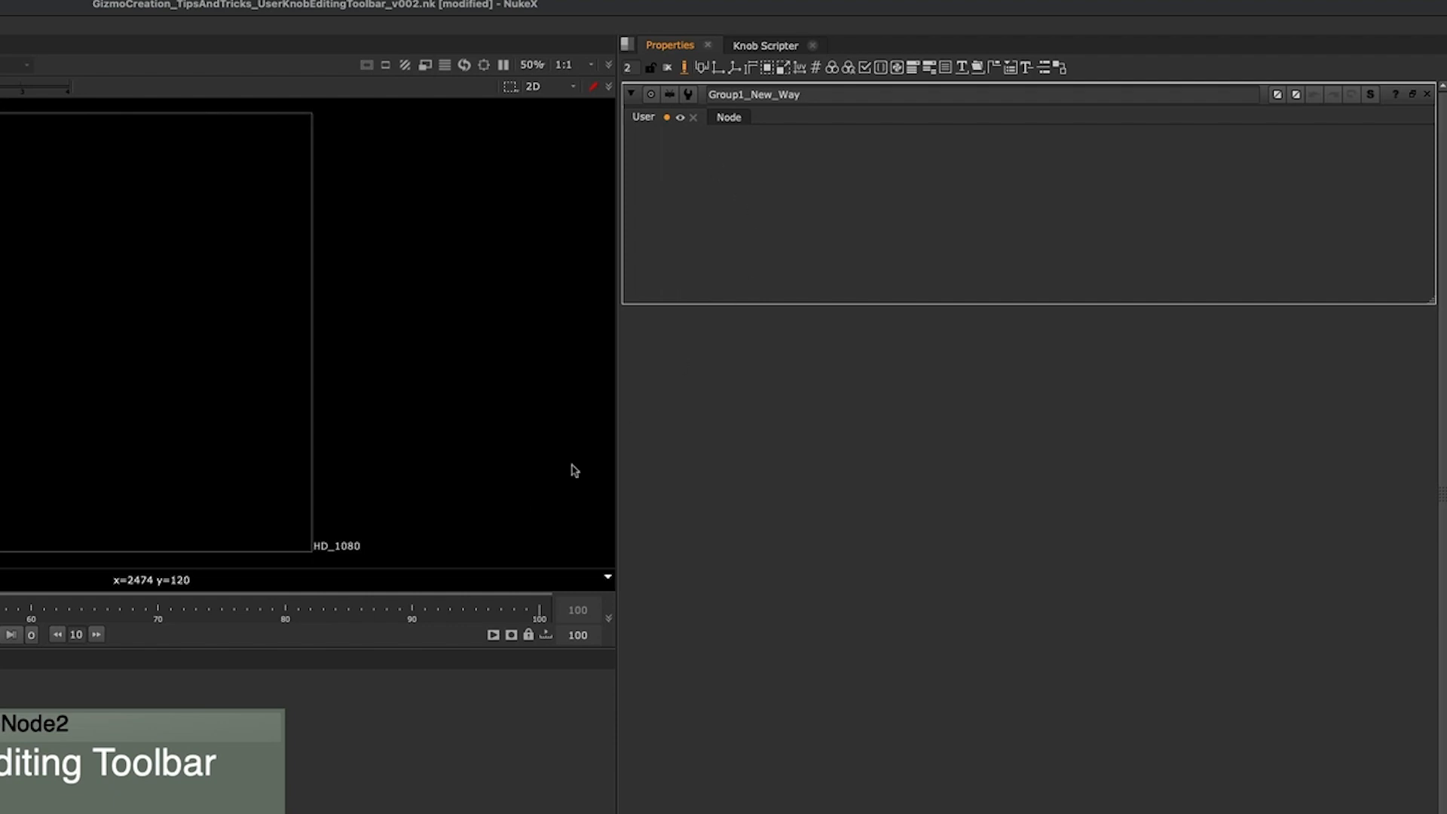
- Add floating-point, position, text and pulldown knobs to Group1_New_Way, with the text knob reading My New Tool
click(701, 67)
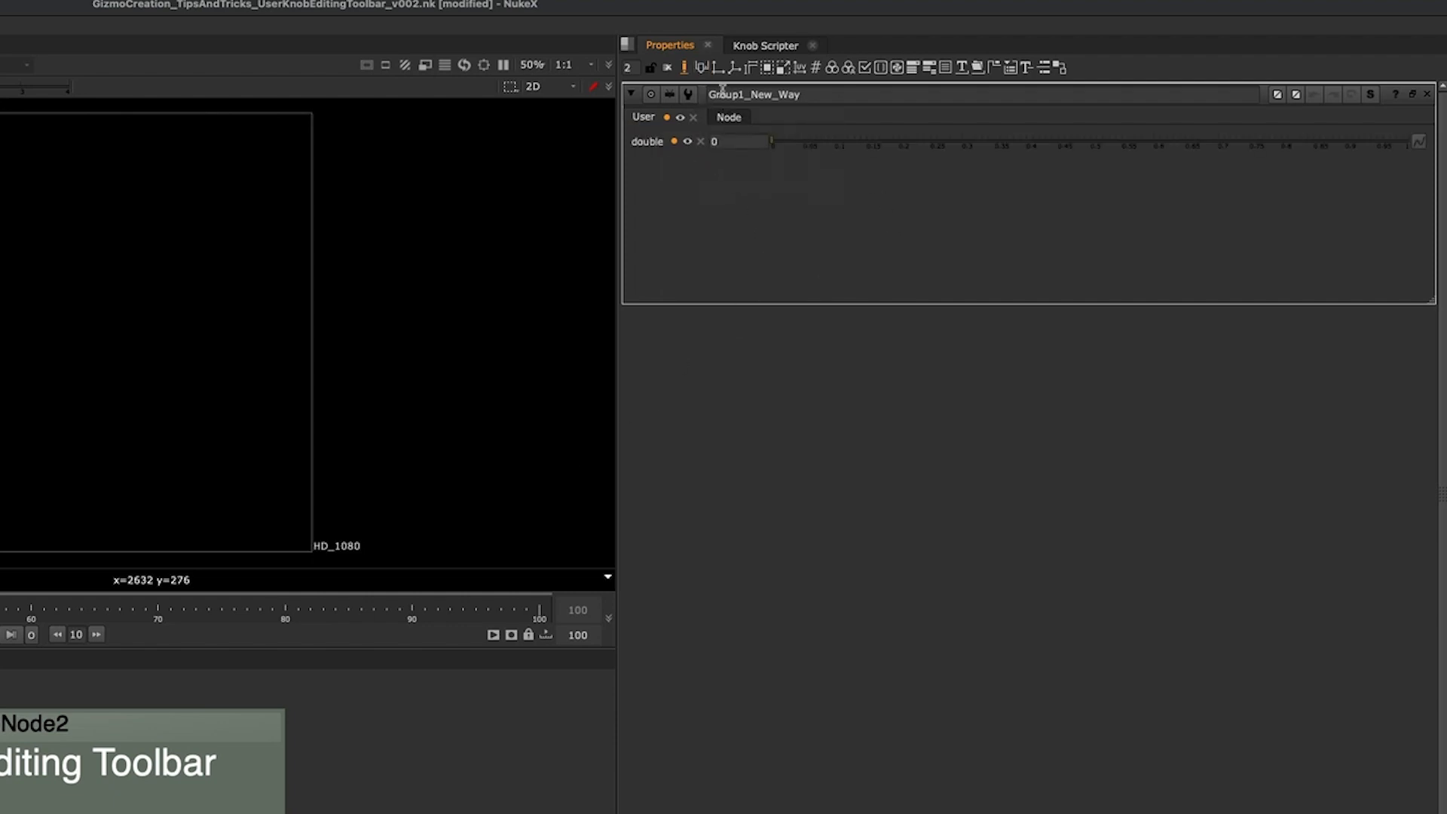
click(717, 67)
click(734, 67)
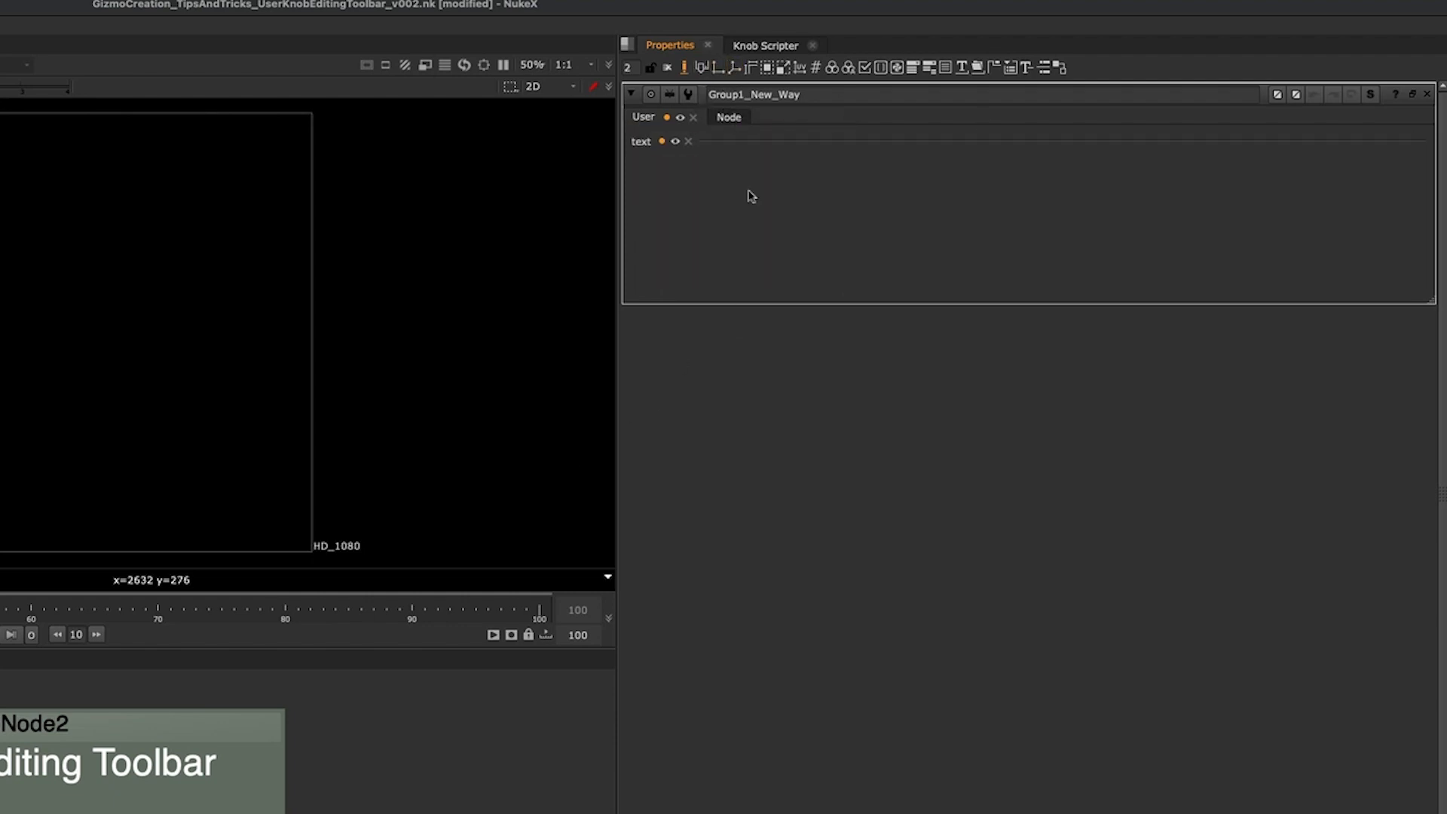
text(My New Tool)
click(915, 67)
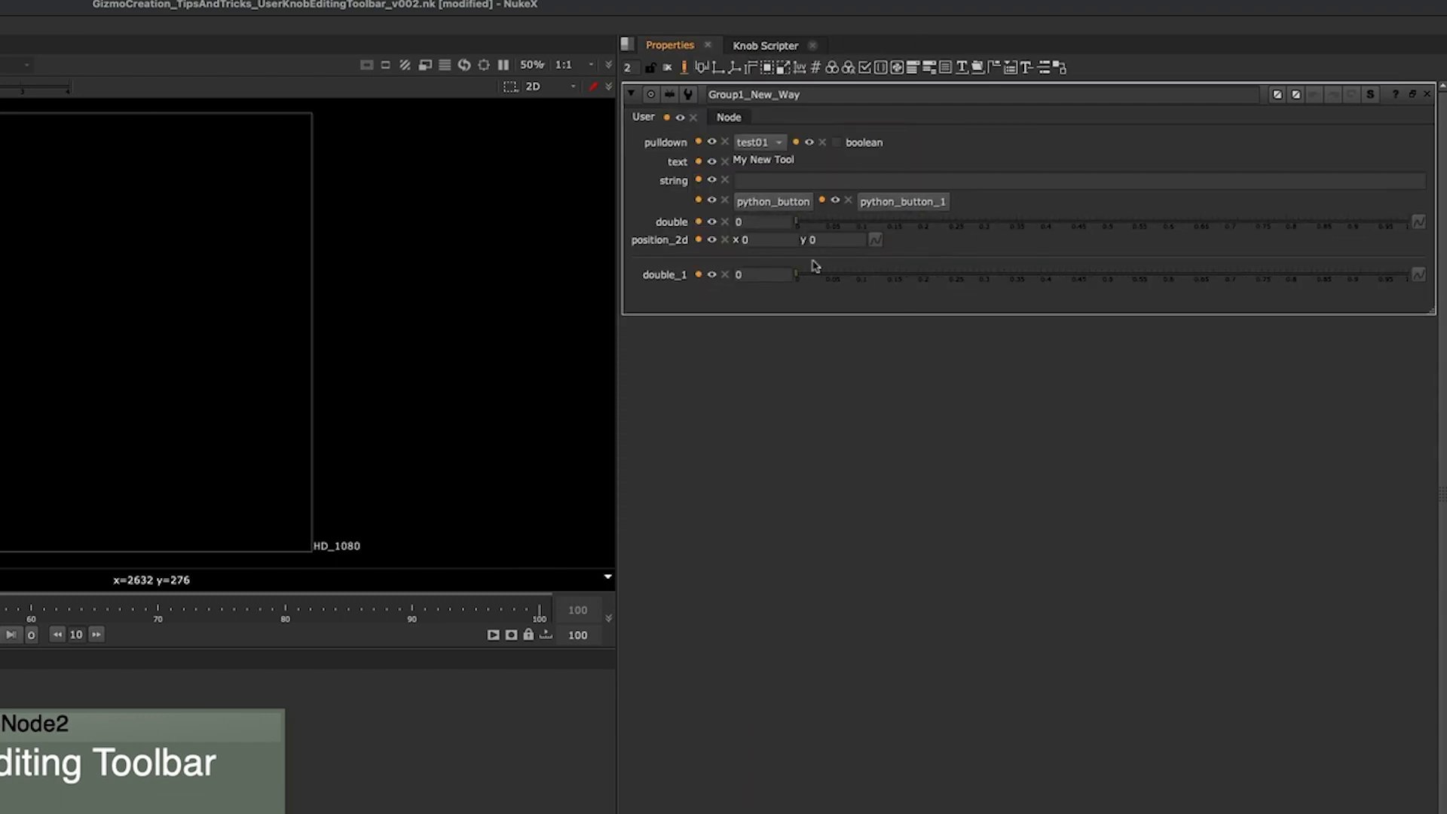
- Reorder the group's knobs so the divider sits below the python buttons and above double, double_1 and string
mouse_move(879, 281)
mouse_down()
mouse_move(907, 238)
mouse_move(848, 226)
mouse_move(861, 187)
mouse_move(857, 269)
mouse_up()
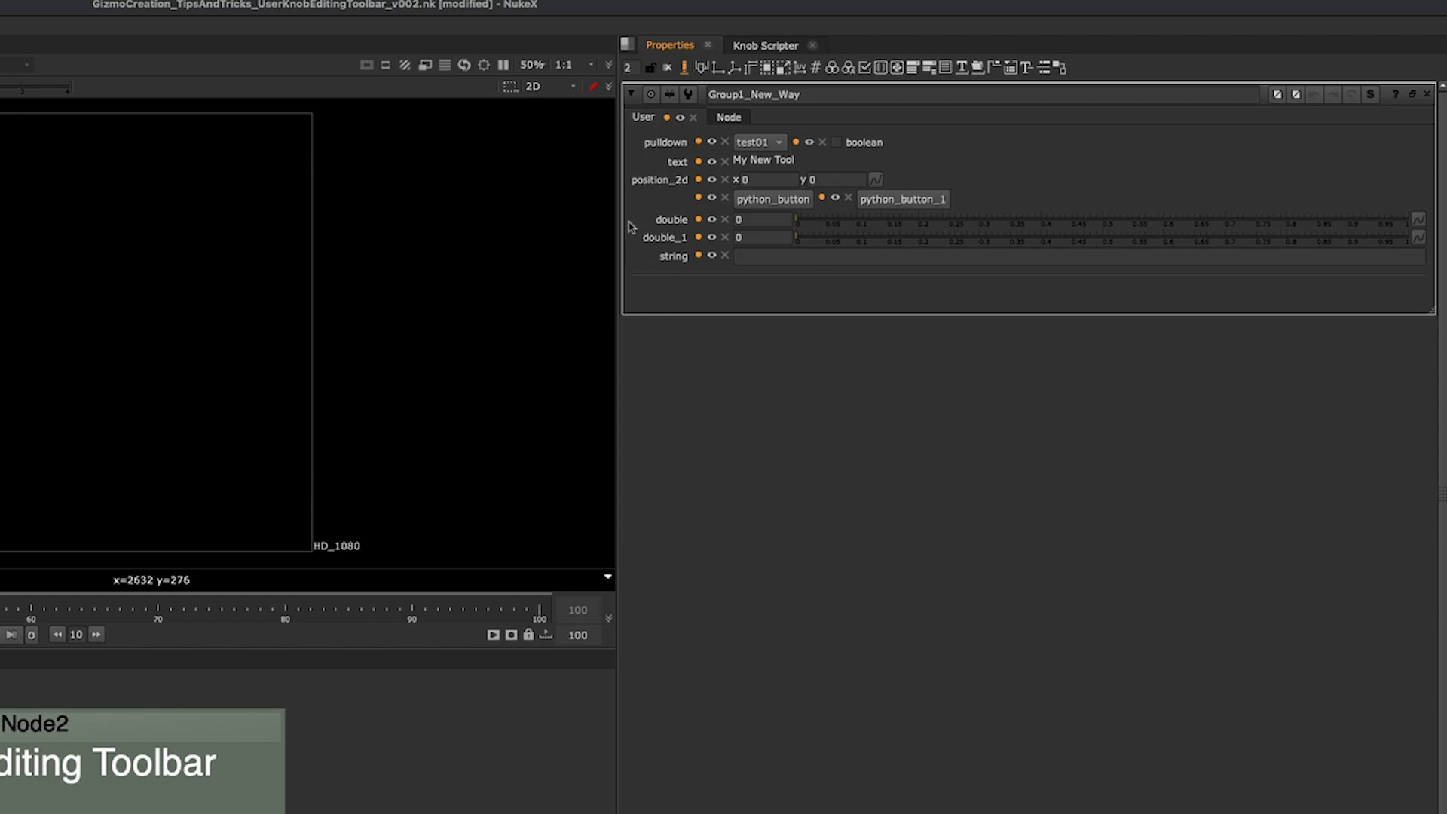
drag(631, 219, 960, 268)
drag(916, 224, 920, 279)
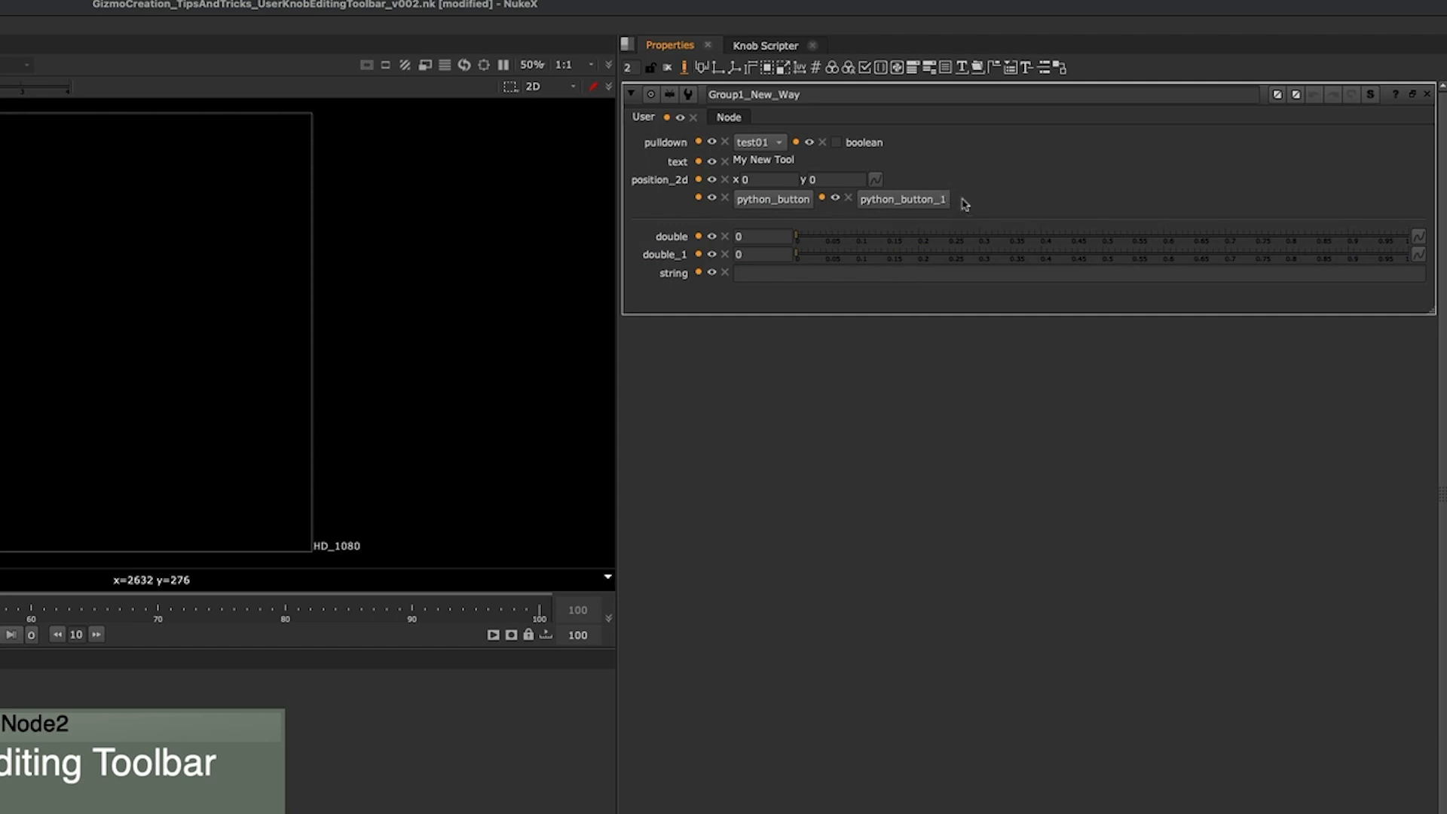
mouse_move(984, 193)
mouse_down()
mouse_move(726, 212)
mouse_move(781, 198)
mouse_move(942, 208)
mouse_move(829, 218)
mouse_move(682, 309)
mouse_move(693, 305)
mouse_move(634, 294)
mouse_move(646, 299)
mouse_up()
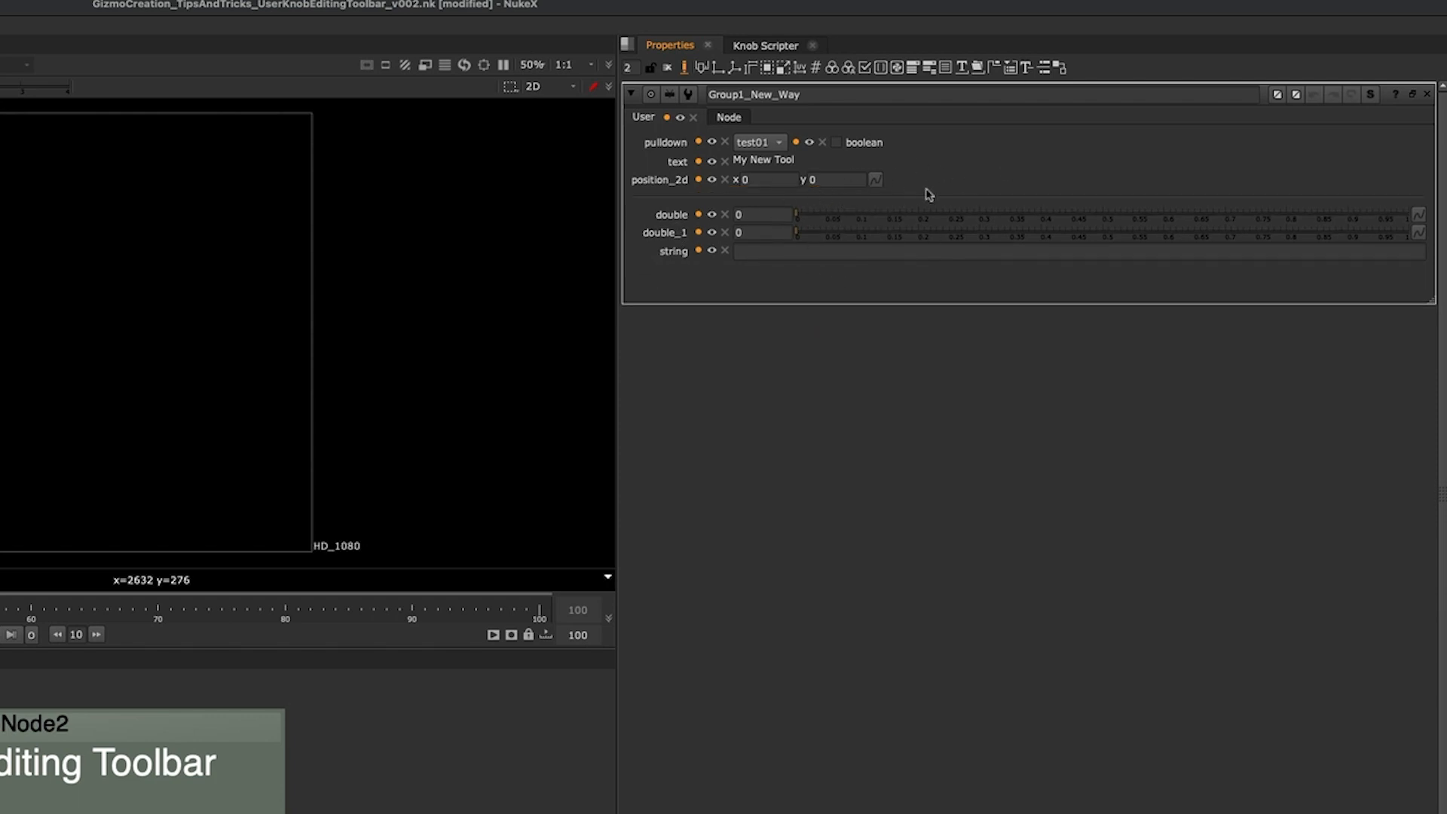
key(ctrl+z)
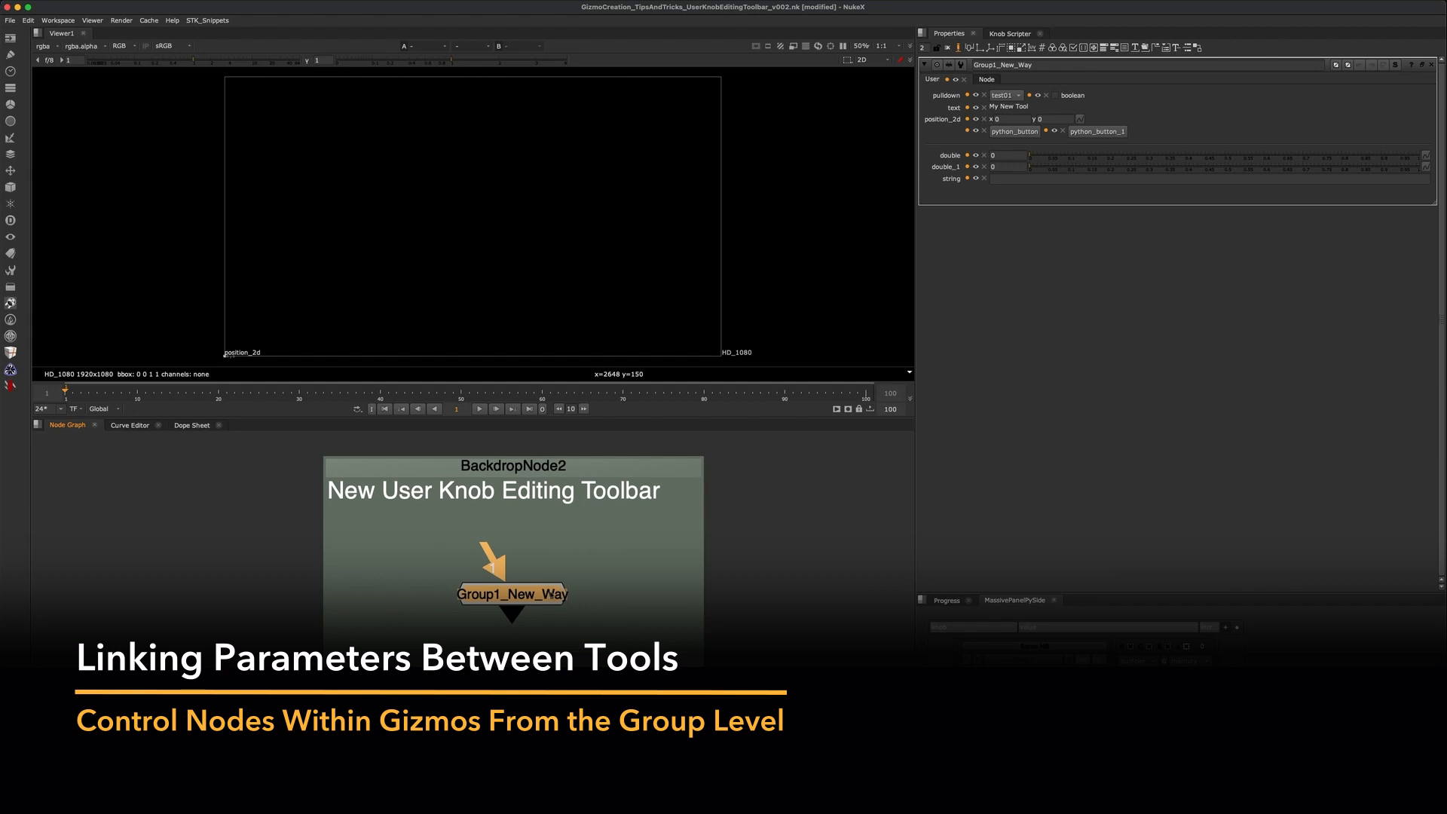
- Open Grade1 inside the group and link its channels and multiply knobs into the Group1_New_Way properties
key(ctrl+Return)
scroll(438, 577, up, 5)
double_click(443, 574)
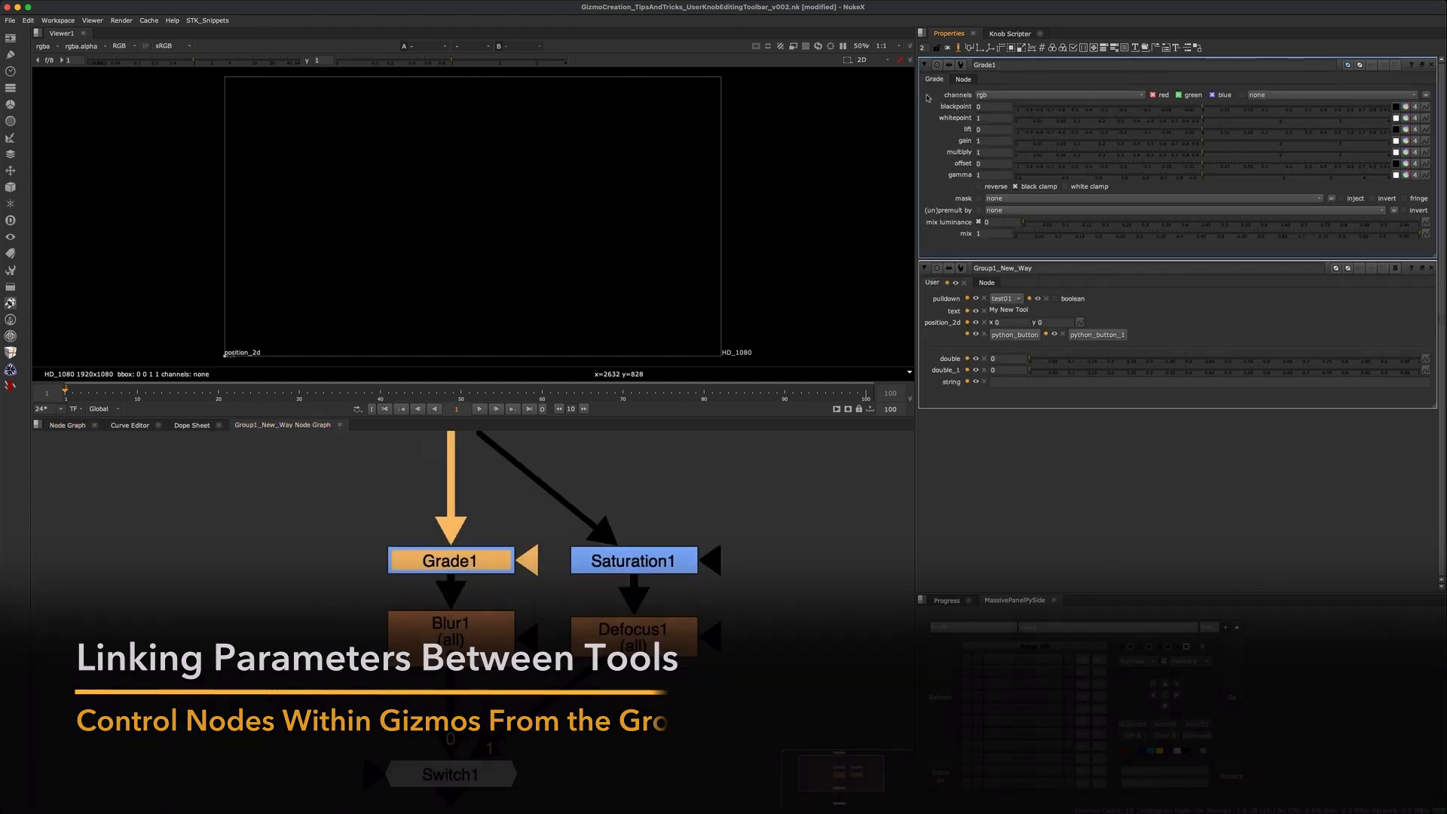
drag(955, 96, 1056, 300)
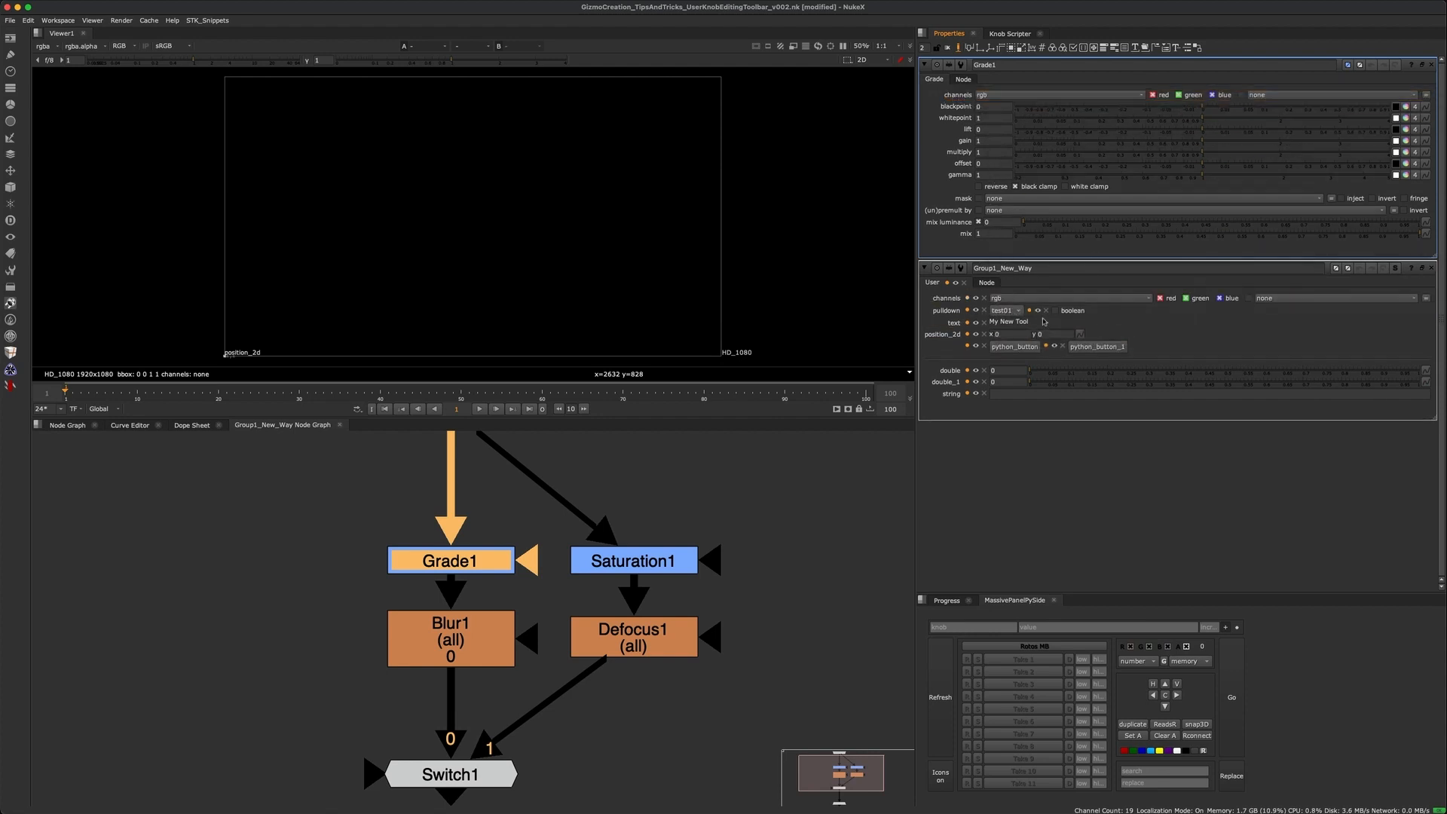
drag(958, 152, 975, 305)
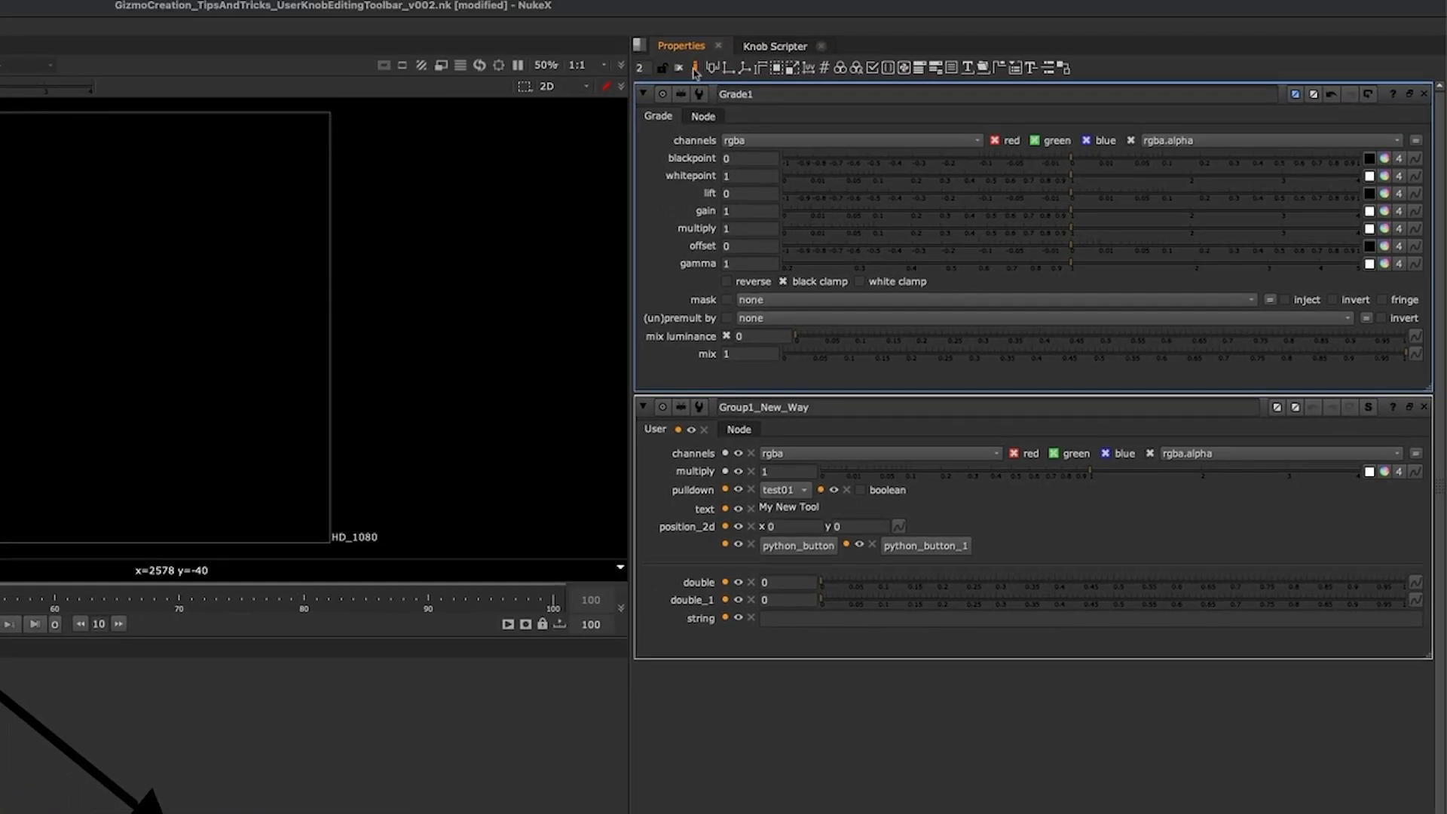
- Leave knob editing mode and set the group's linked multiply to 0.94
click(695, 69)
mouse_move(1021, 477)
mouse_down()
mouse_move(1126, 471)
mouse_move(1043, 474)
mouse_up()
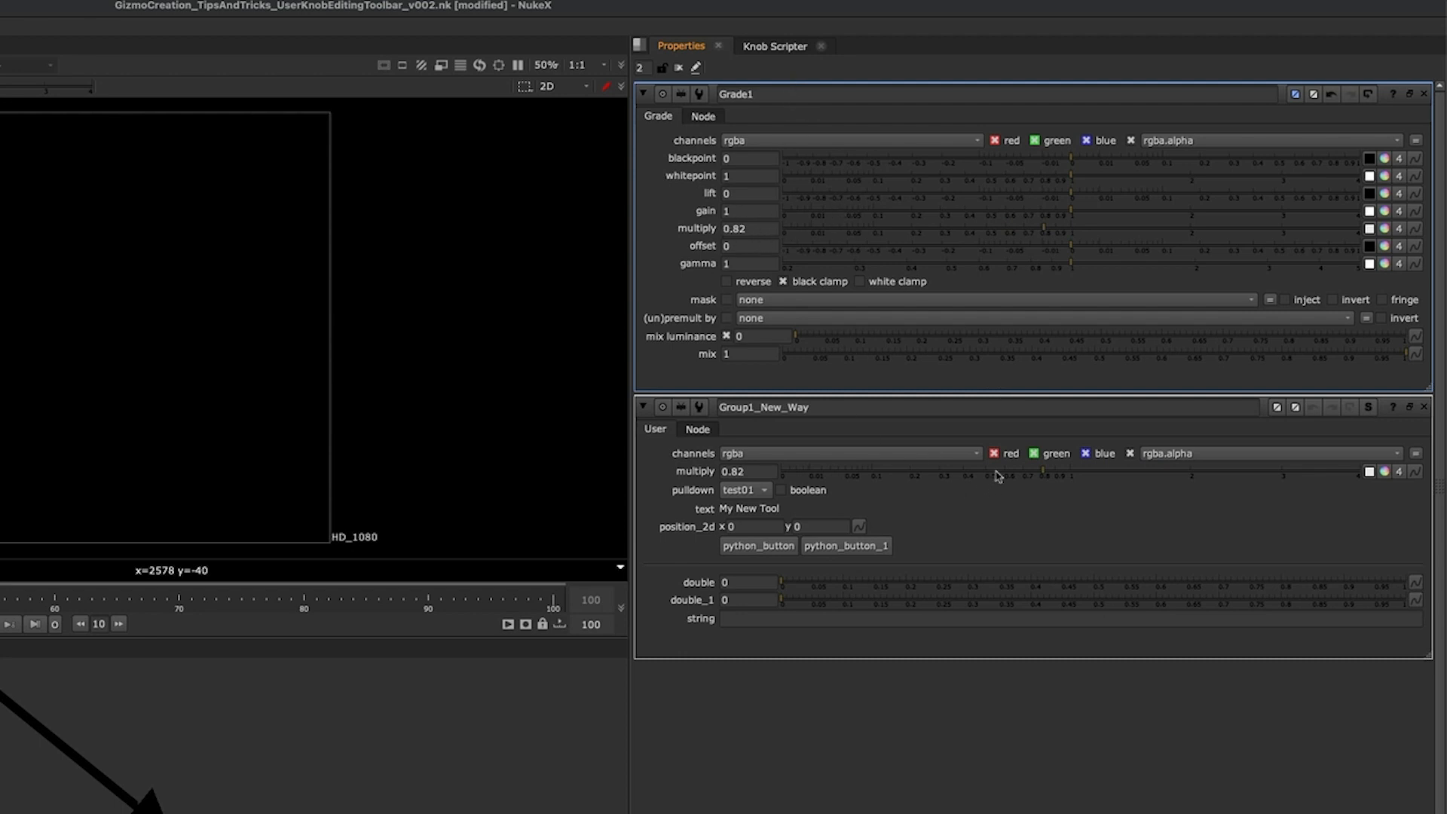
mouse_move(1032, 471)
mouse_down()
mouse_move(1221, 468)
mouse_move(881, 461)
mouse_move(1092, 475)
mouse_move(1021, 475)
mouse_up()
drag(963, 476, 1061, 475)
- Switch the group's linked channels to alpha and on to rgb
click(927, 453)
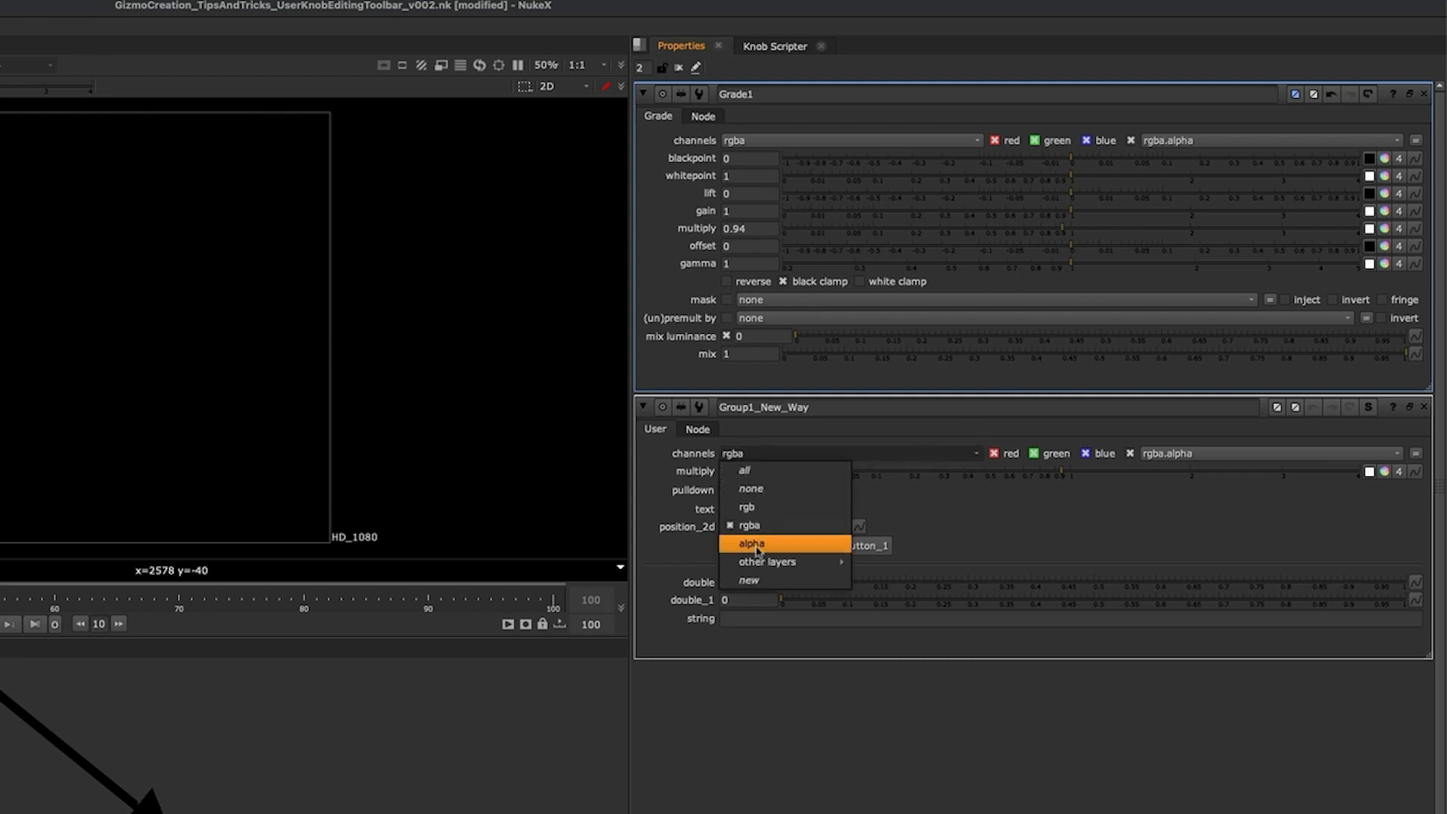
click(783, 544)
click(797, 457)
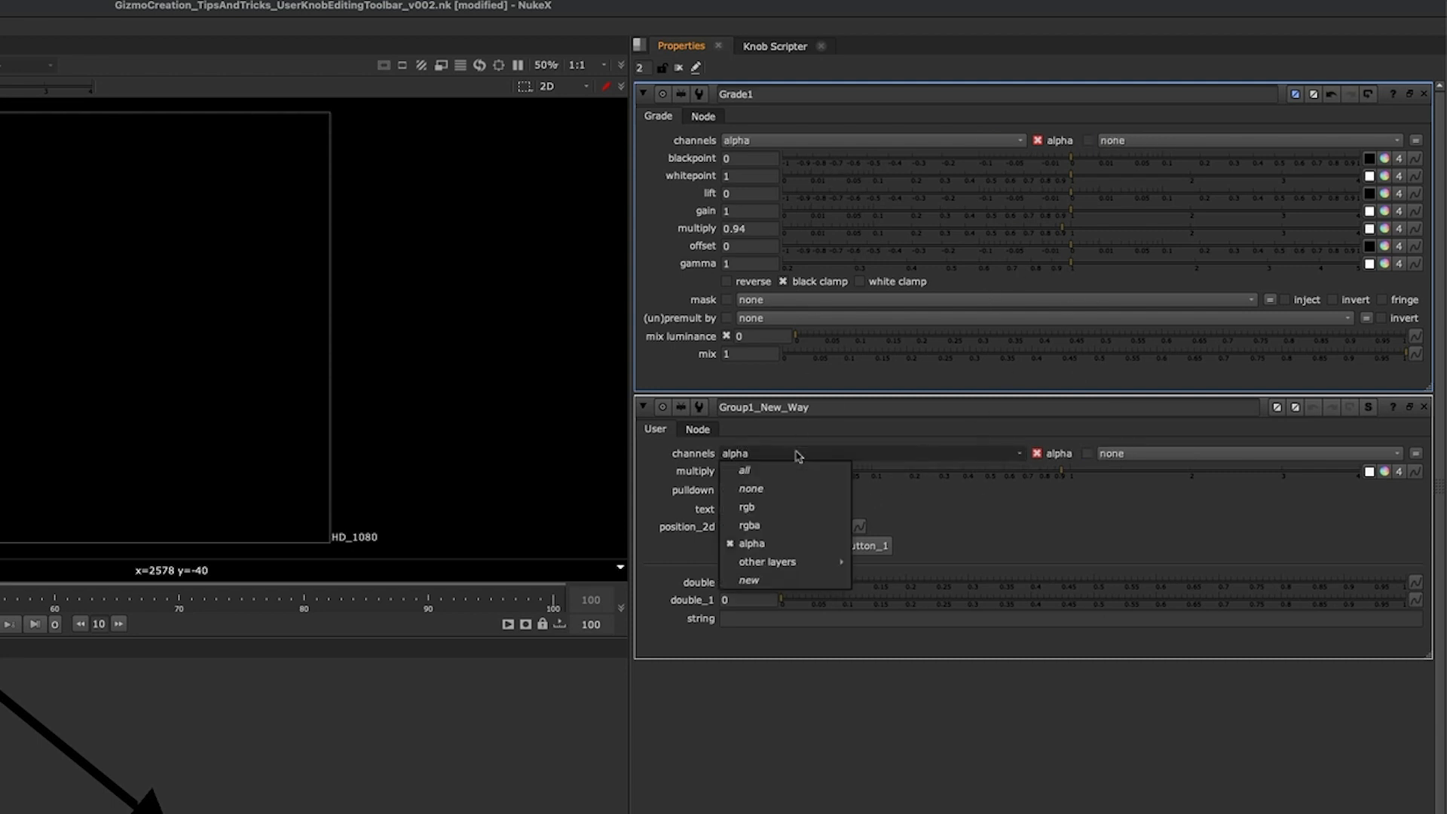
click(761, 511)
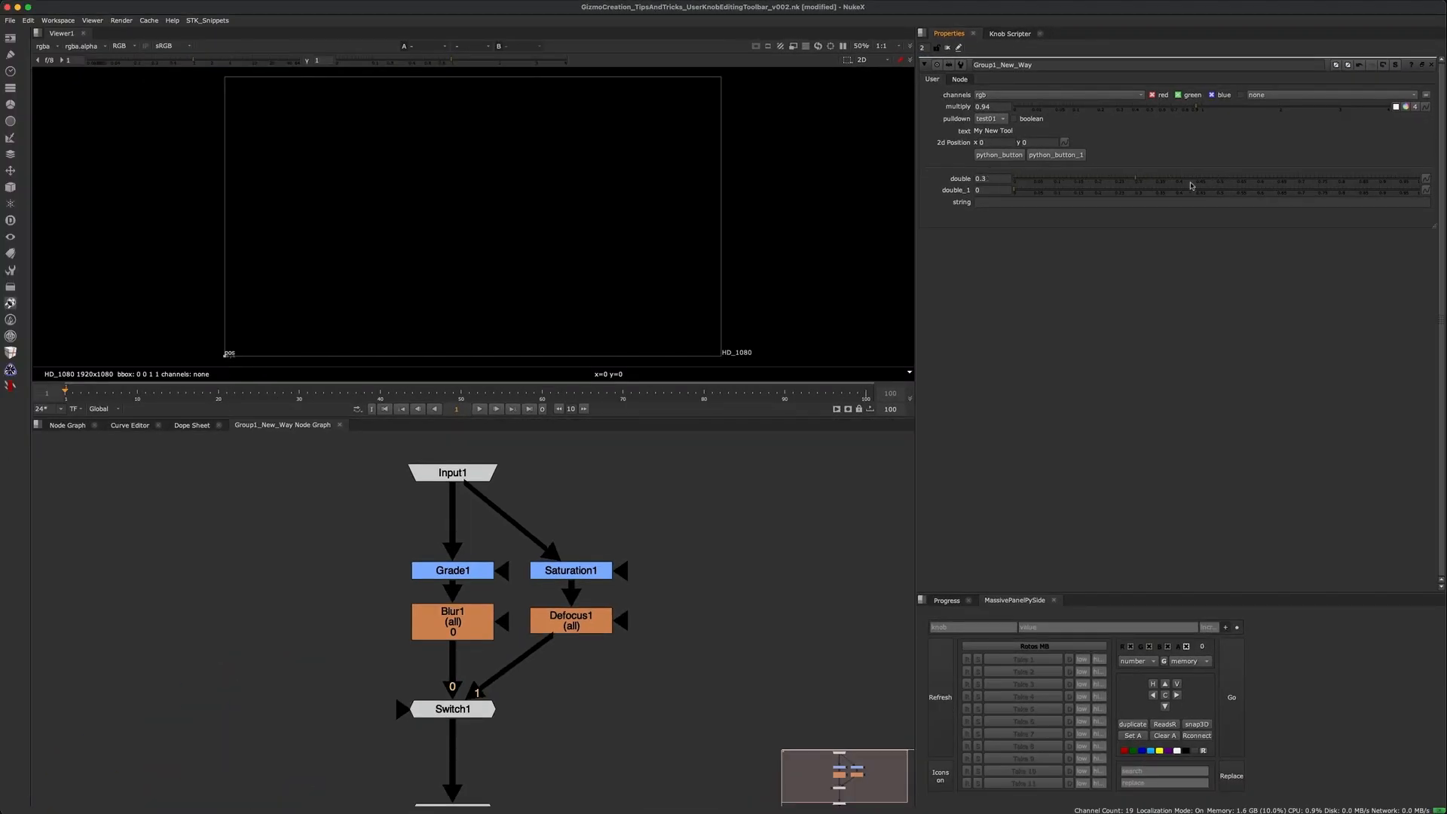
- Set the group's double knob to 0.482 and link the saturation knob of Saturation1 to it
click(1272, 183)
click(1148, 180)
scroll(554, 574, up, 2)
double_click(581, 595)
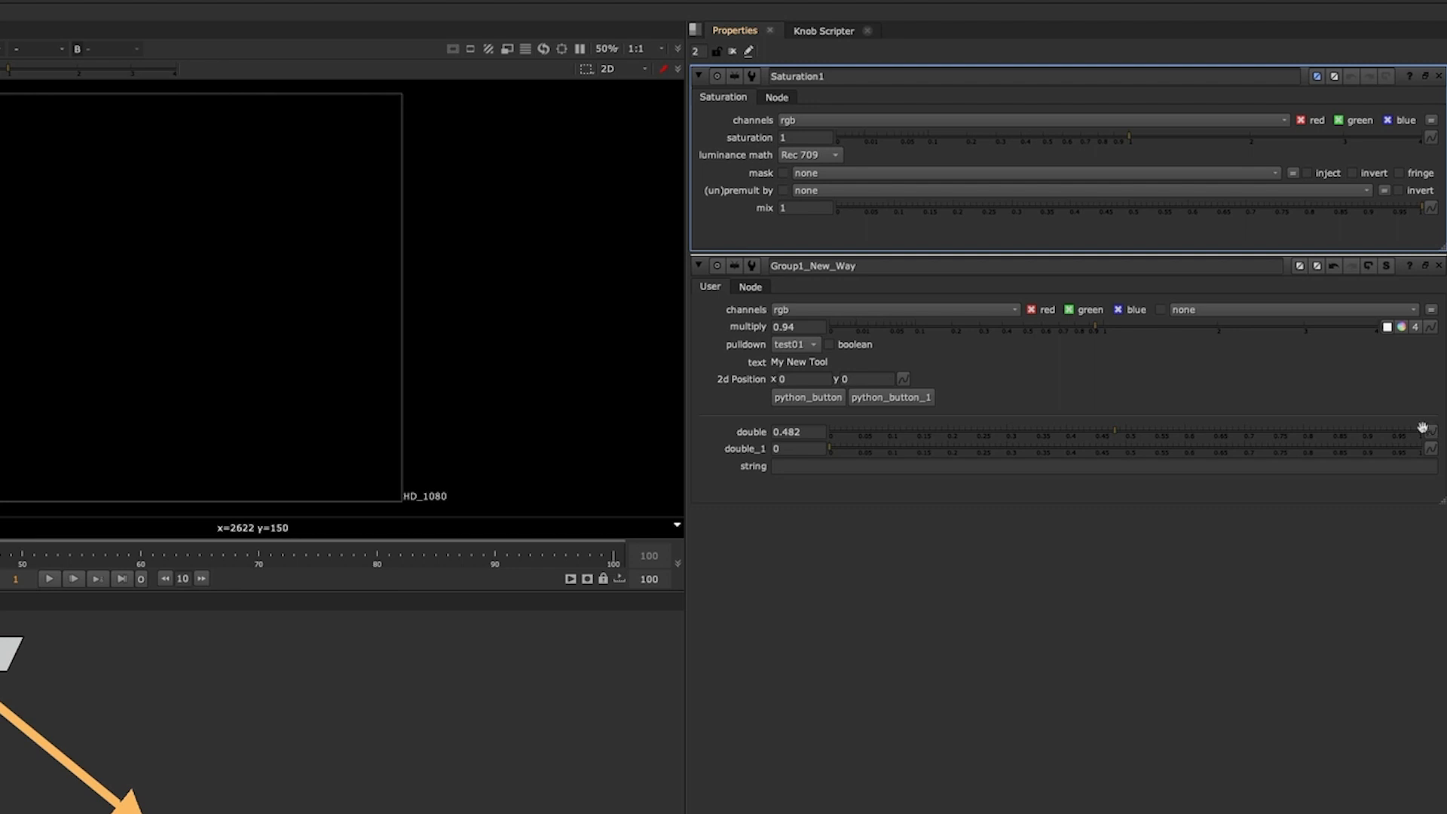
drag(1430, 431, 1433, 145)
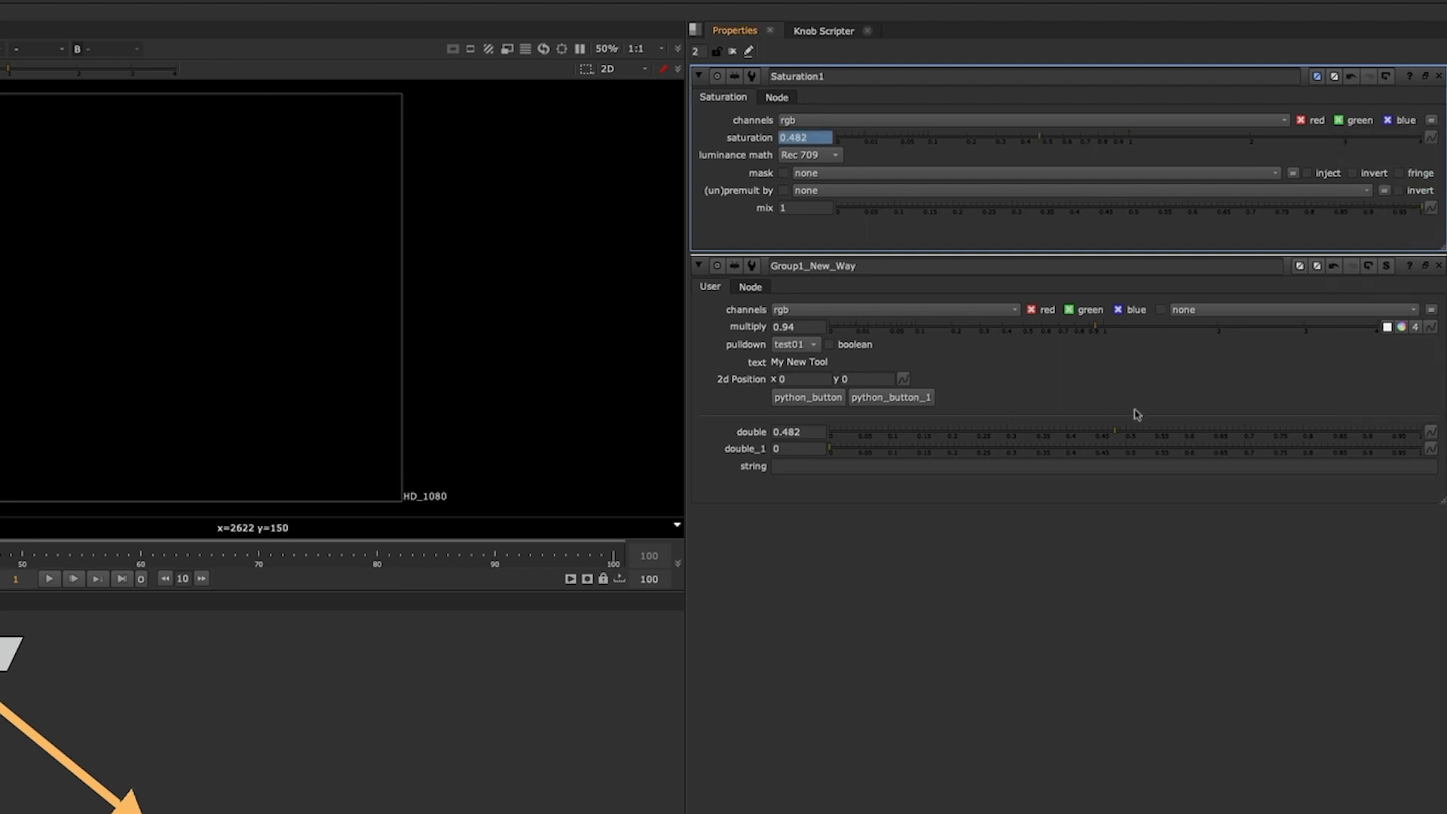
- Set the group's double knob to 0.41 and delete the key on Saturation1's saturation
mouse_move(1103, 437)
mouse_down()
mouse_move(965, 432)
mouse_move(1236, 439)
mouse_move(1010, 436)
mouse_move(1227, 439)
mouse_move(1018, 432)
mouse_move(1104, 437)
mouse_up()
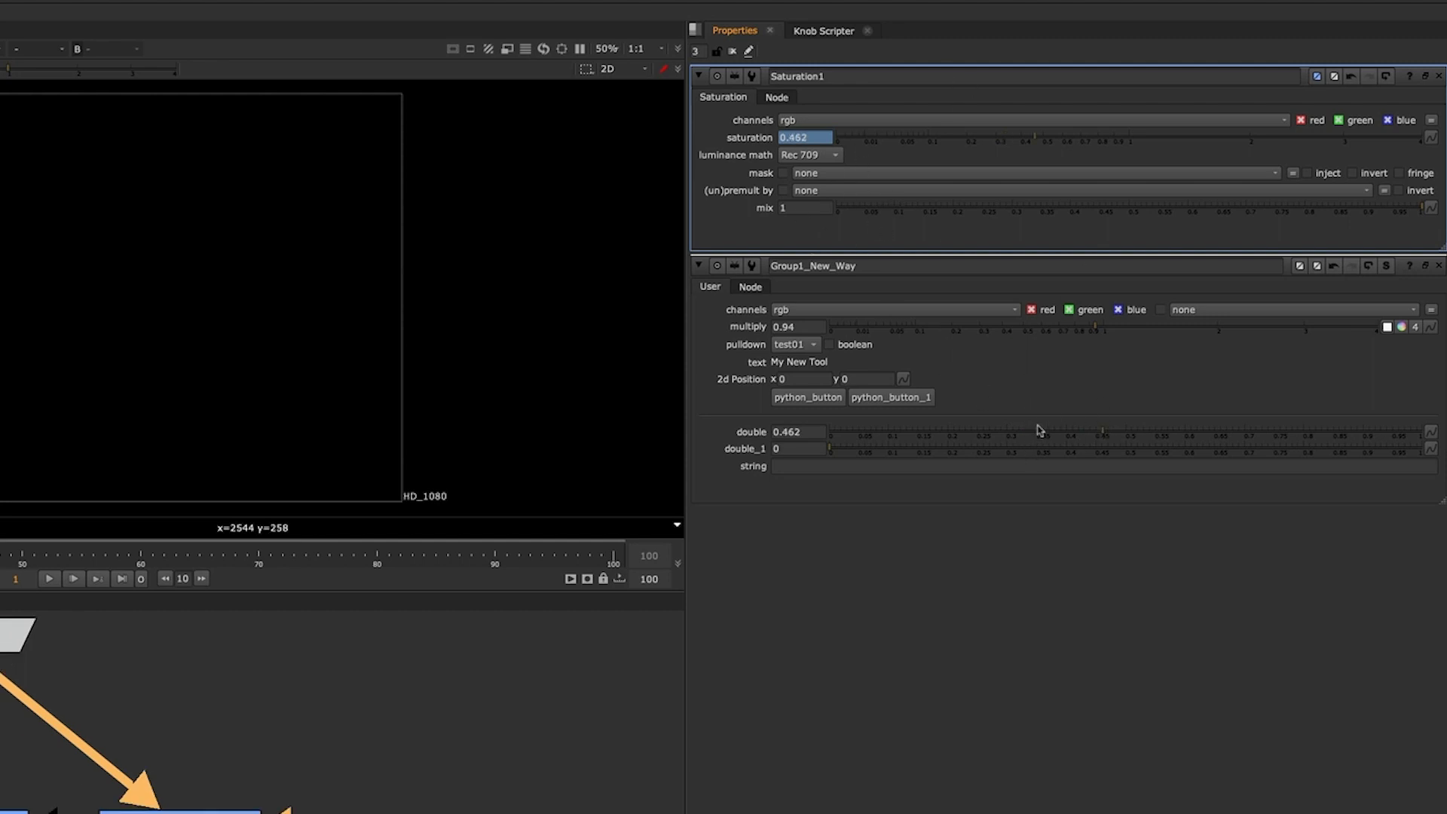
mouse_move(1098, 433)
mouse_down()
mouse_move(988, 424)
mouse_move(1171, 427)
mouse_move(1069, 426)
mouse_up()
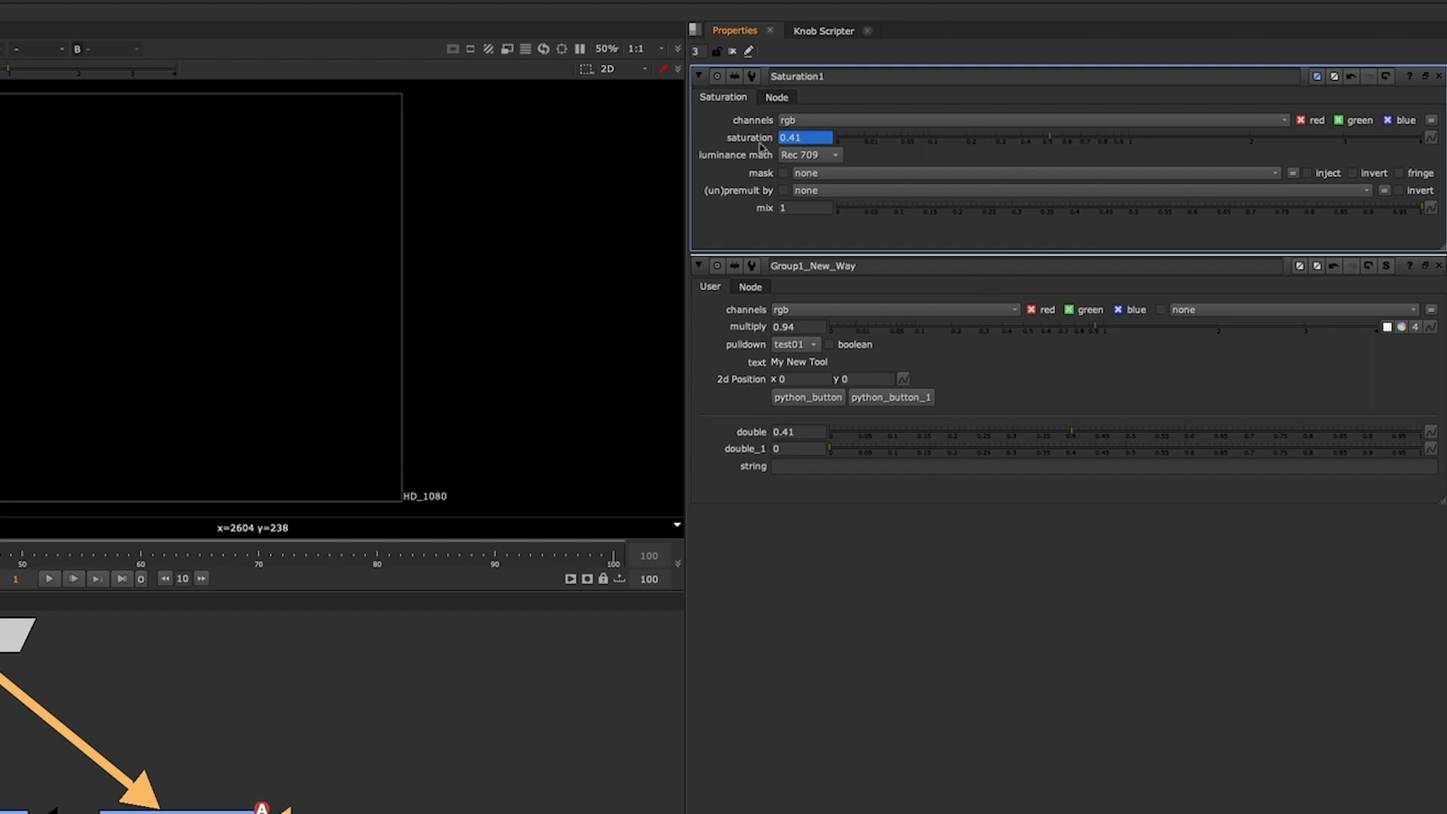
right_click(803, 133)
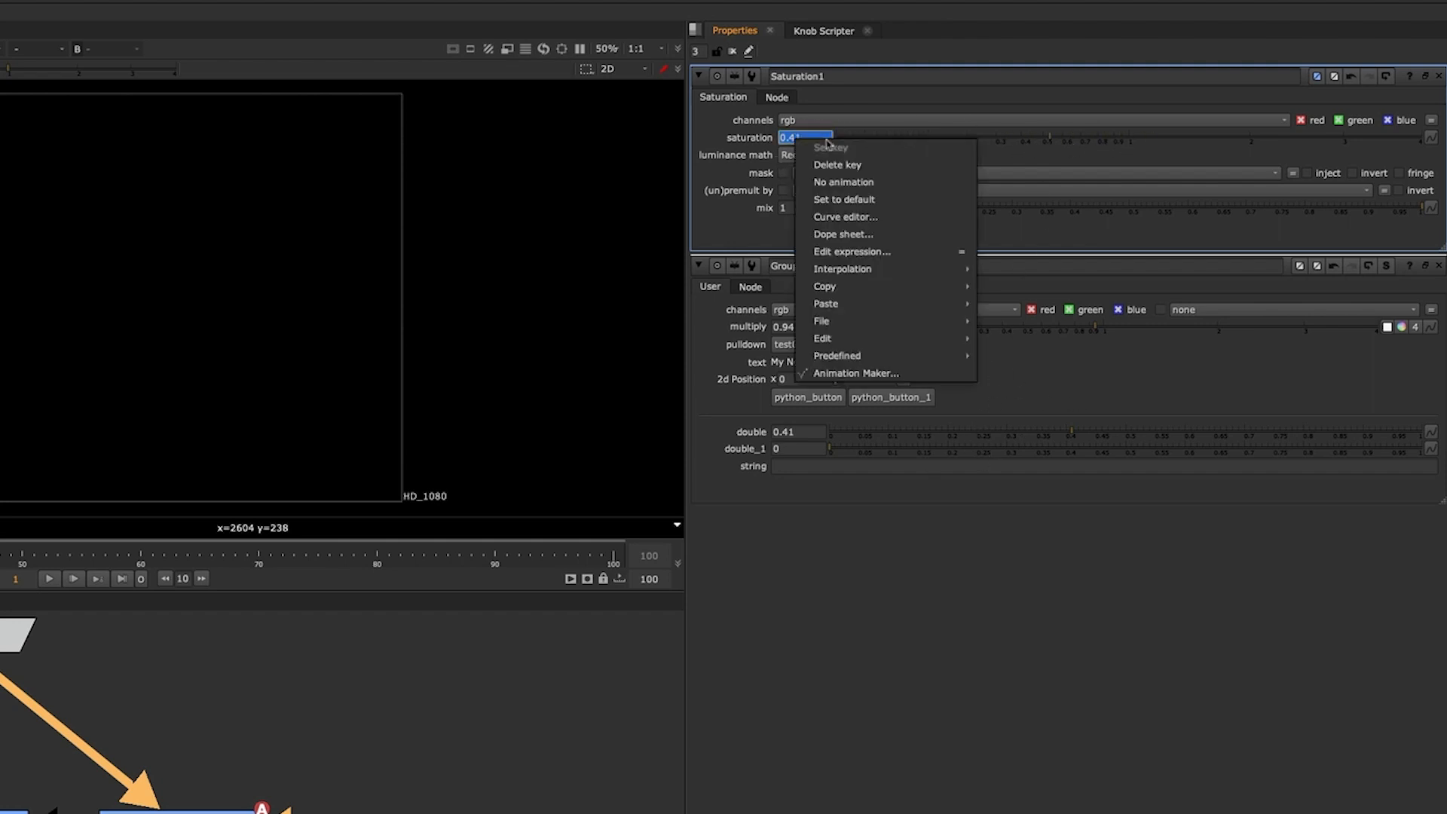
click(848, 165)
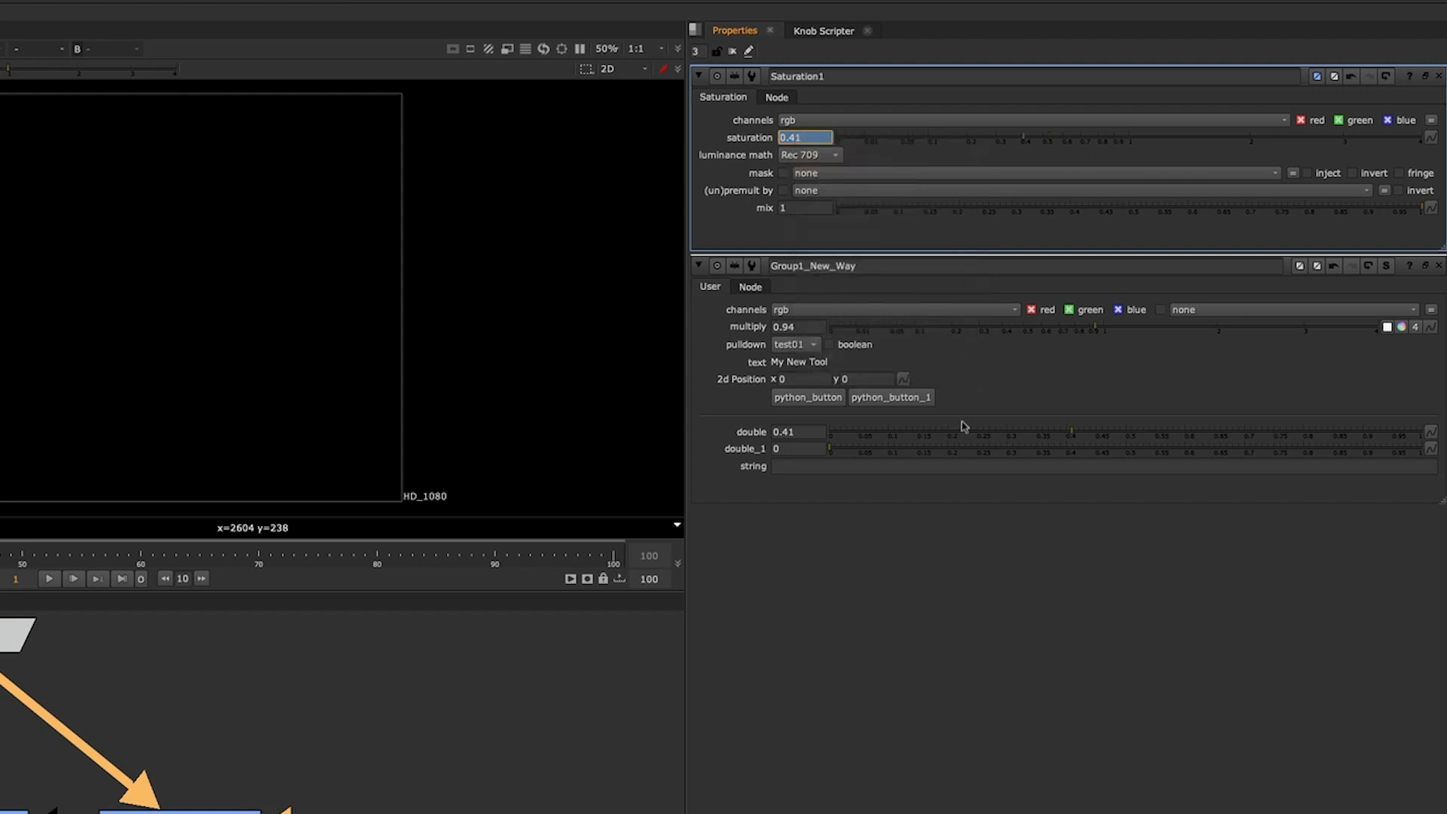
- Open Grade1's properties, set its linked multiply to about 1.03 and the group's double to about 0.352
key(g)
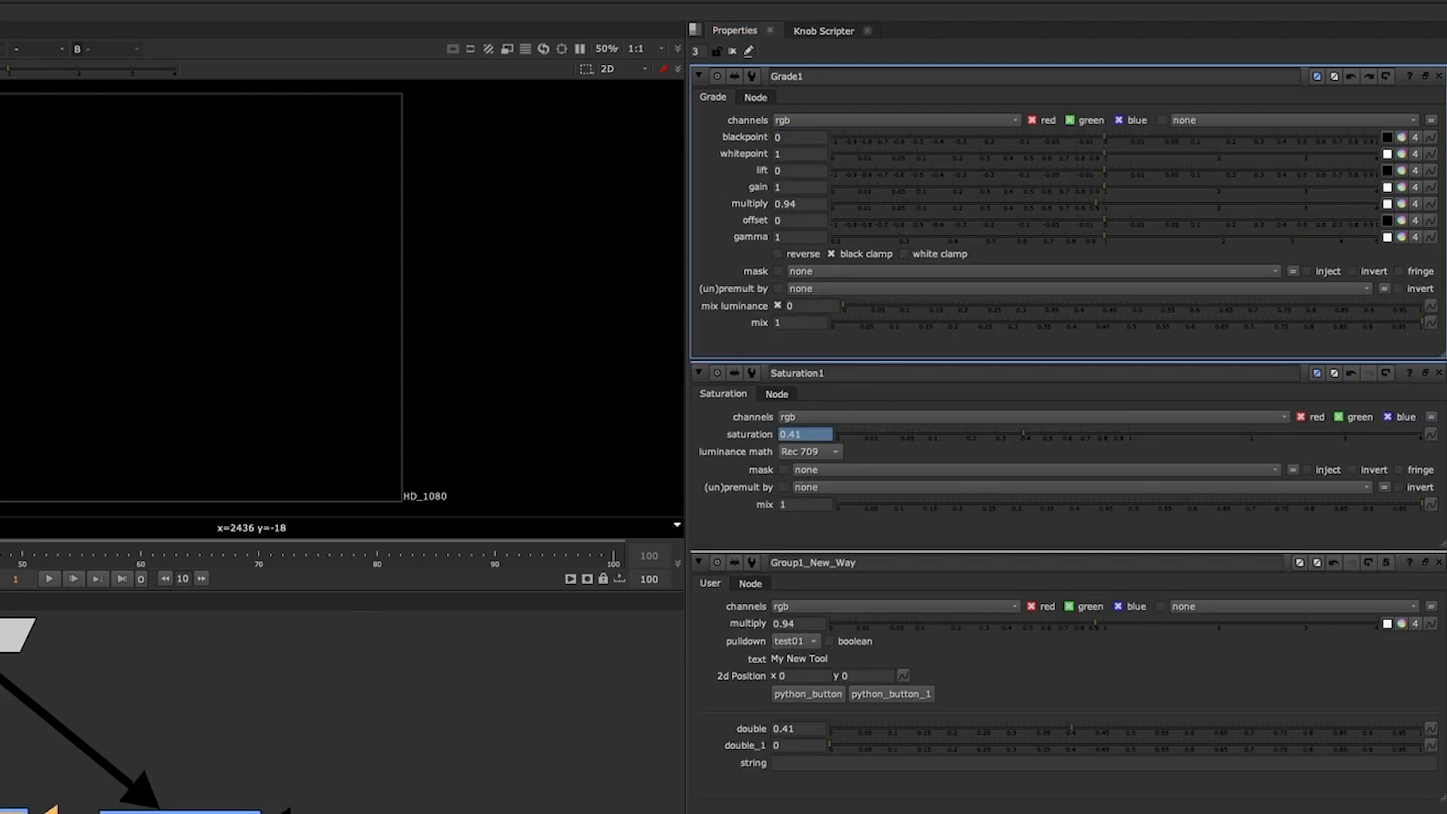
click(750, 51)
drag(1071, 631, 1019, 628)
drag(1219, 204, 1104, 217)
mouse_move(1068, 735)
mouse_down()
mouse_move(980, 735)
mouse_move(1040, 734)
mouse_up()
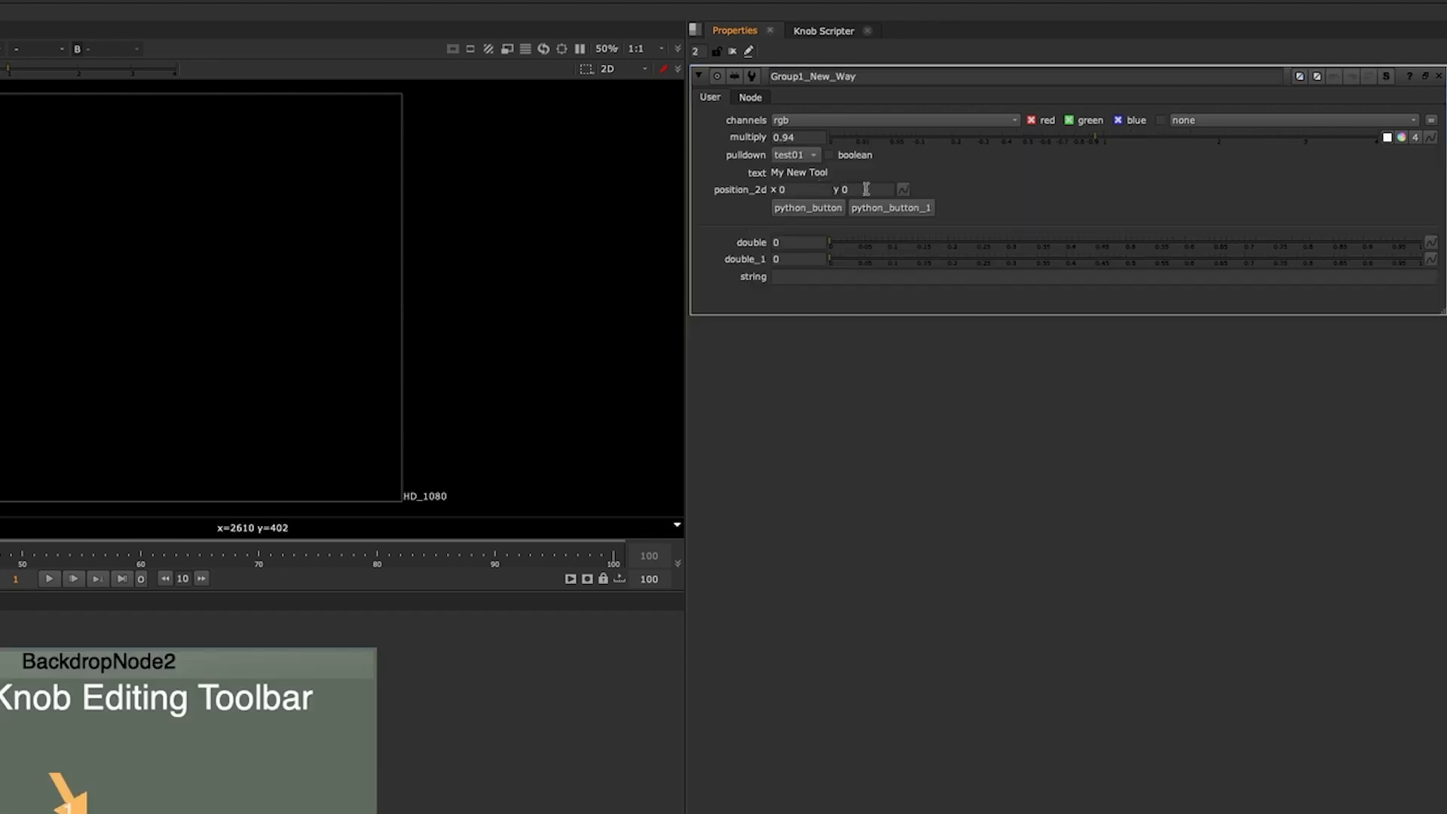
- Enable knob editing and give the position_2d knob the name pos and the label 2d Position
click(749, 52)
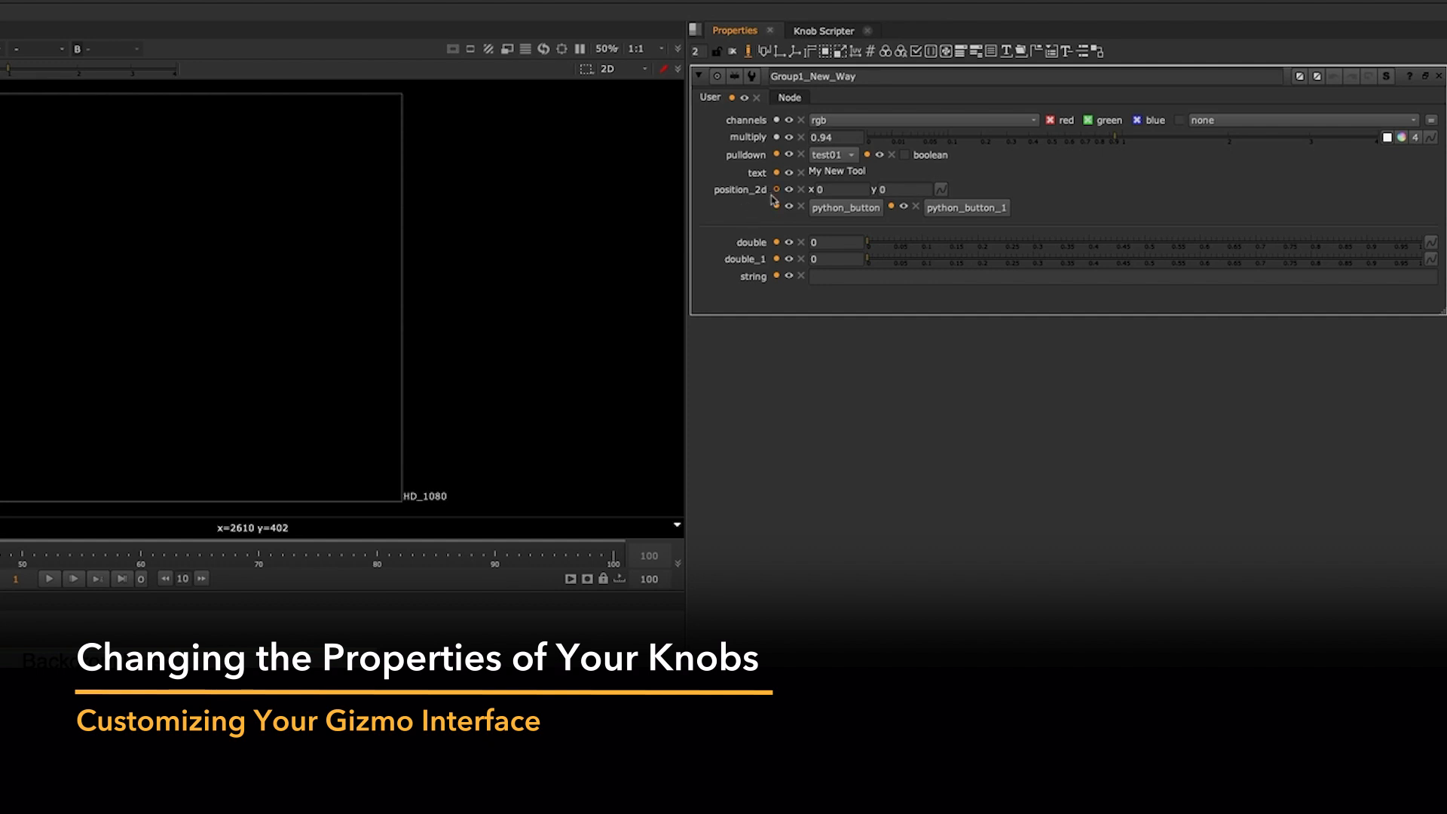
click(776, 190)
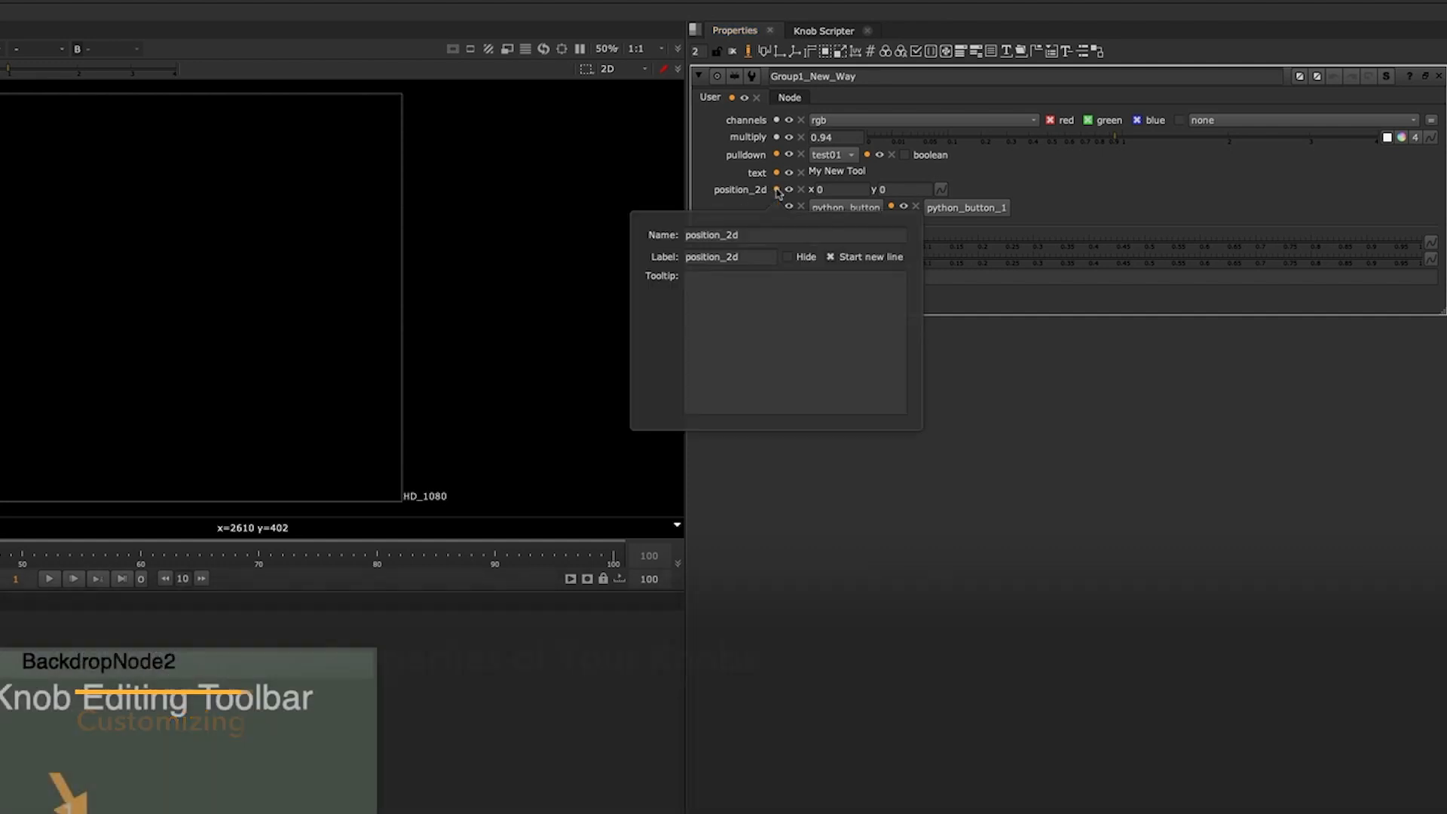
double_click(707, 234)
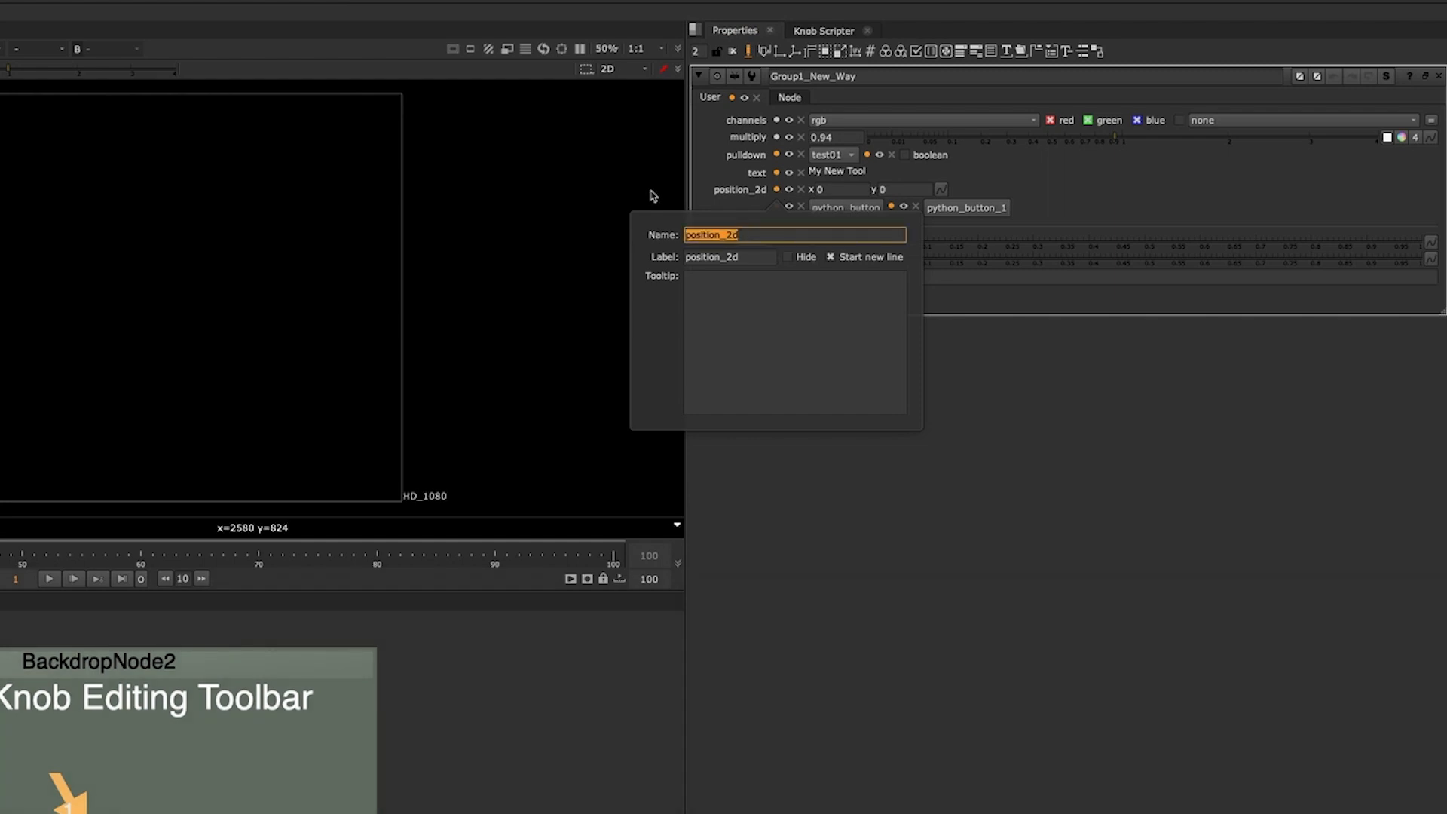
text(pos)
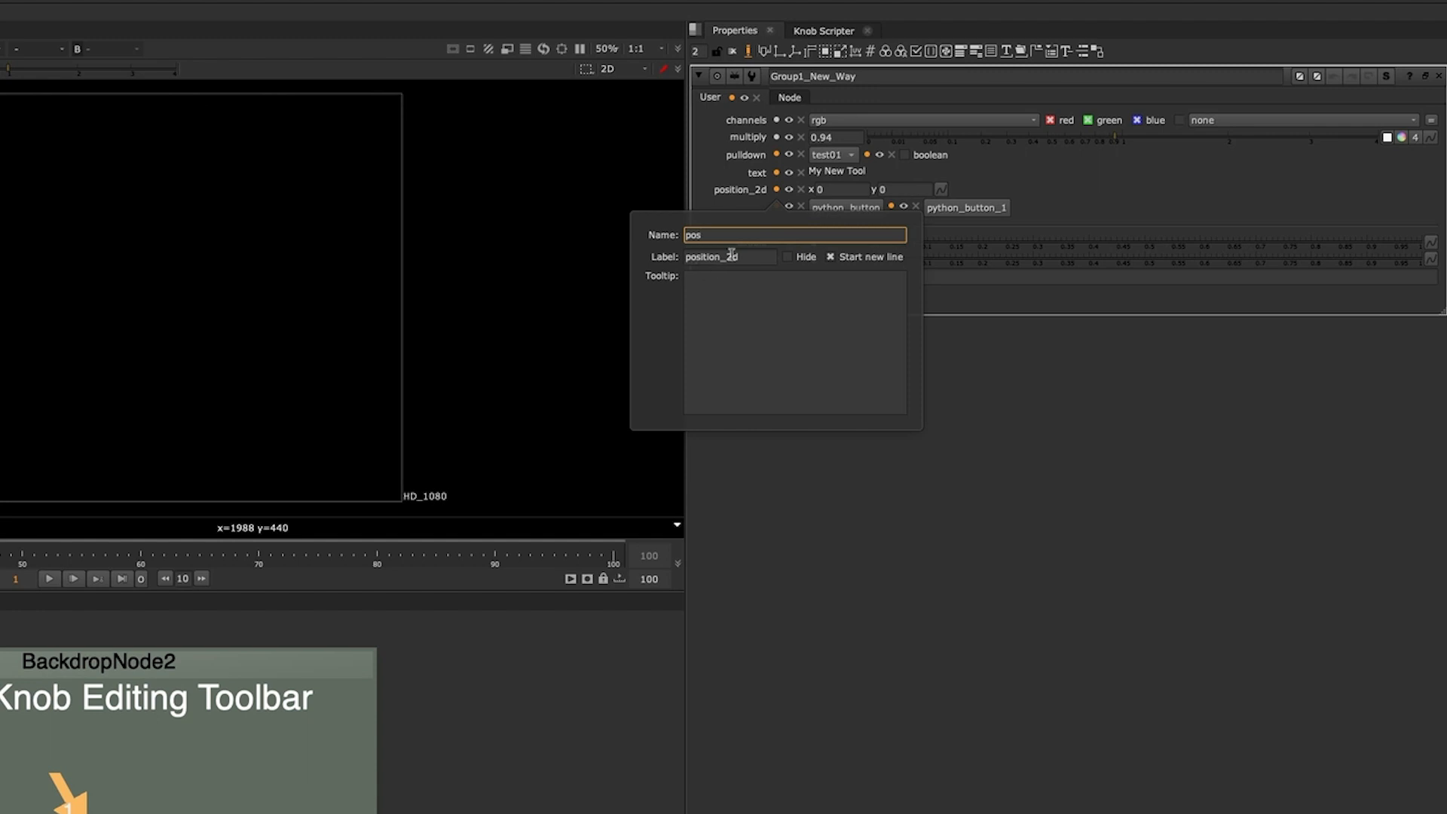
key(Tab)
text(2d Po)
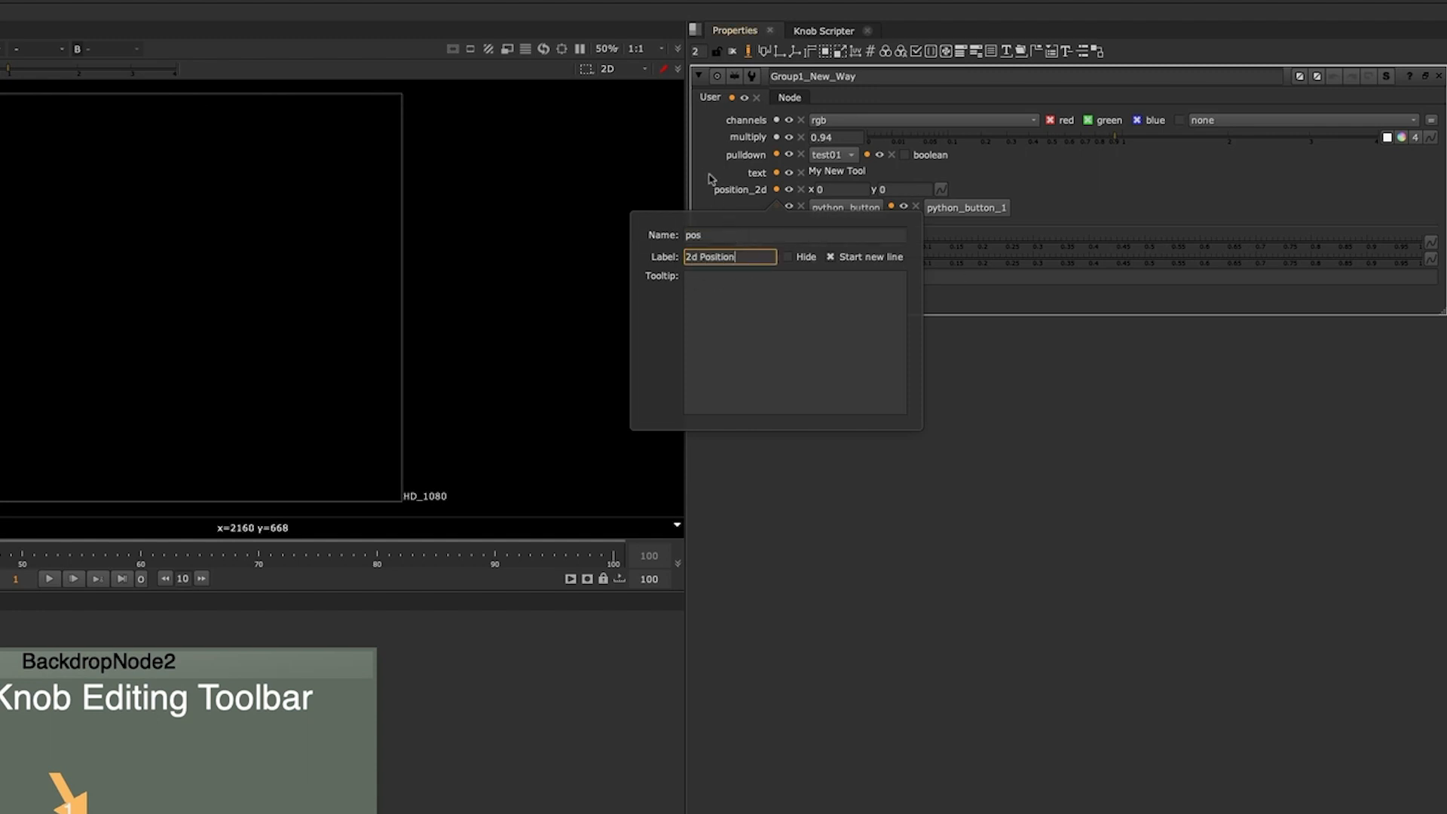
key(Return)
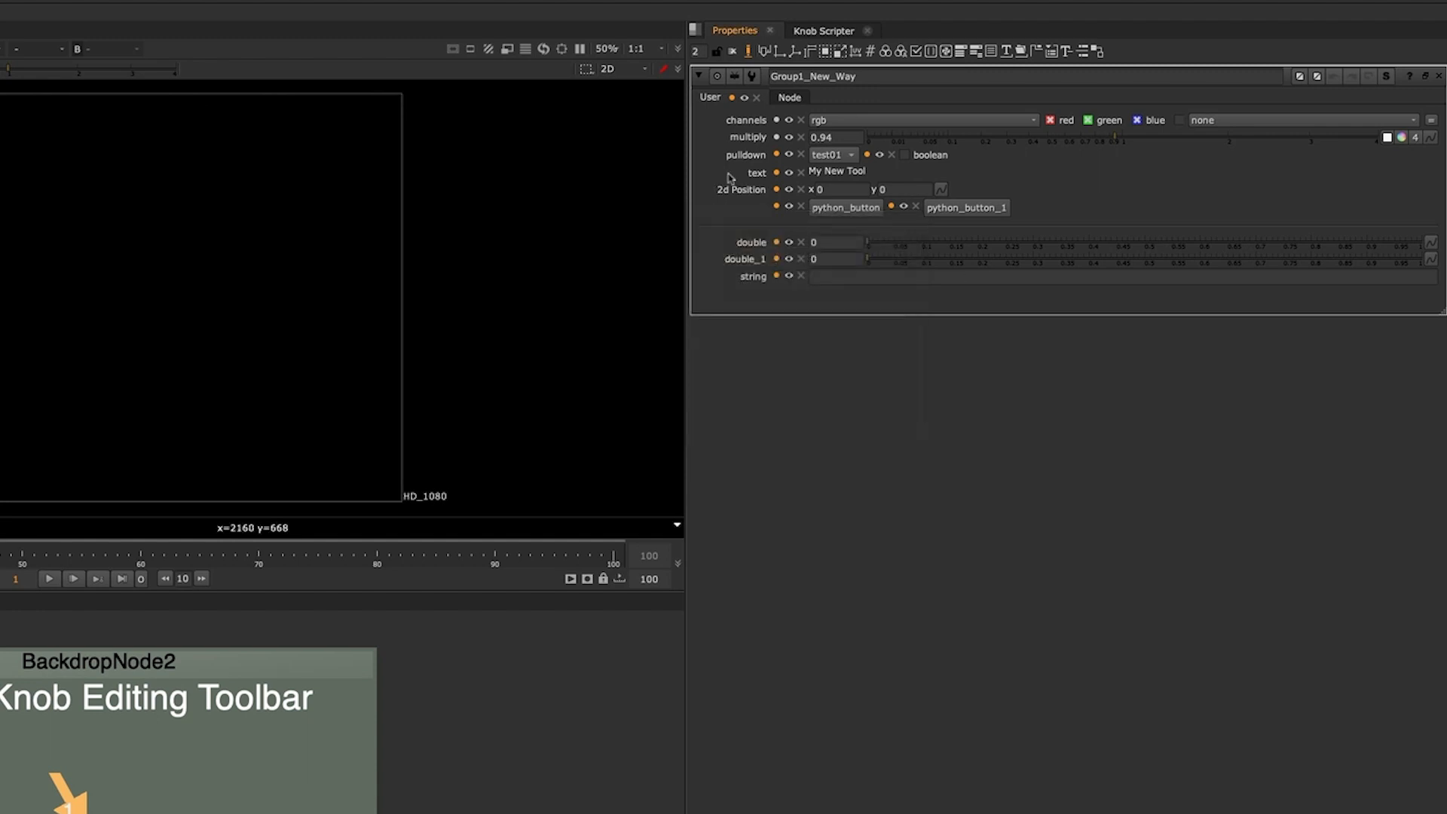
- Hide the text, 2d Position and python_button knobs and leave knob editing mode
click(789, 172)
click(789, 189)
click(789, 207)
click(749, 52)
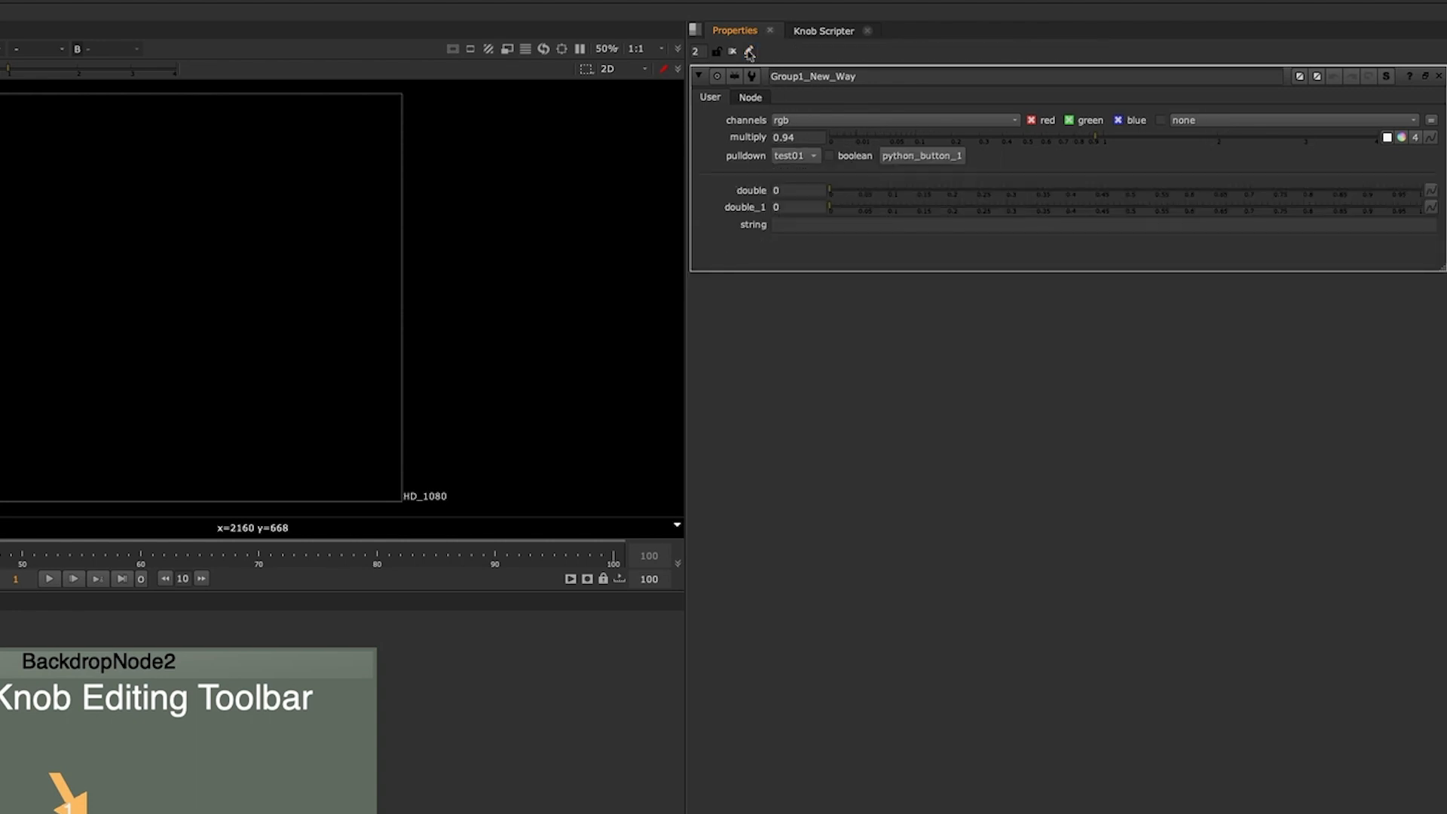
- Re-enter knob editing and delete the text knob and the 2d Position knob beneath it
click(749, 52)
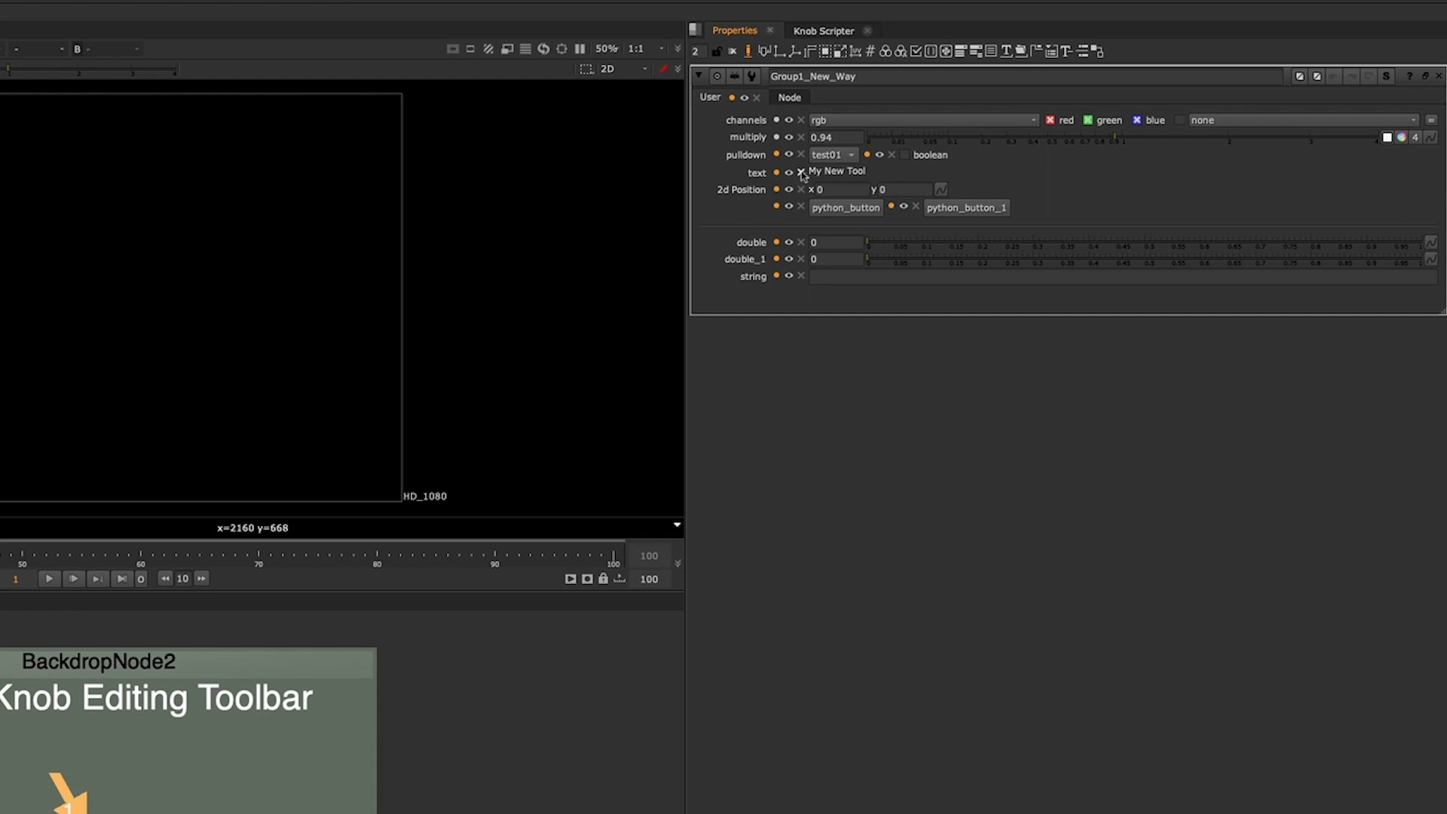
click(802, 172)
click(802, 173)
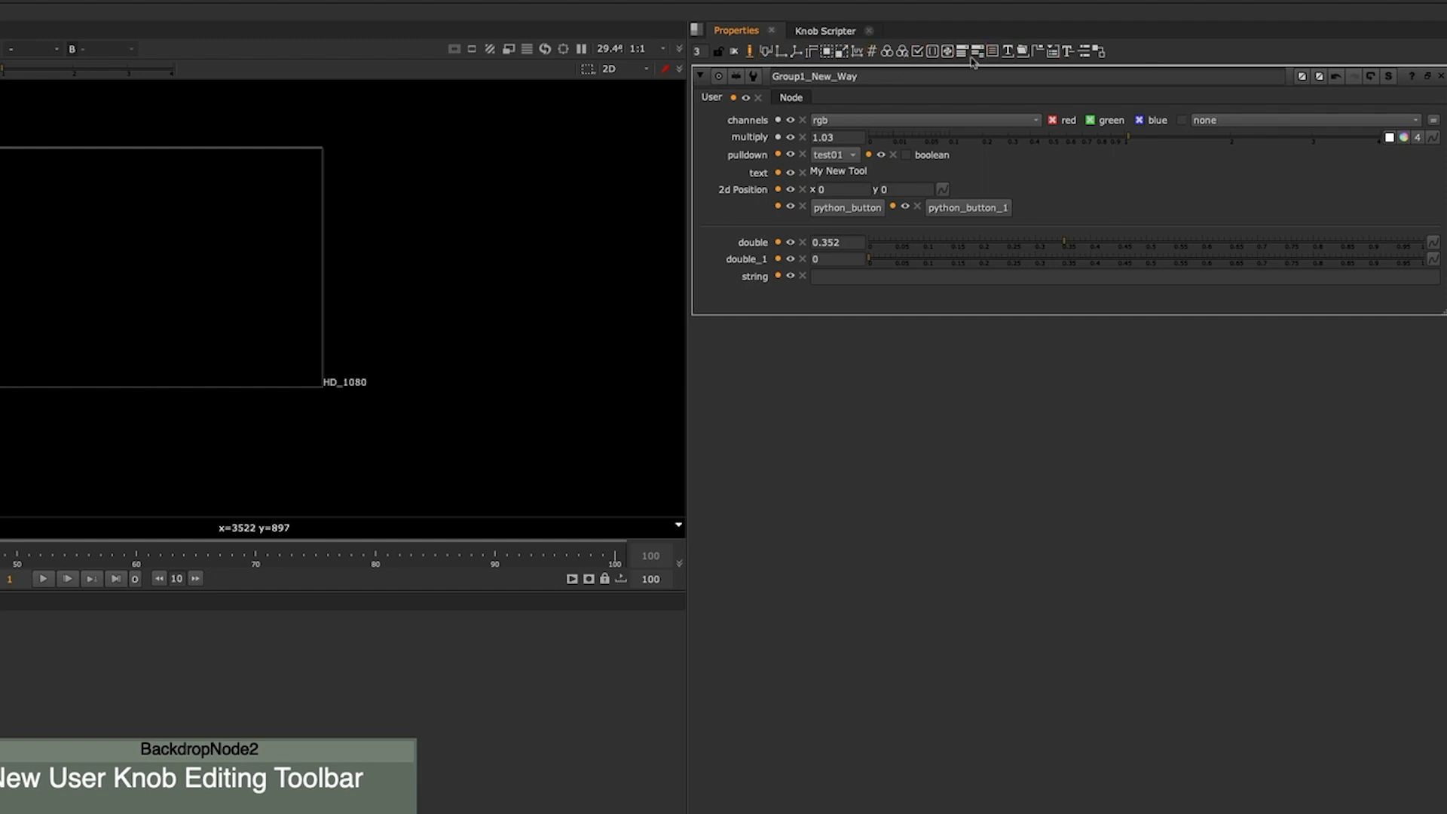
- Open the Manage User Knobs dialog for Group1_New_Way
right_click(729, 215)
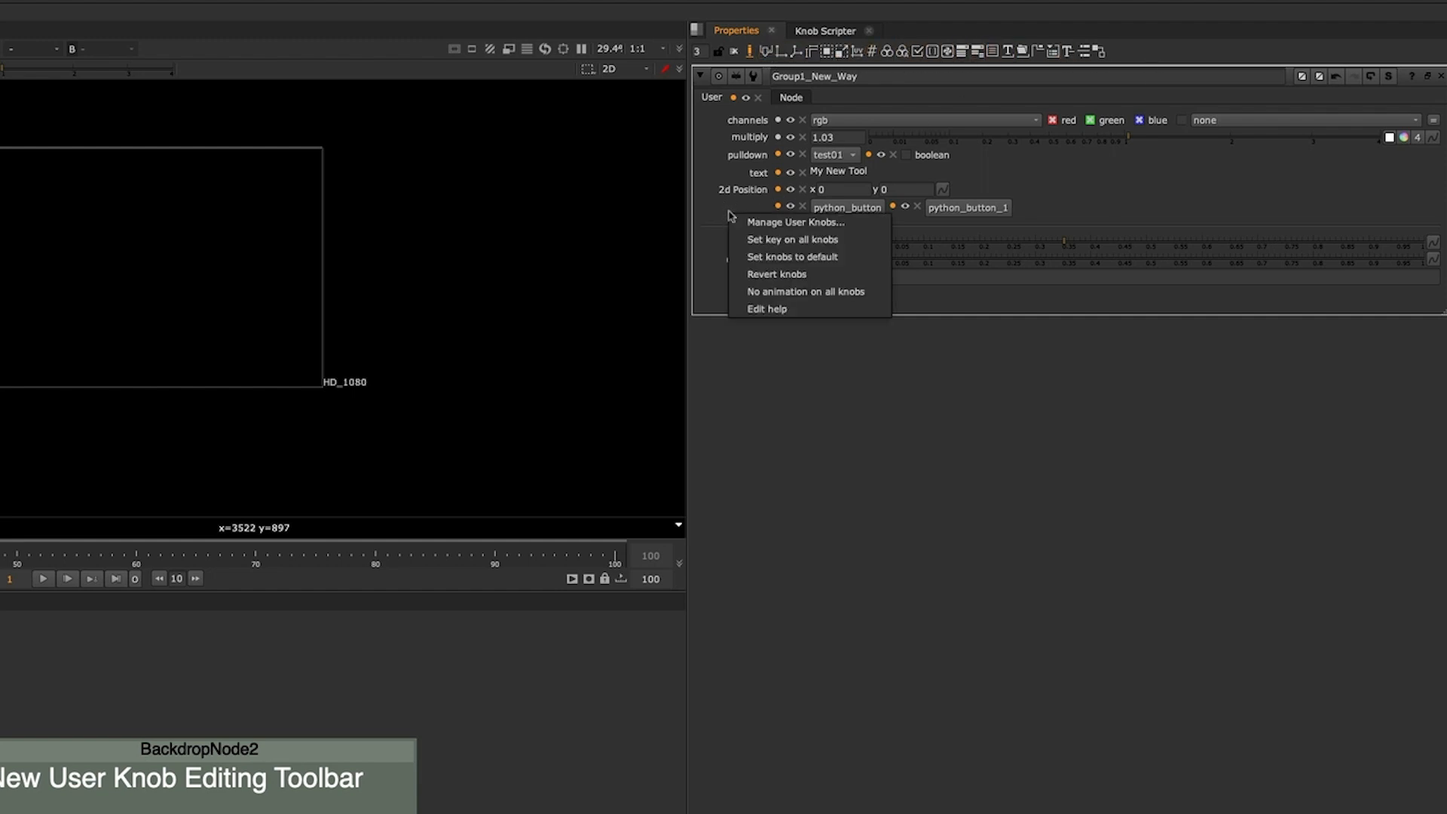
click(797, 223)
drag(879, 472, 583, 53)
click(583, 83)
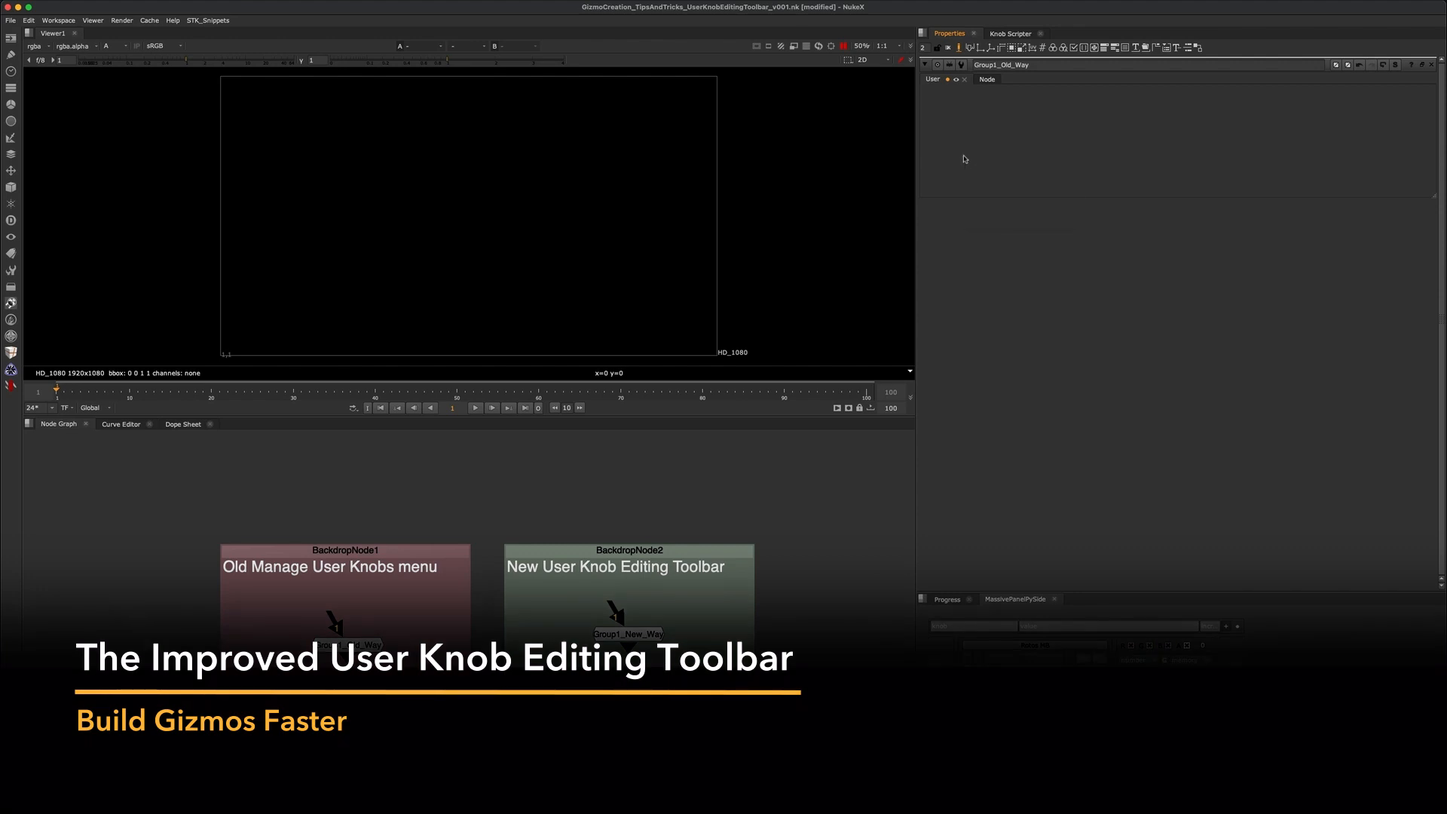
- Select the Old Manage User Knobs menu backdrop together with its Group1_Old_Way node
right_click(963, 158)
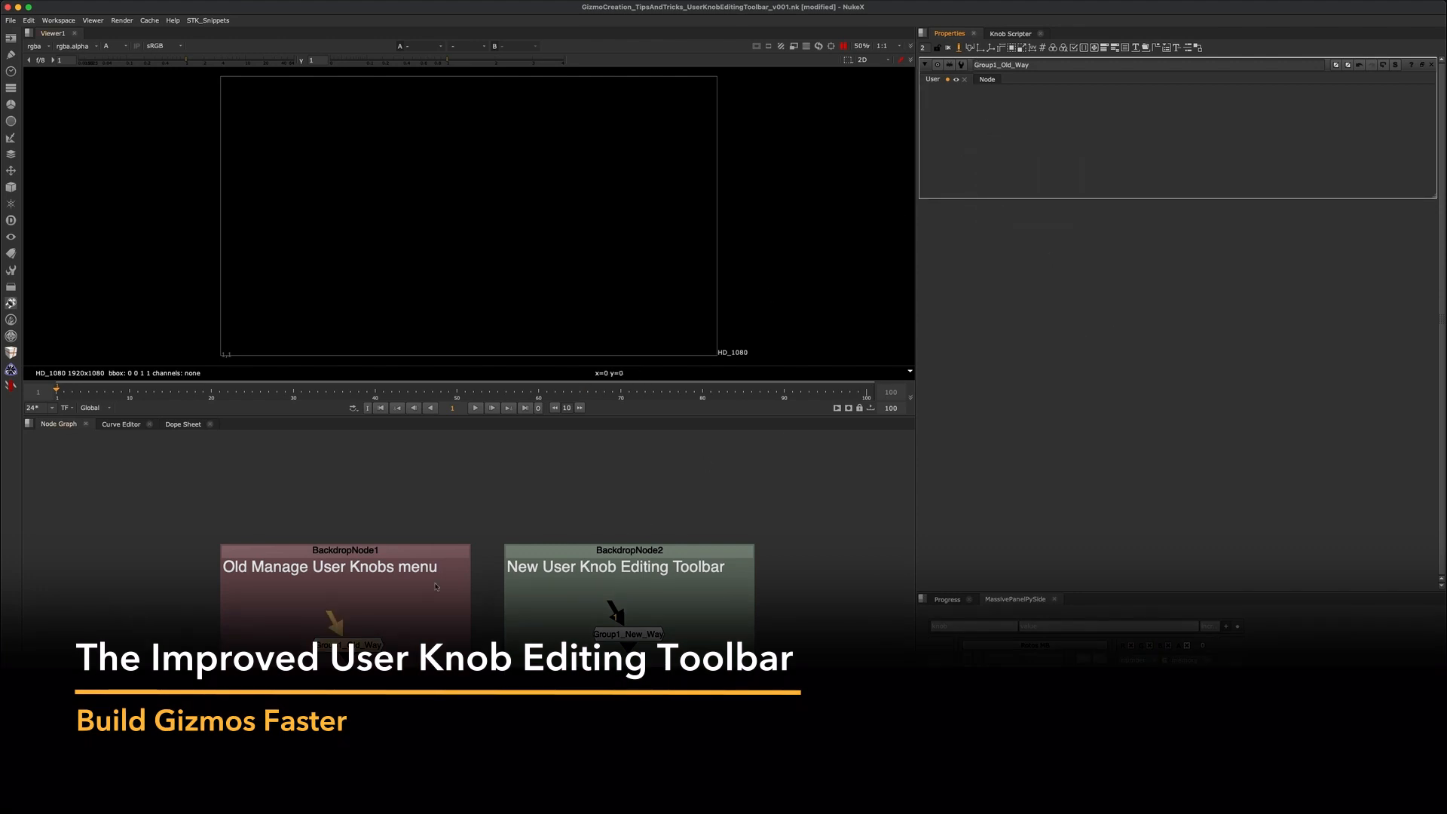
drag(181, 509, 502, 758)
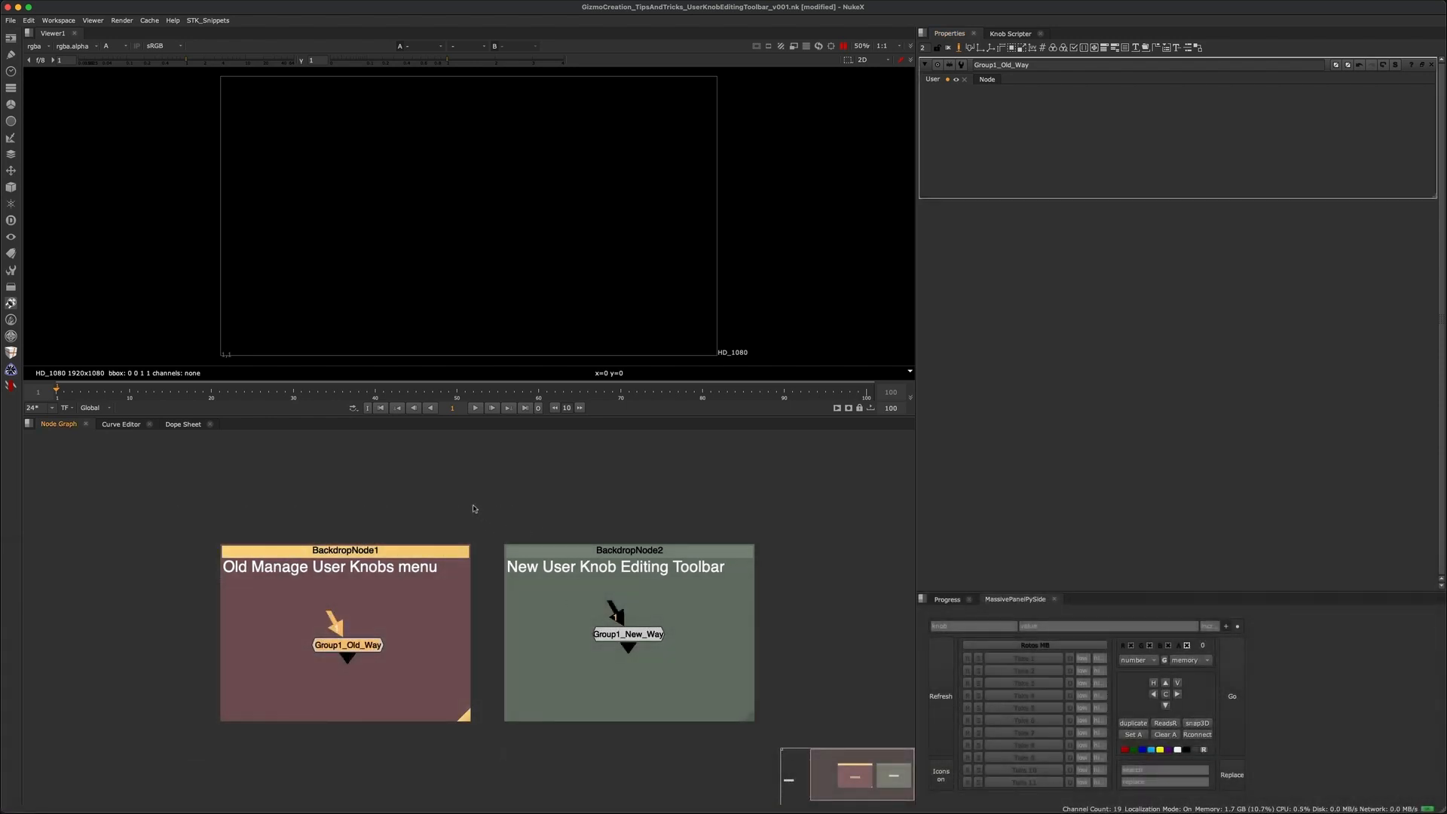
- Select the New User Knob Editing Toolbar backdrop together with its Group1_New_Way node
drag(474, 509, 789, 747)
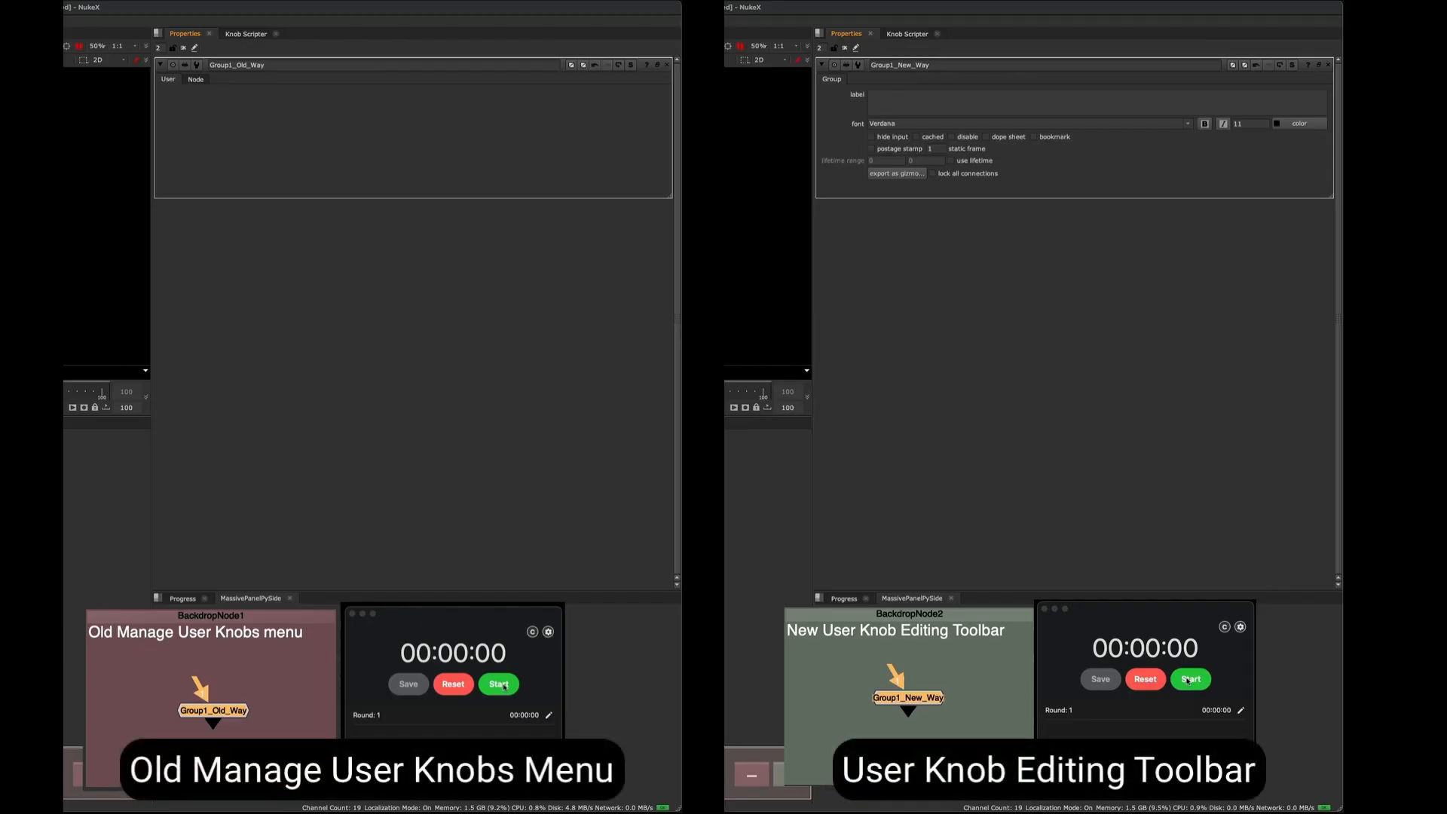
- Start the stopwatch and add slider, pos2d, pos3d and widthheight knobs to Group1_Old_Way, labelling the last width/height
click(503, 687)
click(324, 364)
text(sliderpos2dwidthheight)
key(Tab)
text(wi)
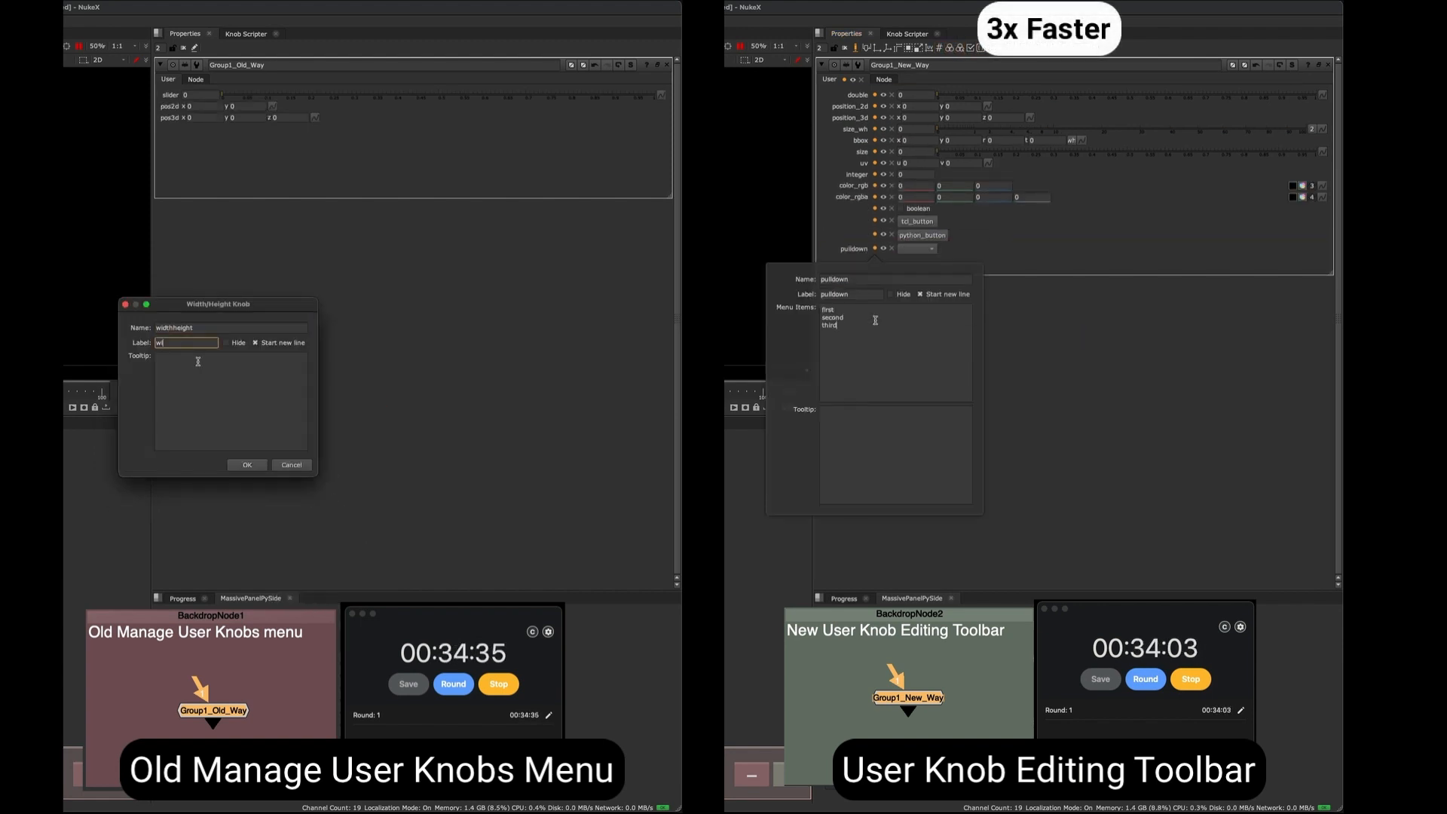
text(dth/height)
key(Return)
- Add bbox, size, uv, int, rgb and rgba knobs to Group1_Old_Way
text(bboxsizeuvintrgbr)
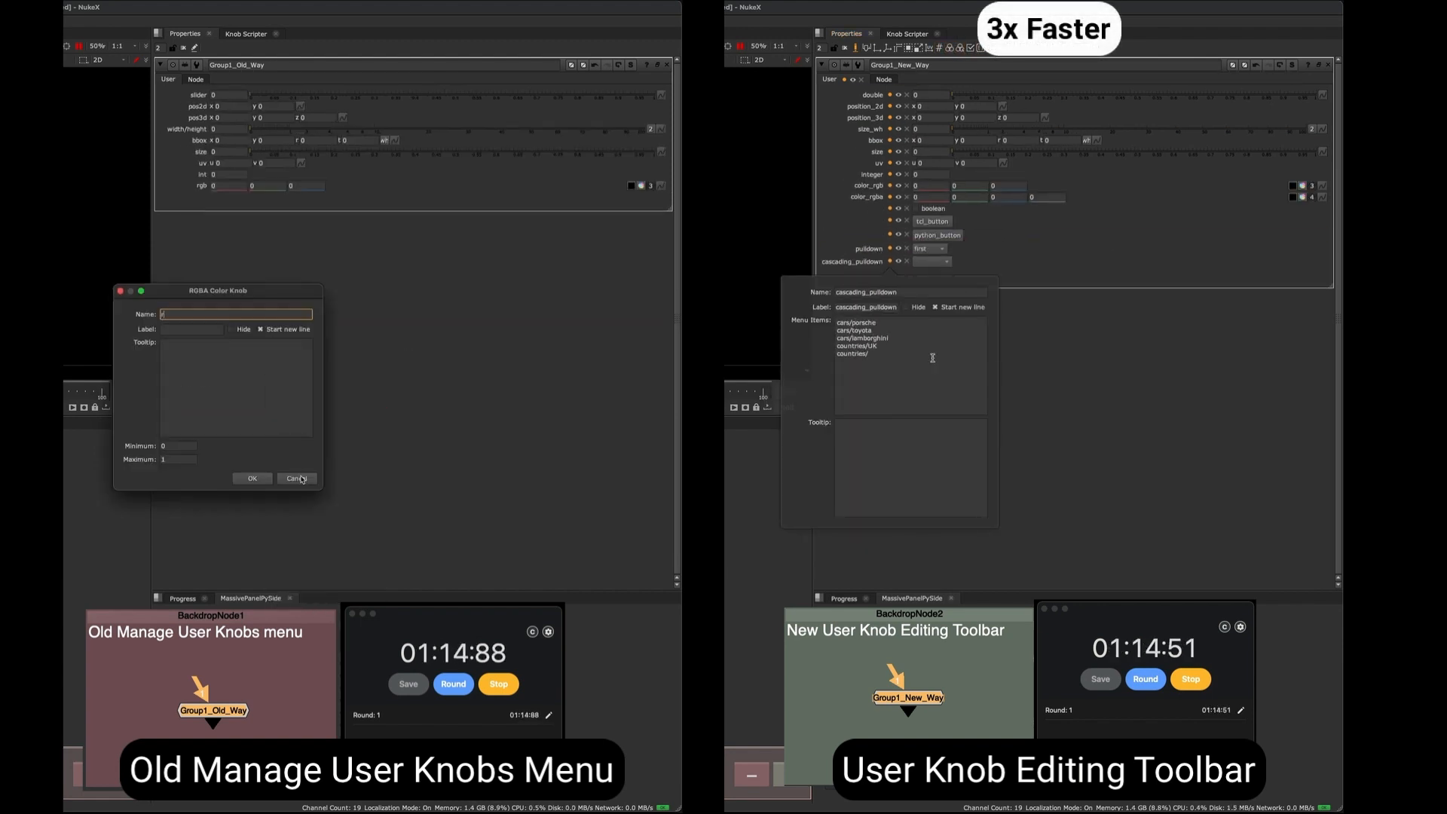
text(gba)
key(Tab)
text(rgbacheckbox)
- Add a checkbox knob, a tclScript button, a Python button pyButton labelled "py Button", and a pulldown knob
key(Tab)
text(checkboxtclScript)
key(Tab)
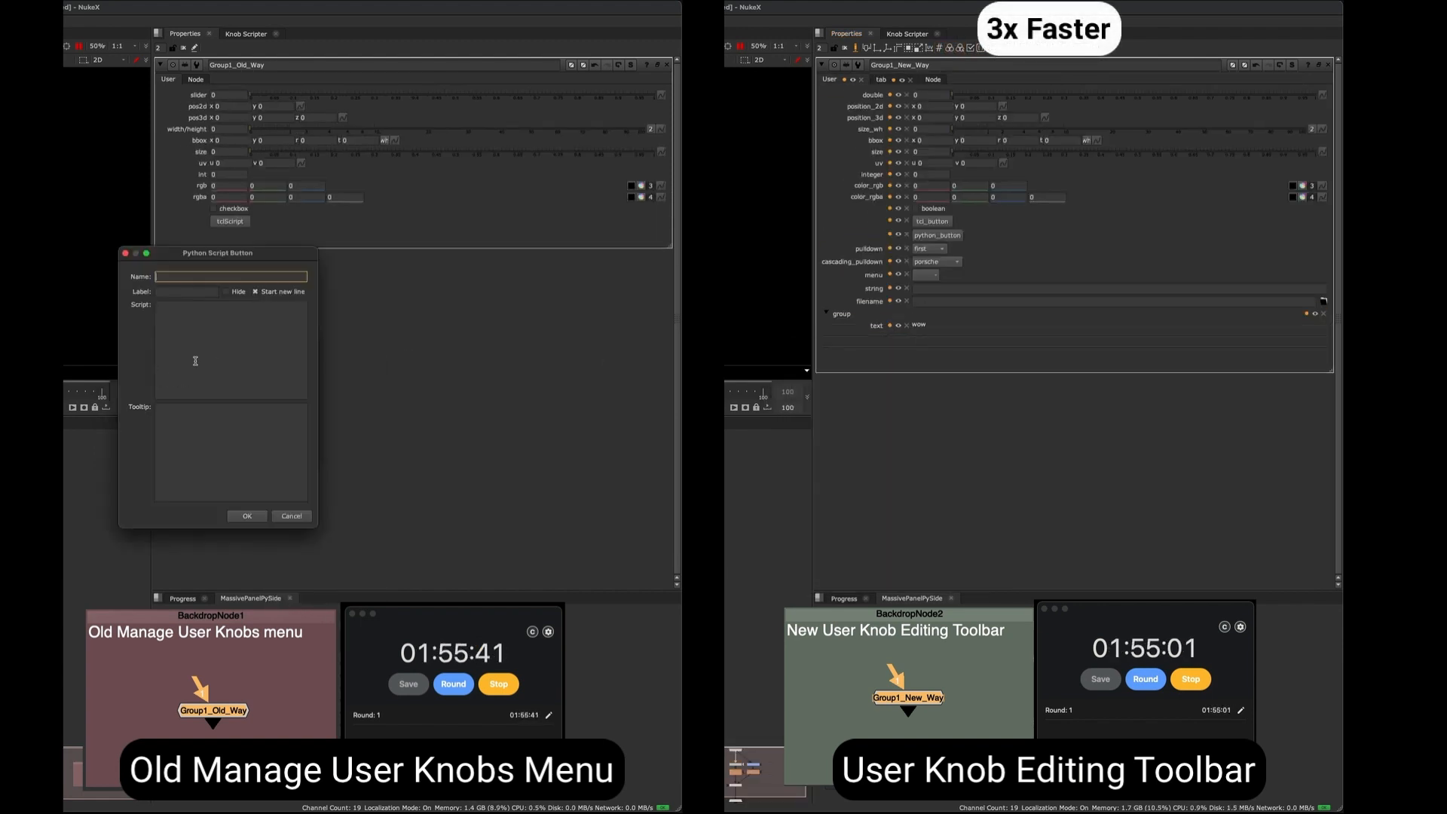
text(pyButton)
key(Tab)
text(py Buttonpulldown)
- Add a cascading pulldown named pulldownCascade, labelled "pulldown cascade", with cars/porsche as its first menu item
click(336, 544)
text(pulldownCascade)
key(Tab)
text(pulldown cas)
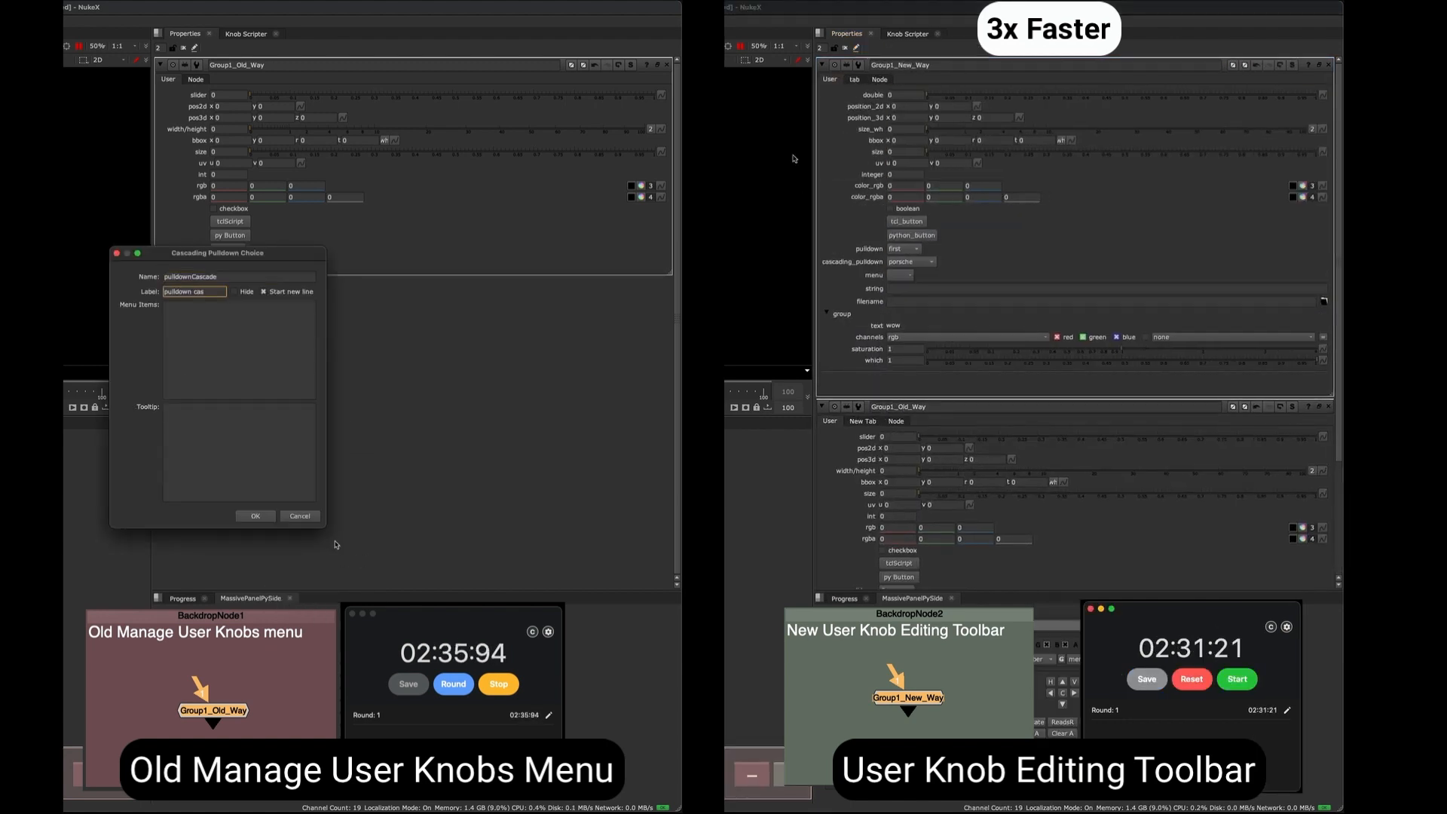
text(cade)
key(Tab)
text(cars/porsche)
key(Return)
text(cars/)
key(Return)
key(Return)
key(Return)
key(Return)
click(255, 517)
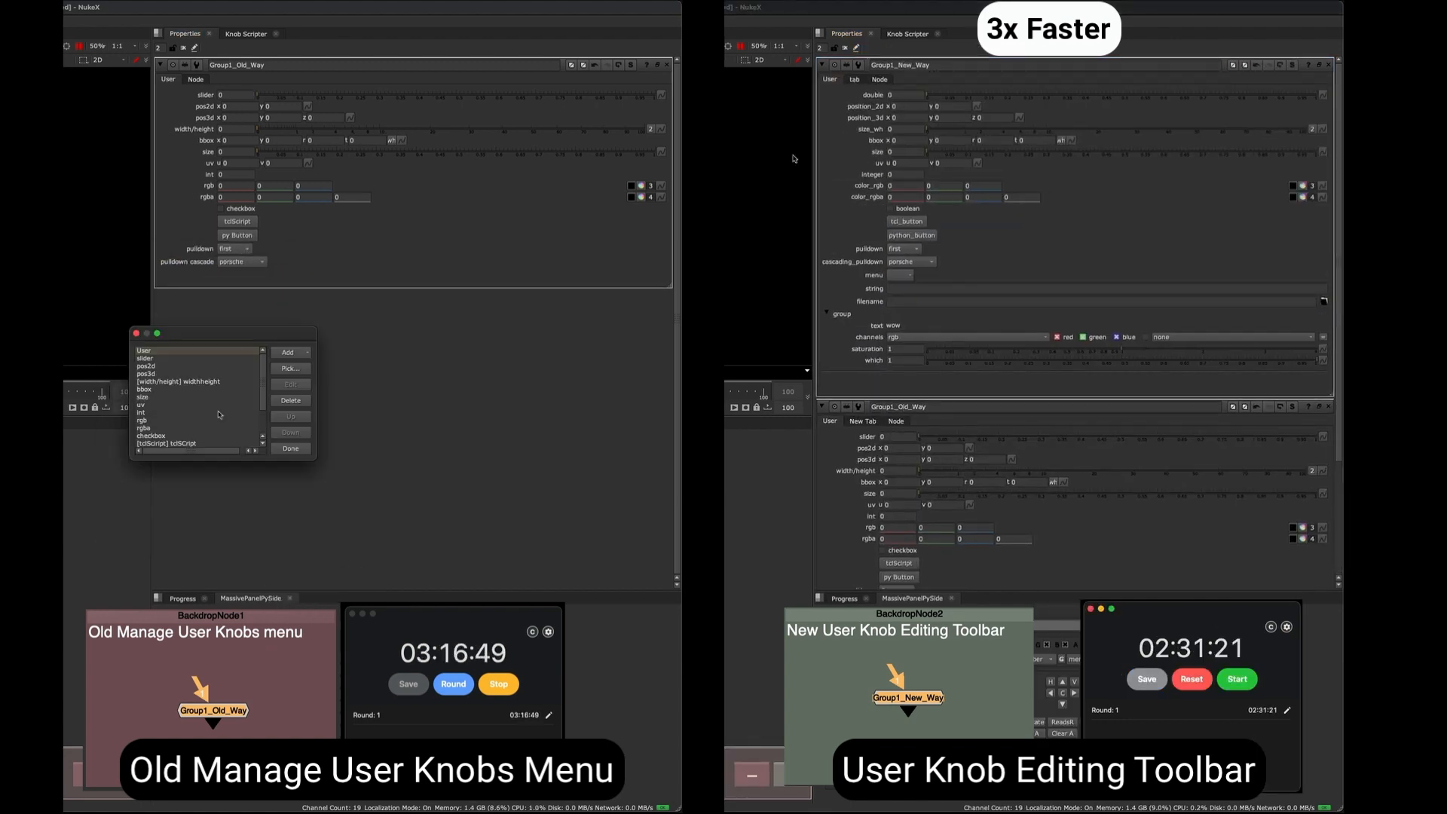
- Add a command menu knob named cmdMenu with the label commandMenu
scroll(219, 415, down, 5)
click(196, 430)
click(290, 352)
click(320, 557)
text(cmdMenu)
key(Tab)
text(commandMenu)
click(255, 516)
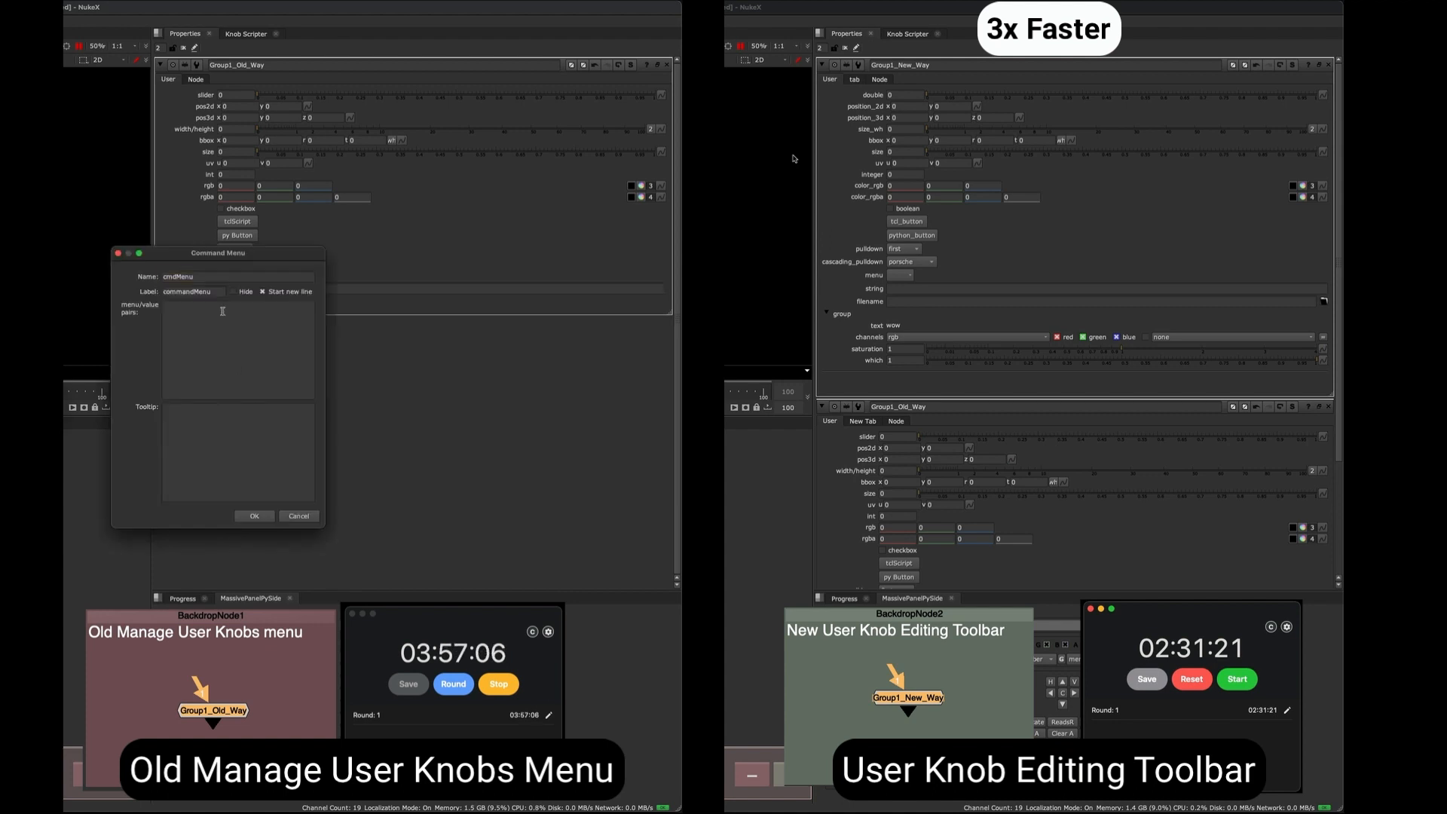
click(255, 516)
- Add a filename knob named file and a group knob named group
text(file)
click(245, 465)
text(group)
- Add a text knob named text2 after the group knob, with the label Text and the content wow
scroll(198, 407, down, 5)
click(196, 443)
click(290, 353)
click(322, 588)
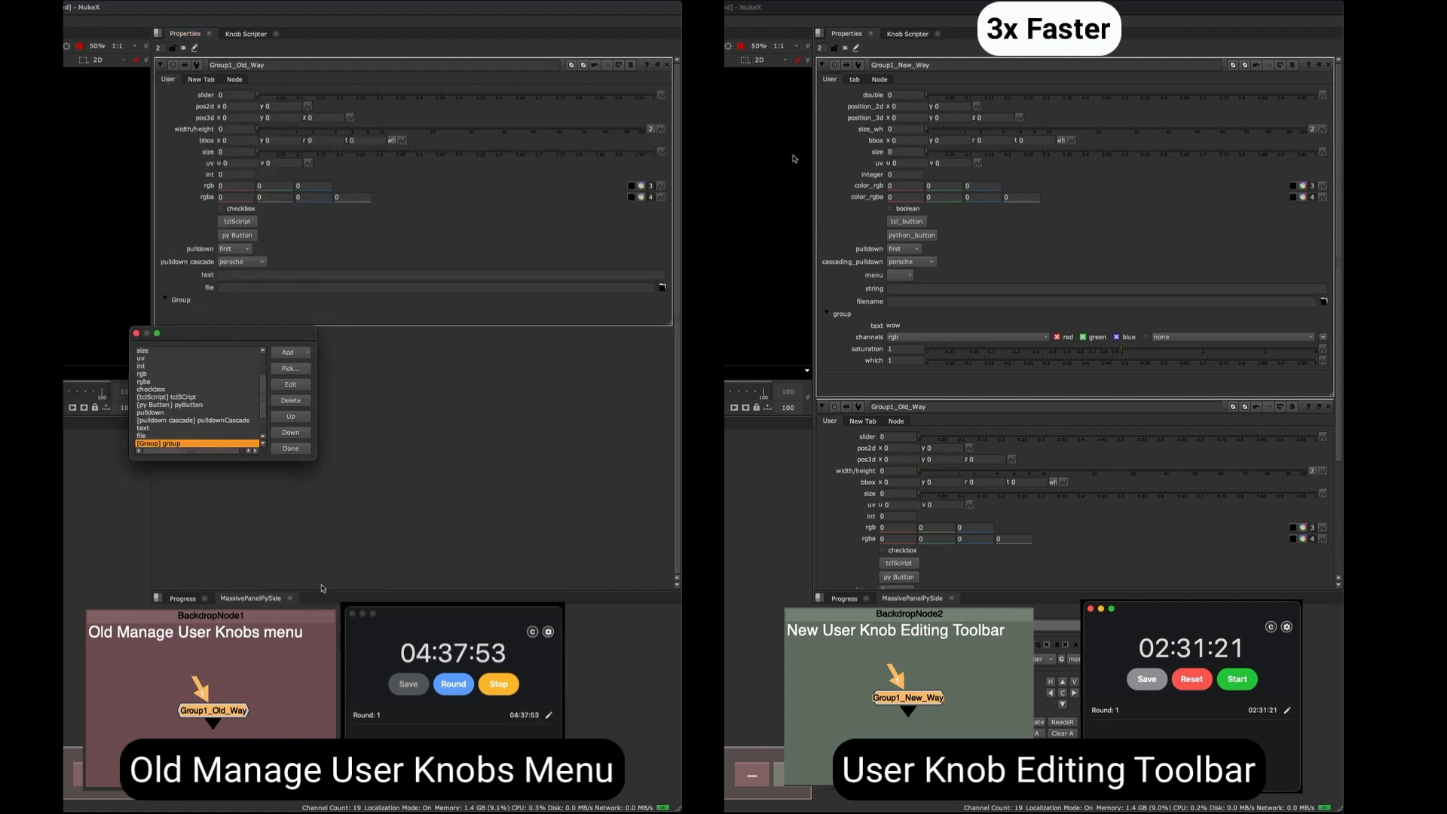
text(text2)
key(Tab)
text(Text wow)
click(245, 516)
- Add a slider knob named groupSlider after the endGroup entry and close the knob manager
click(259, 437)
click(214, 566)
click(156, 472)
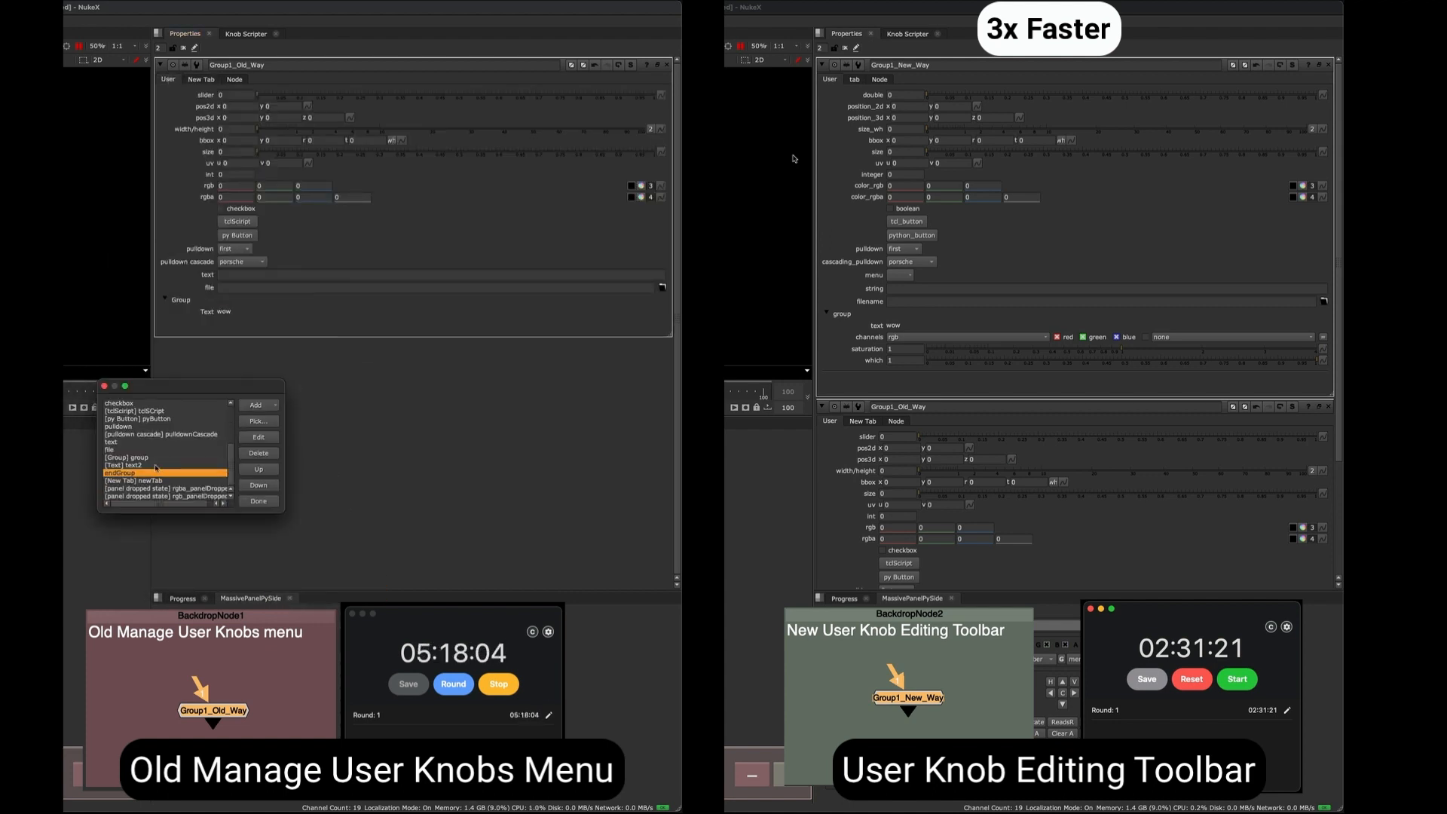
click(258, 405)
click(298, 595)
click(258, 405)
click(285, 415)
text(groupSlider)
click(219, 530)
click(258, 501)
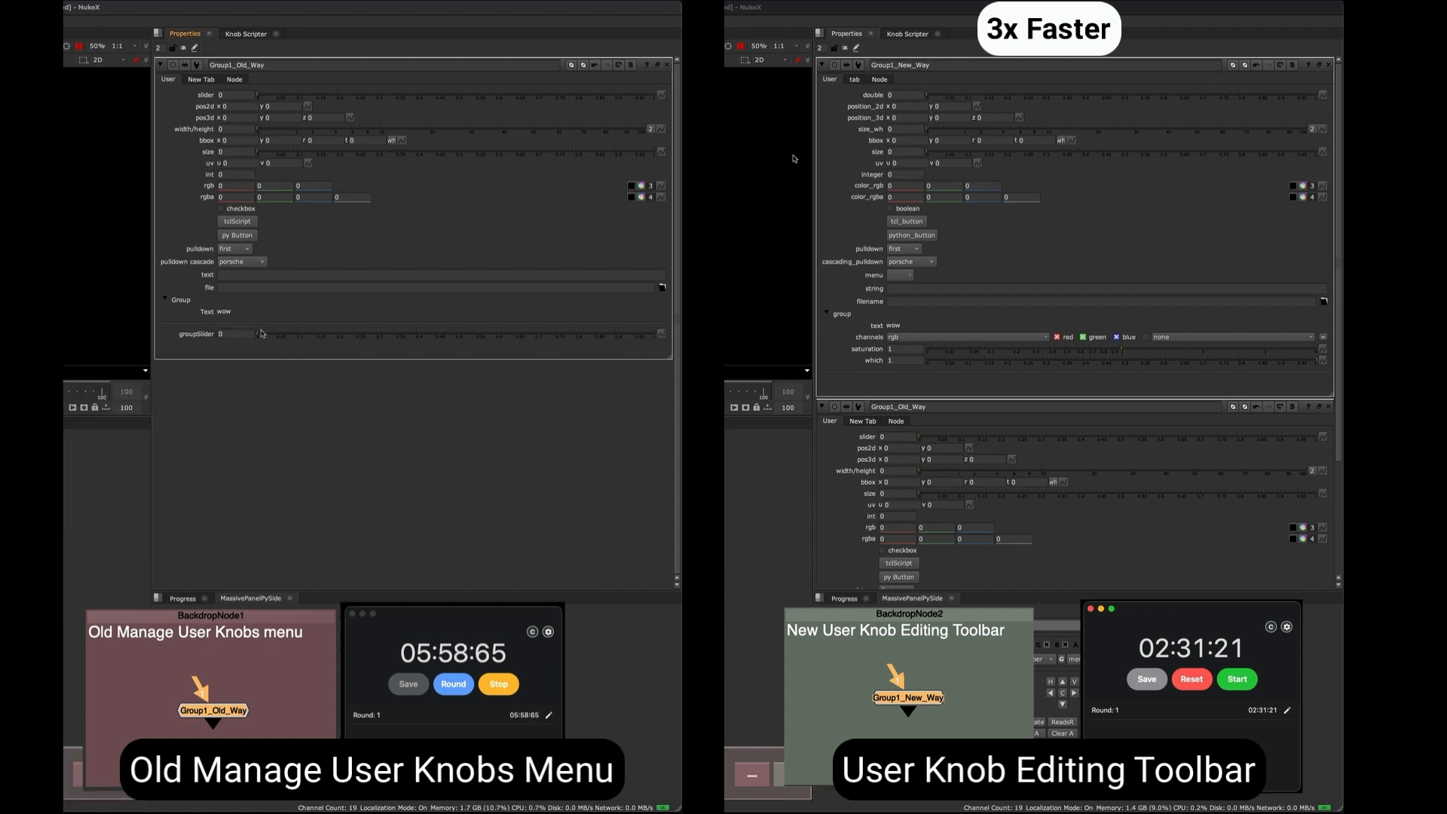
- Pick existing channels and saturation knobs into Group1_Old_Way and stop the stopwatch
right_click(262, 333)
click(184, 423)
click(110, 535)
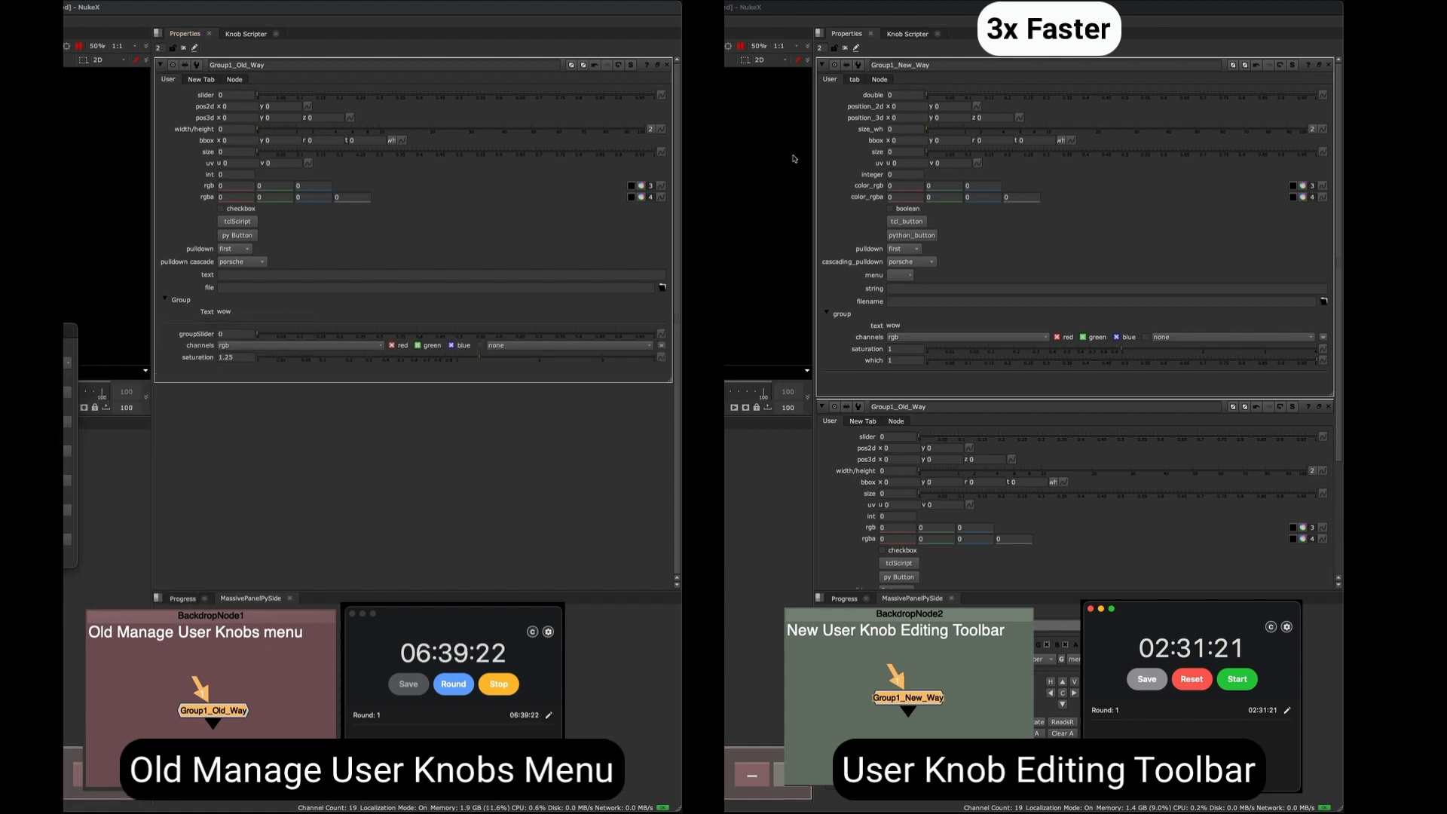
click(498, 683)
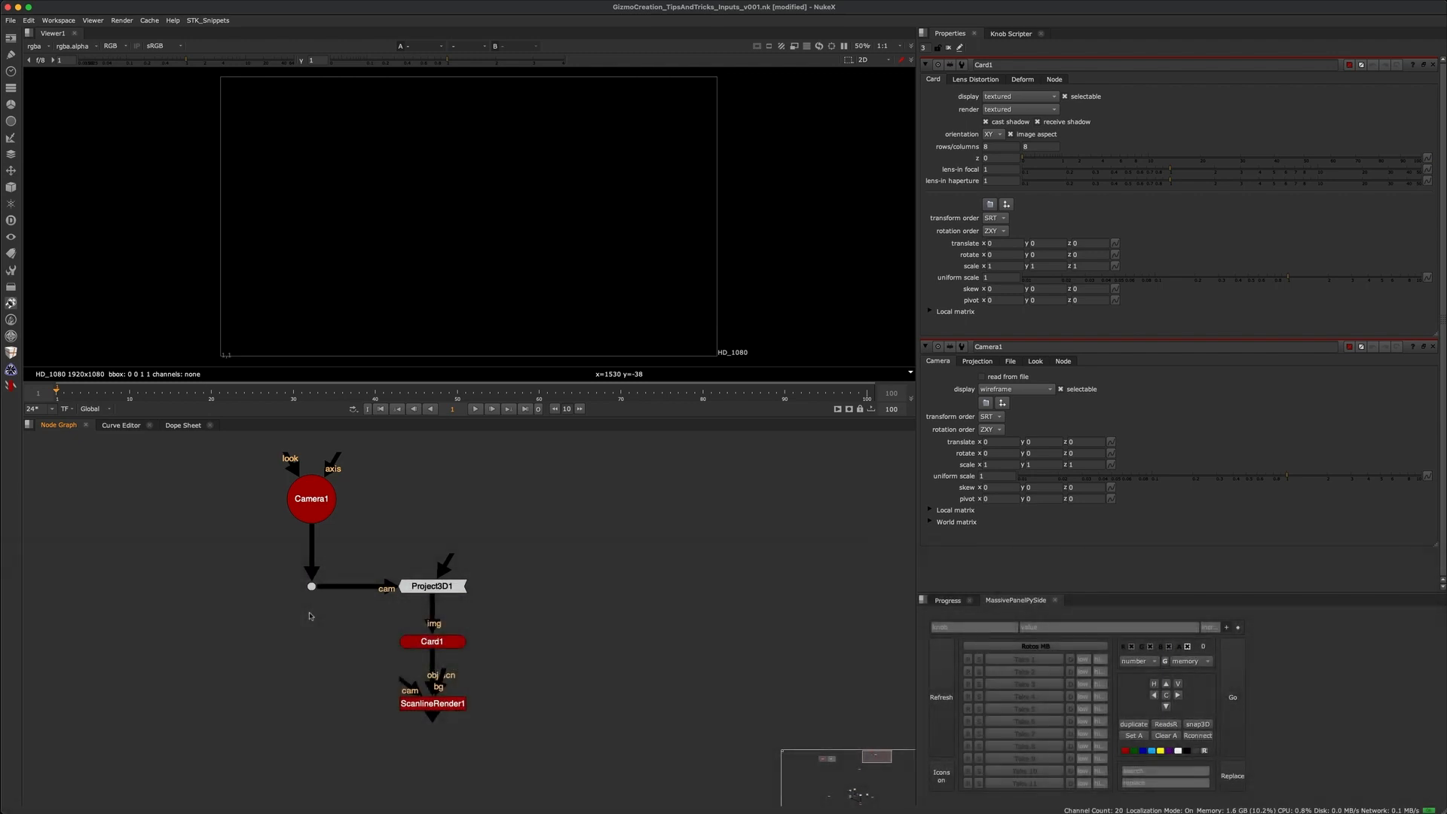
- Collapse the dot, Project3D1, Card1 and ScanlineRender1 nodes into a group, leaving Camera1 outside
drag(596, 518, 172, 763)
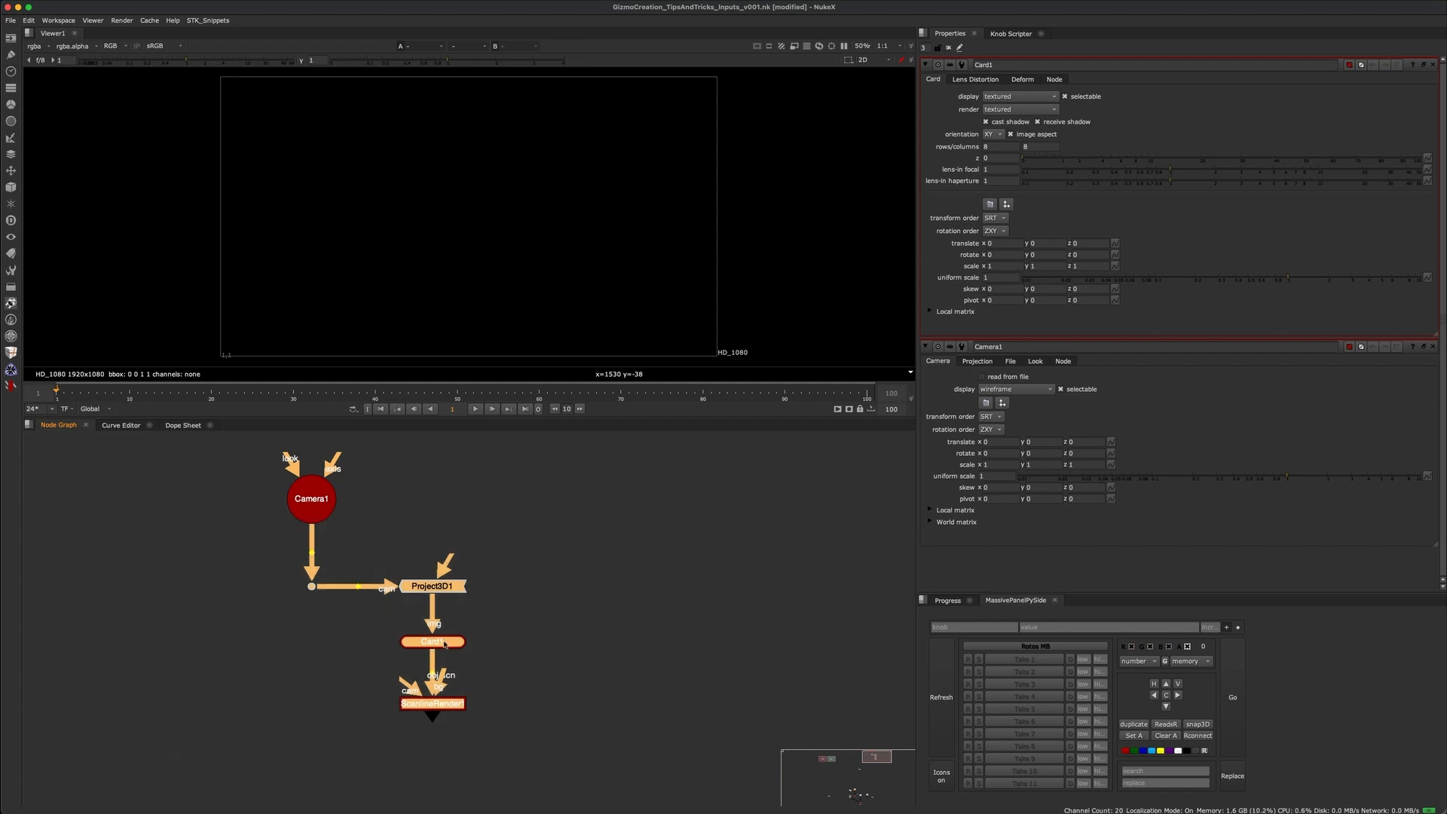
key(ctrl+g)
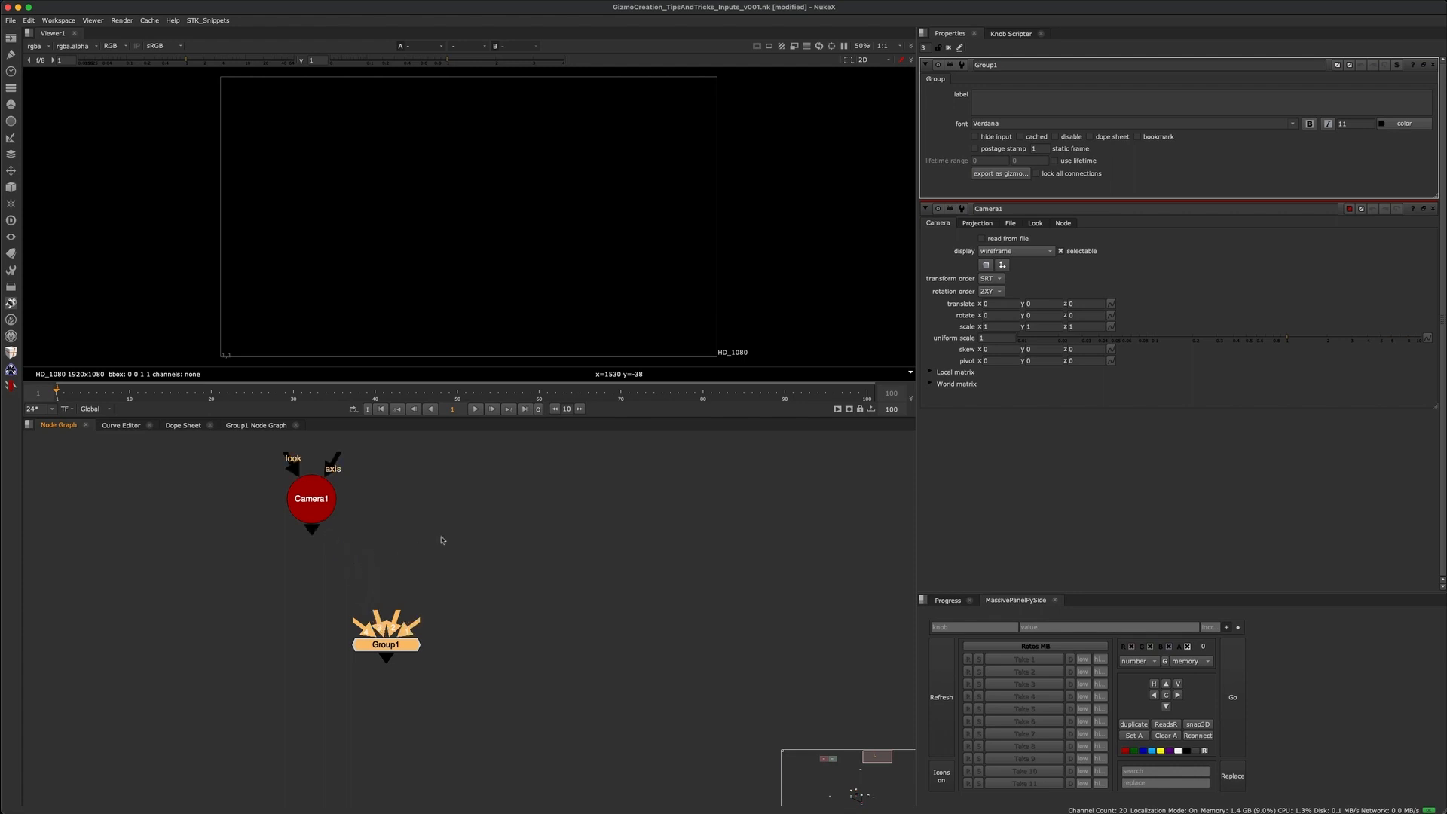
scroll(401, 627, up, 4)
drag(397, 653, 415, 645)
click(488, 607)
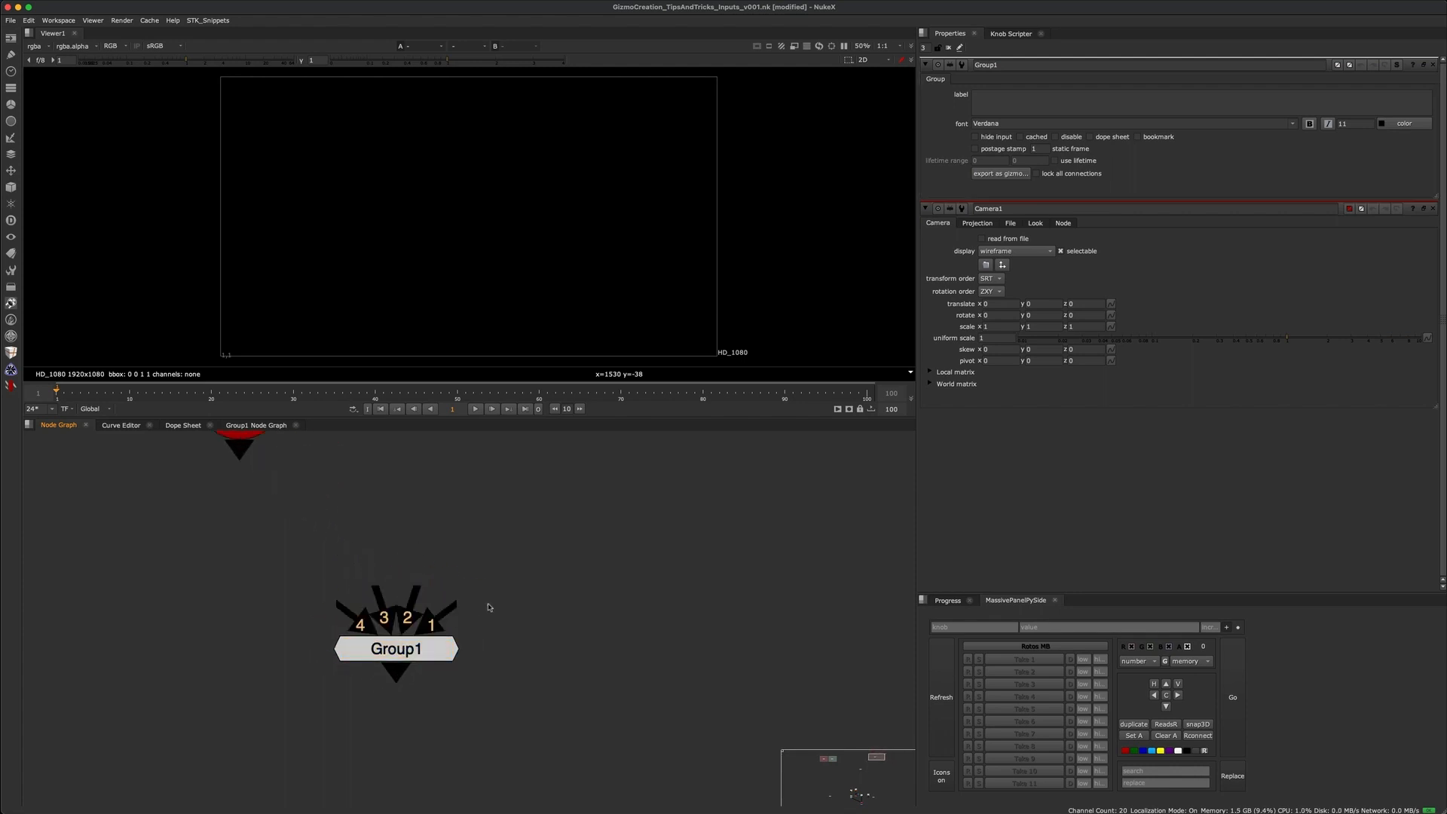
- Open Group1's internal node graph and spread out its inputs, placing Input4 and Input3 on opposite sides of ScanlineRender1
drag(559, 580, 300, 714)
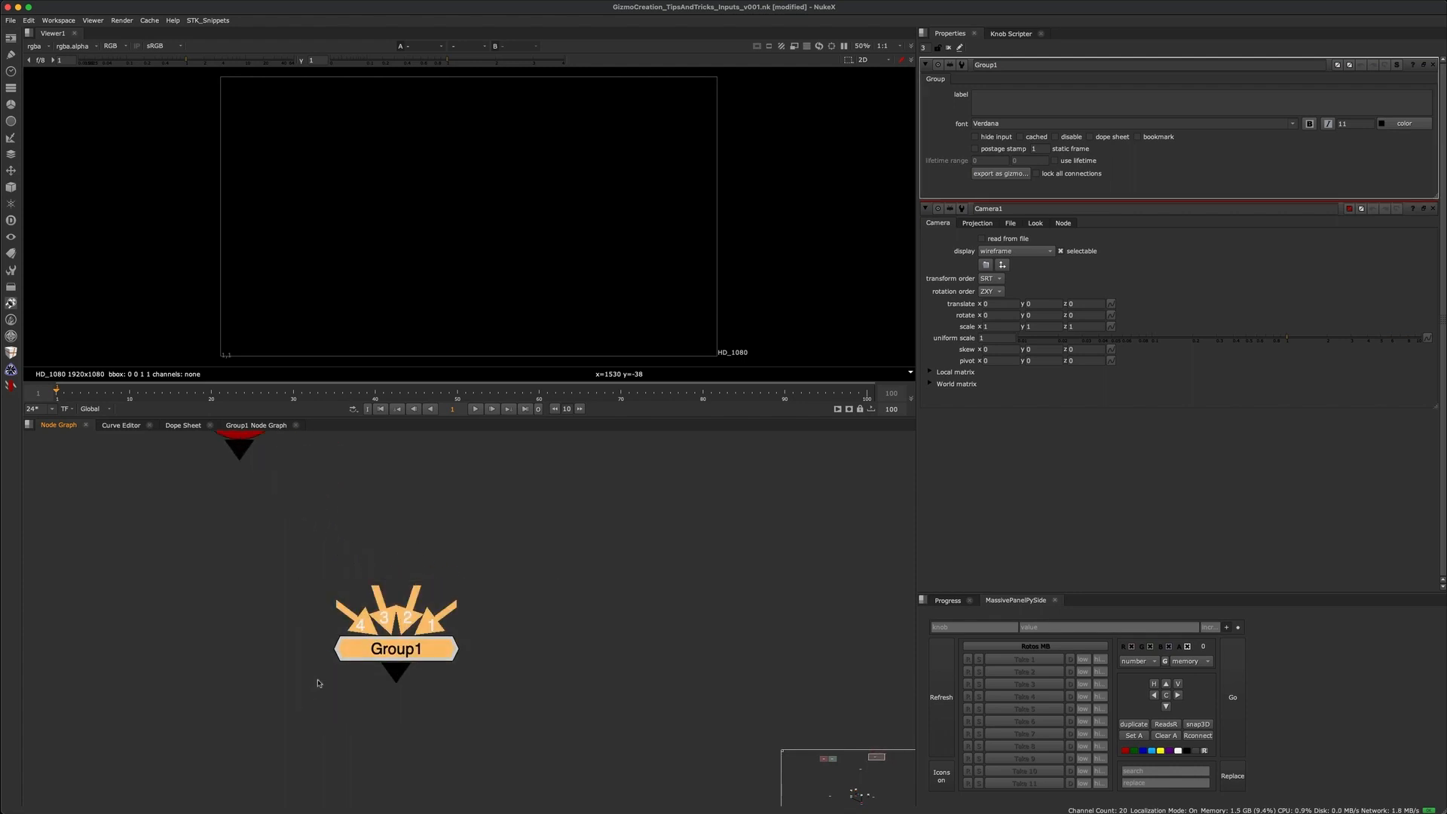
key(ctrl+Return)
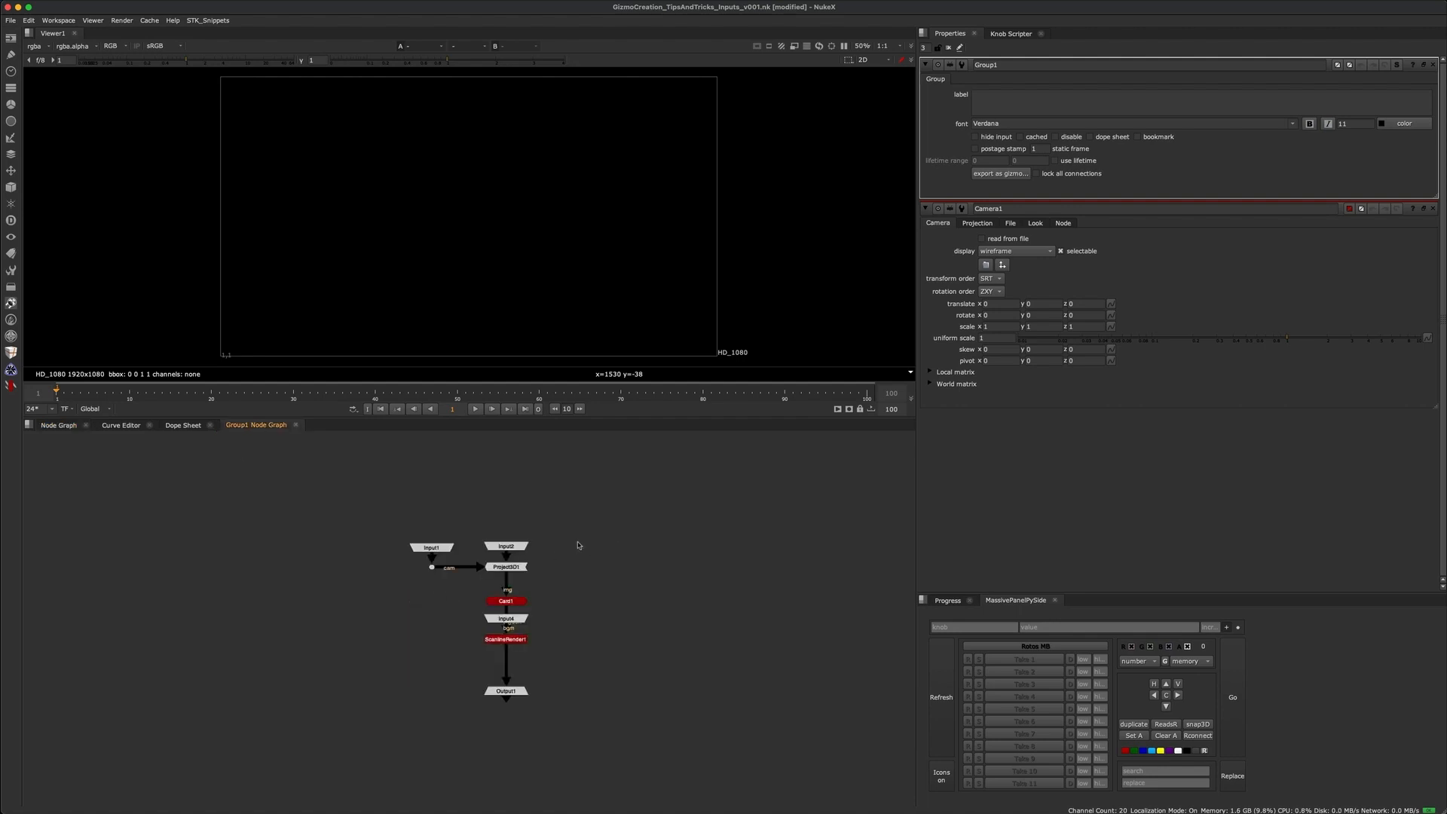
scroll(578, 545, up, 2)
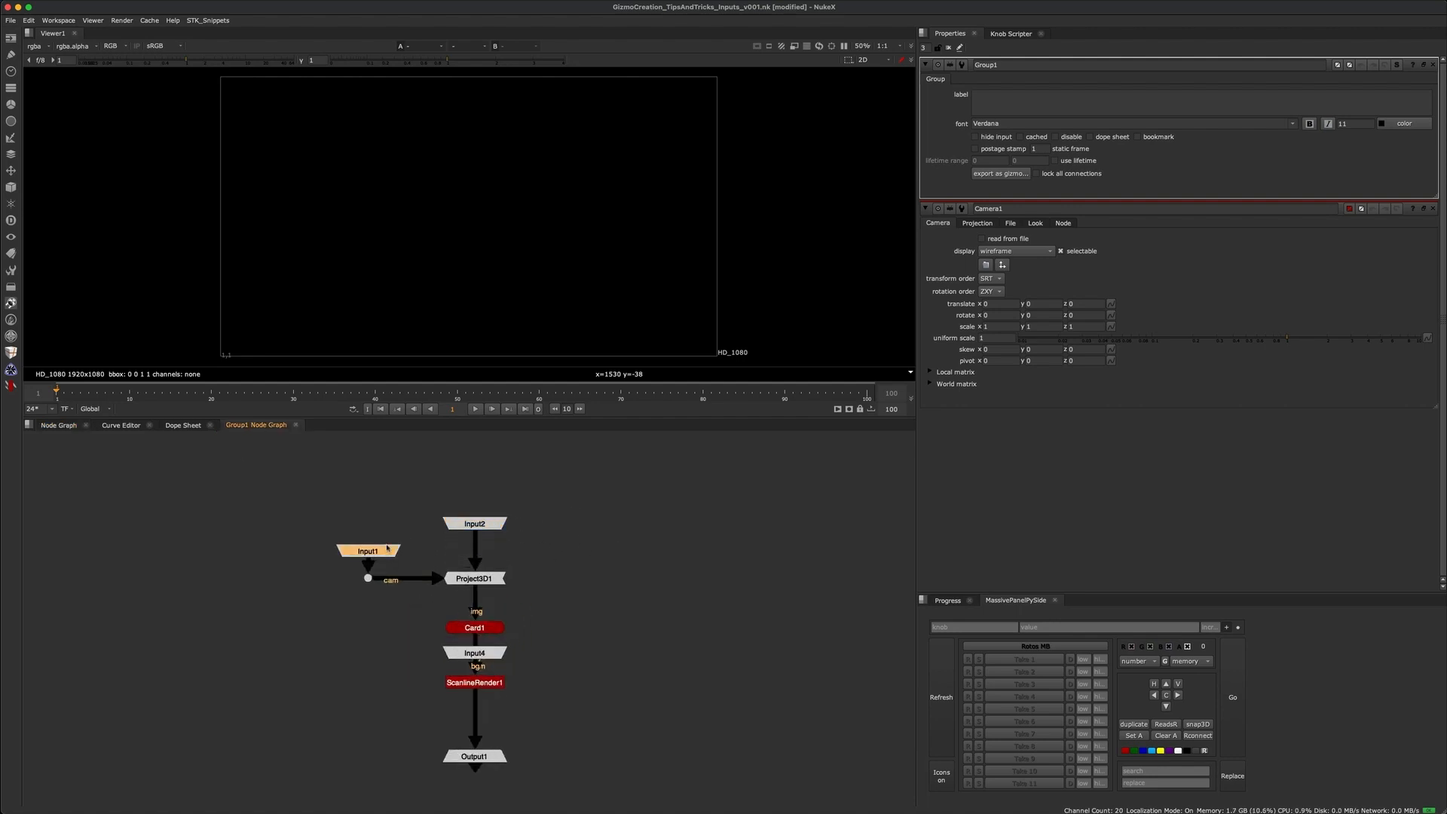
drag(387, 548, 387, 529)
middle_drag(558, 588, 546, 557)
drag(565, 565, 365, 652)
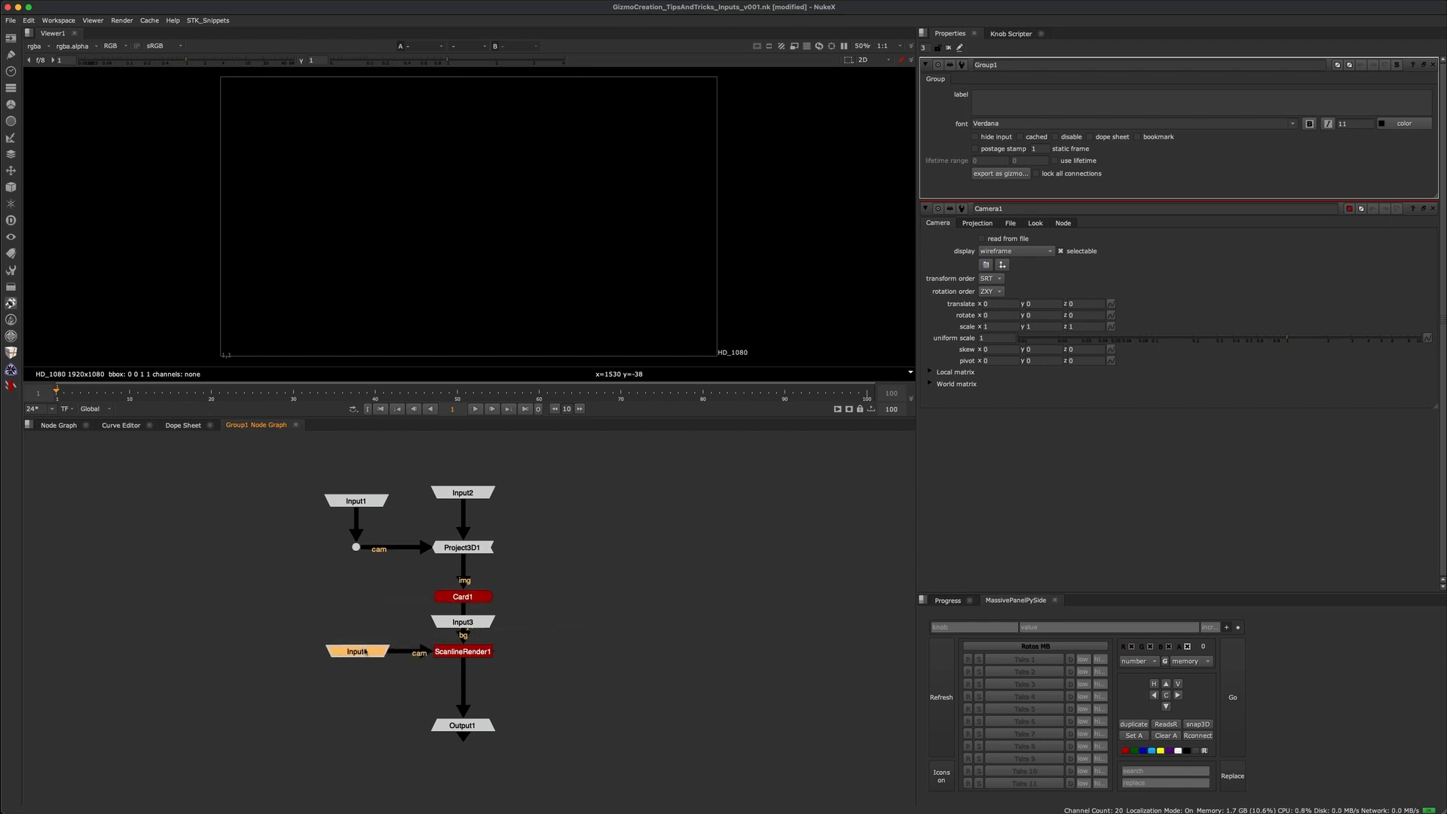
drag(476, 624, 581, 652)
click(584, 609)
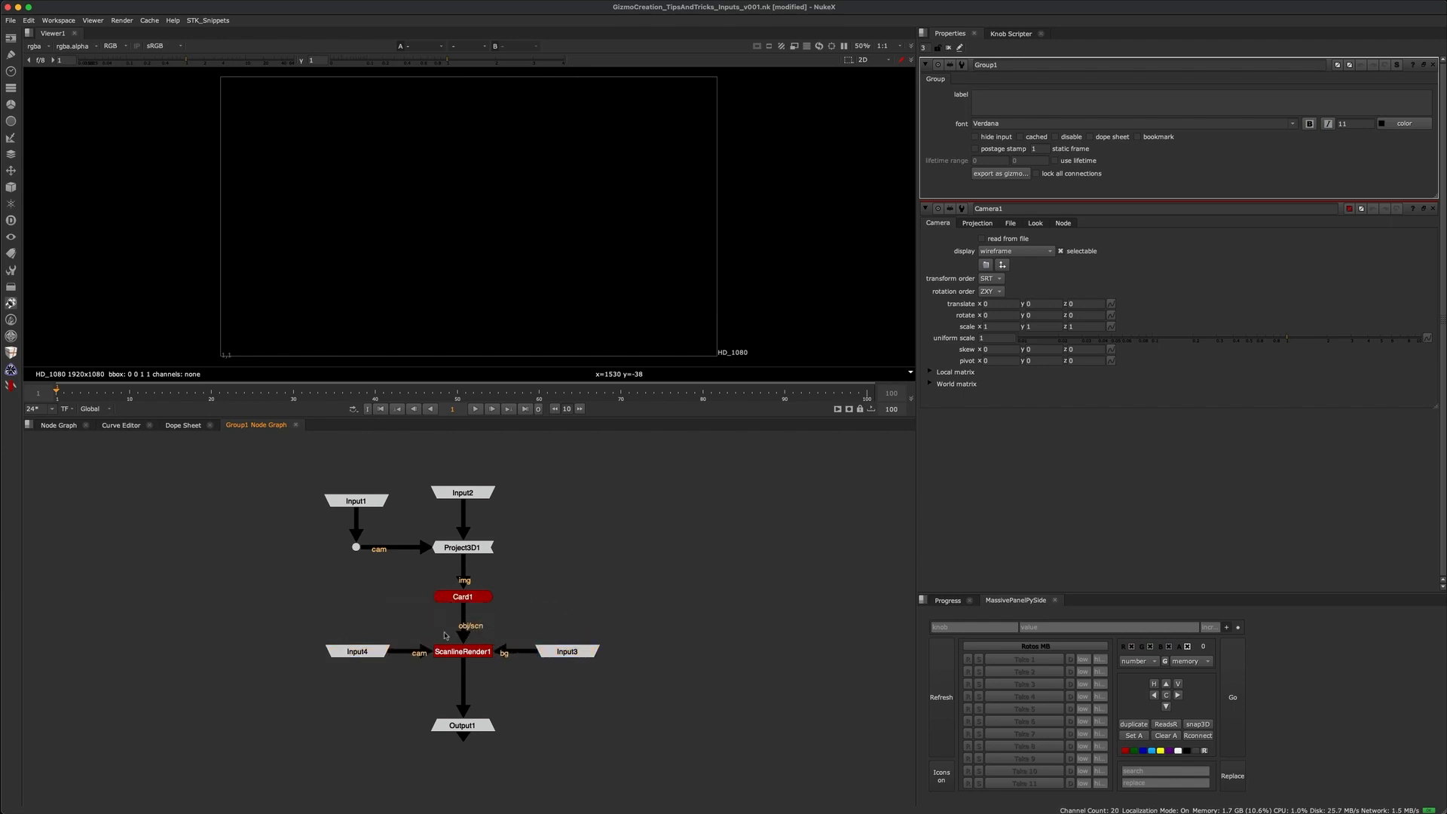
middle_drag(516, 606, 489, 616)
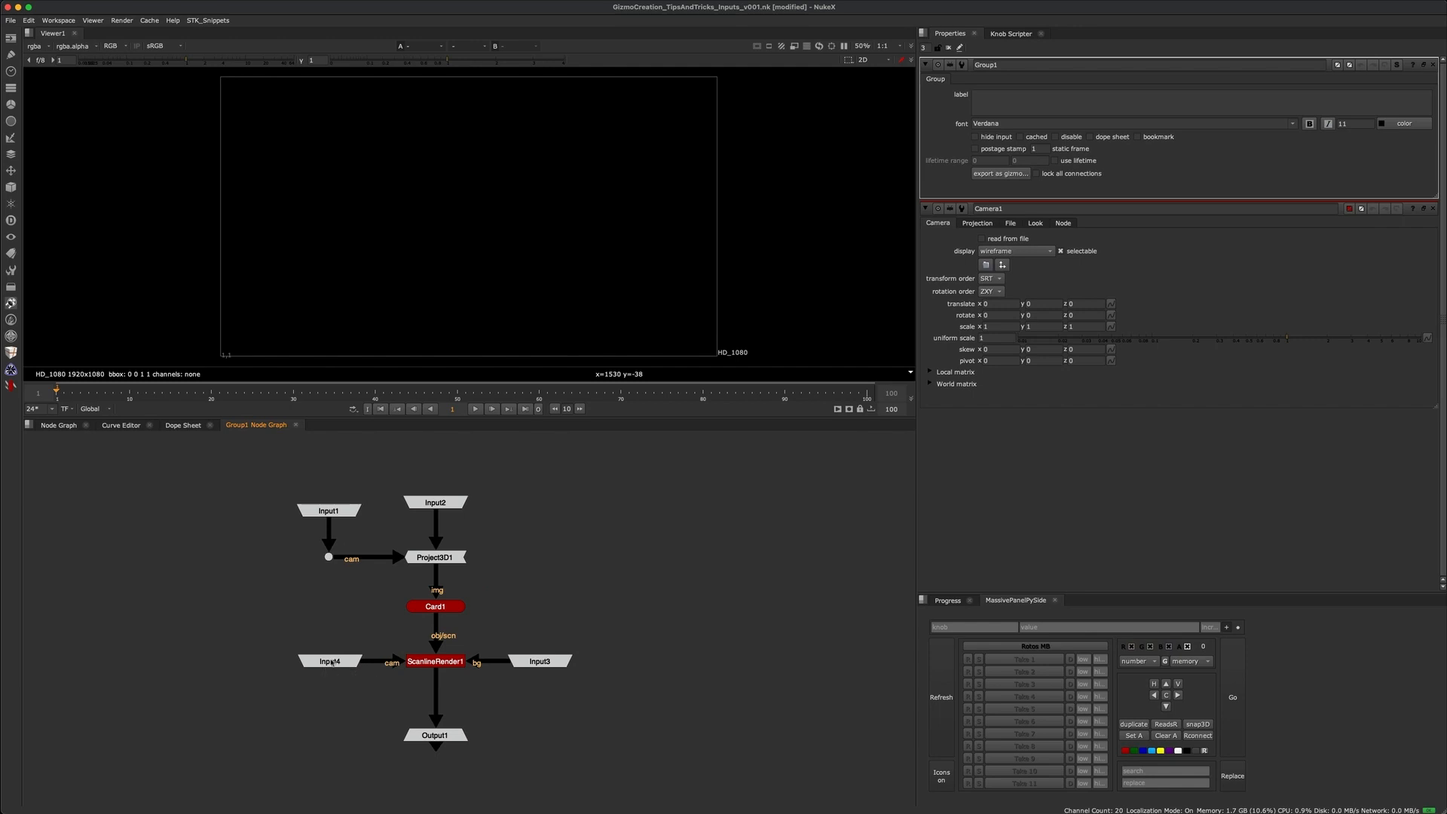
drag(331, 662, 326, 661)
scroll(405, 535, up, 3)
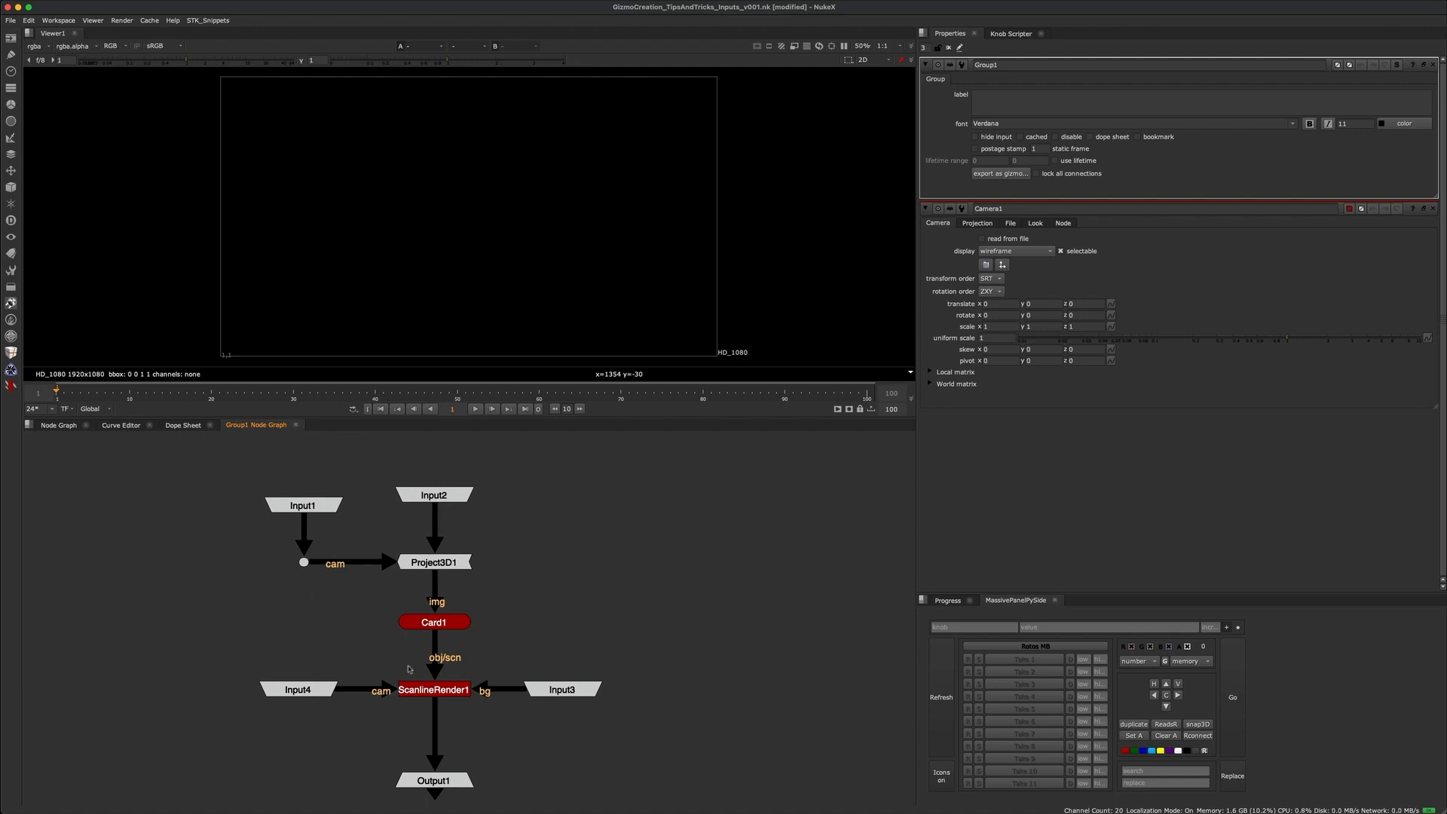
- Delete the Input3 node inside Group1 and examine the group's input arrows in the main node graph
drag(499, 646, 686, 760)
key(Delete)
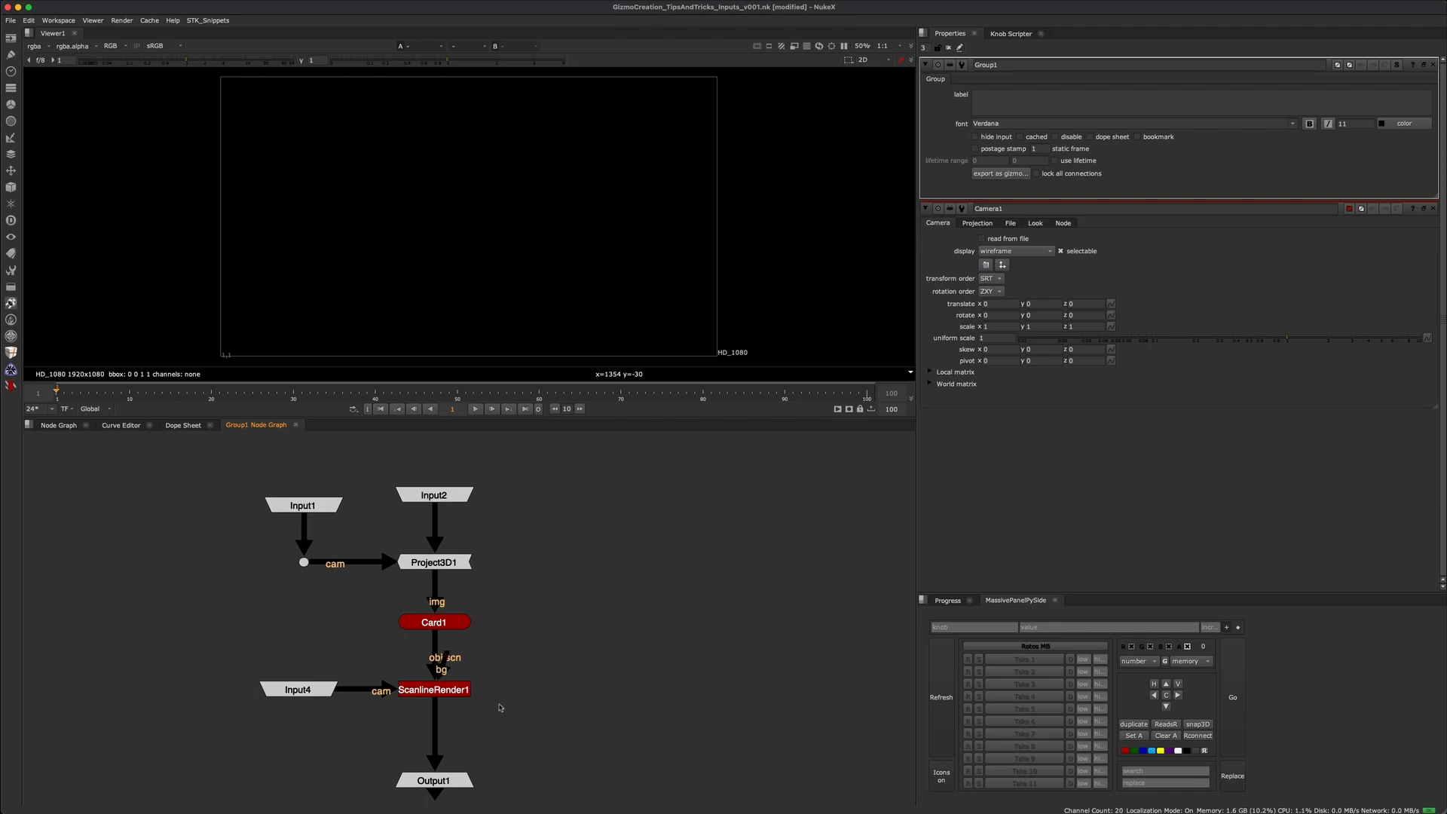
click(60, 426)
click(539, 591)
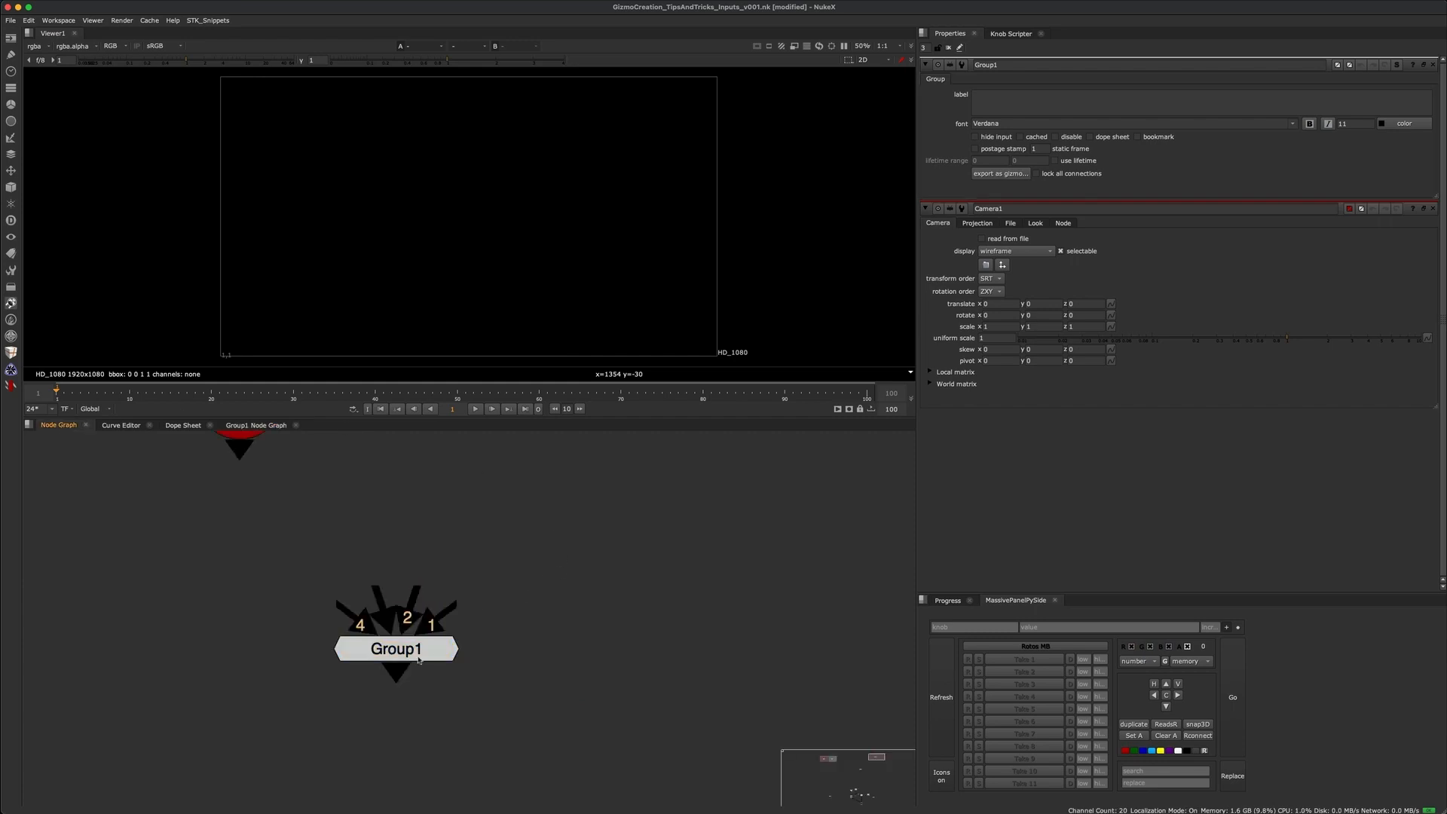
mouse_move(411, 650)
mouse_down()
mouse_move(460, 638)
mouse_move(452, 611)
mouse_move(460, 634)
mouse_move(438, 649)
mouse_up()
scroll(517, 570, up, 4)
click(578, 550)
drag(603, 555, 441, 637)
- Inside Group1, paste a new Input node and place it beside Project3D1
click(254, 426)
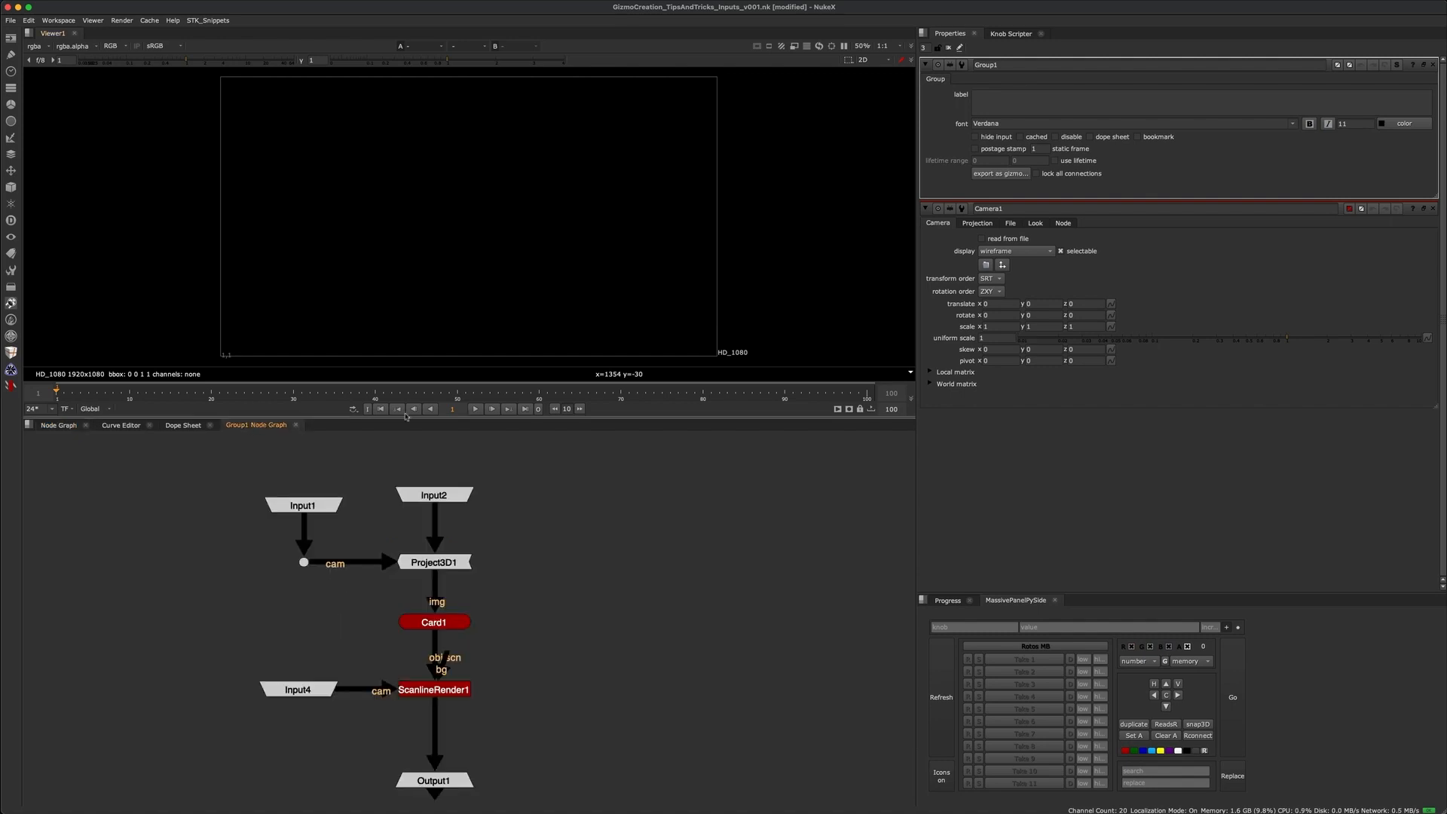
drag(390, 532, 406, 541)
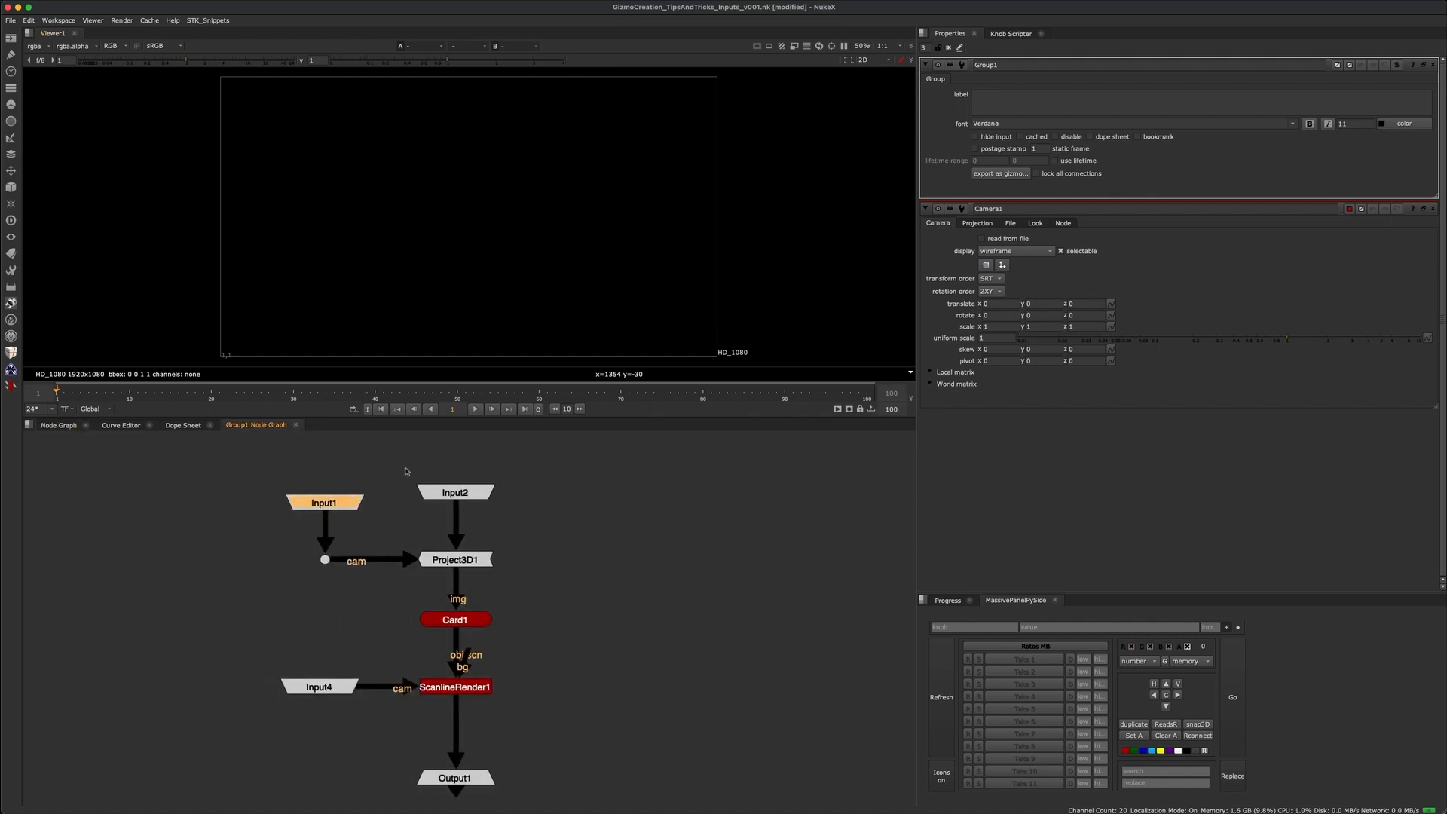
drag(385, 458, 549, 521)
drag(365, 643, 363, 645)
click(328, 690)
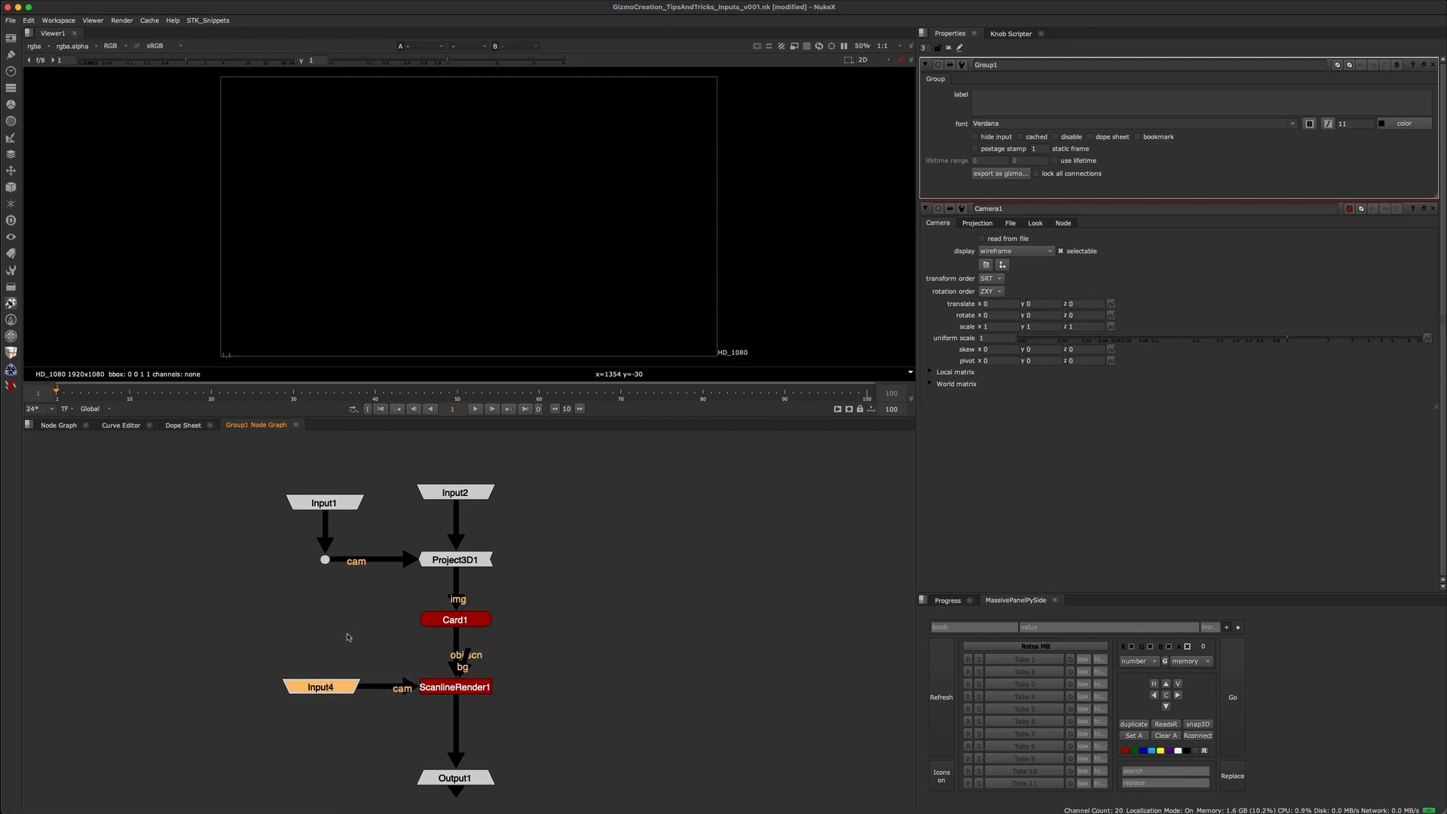
drag(312, 688, 310, 689)
drag(220, 635, 388, 739)
click(527, 571)
key(super+v)
click(588, 584)
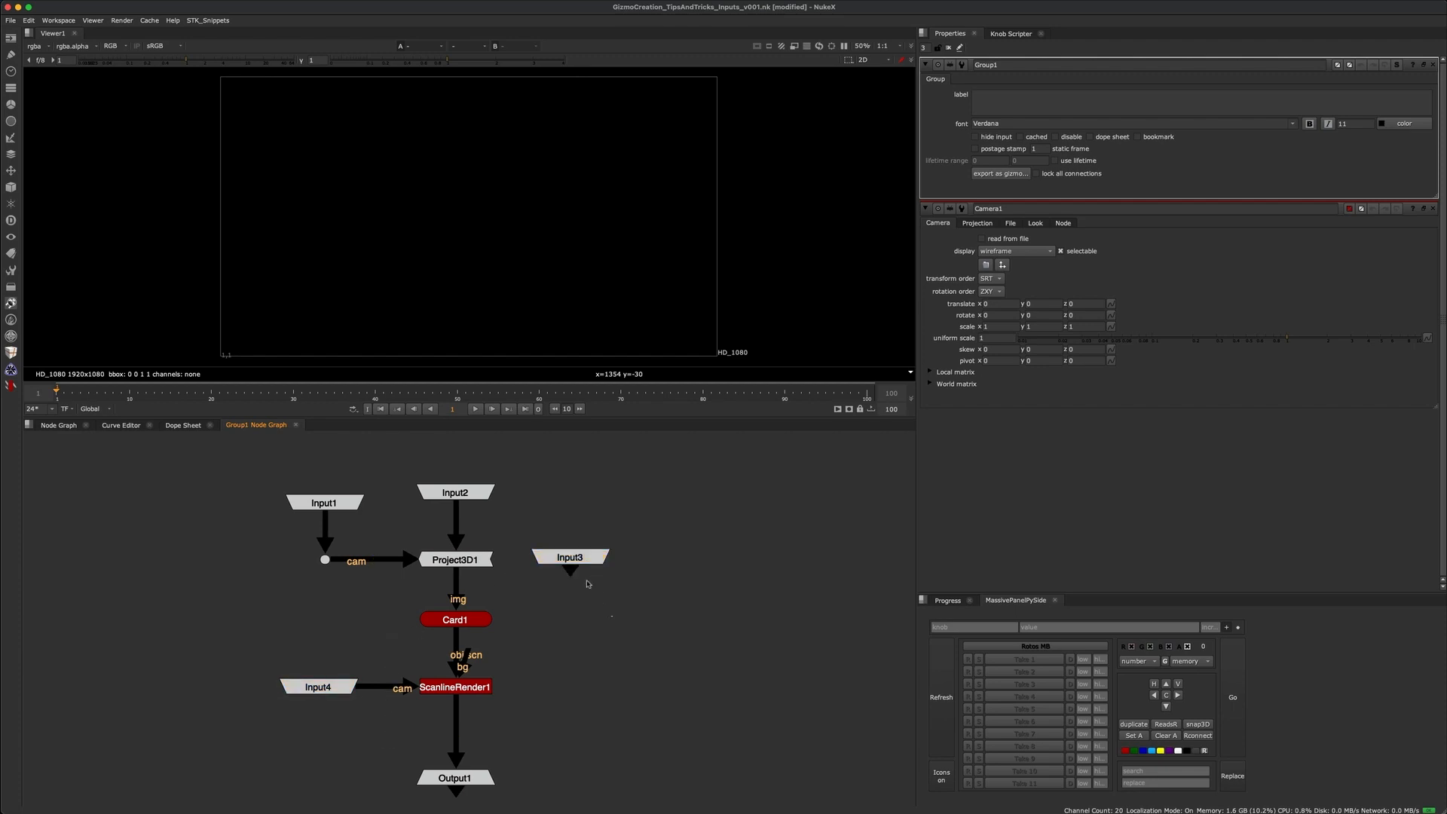
drag(578, 561, 587, 567)
click(614, 606)
- Delete Input4 and connect Input3 to the cam input of ScanlineRender1
drag(407, 631, 226, 725)
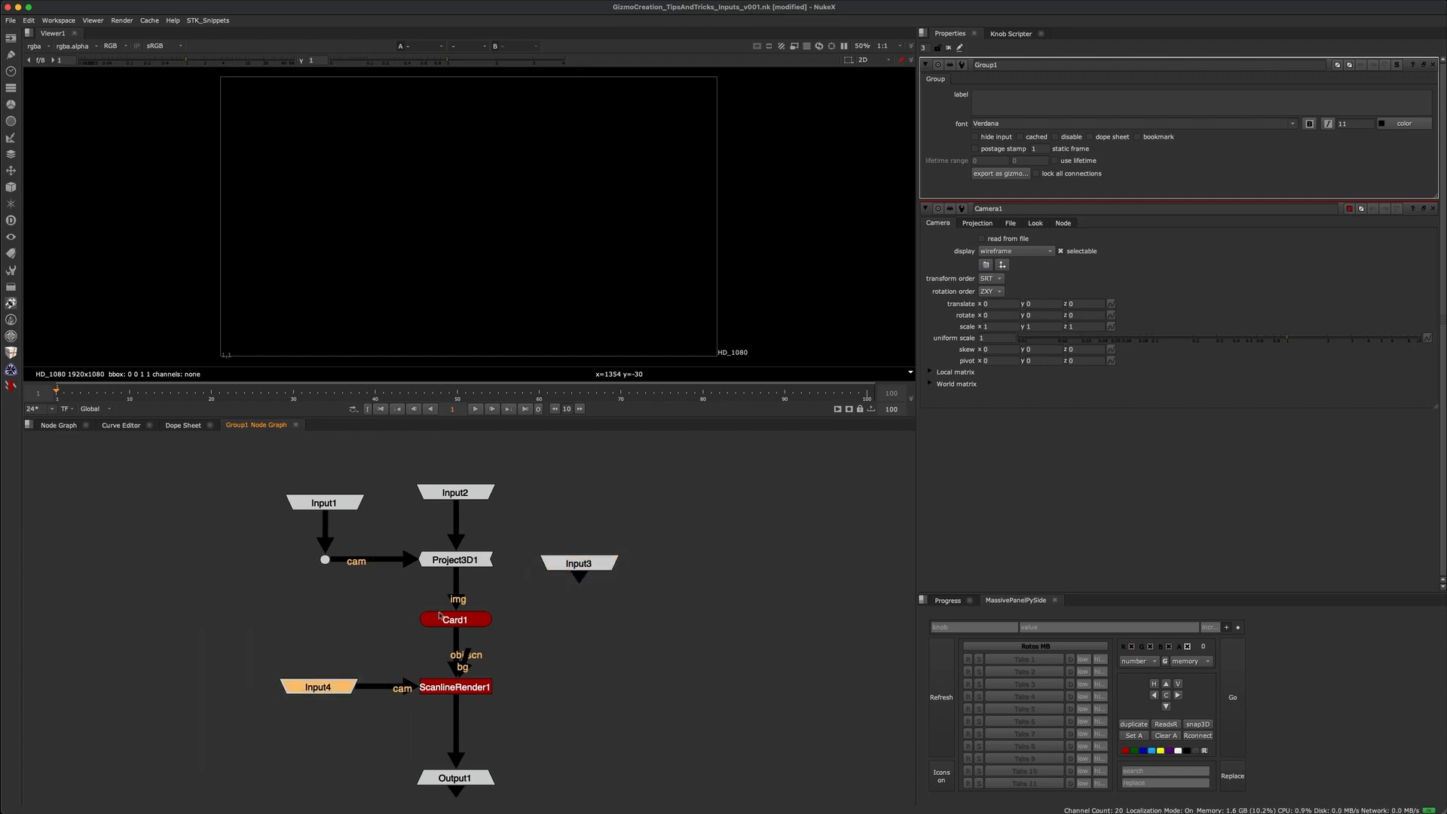
key(BackSpace)
drag(428, 671, 324, 687)
click(253, 462)
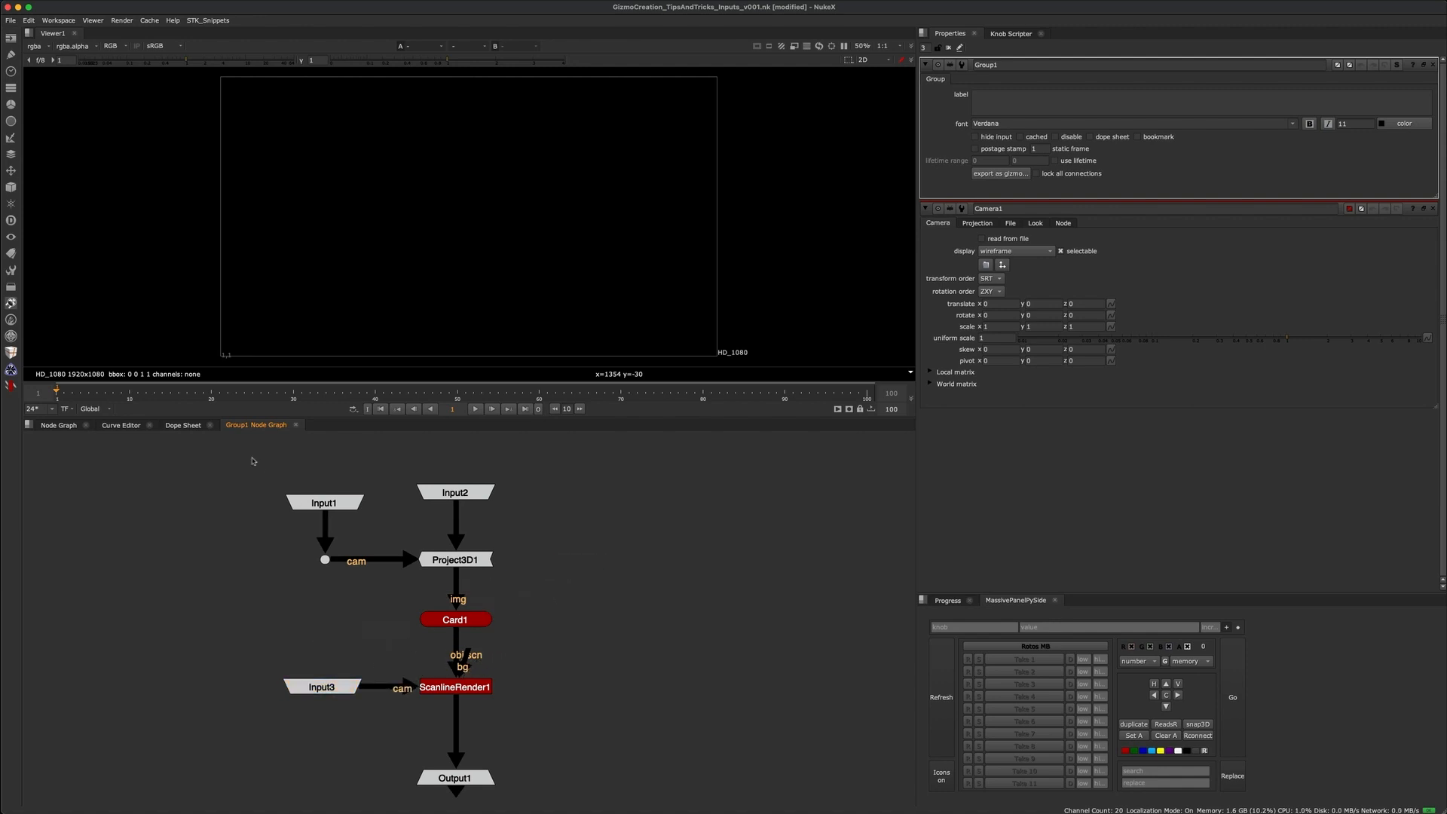
- Examine the numbering and arrangement of Group1's input arrows in the main node graph
click(51, 427)
click(564, 570)
drag(497, 624, 544, 578)
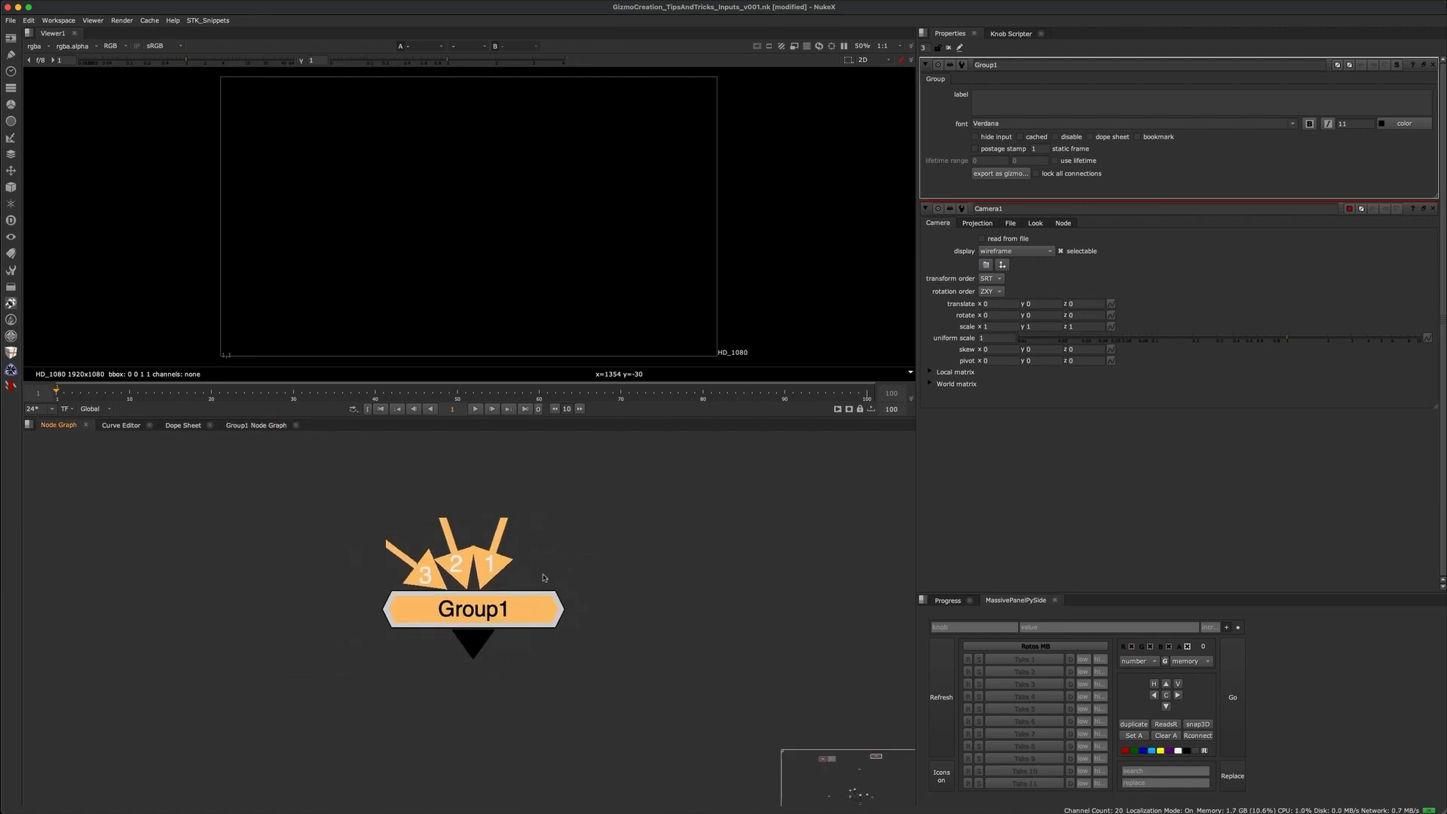
click(596, 544)
middle_drag(572, 550, 556, 576)
drag(613, 541, 443, 623)
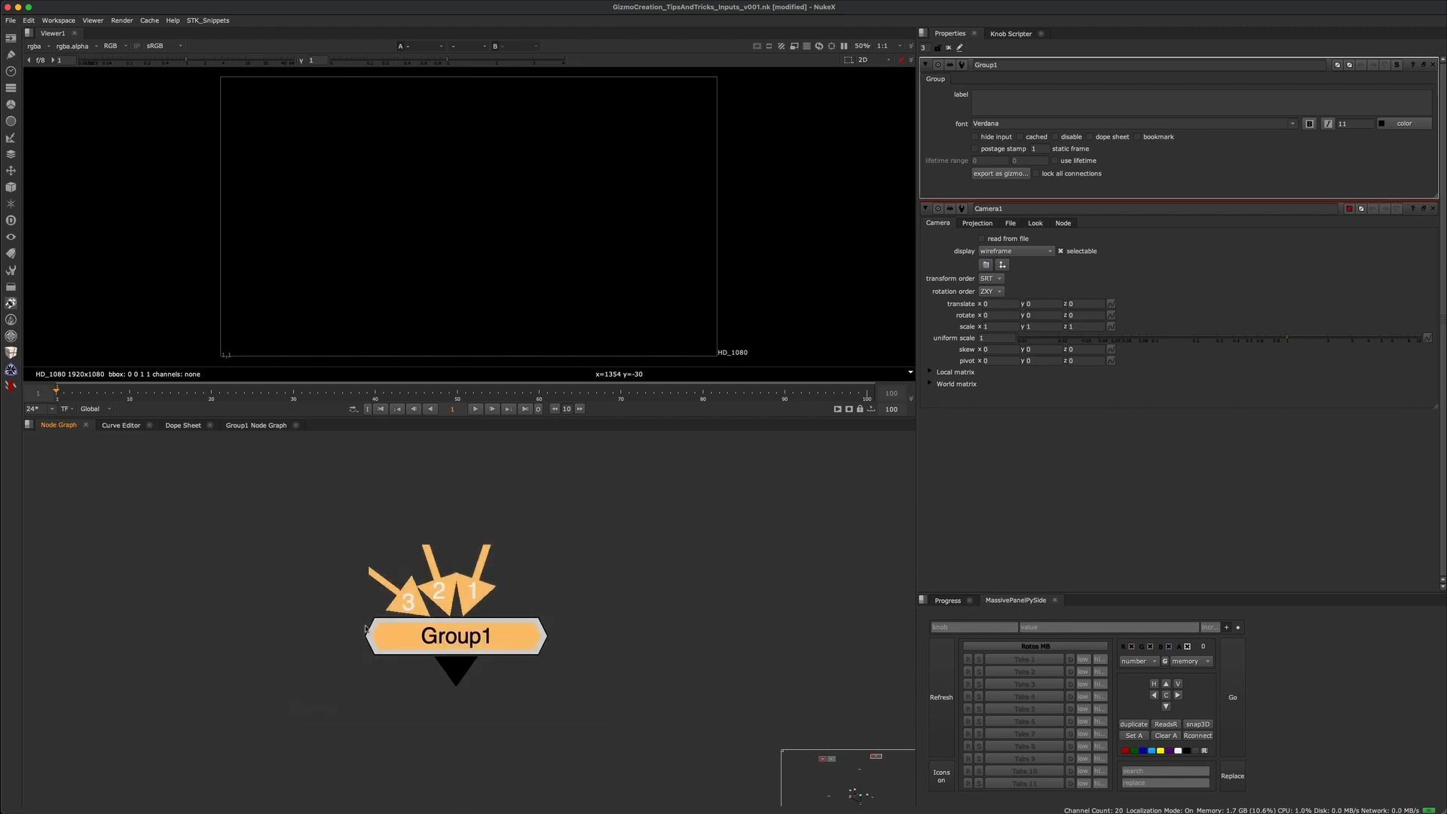
click(458, 591)
middle_drag(458, 590, 426, 597)
drag(430, 624, 471, 599)
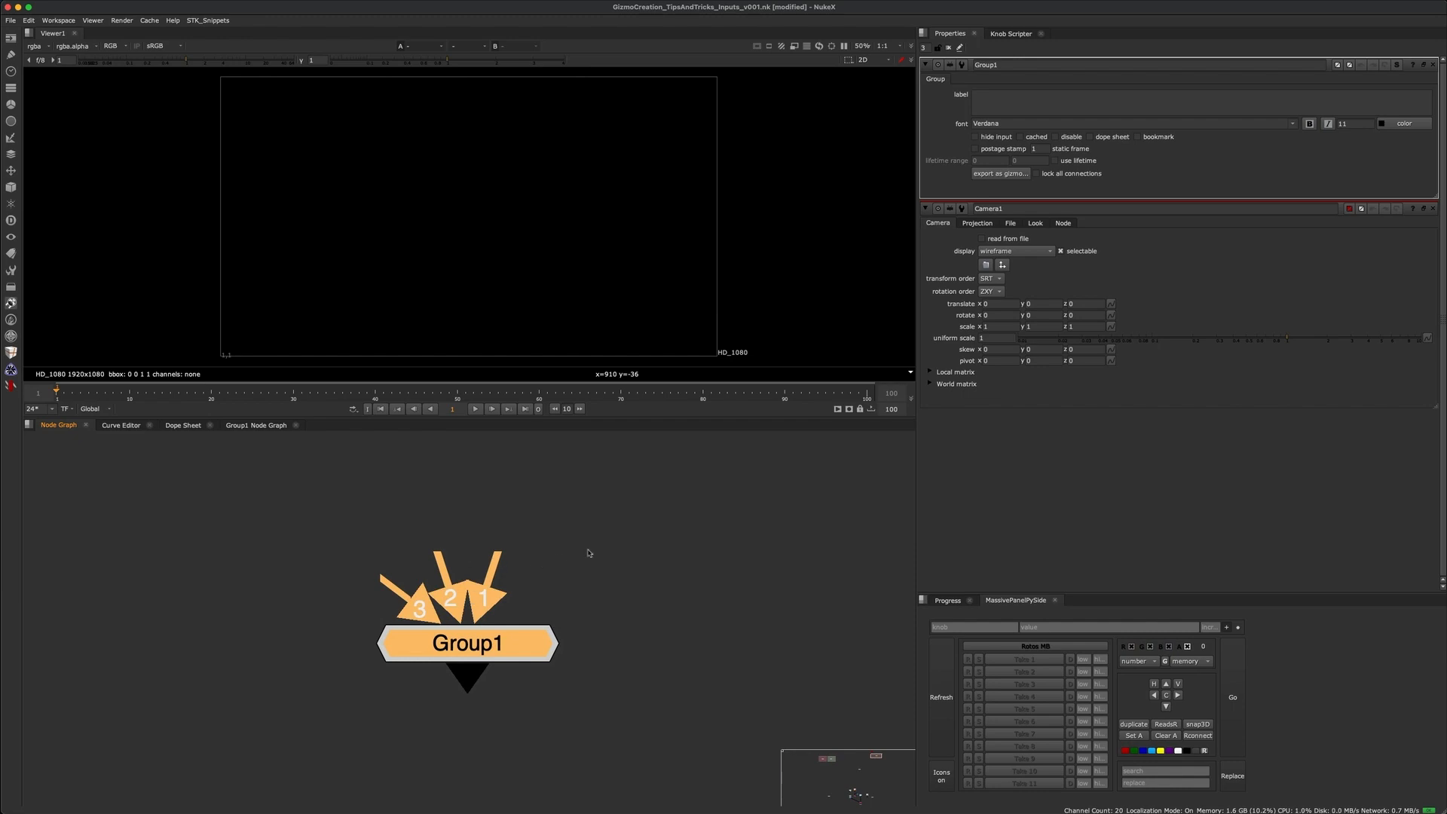
- Open Group1's internal node graph alongside the main node graph and select all of its nodes
drag(590, 554, 348, 695)
key(ctrl+Return)
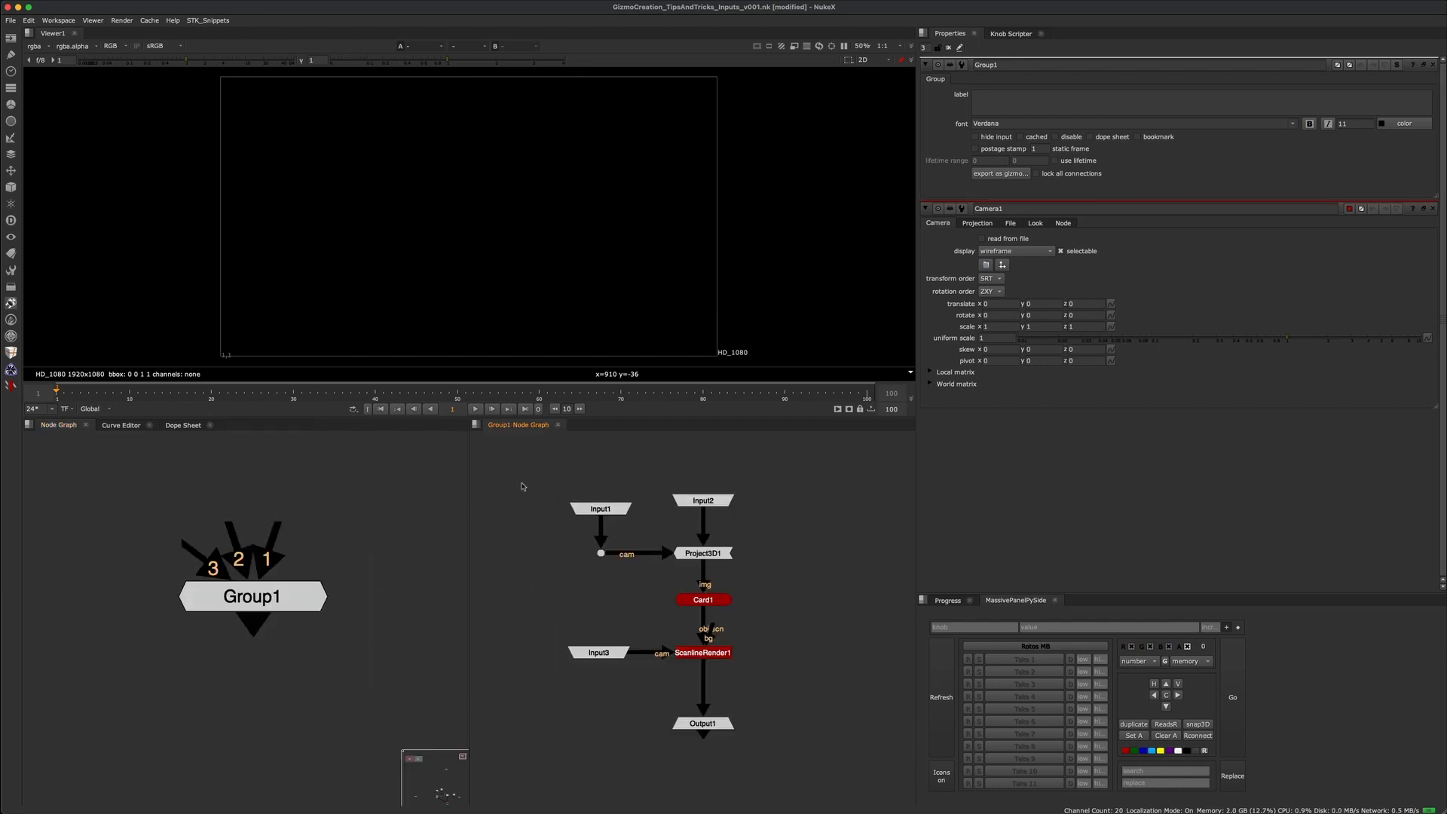
drag(513, 461, 784, 767)
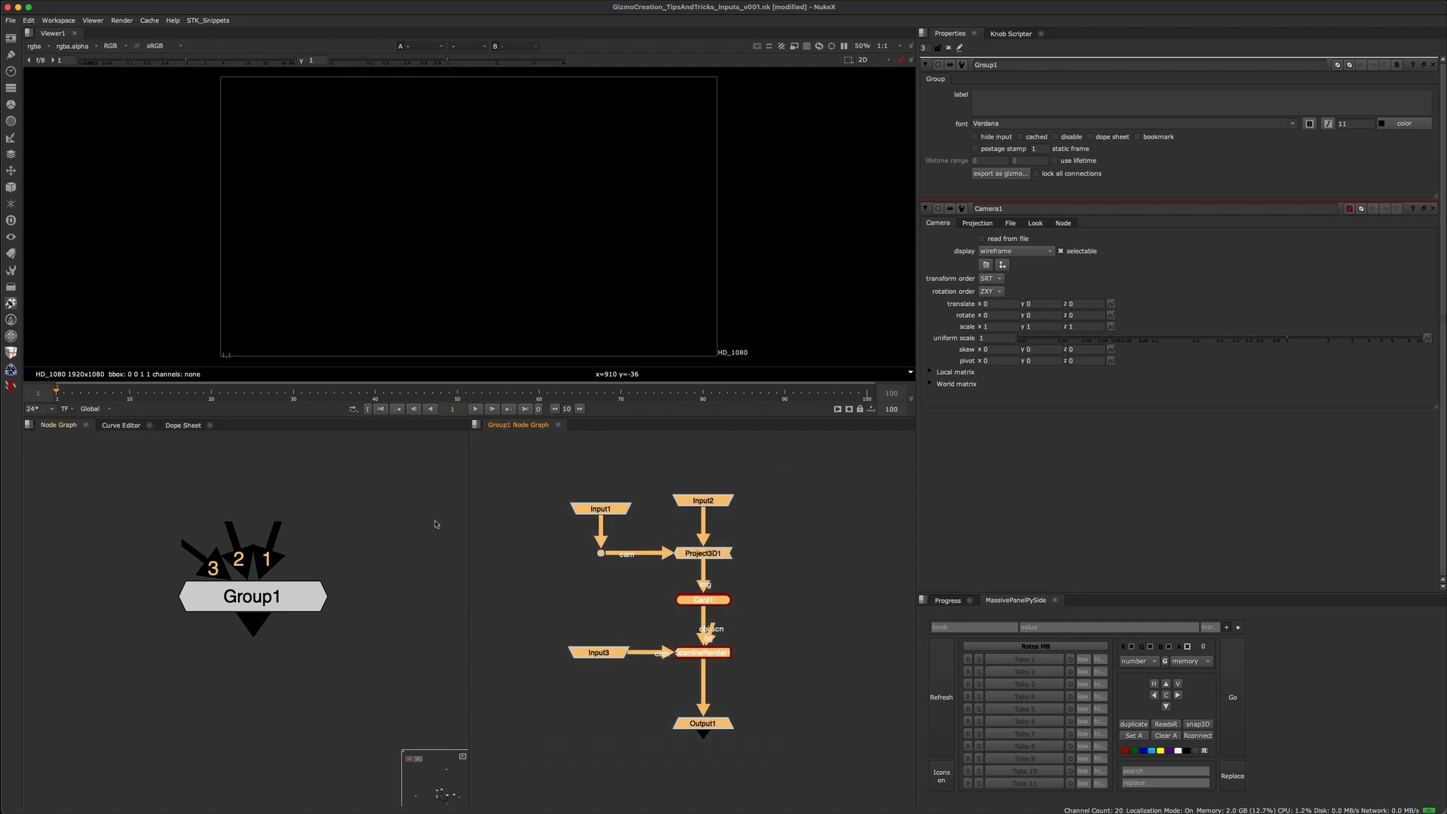
- Compare Group1's numbered input arrows with the matching Input nodes in its internal node graph
drag(434, 483, 180, 588)
click(603, 482)
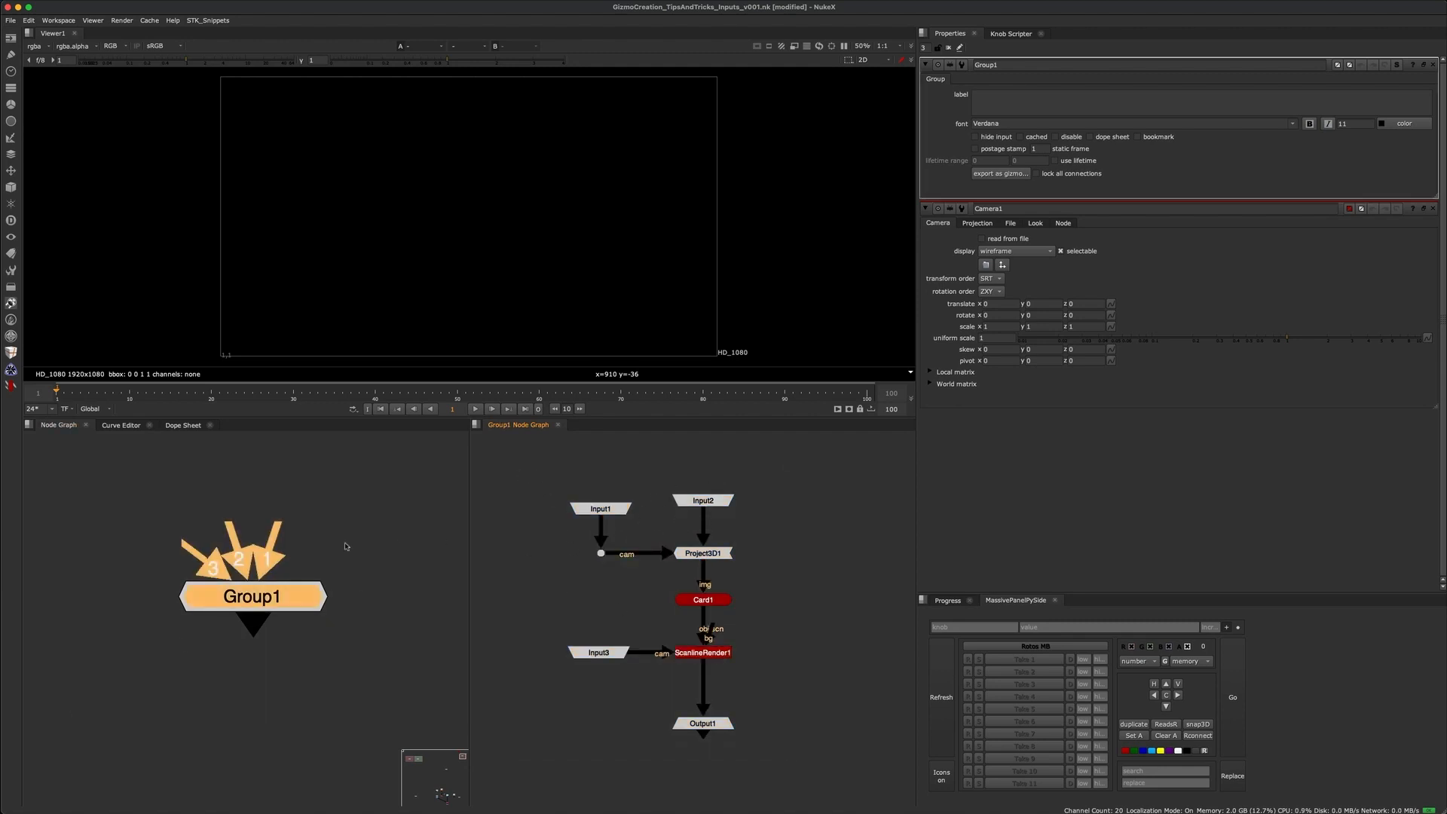
click(310, 547)
drag(282, 600, 271, 602)
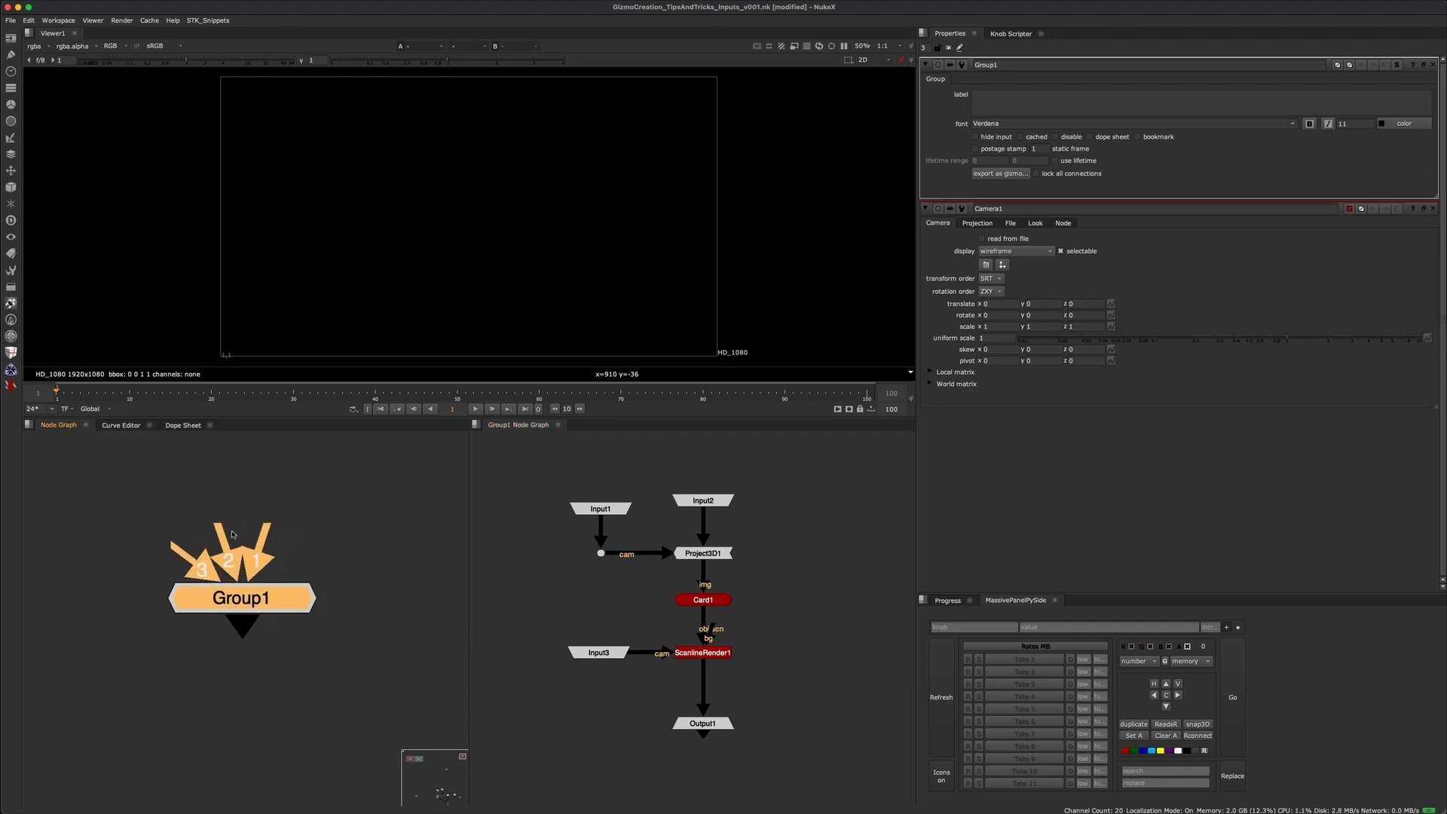
click(232, 532)
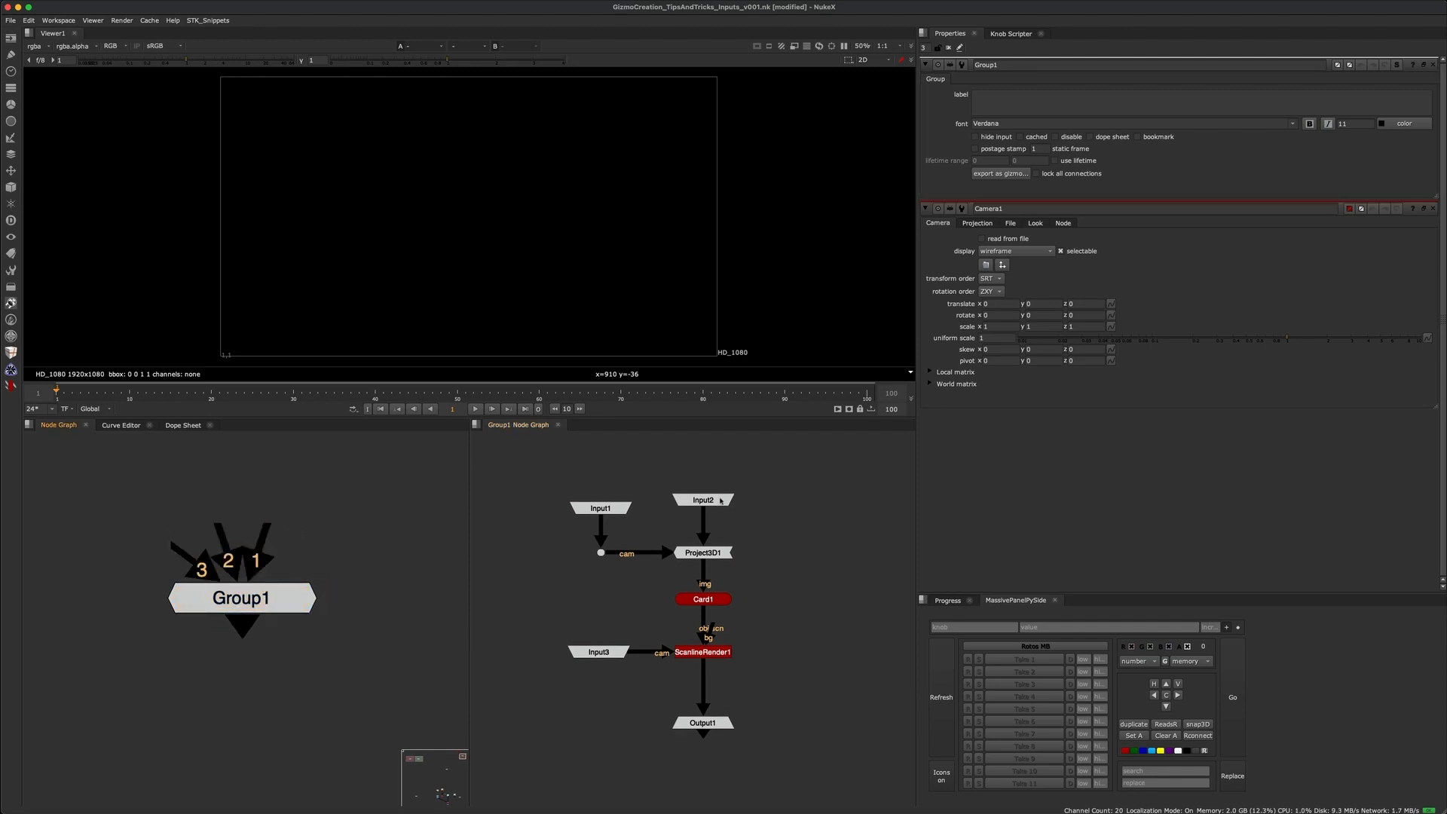
scroll(721, 499, up, 2)
click(563, 510)
click(694, 497)
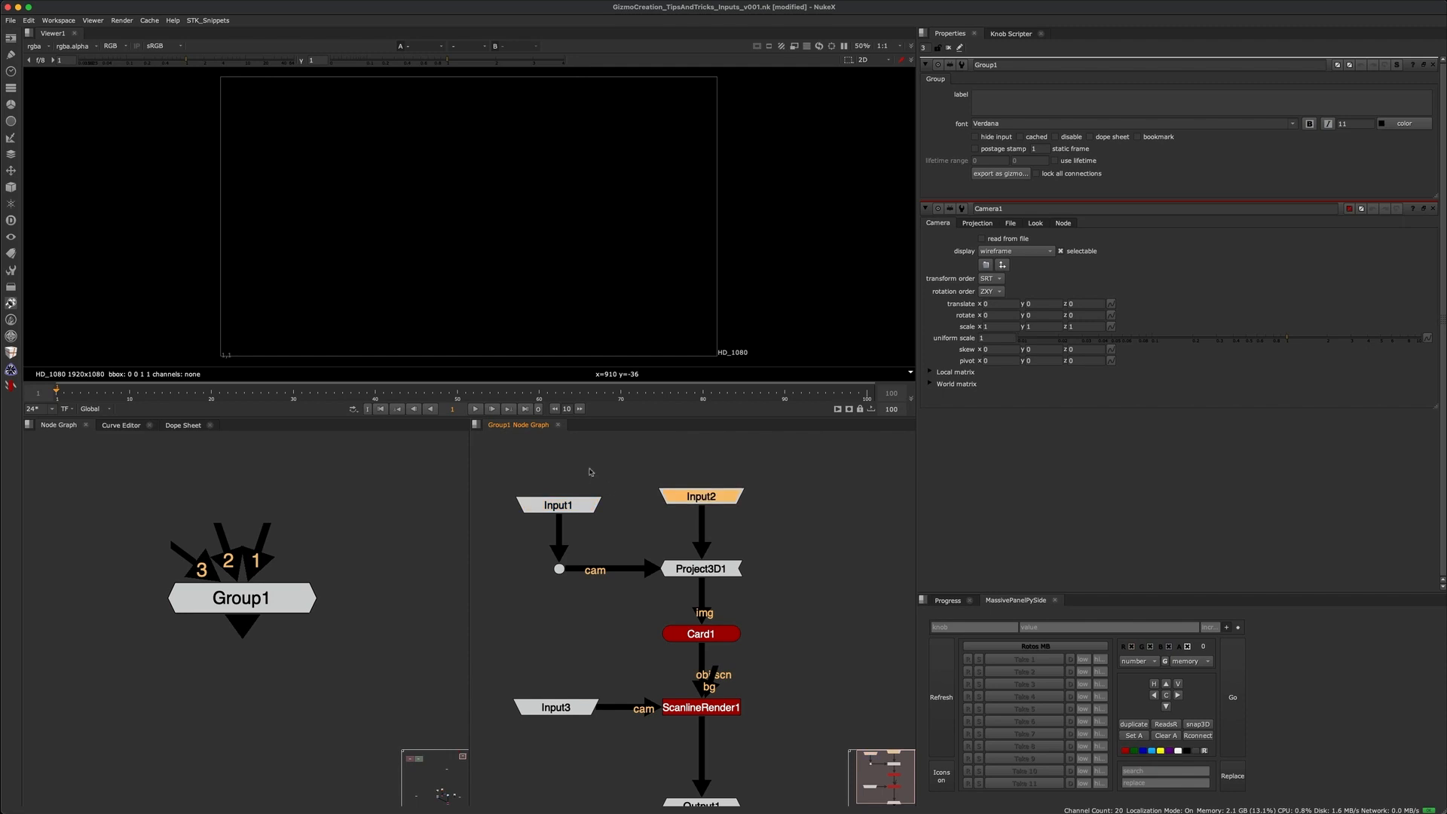
click(593, 475)
middle_drag(596, 540, 629, 484)
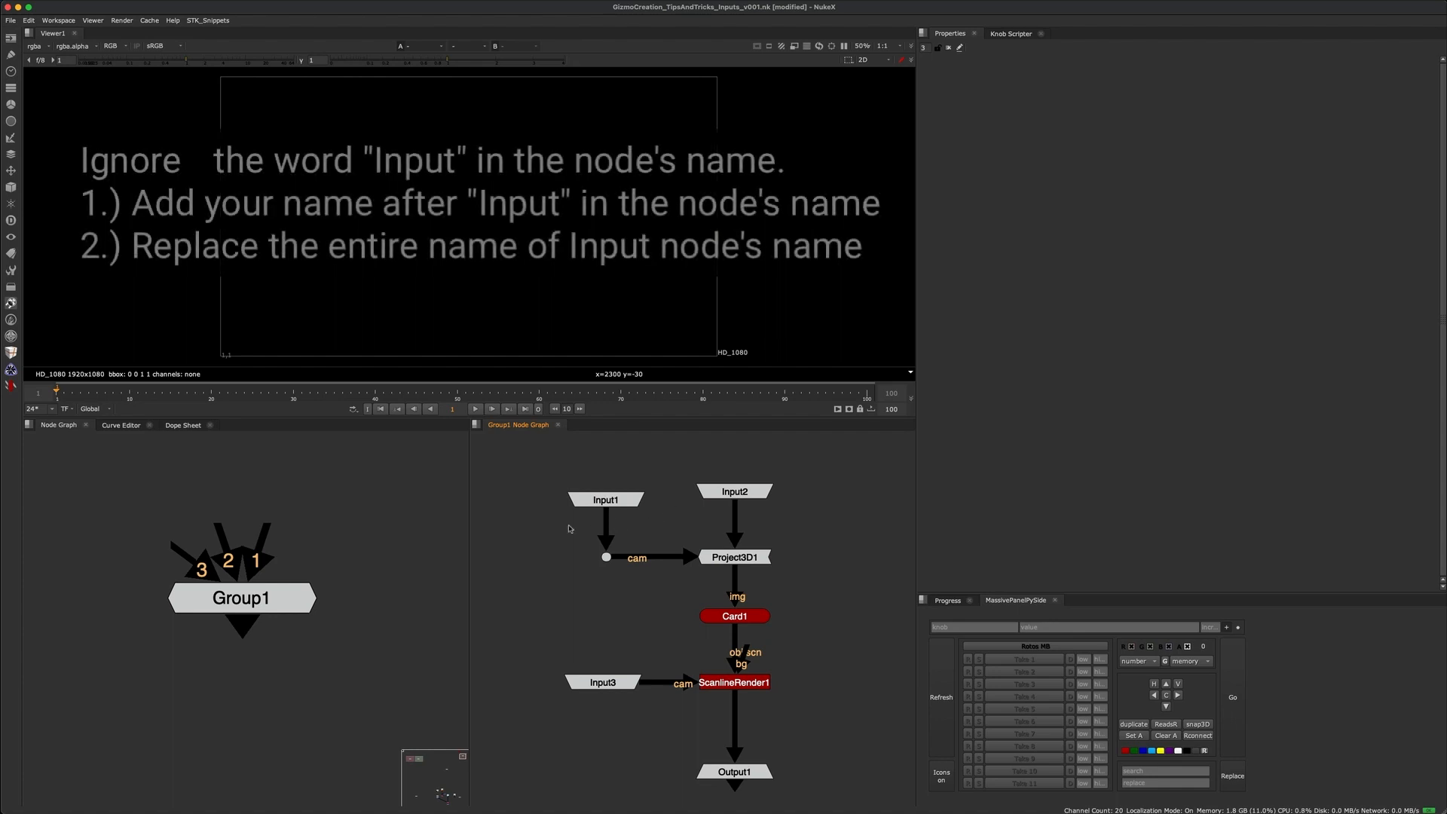
- Rename the Input1 node inside Group1 as InputprojectCam, keeping the word Input as a prefix
drag(550, 475, 816, 531)
drag(529, 636, 689, 734)
drag(551, 462, 817, 530)
click(629, 477)
double_click(605, 497)
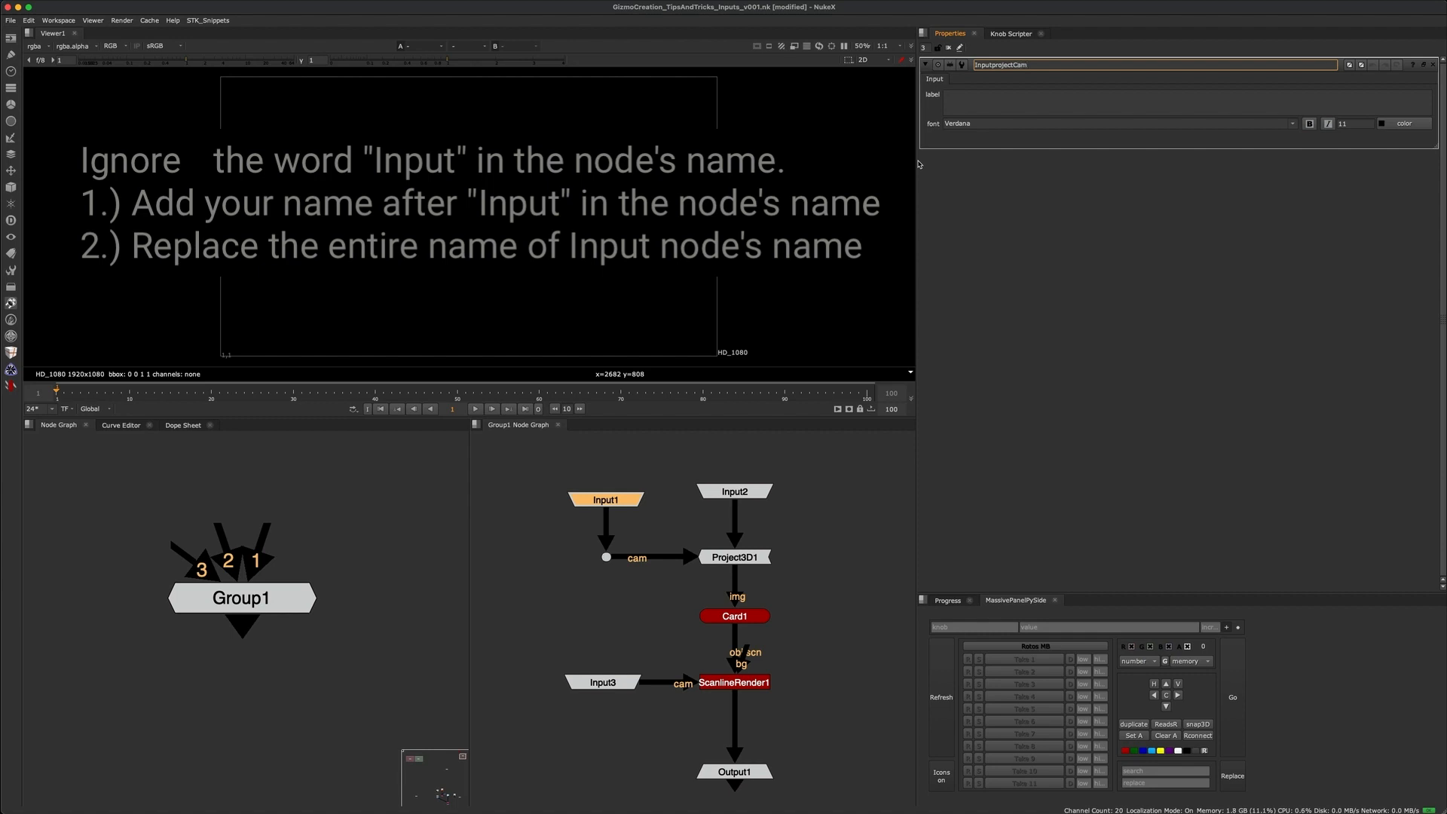
key(Return)
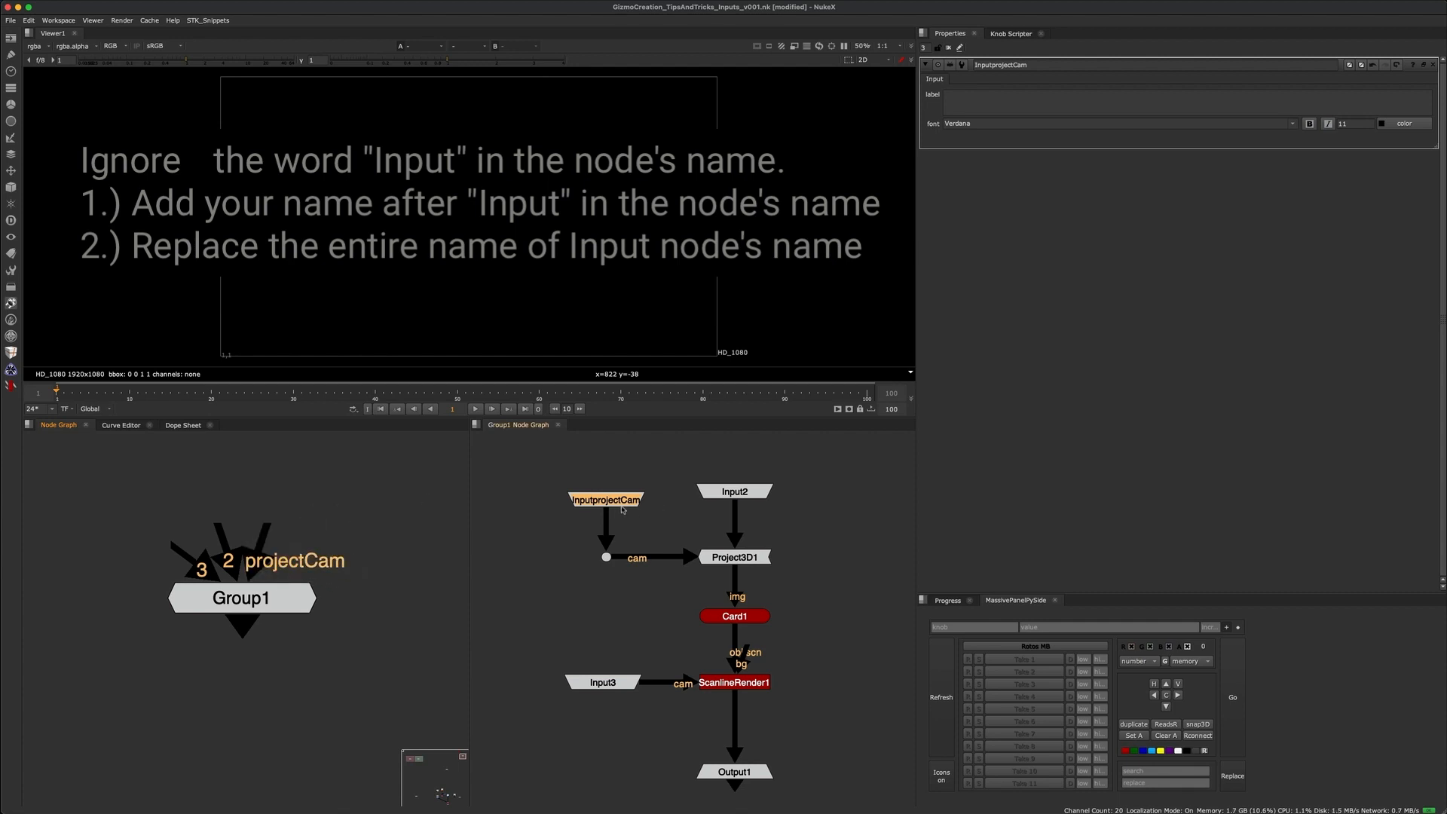
- Replace the entire name of the projection camera's Input node with projCam
drag(546, 478, 597, 525)
double_click(1035, 67)
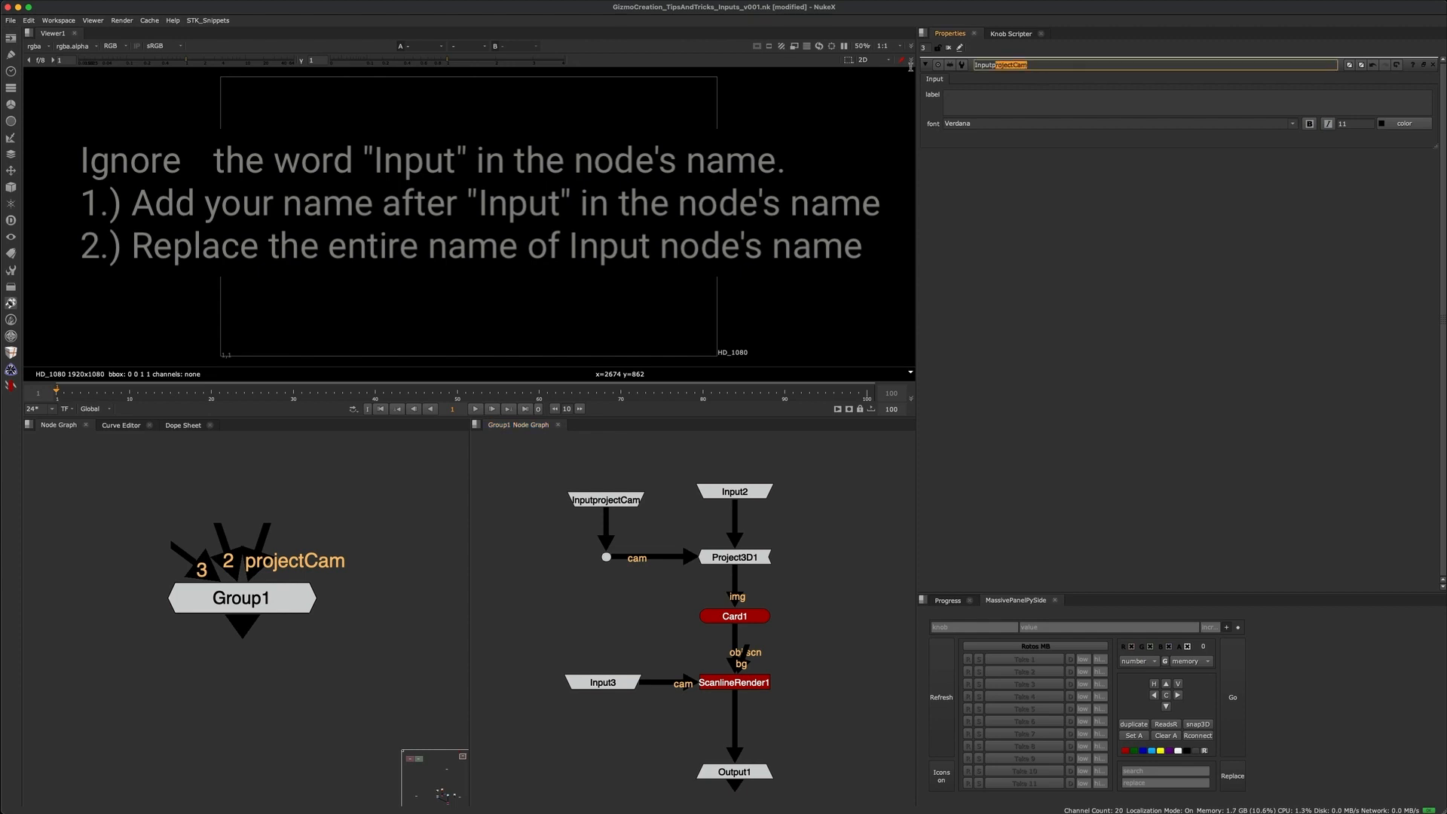
text(projCam)
key(Return)
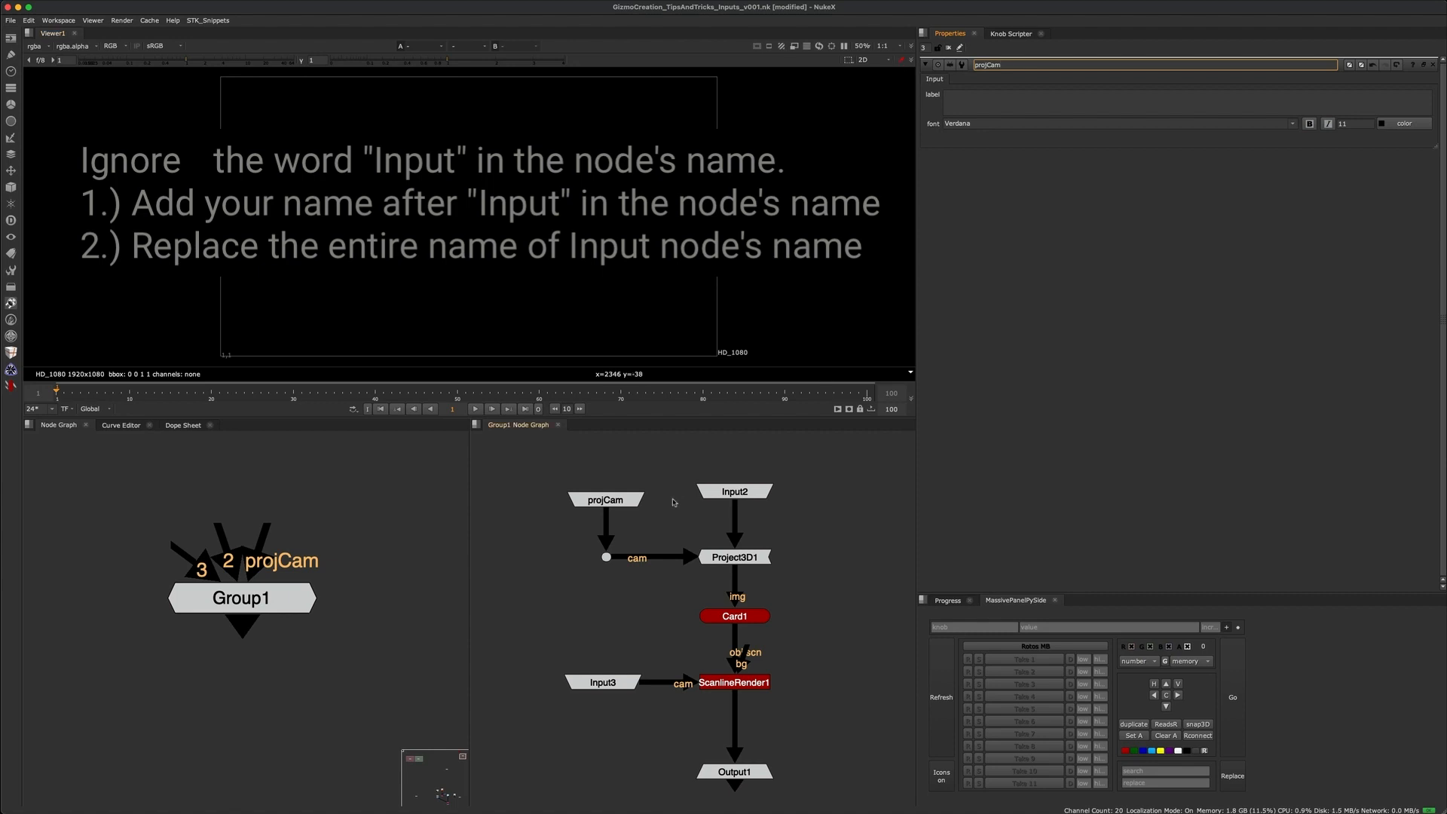
- Add the prefix Input to the projCam node's name, making it InputprojCam
click(584, 499)
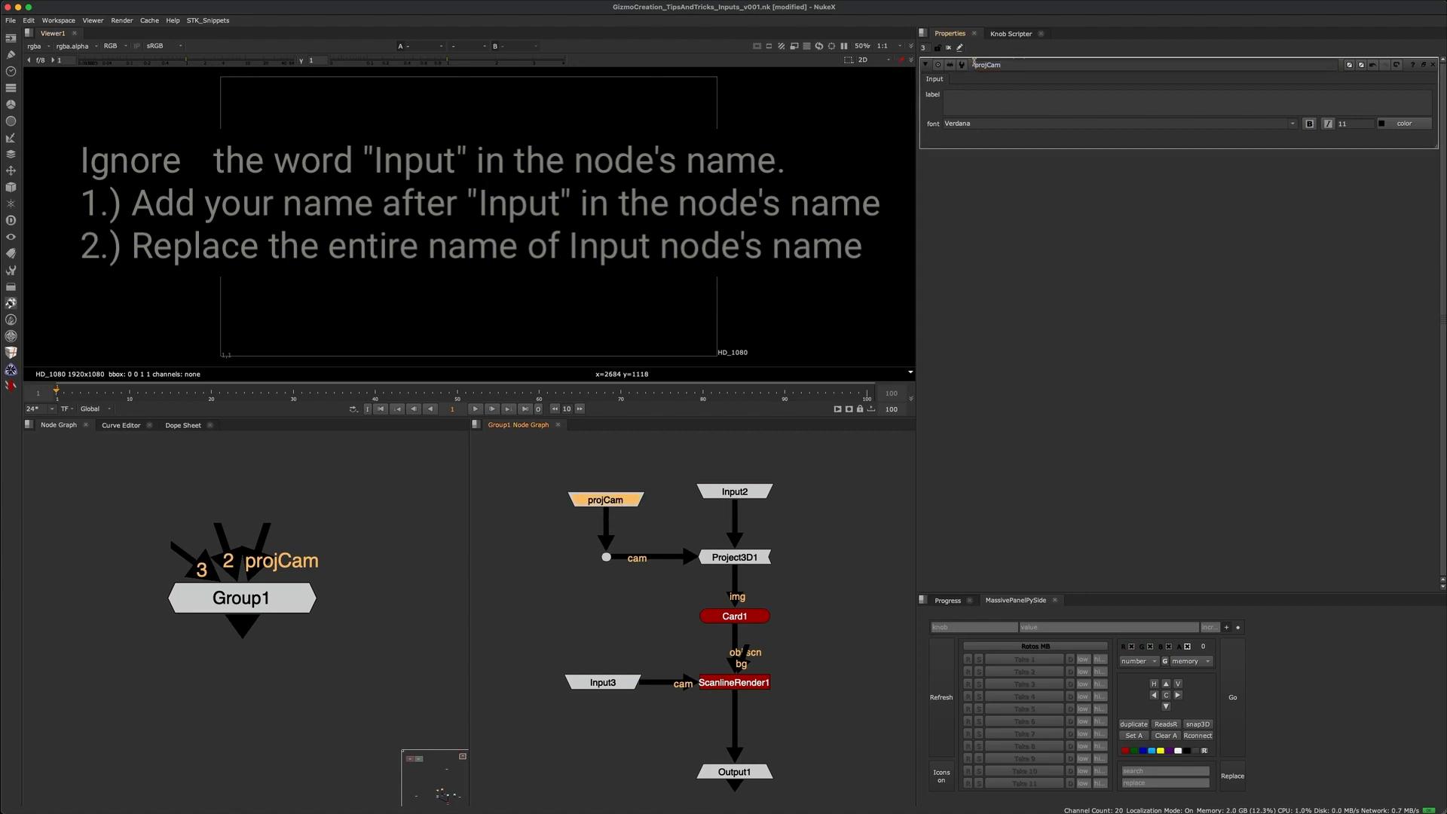
click(1017, 66)
text(Input)
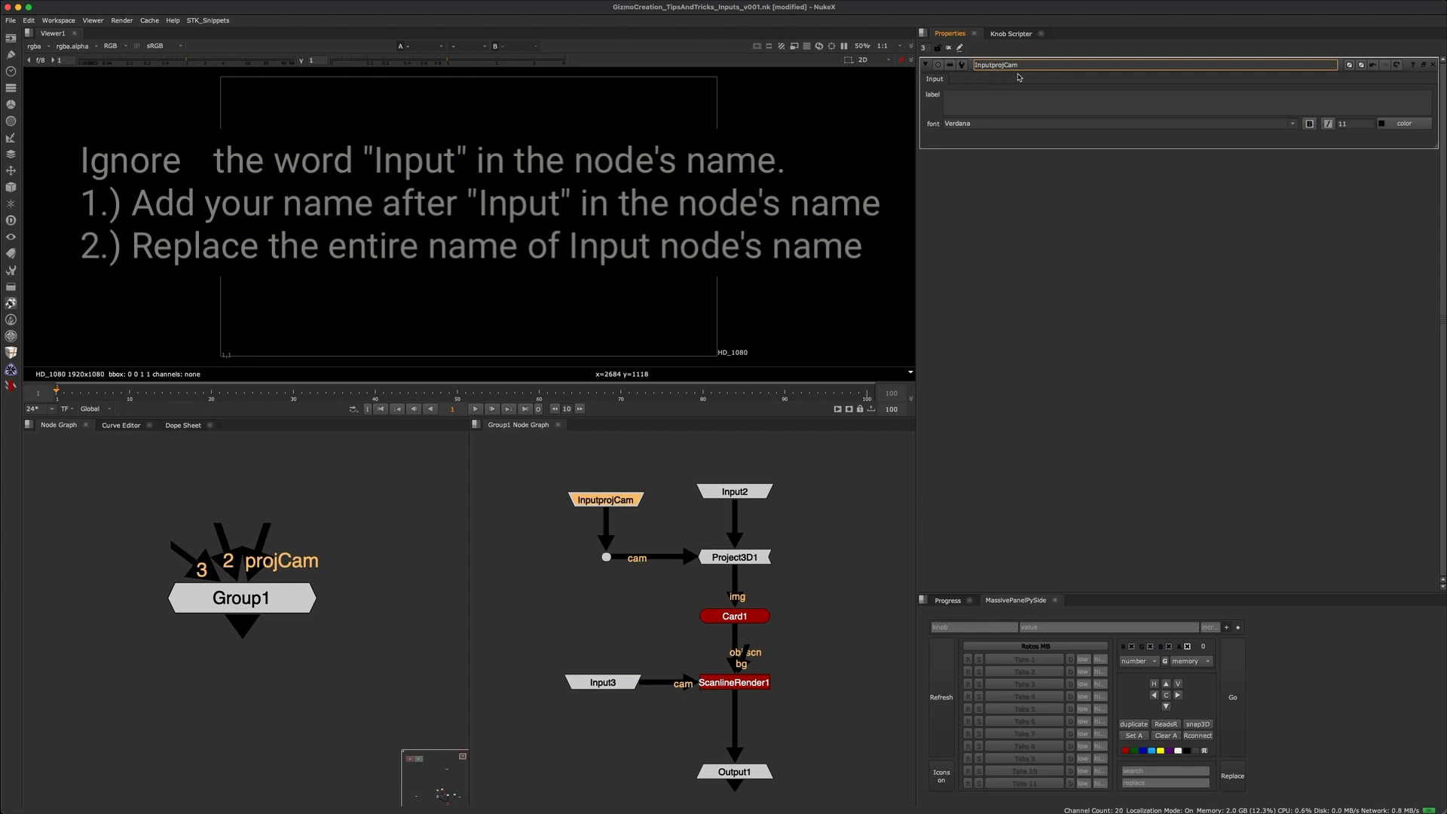
click(656, 467)
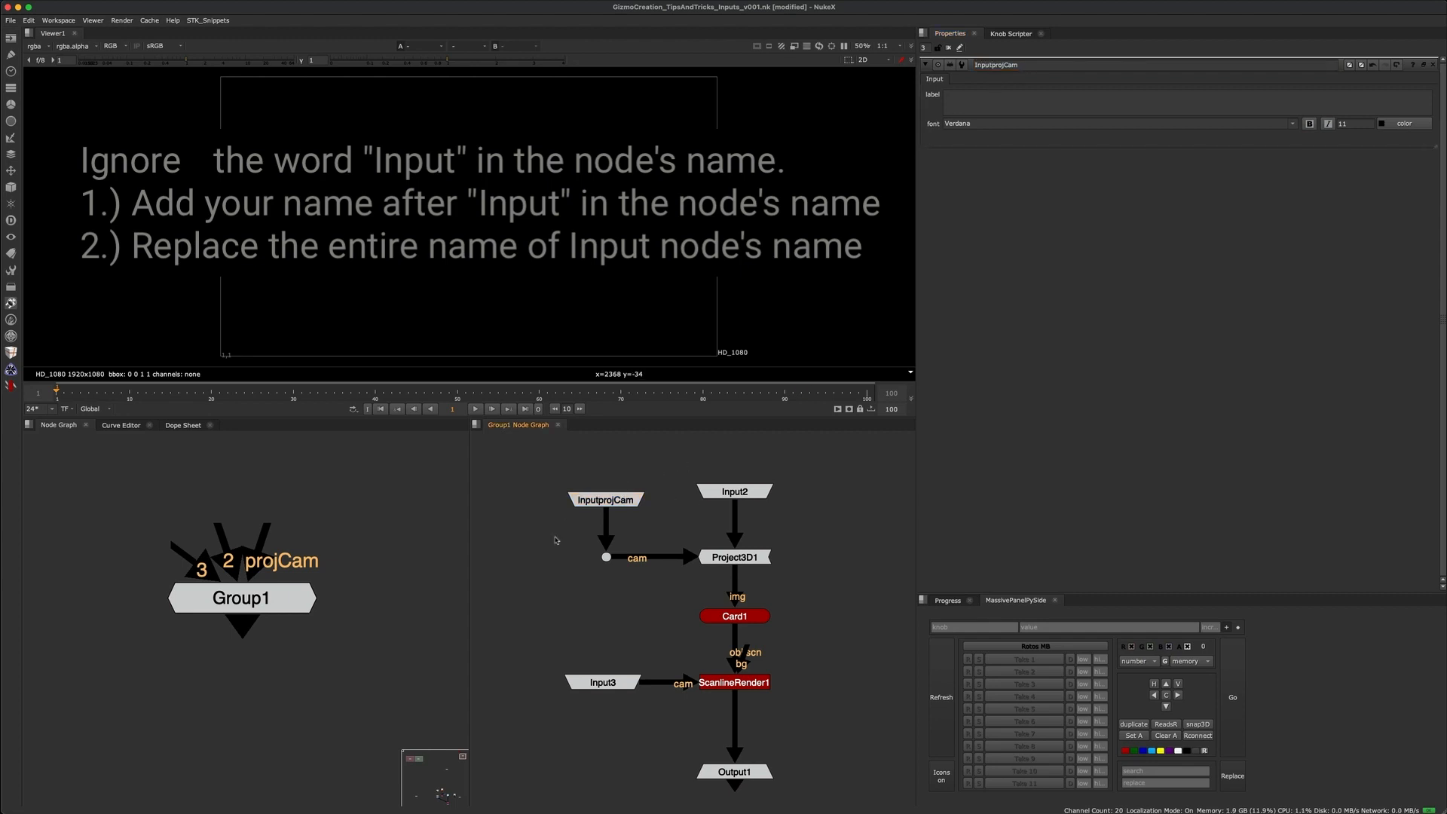
- Remove the Input prefix from the projection camera input's name so it reads projCam, and nudge the node slightly upward
scroll(622, 514, down, 1)
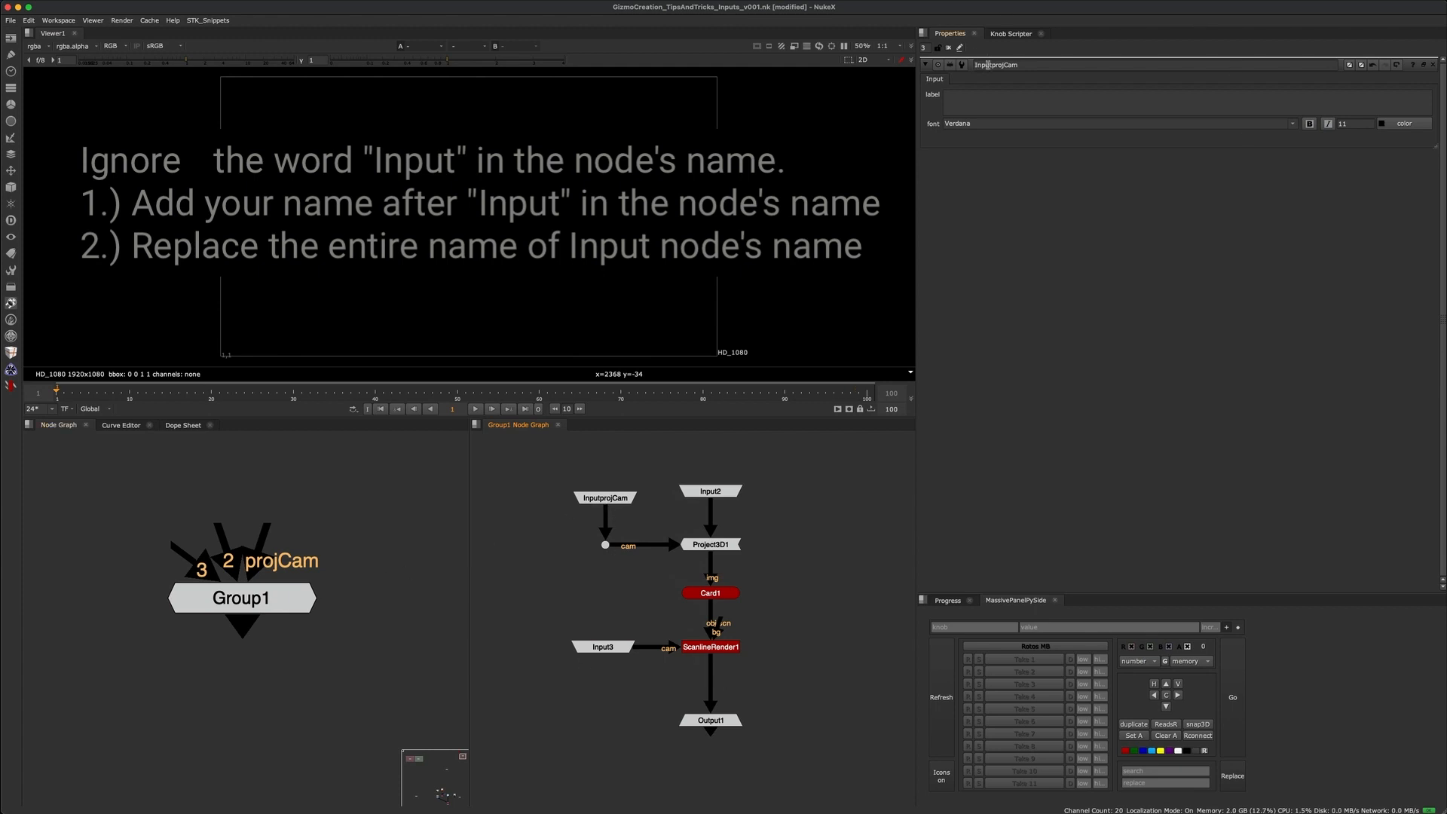
drag(991, 65, 925, 62)
key(BackSpace)
click(637, 542)
scroll(663, 512, up, 2)
click(595, 502)
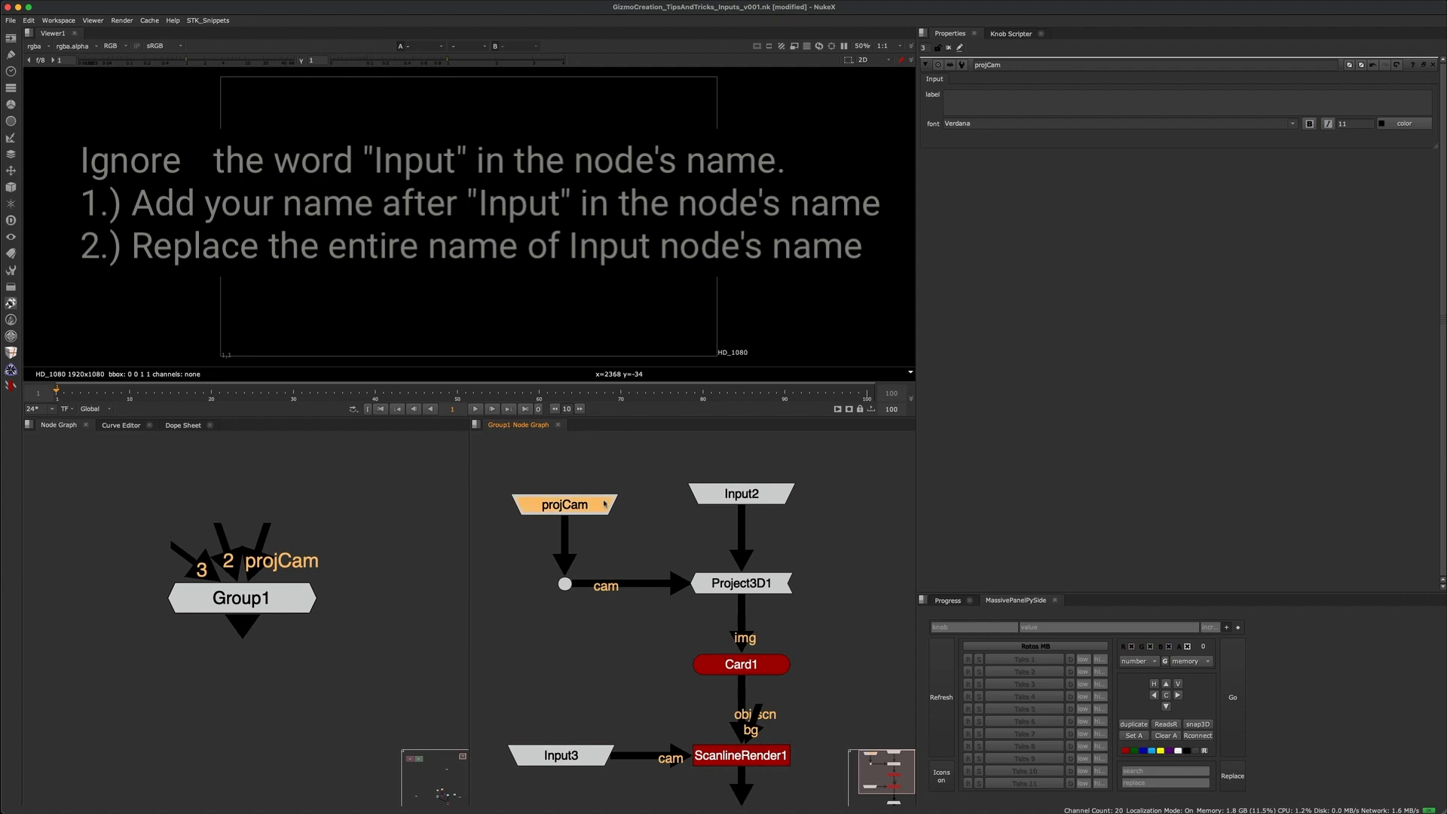
click(625, 534)
drag(576, 504, 576, 498)
click(653, 503)
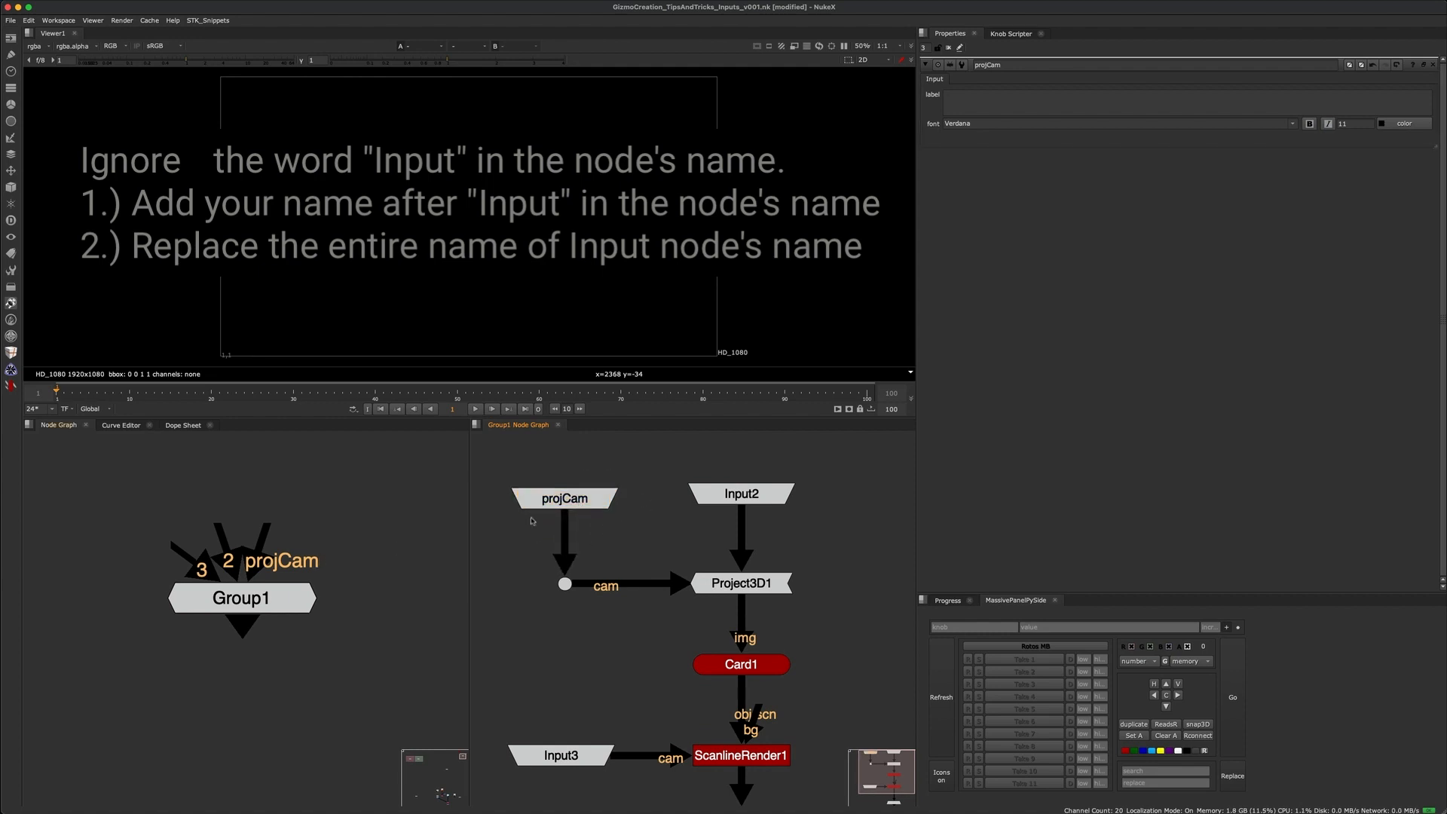
- Rename the Input2 node above Project3D1 as Inputimg
double_click(769, 497)
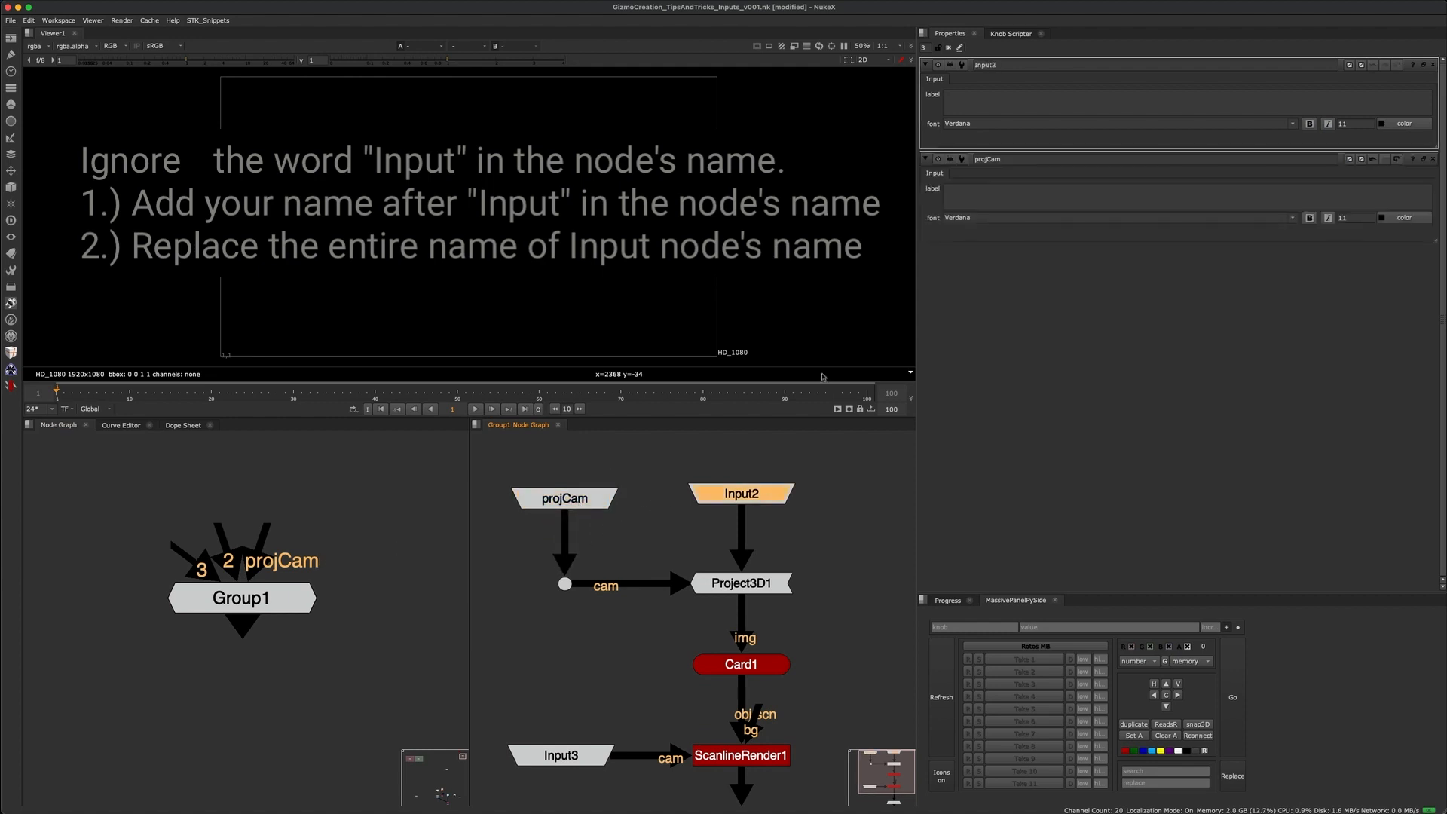
click(1025, 63)
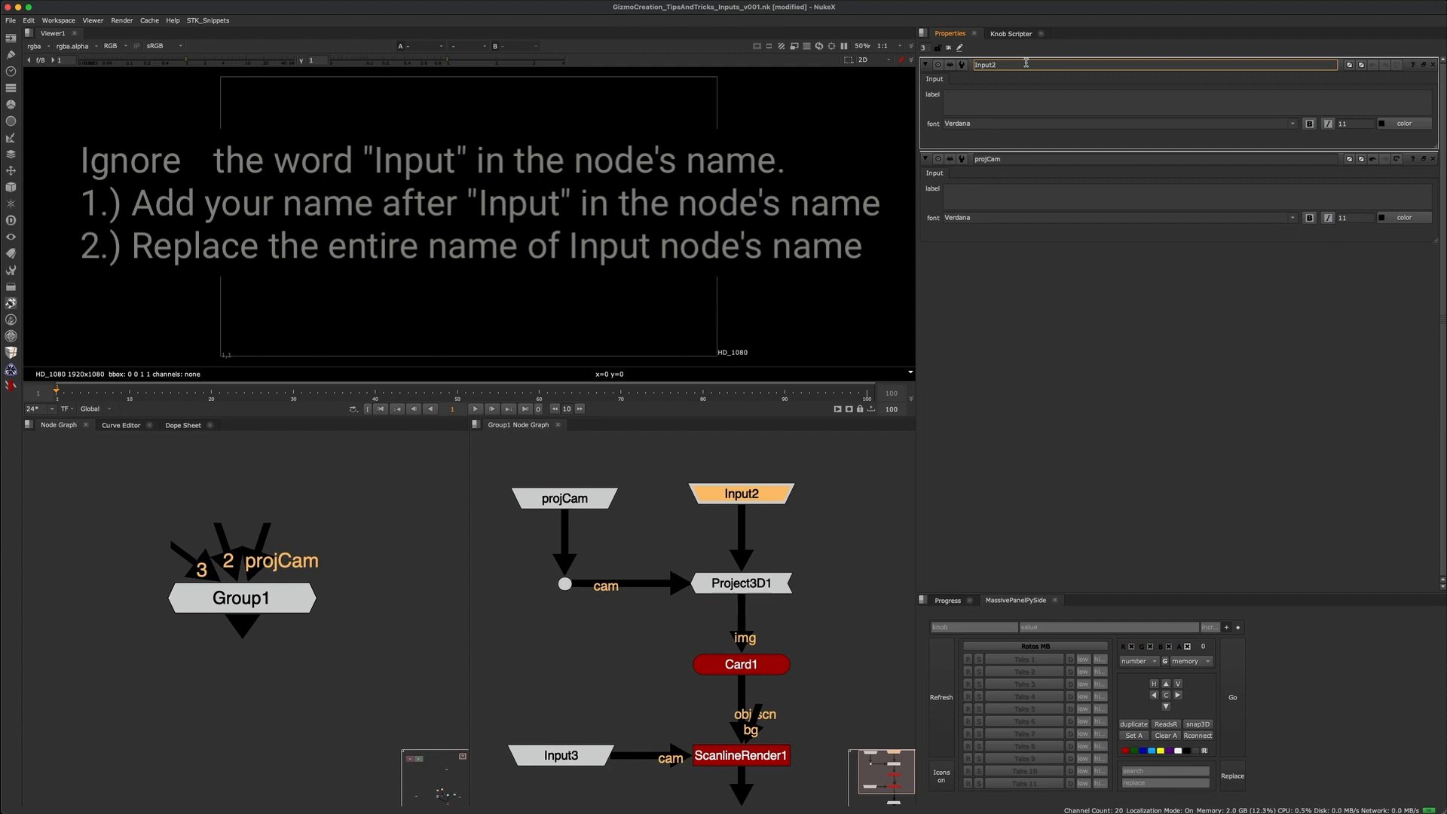
text(img)
key(Return)
- Rename the Input3 node feeding ScanlineRender1's cam input as InputrenderCam
double_click(587, 753)
click(1014, 64)
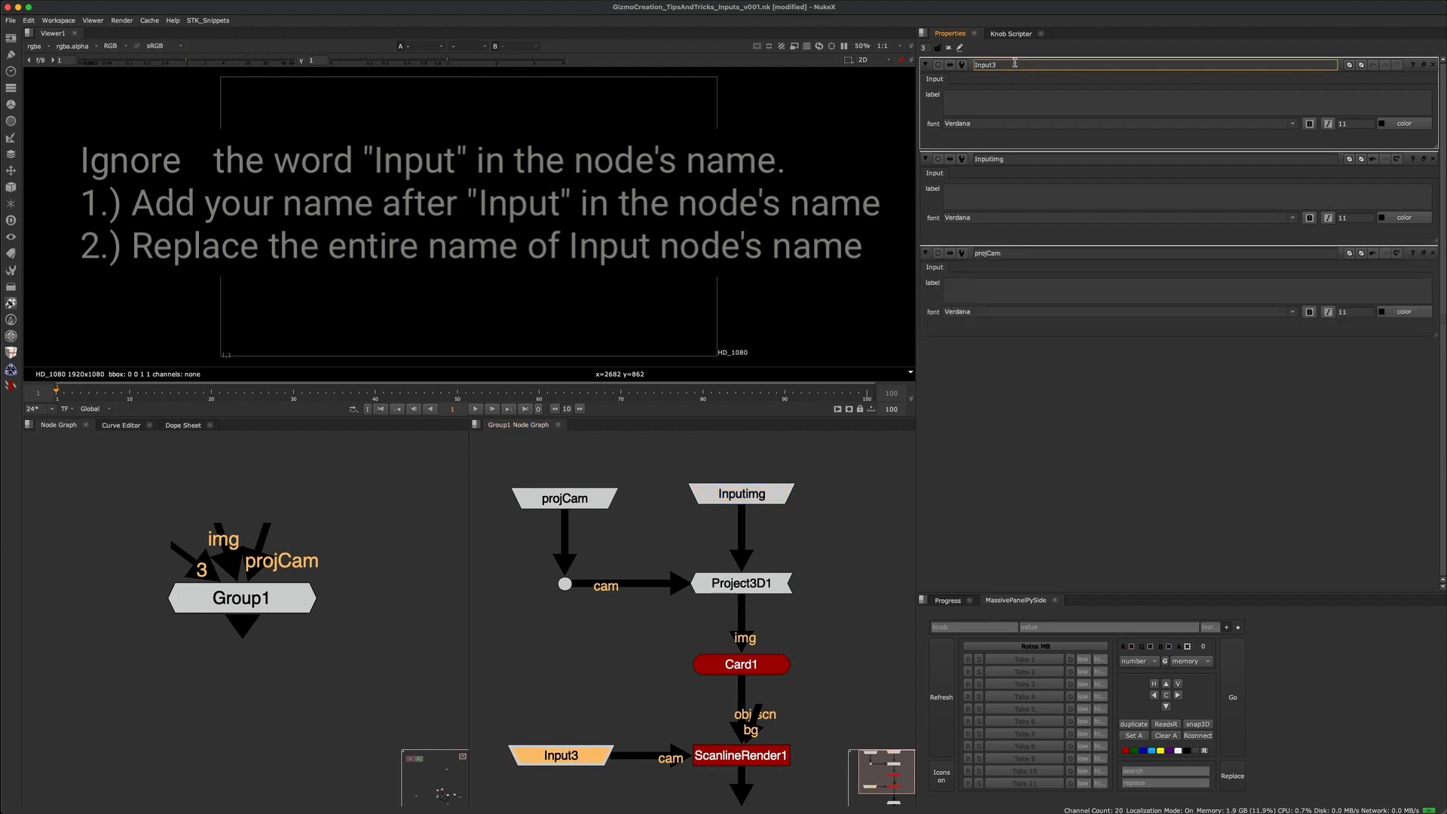
key(BackSpace)
text(renderCam)
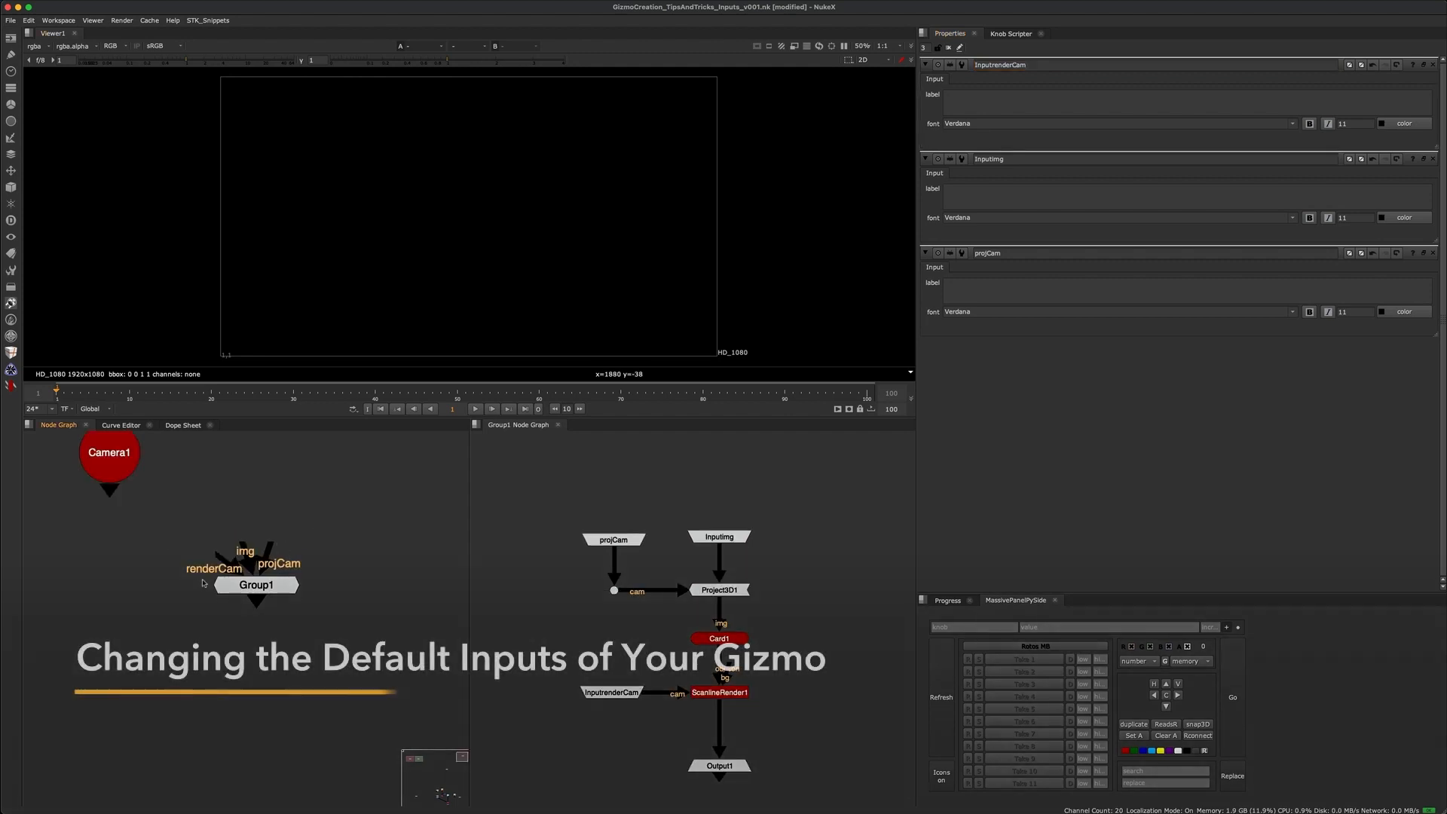
- Temporarily disable Group1 in the main node graph to check which of its inputs passes through
click(330, 571)
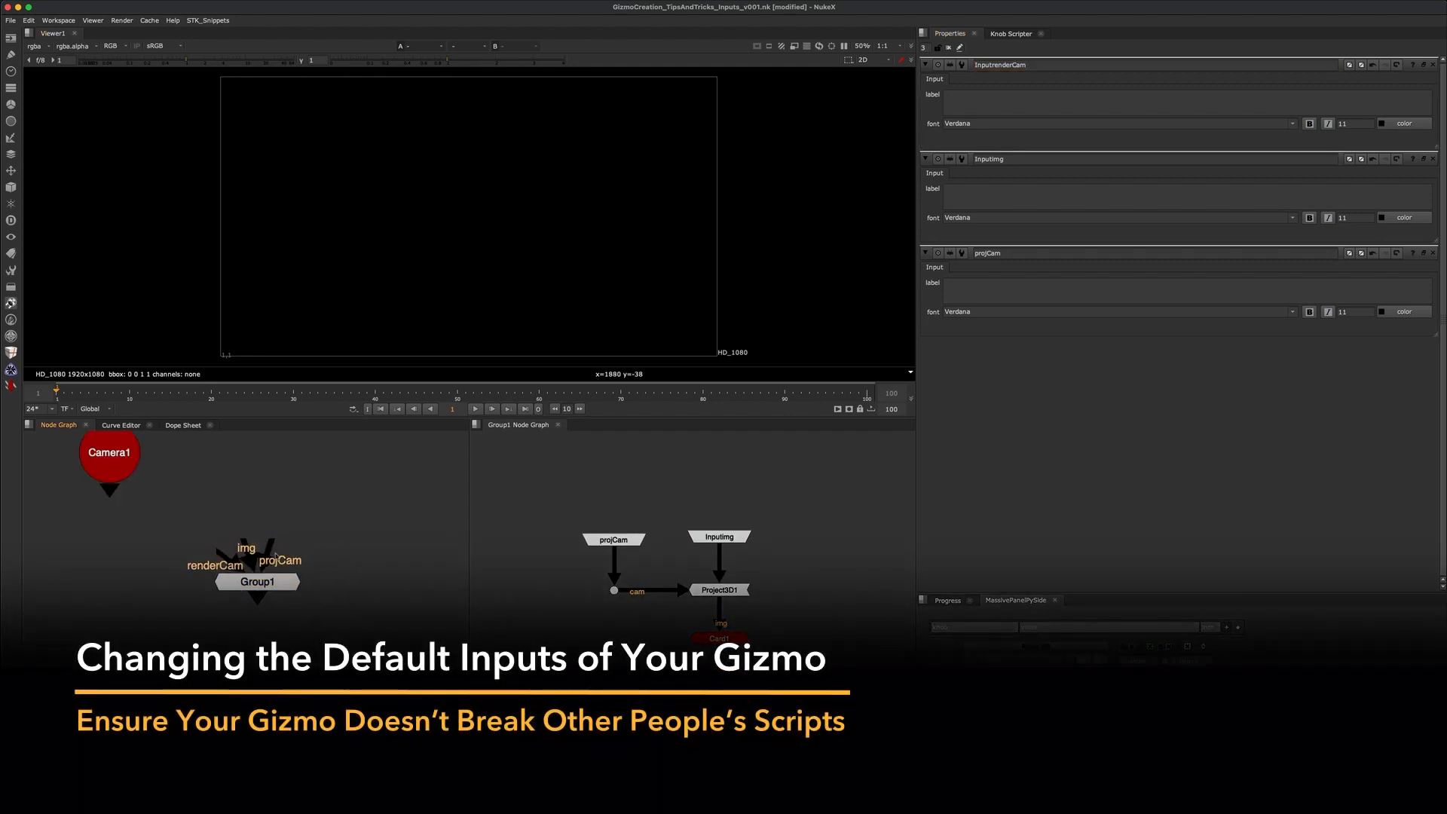
drag(272, 553, 196, 512)
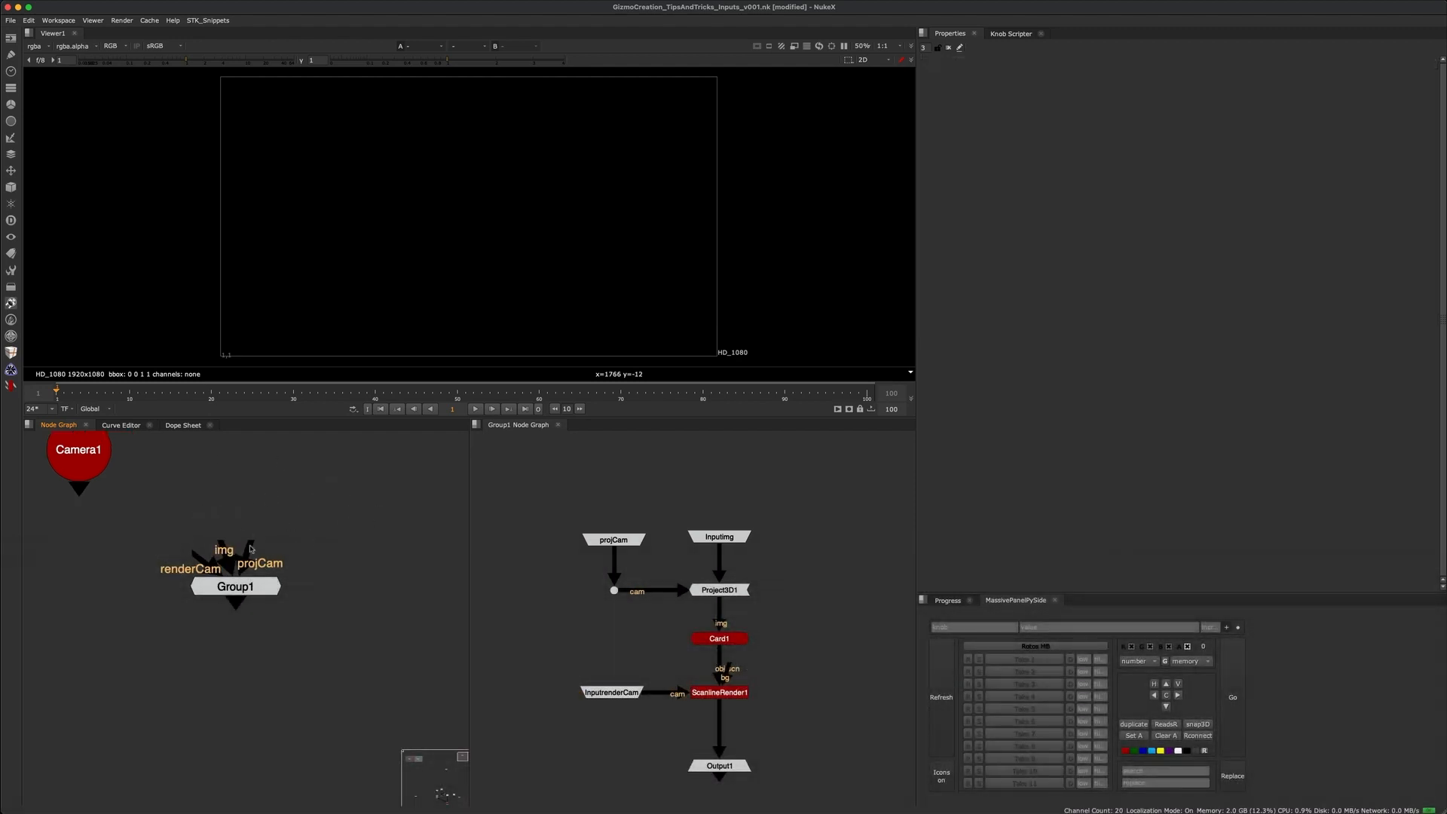
drag(111, 504, 354, 647)
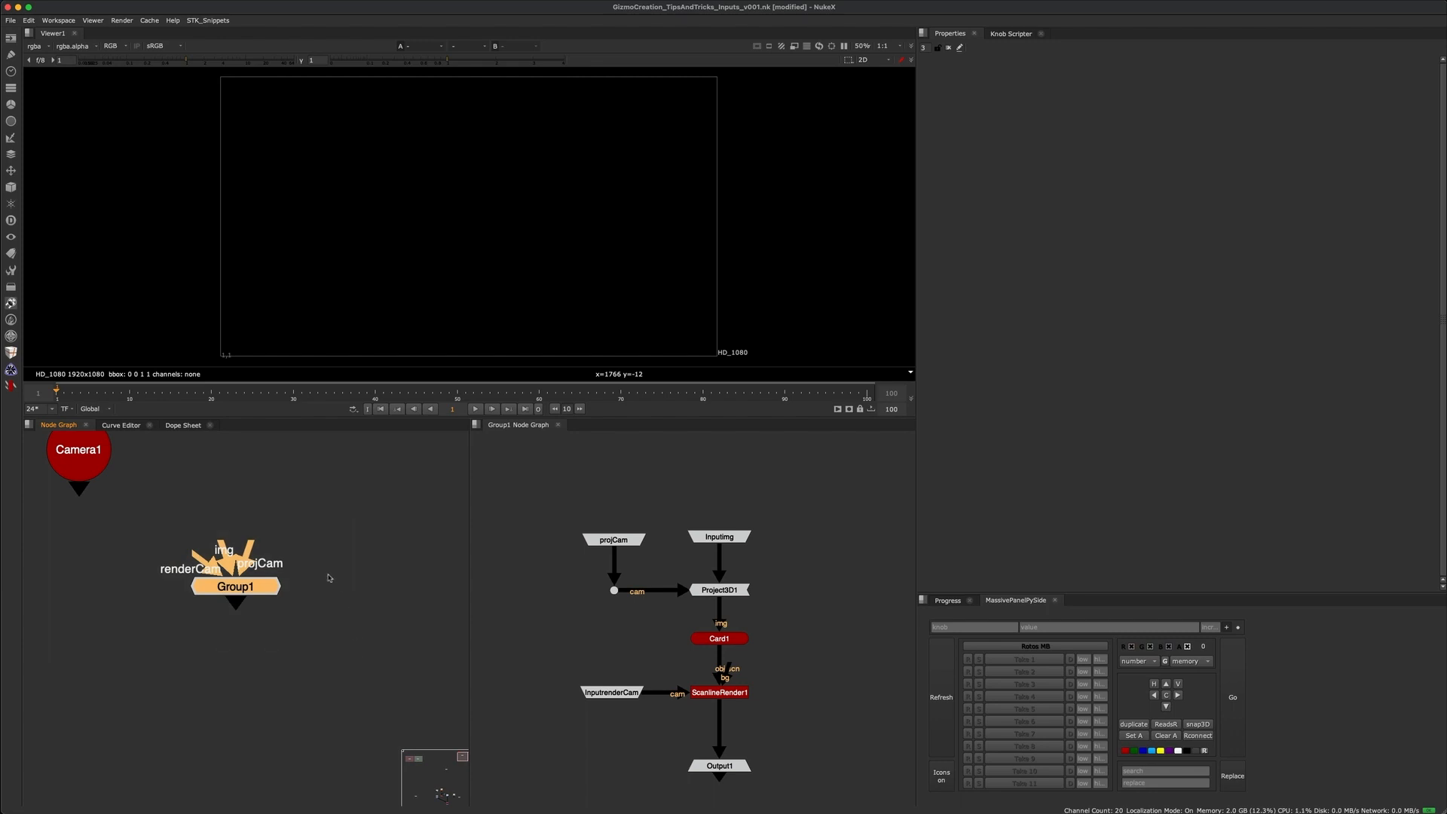
key(d)
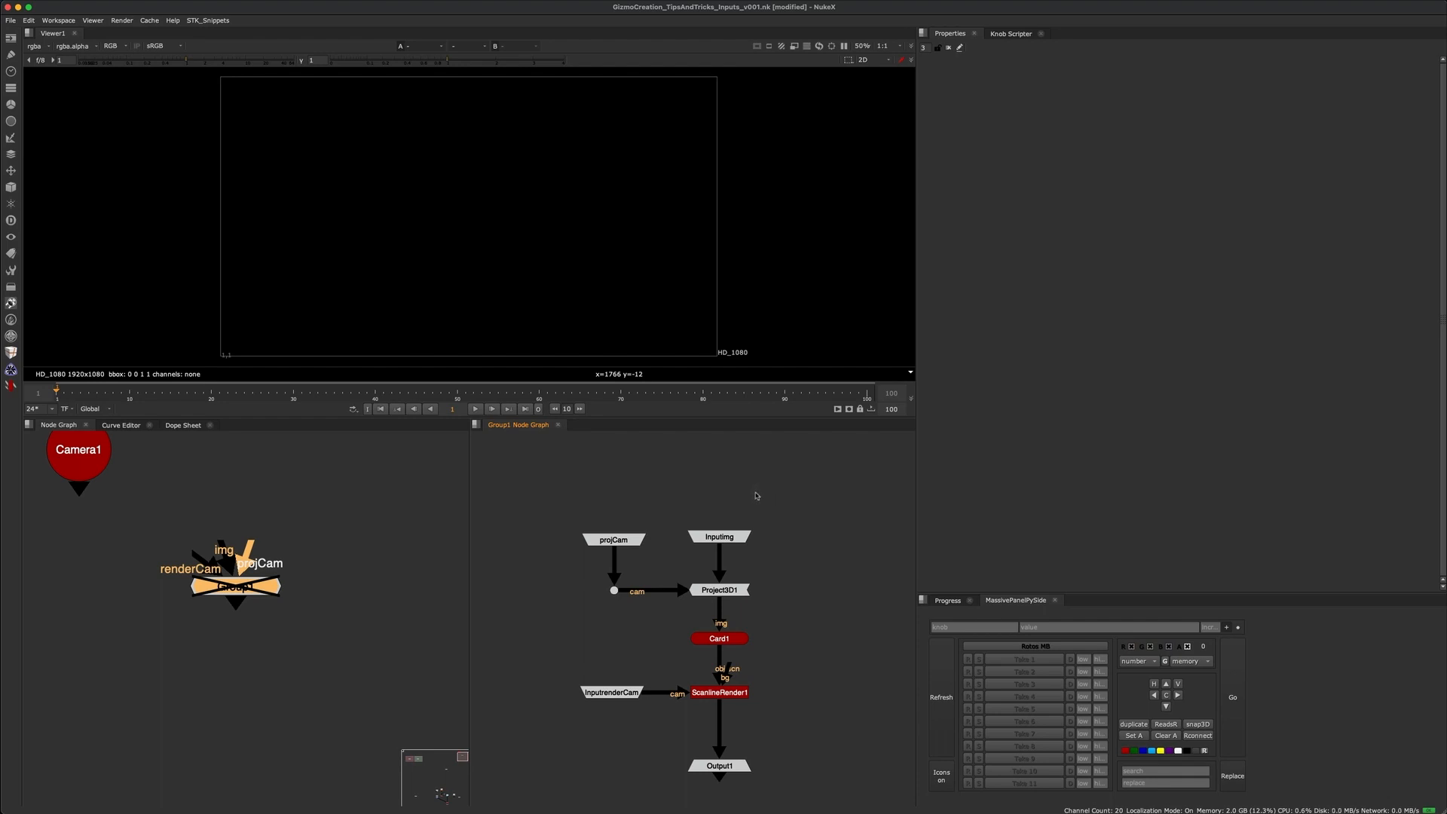
key(plus)
- Review the projCam, Inputimg and InputrenderCam nodes inside Group1 by selecting them in turn
drag(519, 483, 823, 572)
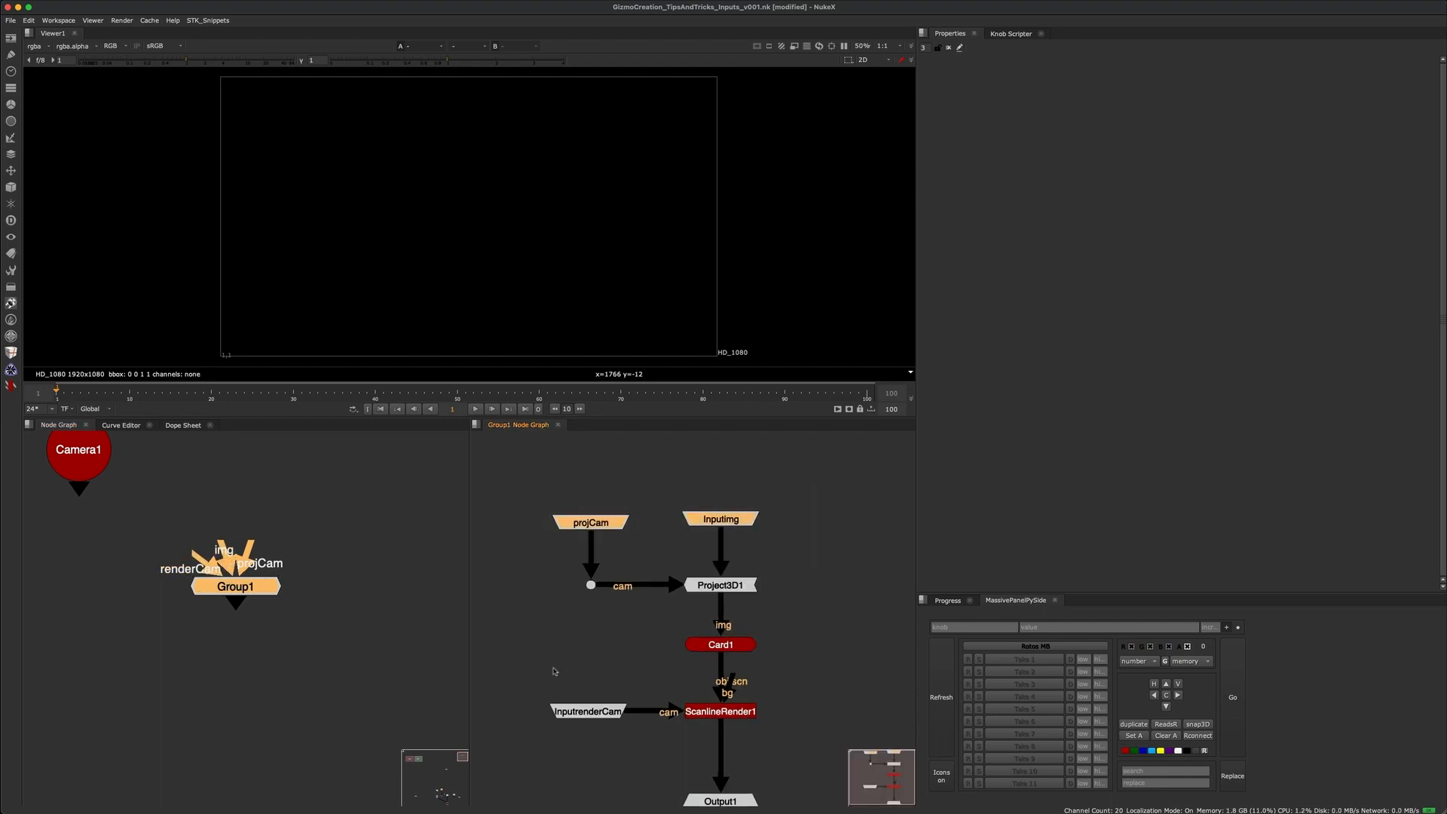
drag(479, 662, 656, 765)
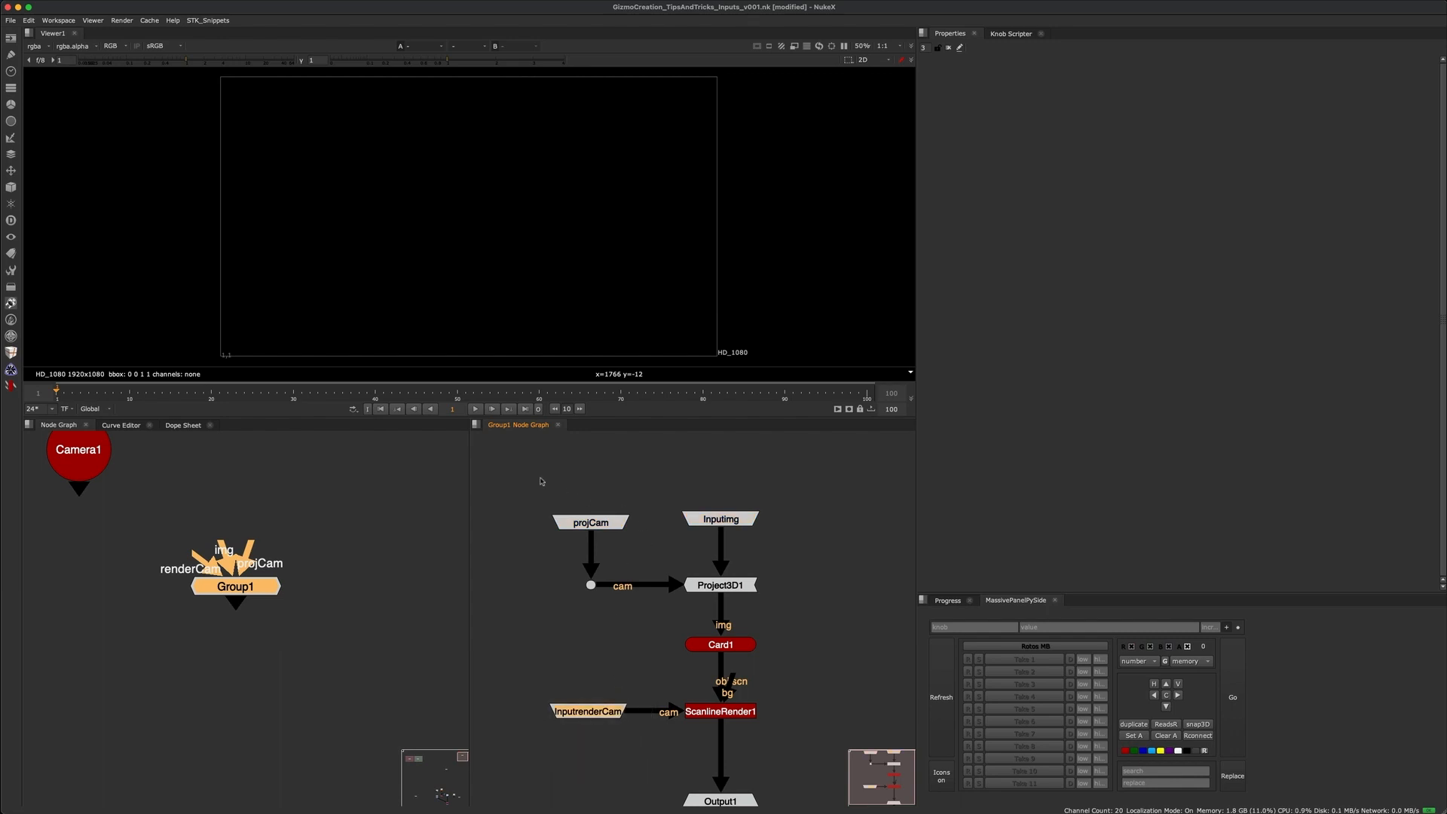
drag(511, 471, 807, 561)
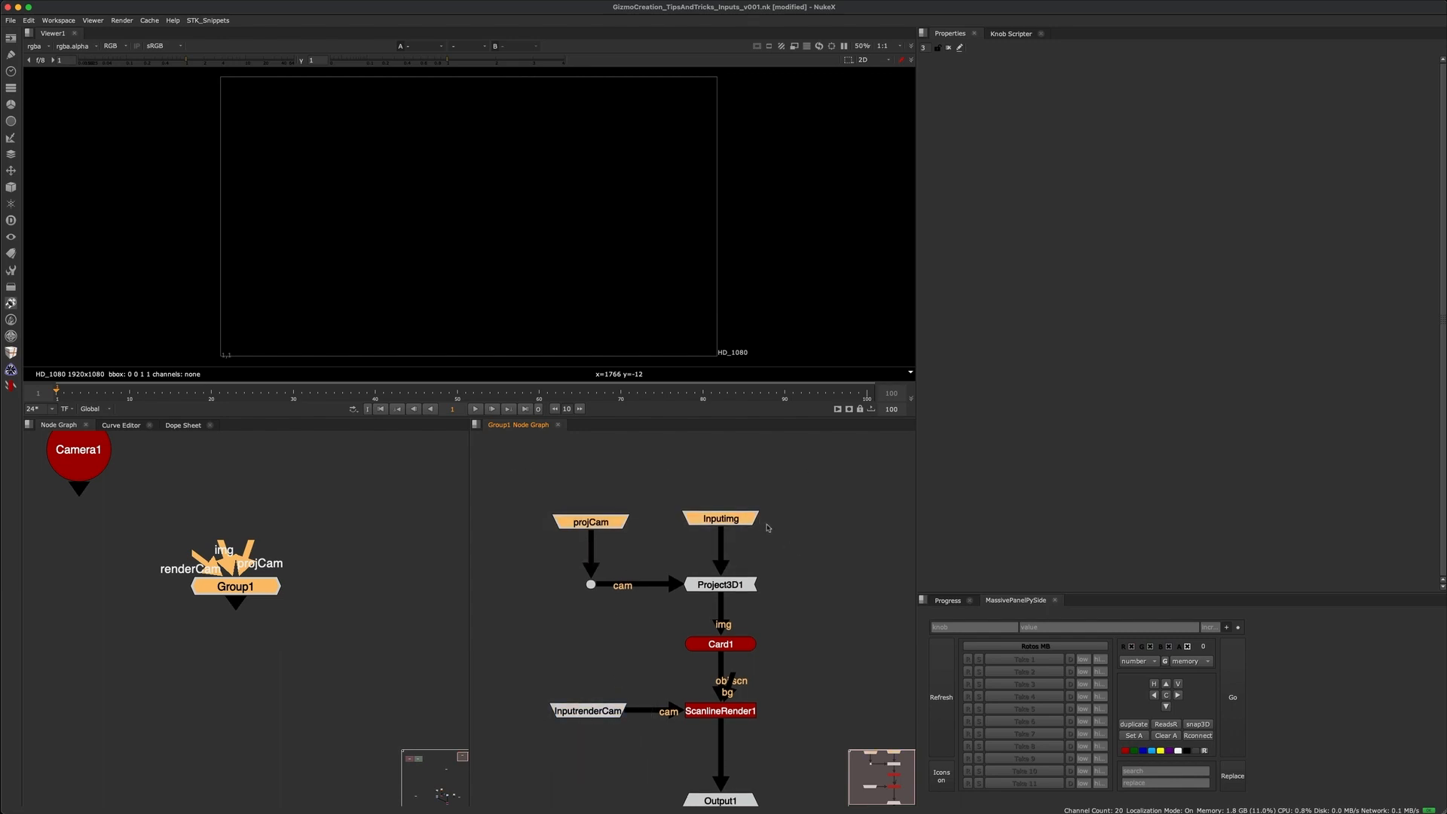
scroll(767, 527, right, 1)
scroll(695, 521, left, 3)
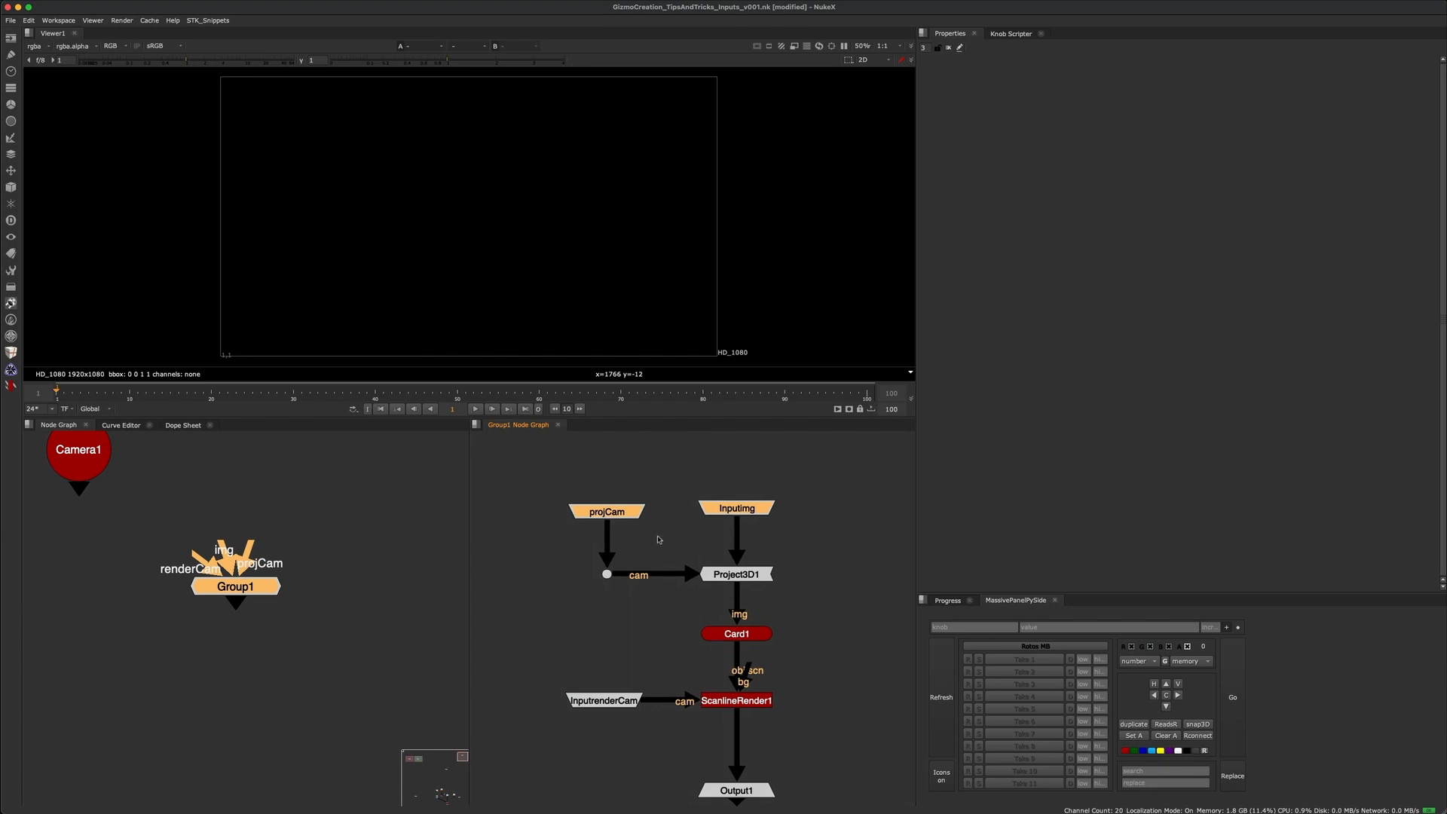
click(663, 531)
- Disable Group1 again, test its projCam input arrow as the pass-through, and re-enable the group
key(d)
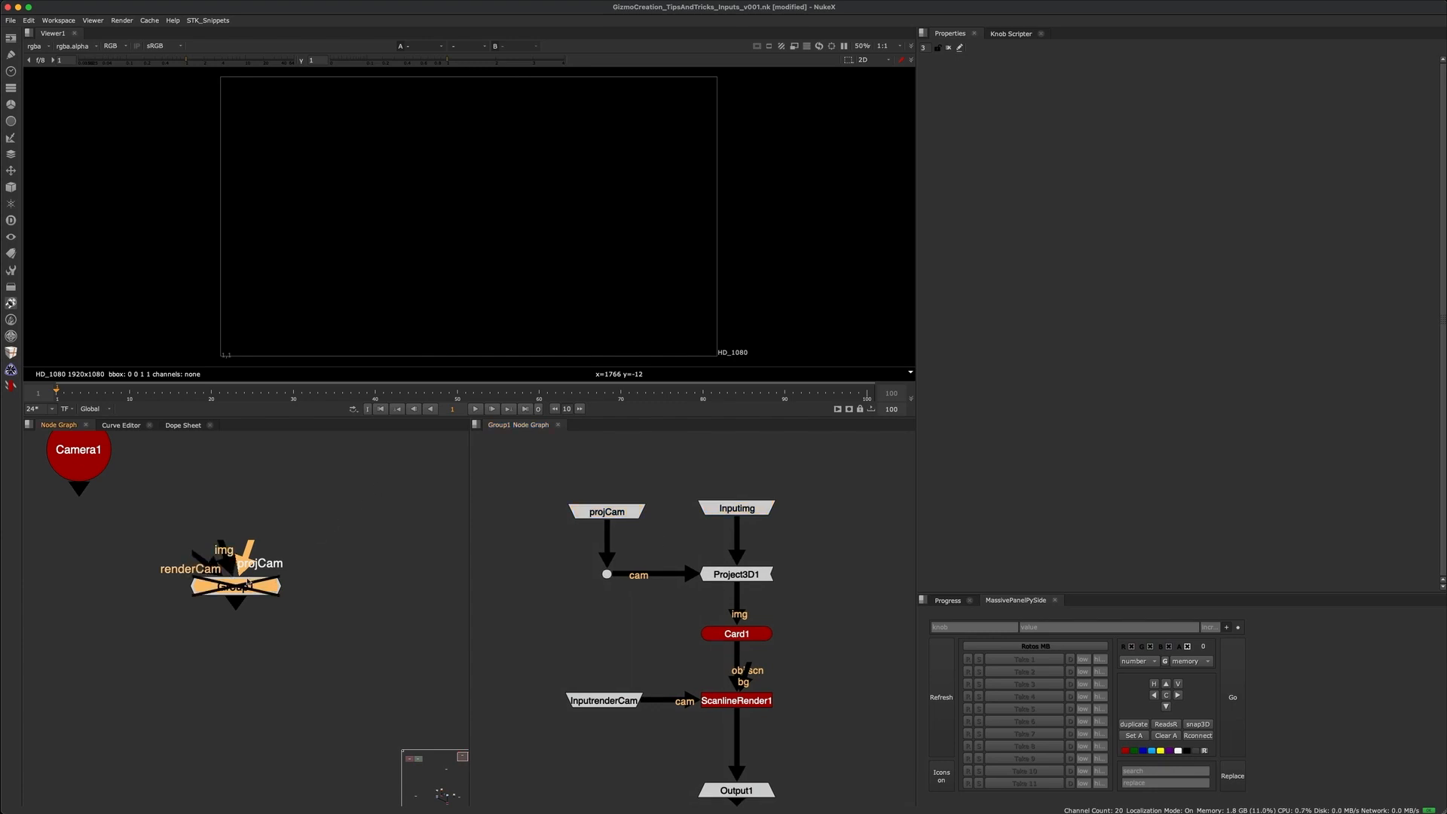
drag(254, 587, 250, 584)
click(319, 554)
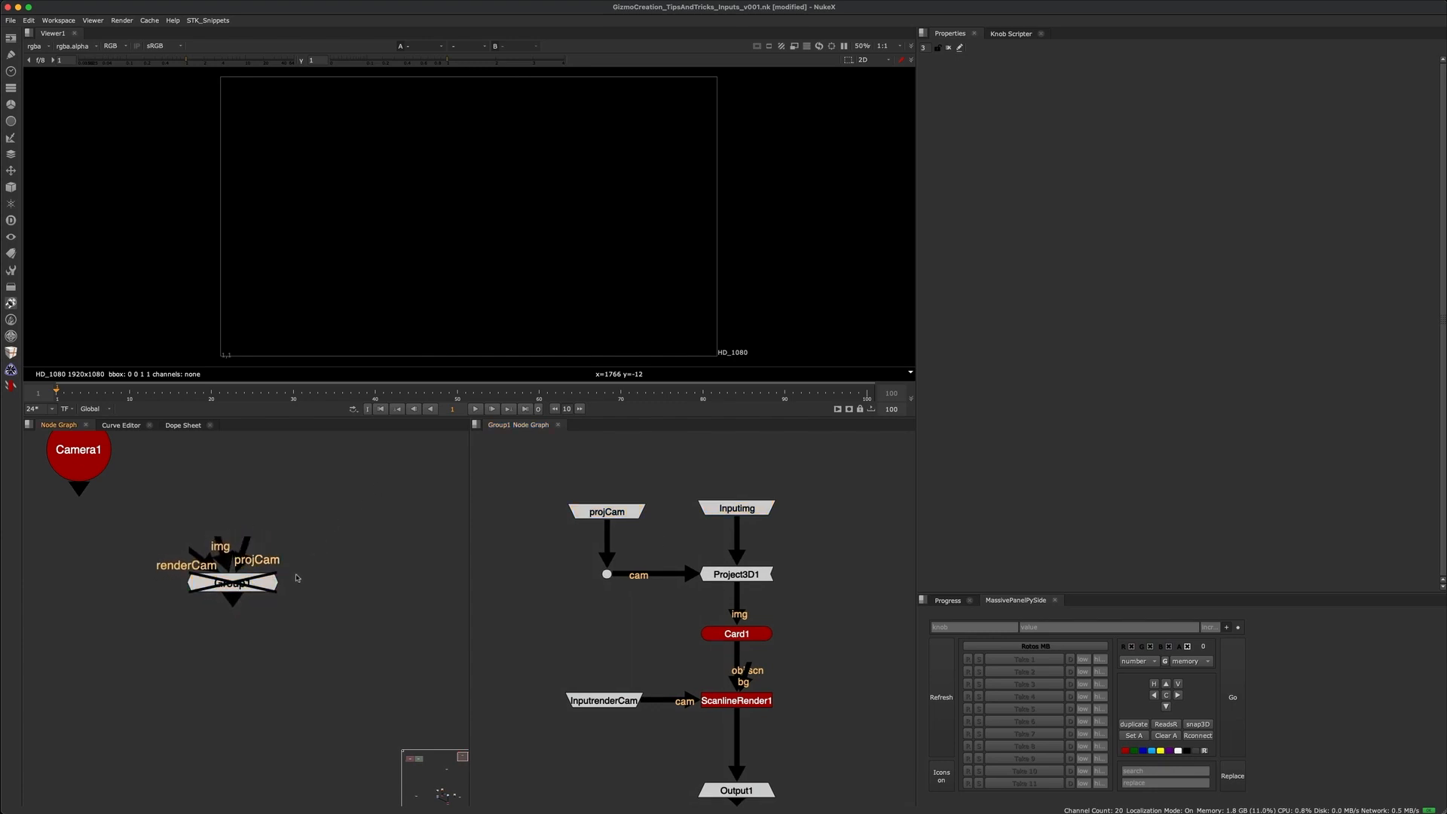
click(258, 578)
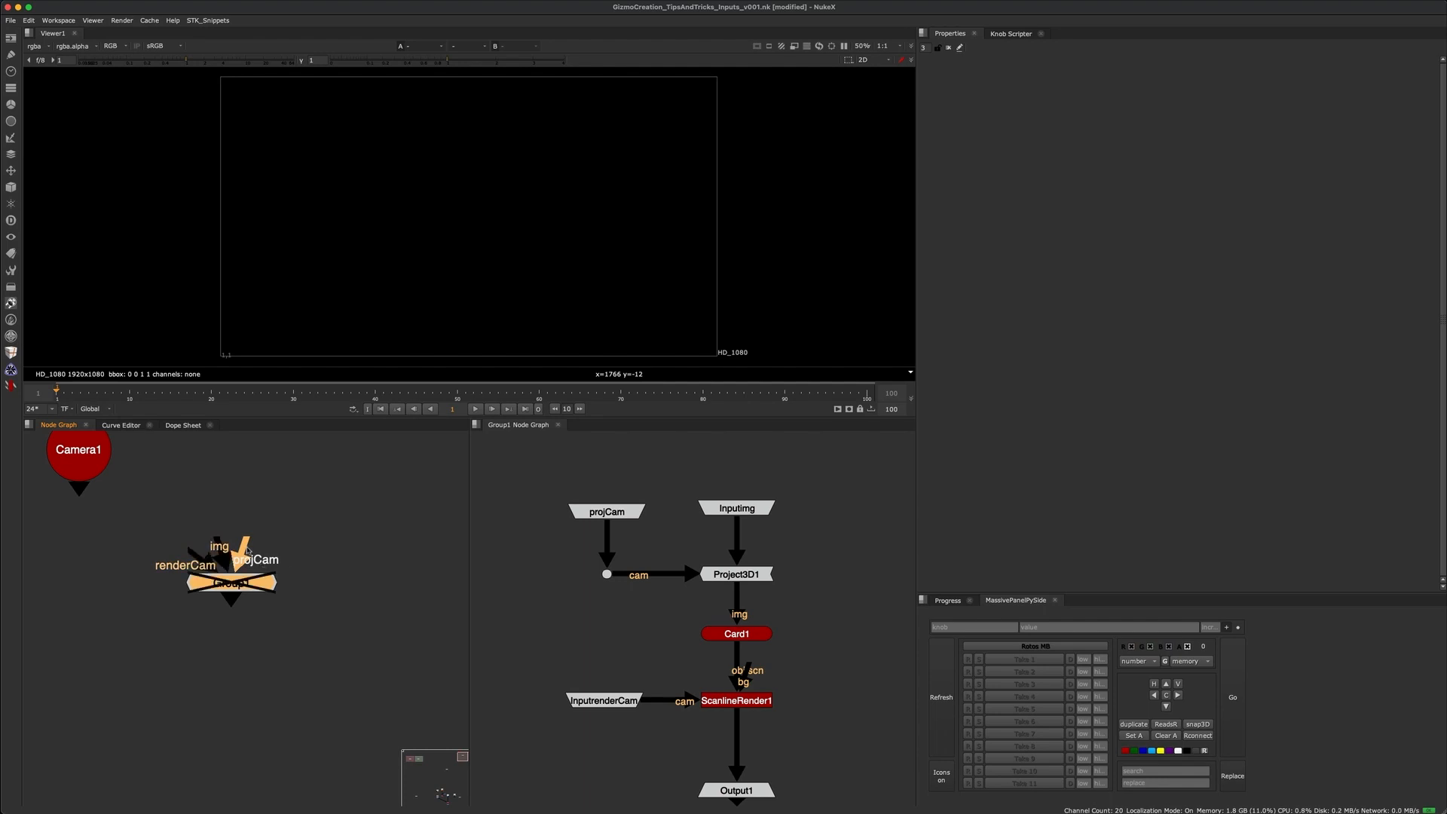
drag(249, 550, 297, 481)
click(339, 563)
click(262, 582)
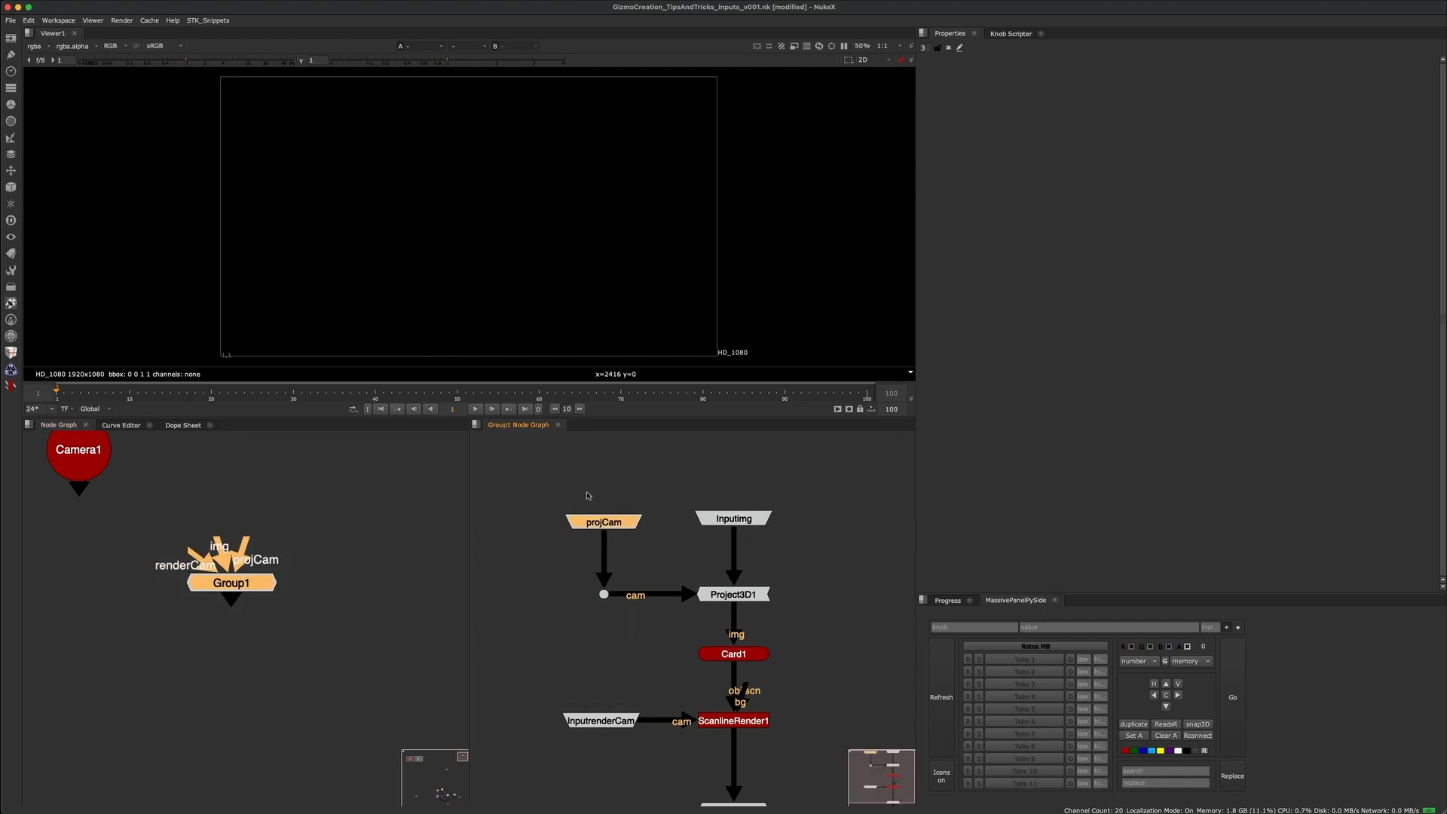
- Set the label of the Inputimg node inside Group1 to the expression [value number]
drag(515, 475, 807, 565)
drag(511, 657, 667, 764)
drag(527, 473, 699, 501)
double_click(729, 518)
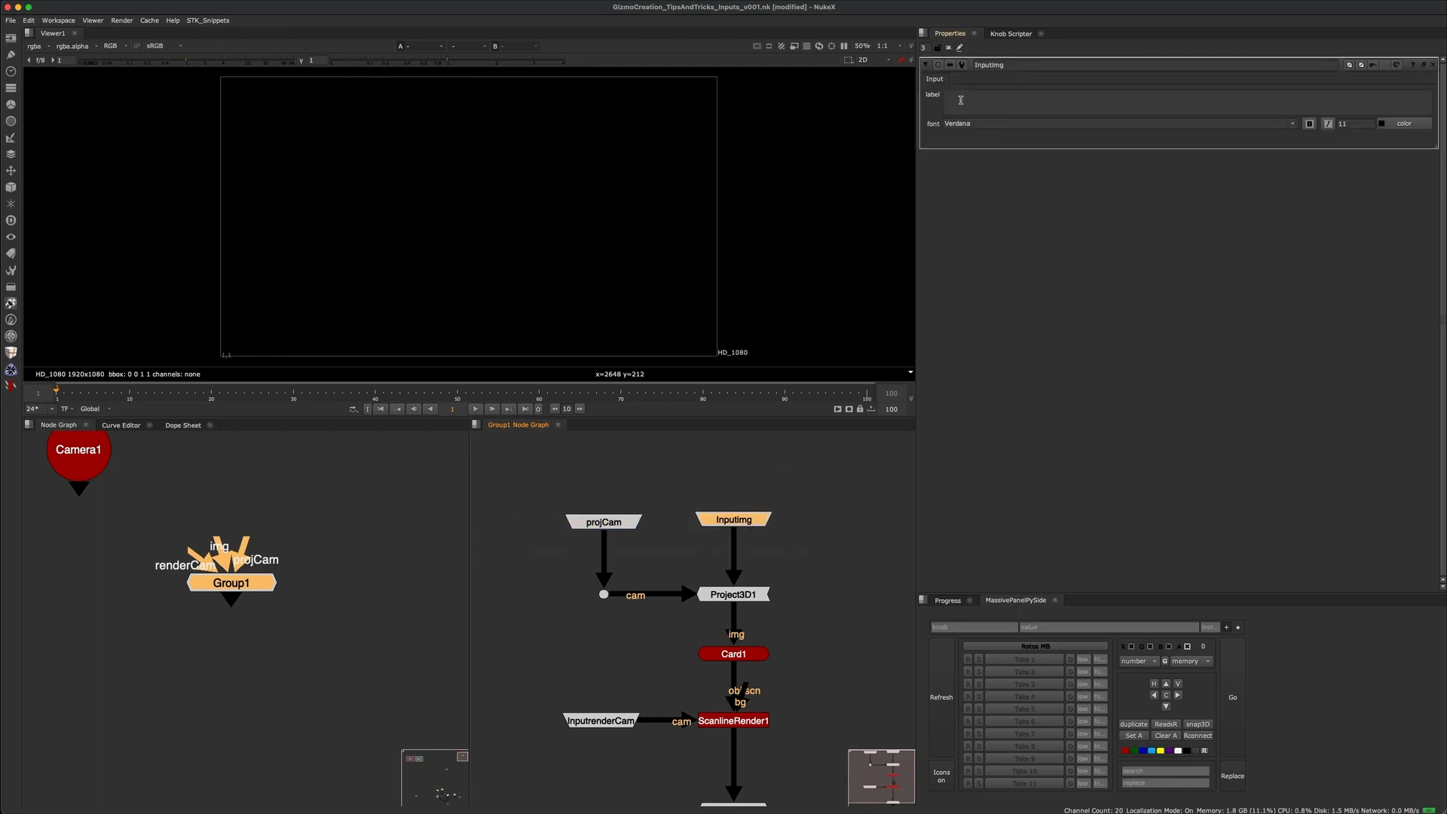
click(993, 99)
text([)
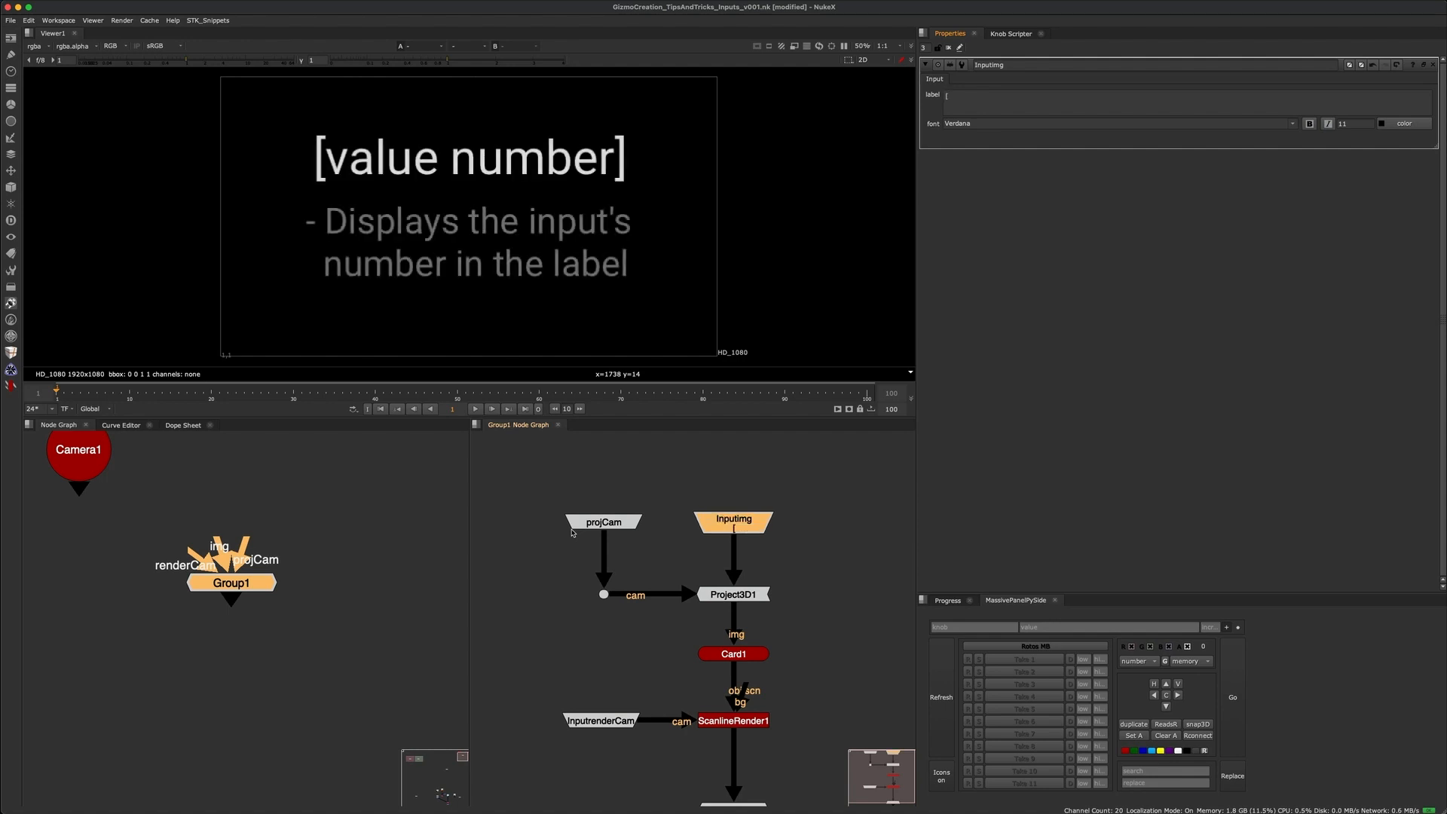
text(value )
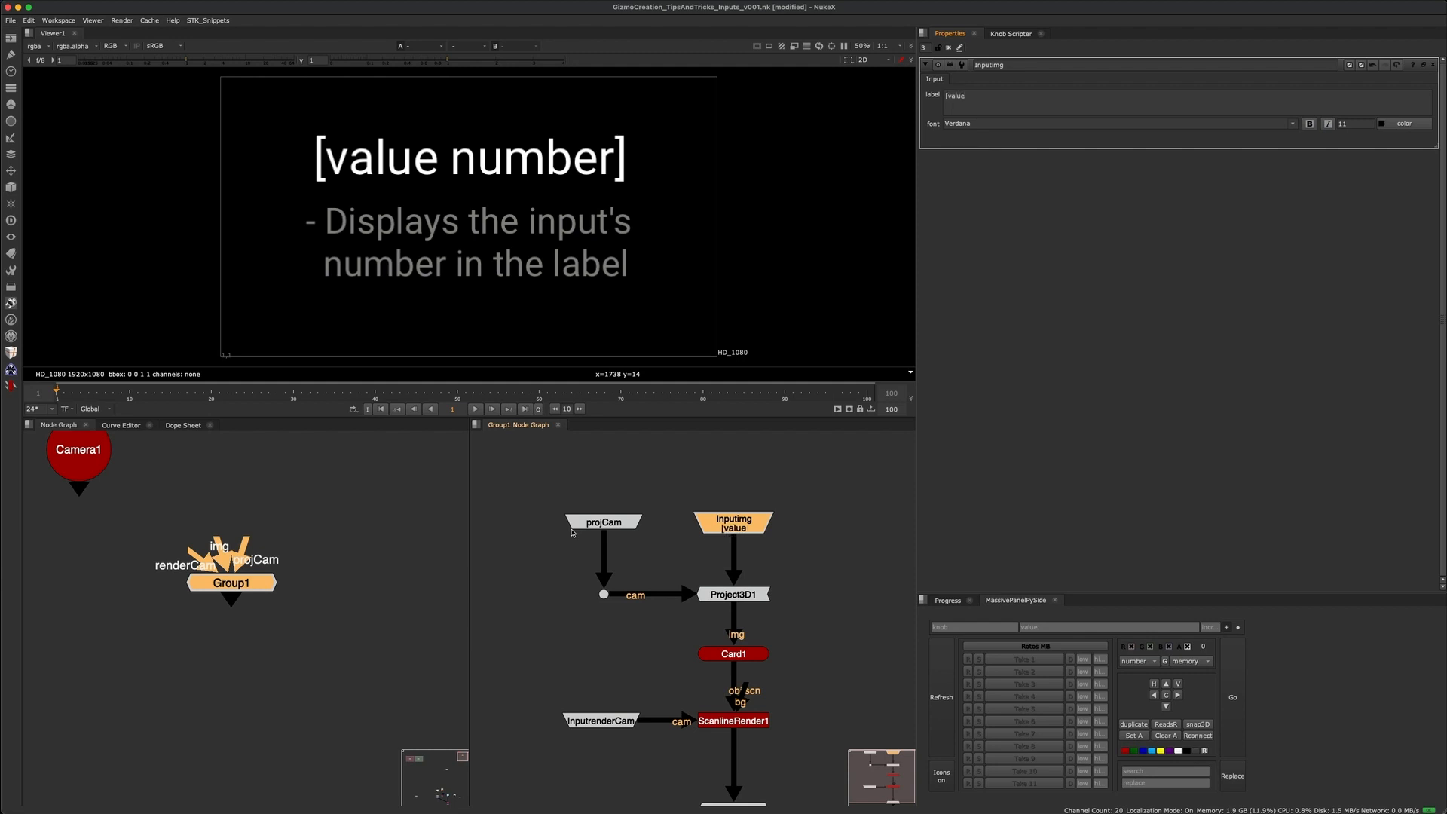
text(number])
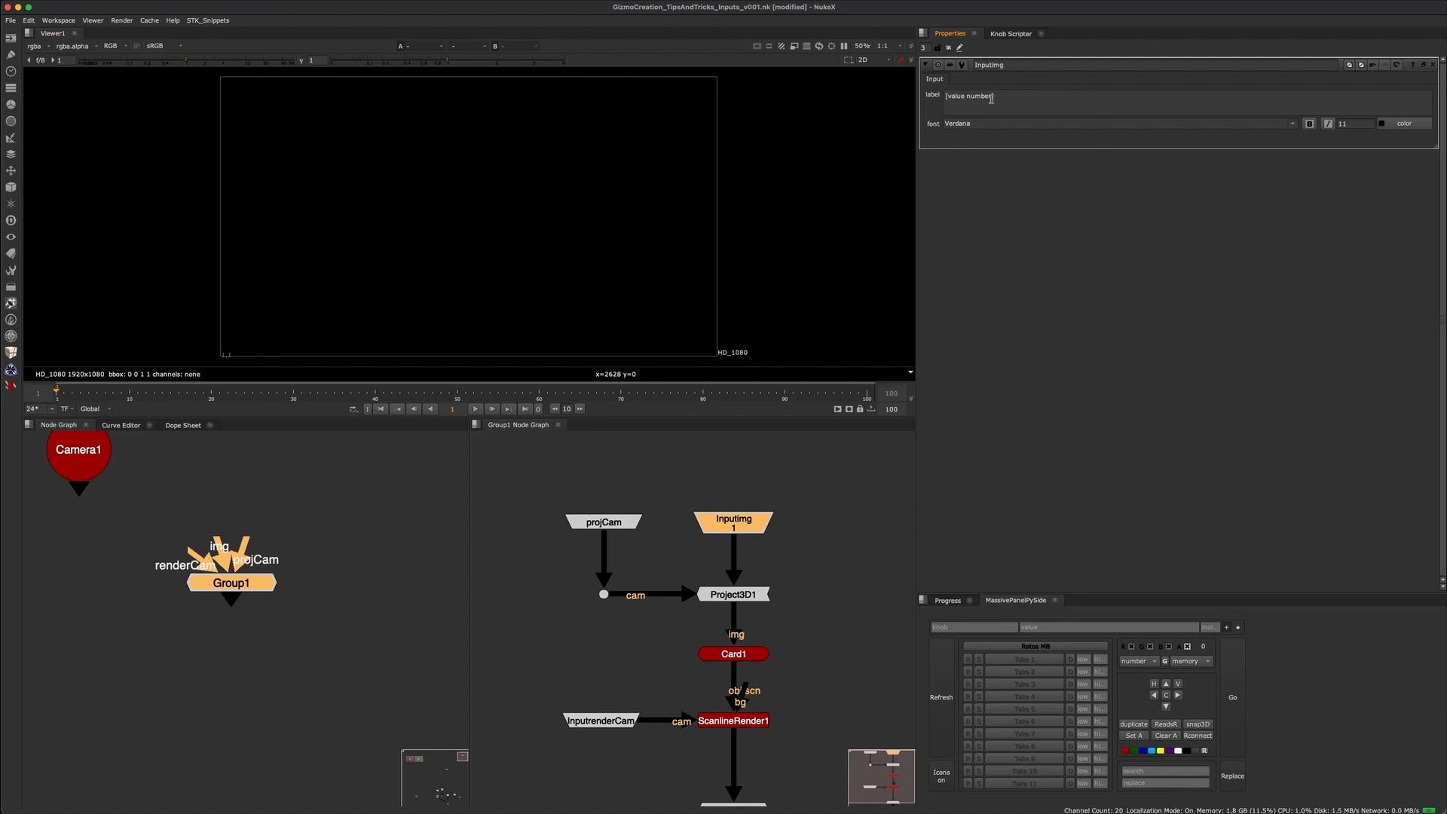
- Copy the label expression [value number] from the Inputimg node into the label of the projCam node inside Group1
drag(1023, 95, 908, 96)
key(super+c)
double_click(604, 522)
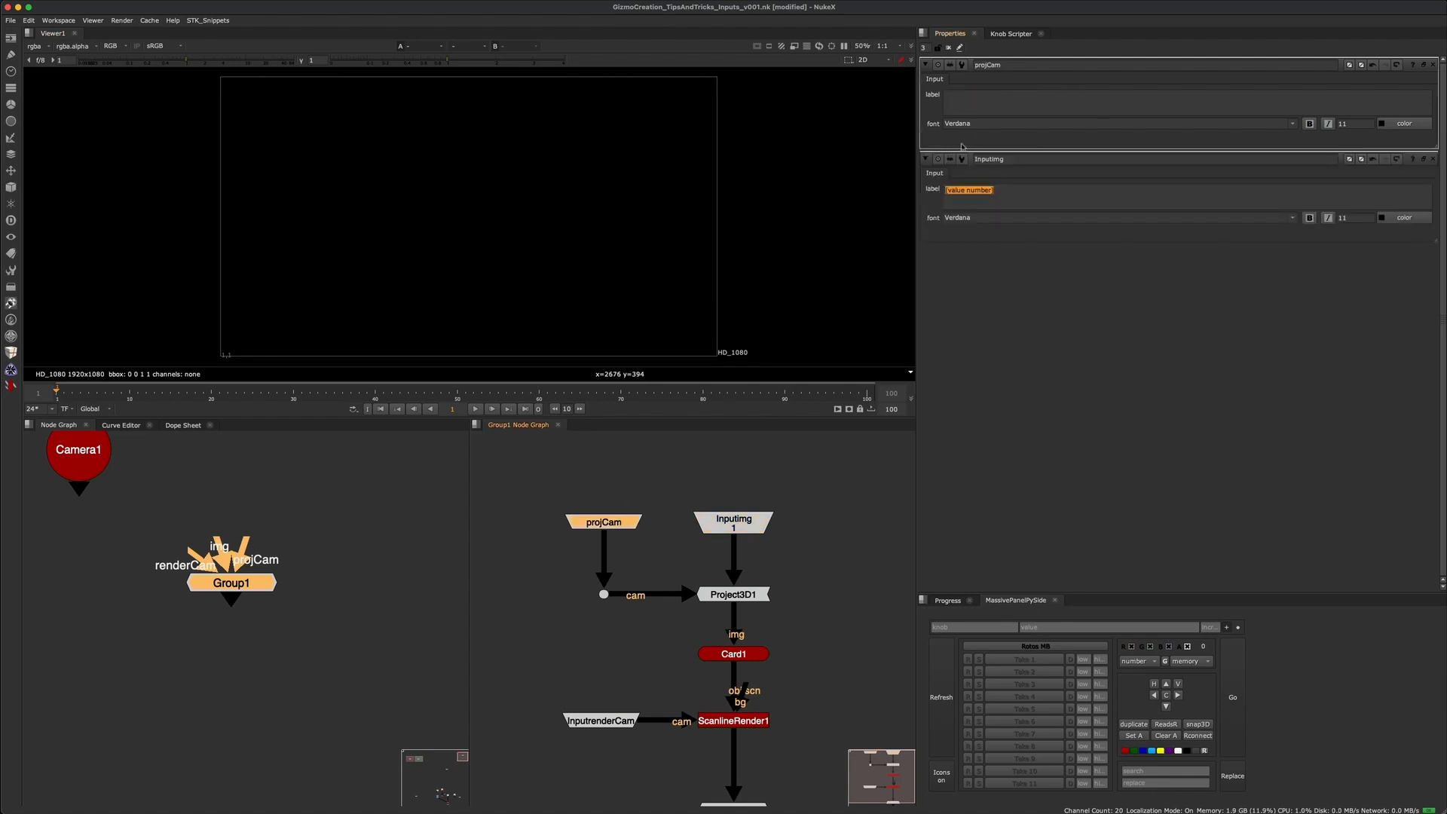
click(991, 96)
key(super+v)
click(645, 544)
- Set the label of the InputrenderCam node to the same [value number] expression
middle_drag(608, 685, 616, 645)
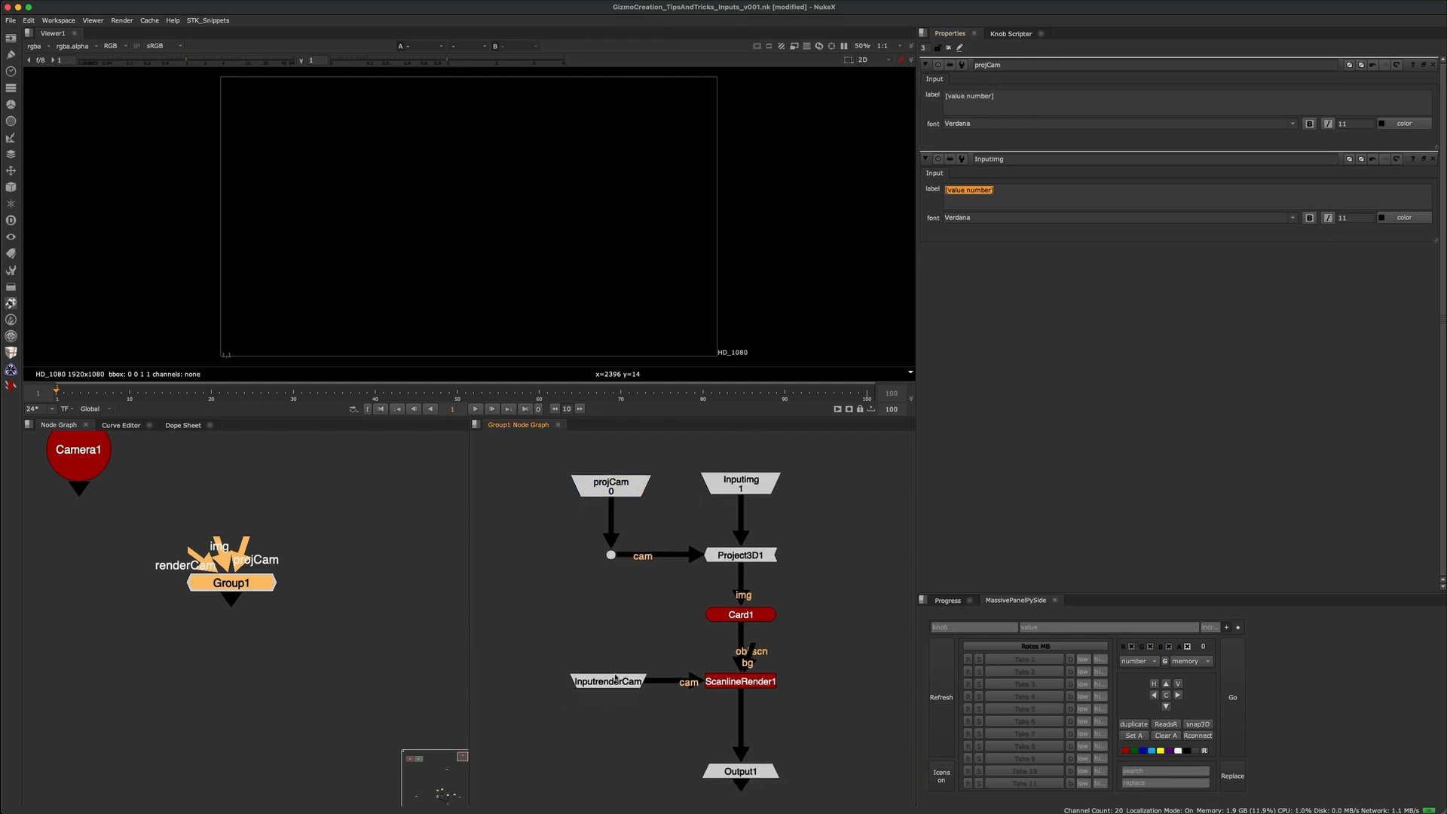
double_click(616, 678)
click(1037, 95)
key(super+v)
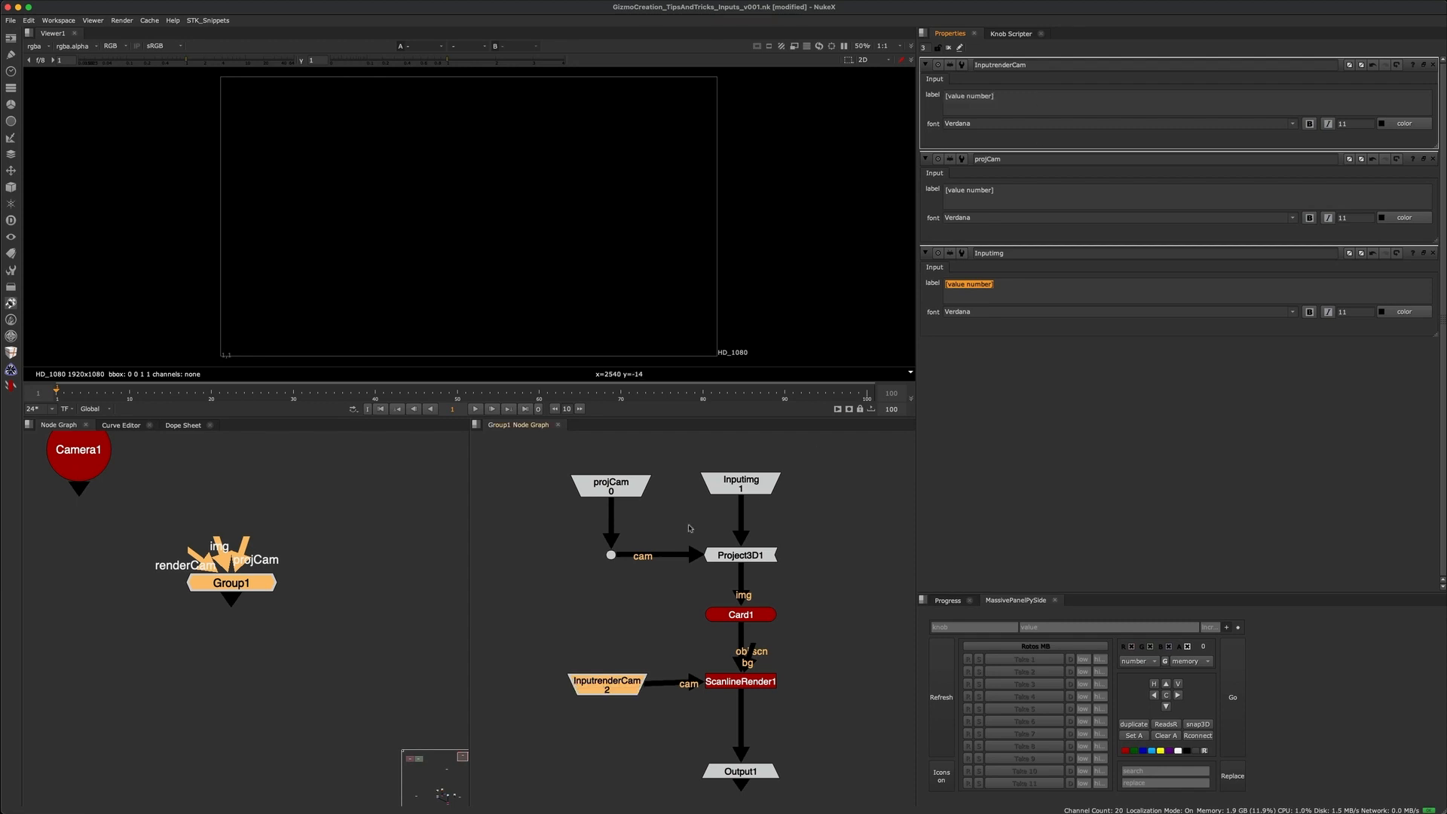
click(615, 626)
drag(620, 684, 620, 681)
click(646, 633)
middle_drag(646, 633, 592, 665)
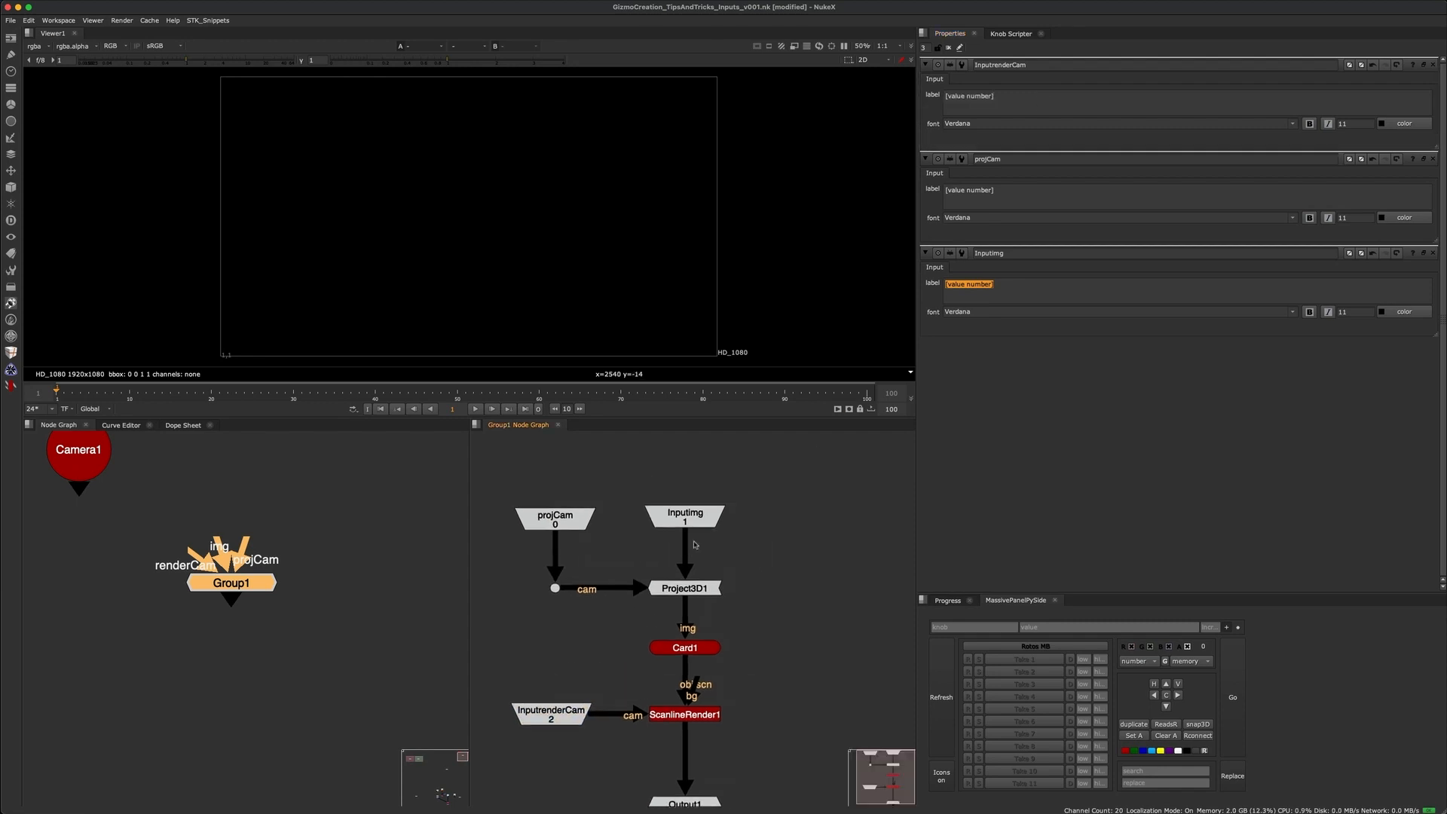
- Move the Inputimg node higher above Project3D1 so it sits above projCam
scroll(741, 541, down, 5)
scroll(738, 535, up, 3)
drag(703, 525, 702, 486)
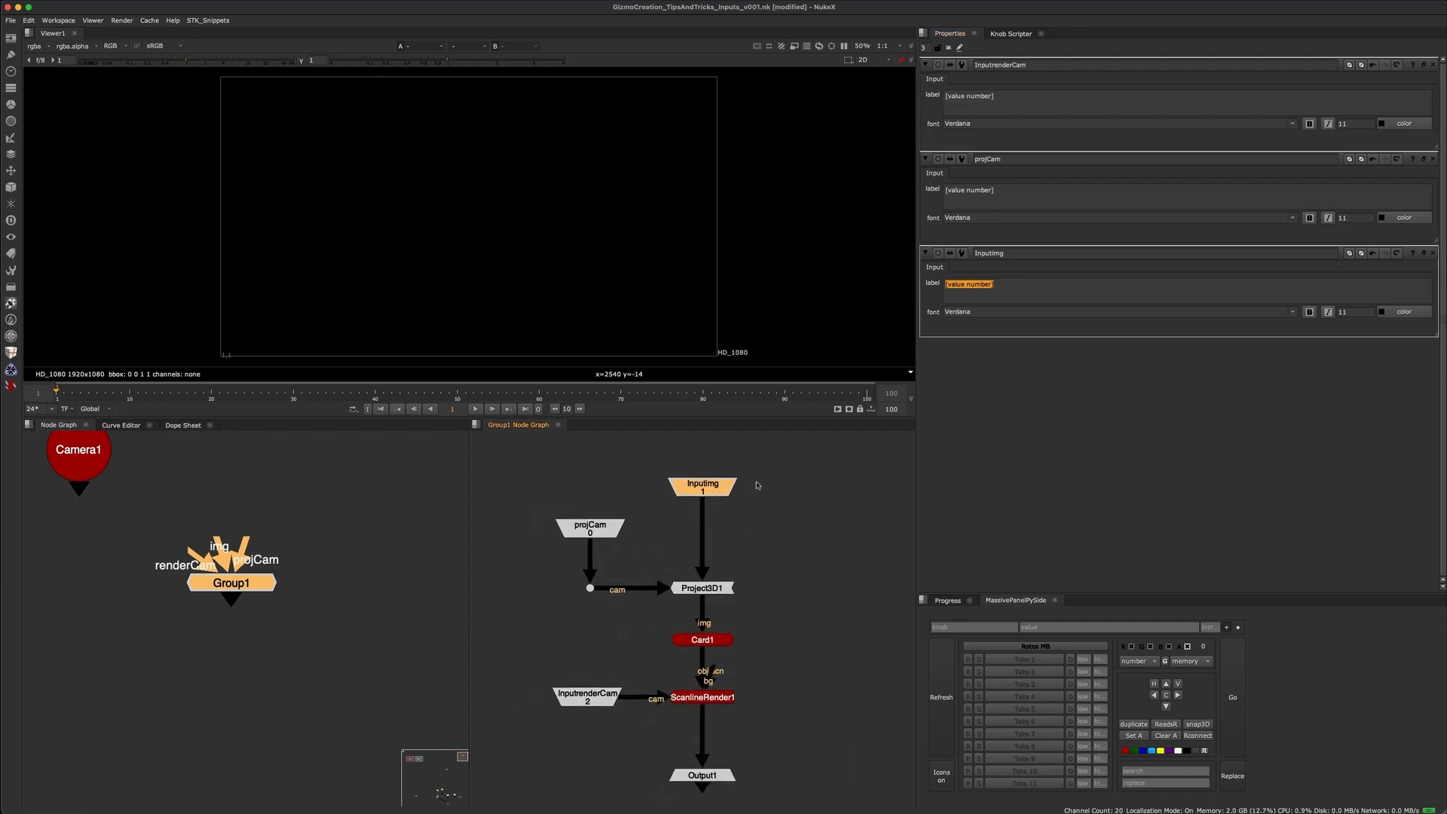
click(743, 525)
scroll(635, 541, up, 3)
- Examine the input numbers shown on the projCam, Inputimg and InputrenderCam nodes
click(590, 519)
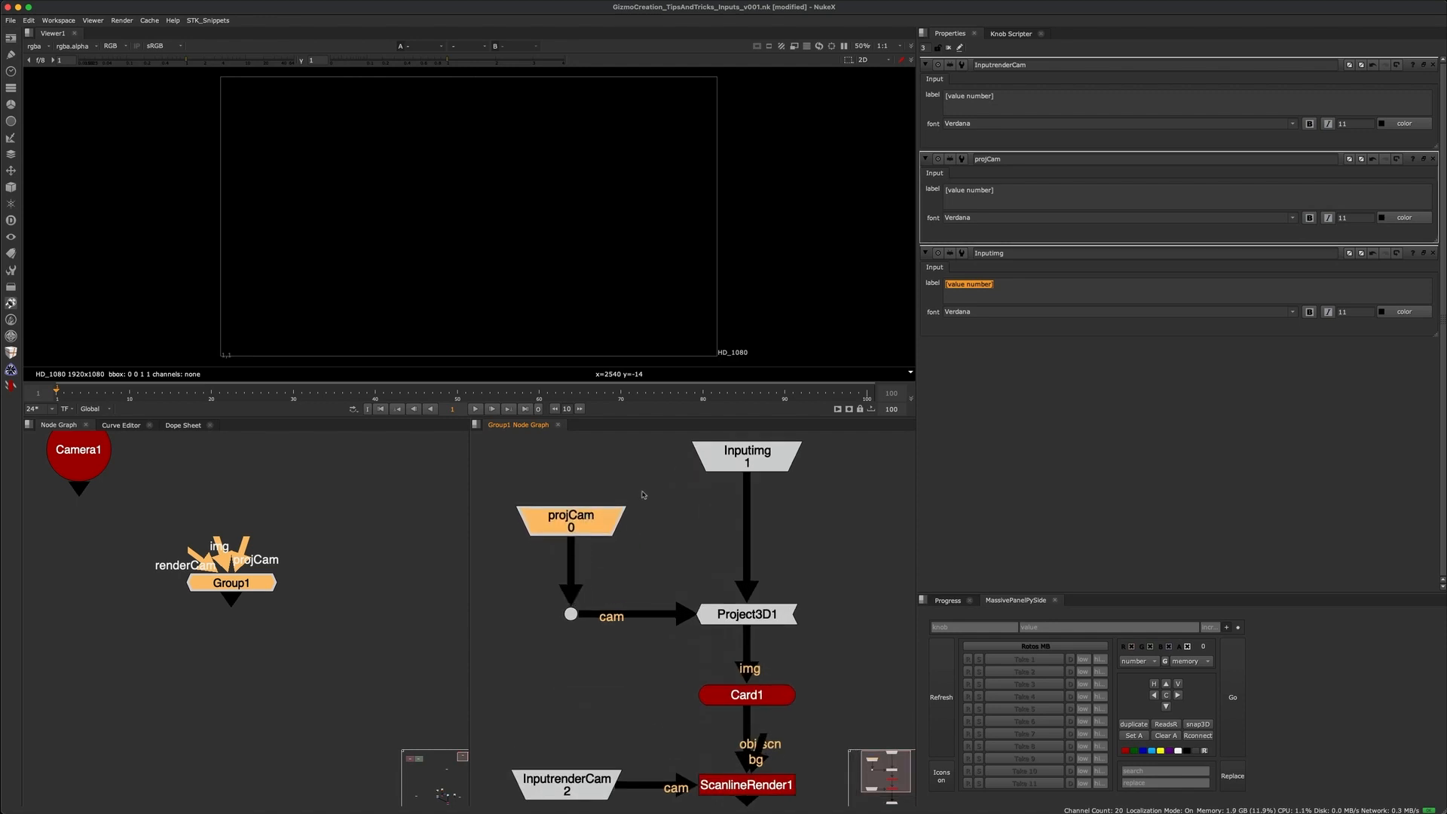
scroll(646, 527, down, 2)
scroll(645, 527, up, 2)
click(643, 546)
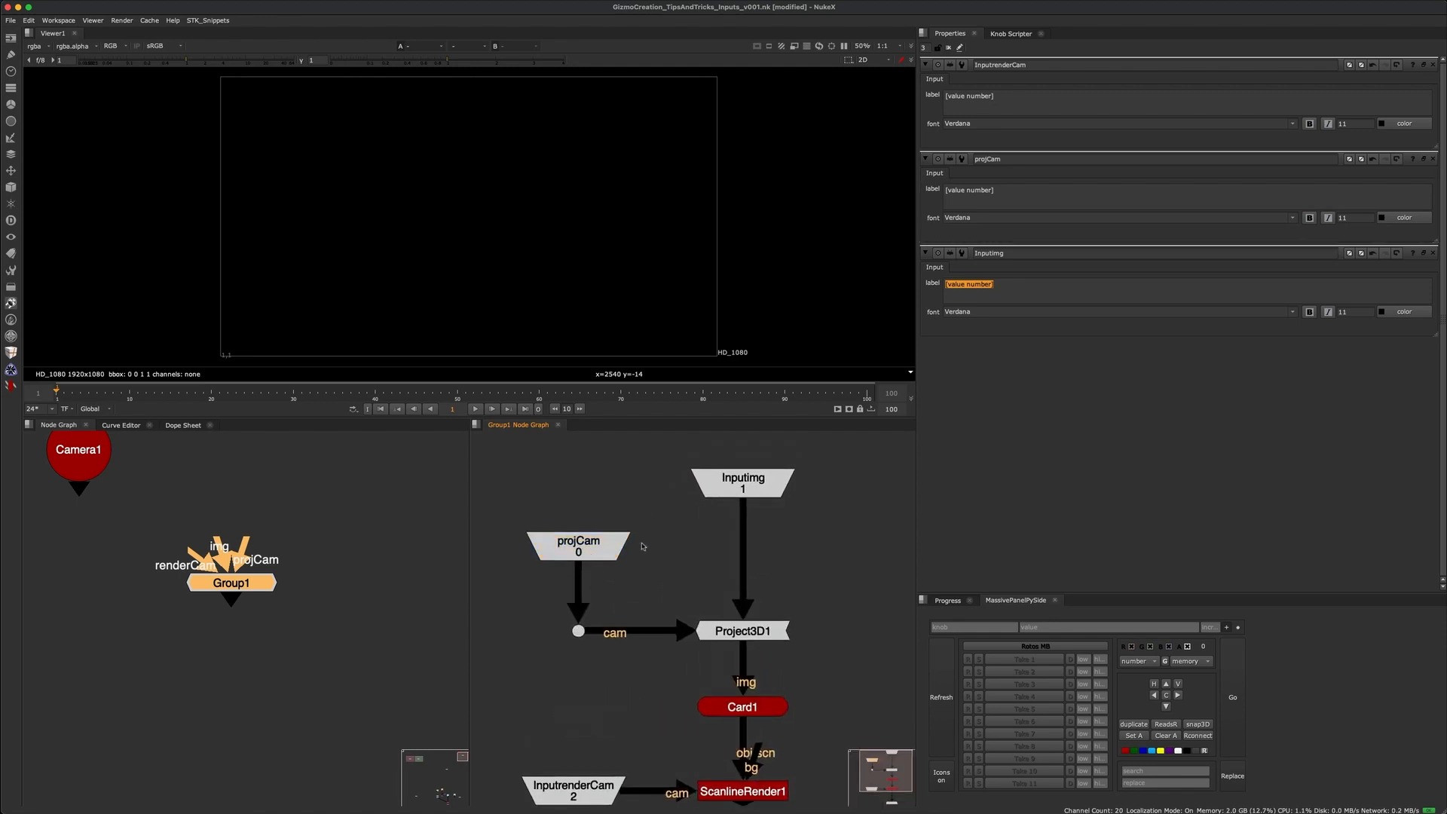
click(597, 547)
click(668, 517)
scroll(660, 525, down, 3)
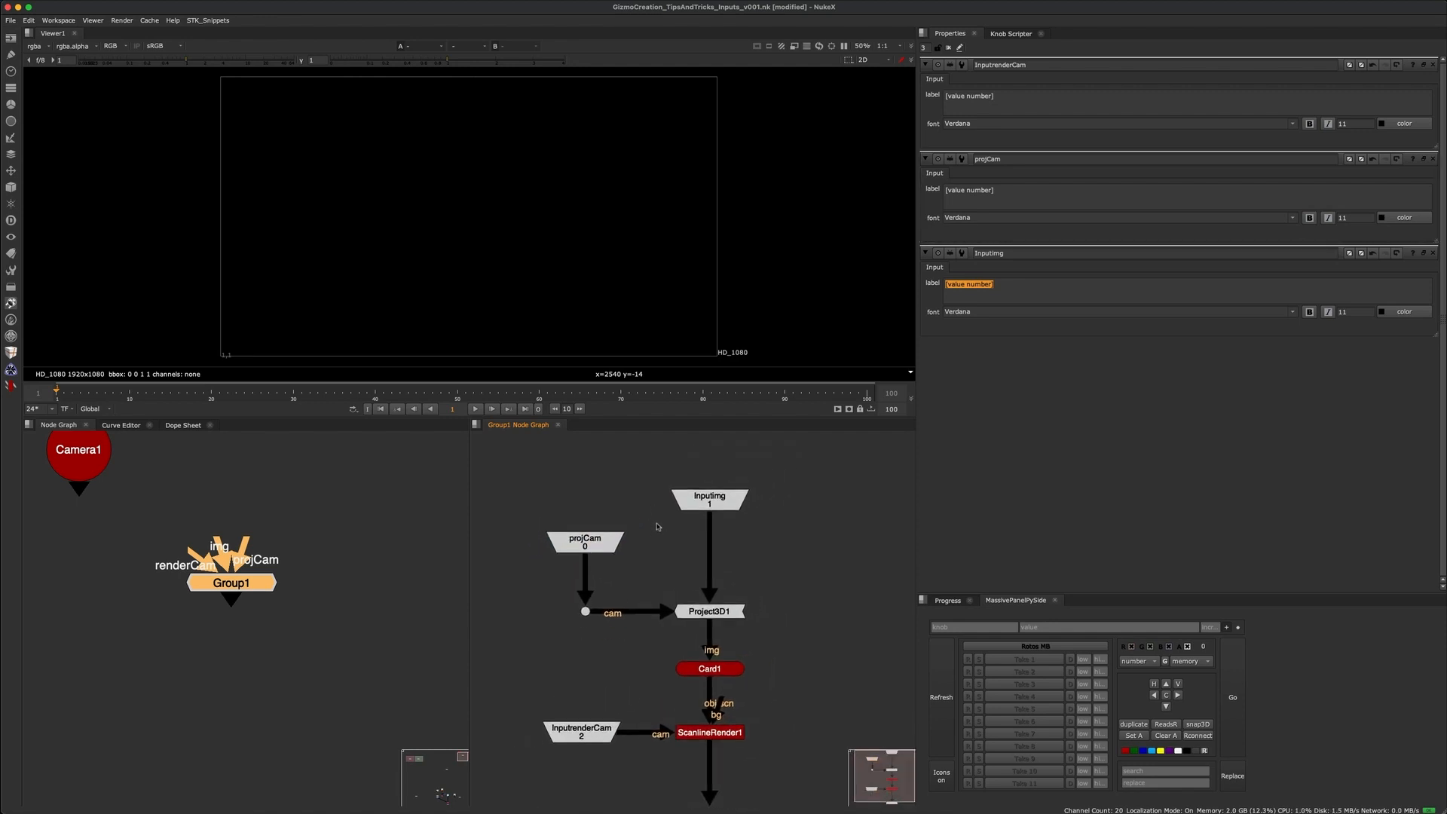
scroll(665, 516, up, 2)
scroll(662, 531, down, 3)
- Toggle Group1's disabled state to check whether projCam acts as the pass-through, leaving the group enabled
drag(668, 498, 534, 574)
drag(544, 498, 684, 578)
key(d)
key(d)
key(d)
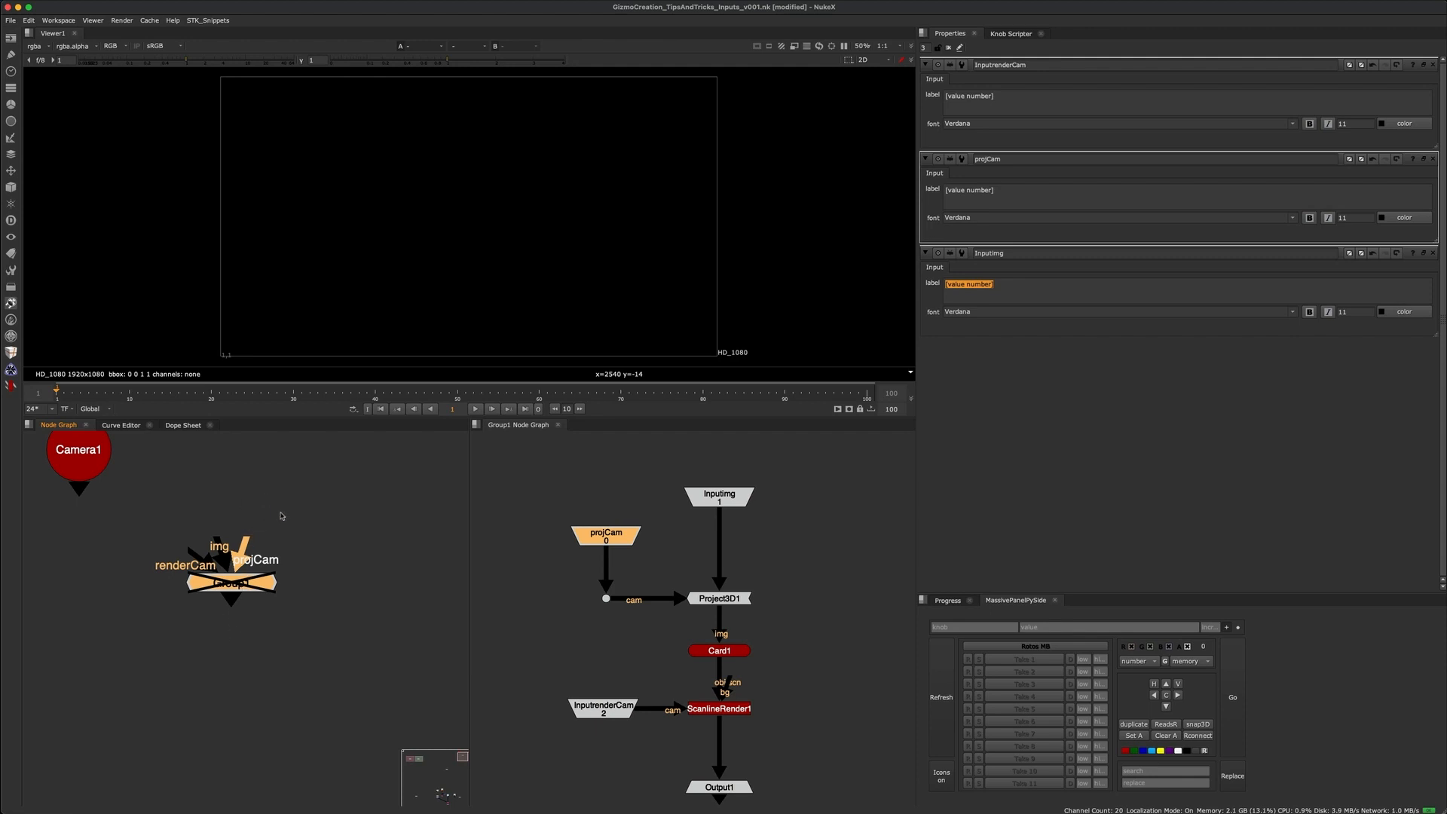
key(d)
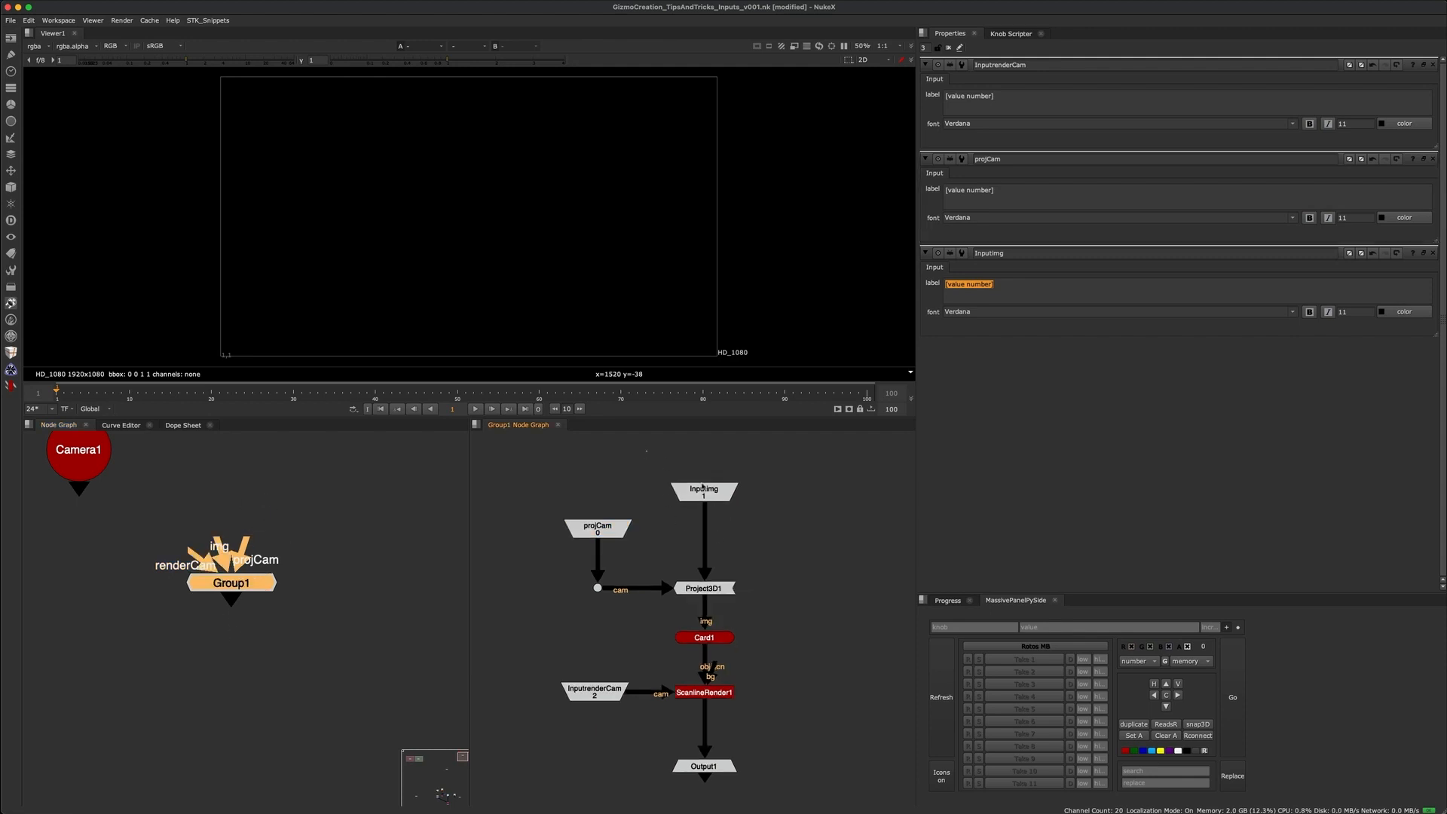
- Swap the projCam and Inputimg nodes so projCam feeds Project3D1's img input and Inputimg feeds its cam input
drag(646, 452, 788, 549)
scroll(646, 517, up, 2)
scroll(652, 518, up, 1)
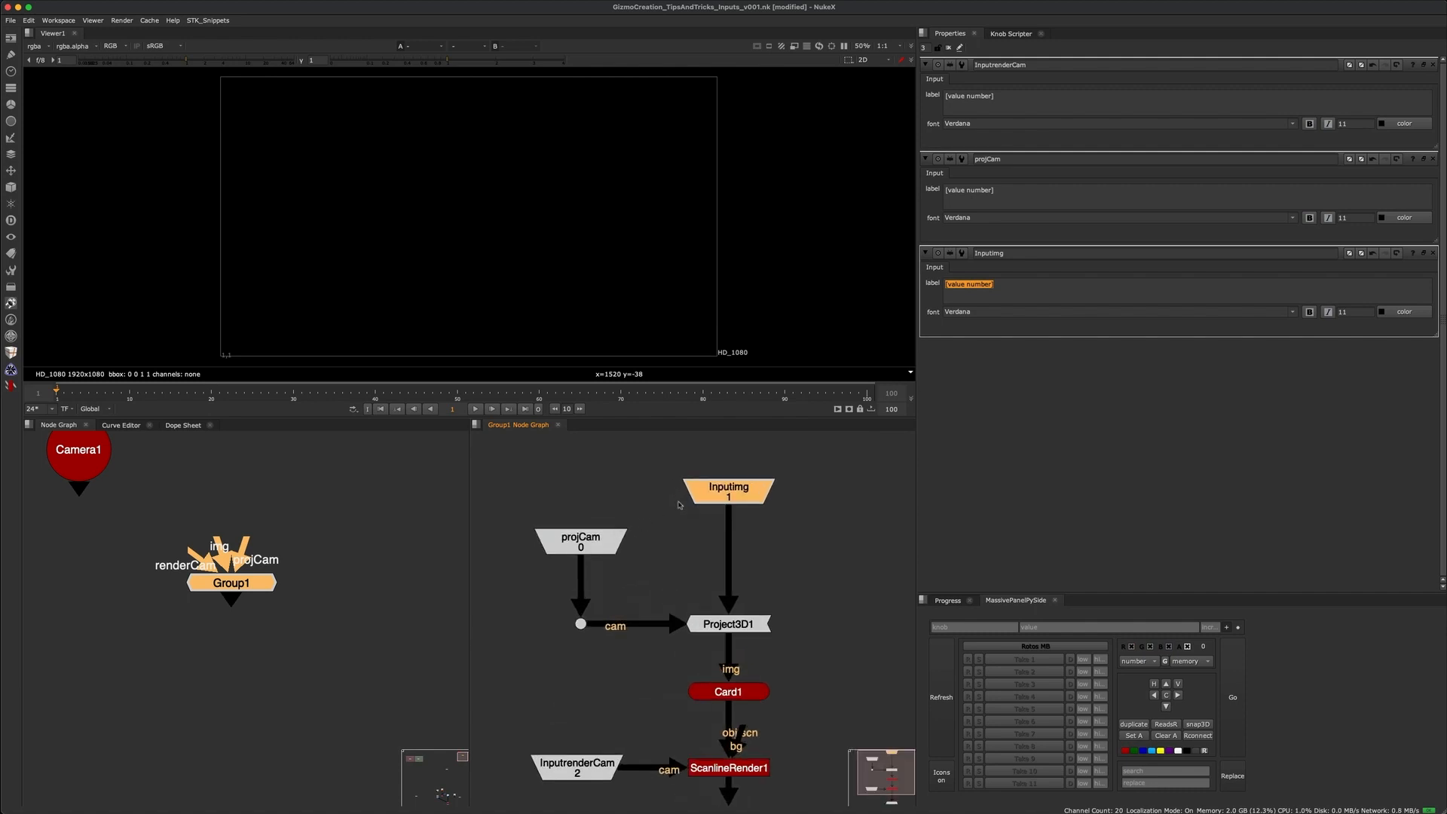
click(627, 495)
mouse_move(580, 541)
mouse_down()
mouse_move(608, 491)
mouse_move(605, 540)
mouse_up()
drag(729, 521, 602, 501)
drag(556, 596, 602, 512)
drag(602, 512, 579, 529)
drag(703, 514, 688, 485)
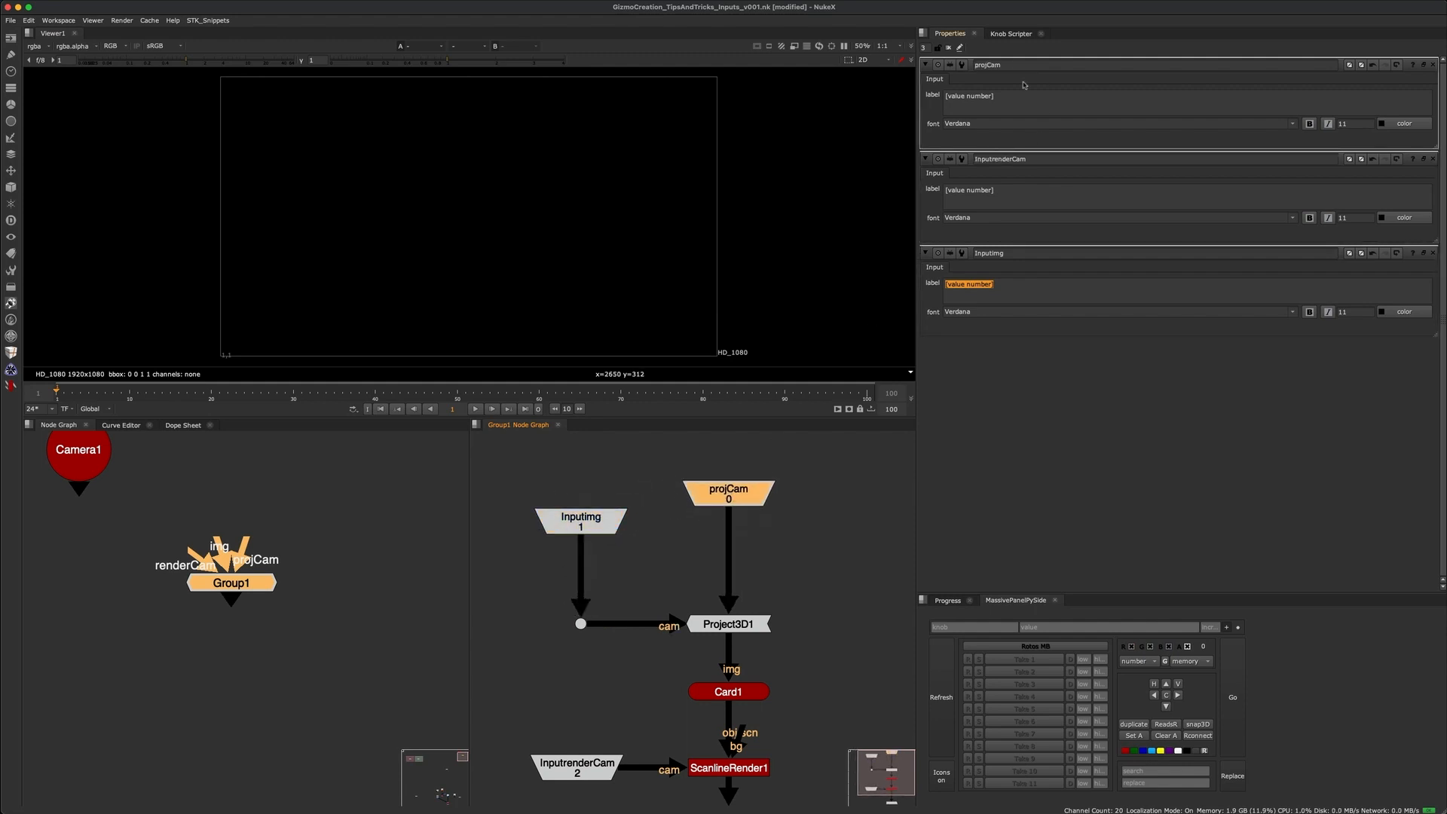
- Rename the projCam node above Project3D1 as InputImg2 and the Inputimg node on the cam branch as InputprojCam
double_click(1021, 65)
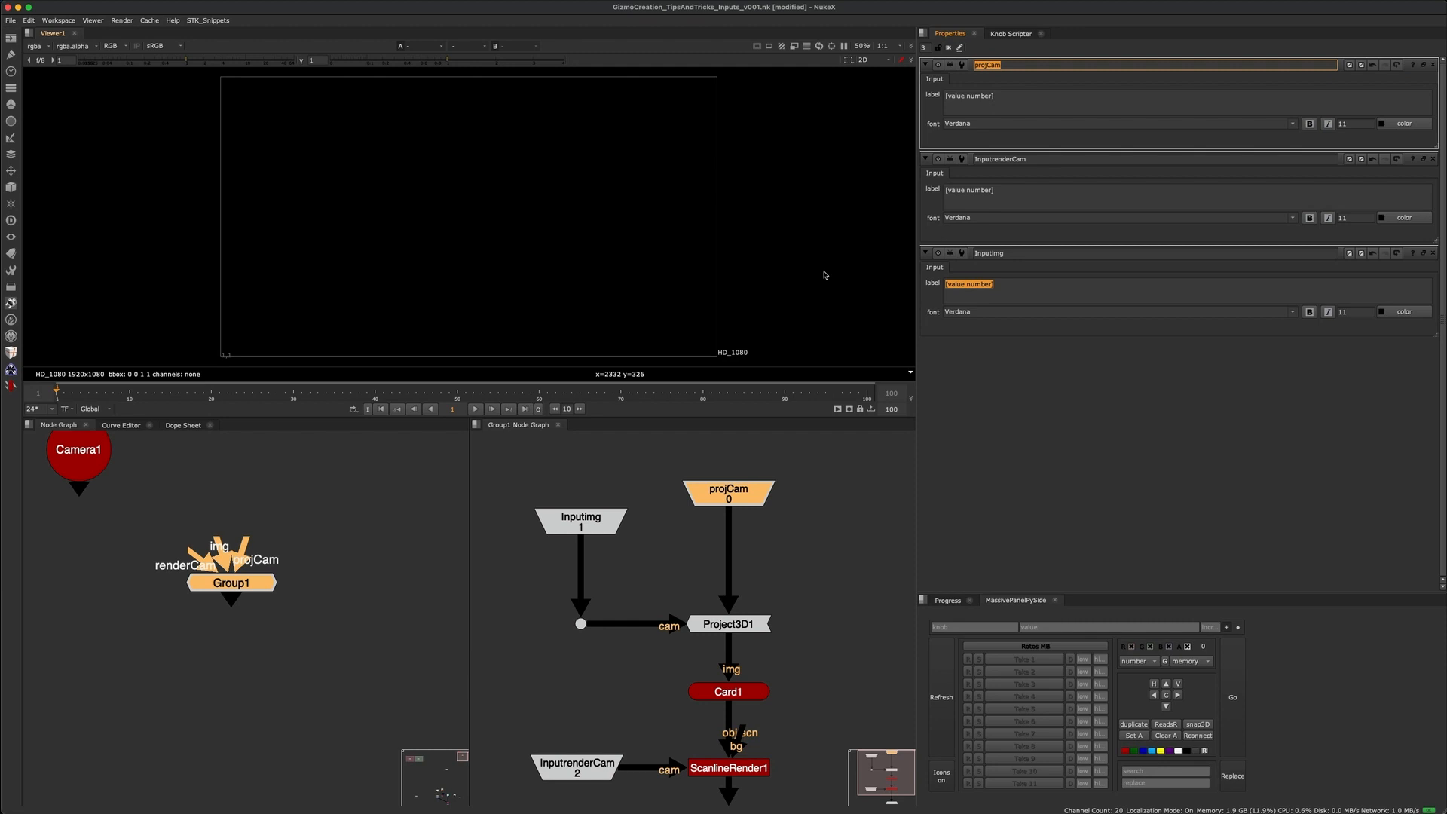
text(InputImg2)
key(Return)
click(602, 528)
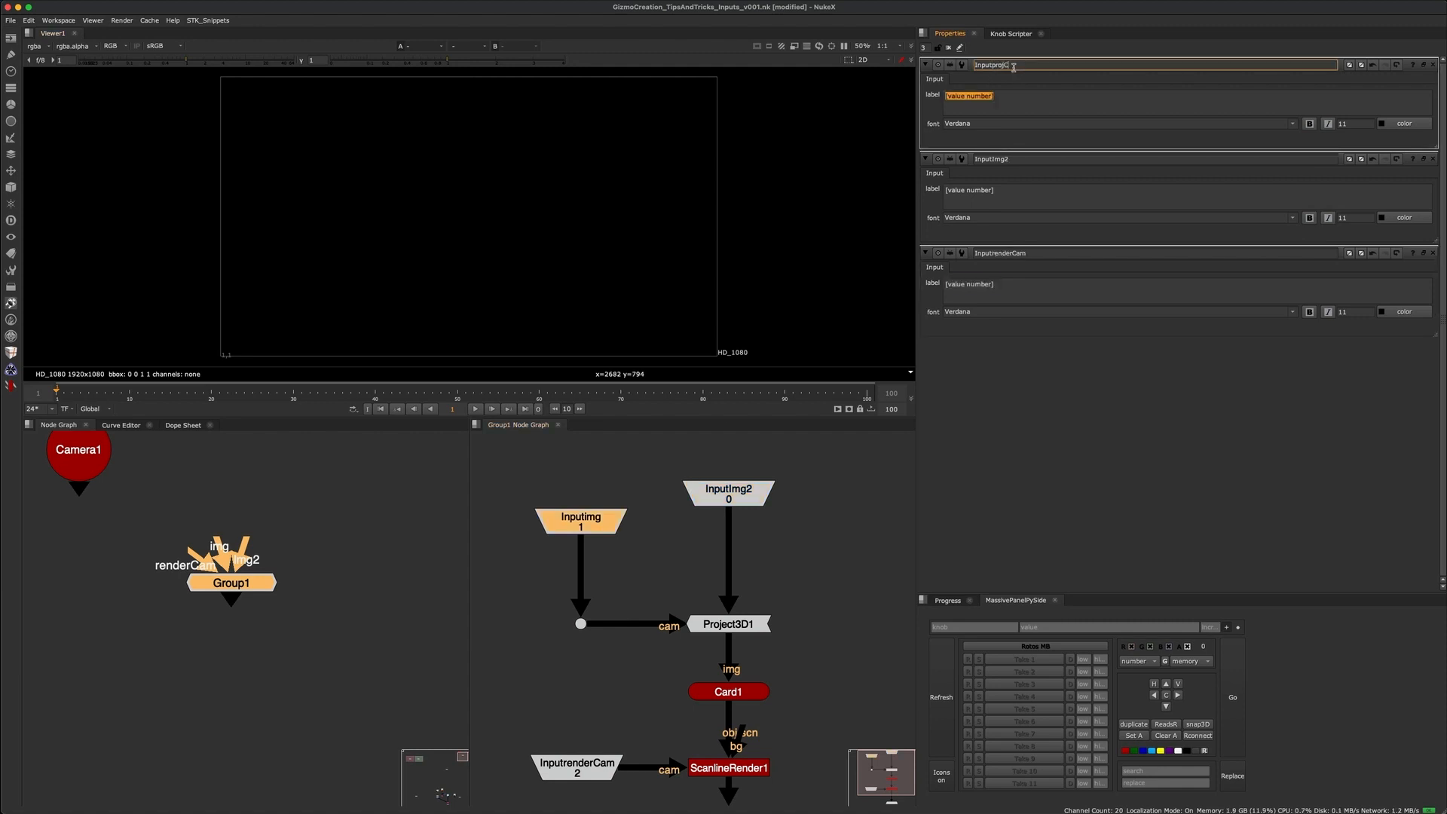
text(am)
key(Return)
- Rename the InputImg2 node as InputImg
click(1019, 158)
key(BackSpace)
click(825, 490)
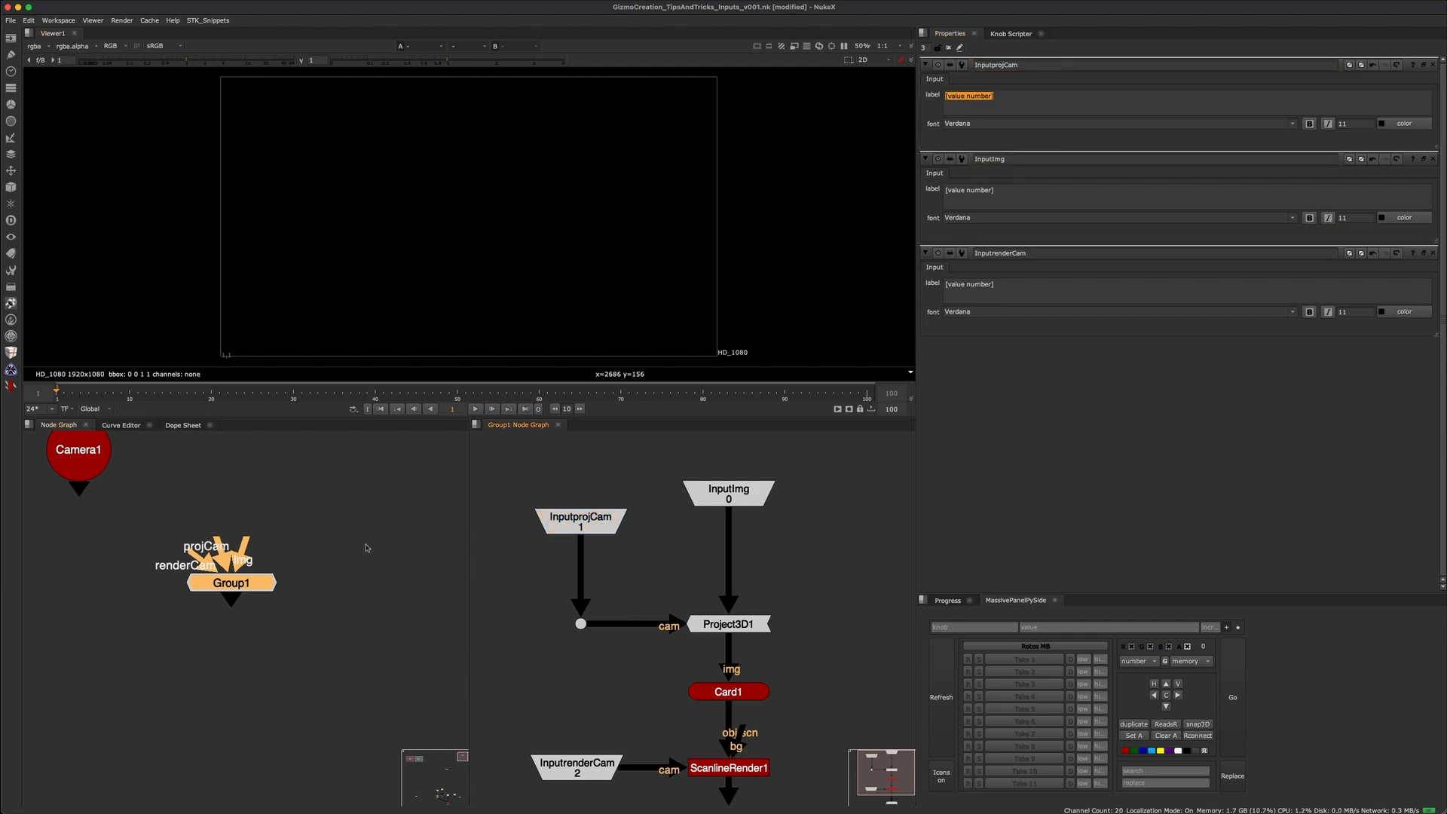
- Adjust the layout of the two swapped inputs, placing InputprojCam slightly lower than InputImg
drag(735, 502, 735, 498)
drag(581, 529, 581, 543)
drag(735, 499, 734, 497)
middle_drag(752, 491, 732, 517)
mouse_move(733, 517)
mouse_down()
mouse_move(732, 497)
mouse_move(733, 511)
mouse_up()
scroll(763, 499, down, 4)
middle_drag(769, 513, 757, 515)
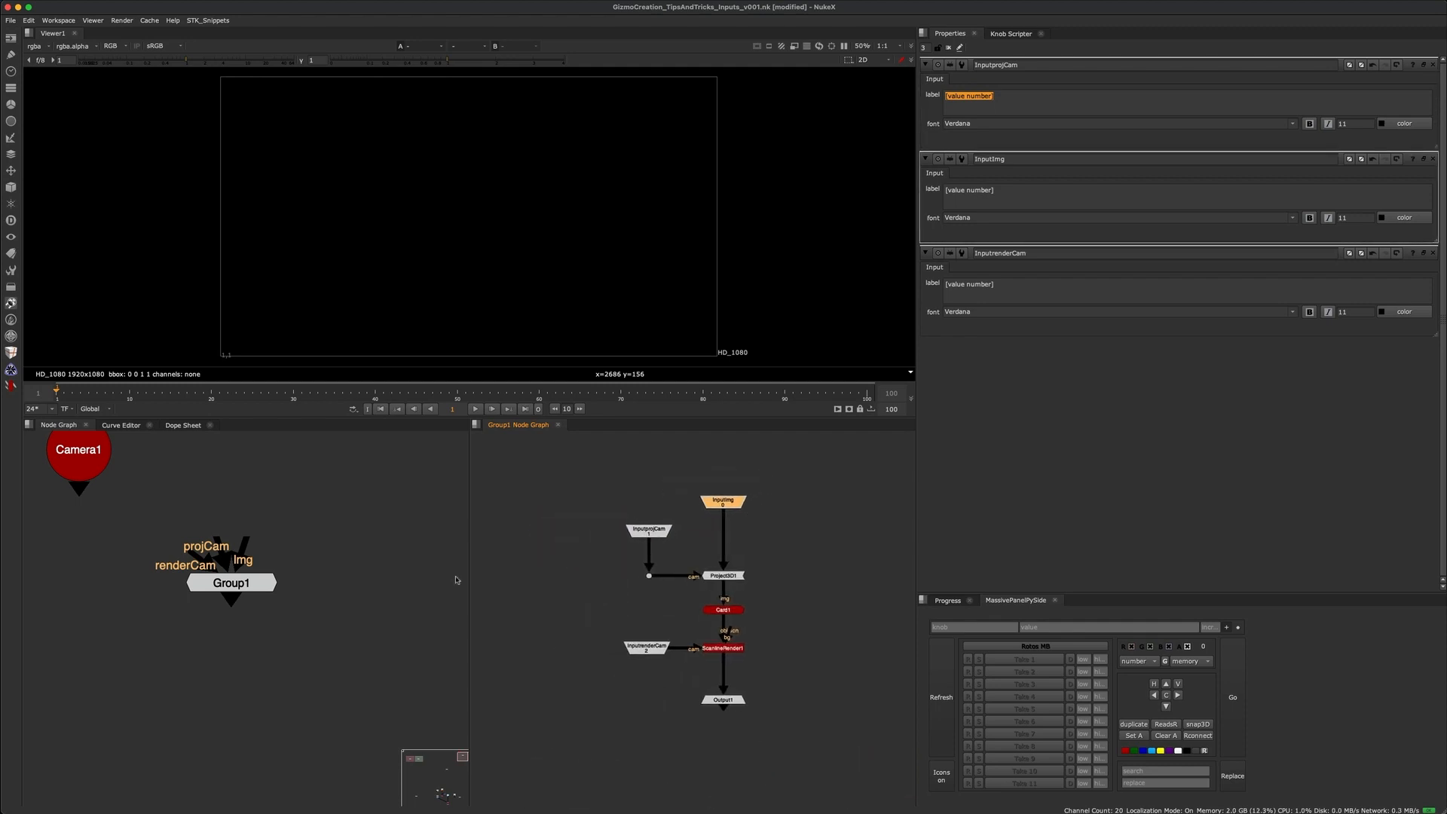
- Toggle Group1's disabled state in the main node graph to check that the Img input is the pass-through
drag(323, 510, 133, 626)
key(d)
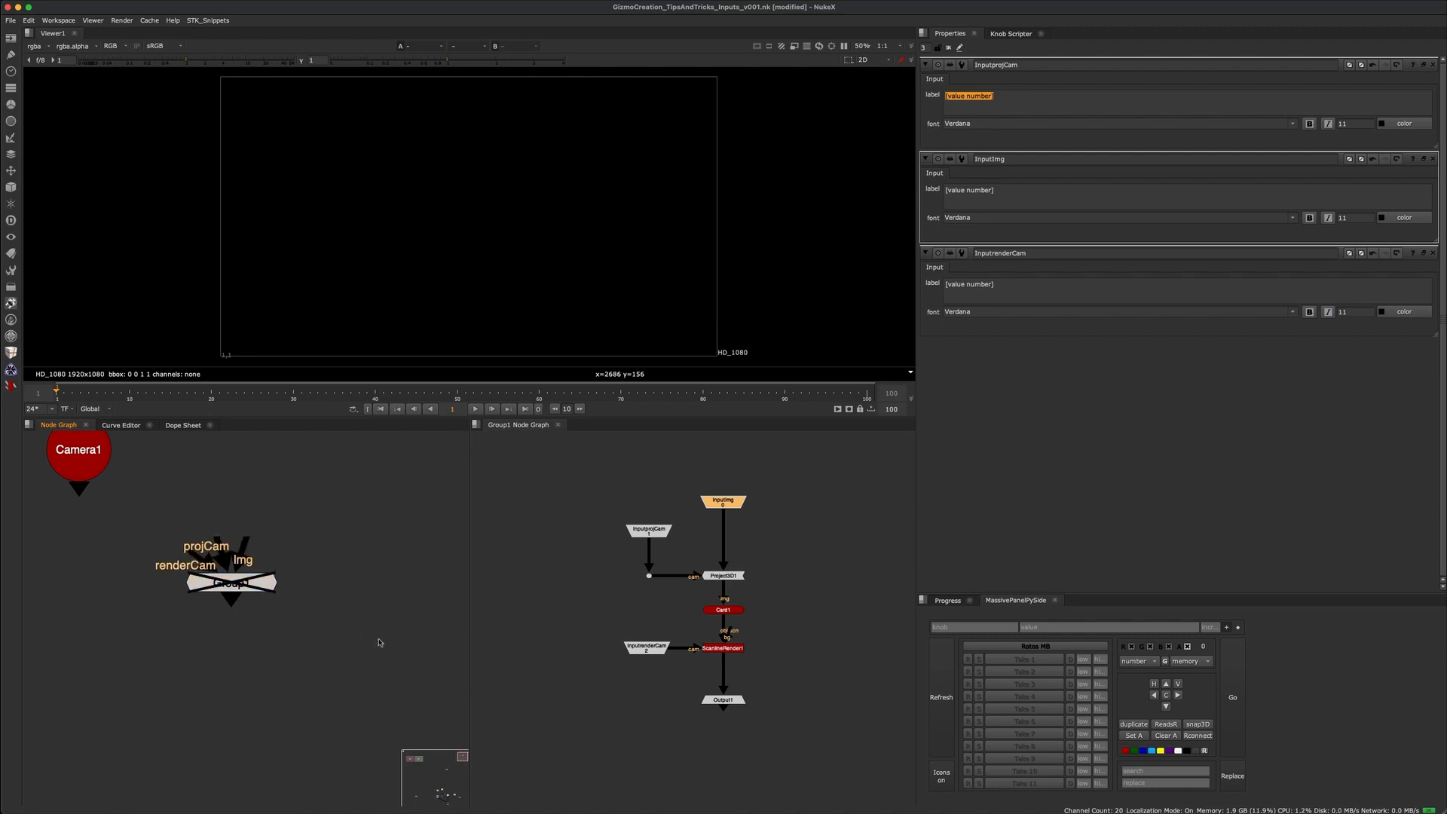
drag(401, 486, 104, 630)
key(d)
key(d)
key(d)
key(d)
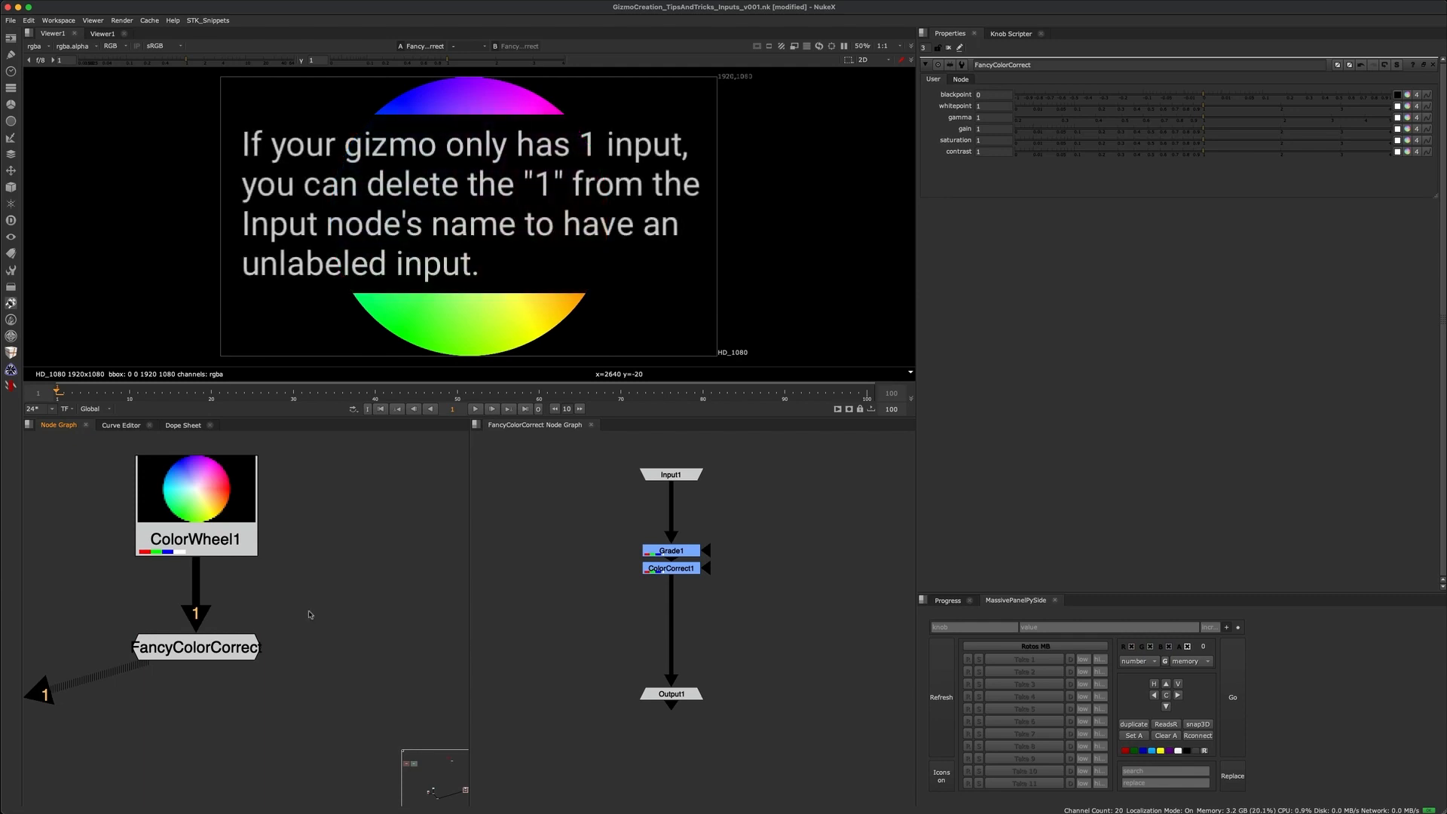
- Rename the Input1 node inside FancyColorCorrect as Input to leave the gizmo's single input arrow unlabeled
drag(359, 582, 62, 708)
click(257, 604)
double_click(679, 476)
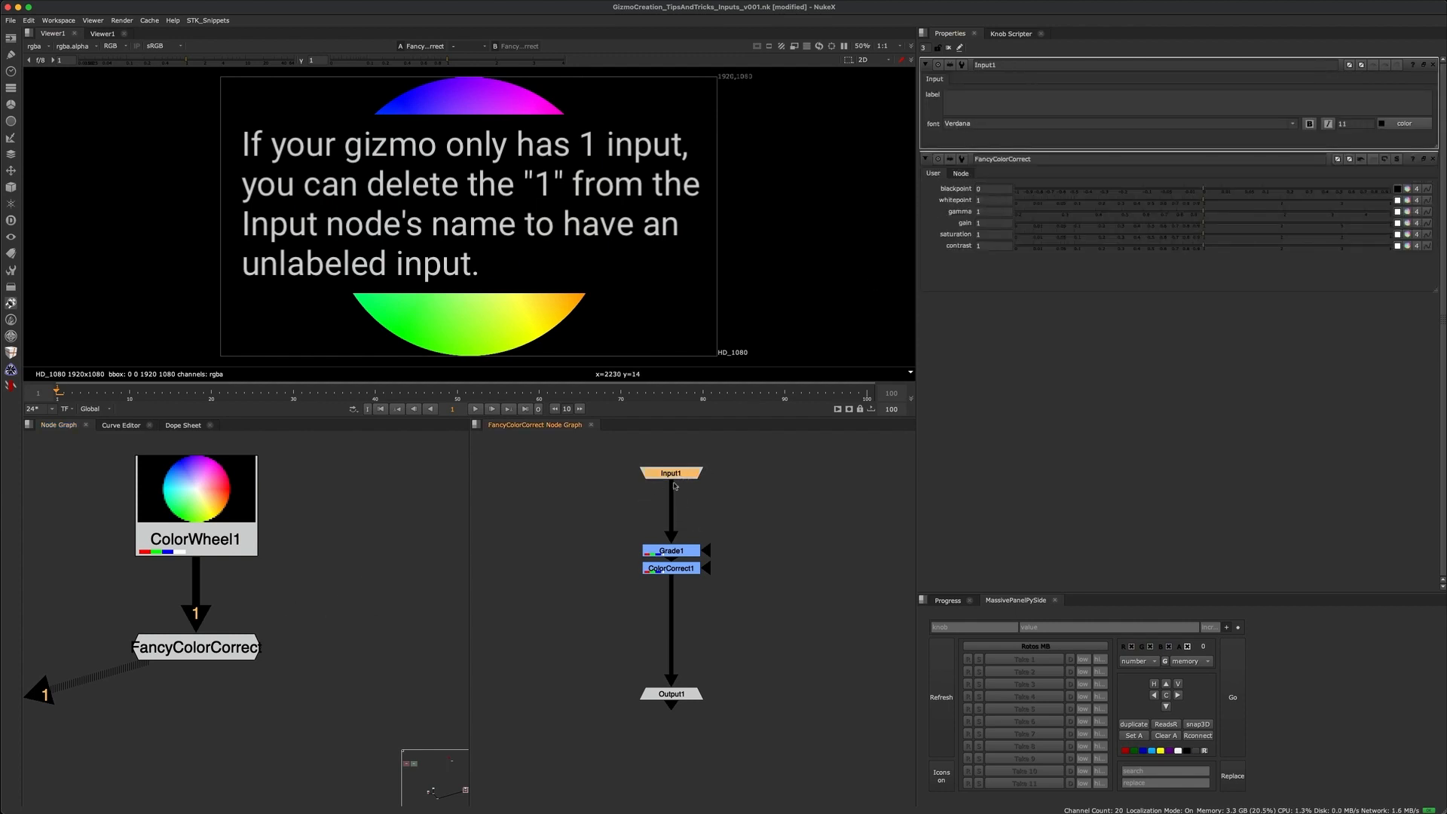
click(1013, 65)
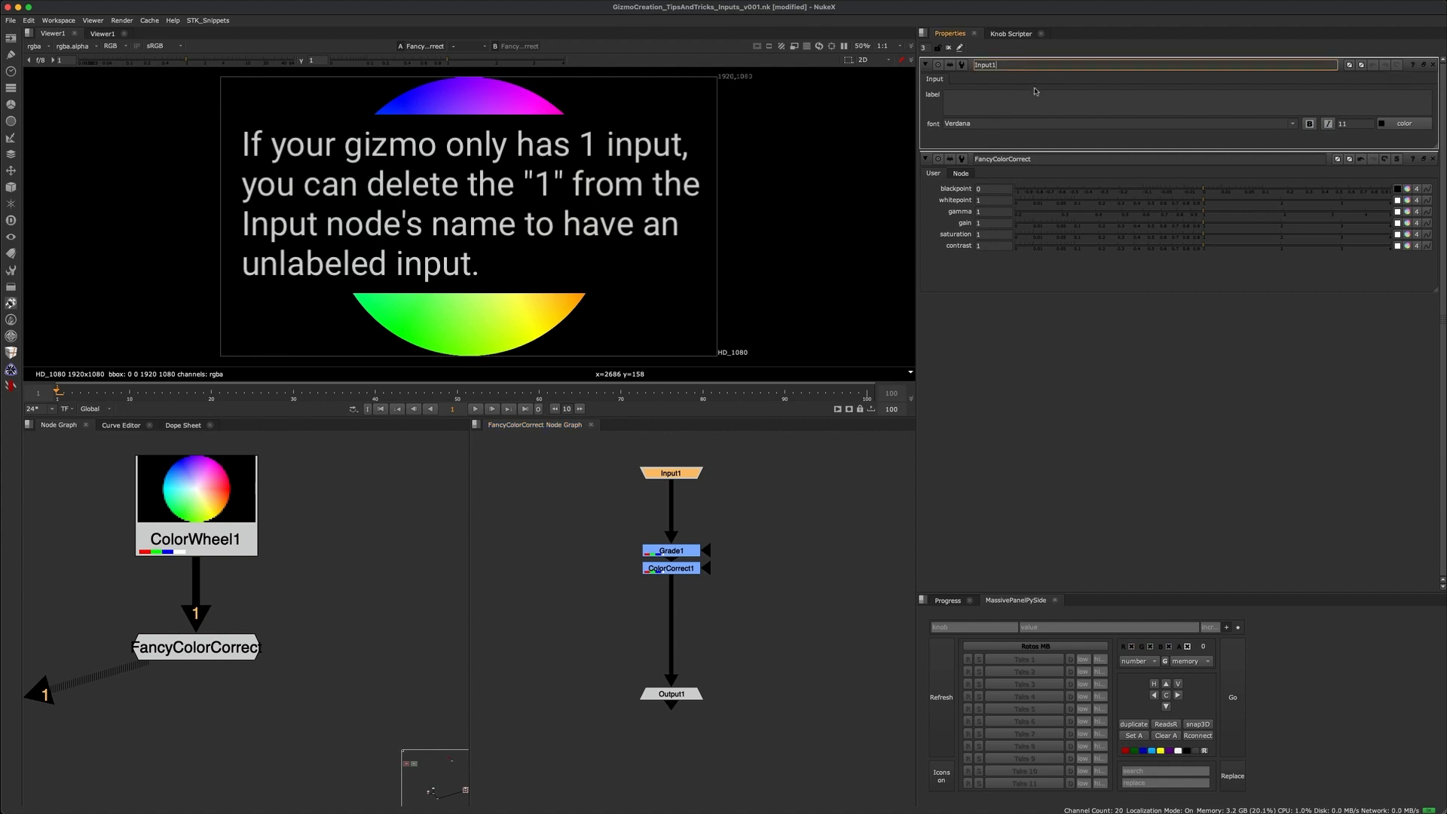
key(BackSpace)
click(351, 569)
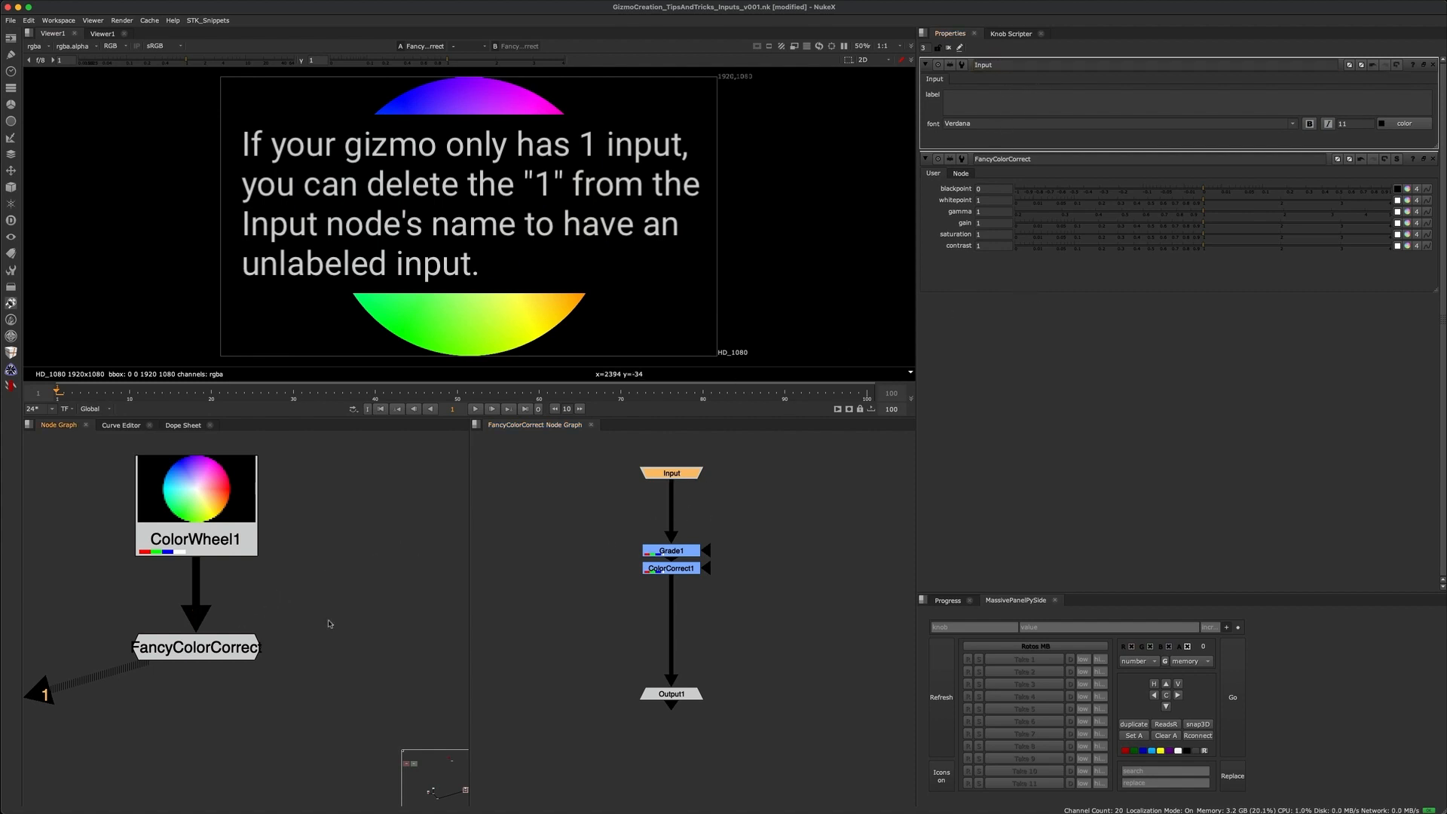
middle_drag(329, 624, 312, 619)
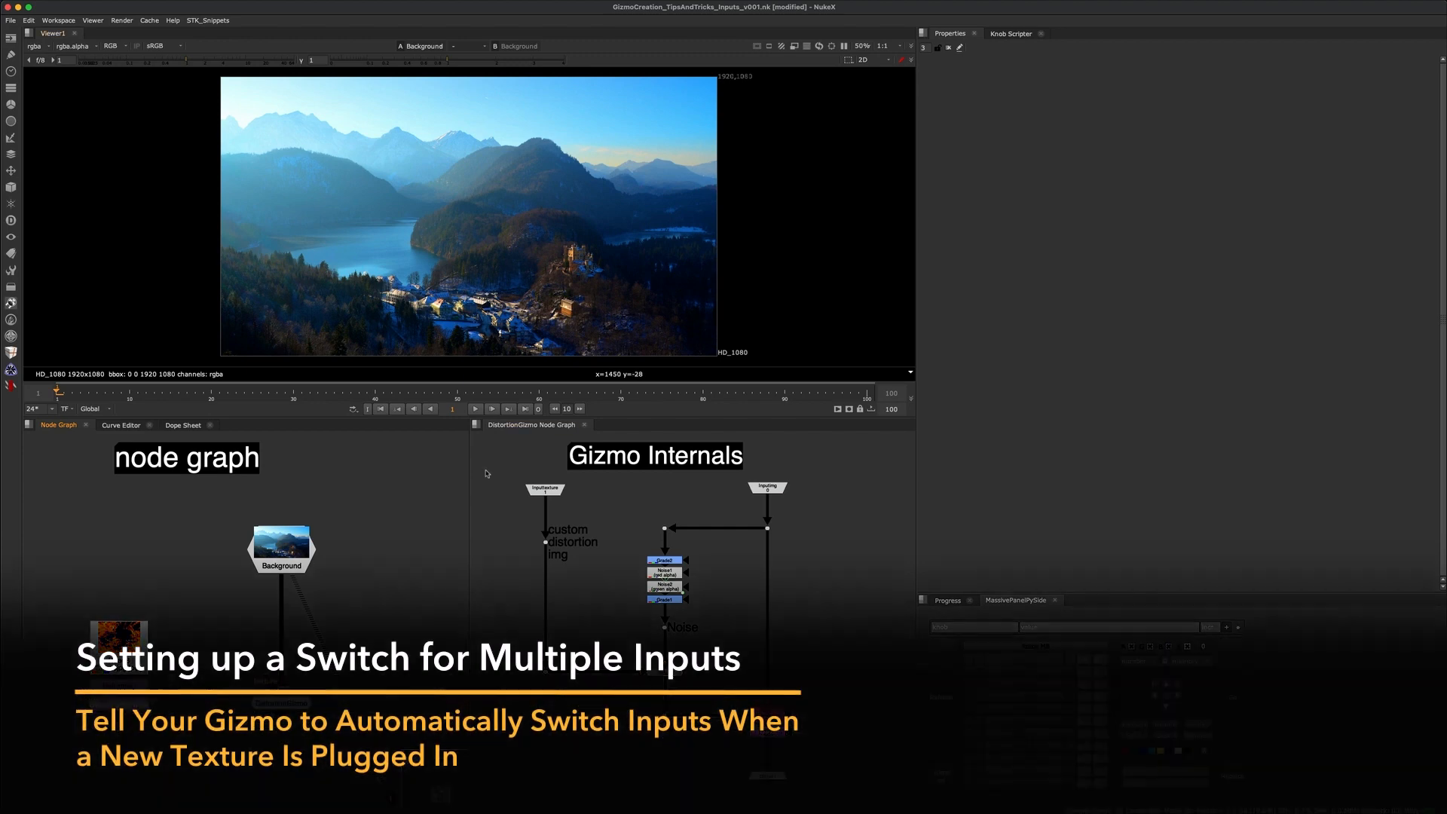
- Review the main node graph and the internal nodes of DistortionGizmo
click(767, 488)
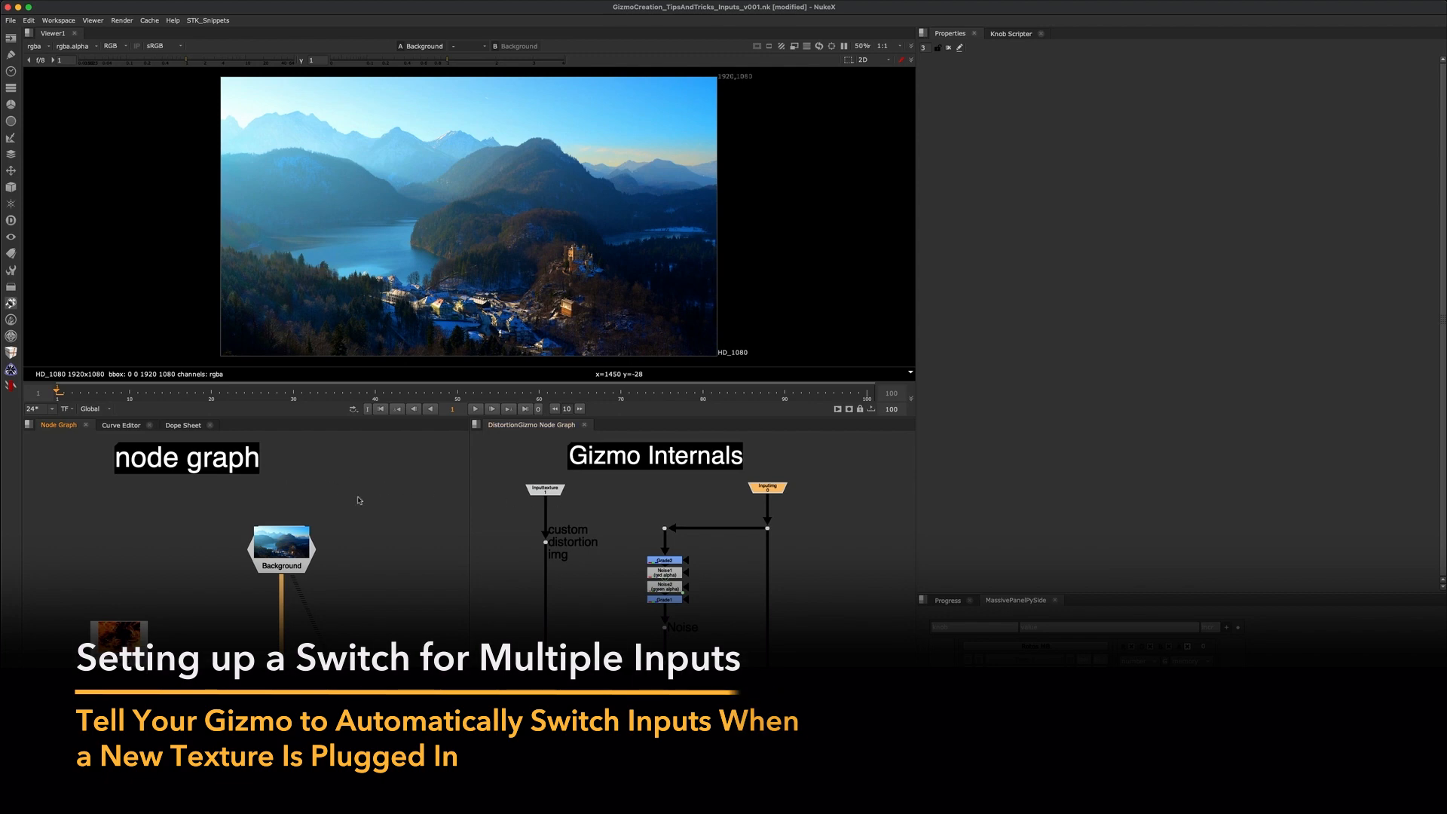
drag(384, 450, 31, 725)
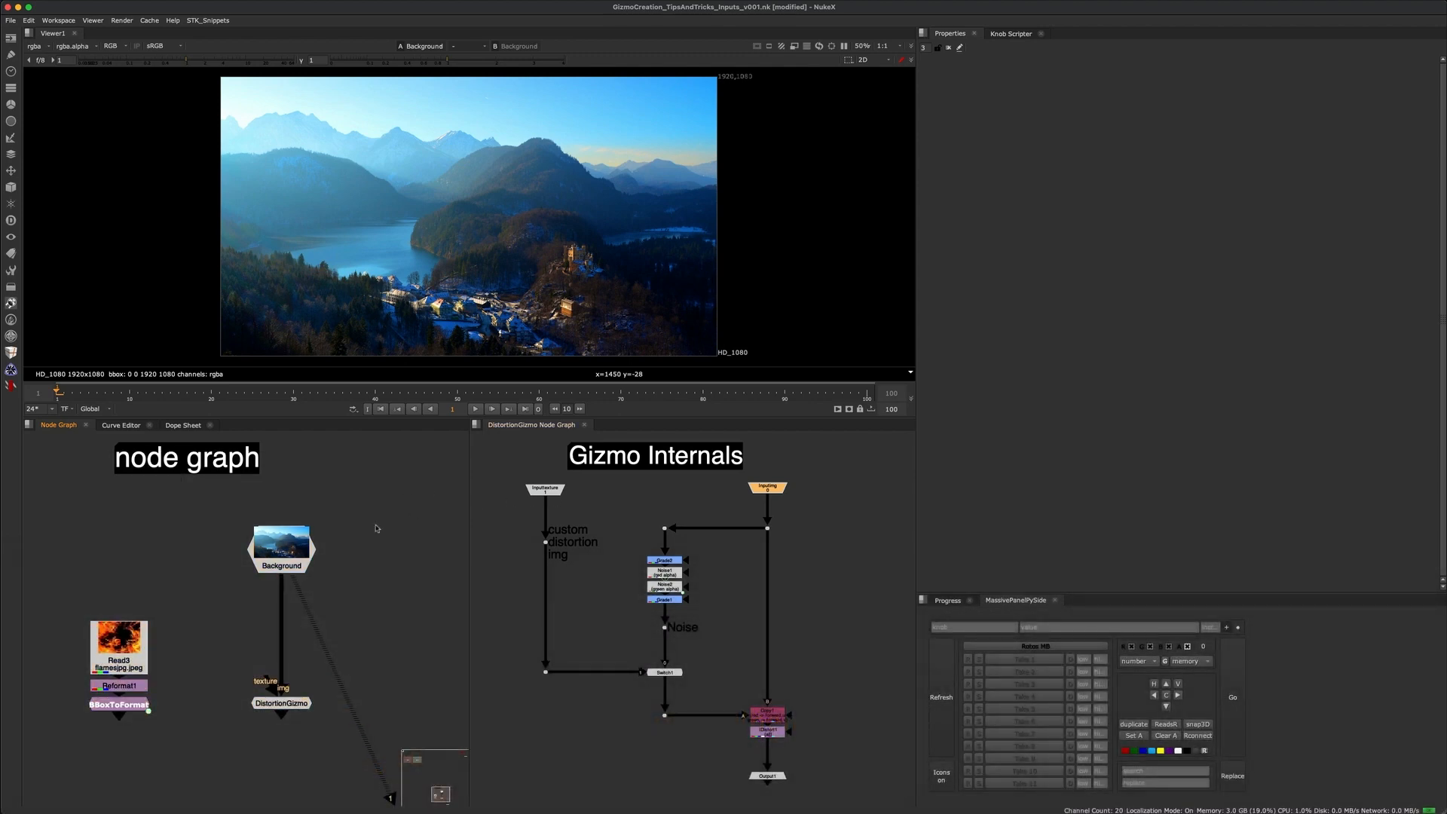
drag(832, 457, 511, 793)
click(829, 550)
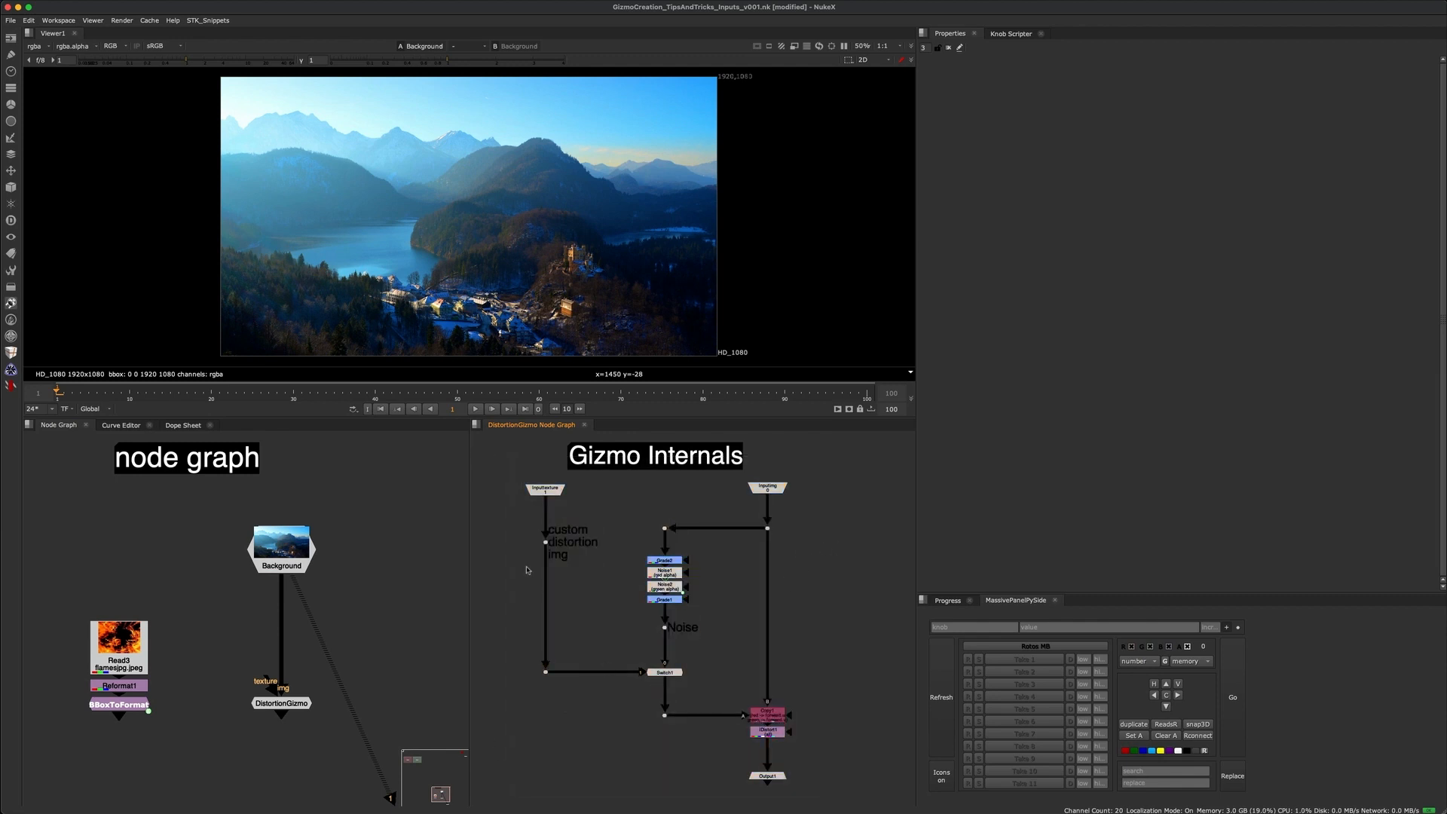
- Display the output of the DistortionGizmo node in the viewer
scroll(273, 717, up, 3)
scroll(353, 674, down, 3)
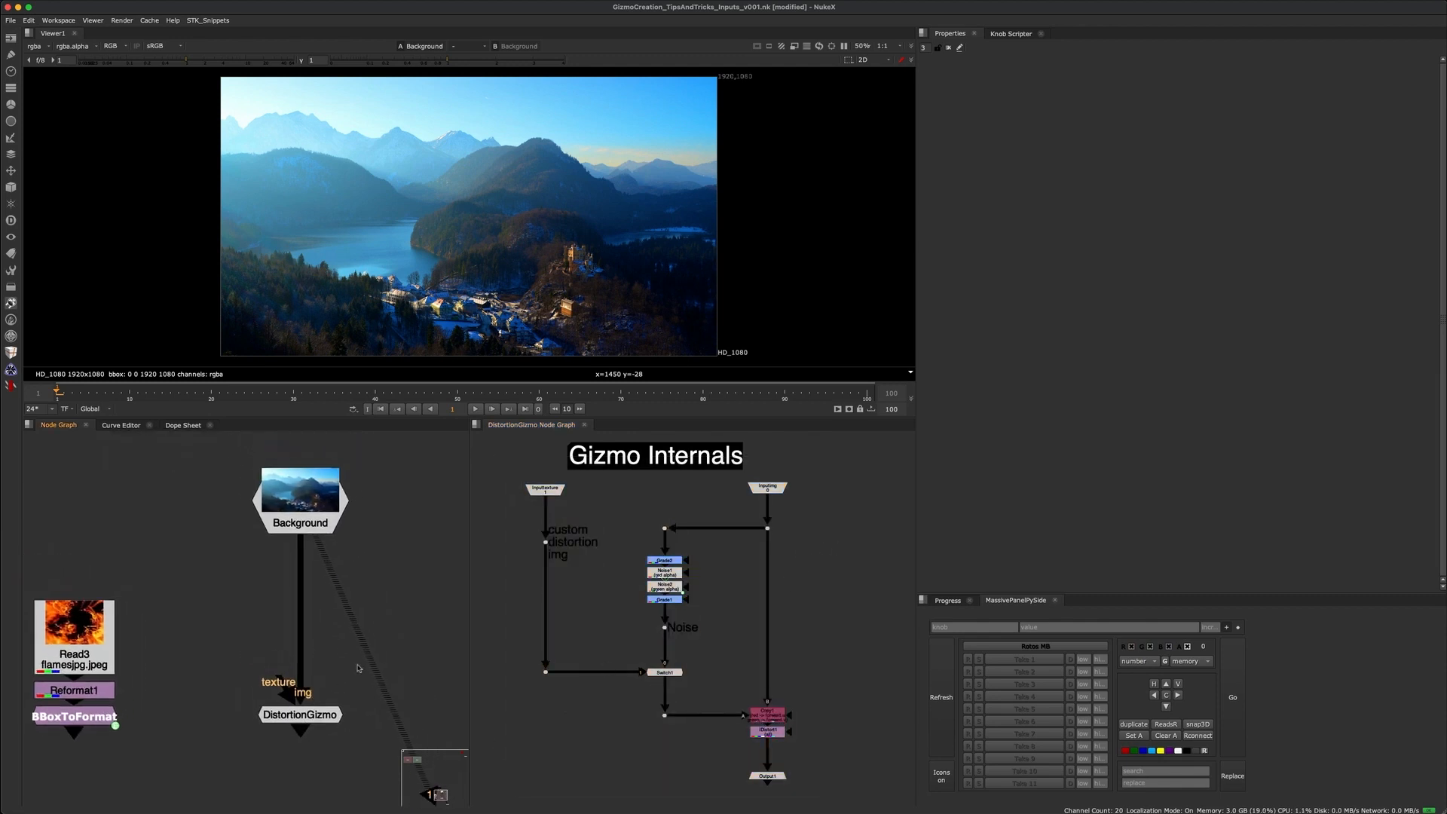
scroll(352, 674, up, 1)
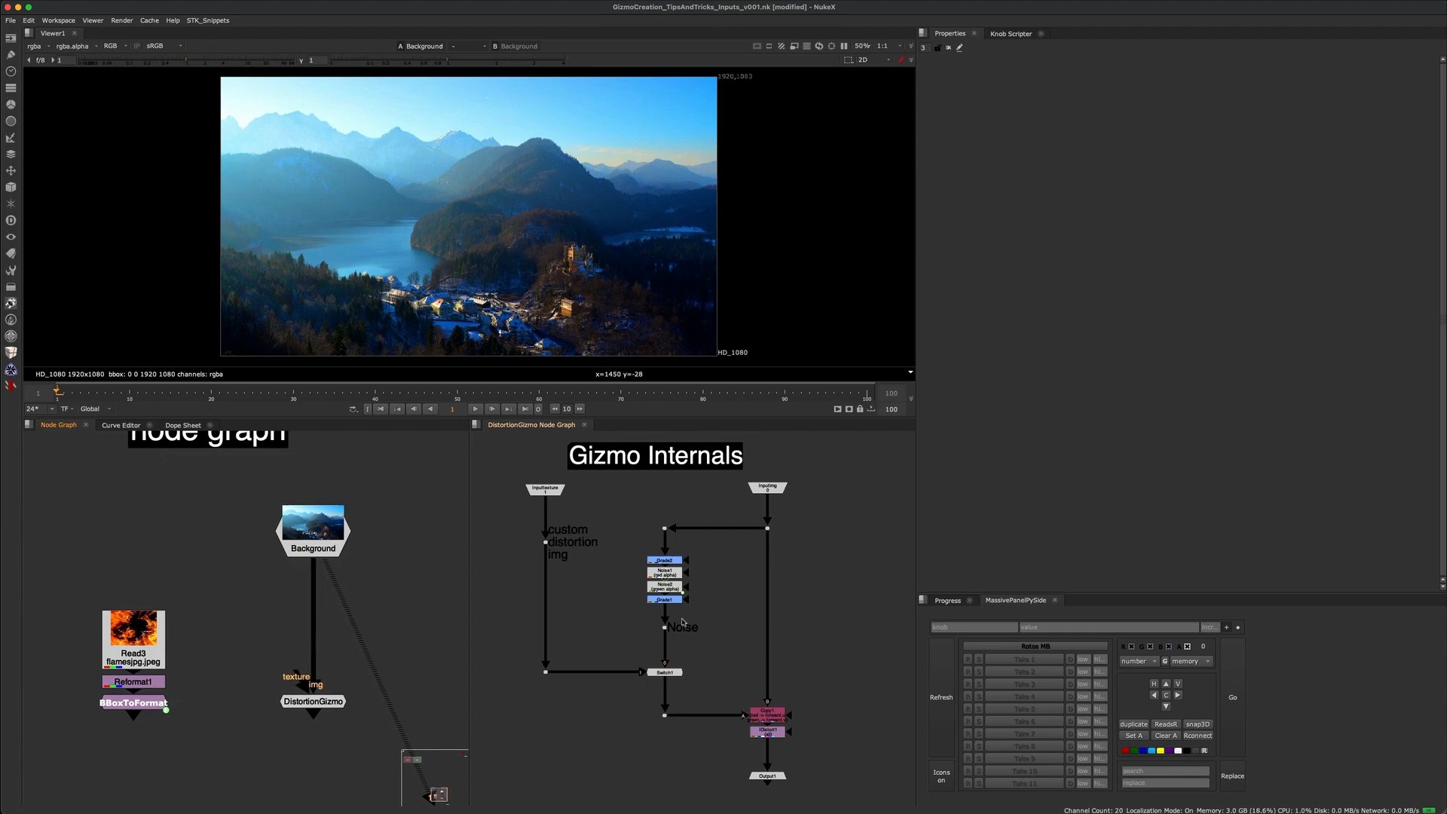
drag(378, 641, 276, 736)
key(1)
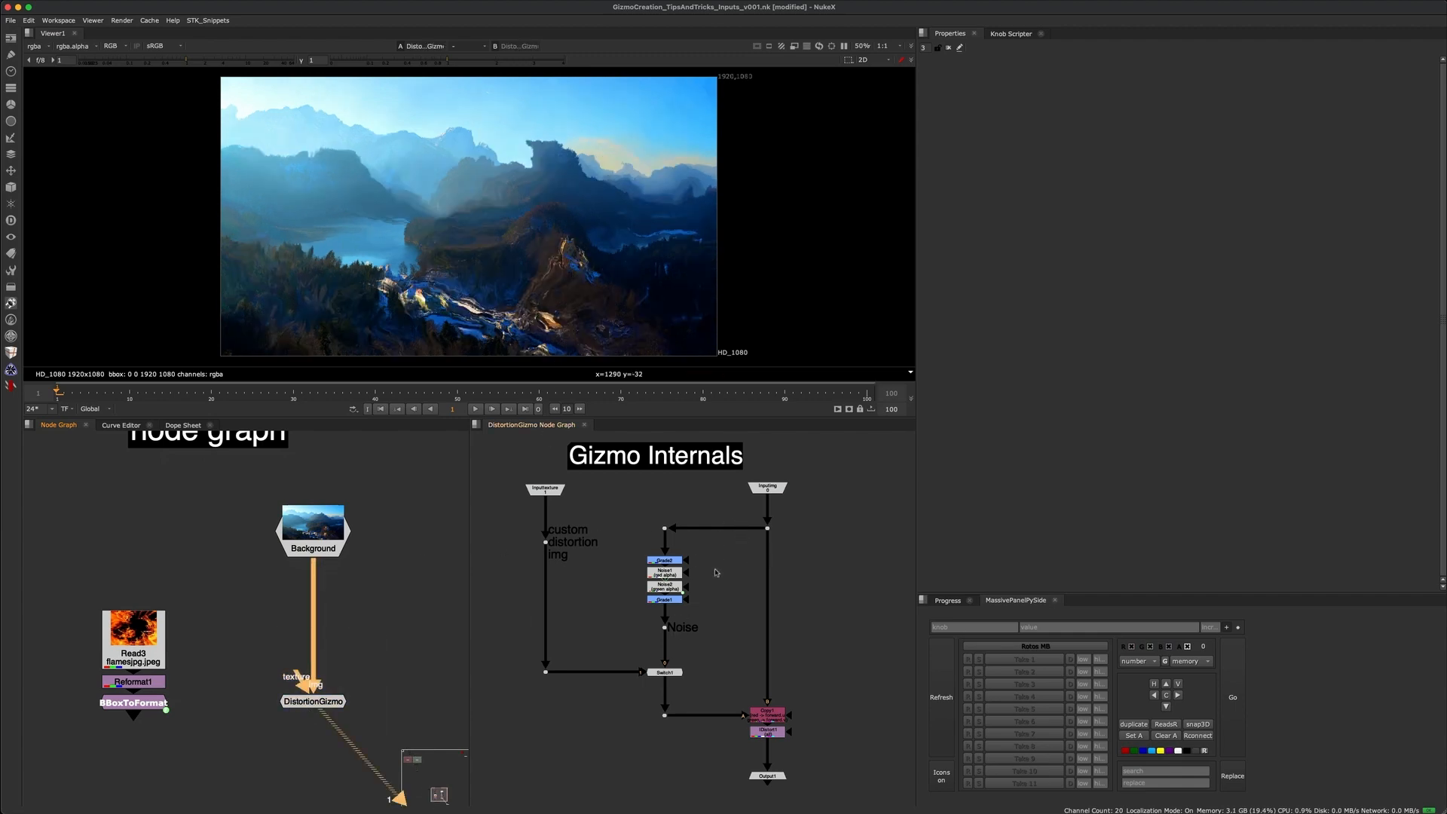
- View the noise pattern at Grade1 inside DistortionGizmo and move the new Viewer1 node off the noise branch
scroll(716, 573, up, 2)
click(633, 606)
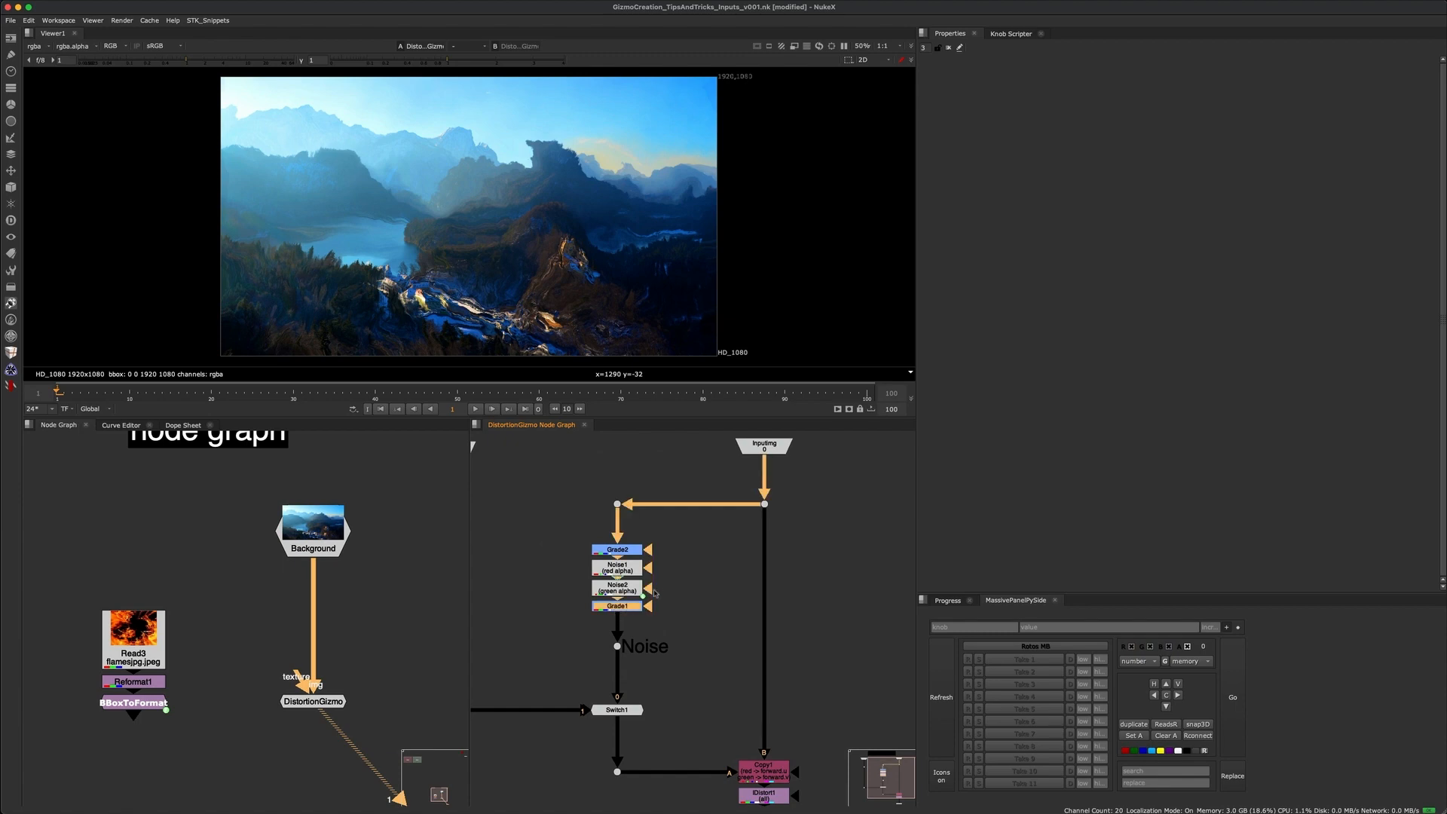
key(1)
middle_drag(625, 621, 636, 615)
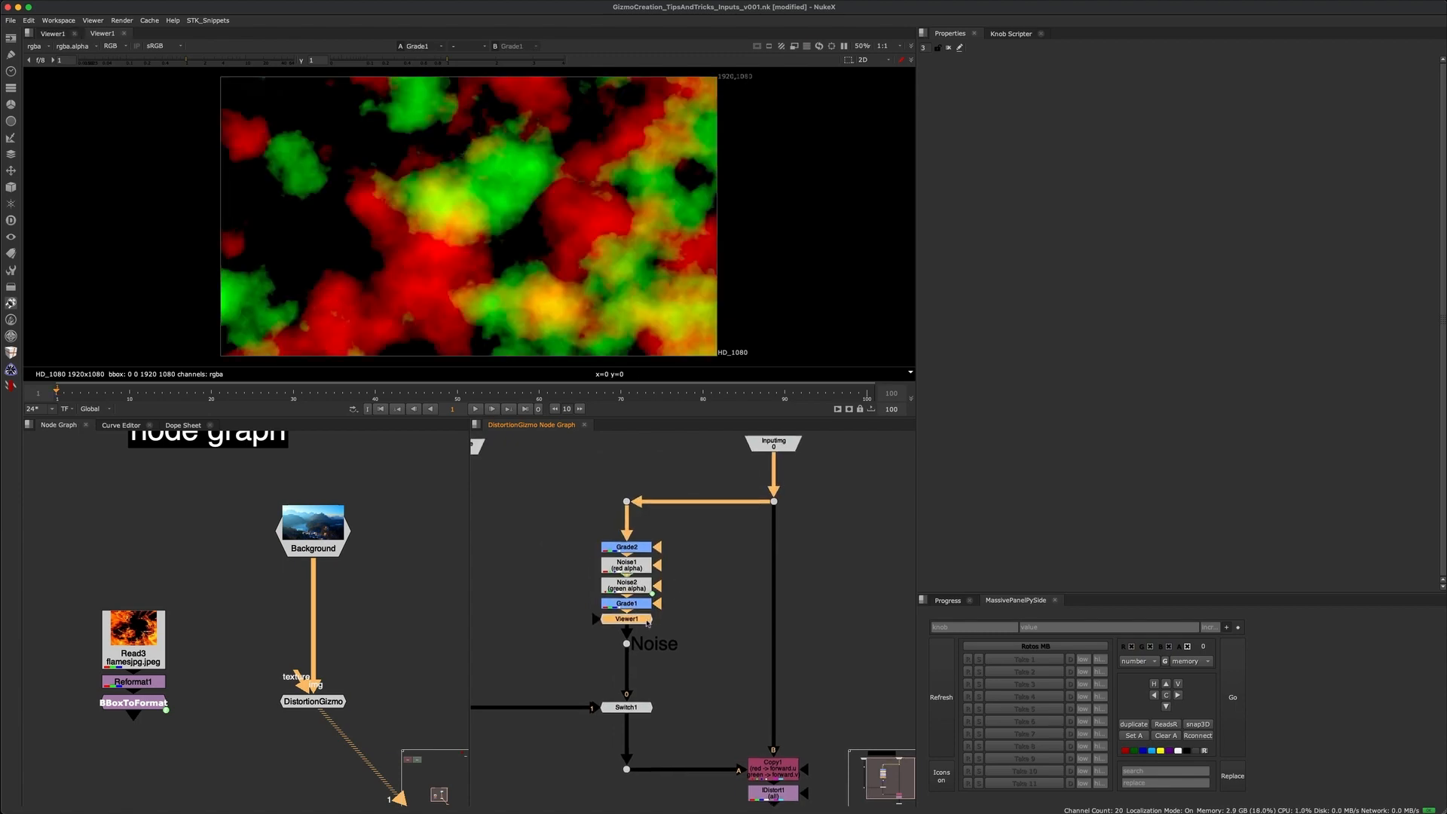
drag(641, 620, 714, 663)
click(718, 600)
scroll(699, 666, down, 2)
middle_drag(699, 666, 675, 601)
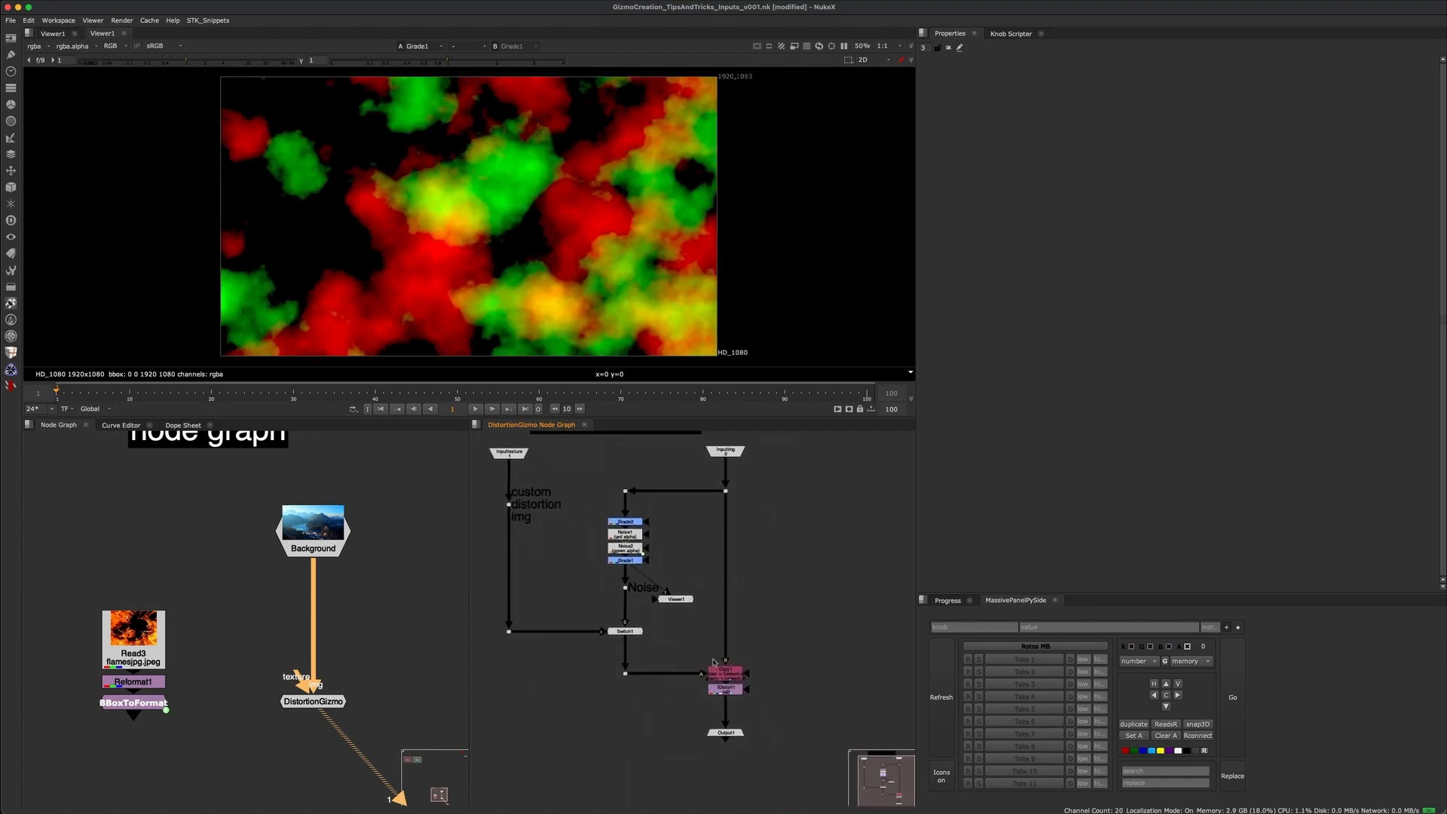
- View the distorted result at the IDistort1 node inside DistortionGizmo
scroll(709, 725, up, 2)
middle_drag(760, 675, 744, 643)
scroll(739, 649, up, 3)
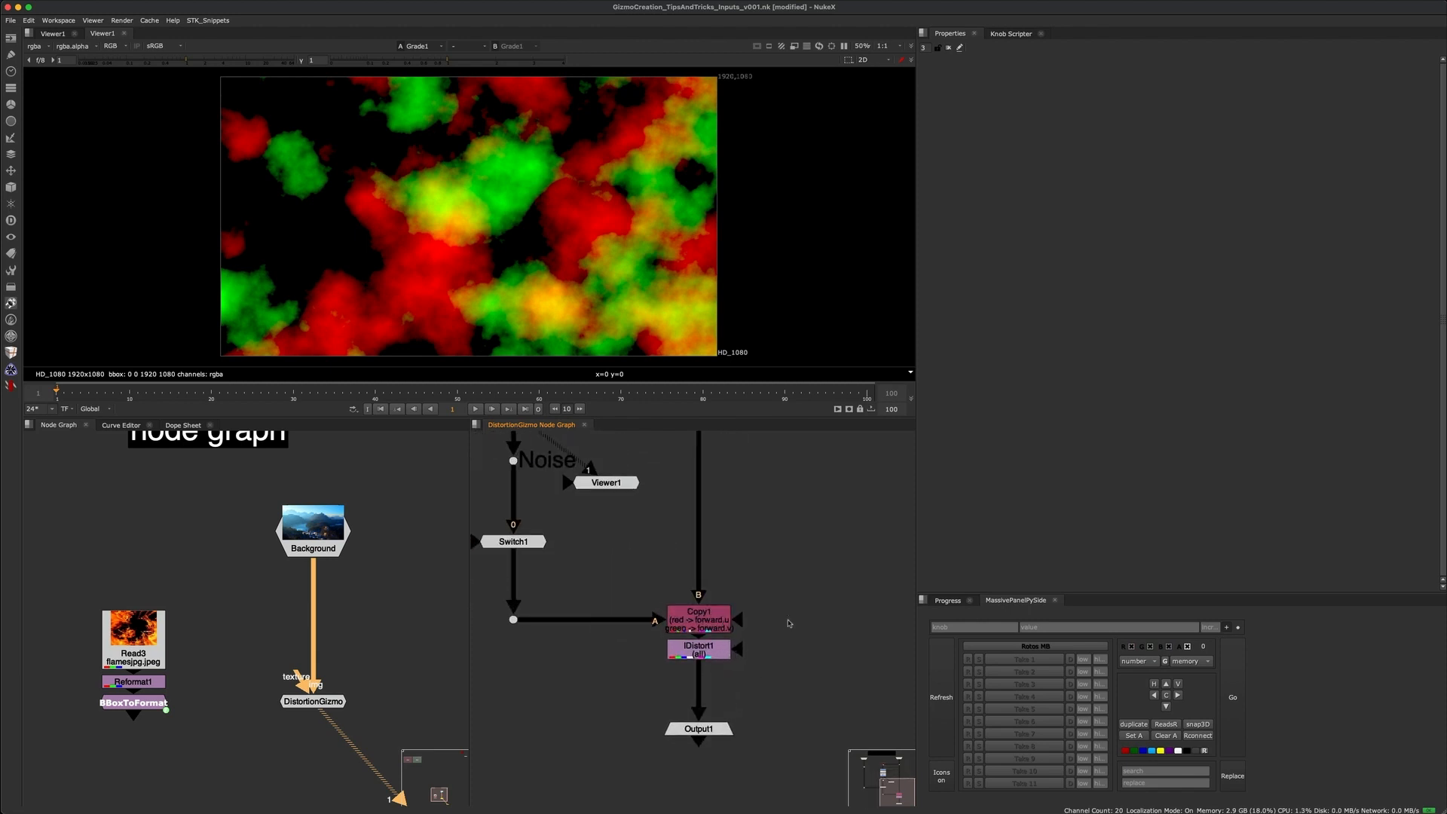
drag(788, 623, 615, 688)
key(1)
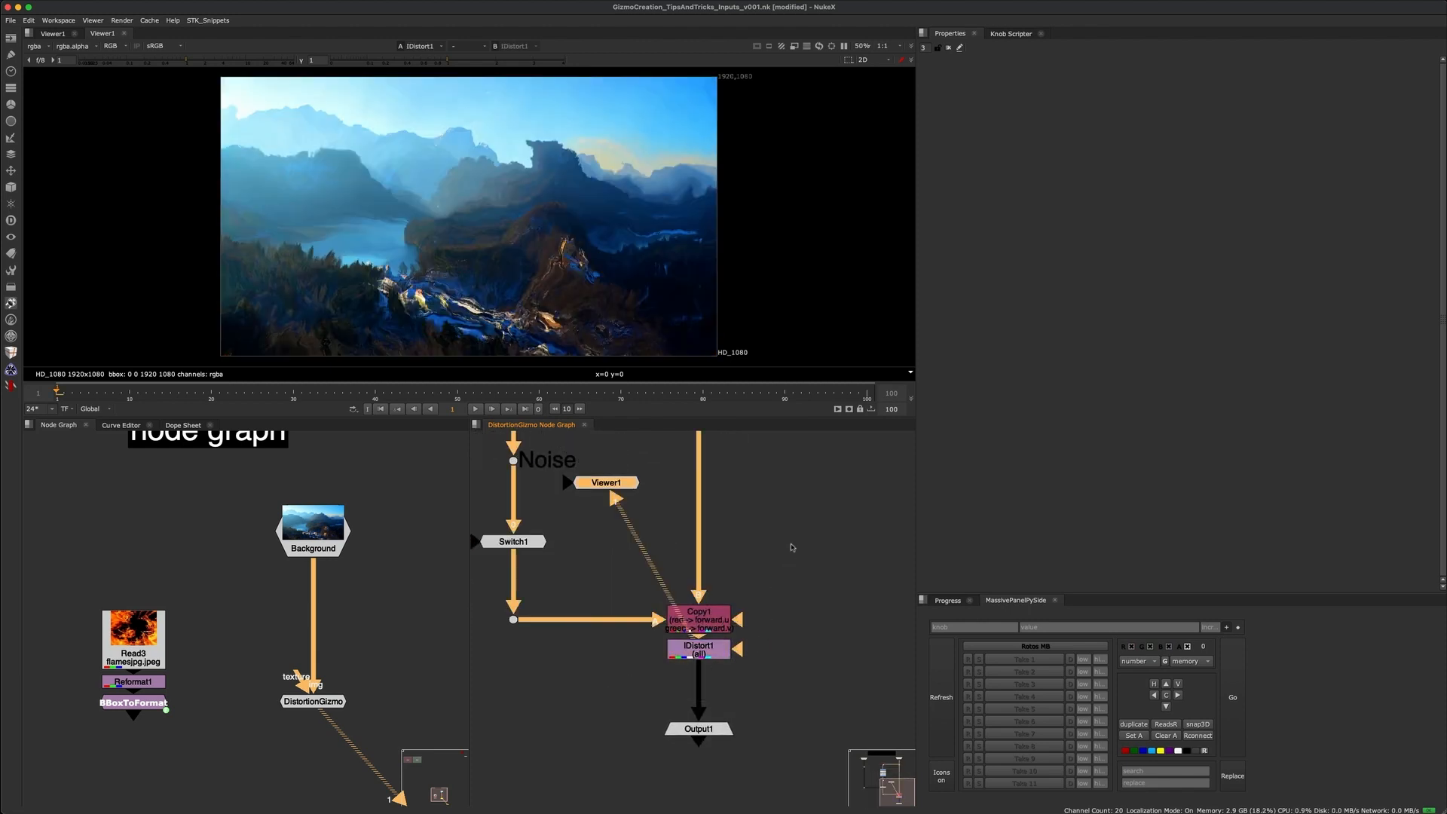
- Move the internal Viewer1 node down beside IDistort1 and compare the Background with the DistortionGizmo output in the main viewer
drag(606, 482, 575, 700)
scroll(321, 611, down, 2)
key(2)
key(1)
key(2)
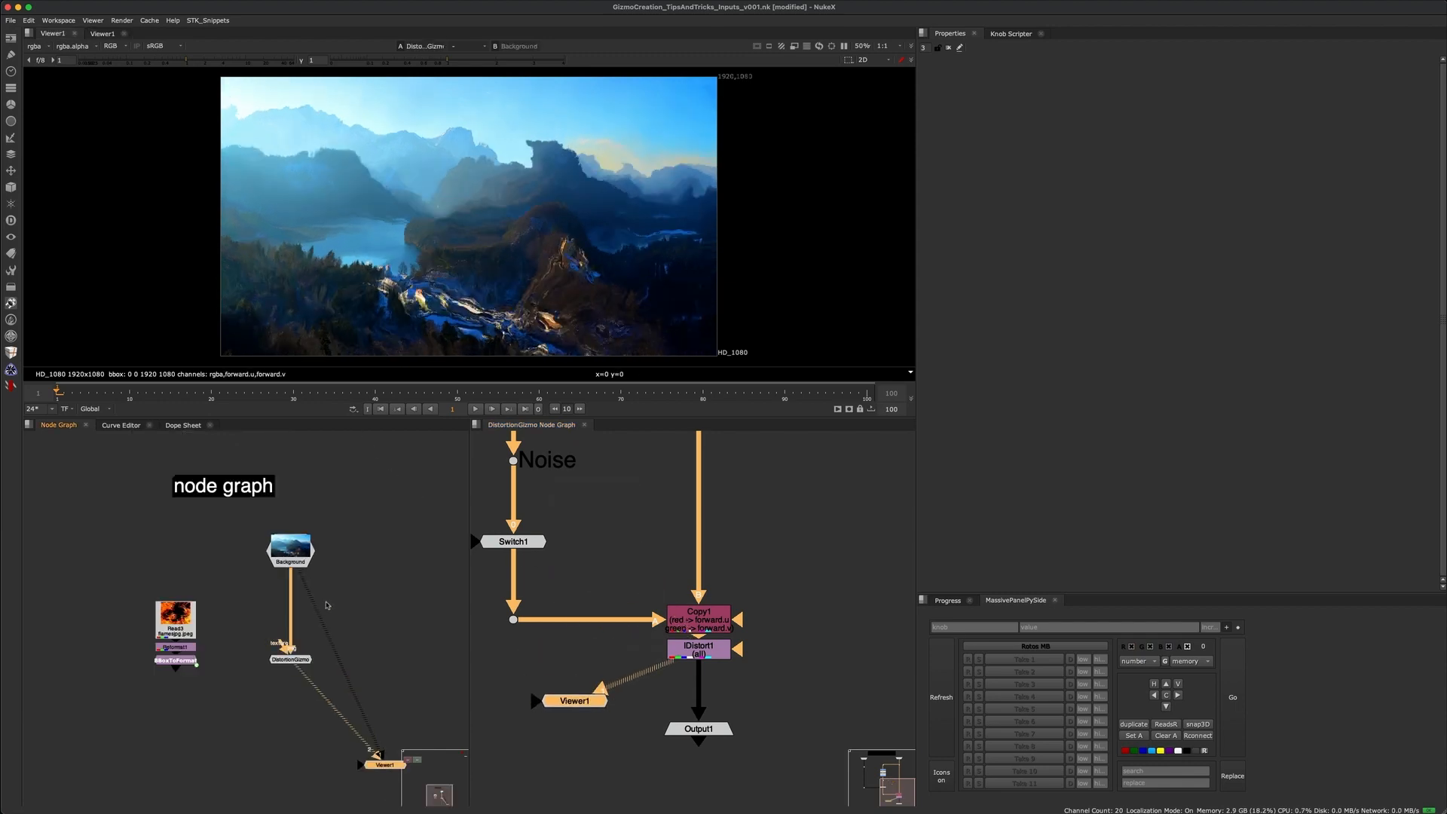
key(1)
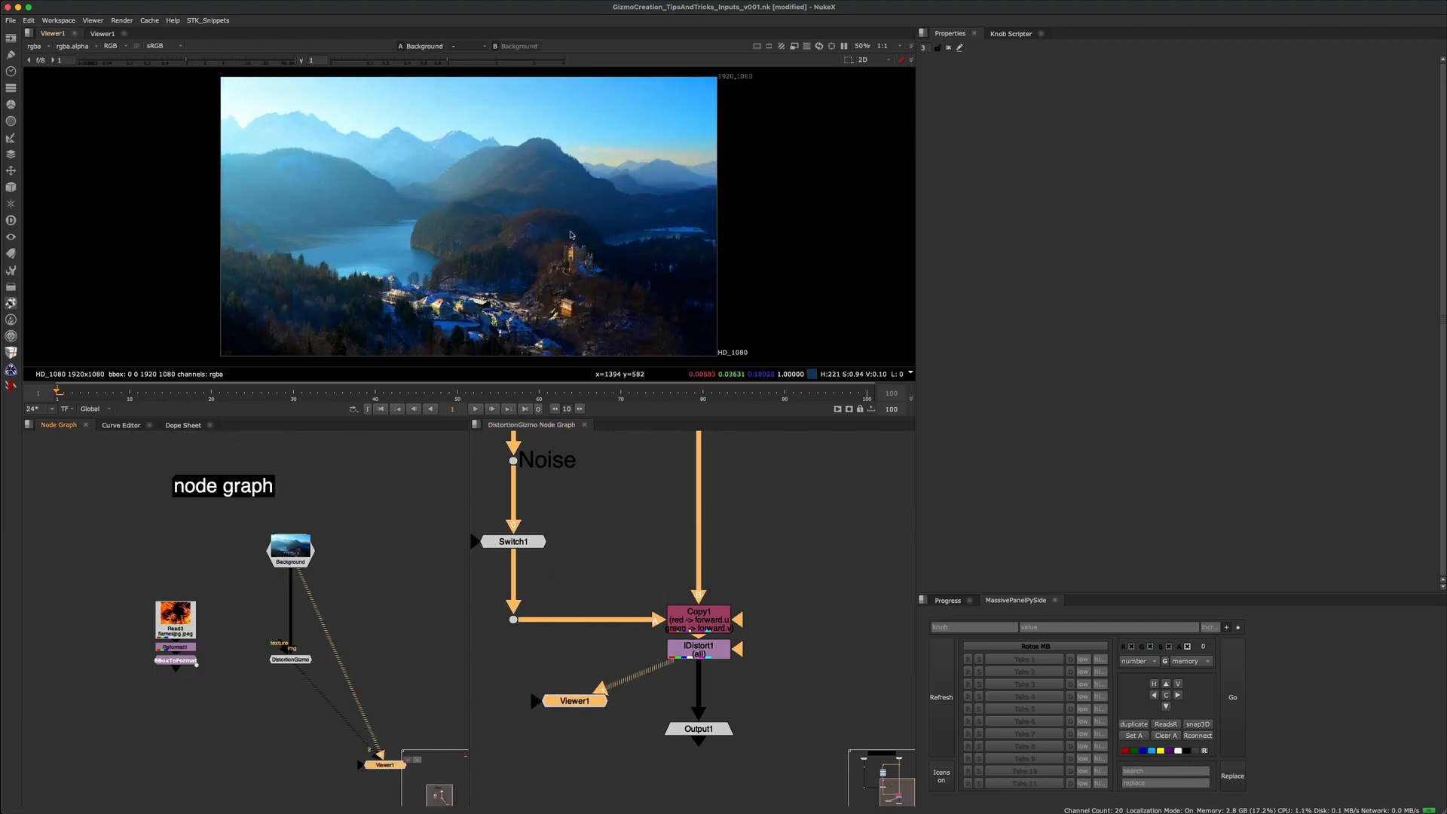
- Display the DistortionGizmo output in the viewer and set the gizmo's noise x/ysize to 435
key(2)
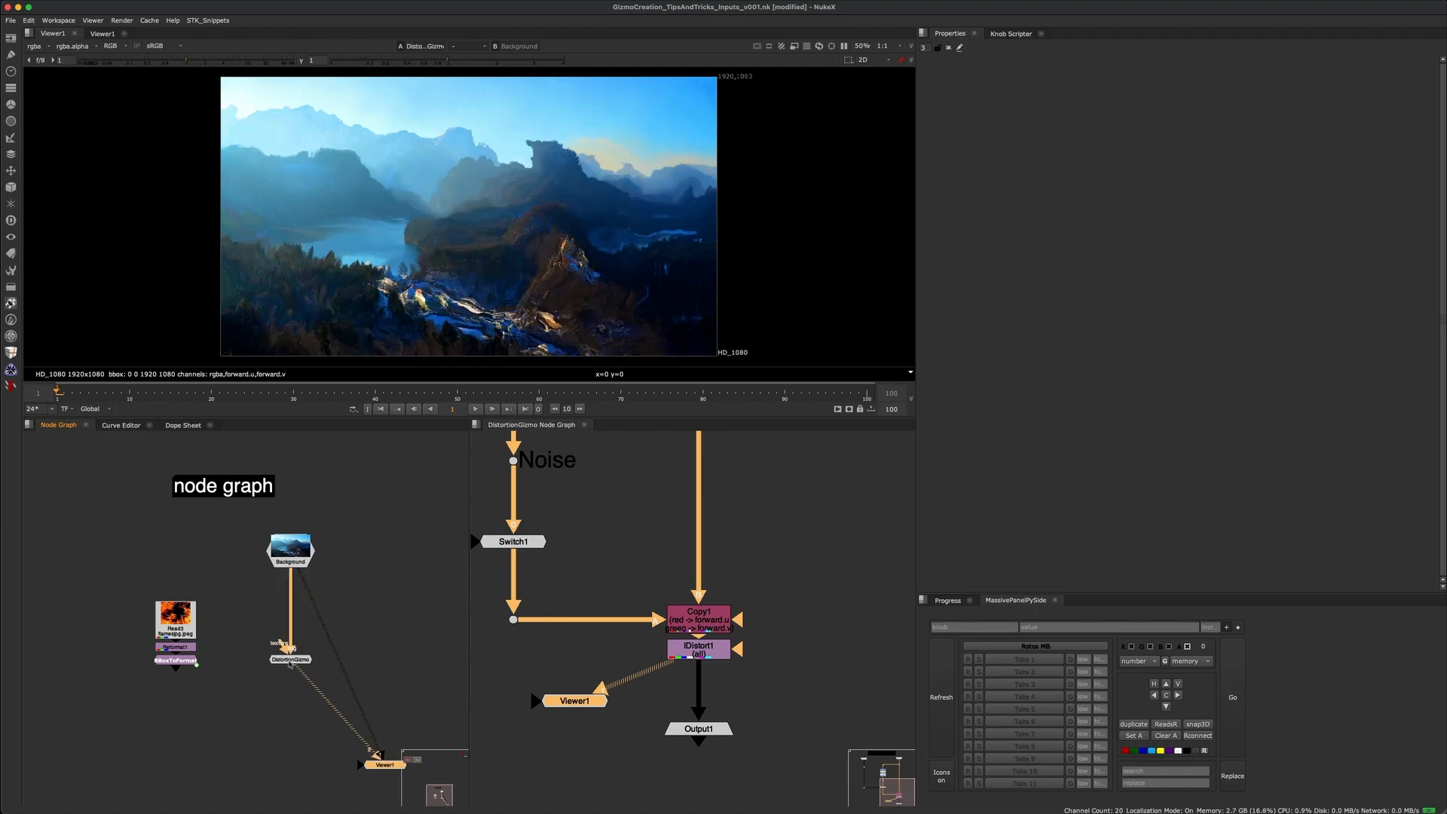
double_click(298, 658)
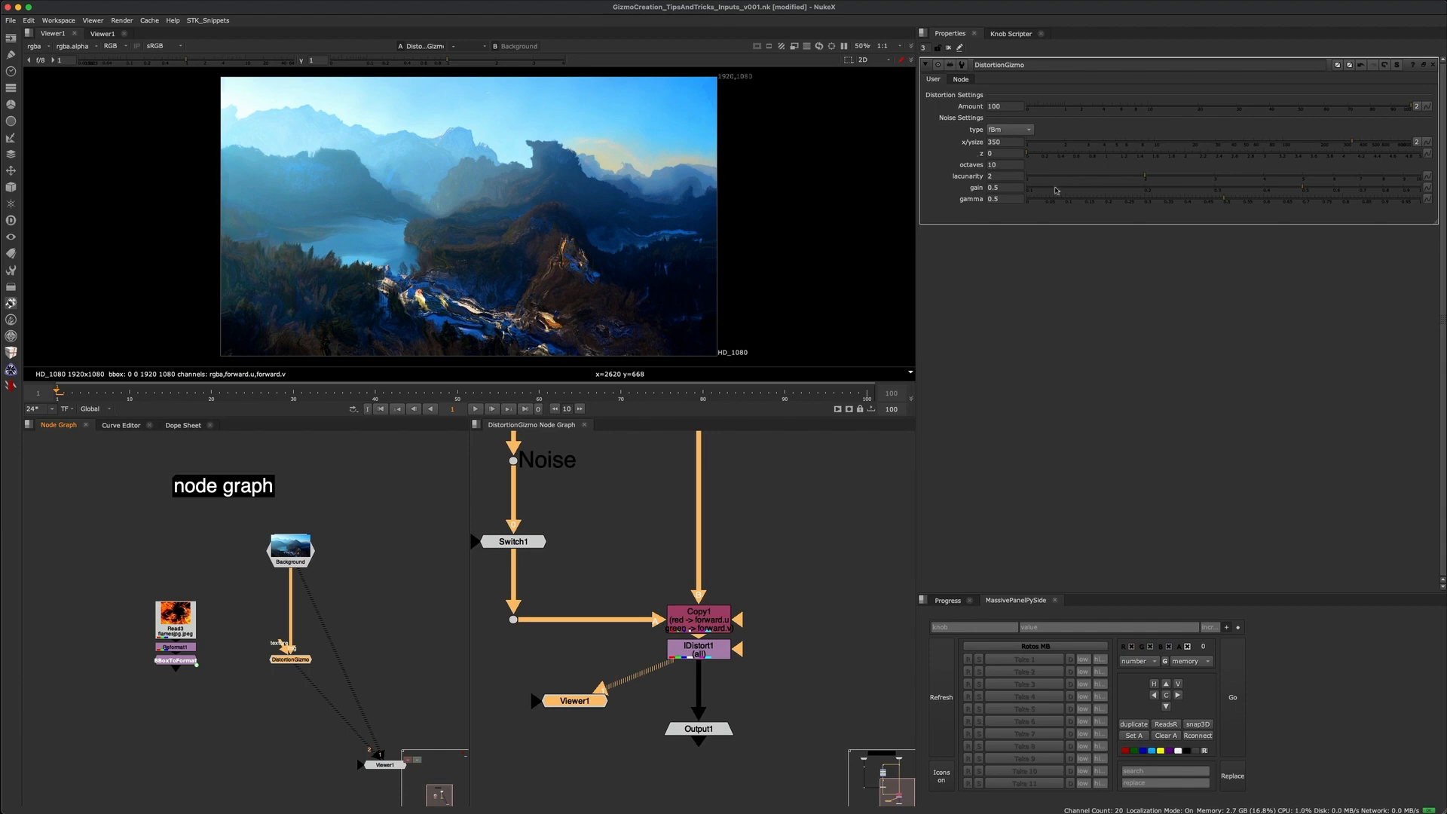
mouse_move(1339, 146)
mouse_down()
mouse_move(1324, 144)
mouse_move(1366, 144)
mouse_up()
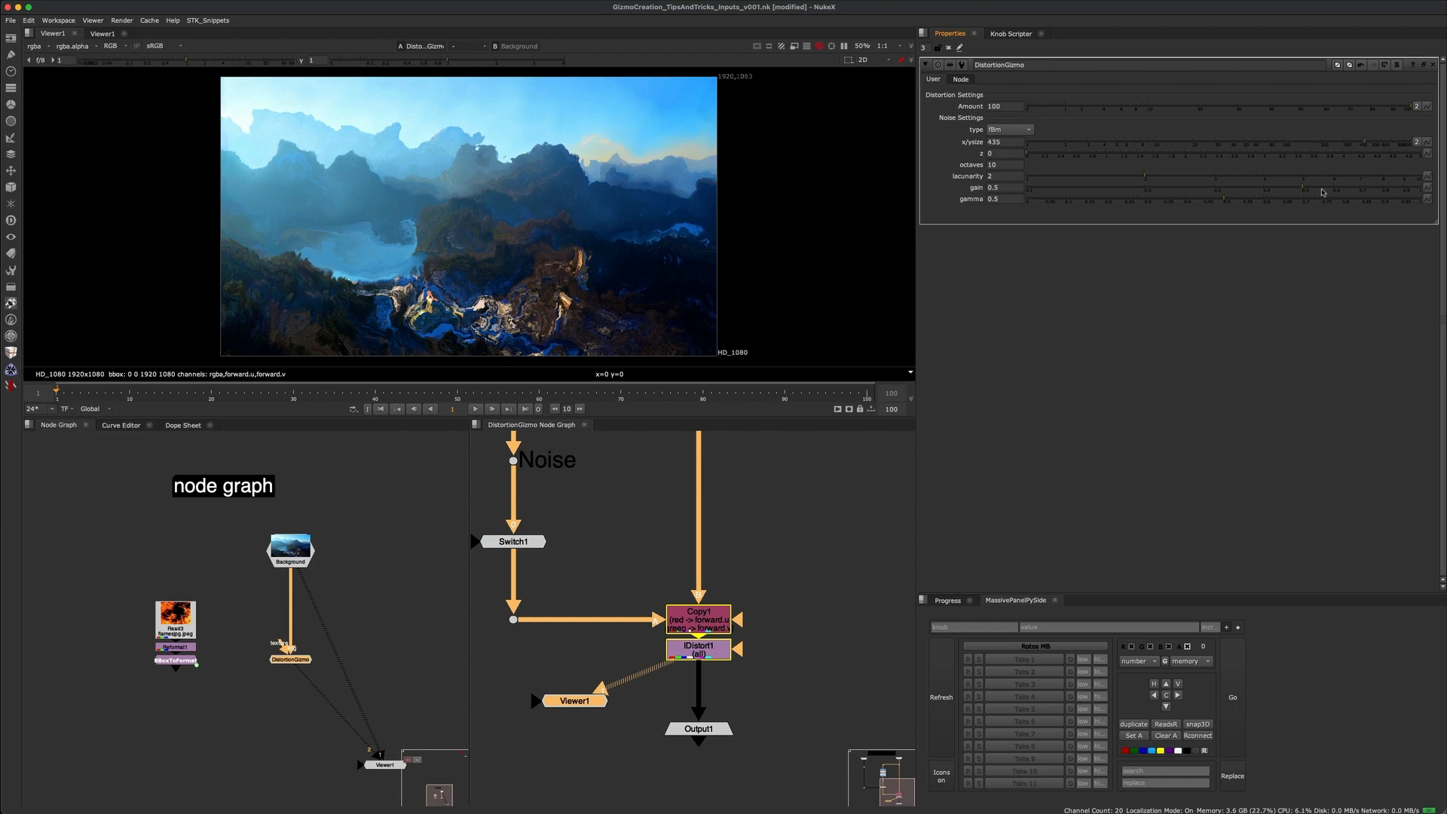
- View the red and green noise pattern feeding Copy1 inside DistortionGizmo, including at the Noise dot
click(513, 619)
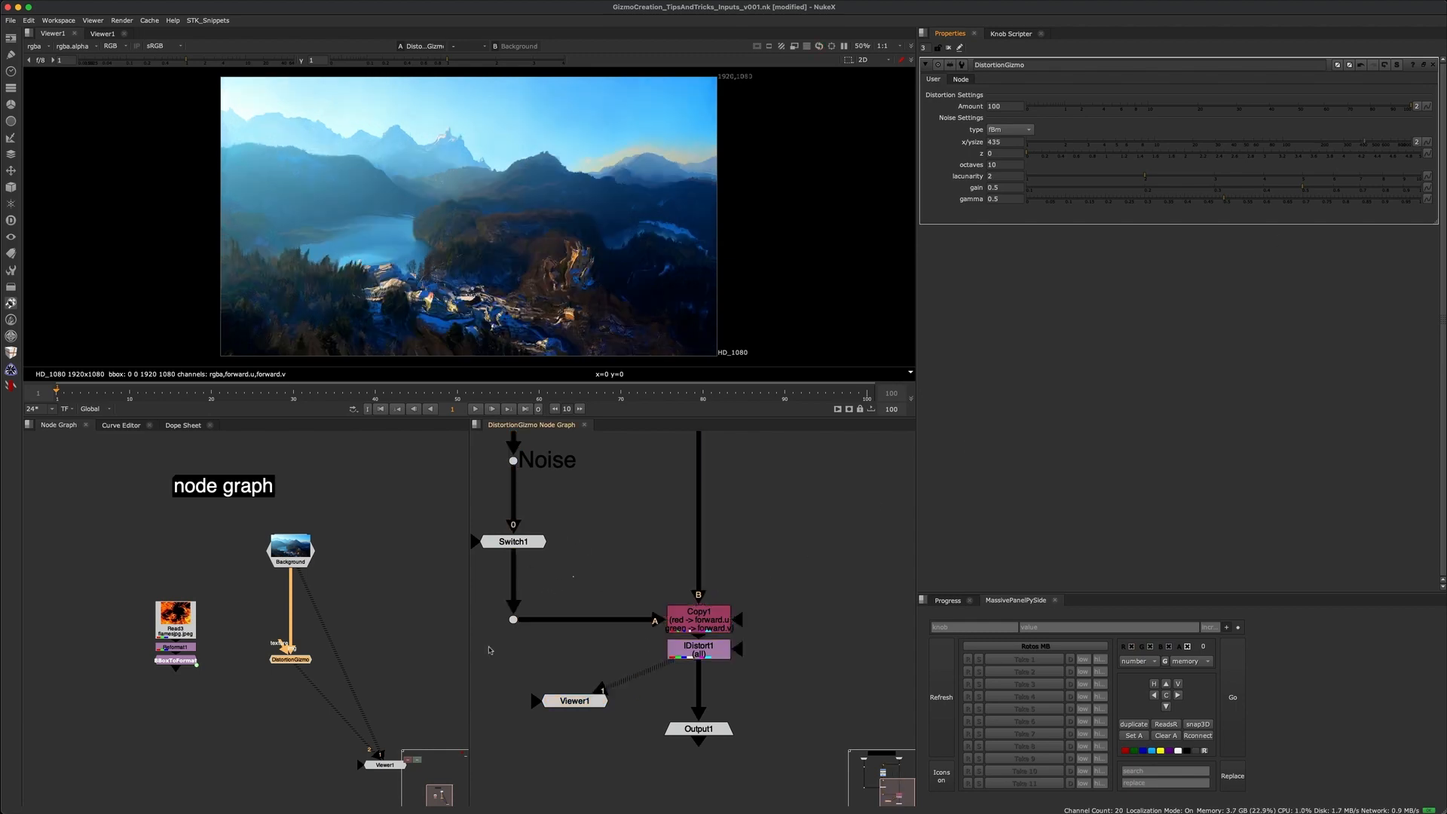
key(1)
scroll(754, 648, up, 2)
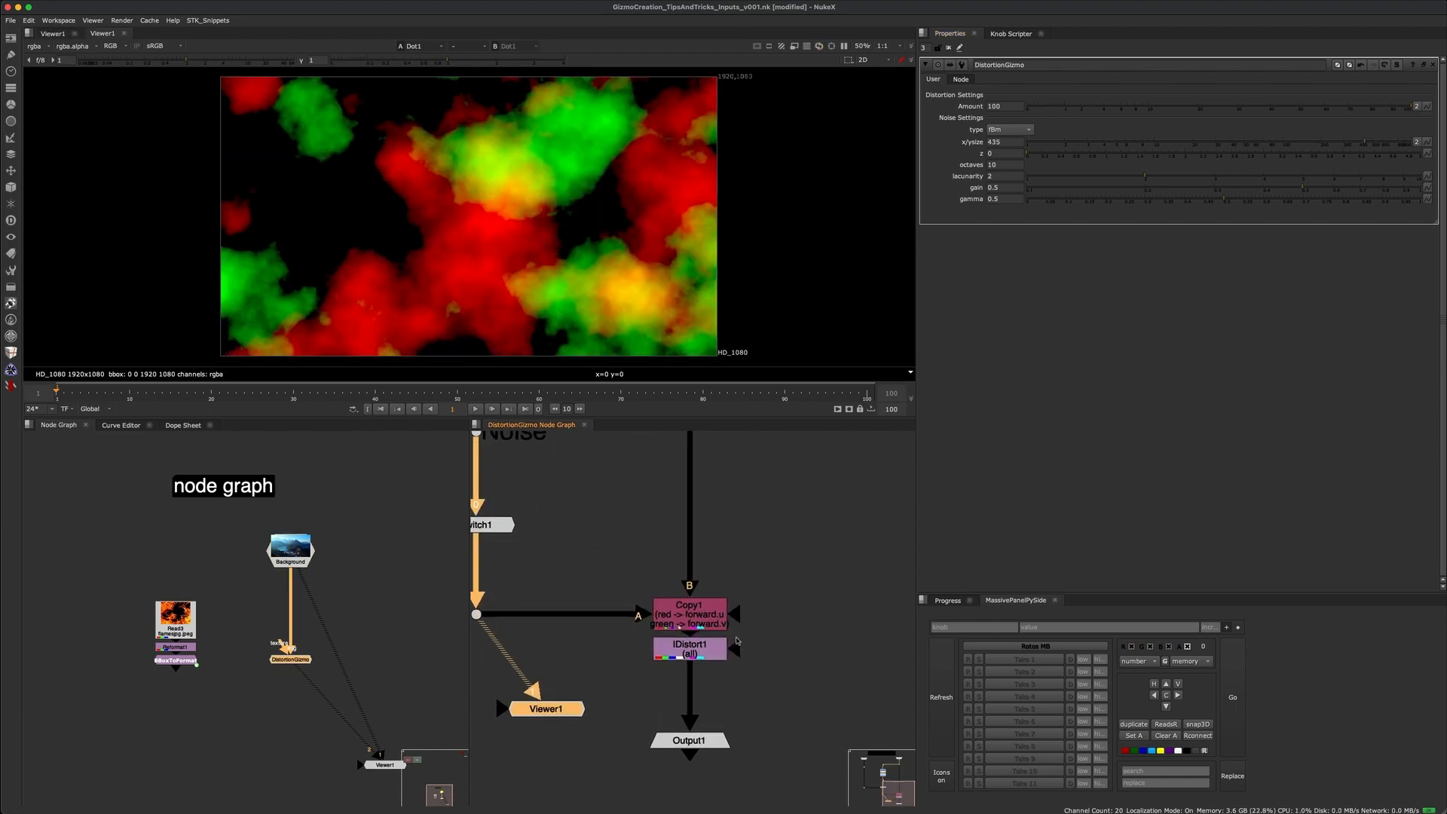
click(682, 653)
key(1)
click(761, 534)
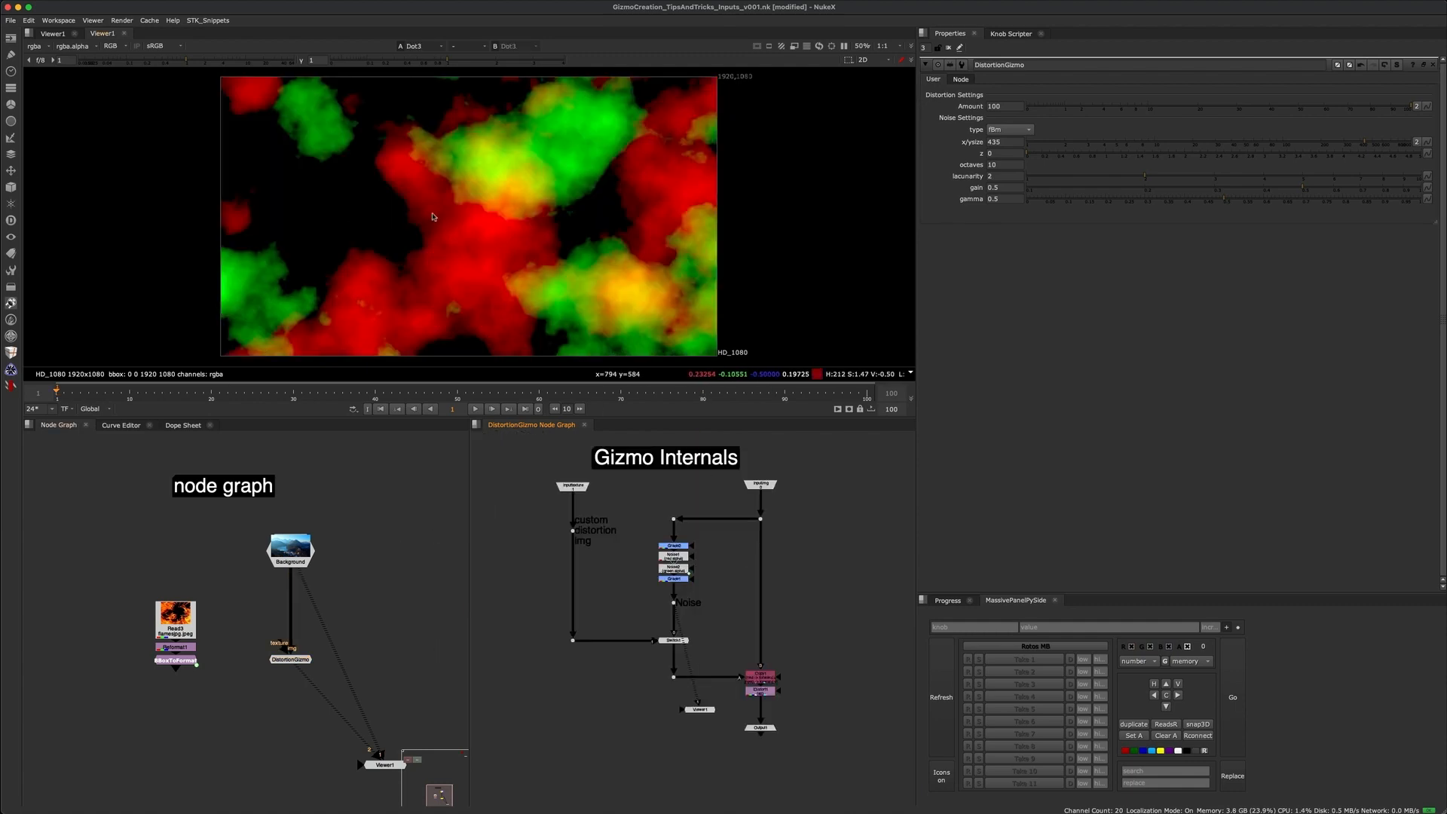
ctrl+shift+drag(251, 79, 566, 267)
drag(612, 311, 685, 352)
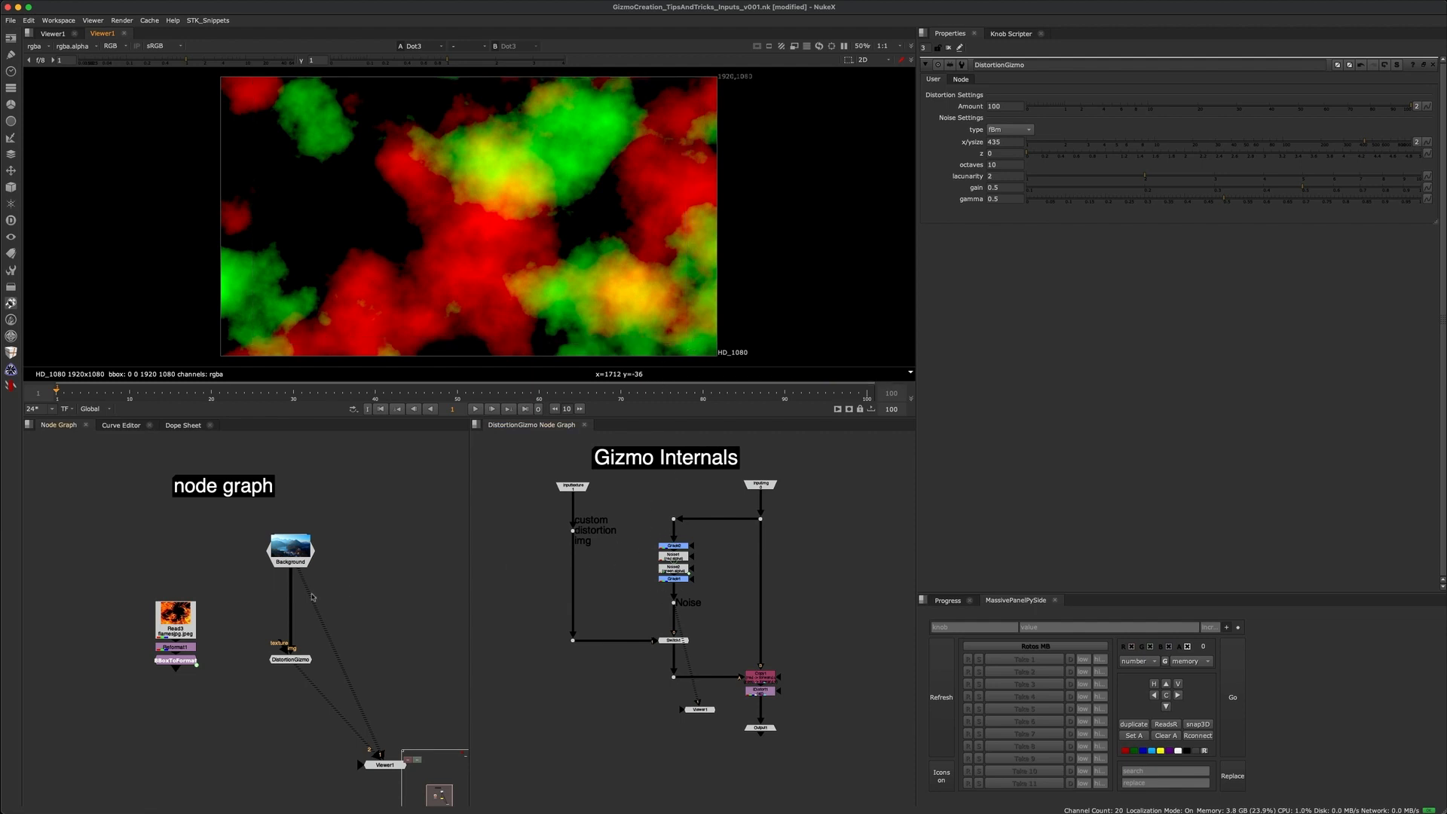
- Compare the flames texture at the BBoxToFormat node with the DistortionGizmo output in the main viewer
scroll(165, 645, up, 2)
click(181, 663)
key(1)
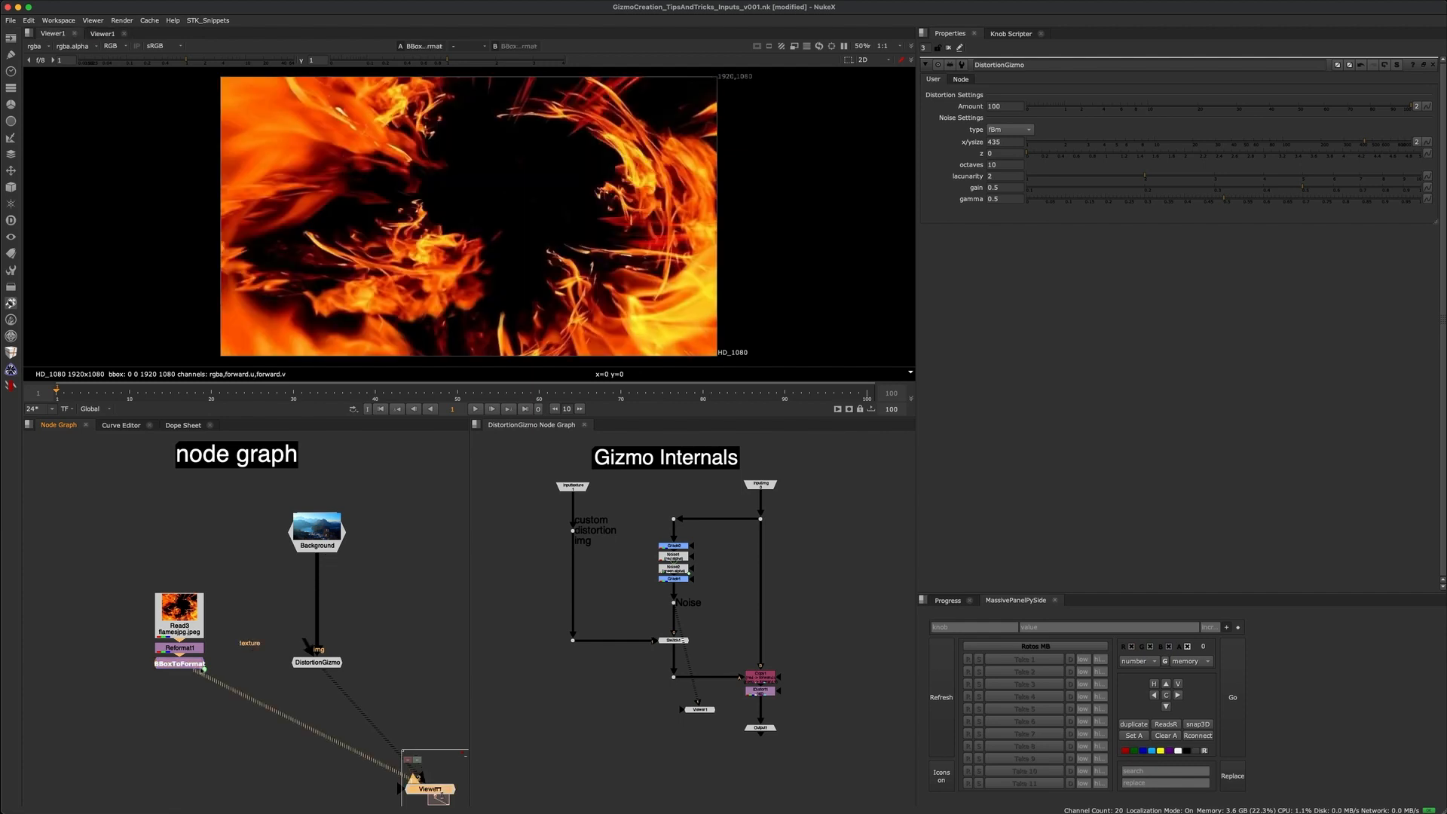
middle_drag(570, 233, 530, 228)
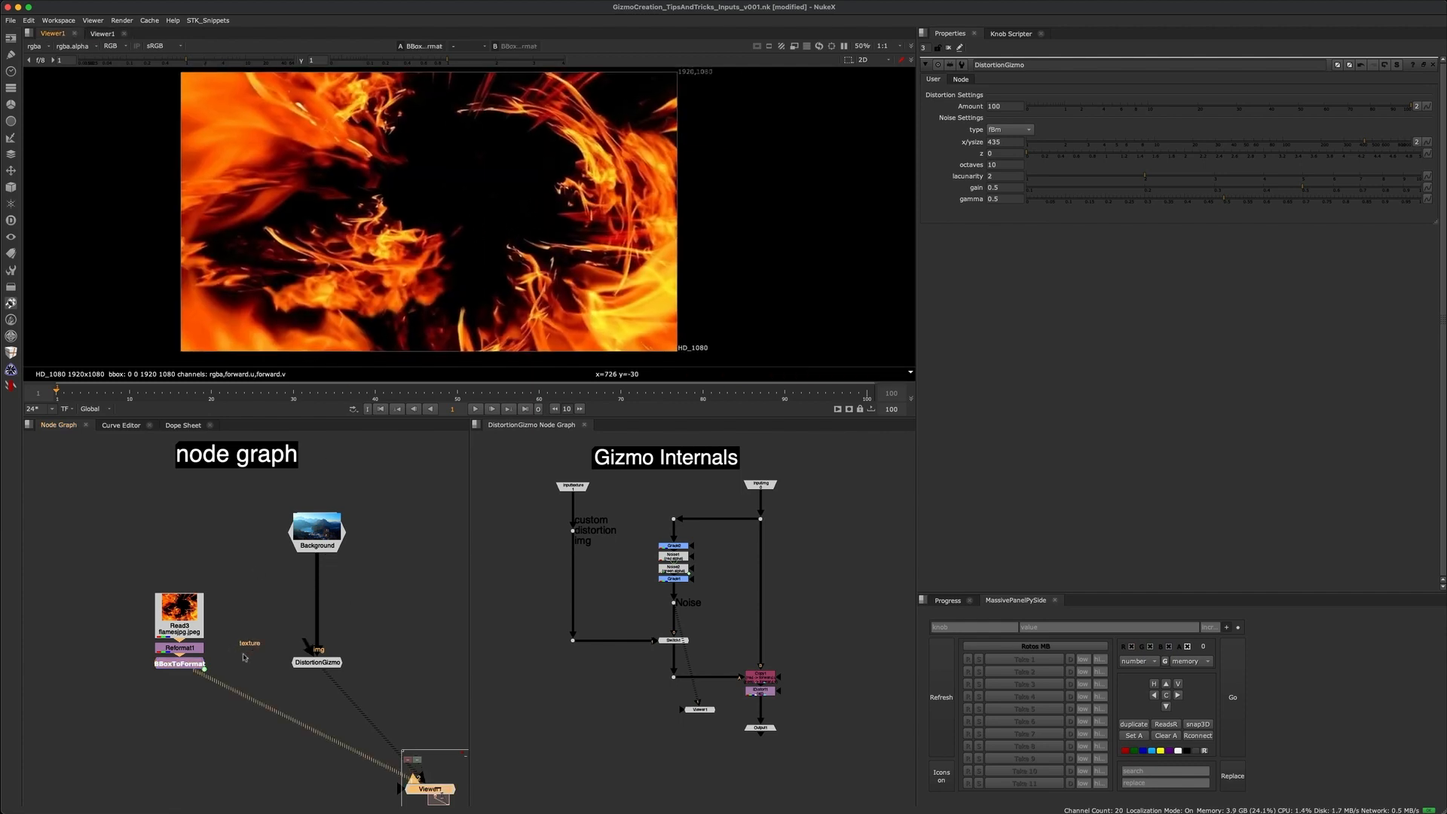
click(359, 637)
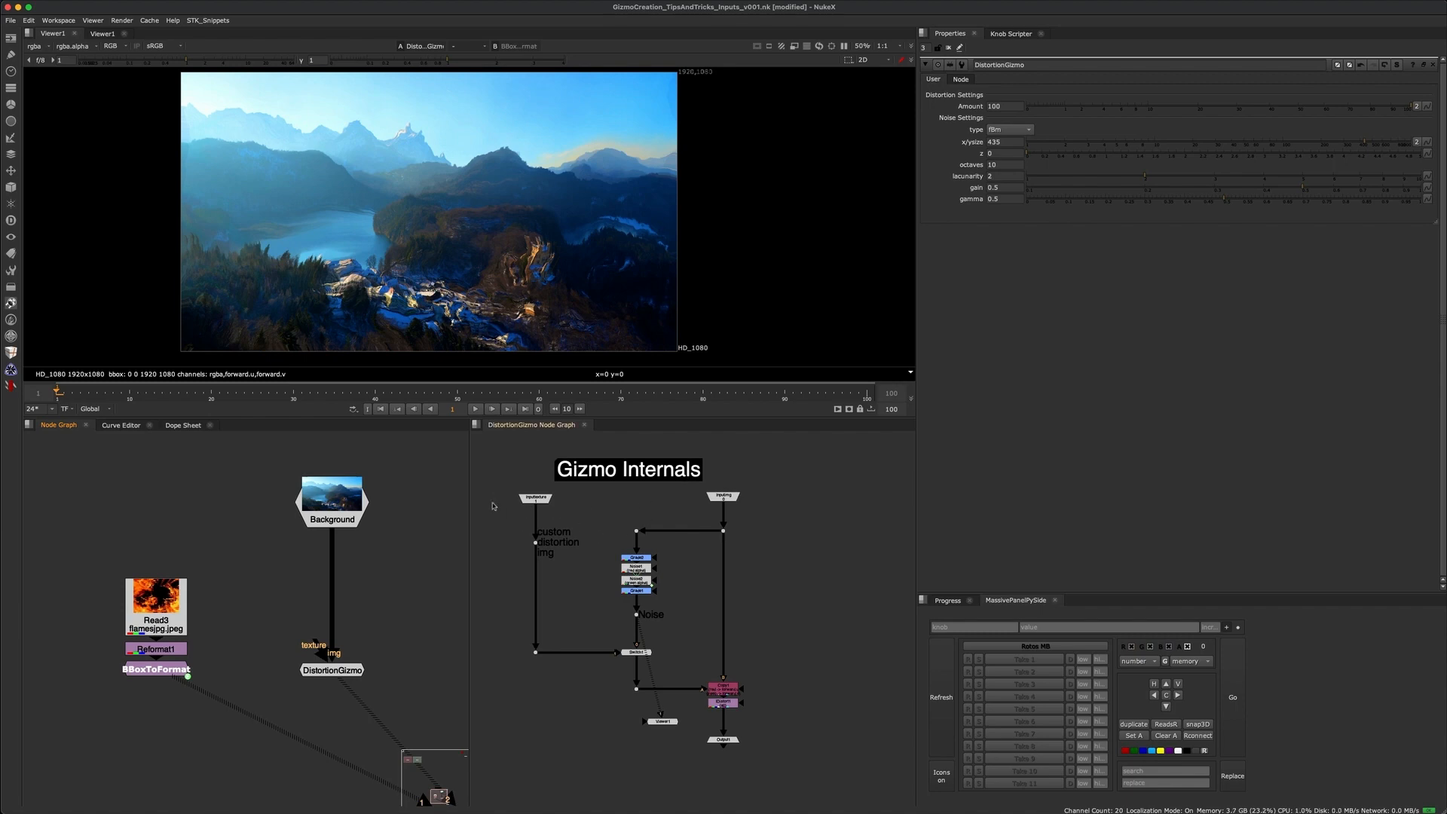
- Examine how the custom distortion image and Noise branches feed Switch1 and Copy1 inside DistortionGizmo
drag(494, 481, 571, 522)
drag(316, 649, 315, 595)
scroll(652, 664, up, 3)
click(637, 649)
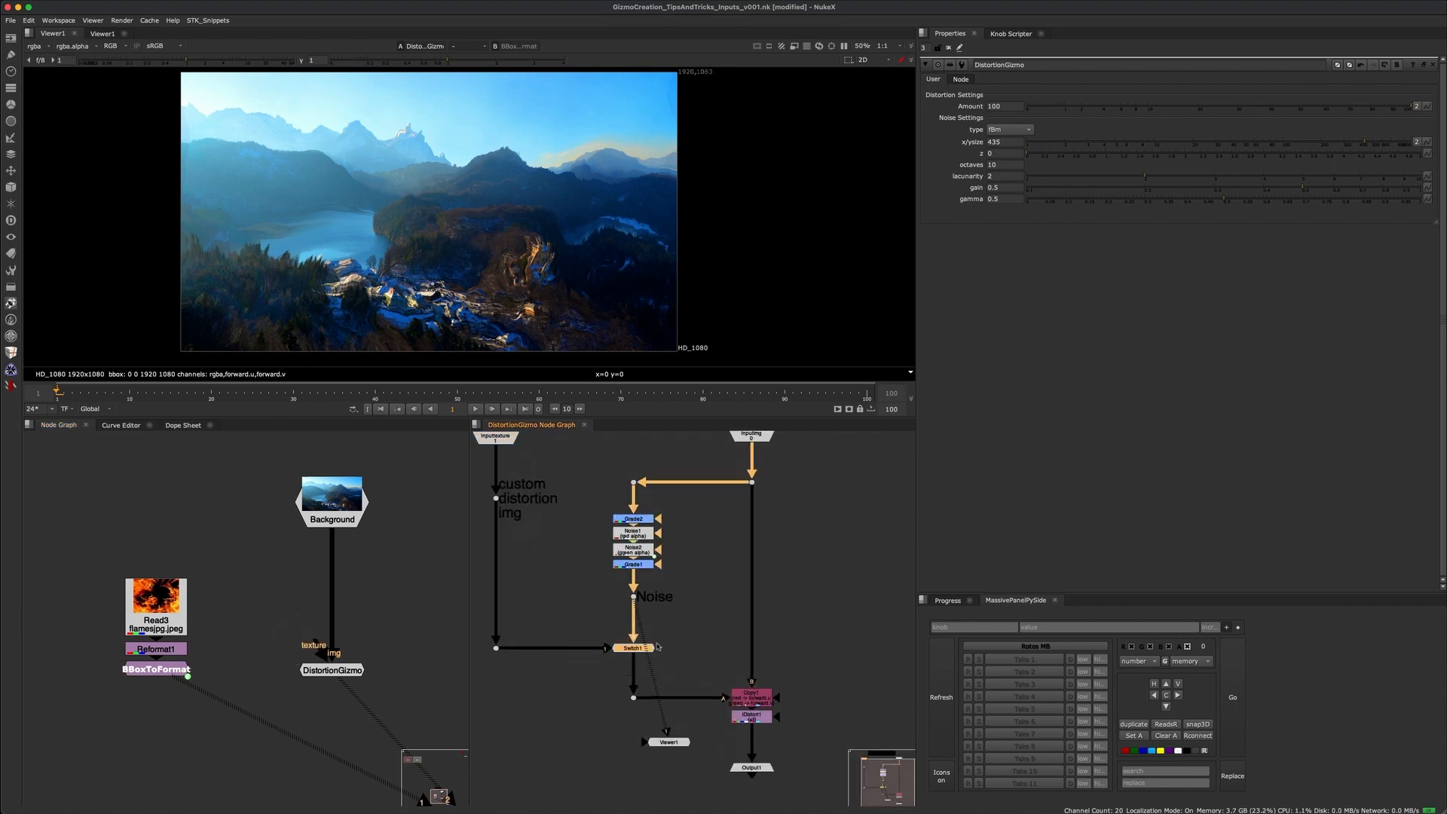
scroll(663, 651, down, 4)
middle_drag(662, 651, 642, 648)
drag(742, 704, 676, 731)
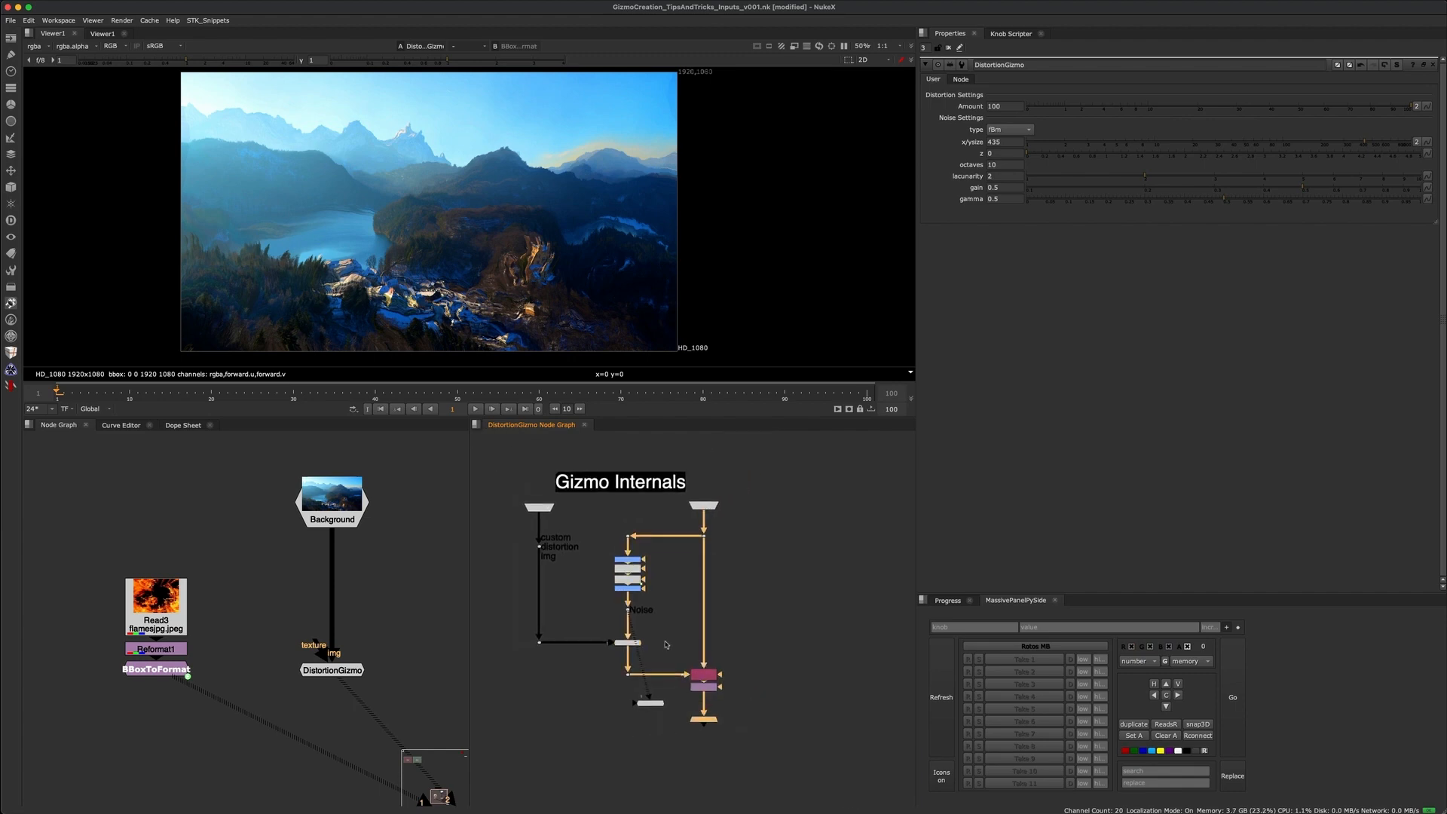
scroll(664, 648, up, 4)
middle_drag(633, 643, 658, 684)
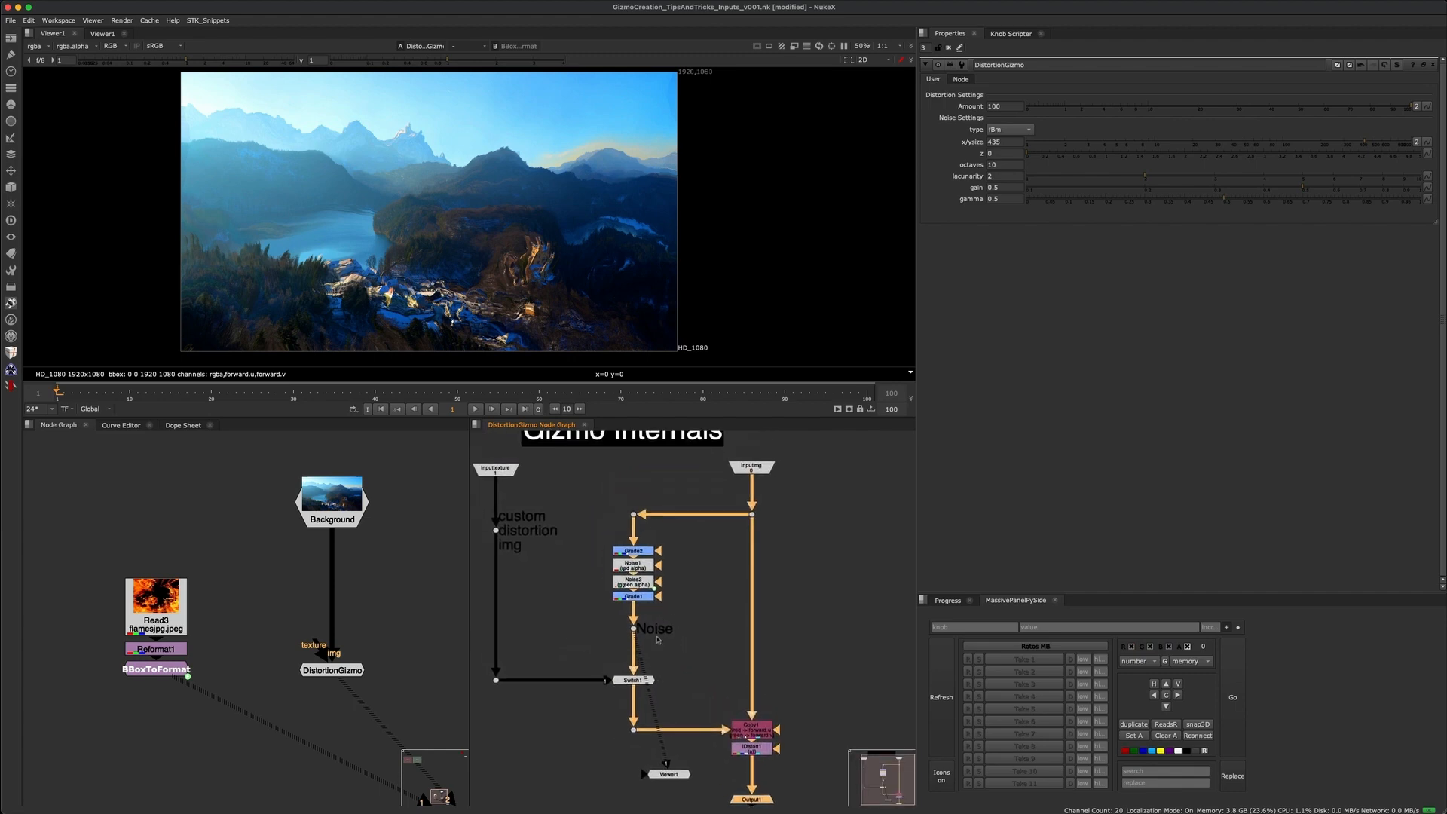
drag(698, 516, 542, 666)
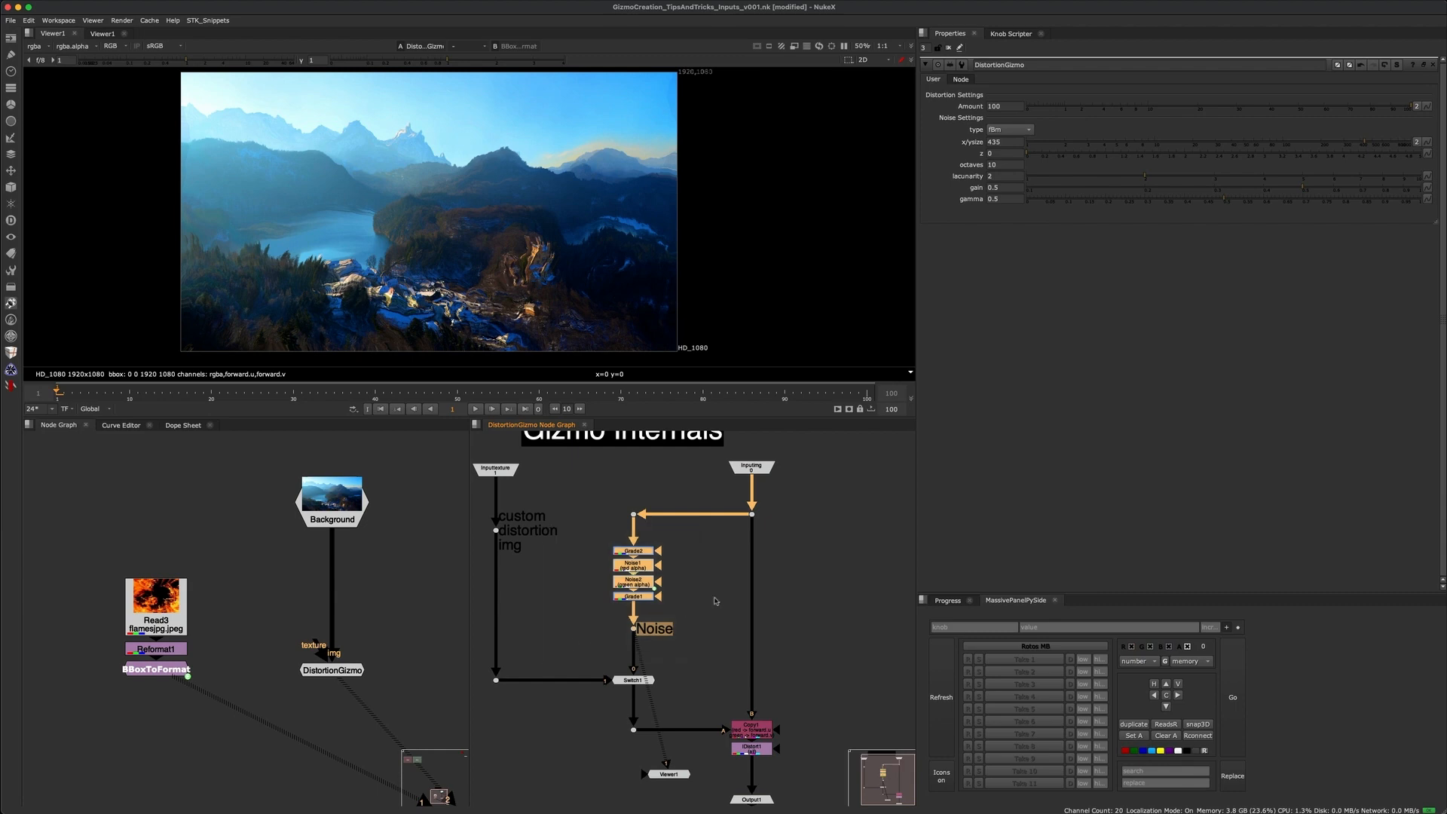
middle_drag(509, 603, 529, 602)
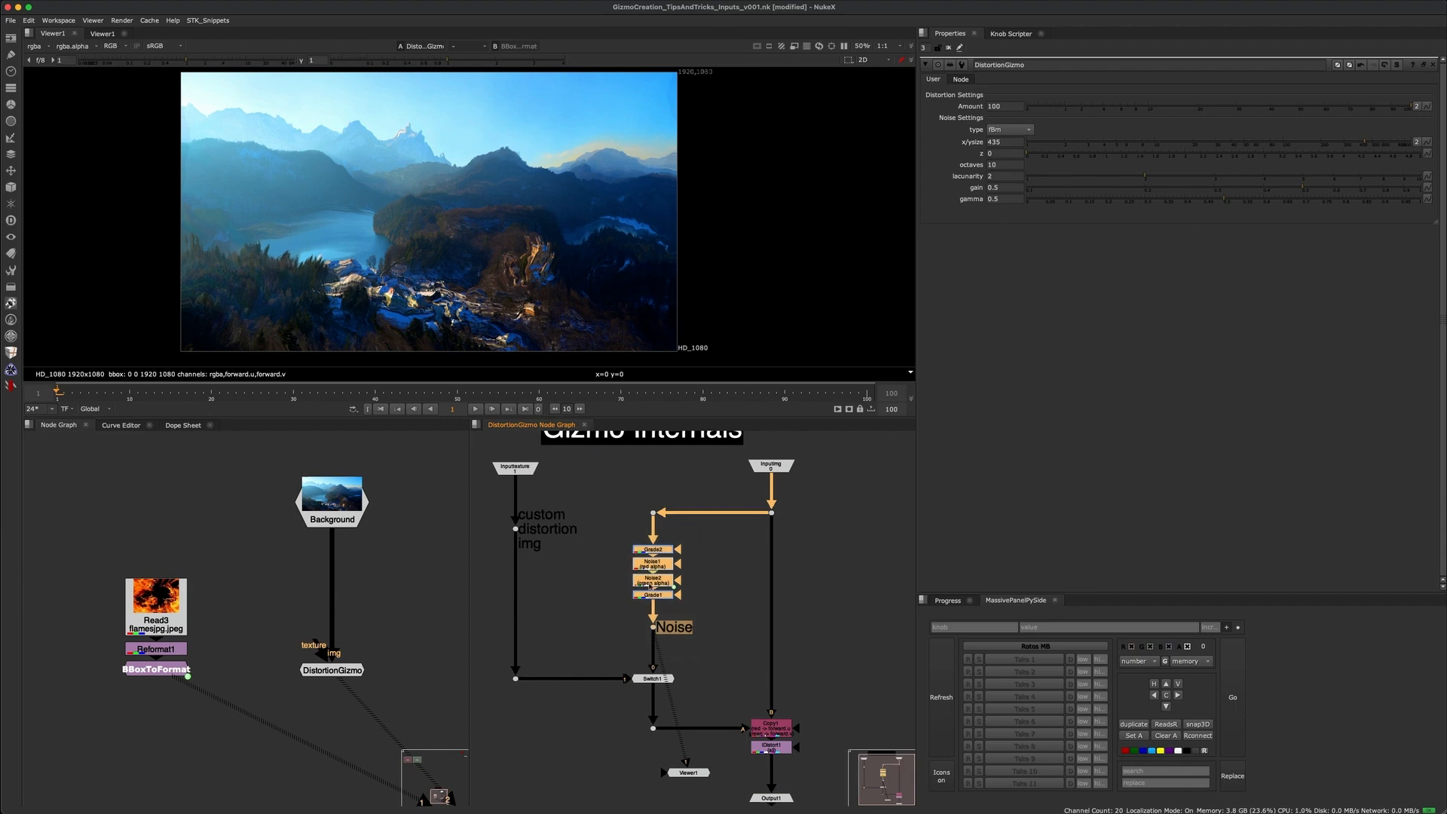
- Connect the texture input of DistortionGizmo to the BBoxToFormat node and select Switch1 inside the gizmo
click(321, 639)
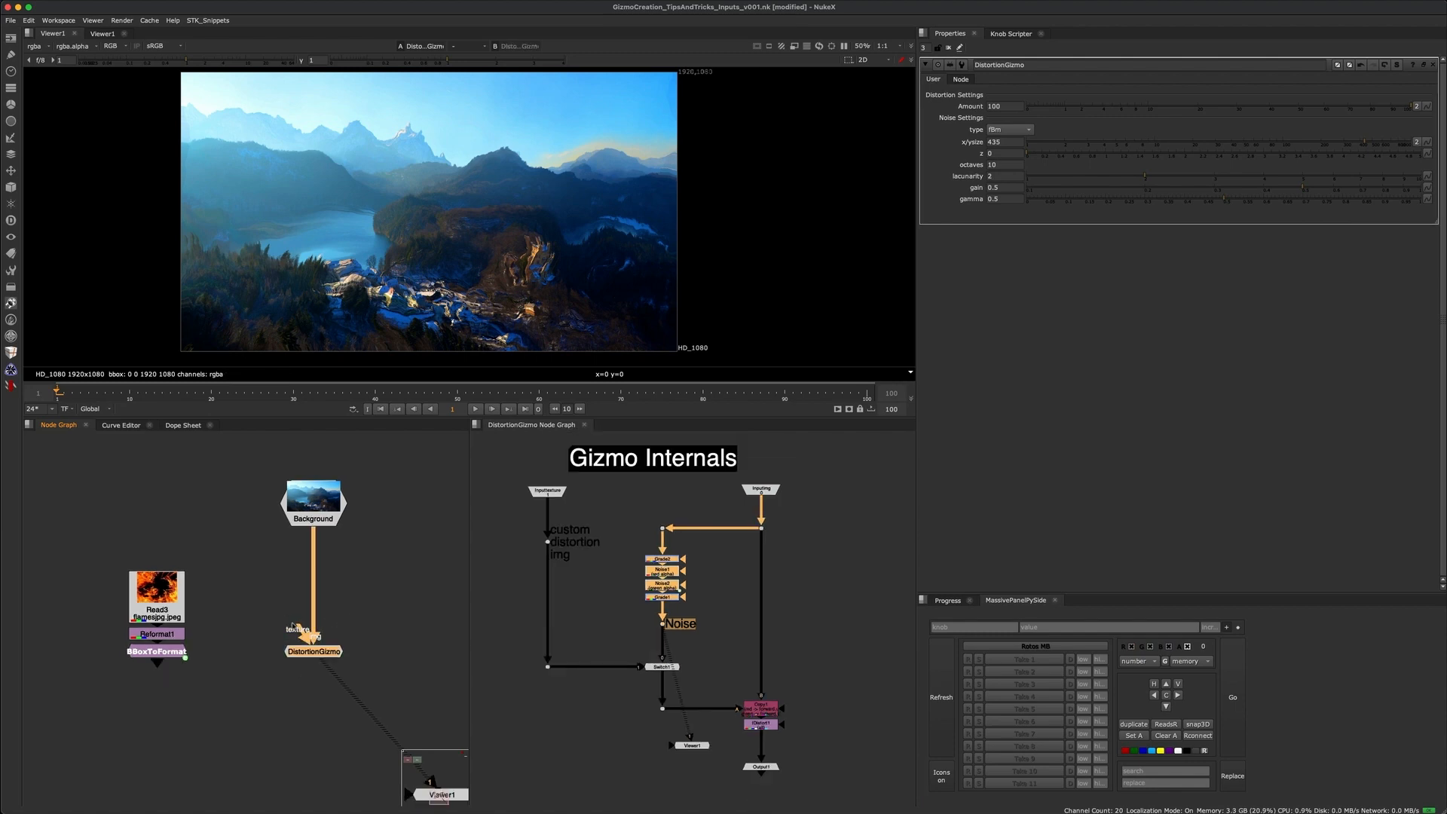
drag(279, 632, 130, 673)
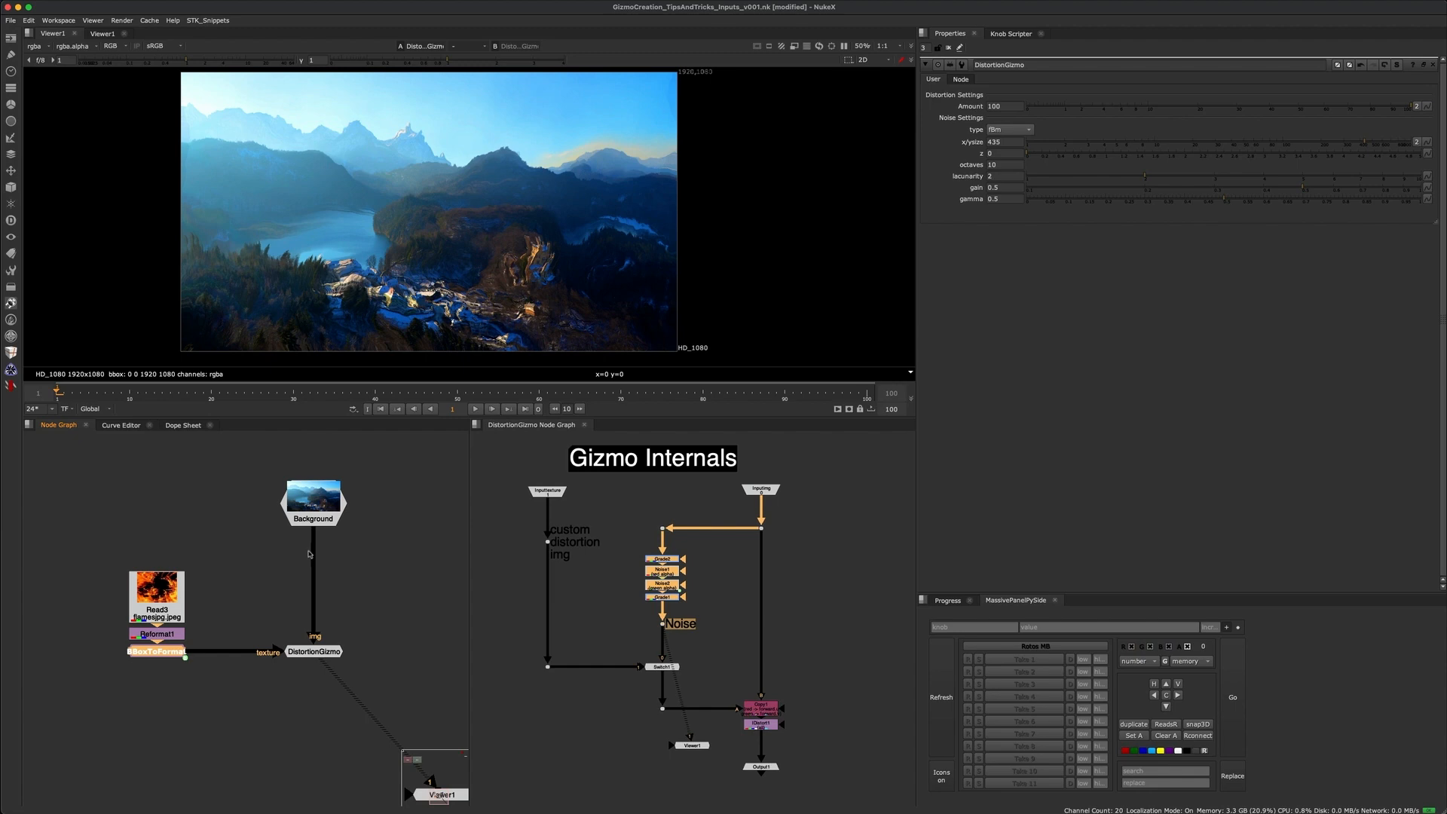
drag(710, 651, 613, 698)
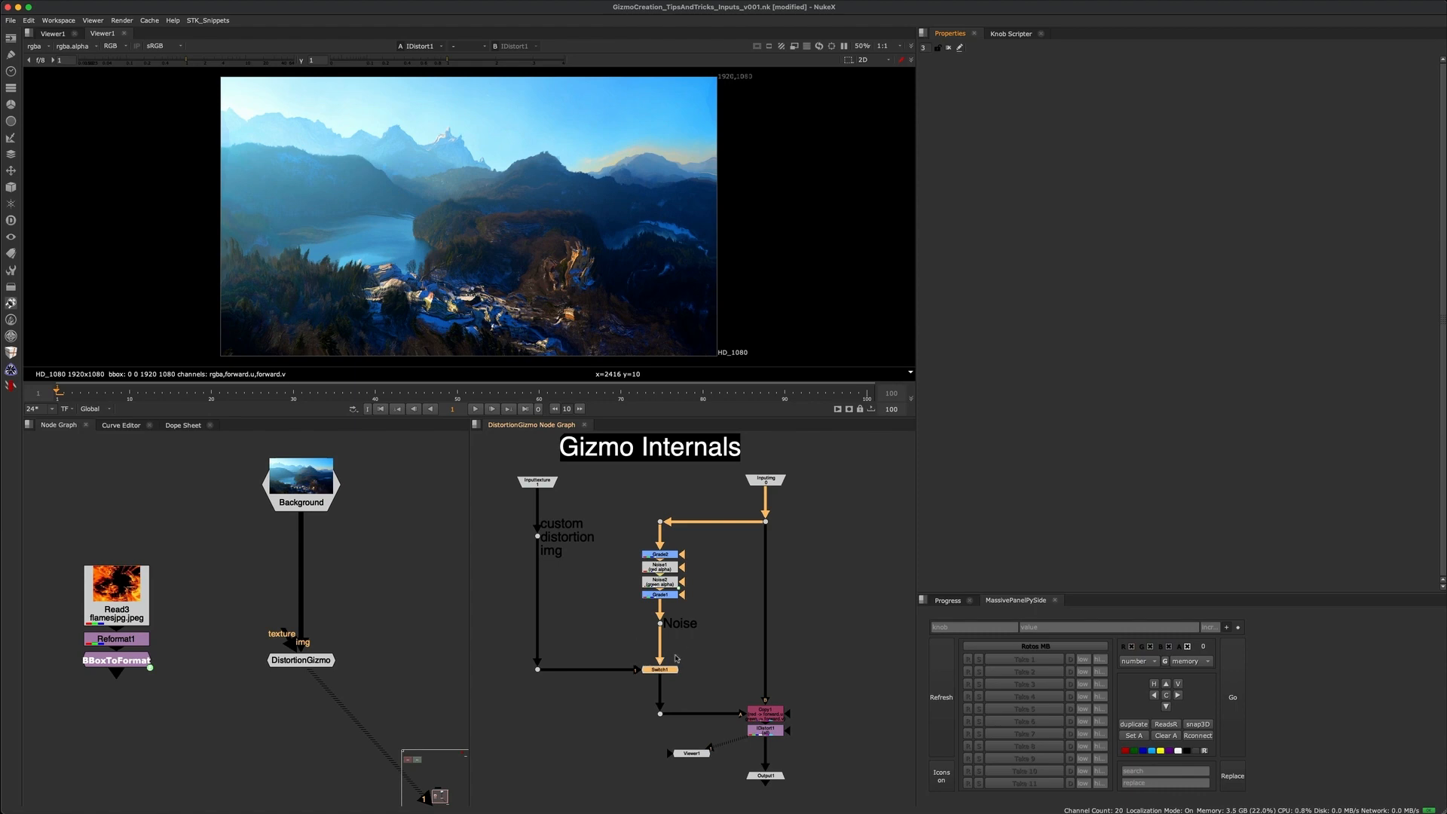
- Add an expression to the which value of Switch1 and enter its beginning, "[exists parent.input"
double_click(660, 669)
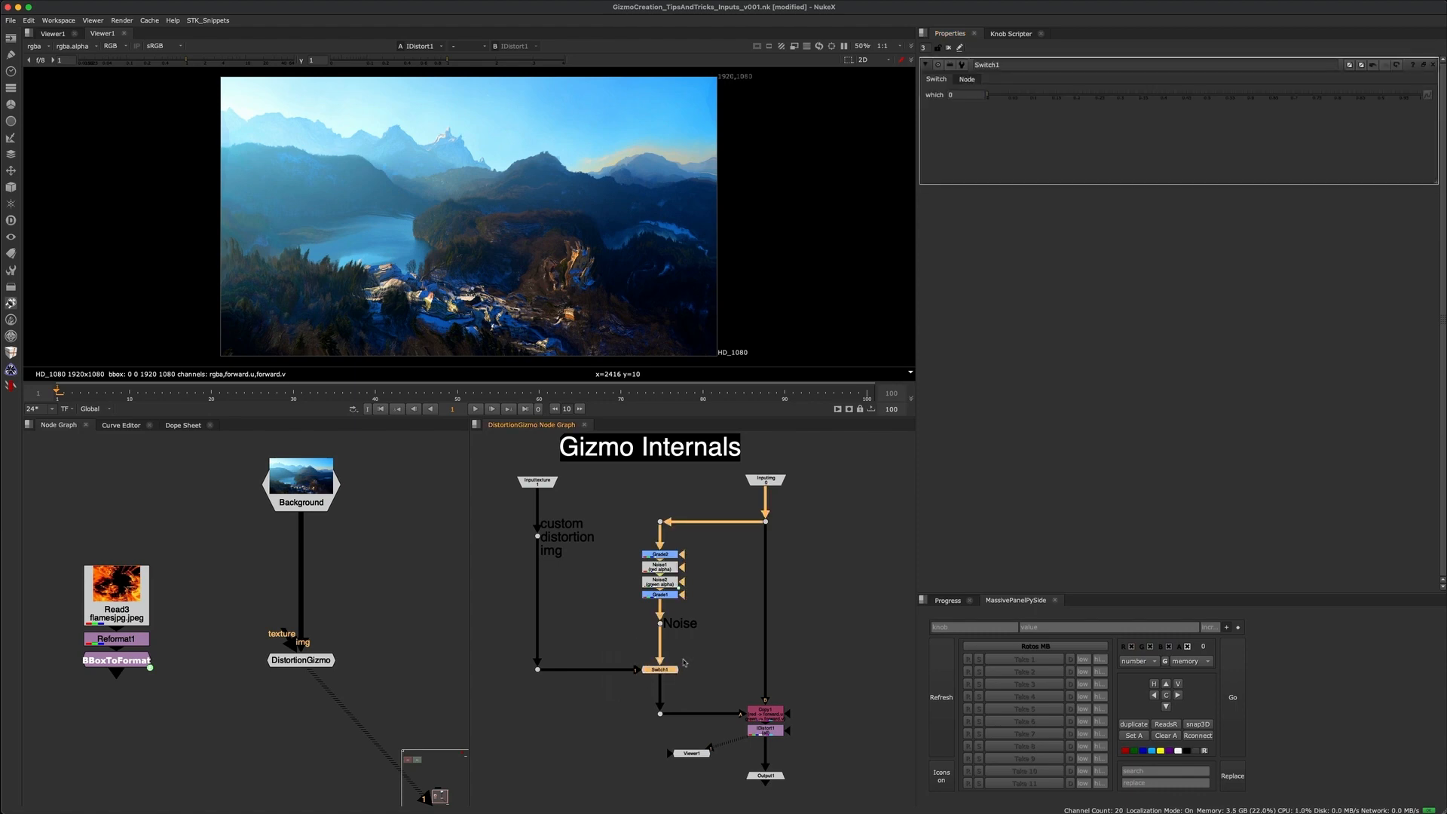
right_click(963, 94)
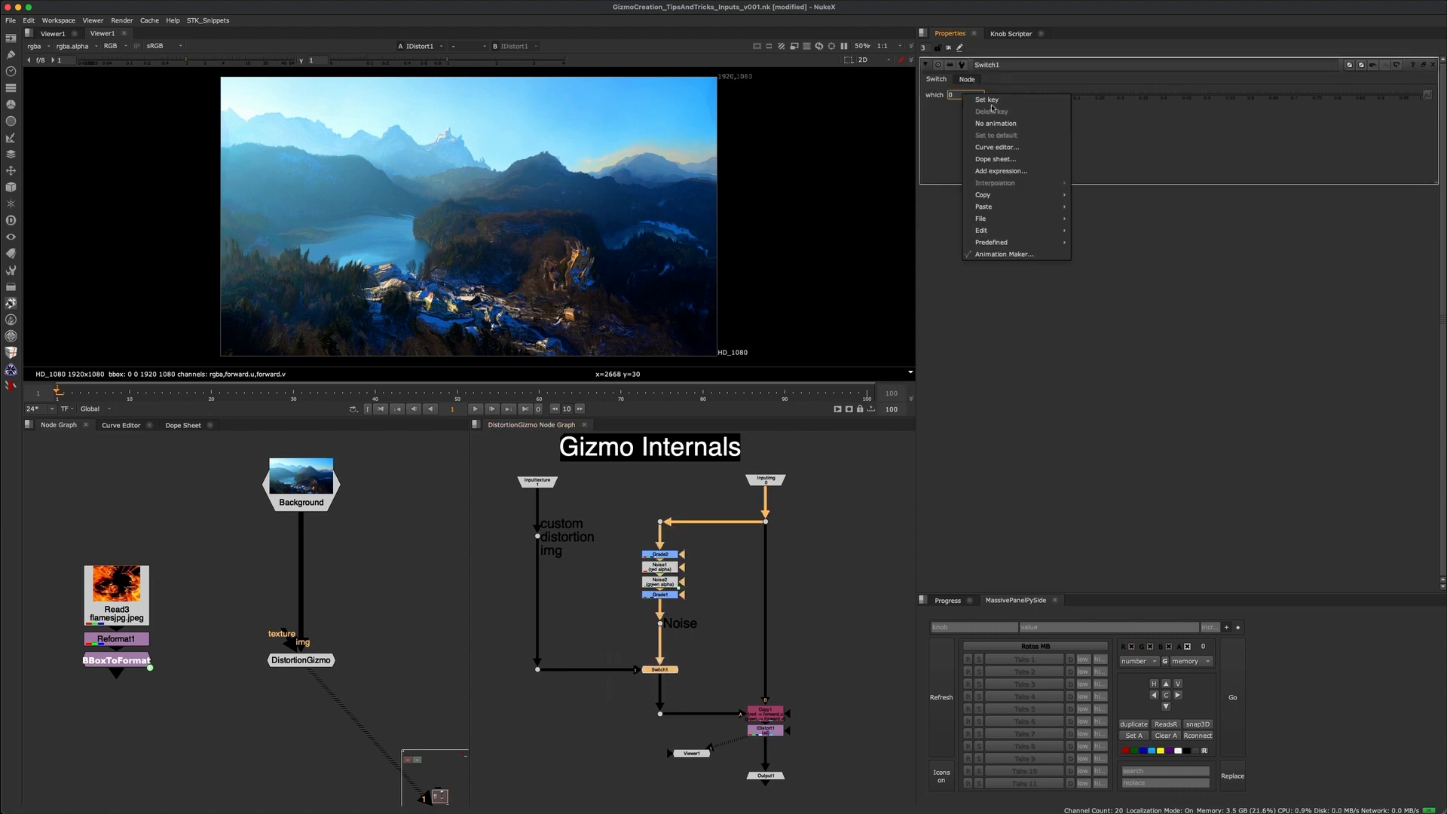
click(1012, 172)
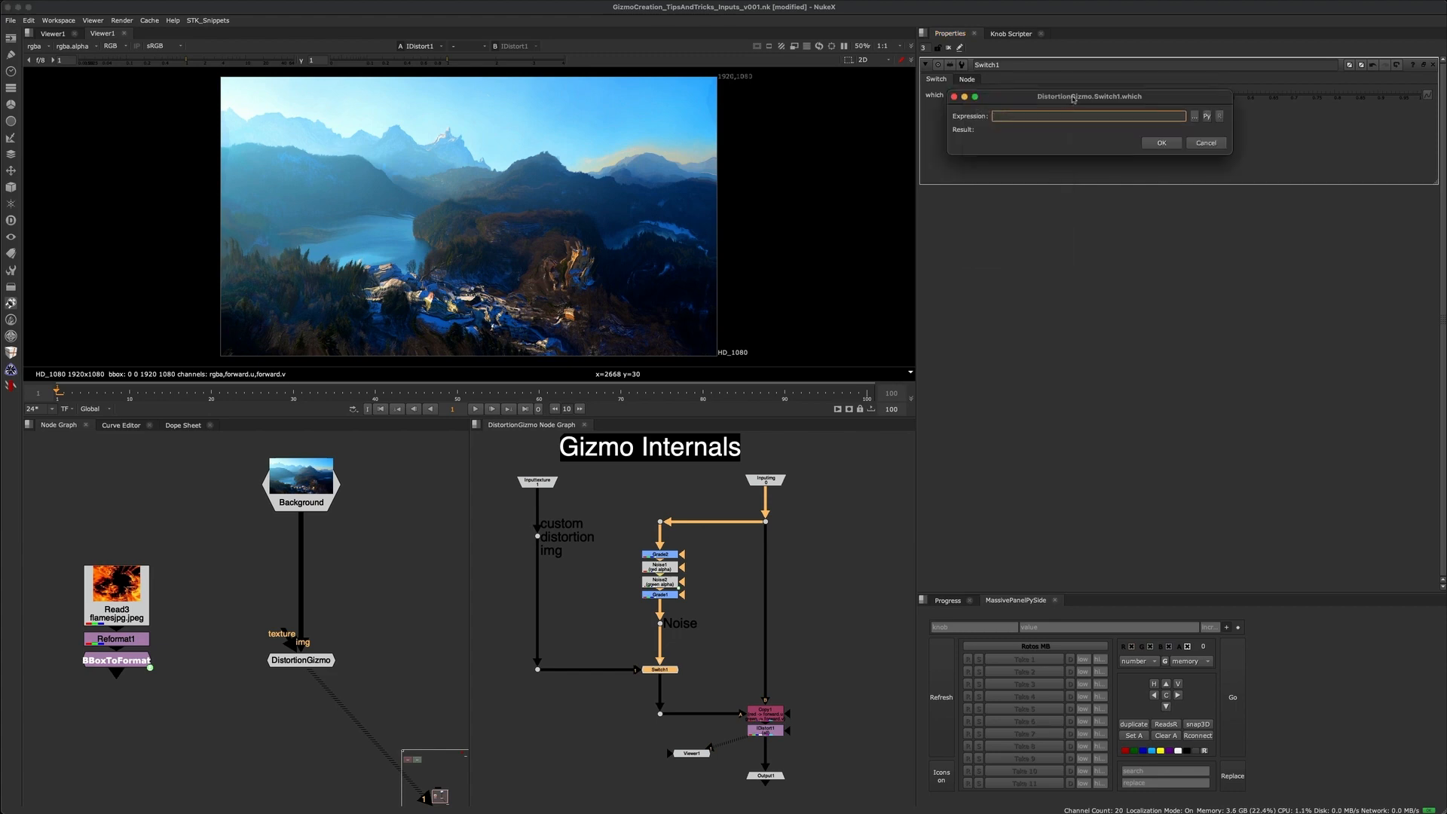
drag(1073, 99, 1067, 115)
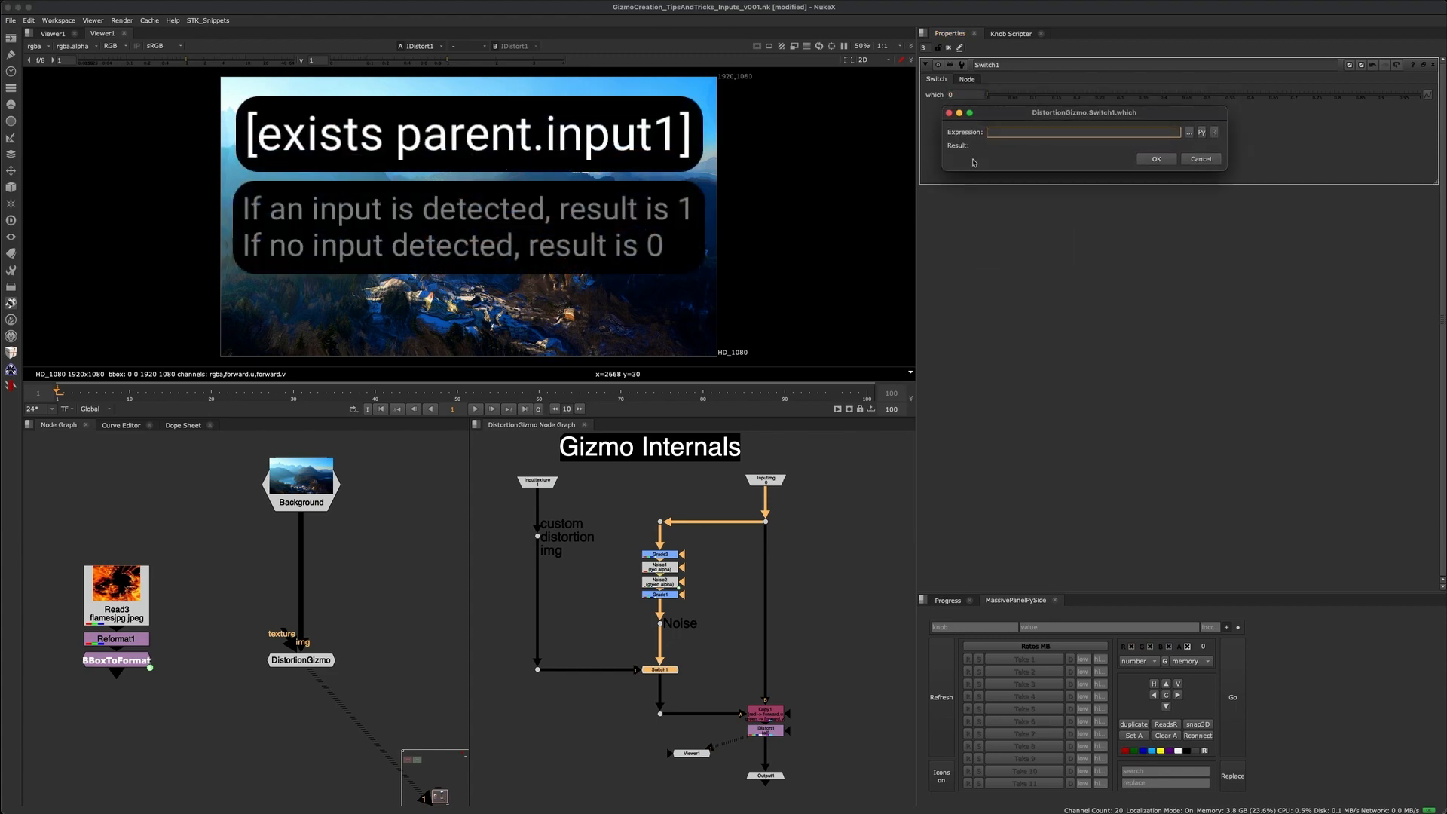
text([exists parent.input)
- Examine the input numbers on the Inputimg and Inputtexture nodes inside DistortionGizmo
click(711, 480)
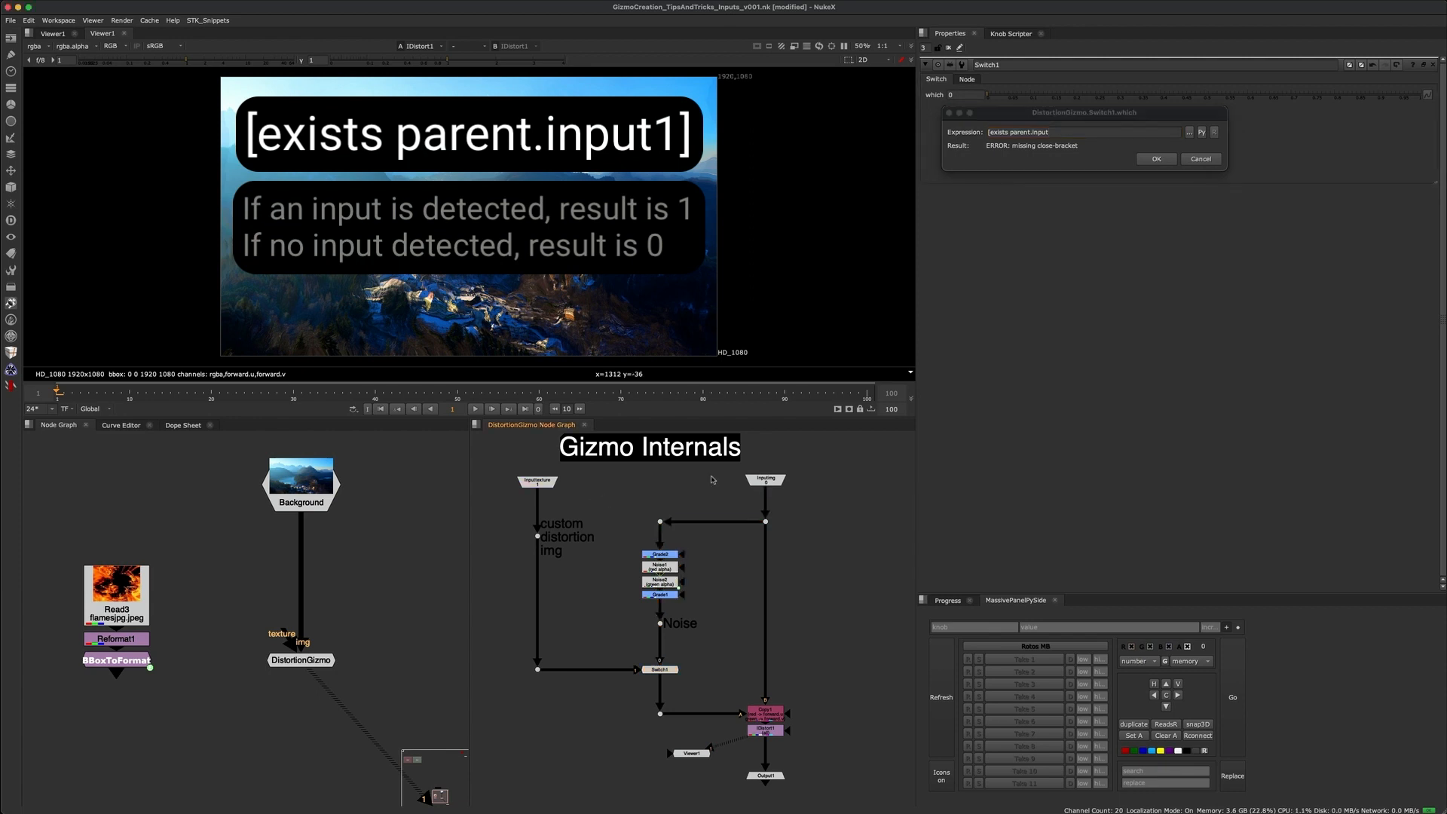
drag(732, 463, 809, 497)
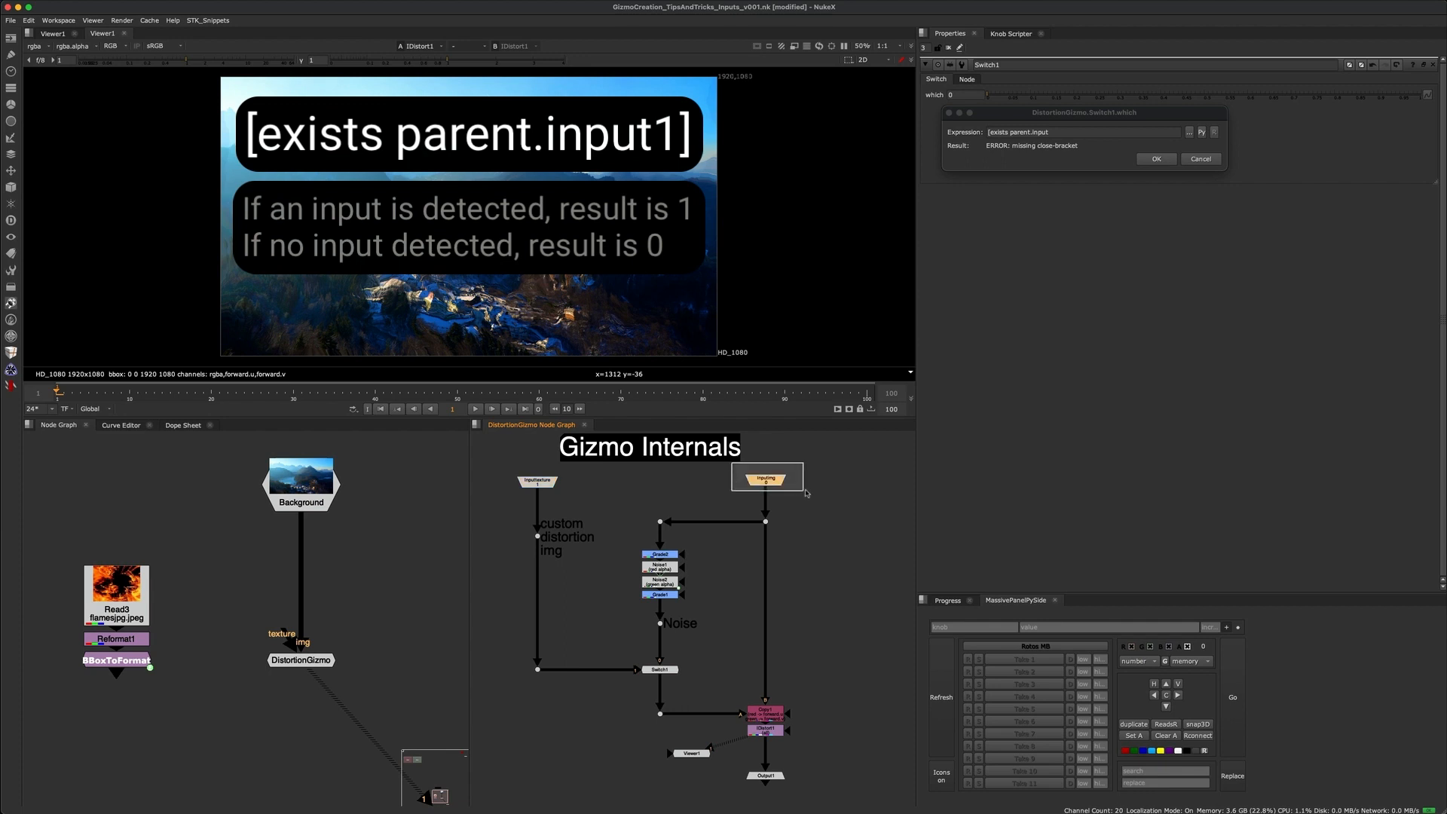
scroll(768, 475, up, 3)
middle_drag(767, 475, 788, 495)
scroll(788, 496, up, 3)
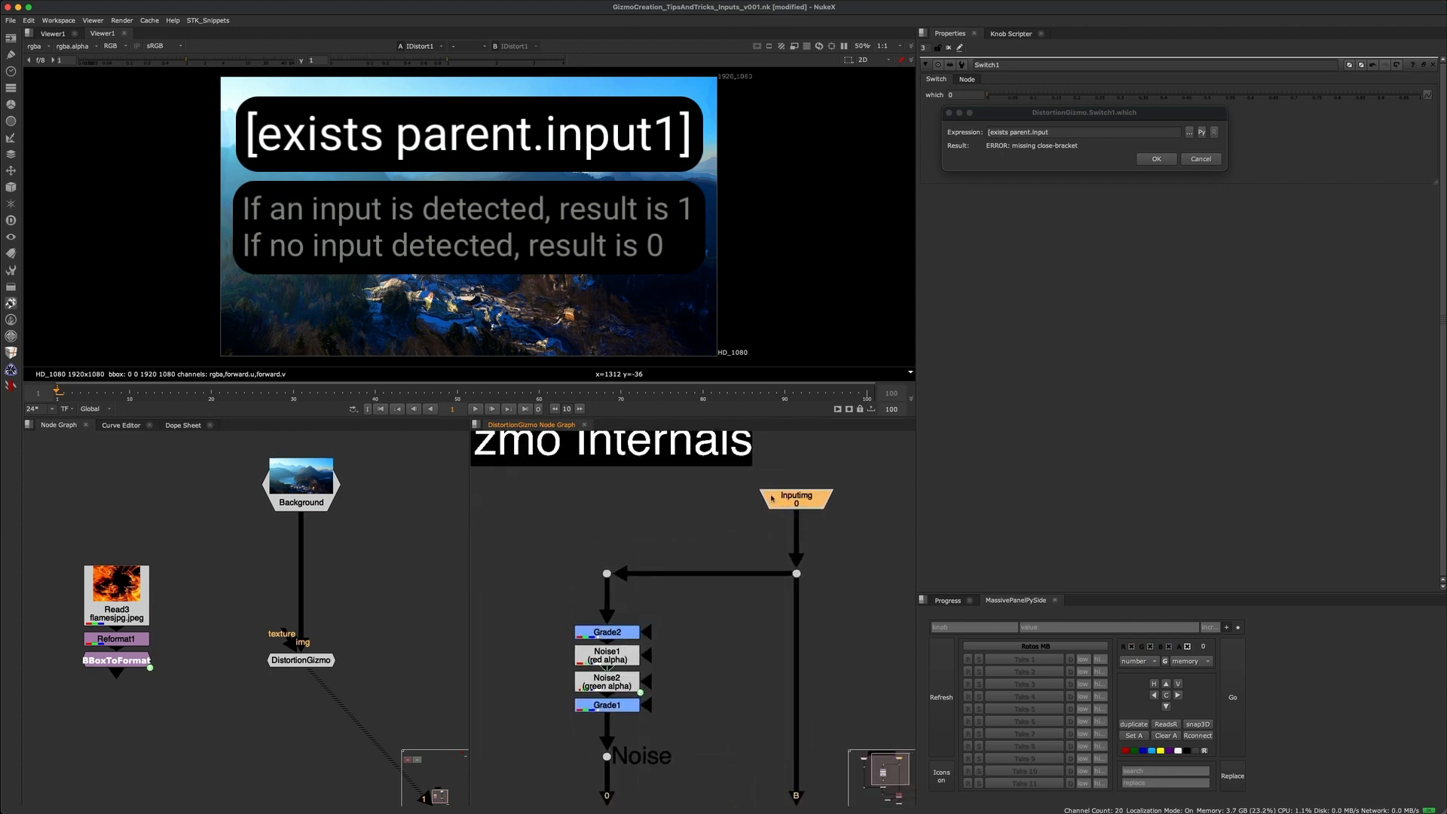
middle_drag(656, 498, 767, 497)
middle_drag(587, 499, 672, 497)
drag(671, 482, 529, 540)
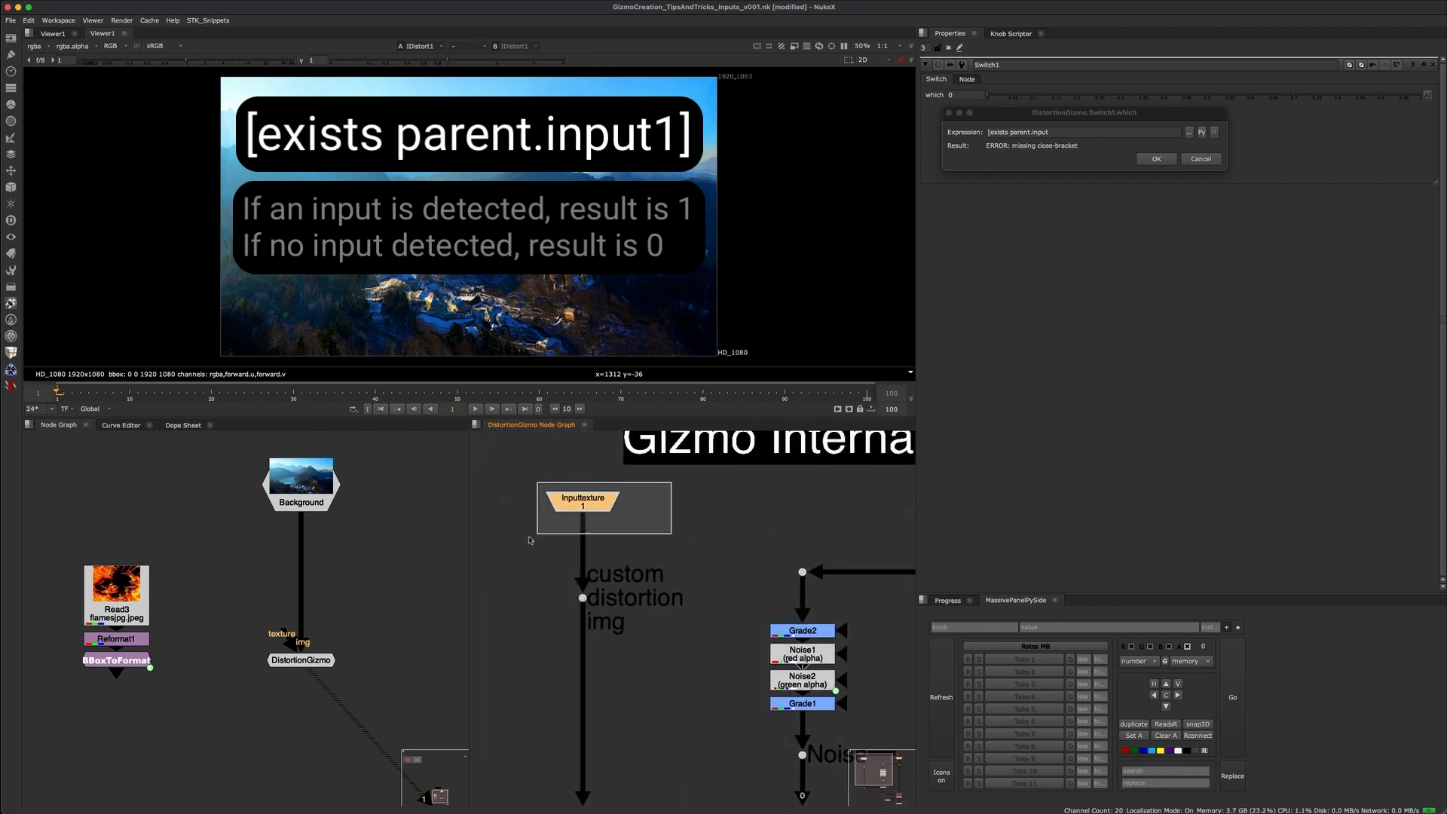
scroll(529, 540, down, 3)
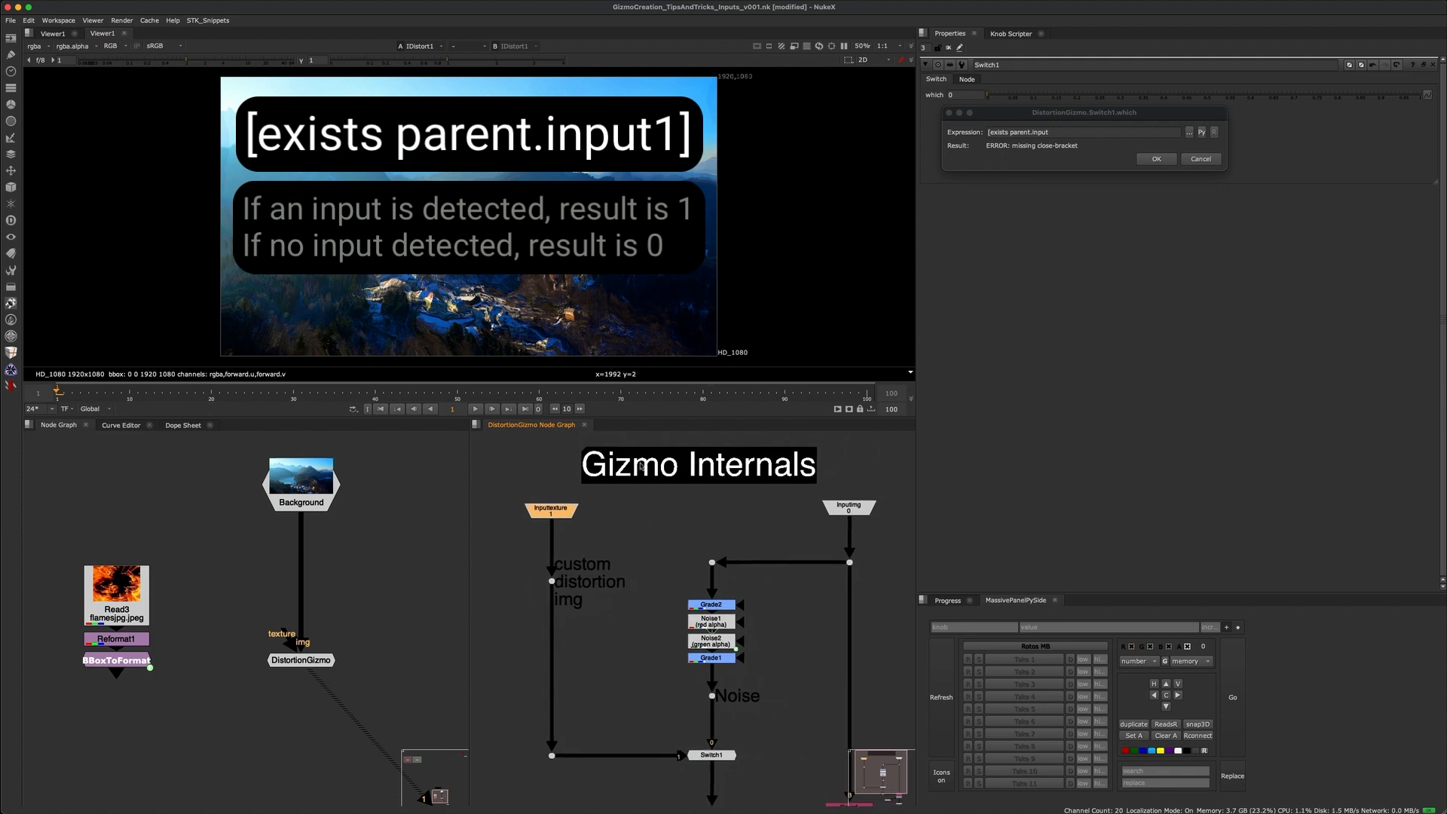
drag(517, 487, 629, 544)
scroll(577, 519, up, 2)
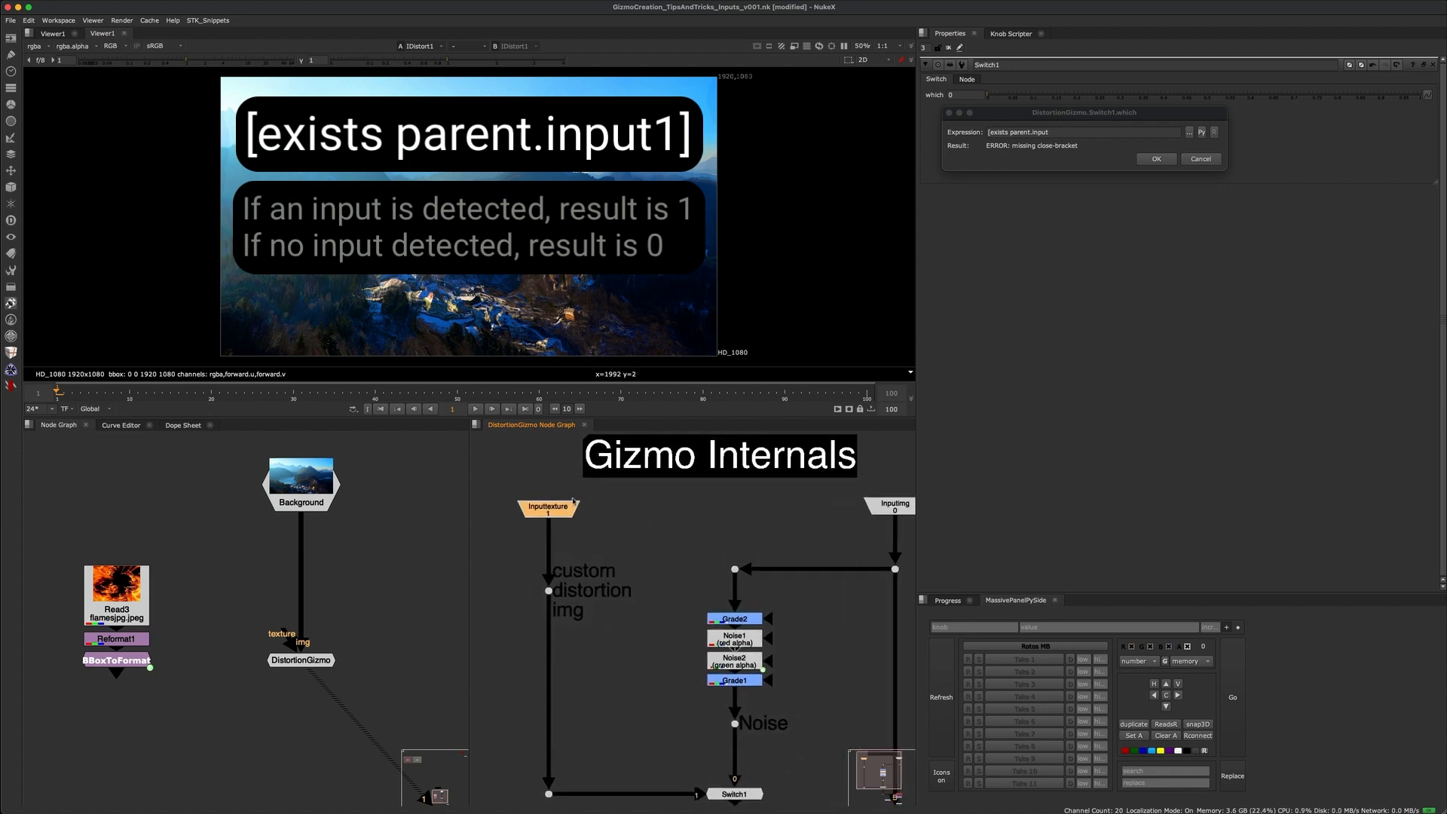
- Complete the expression for Switch1's which value as "[exists parent.input1]" and apply it
click(1088, 133)
text(1)
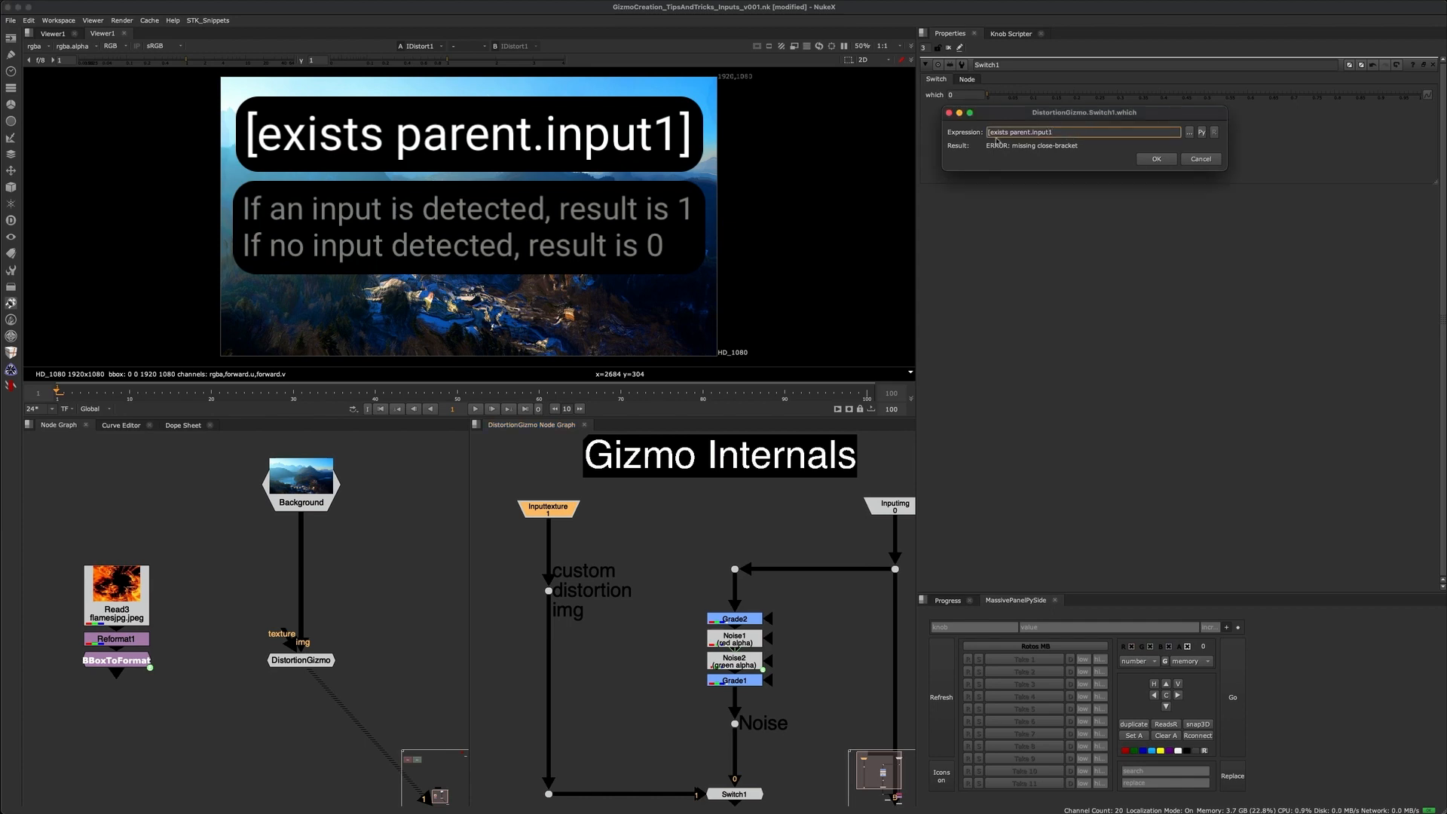
text(])
drag(504, 494, 613, 536)
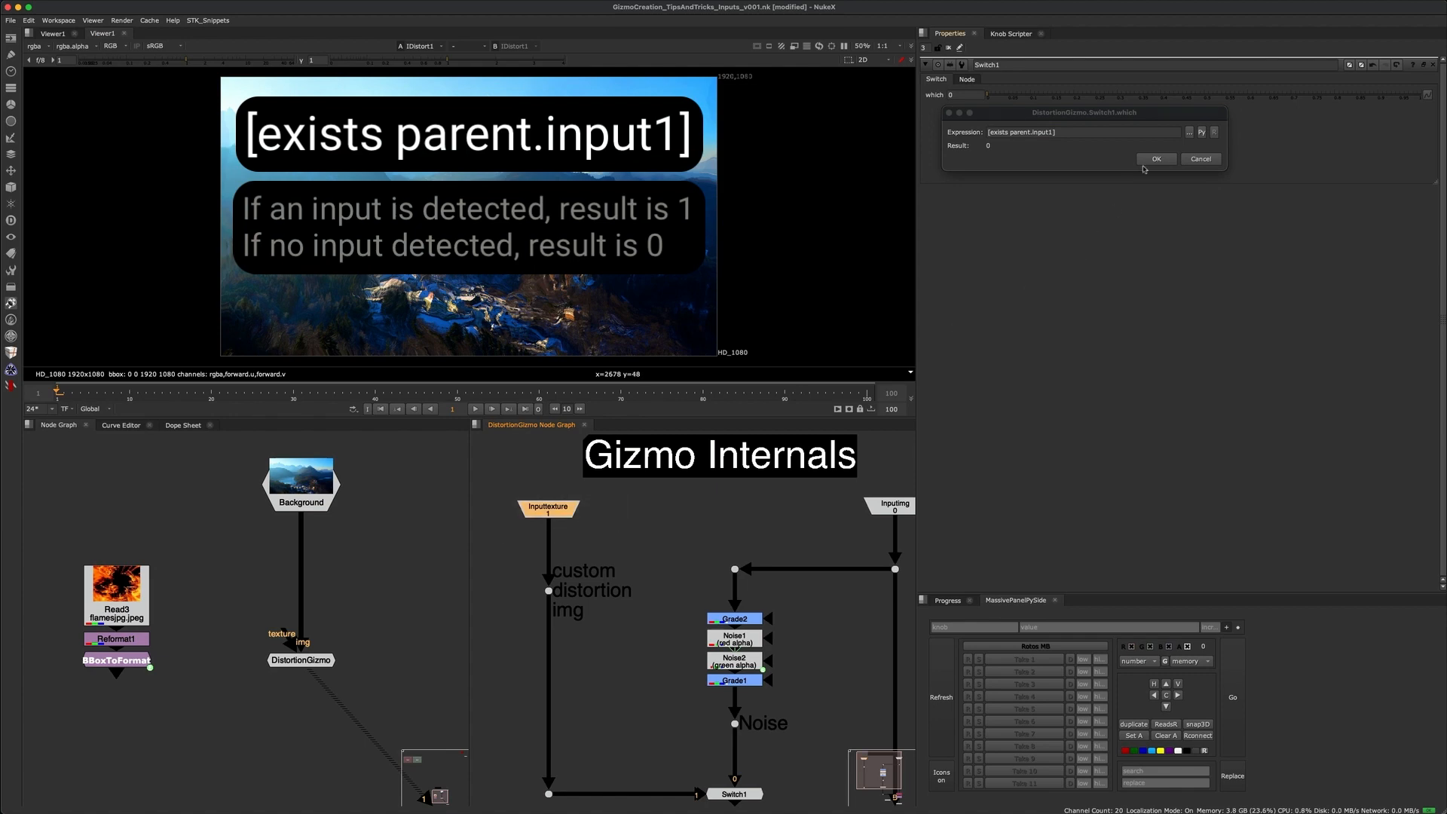
click(1155, 159)
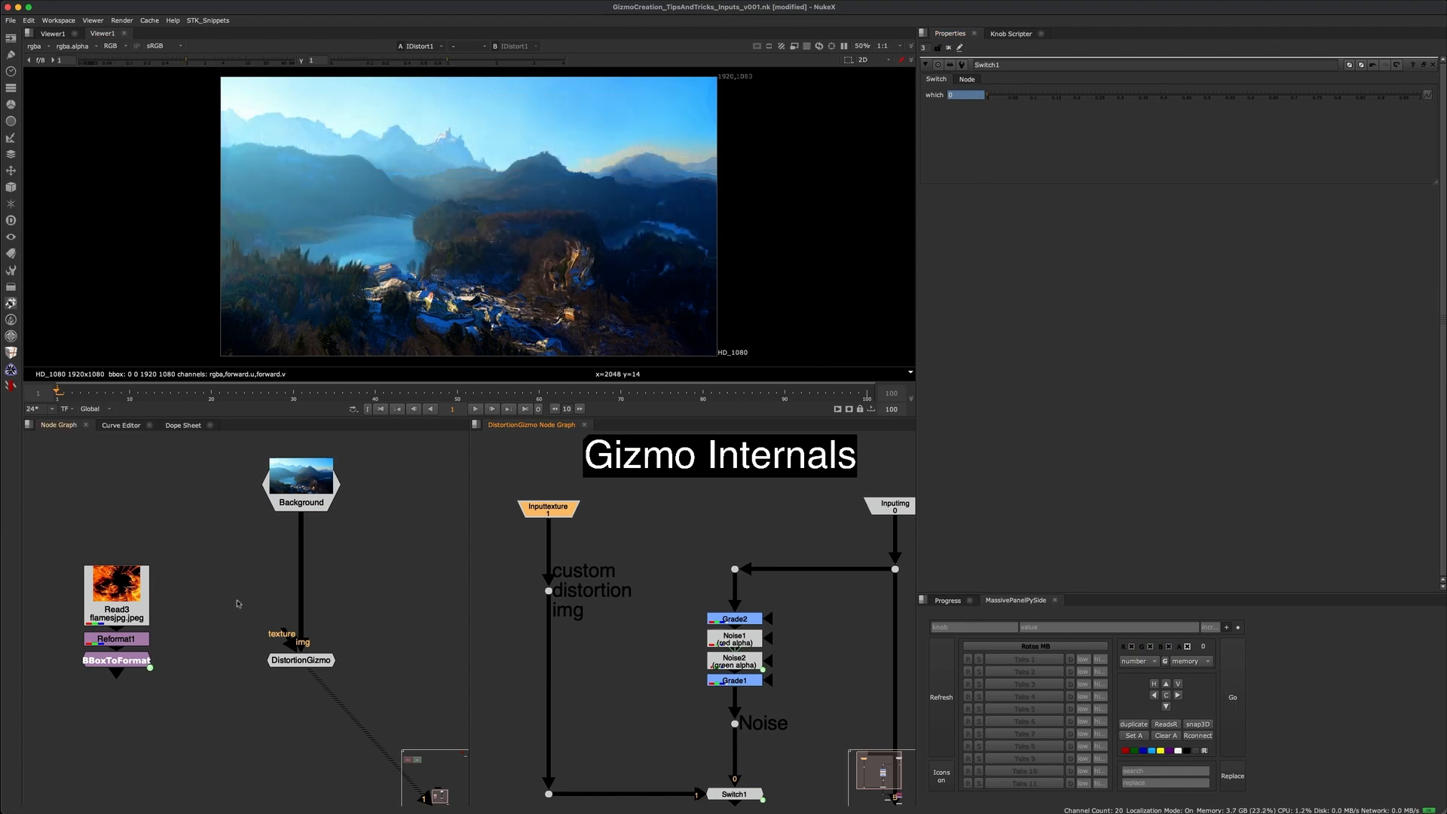
- View the DistortionGizmo output in the main viewer and the IDistort1 result inside the gizmo
click(301, 663)
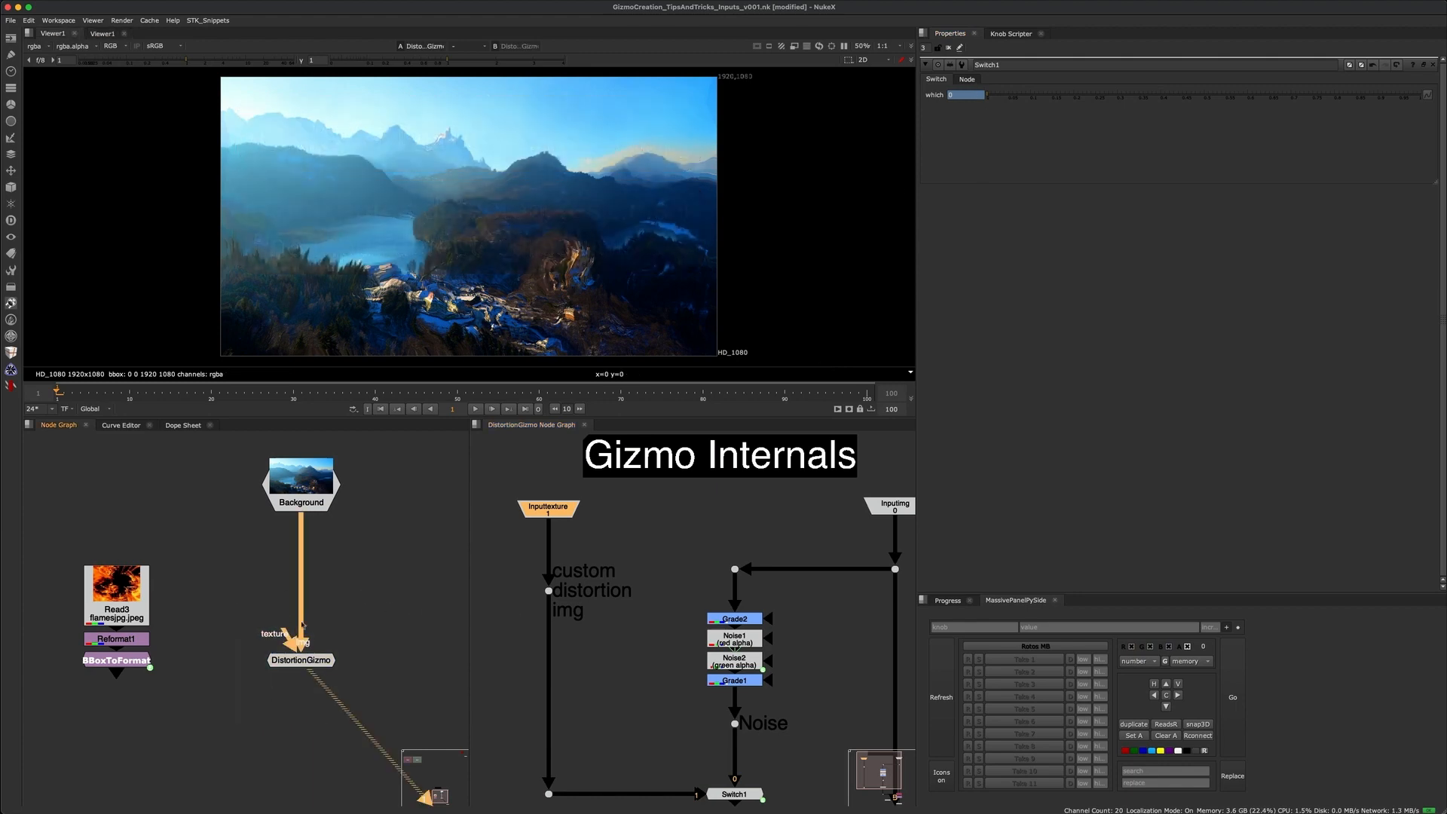
drag(285, 633, 206, 665)
alt+middle_drag(712, 528, 585, 584)
scroll(616, 621, down, 2)
scroll(737, 699, up, 2)
drag(791, 671, 675, 710)
key(1)
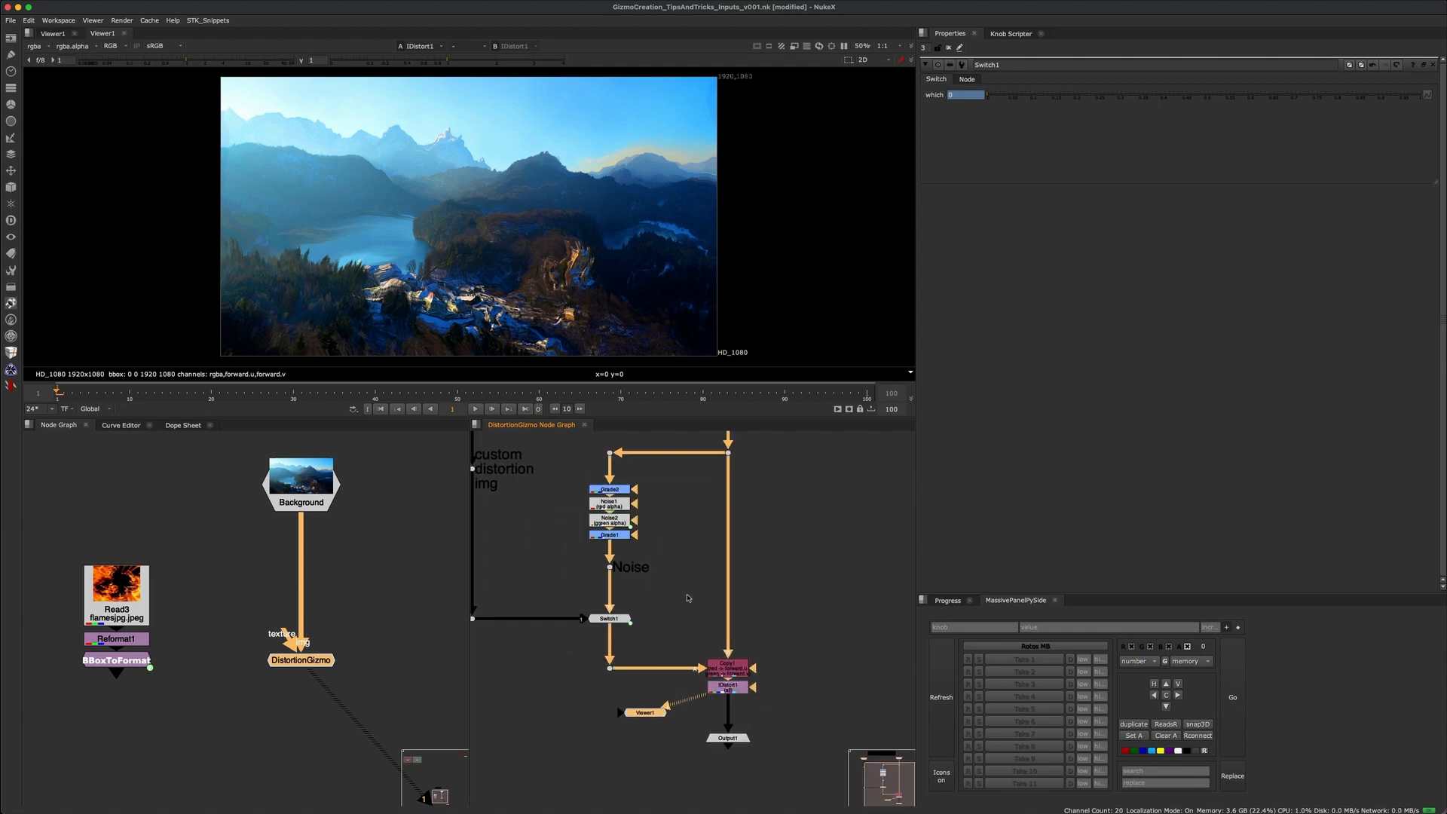
- Connect the texture input of DistortionGizmo to the BBoxToFormat node of the flames image
scroll(689, 603, down, 3)
scroll(709, 668, up, 1)
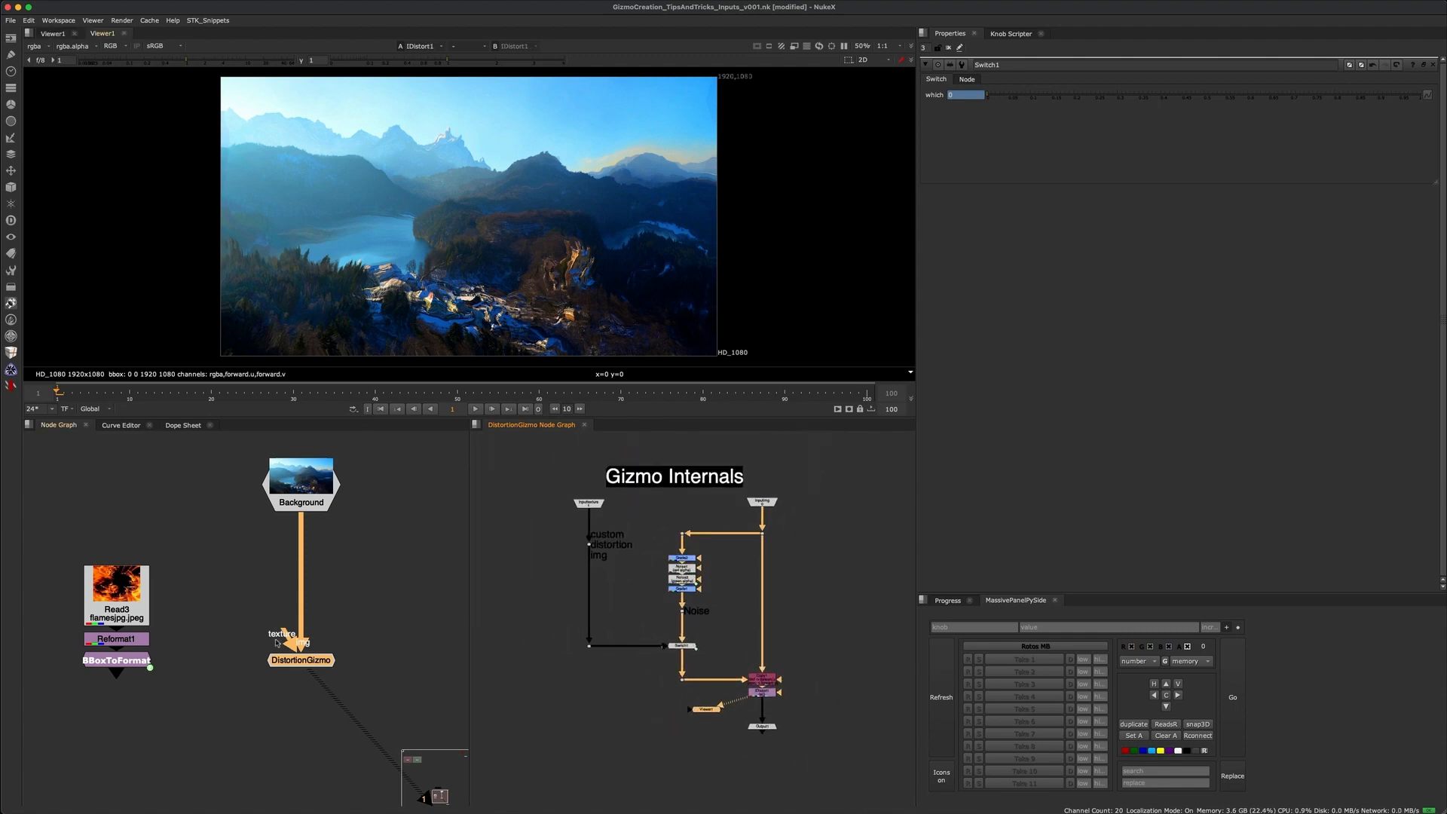
drag(277, 641, 151, 661)
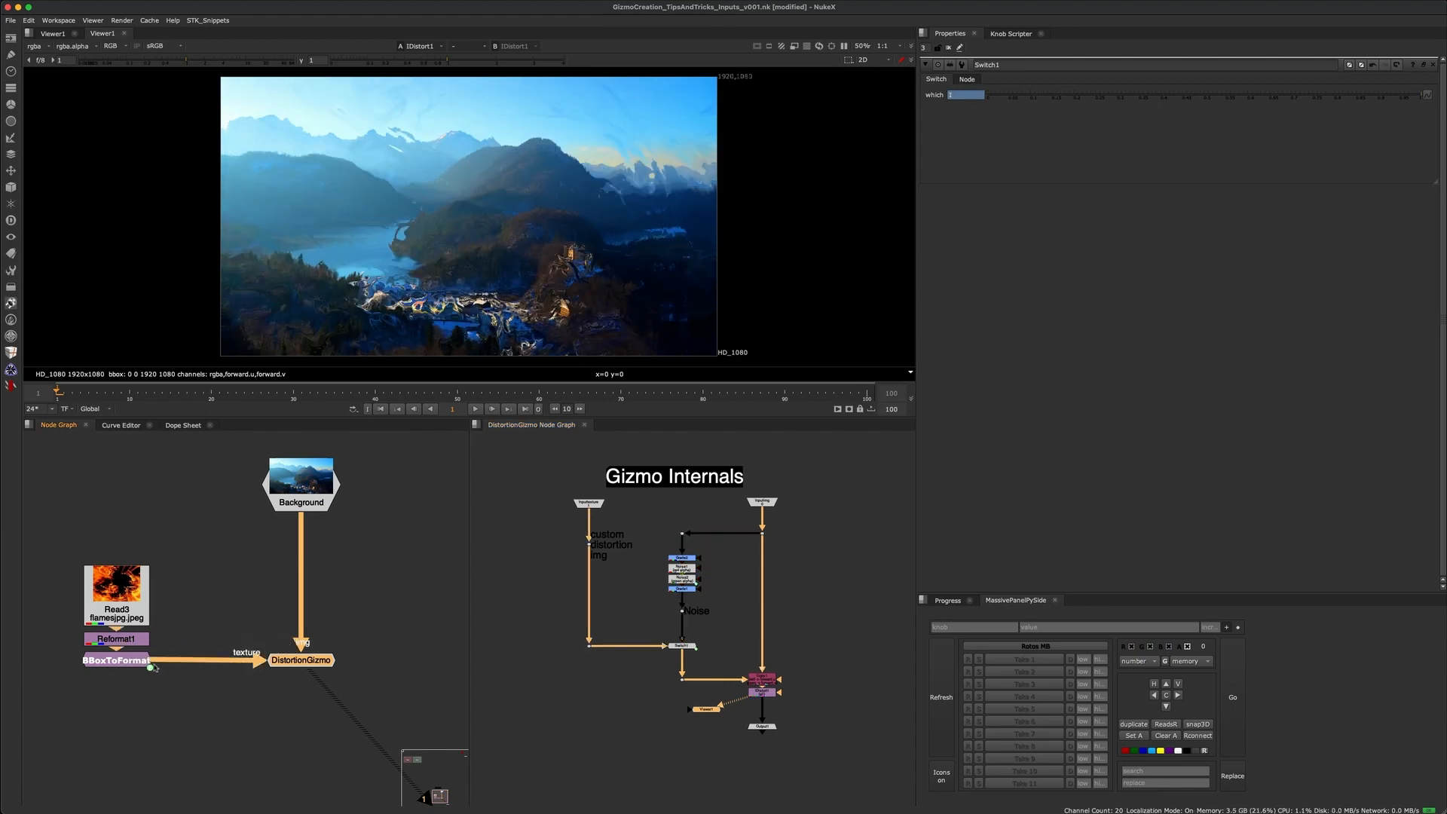
- Undo the connection of DistortionGizmo's texture input and select the gizmo for checking its noise path
key(ctrl+z)
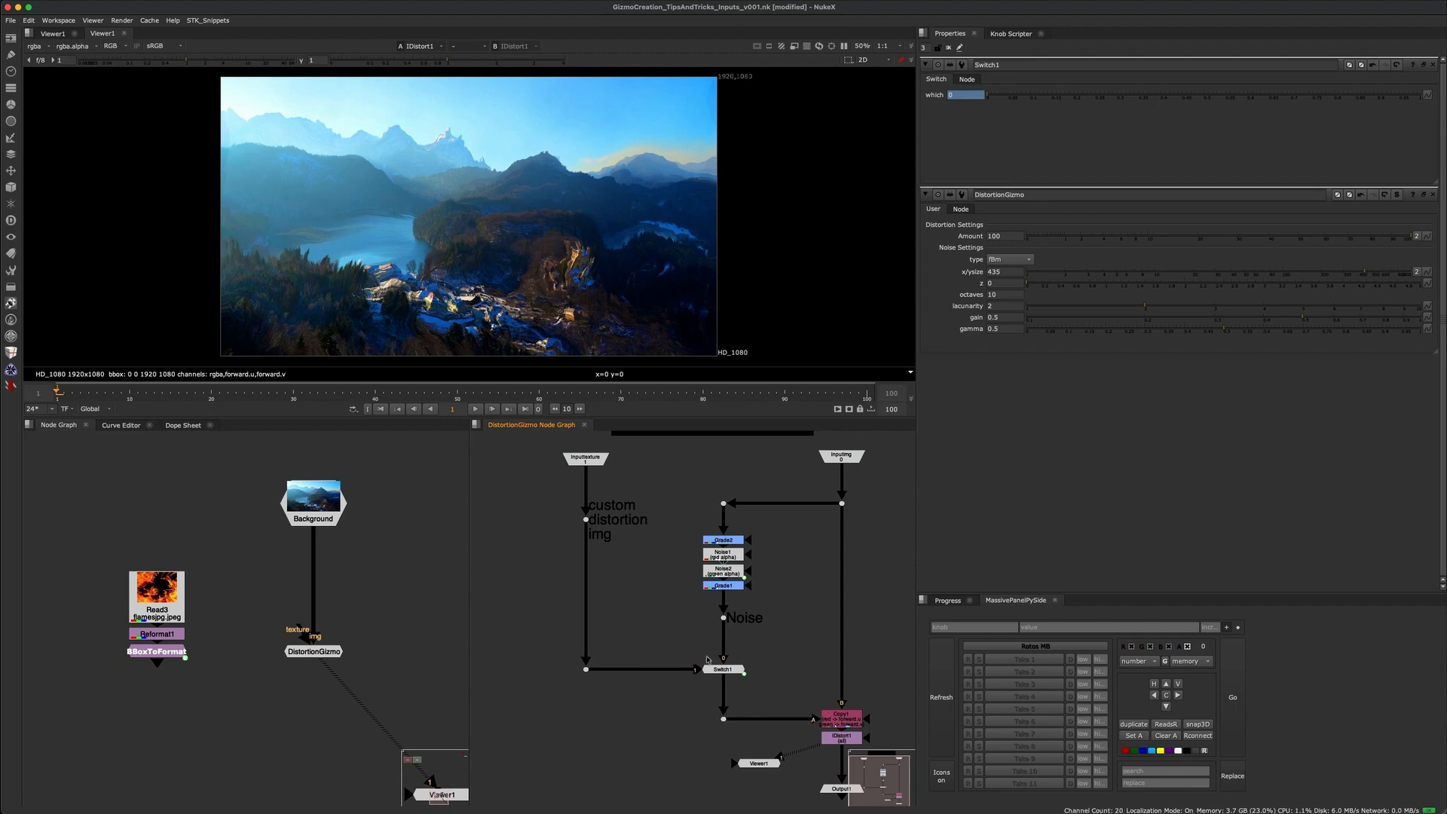
drag(791, 644, 673, 689)
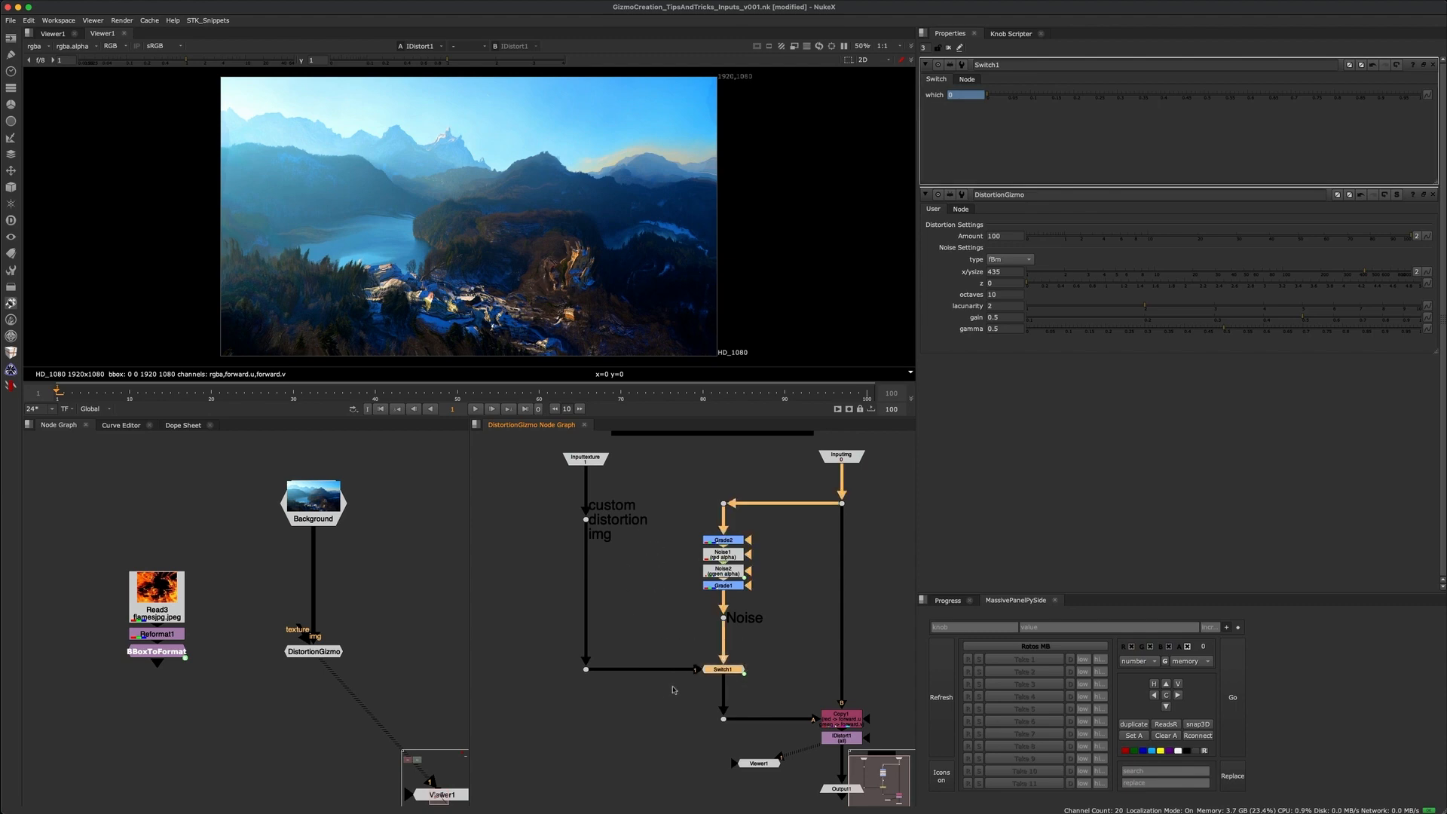
click(710, 677)
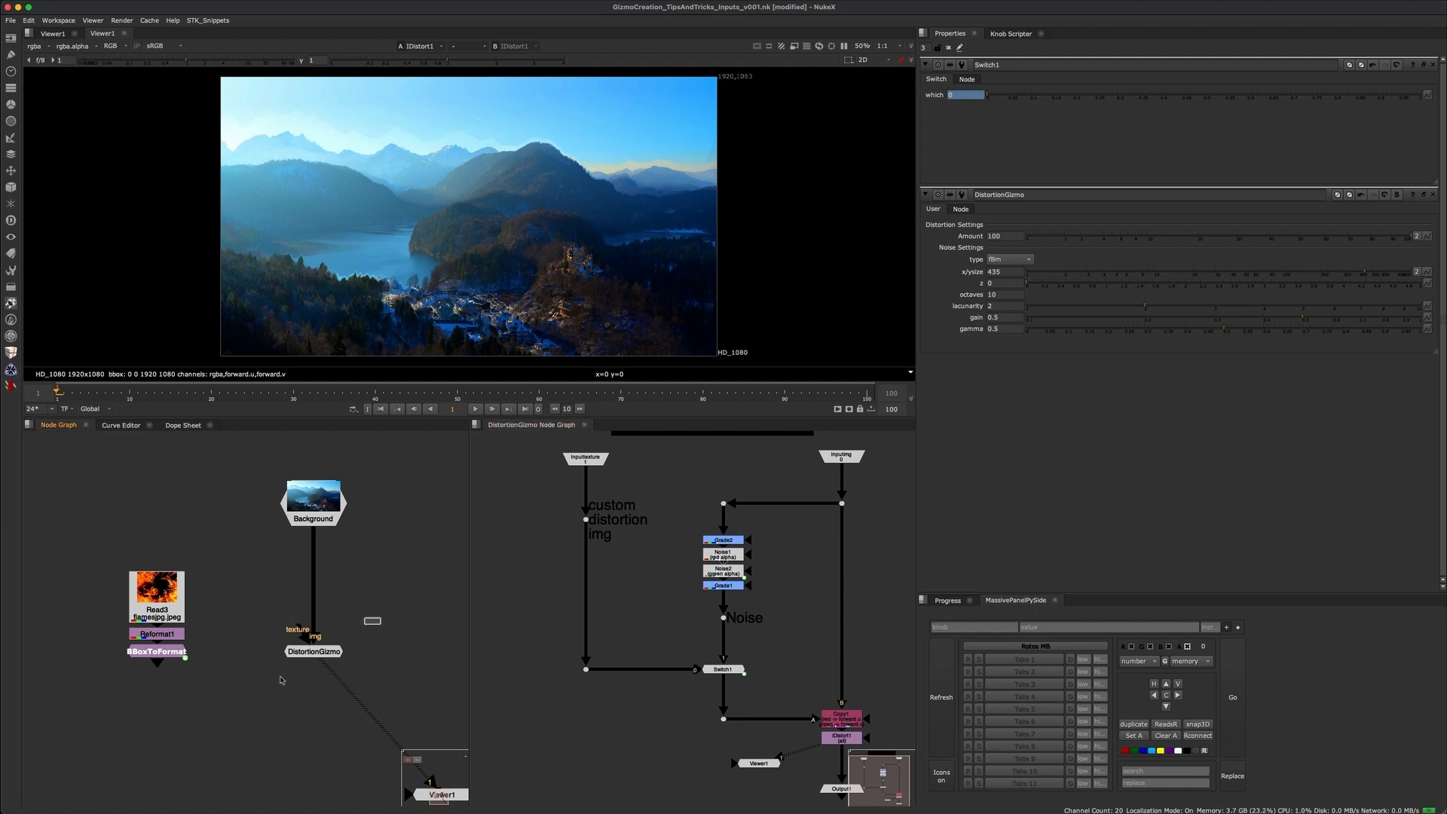
click(315, 650)
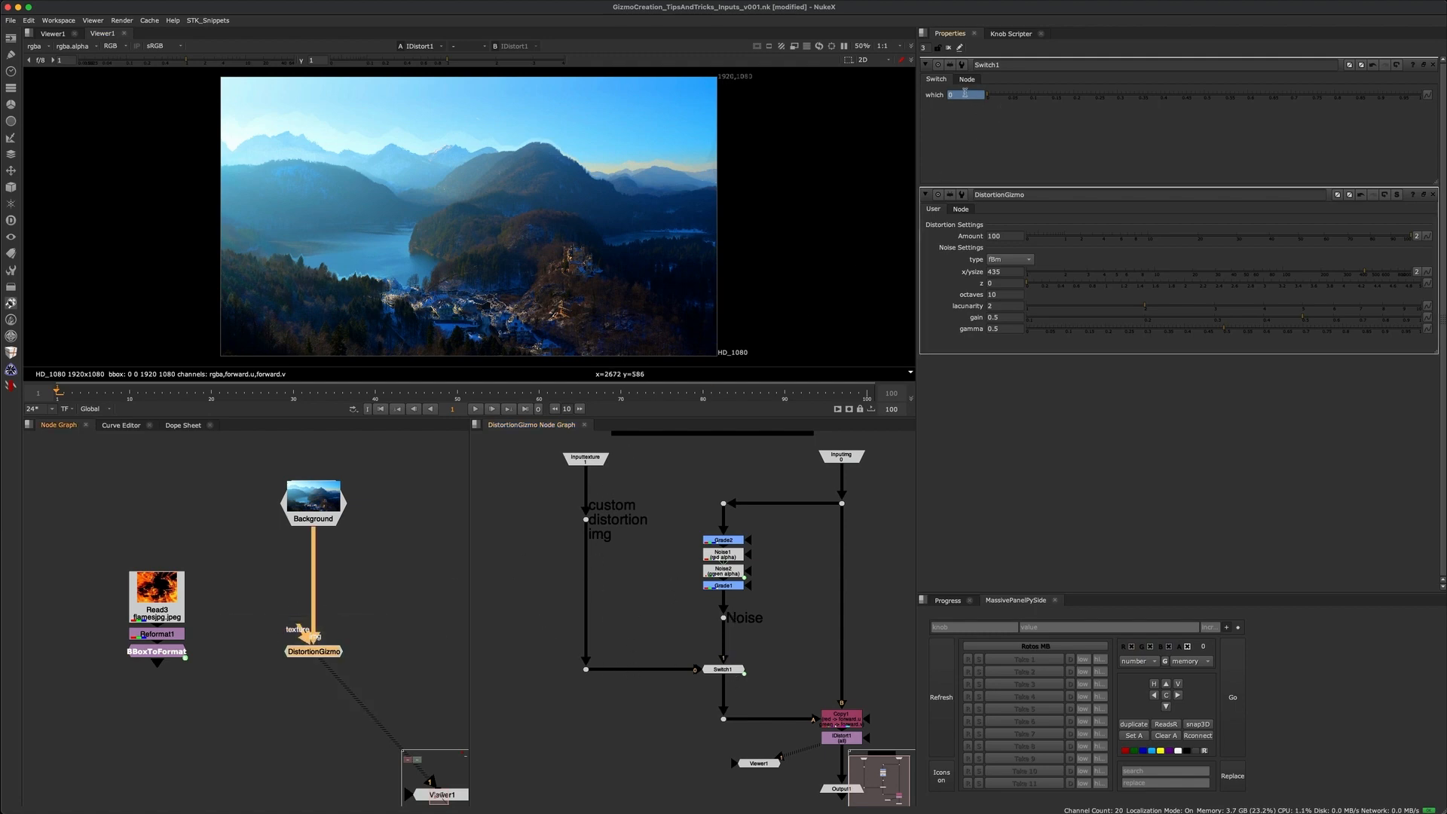
- Reverse Switch1's which expression by changing it to "![exists parent.input1]" and apply it
right_click(959, 94)
click(1003, 173)
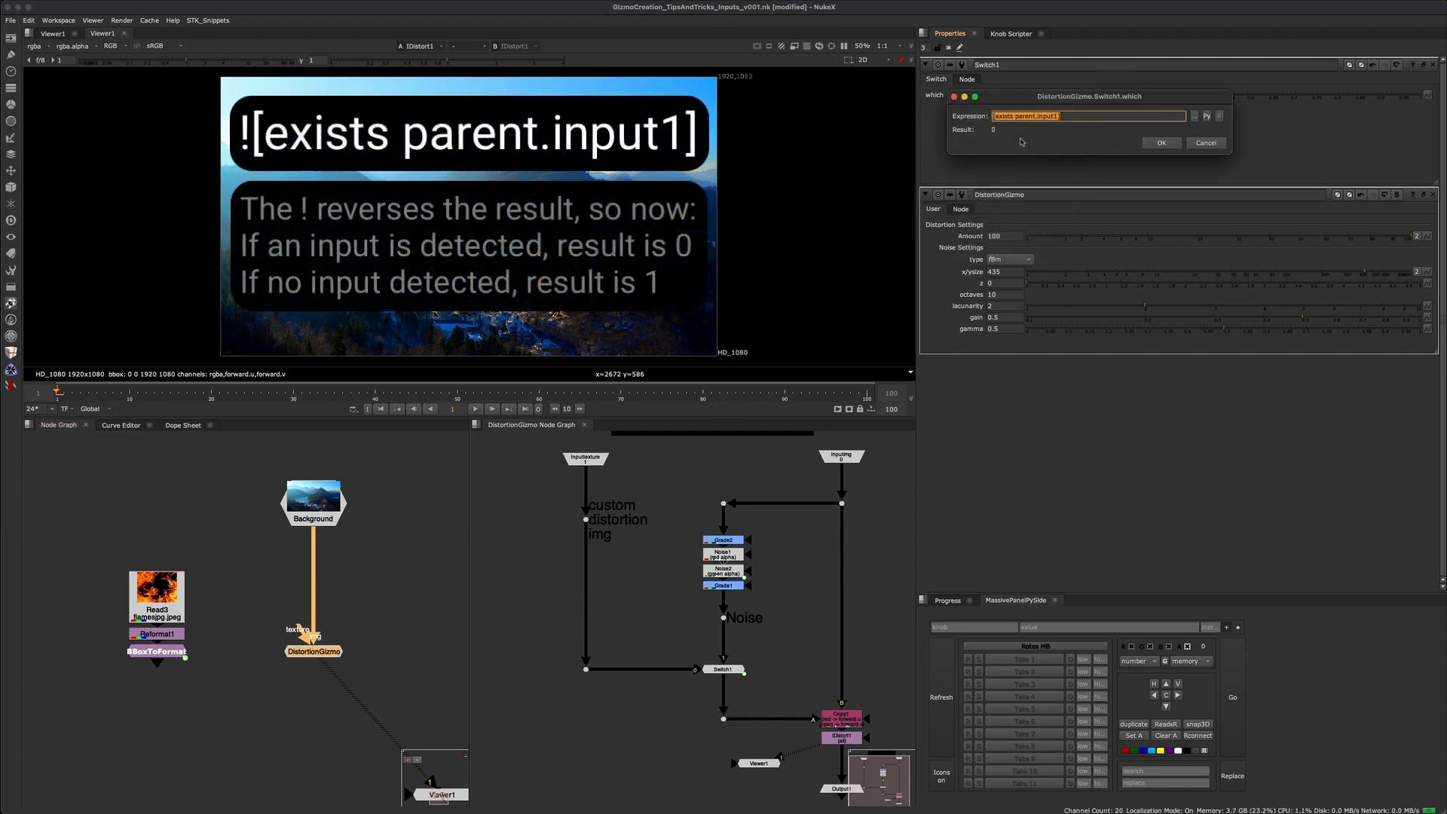
key(Left)
text(!)
click(1163, 143)
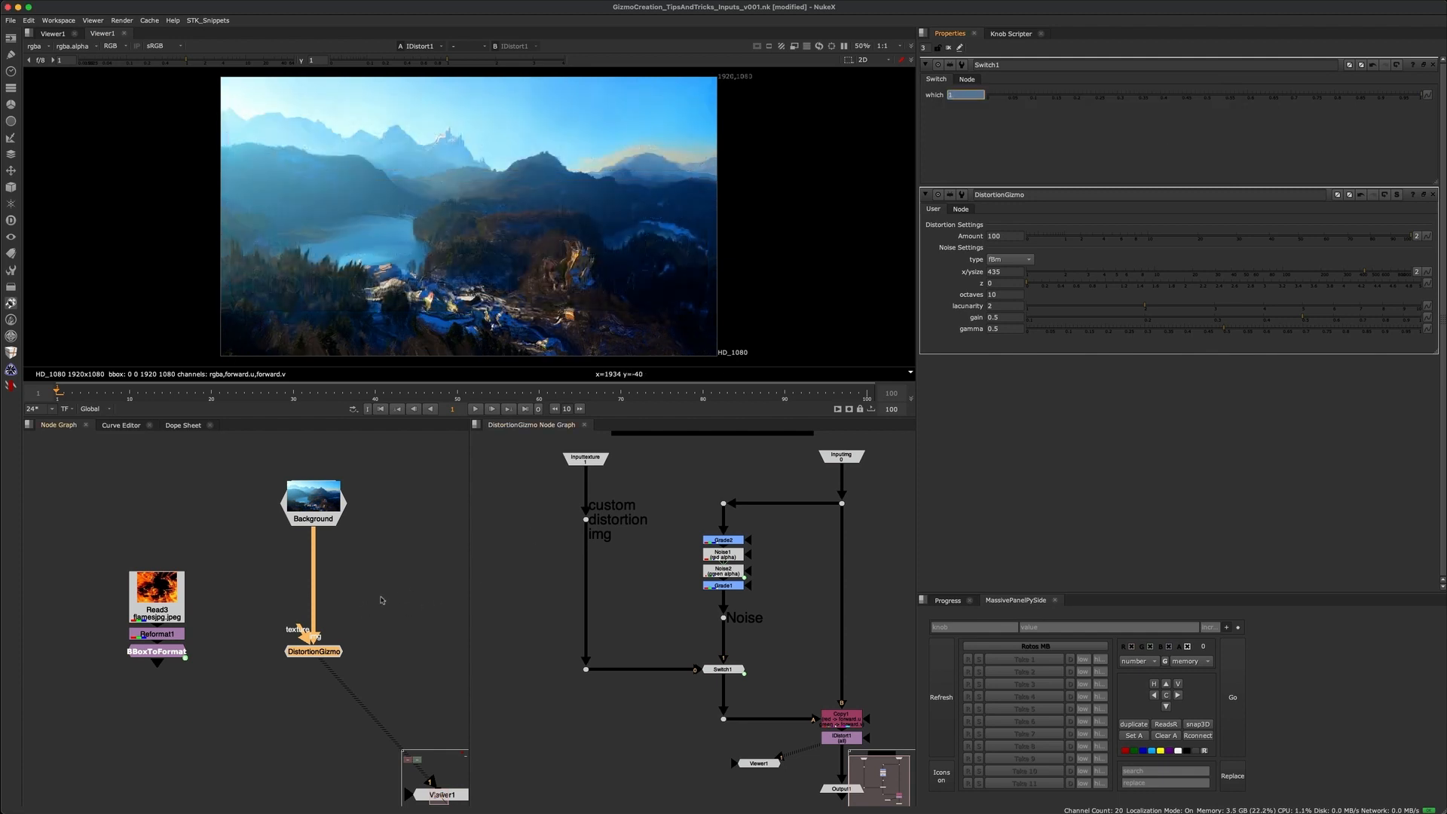
- Inspect the path into IDistort1 inside the gizmo and connect DistortionGizmo's texture input to the BBoxToFormat node
click(382, 601)
middle_drag(747, 663, 682, 629)
drag(834, 707, 770, 683)
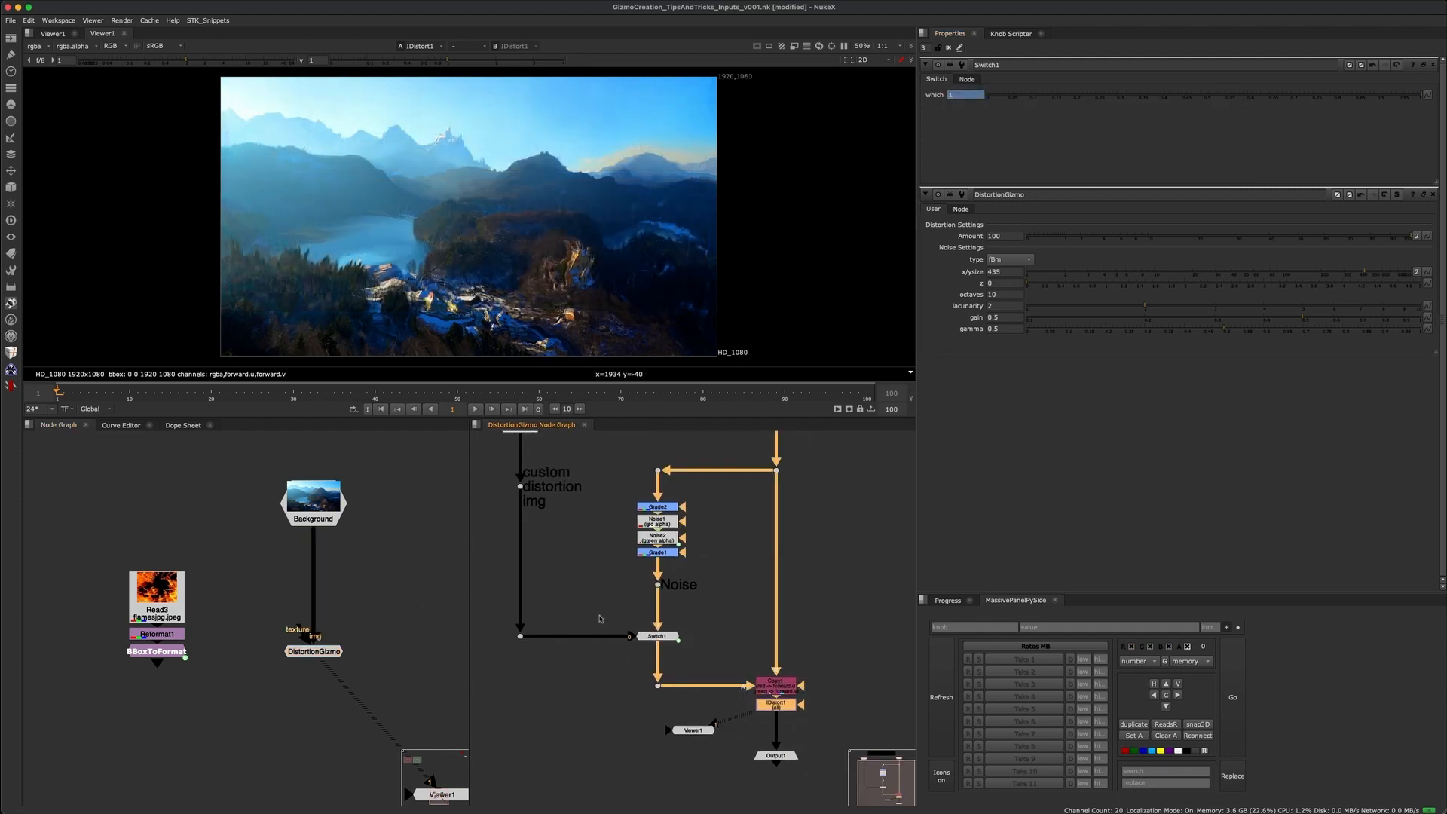
middle_drag(600, 619, 647, 640)
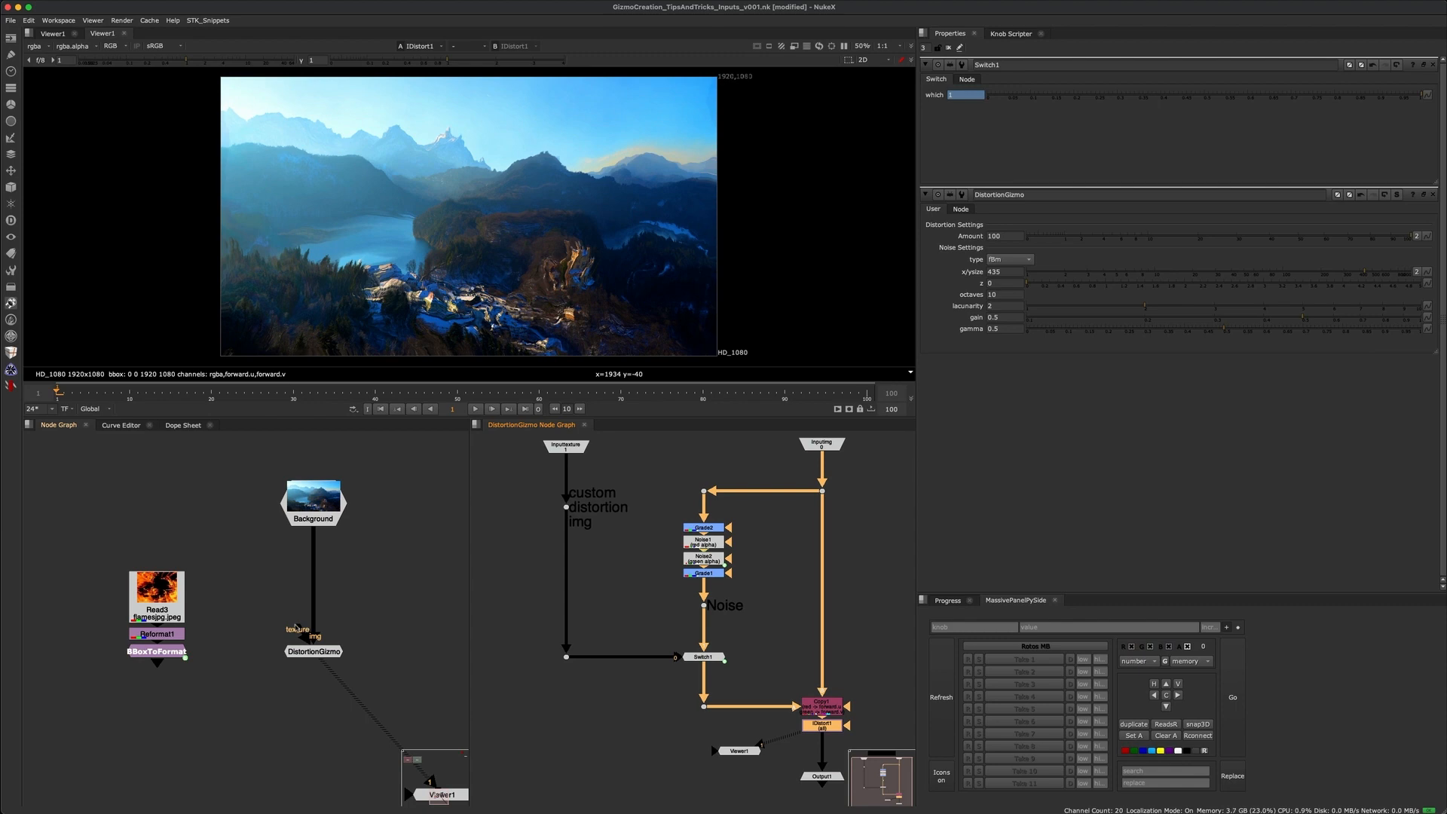
drag(299, 633, 162, 651)
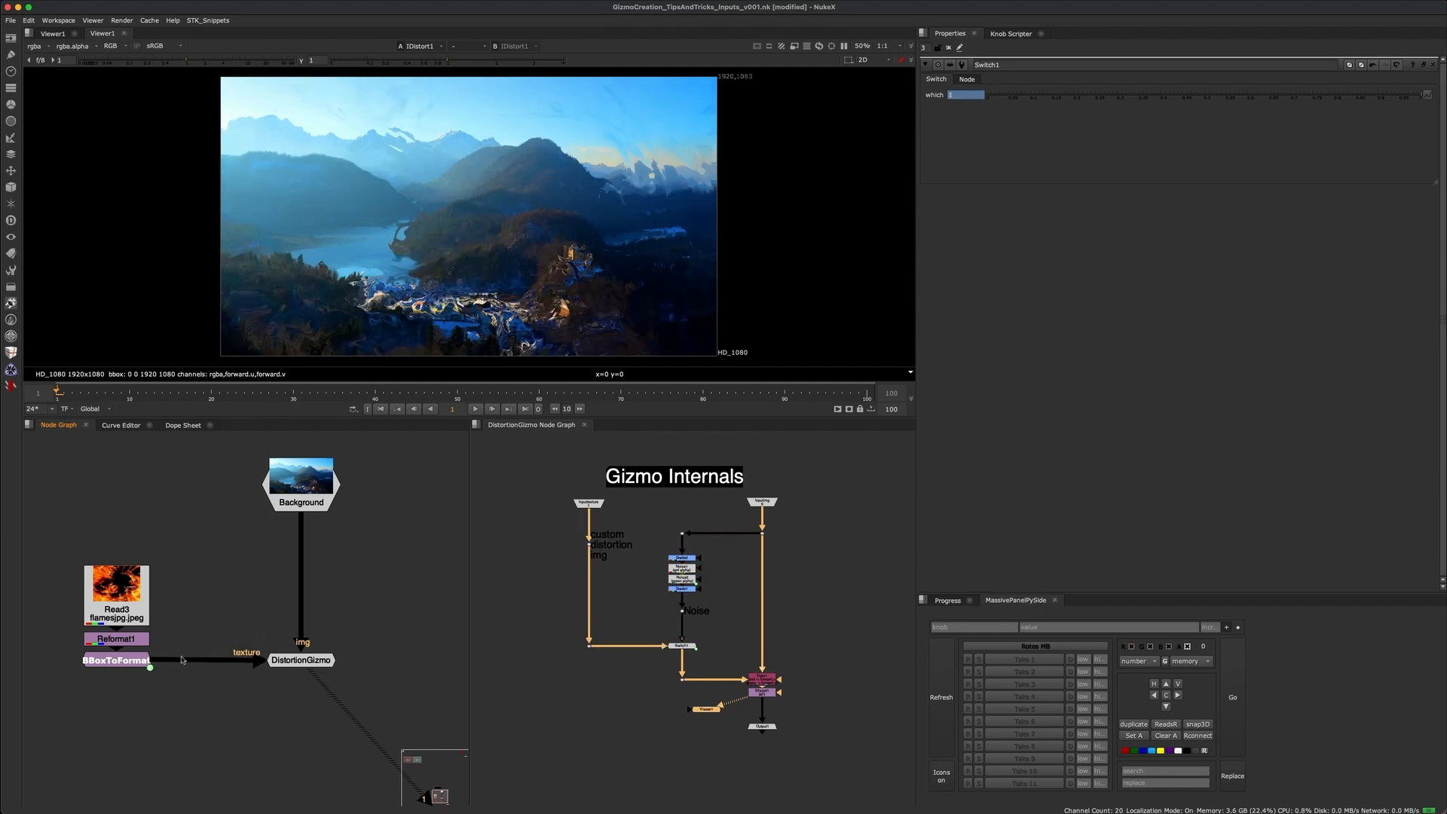
drag(207, 660, 134, 663)
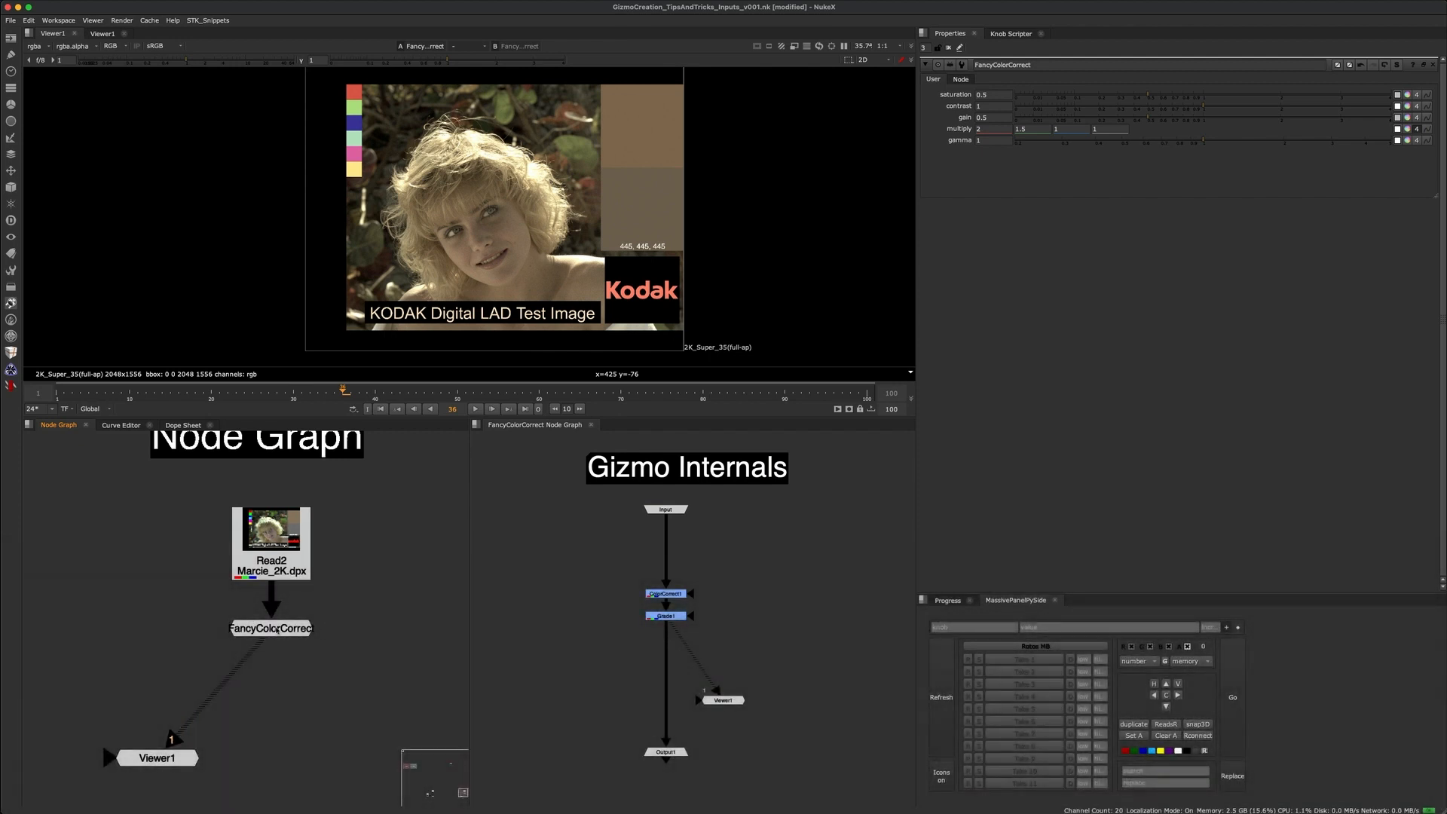
- Move FancyColorCorrect aside, add a Dissolve node mixing it with Read2, and view the Dissolve result
drag(278, 629, 344, 628)
key(Tab)
text(diss)
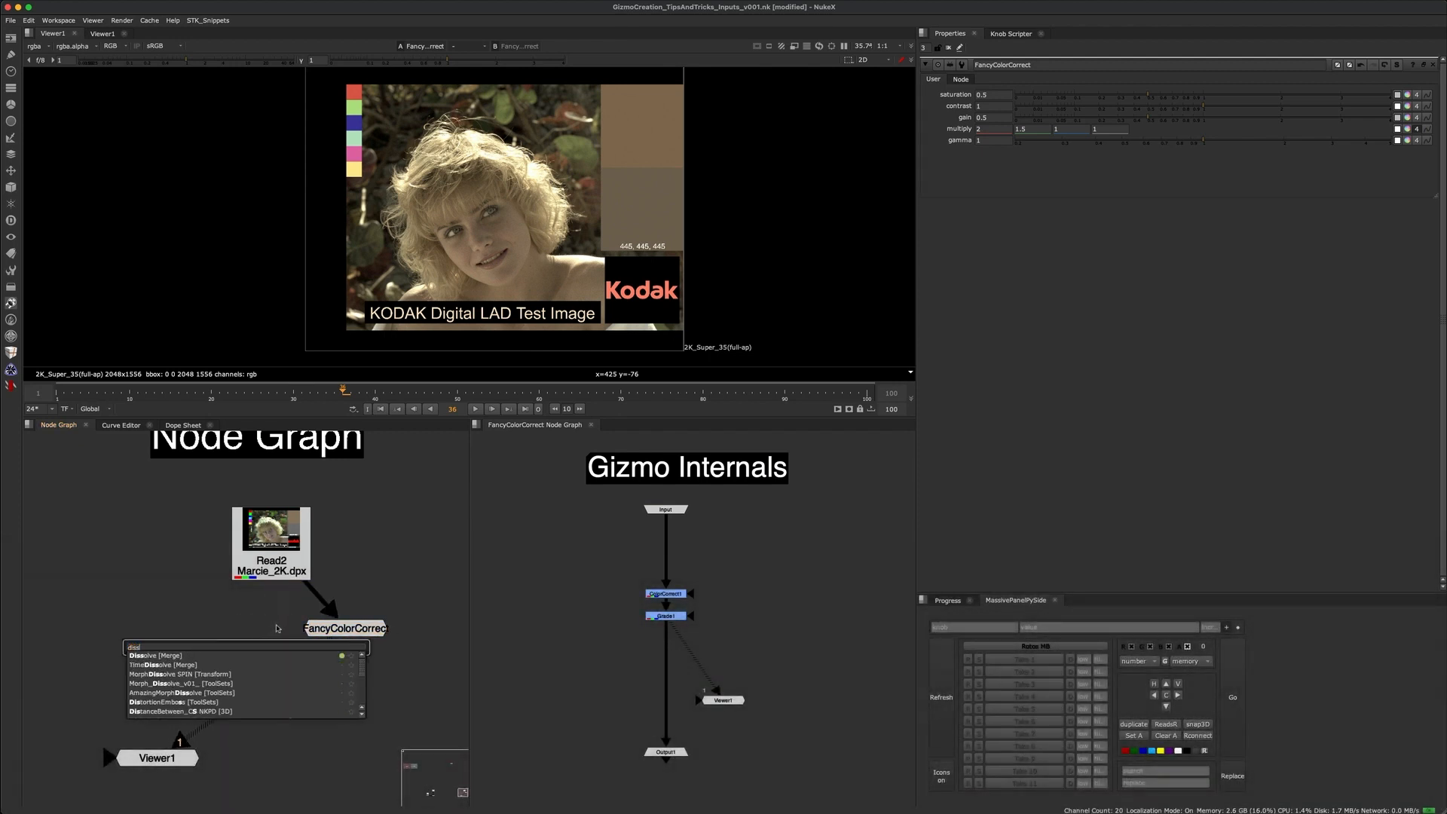
text(olve [Merge)
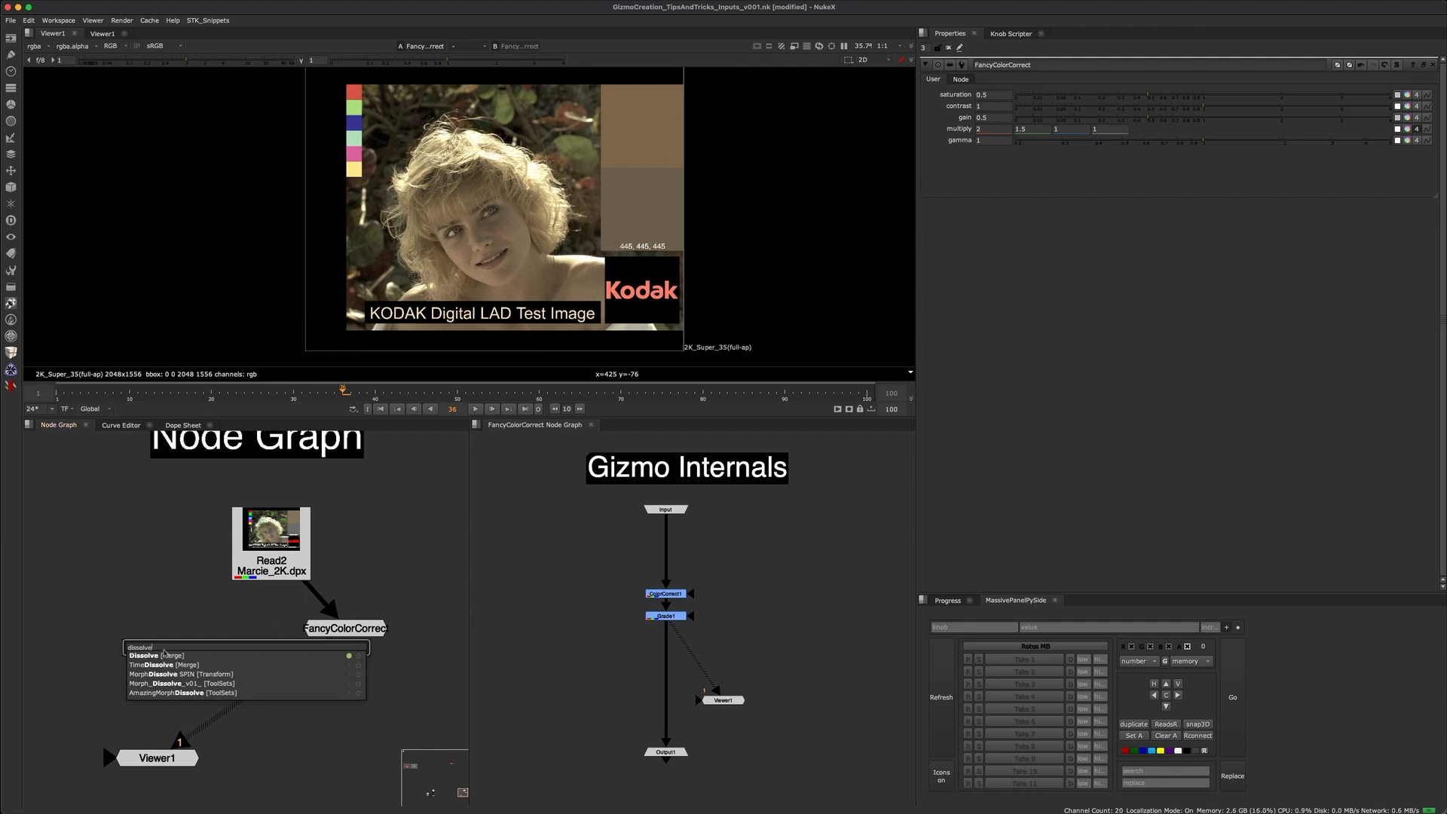
key(Return)
drag(251, 668, 256, 672)
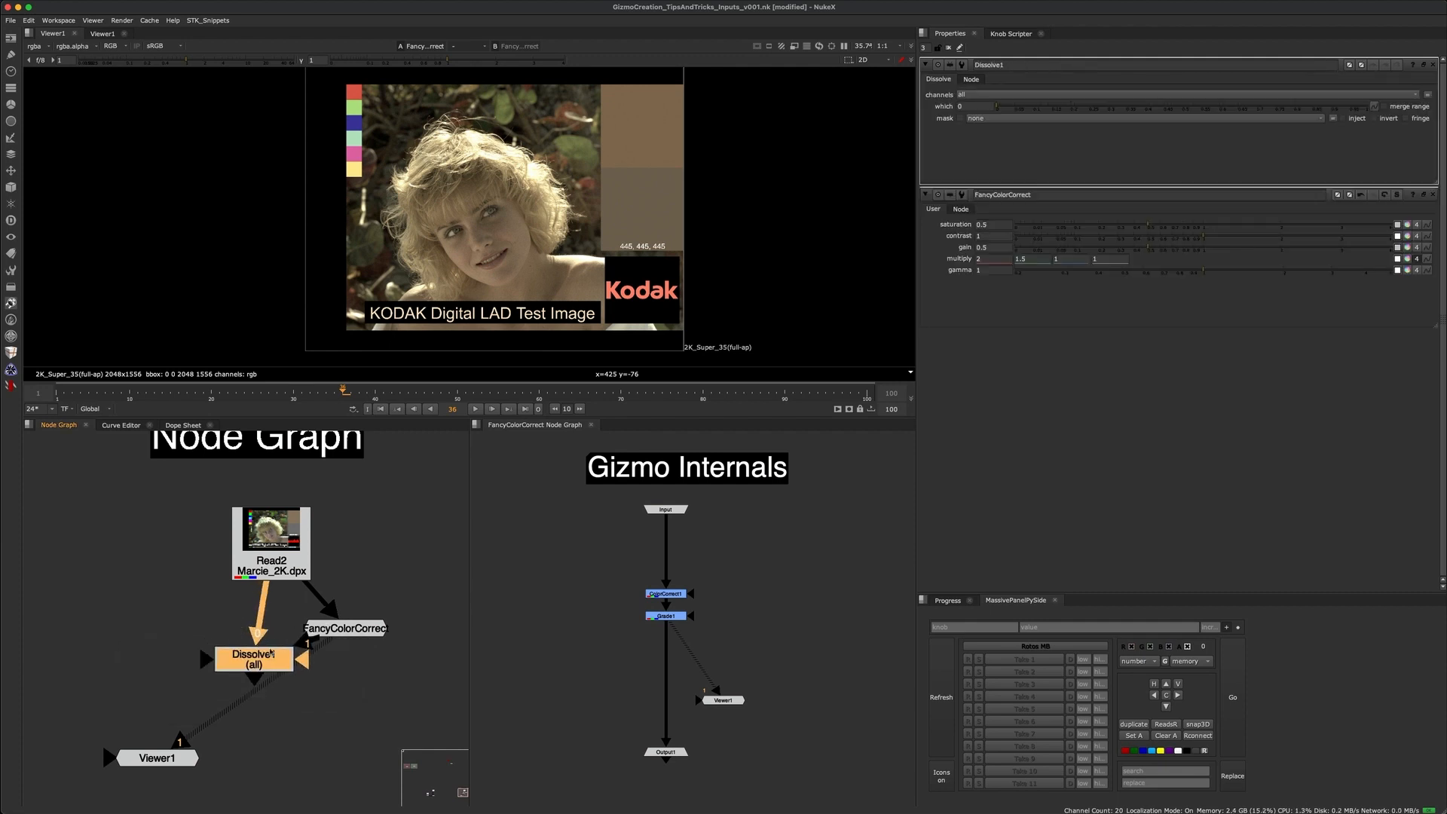
key(1)
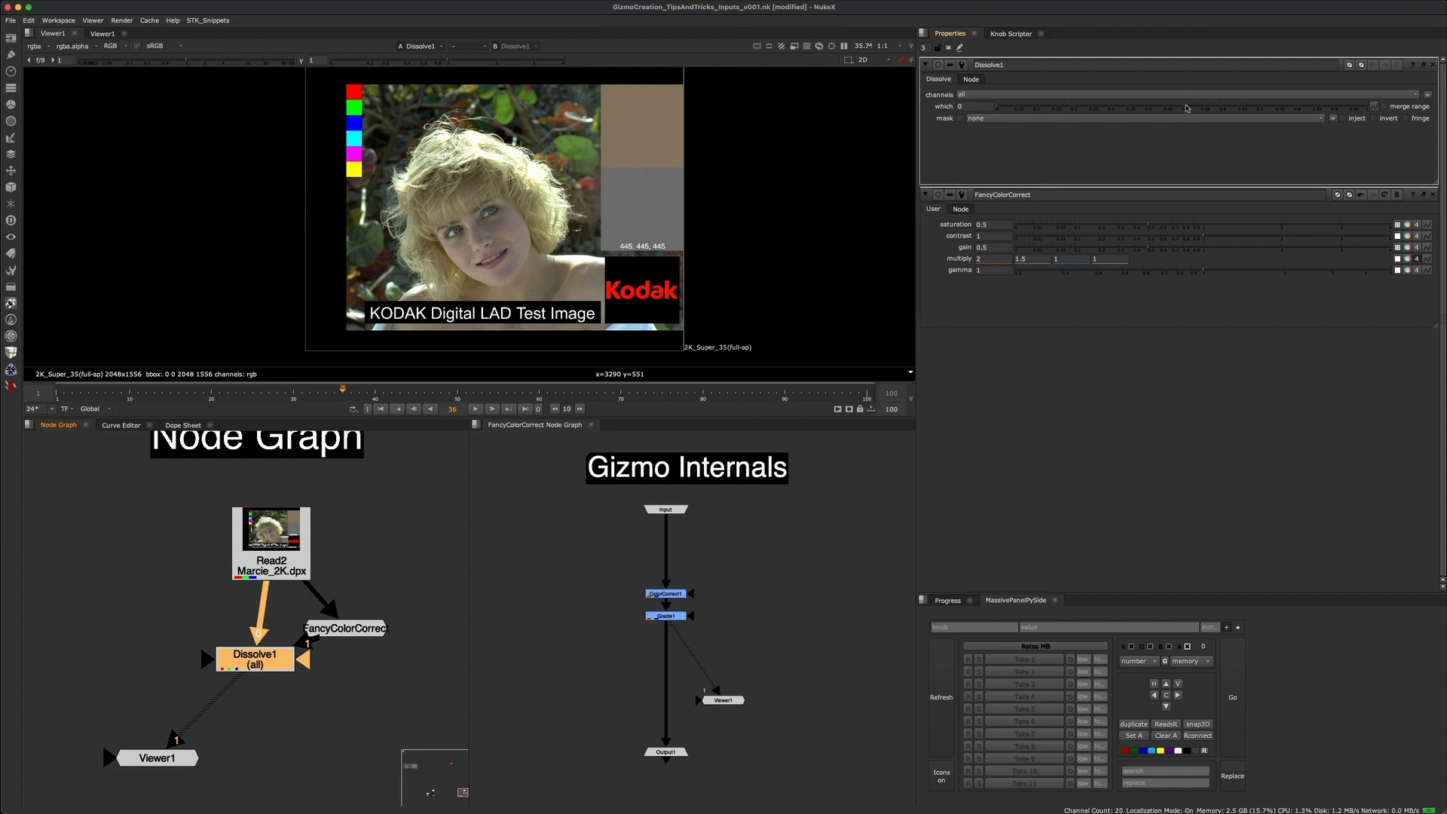
- Try a which value of 0.61 on the Dissolve node, and delete that node
drag(1187, 108, 1223, 113)
click(347, 670)
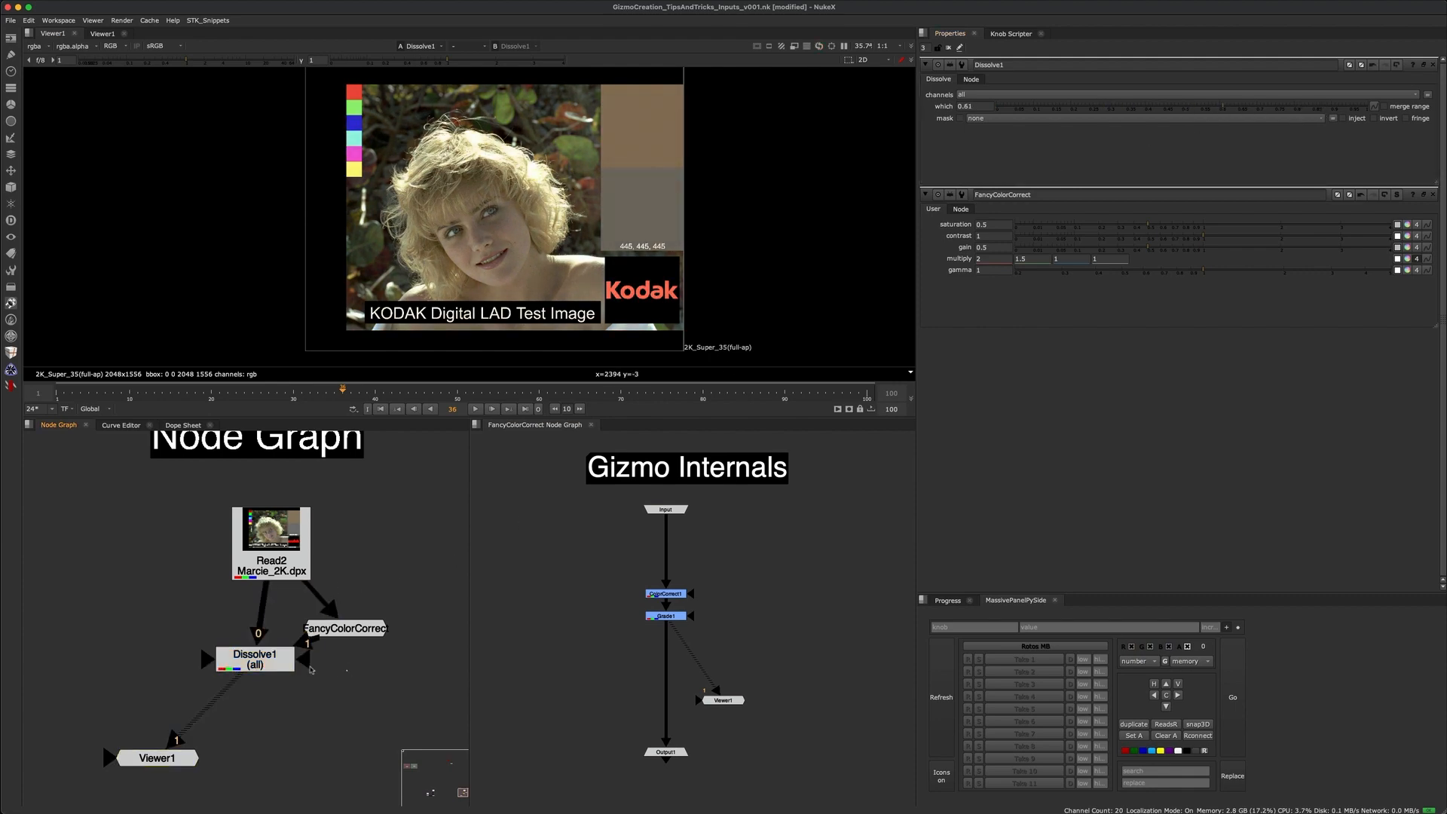
click(273, 664)
key(Delete)
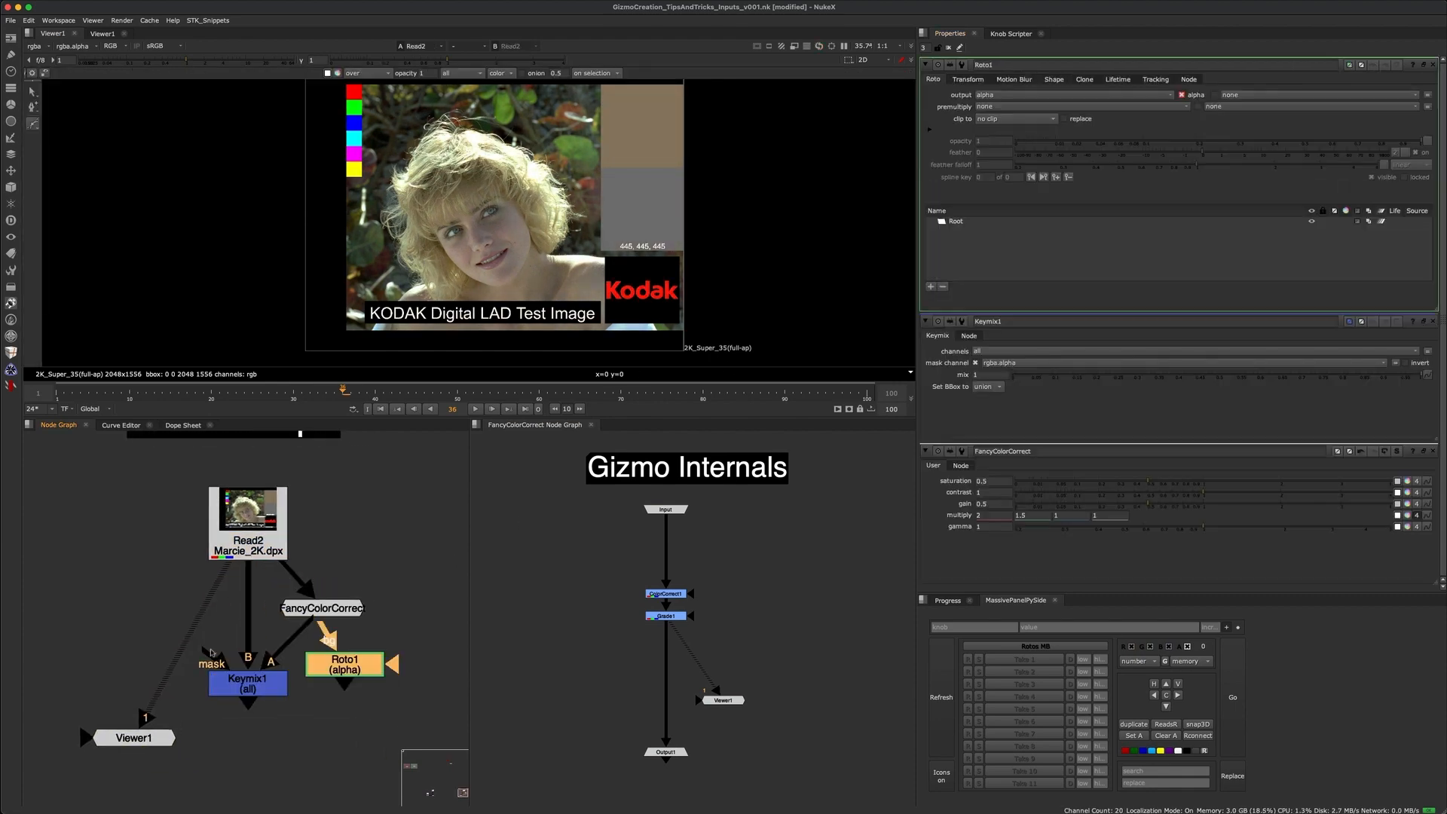
- Connect the Keymix node's mask input to Roto1, shift the Roto node aside, and view the Keymix result
drag(211, 653, 339, 666)
drag(346, 666, 371, 671)
click(266, 684)
key(1)
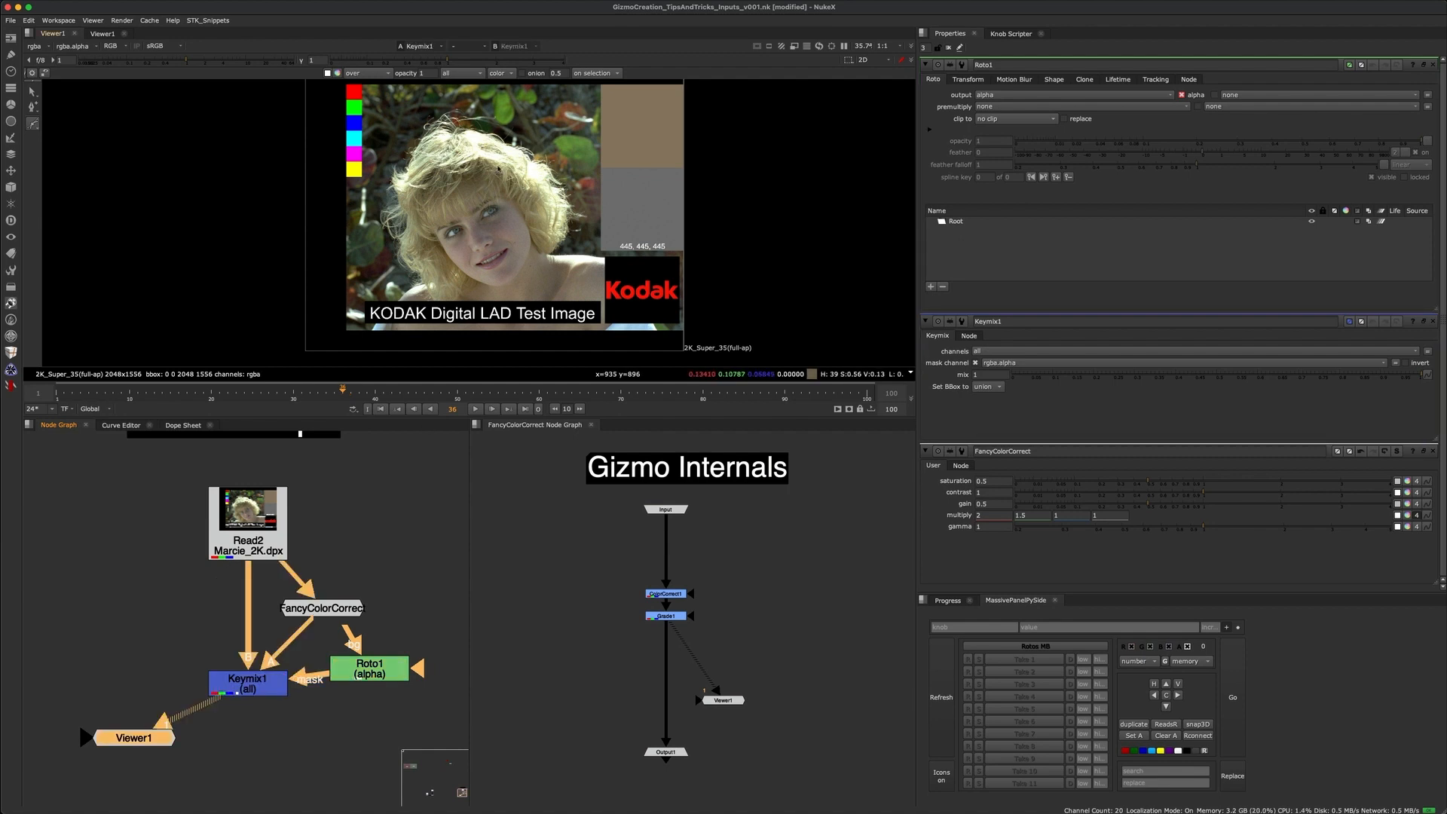
- Draw a closed Bezier shape around the woman's face in Roto1 and pull one of its points onto the tan swatch
click(507, 163)
click(556, 208)
click(560, 294)
click(393, 273)
click(506, 163)
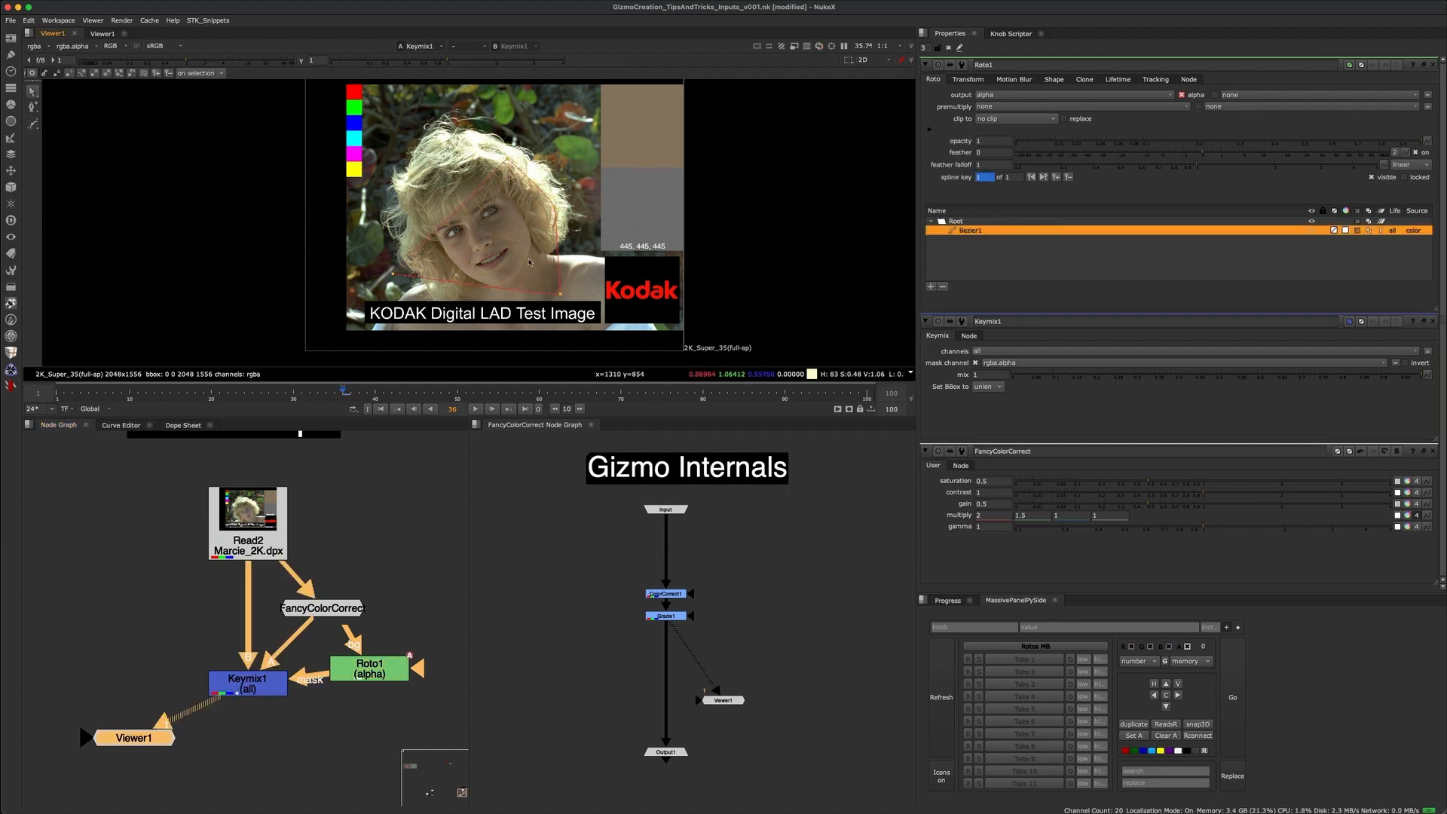
drag(556, 208, 650, 140)
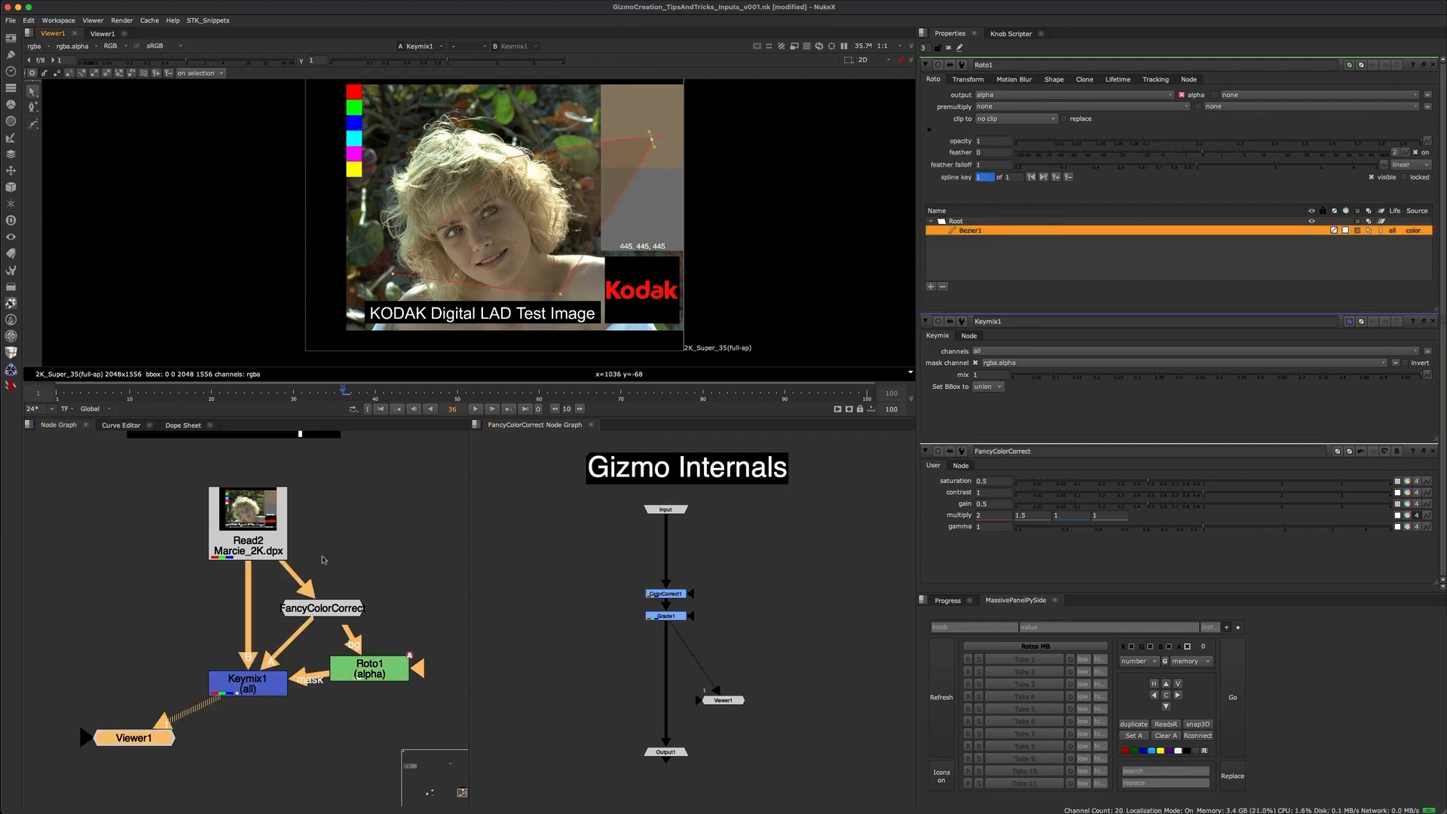
drag(170, 575, 303, 731)
drag(177, 633, 340, 712)
click(374, 570)
drag(330, 613, 334, 610)
click(361, 568)
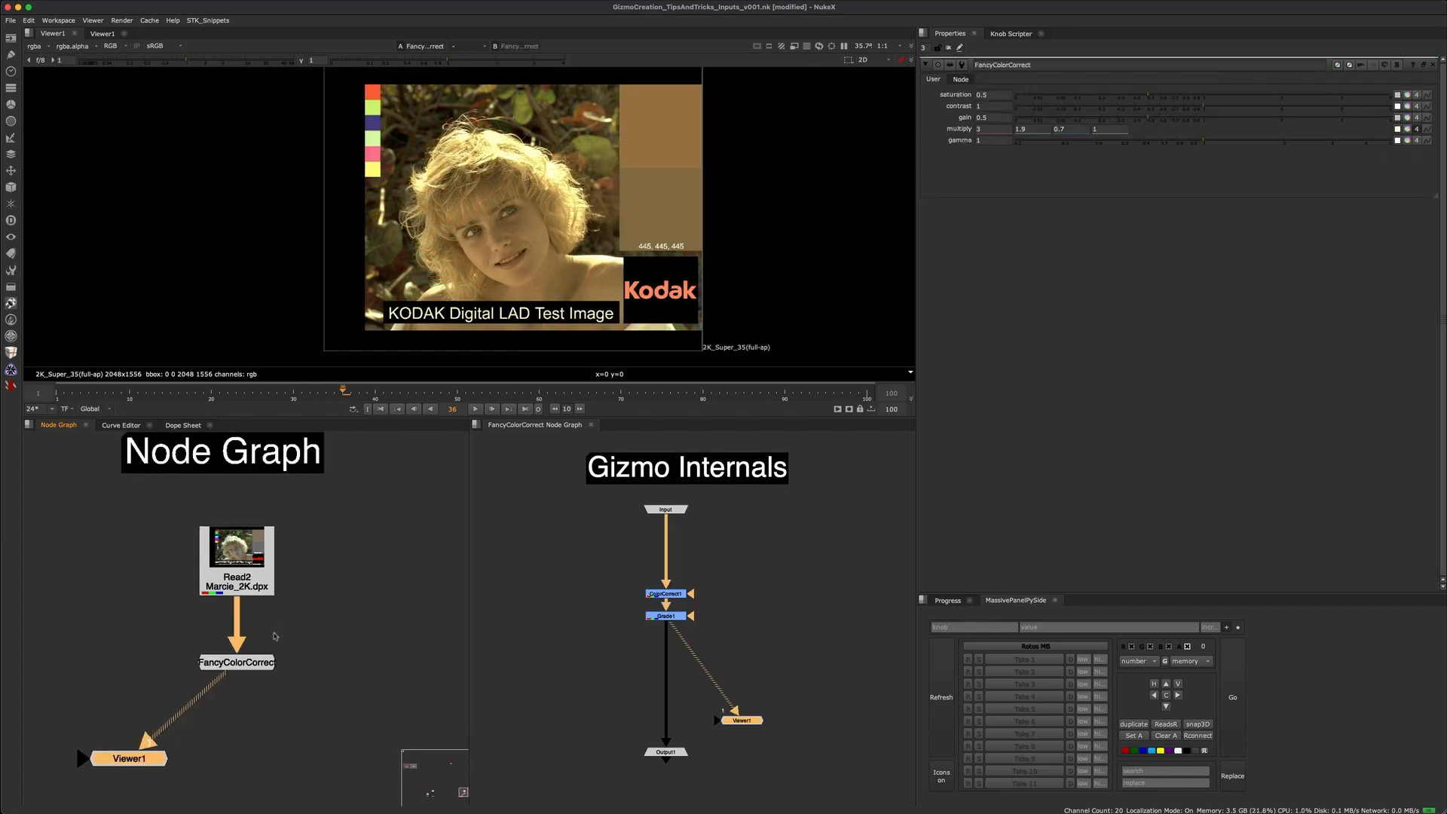
- Assign Read2 and FancyColorCorrect to viewer inputs 1 and 2 and compare the original with the corrected image
double_click(224, 670)
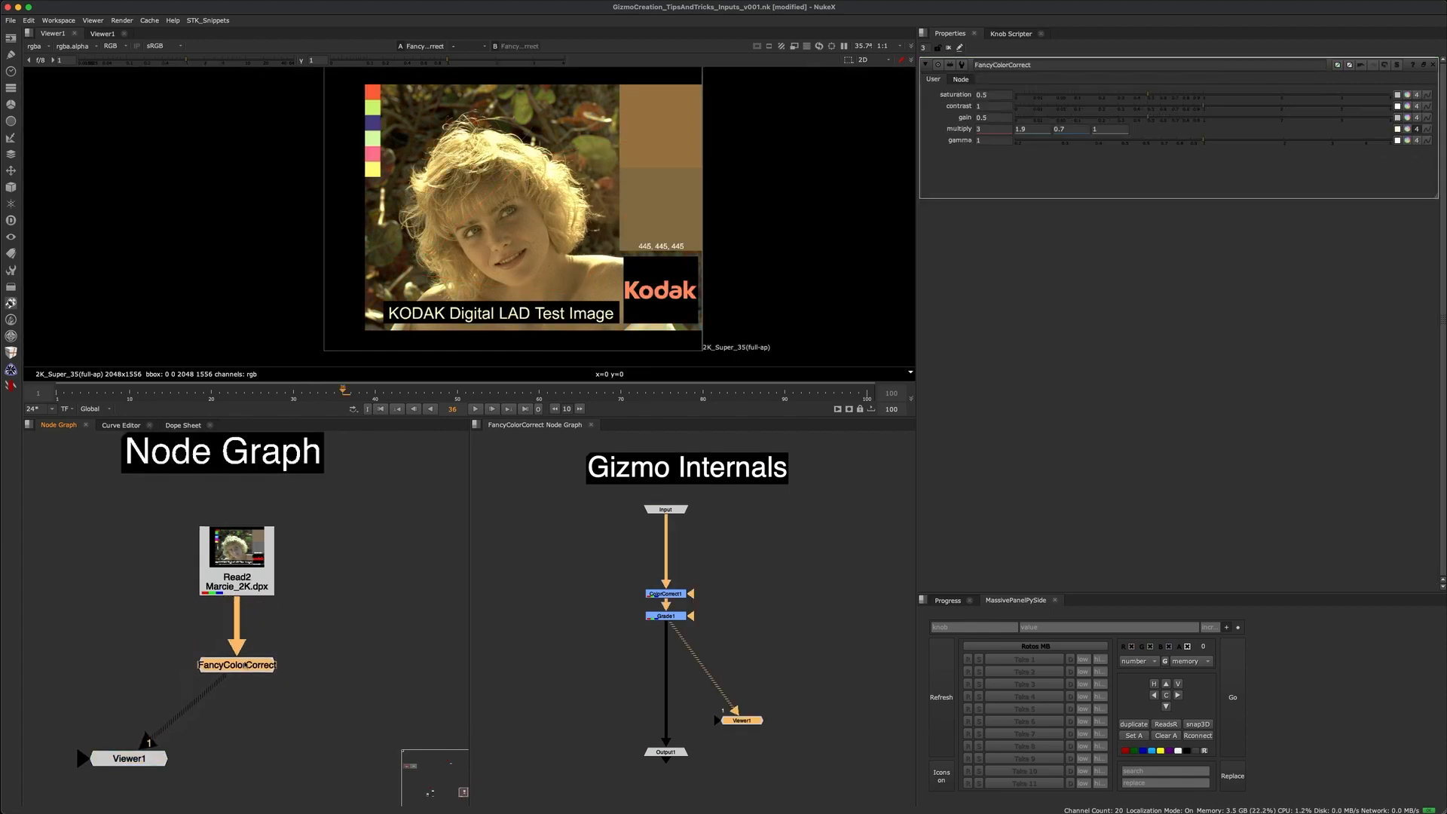
click(251, 557)
key(1)
drag(359, 614, 260, 673)
key(2)
key(1)
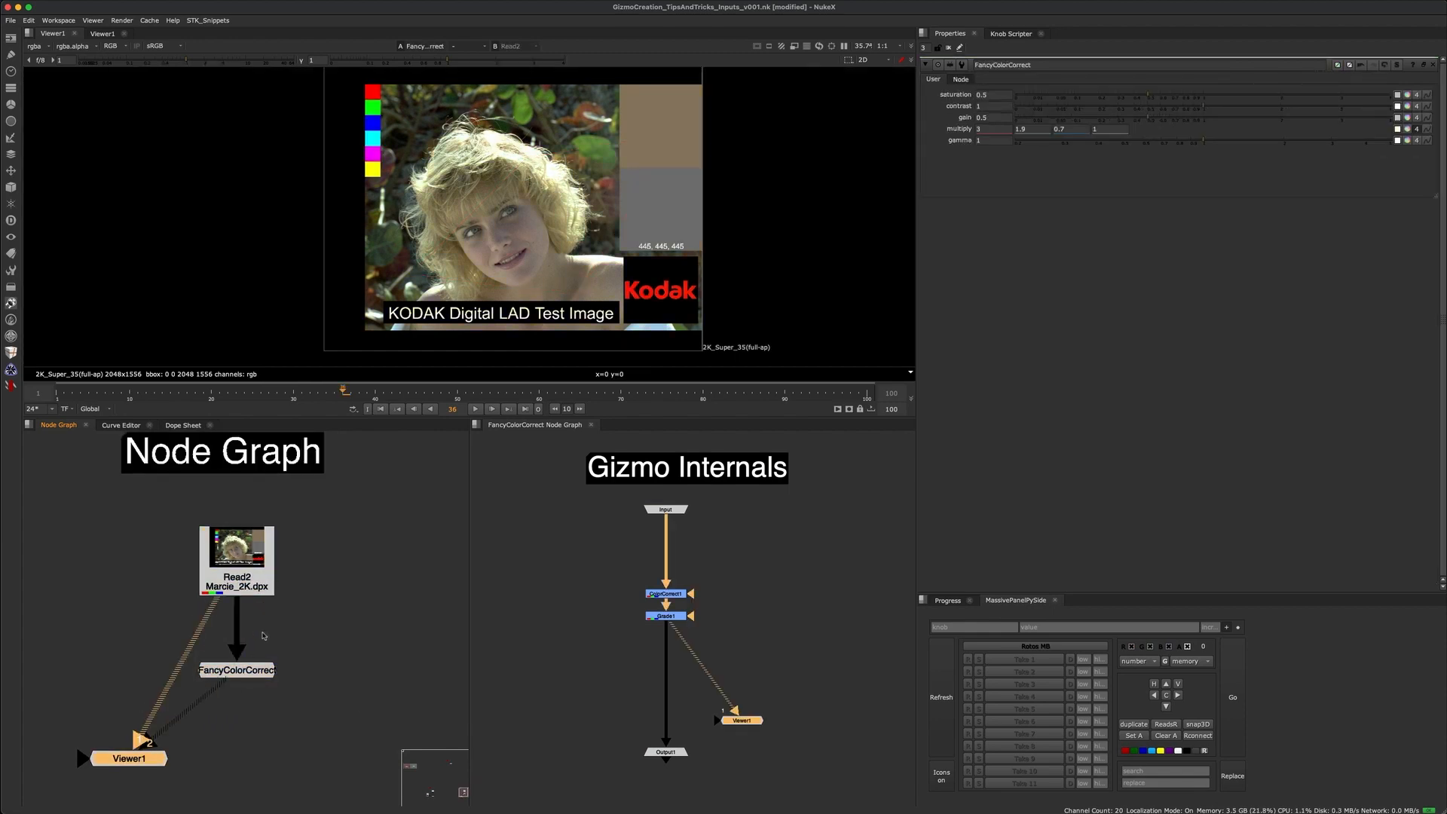
key(2)
key(1)
key(2)
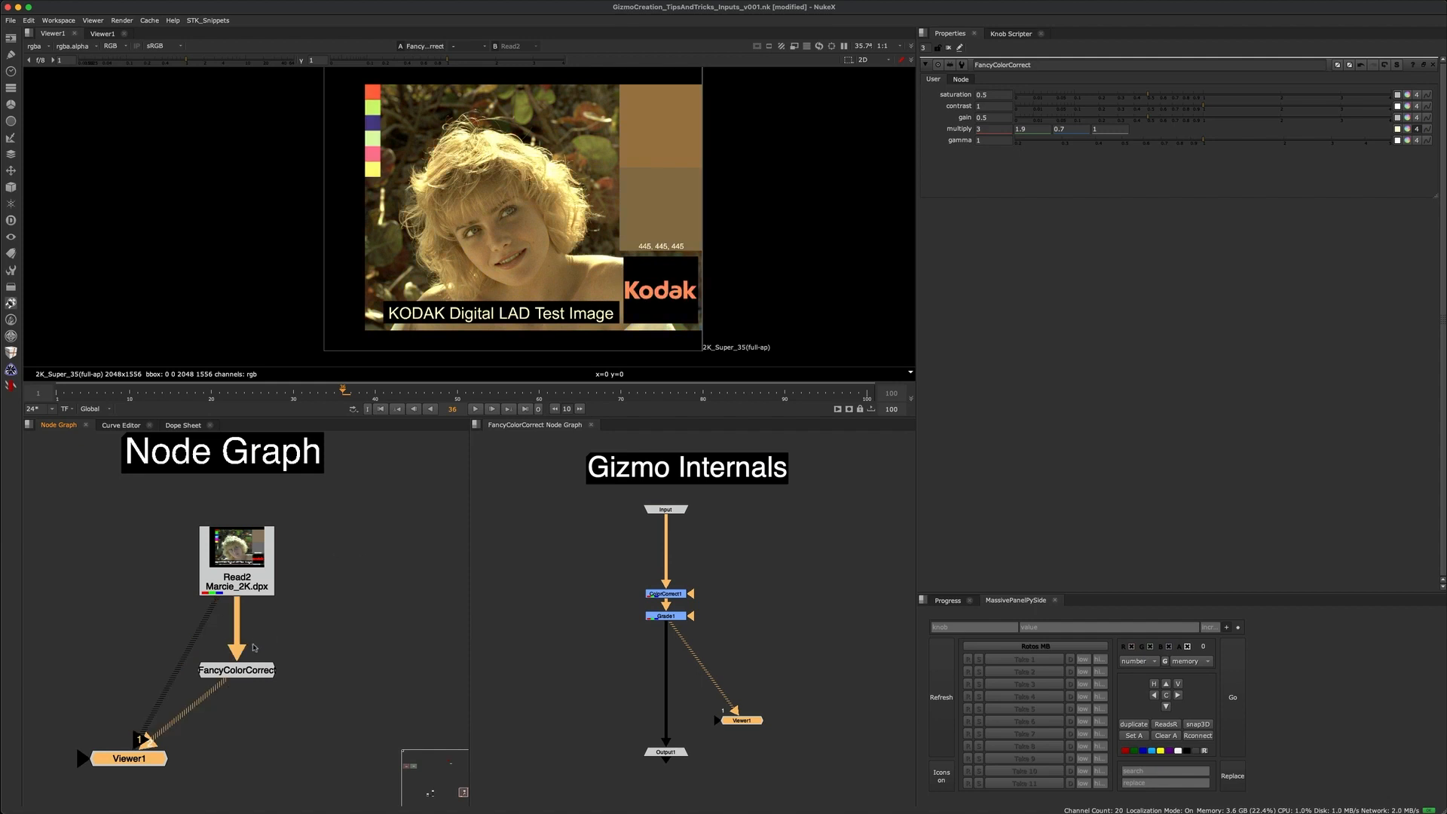
- Add an unconnected Roto node beside FancyColorCorrect in the main node graph
scroll(241, 676, up, 3)
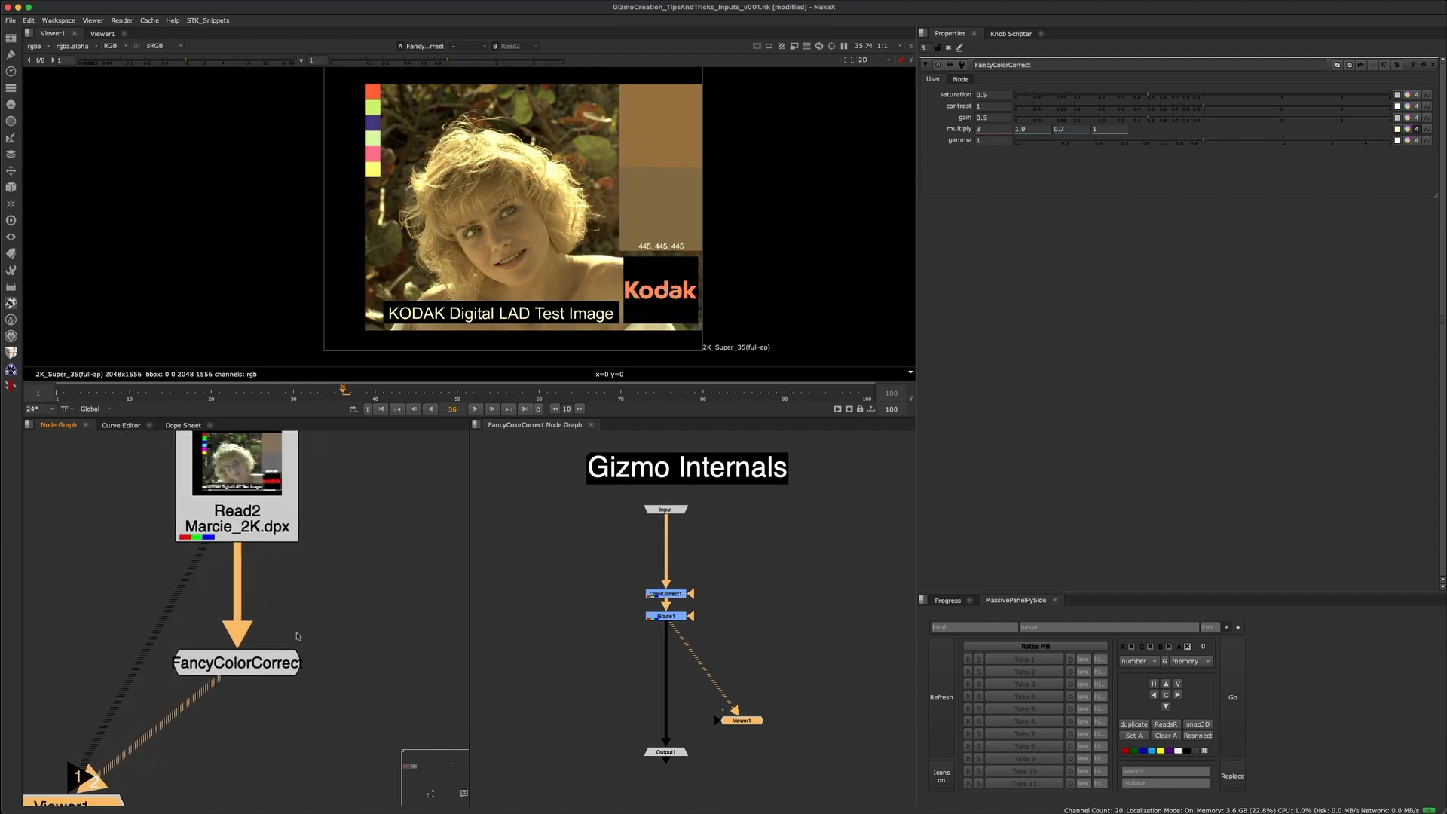
click(298, 655)
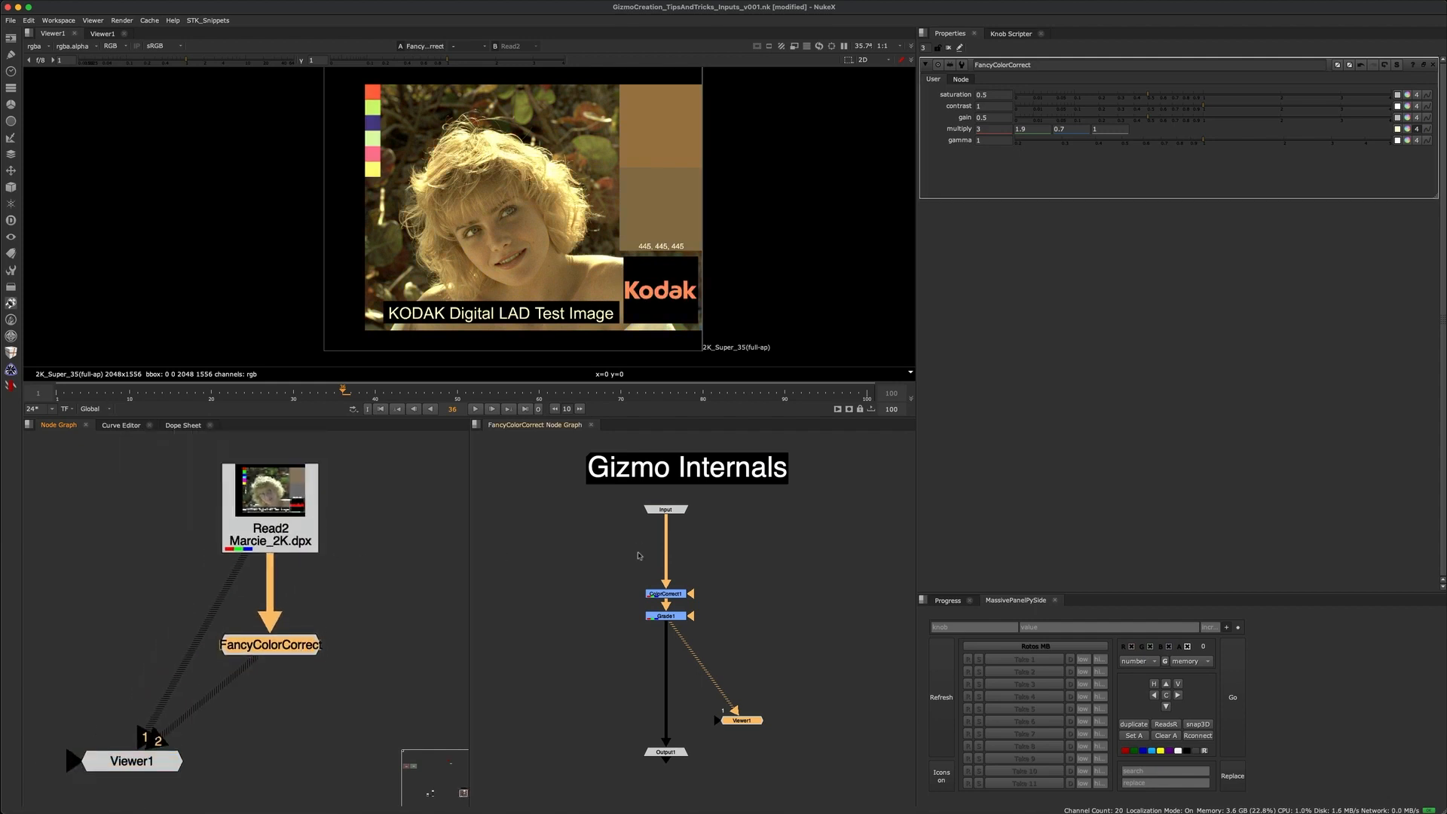
click(316, 618)
drag(298, 644, 299, 650)
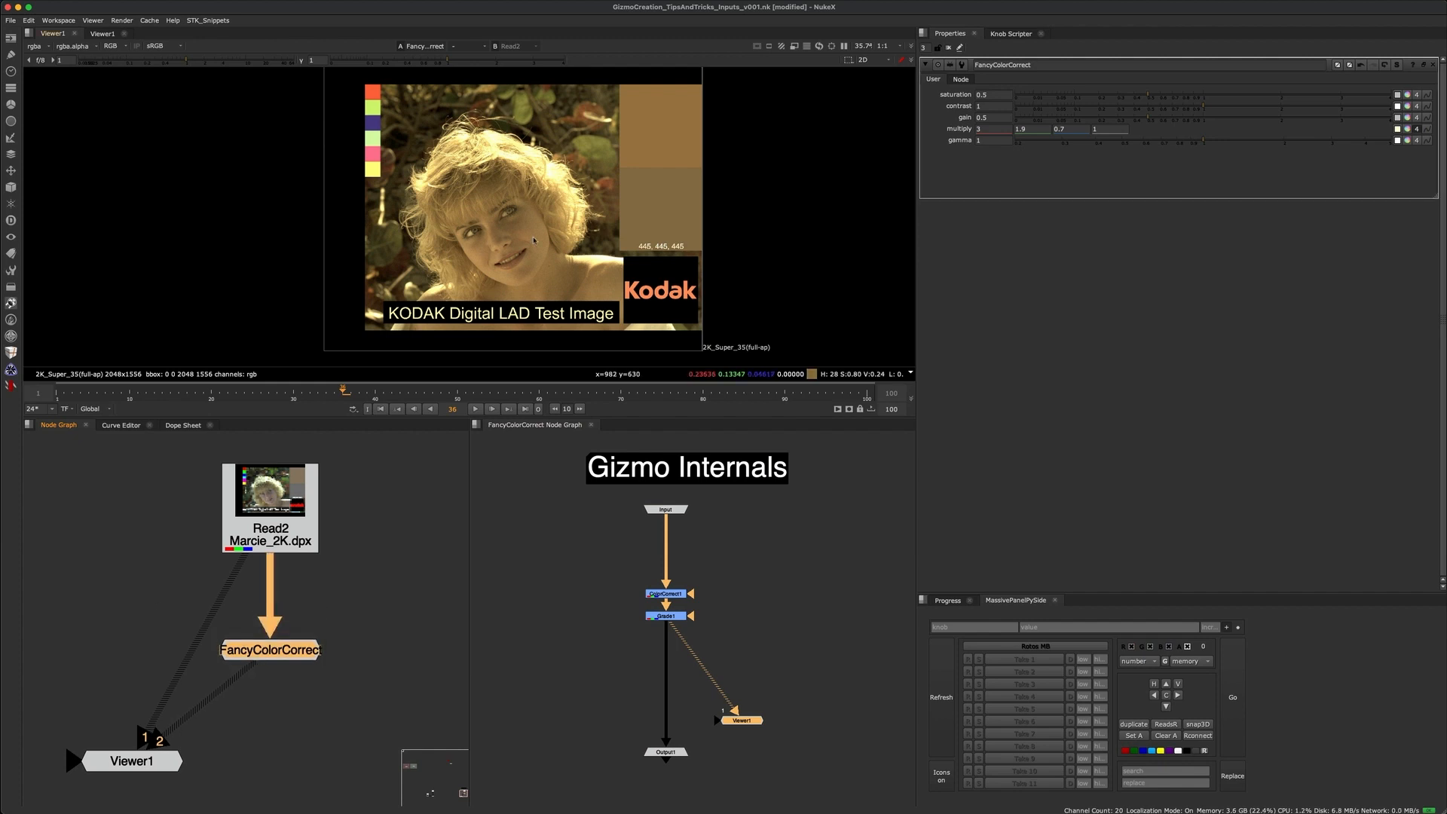
middle_drag(361, 595, 315, 587)
click(332, 624)
key(o)
drag(333, 624, 348, 629)
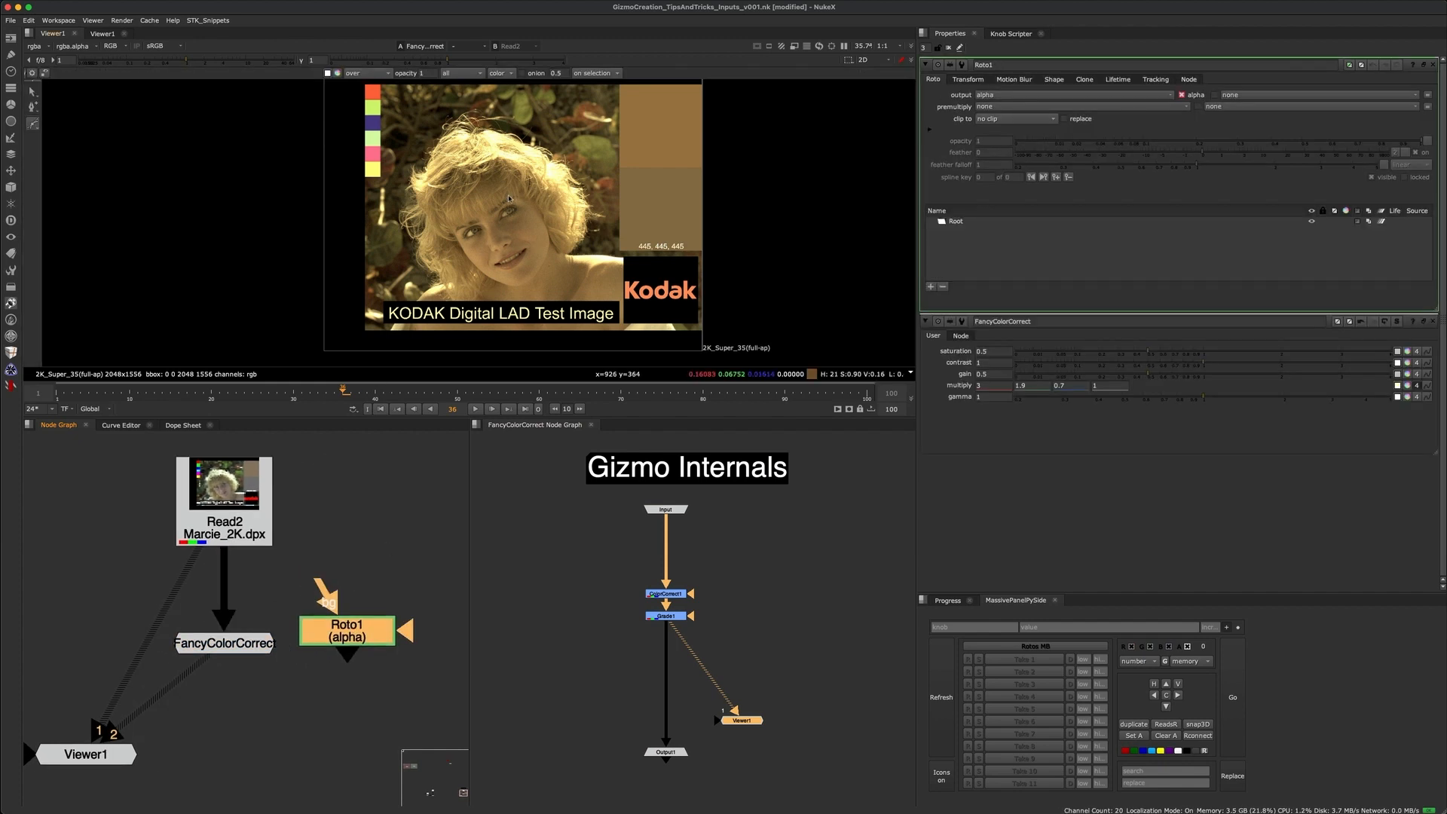
- Draw a closed four-point Bezier shape in Roto1 that extends around the woman and past the lower frame edge
scroll(491, 186, down, 3)
drag(630, 103, 624, 105)
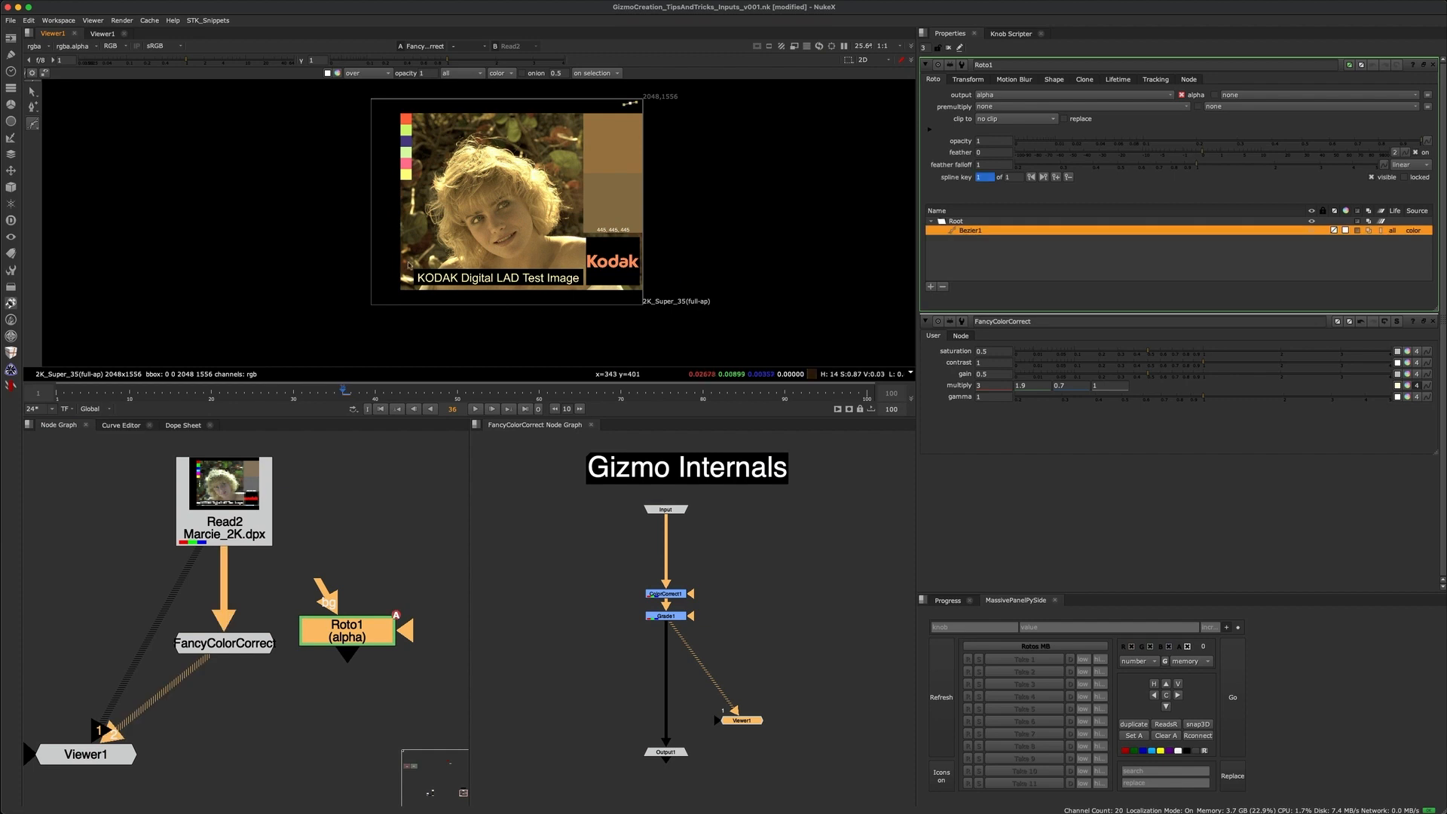
click(360, 302)
click(512, 324)
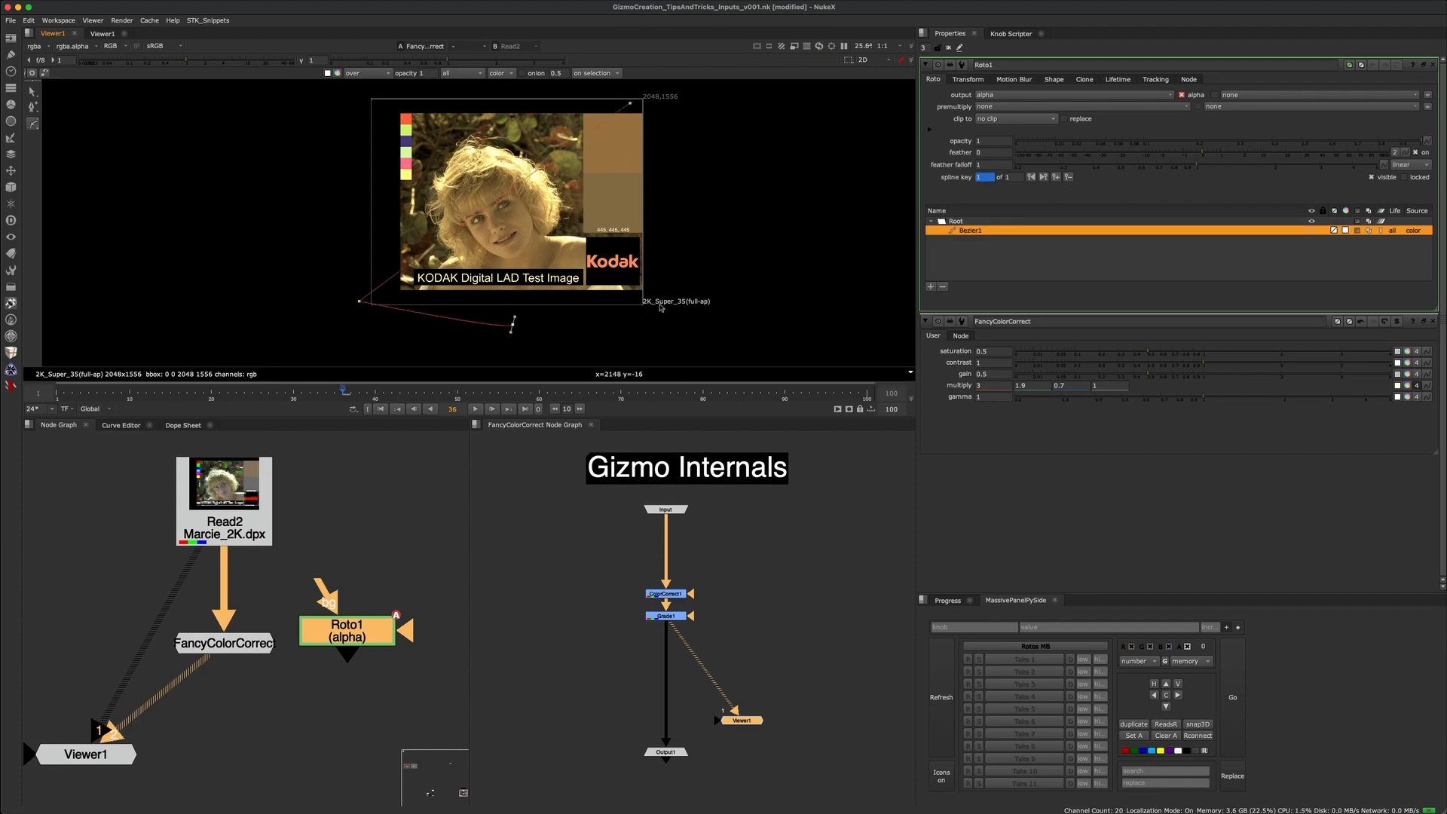
click(661, 305)
click(630, 103)
click(701, 149)
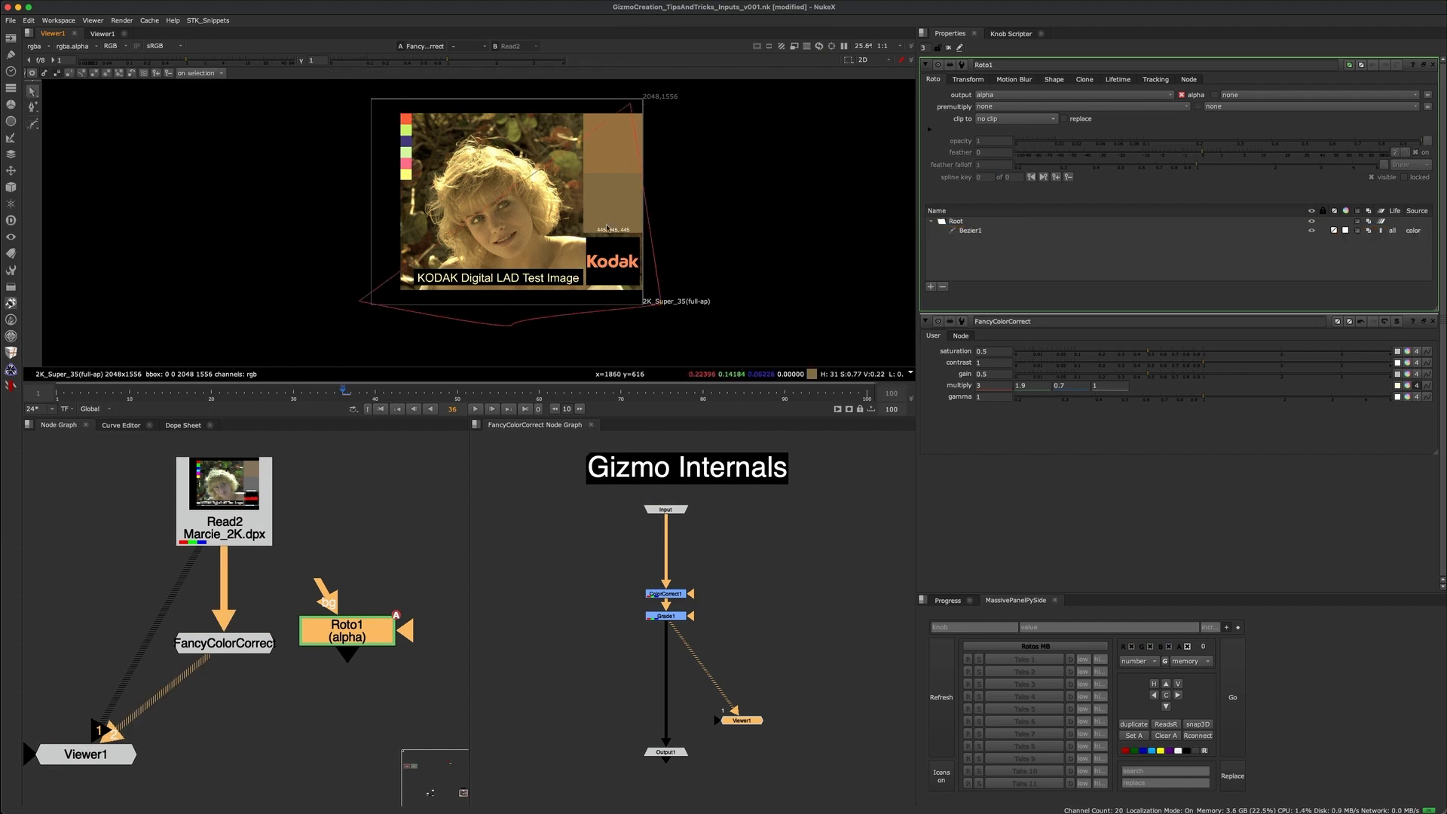
scroll(586, 220, up, 6)
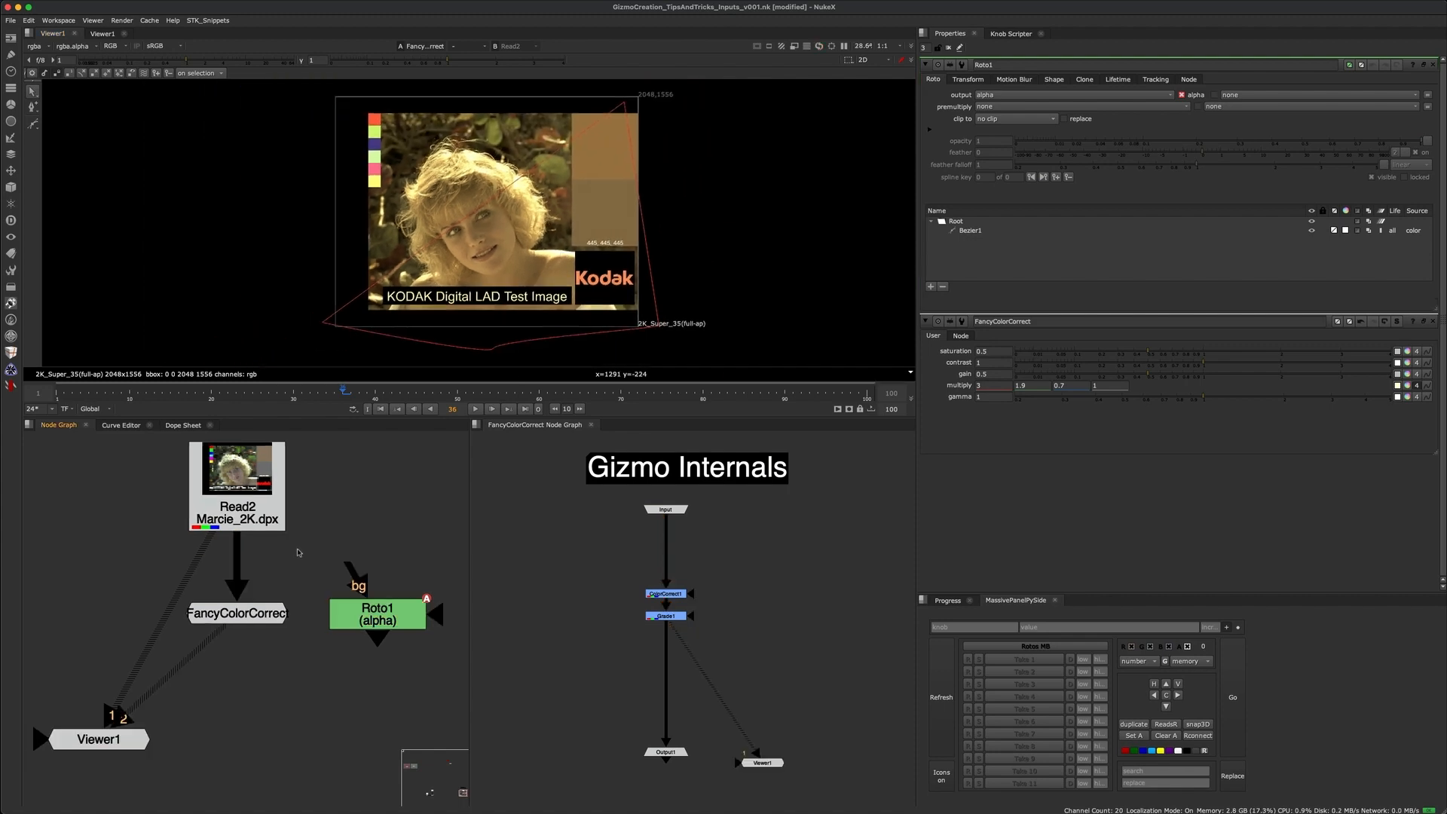
- Add a second Input node beside ColorCorrect1 in the gizmo internals and rename it Inputmask
drag(141, 568, 317, 657)
click(306, 660)
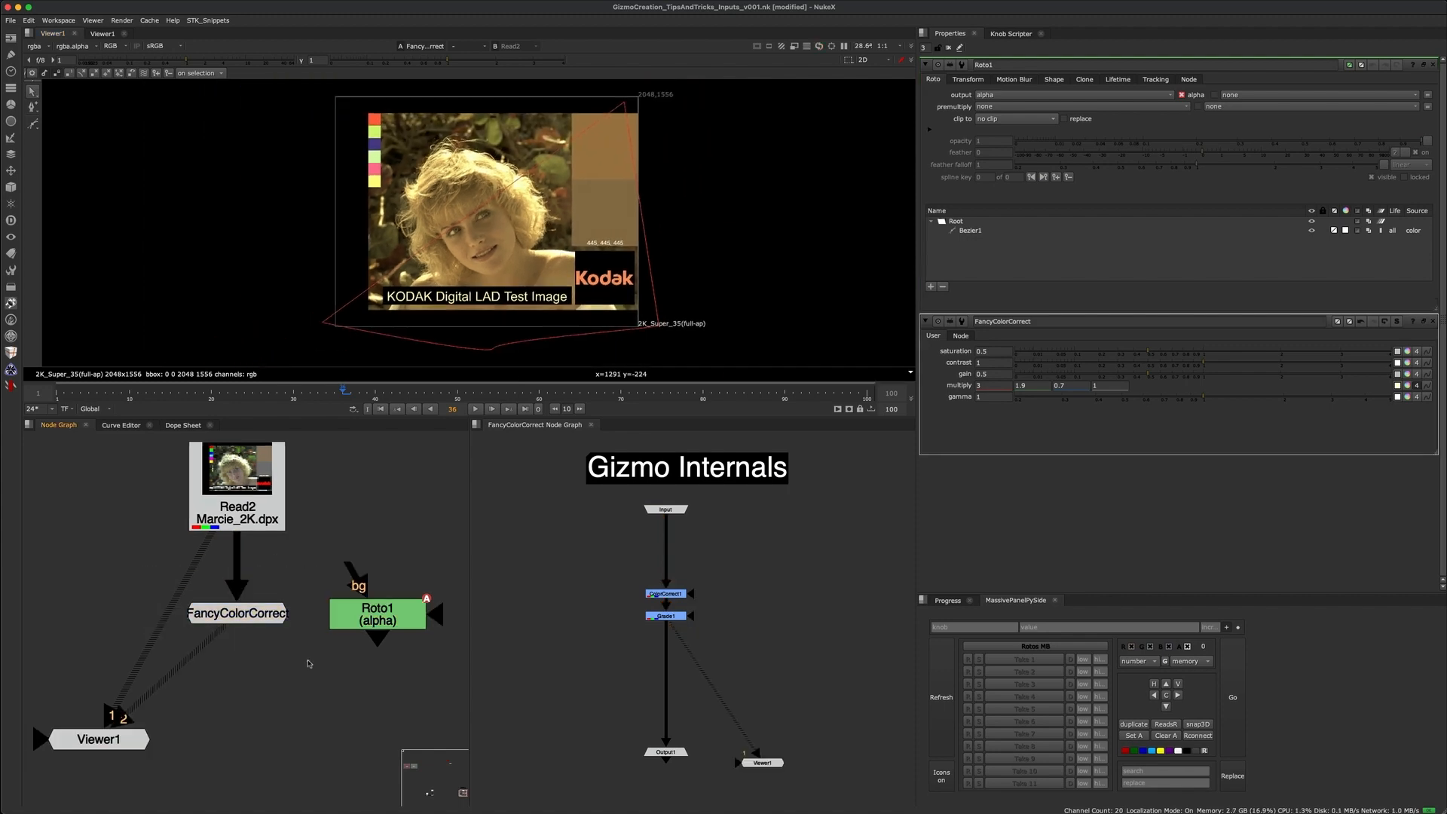
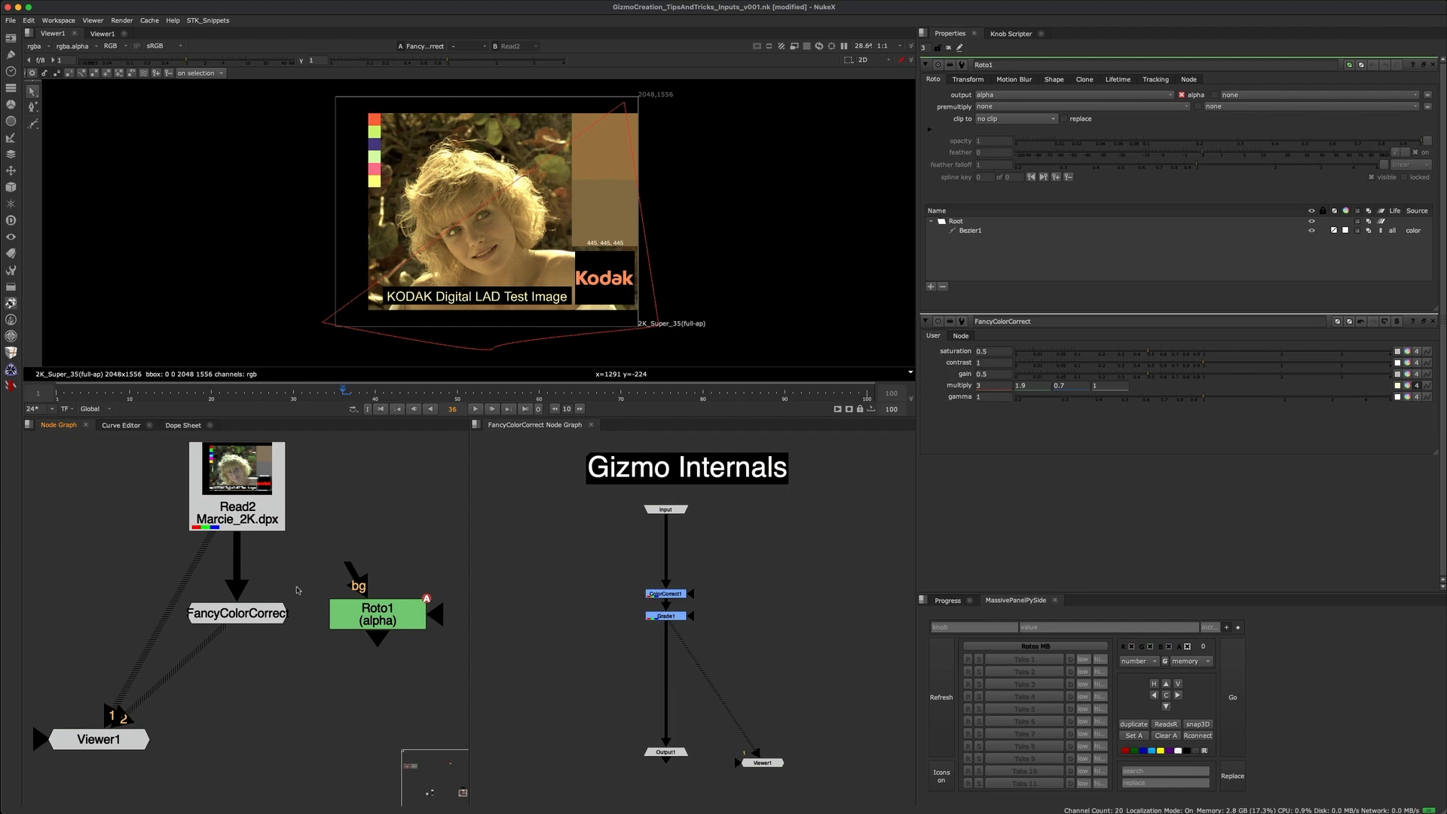
scroll(681, 576, up, 2)
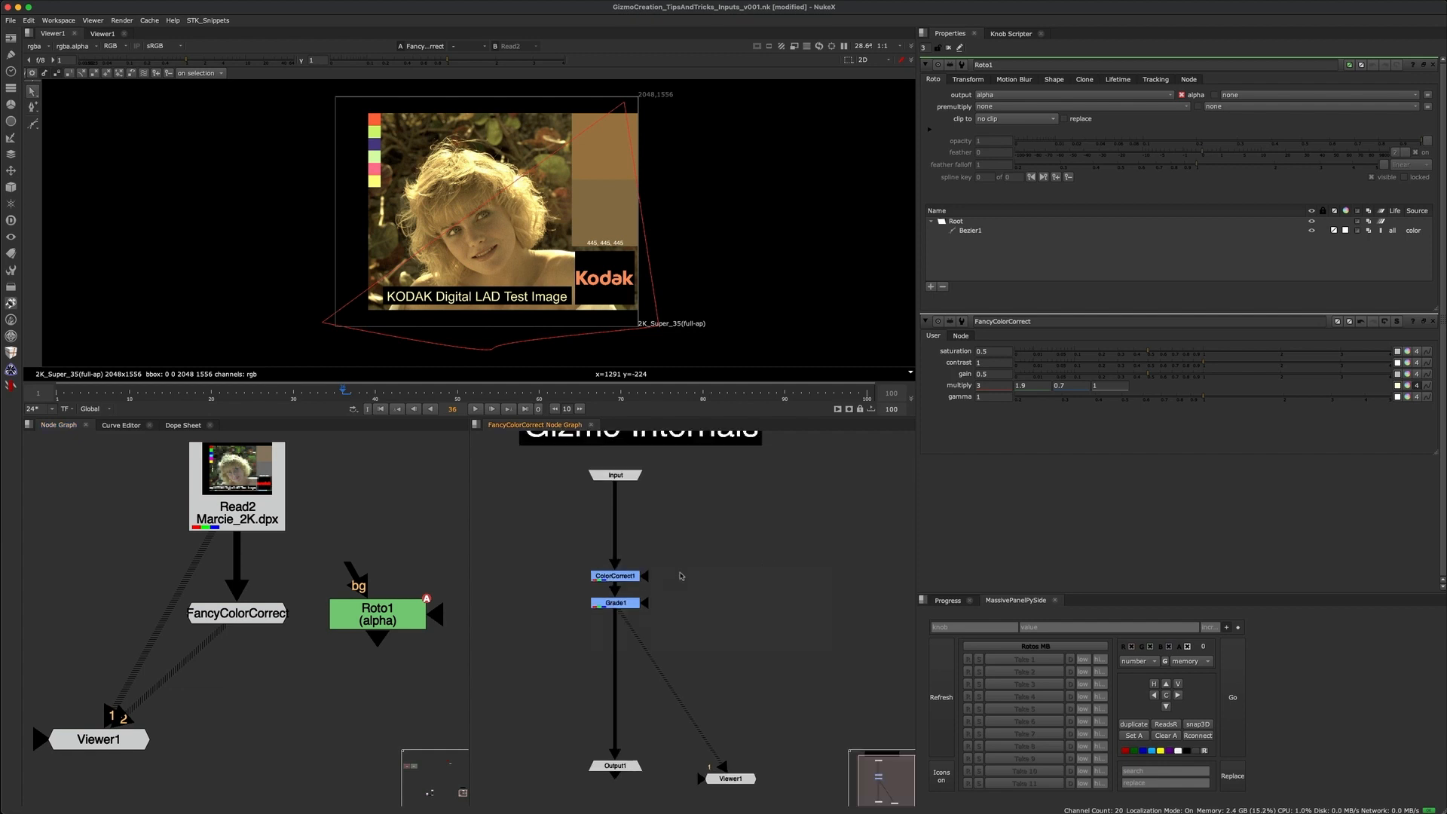
key(Tab)
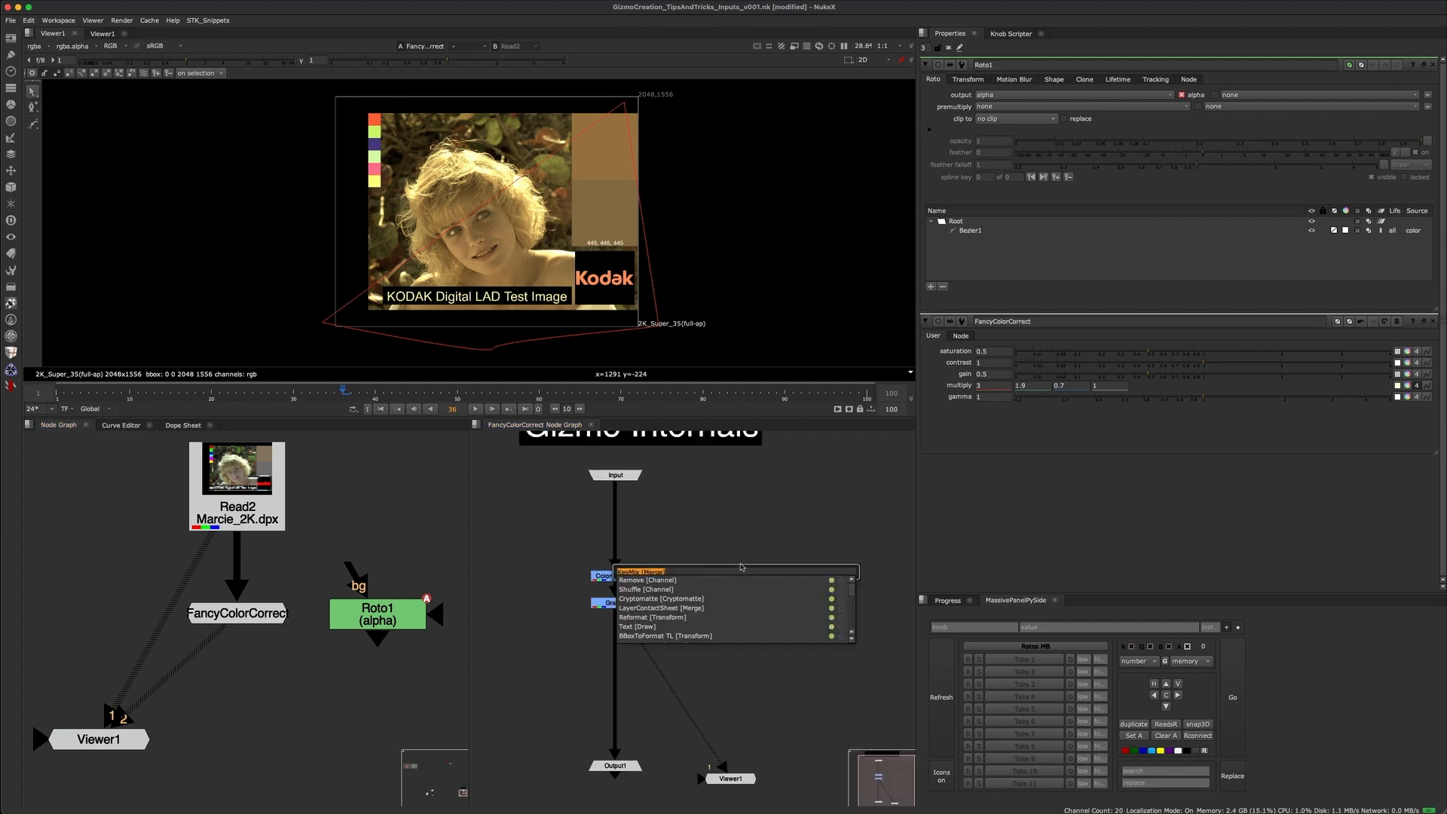
text(input)
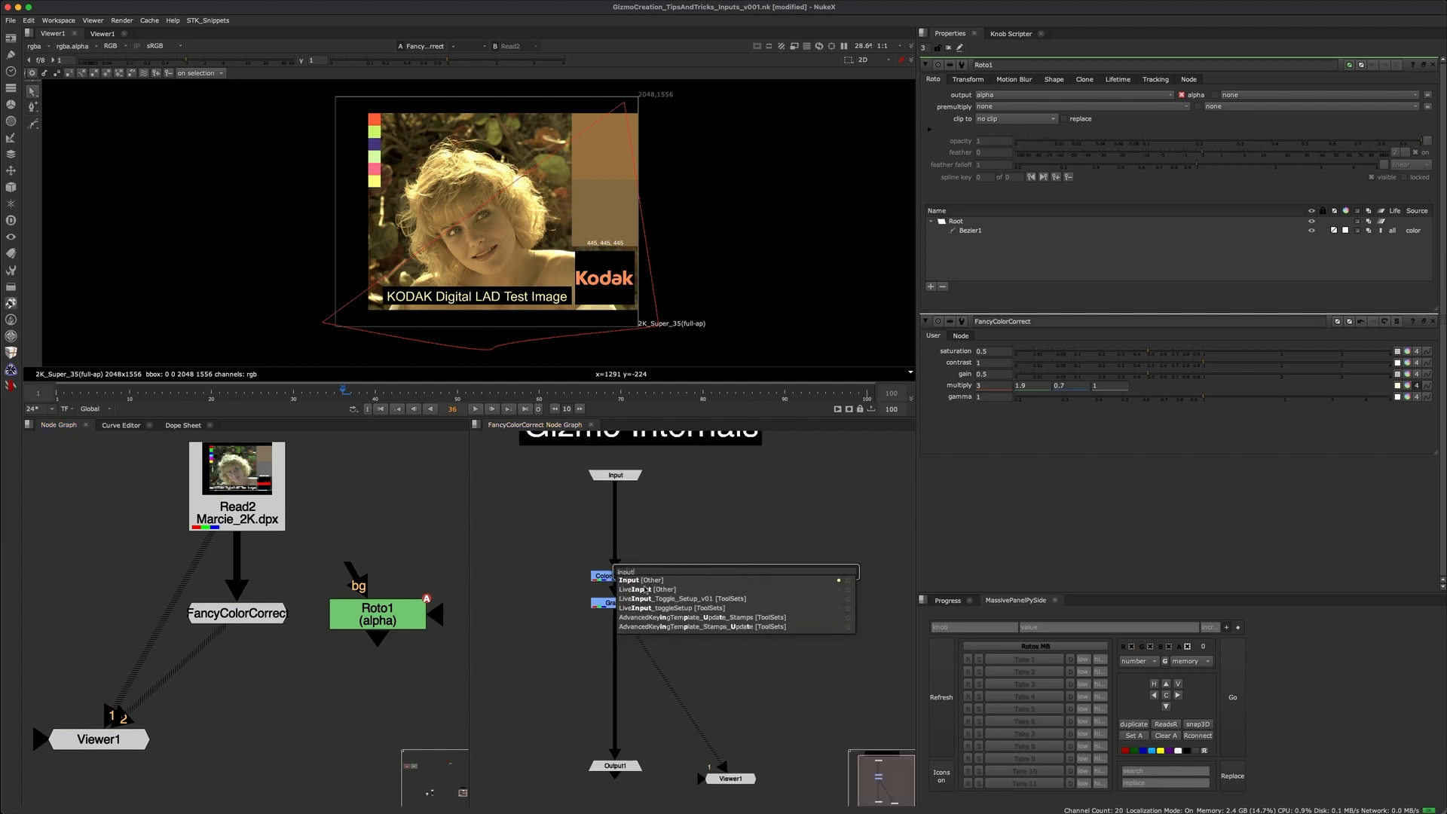
key(Return)
click(984, 67)
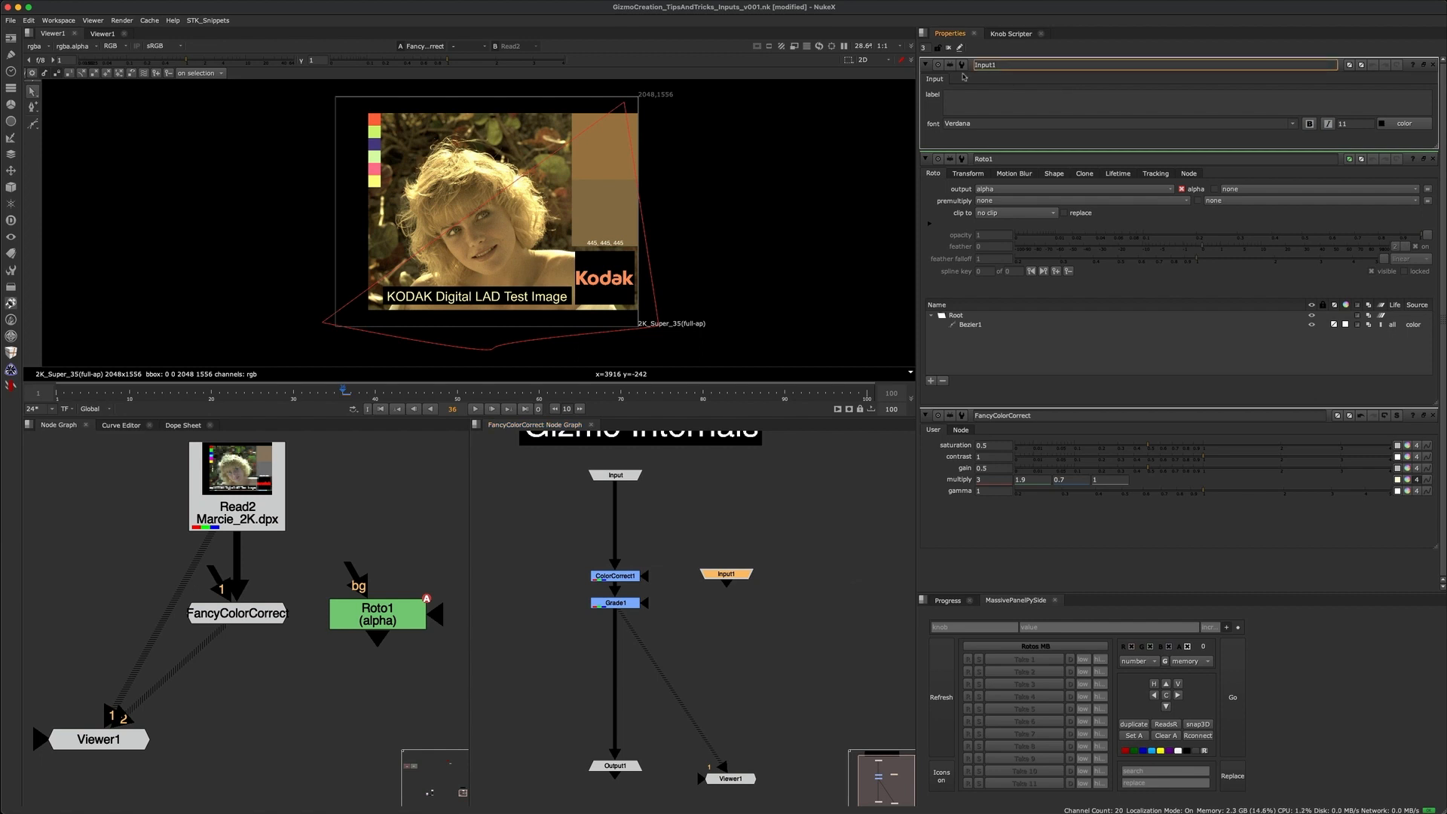
key(Return)
- Toggle FancyColorCorrect off and on in the main node graph to compare the image, and try pulling its new mask input
middle_drag(279, 566, 318, 581)
drag(275, 568, 277, 528)
click(305, 630)
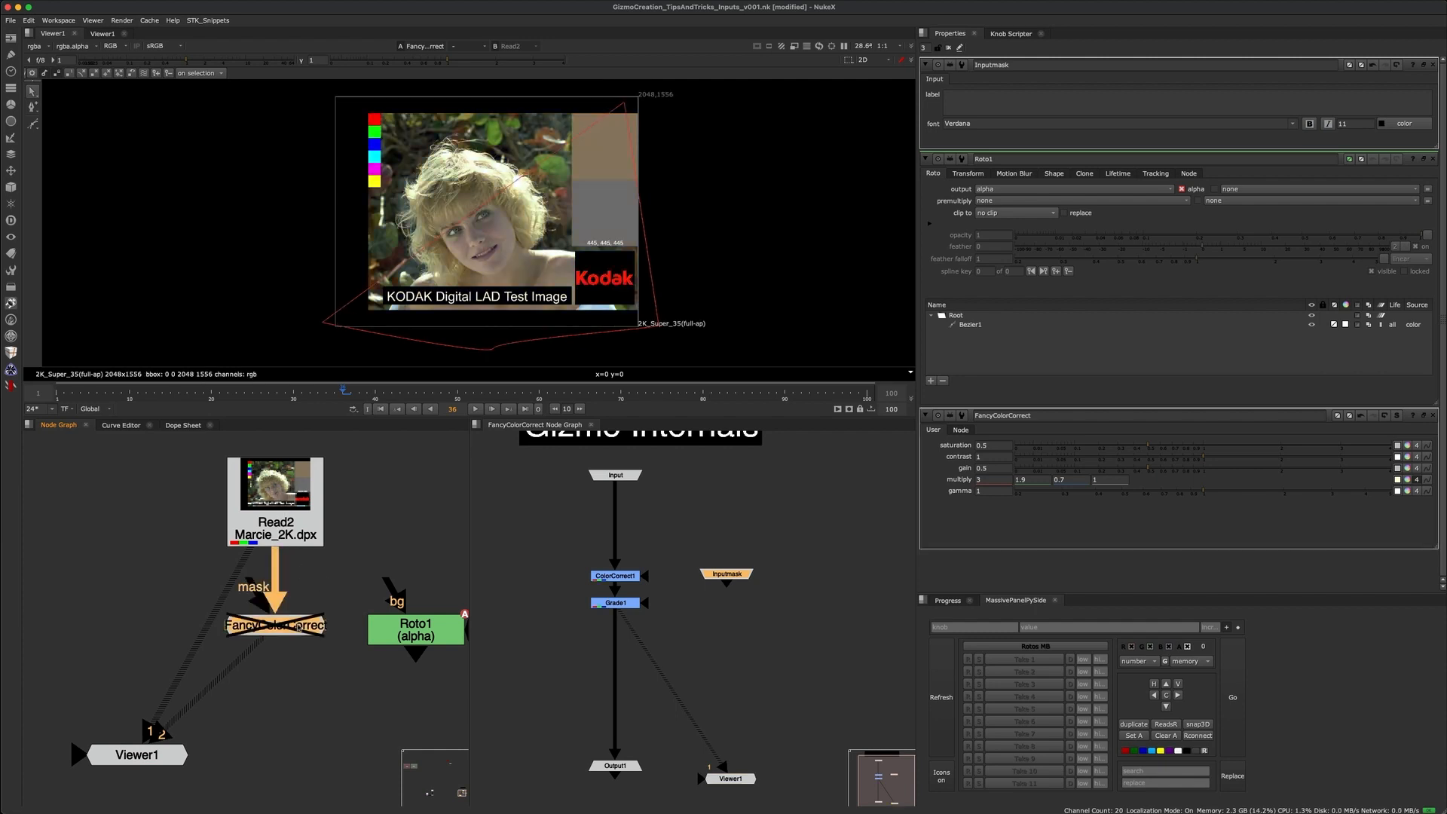
drag(305, 630, 305, 641)
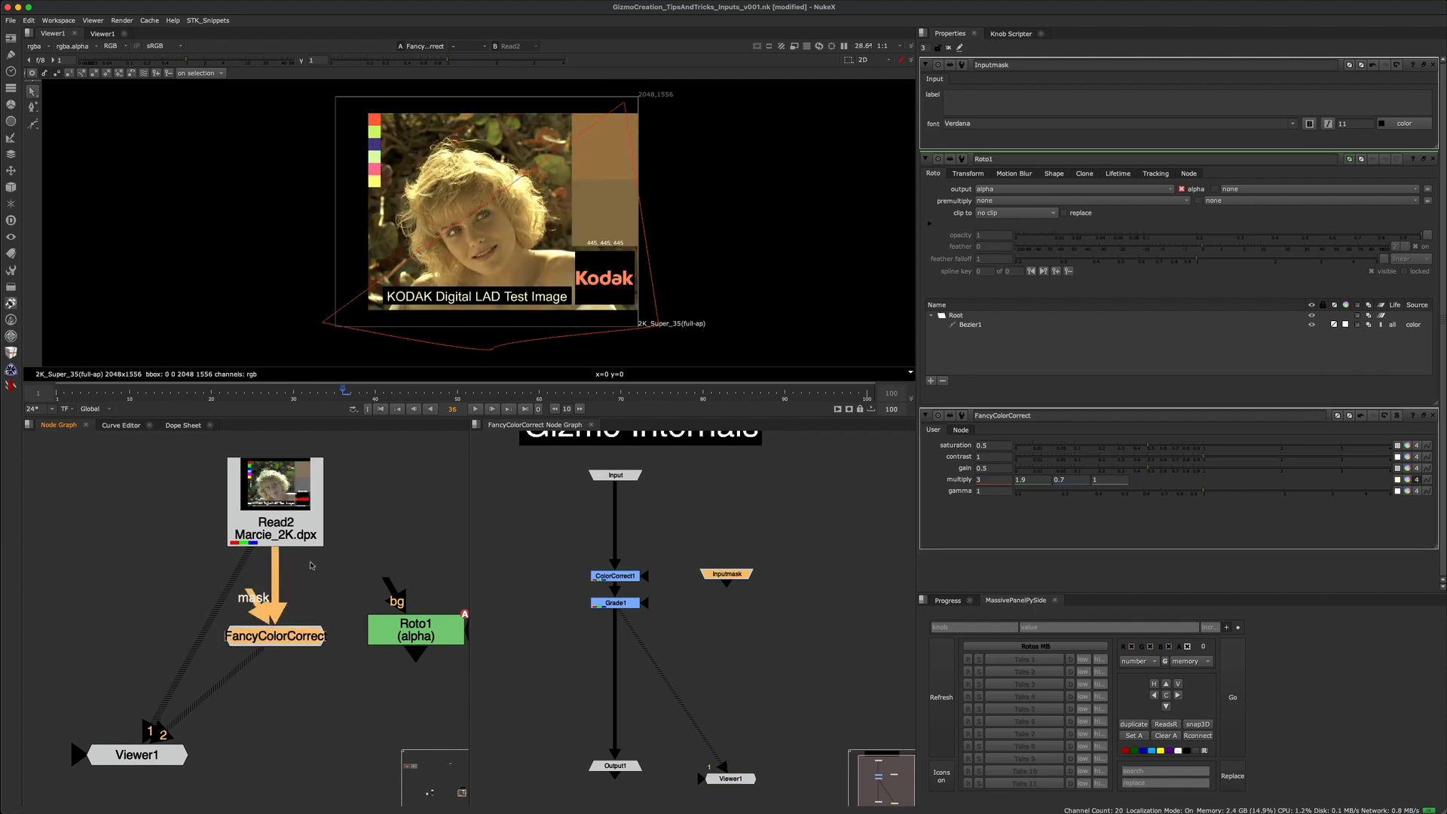
key(d)
key(d)
key(d)
key(d)
drag(251, 593, 393, 555)
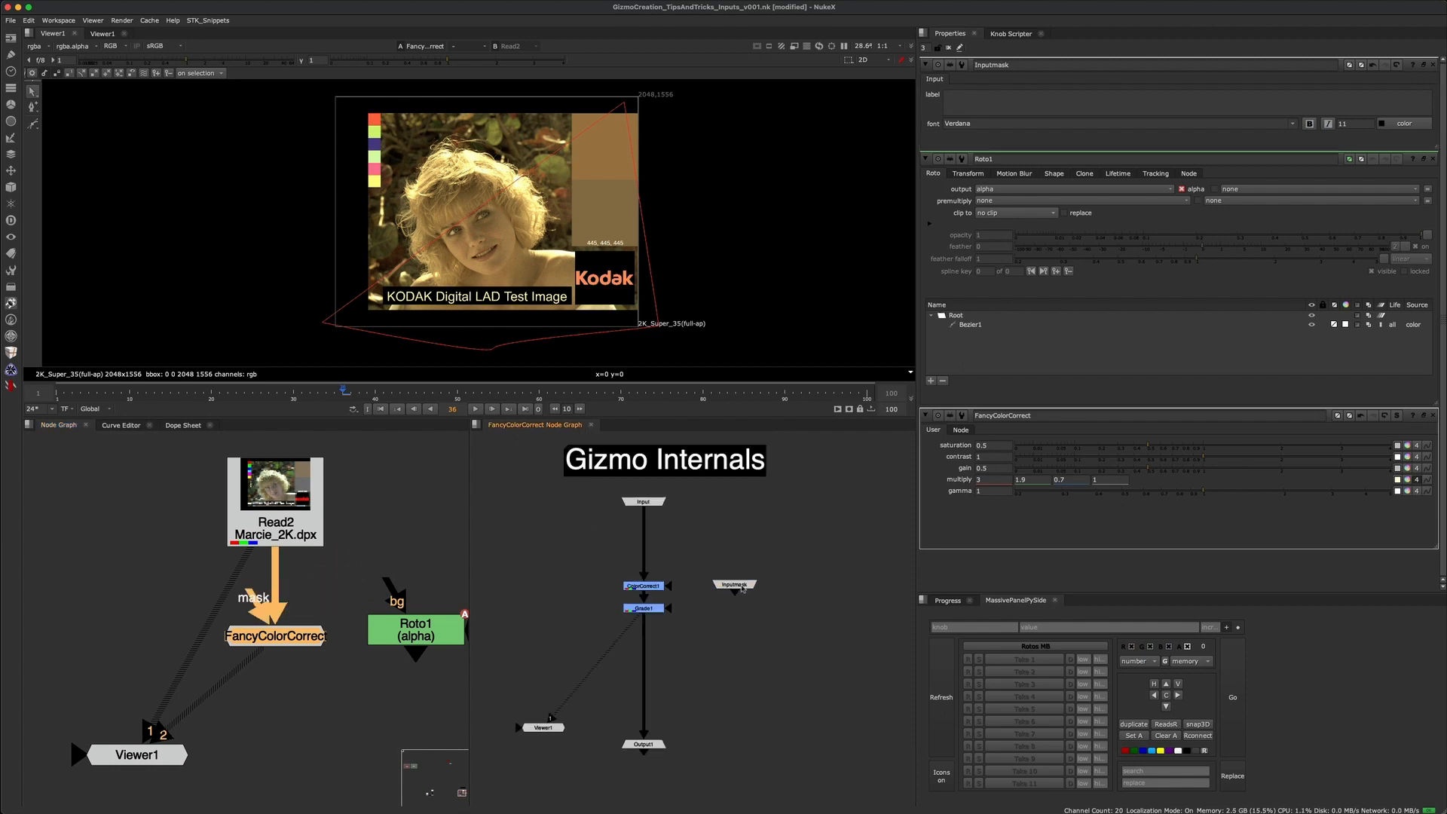
- In the gizmo internals, move Inputmask farther from the main pipe and shift ColorCorrect1 and Grade1 off the Input-to-Output line
drag(738, 601, 763, 689)
click(739, 595)
scroll(740, 595, up, 1)
middle_drag(740, 594, 716, 594)
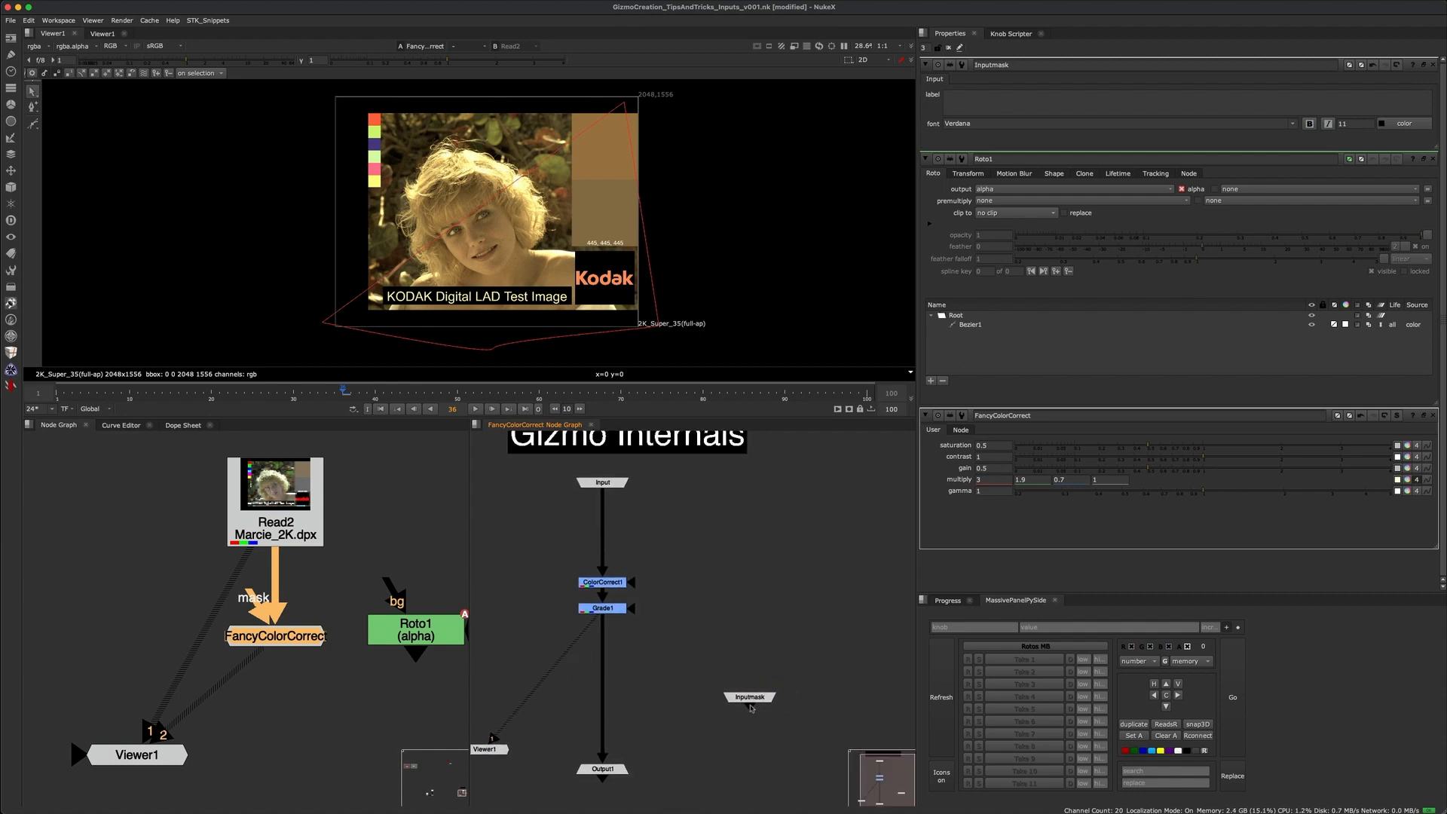
drag(751, 709, 830, 696)
drag(759, 527, 576, 634)
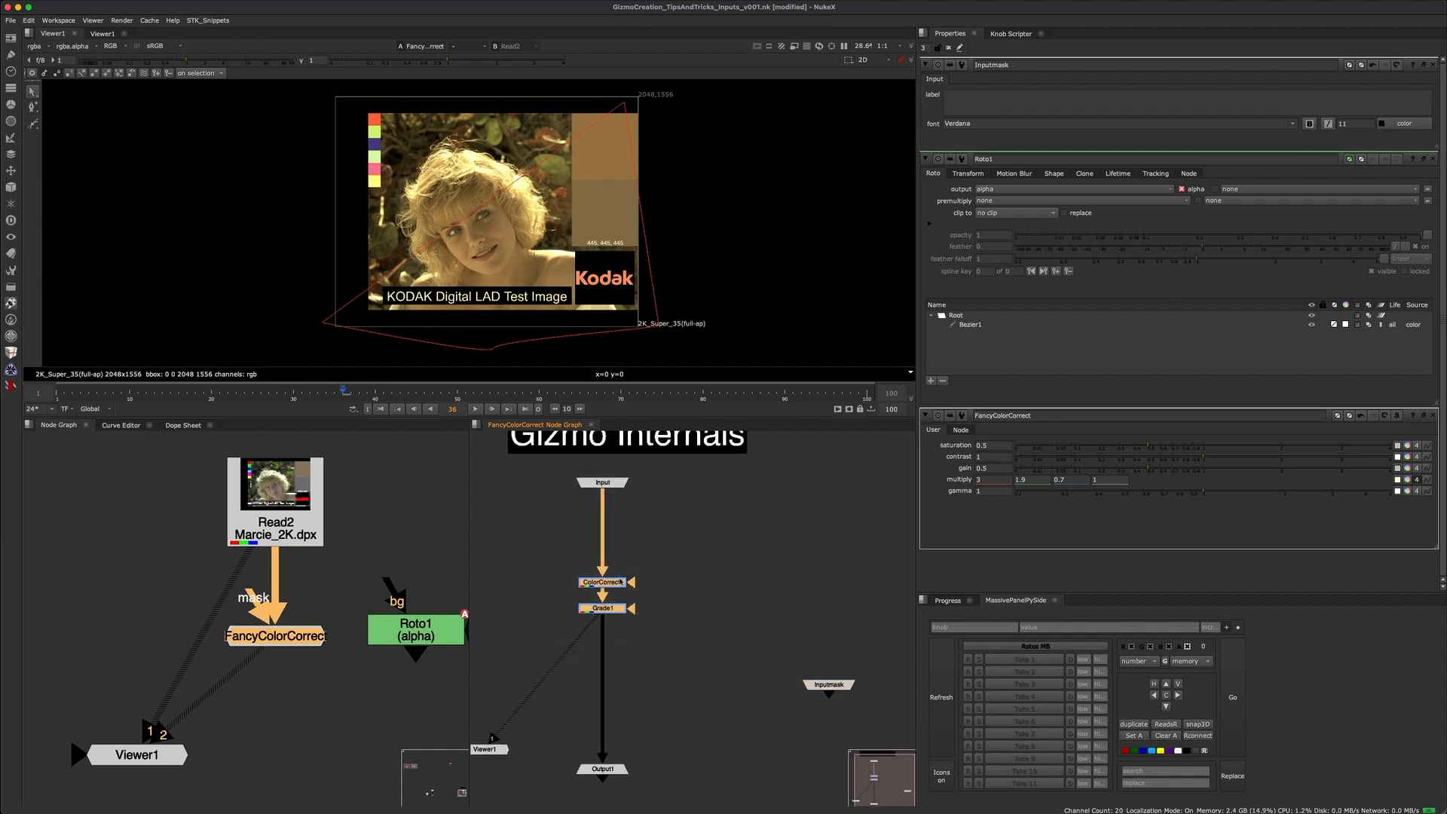
drag(616, 585, 721, 588)
click(692, 539)
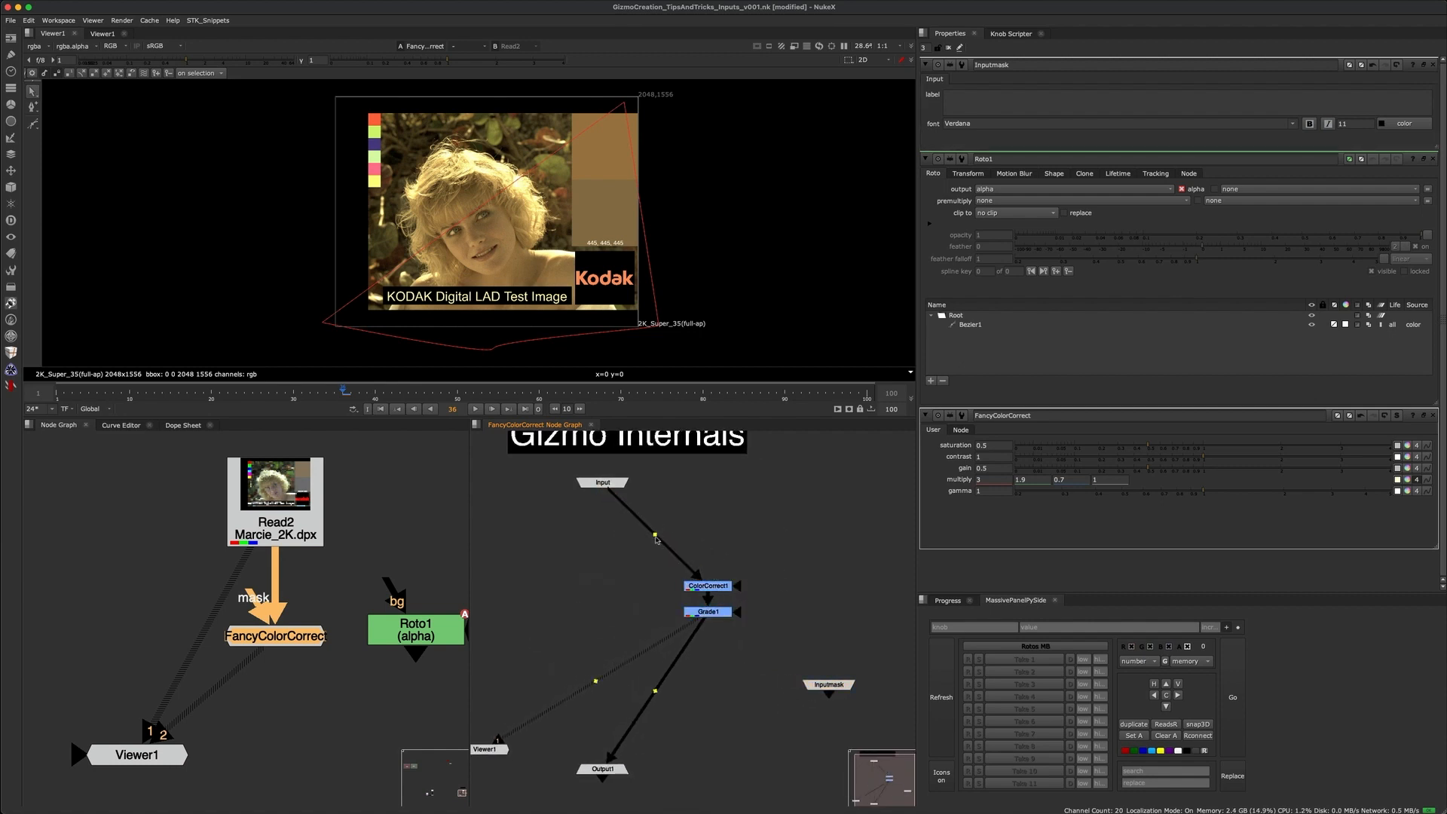
- Insert two Dots between Input and ColorCorrect1 as a right-angled branch, and connect Output1 directly to the first Dot
ctrl+drag(655, 536, 711, 536)
ctrl+click(656, 560)
click(663, 648)
middle_drag(662, 651, 669, 642)
drag(829, 474, 656, 667)
click(779, 544)
drag(793, 496, 650, 670)
click(678, 644)
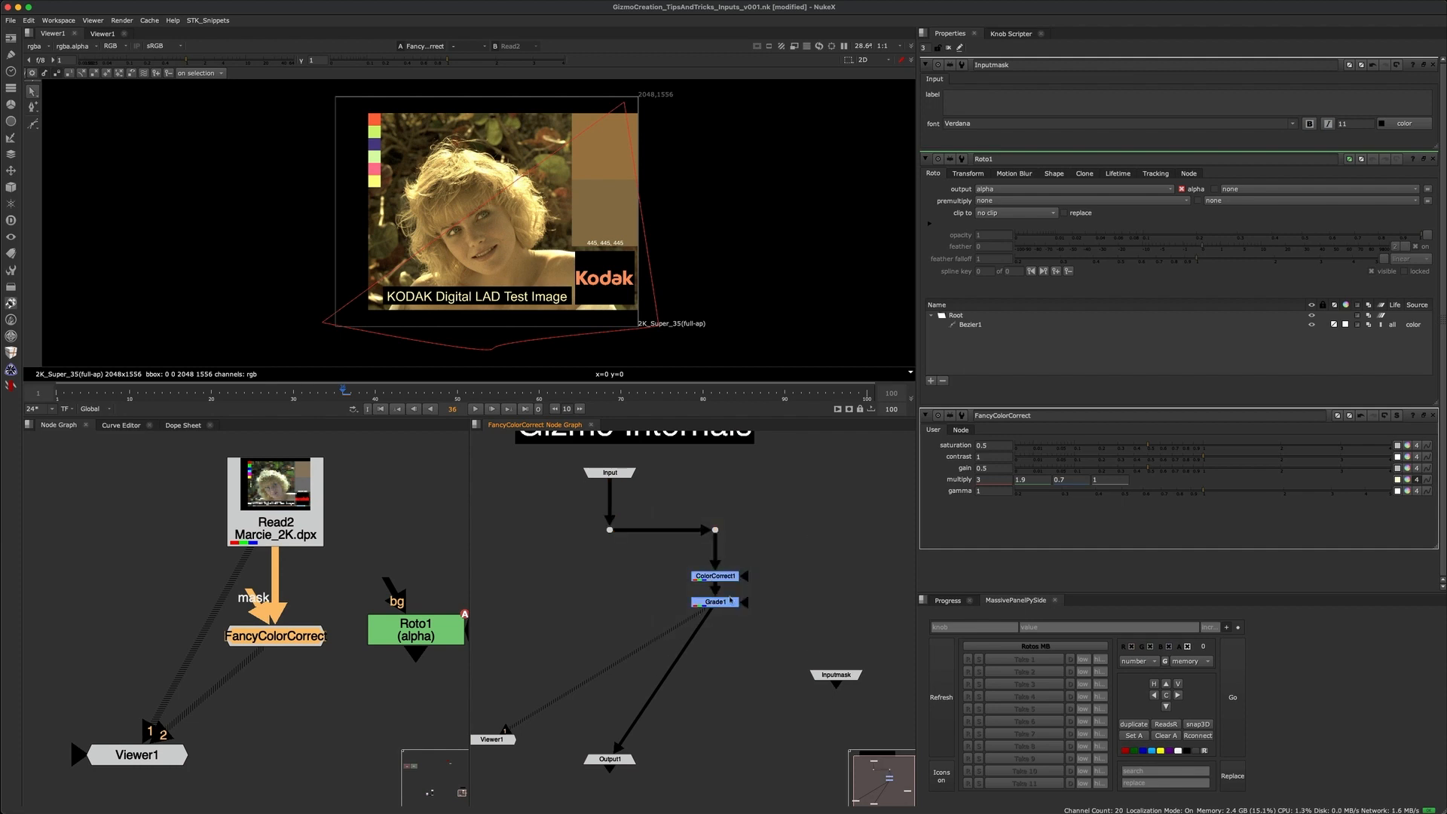
drag(708, 624, 609, 530)
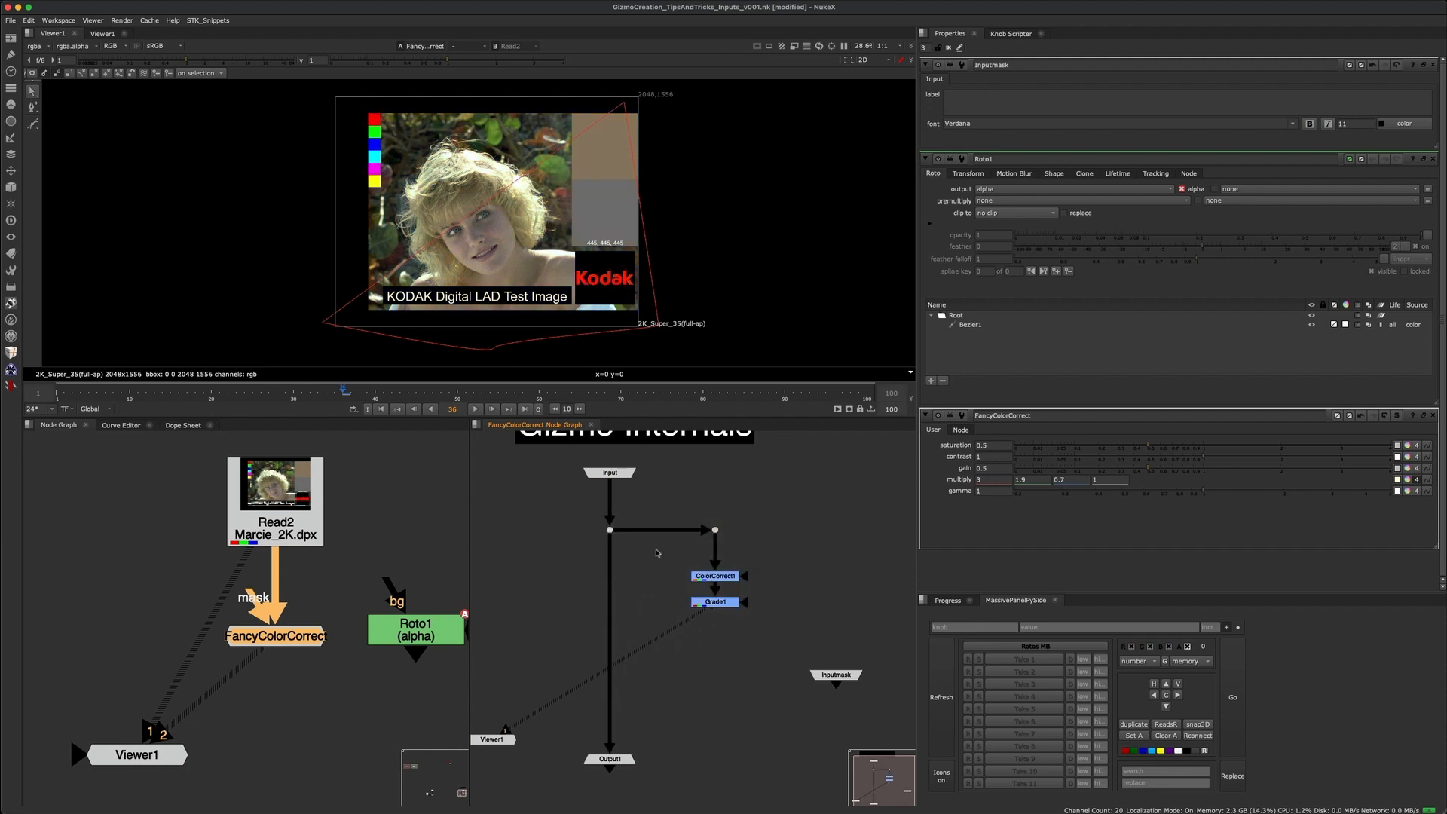
middle_drag(634, 571, 629, 565)
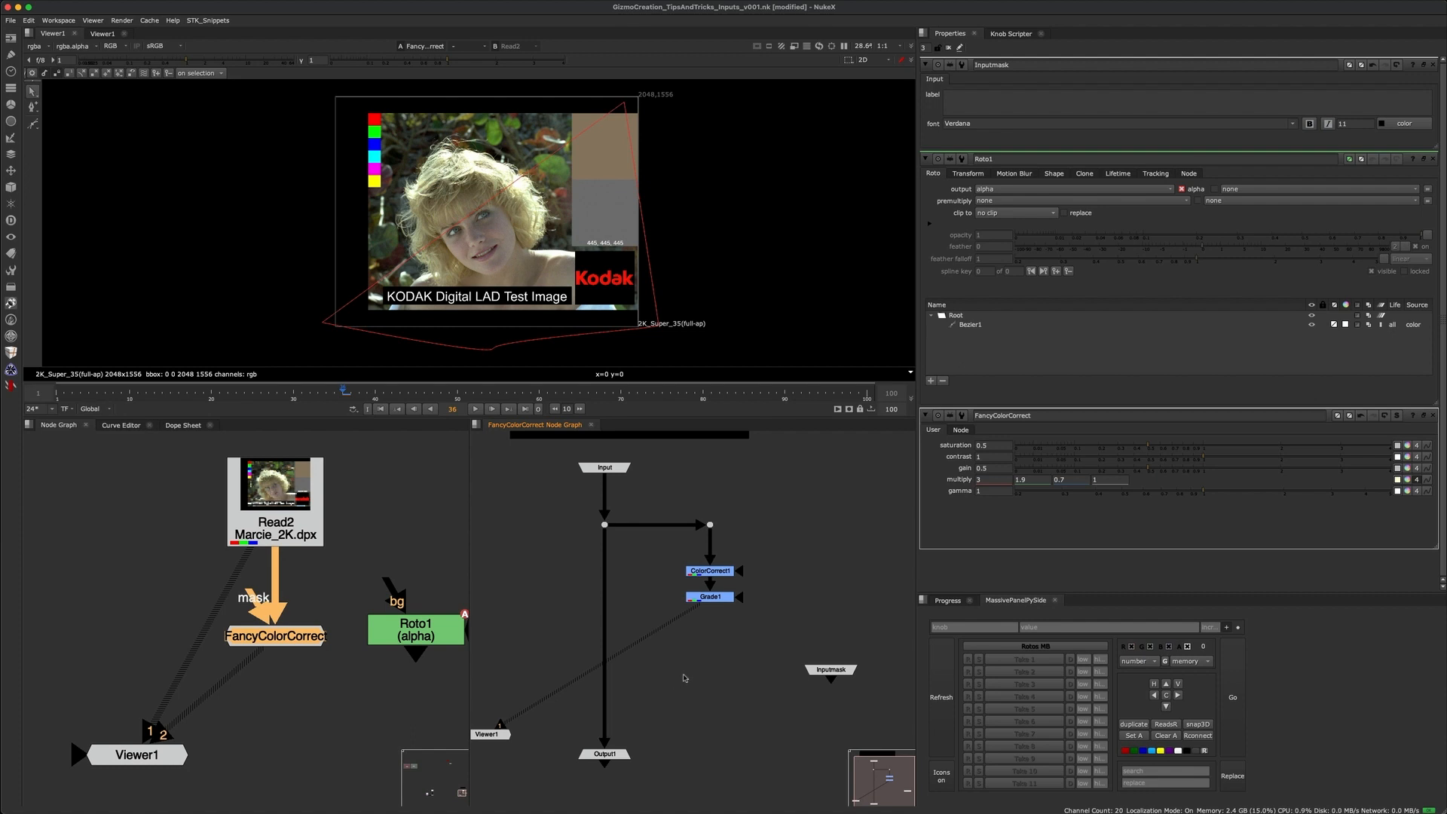
- Add a Merge node below Grade1 and set its operation to copy
key(m)
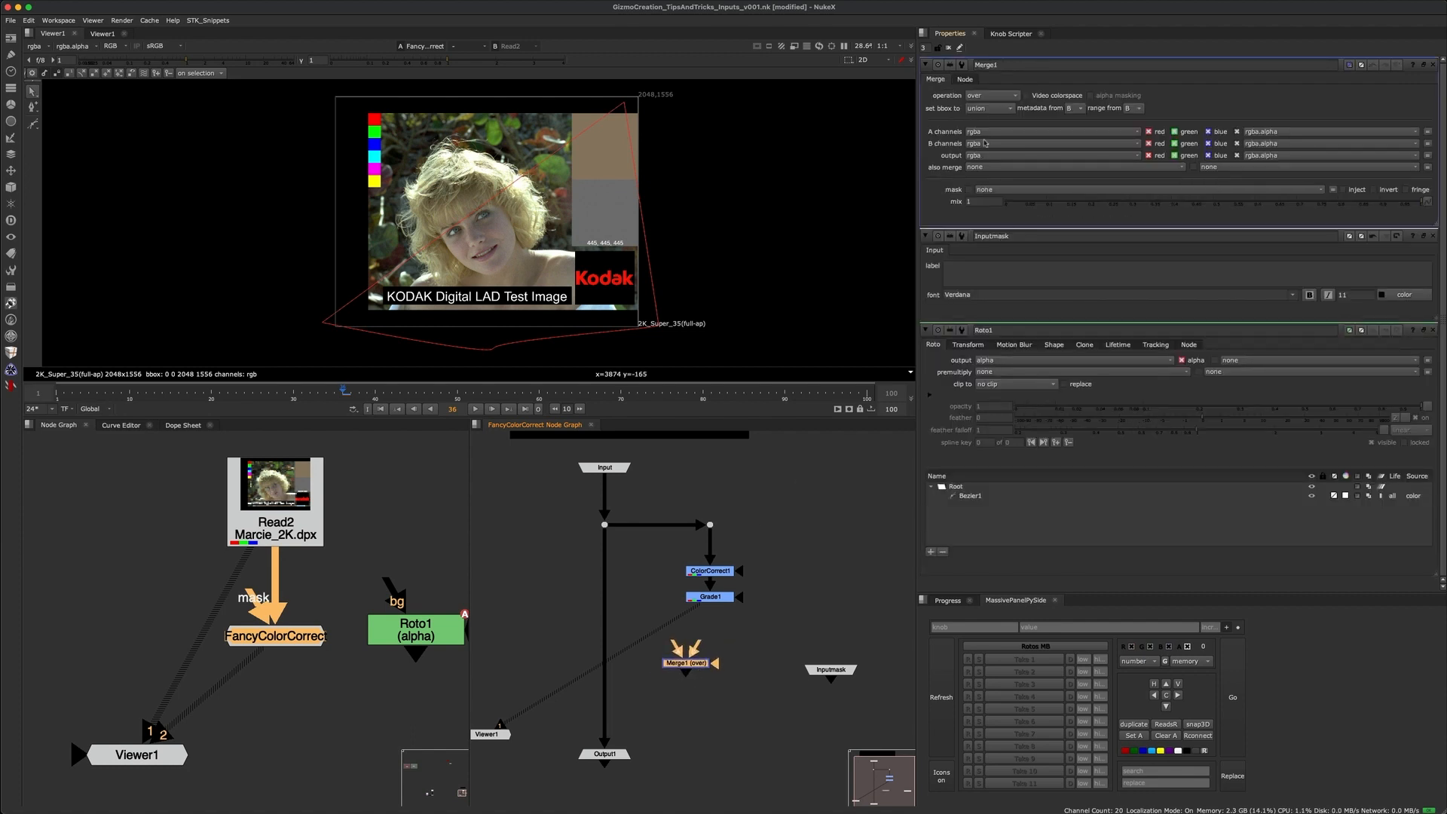
click(993, 98)
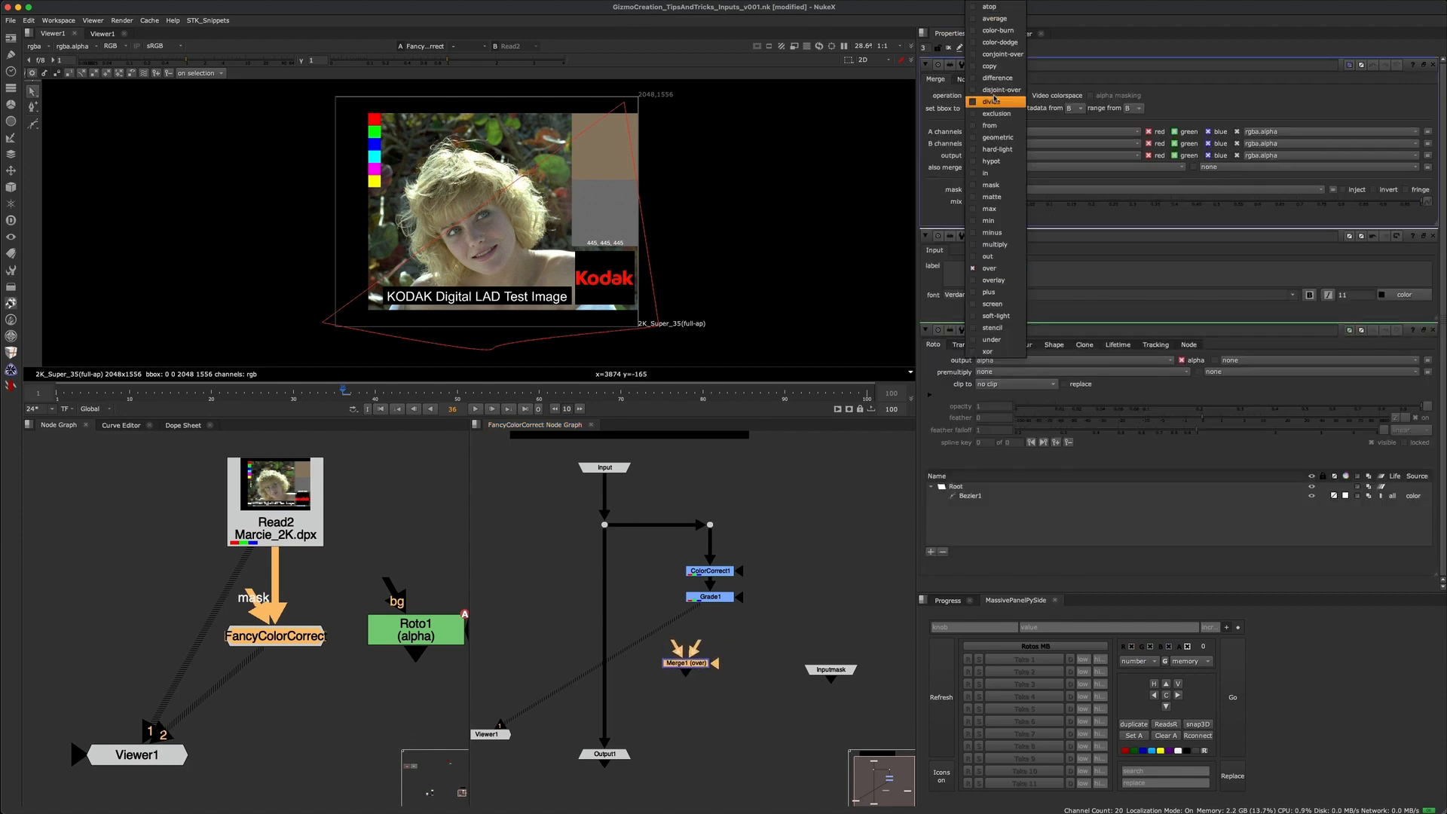
click(990, 65)
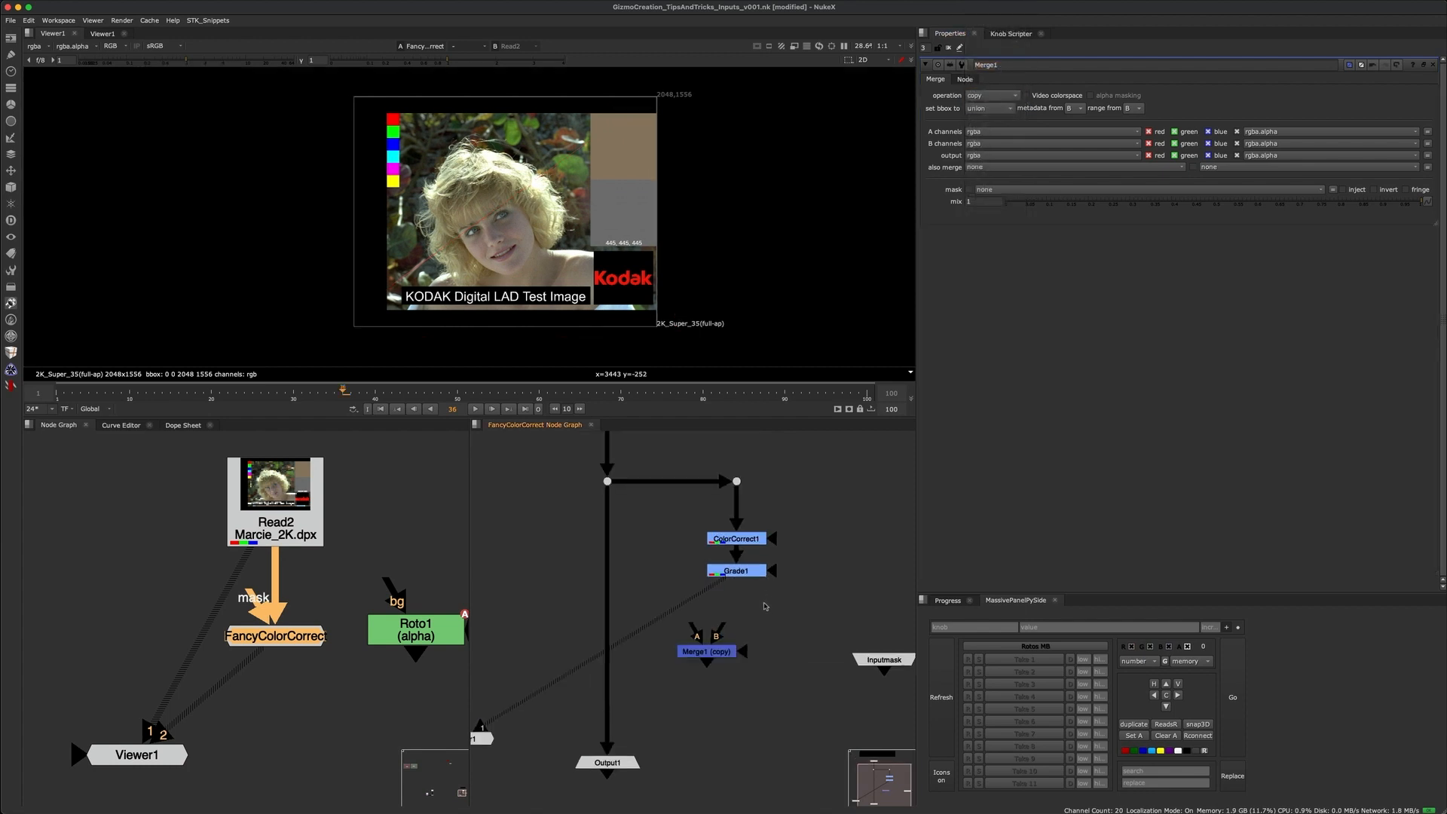
drag(717, 654, 721, 645)
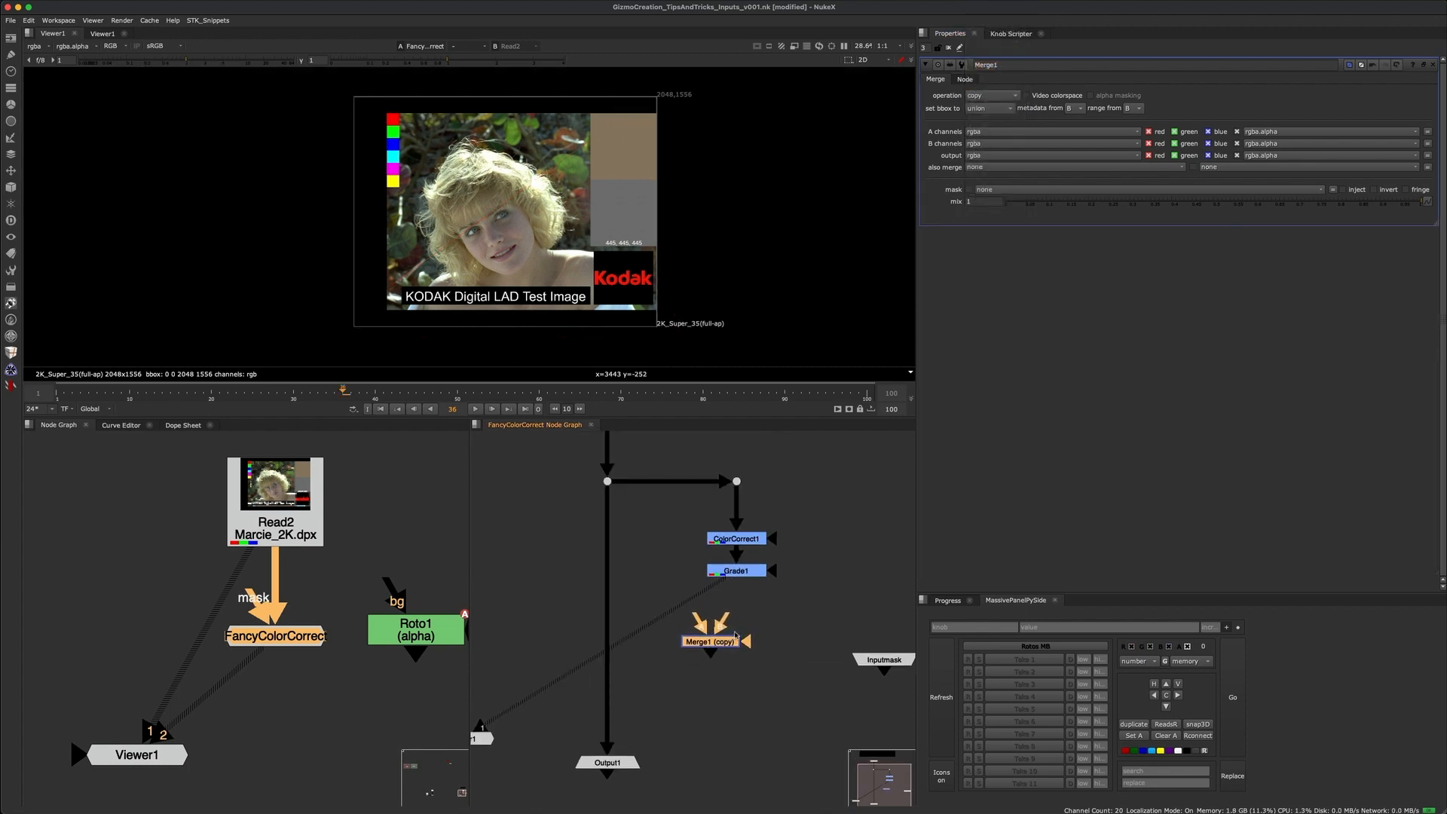
- Paste a Merge set to copy into the main node graph and add a KeyMix node there
scroll(361, 633, down, 3)
key(ctrl+v)
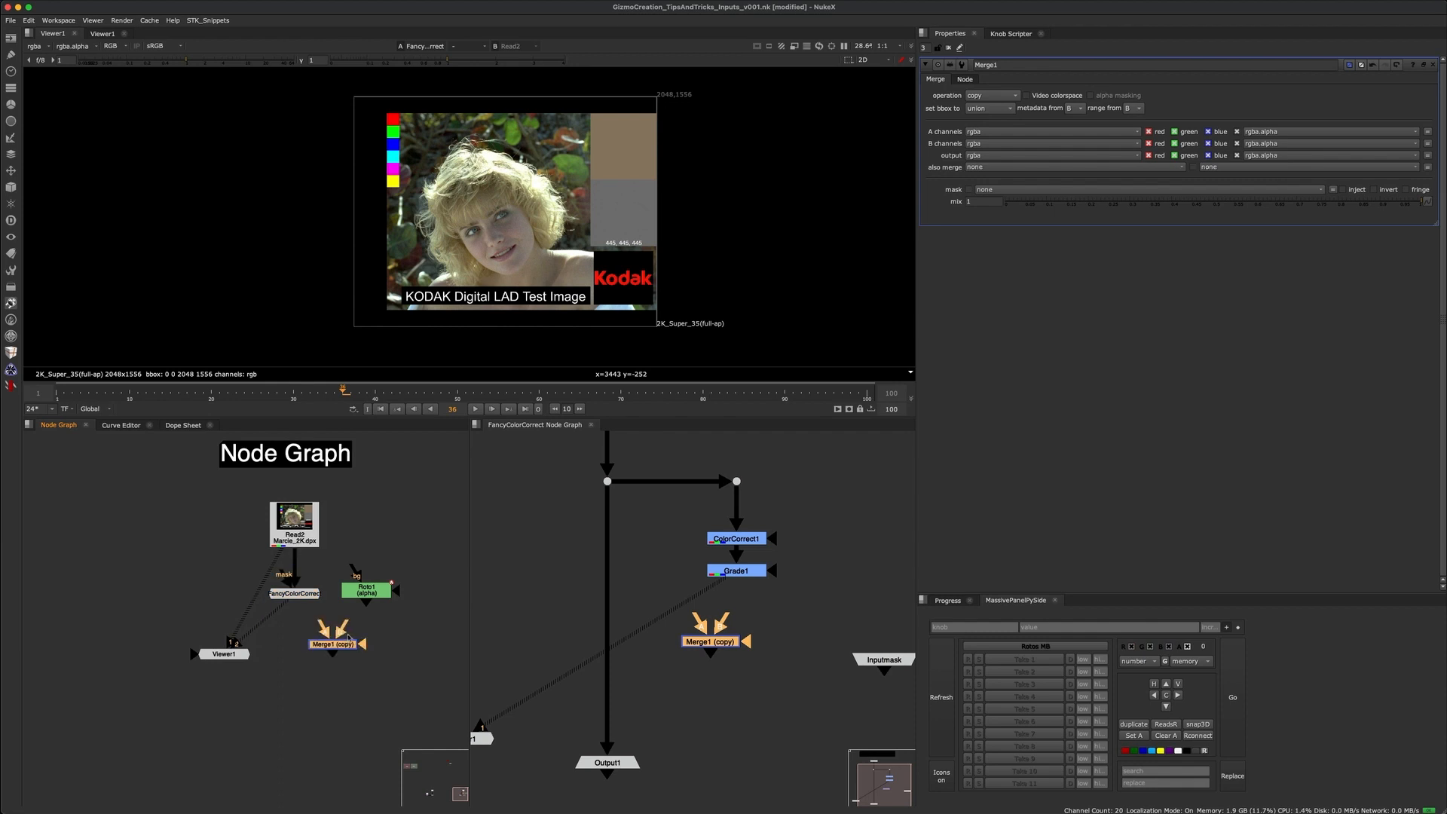
key(Tab)
text(keym)
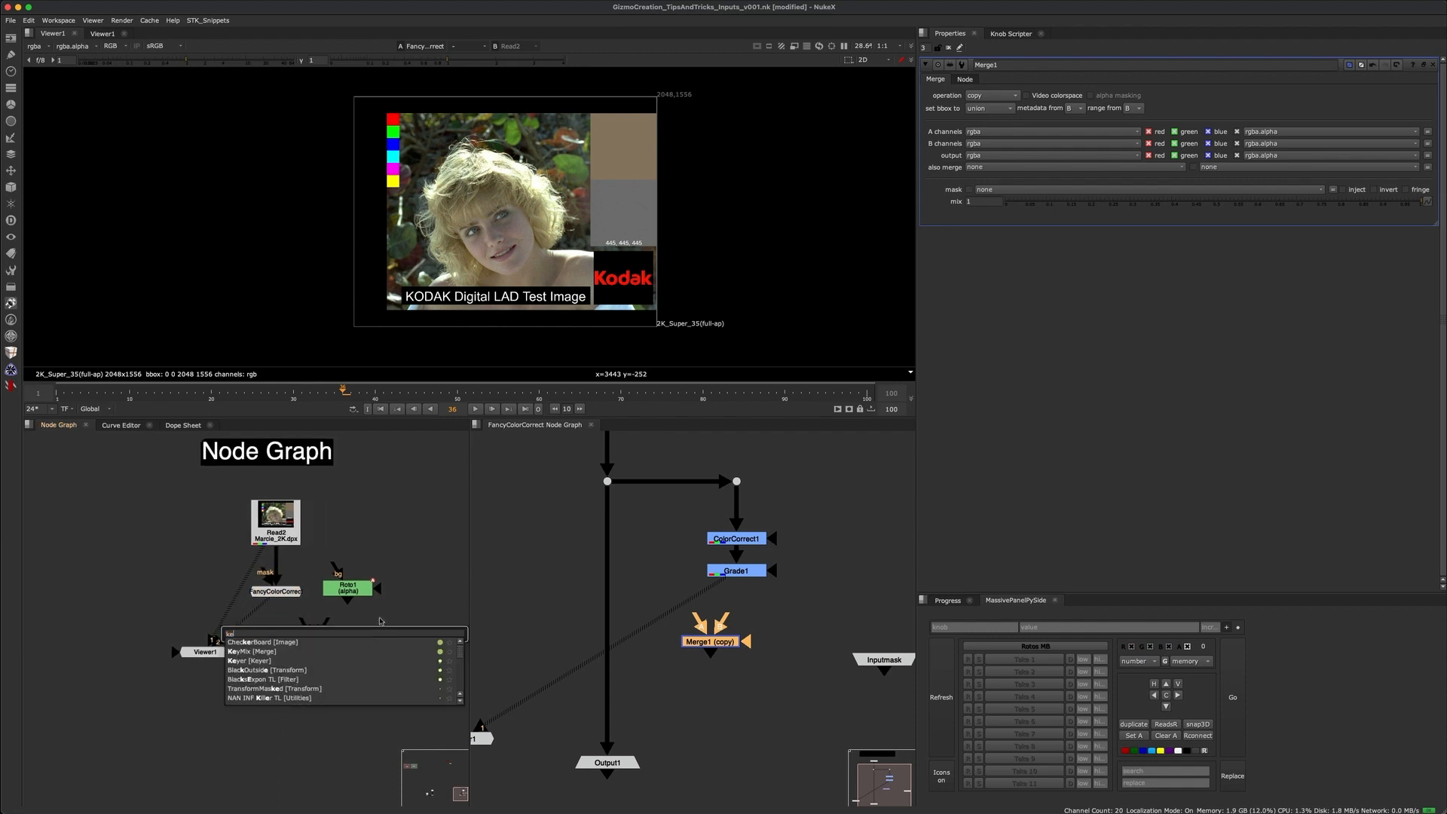
key(Return)
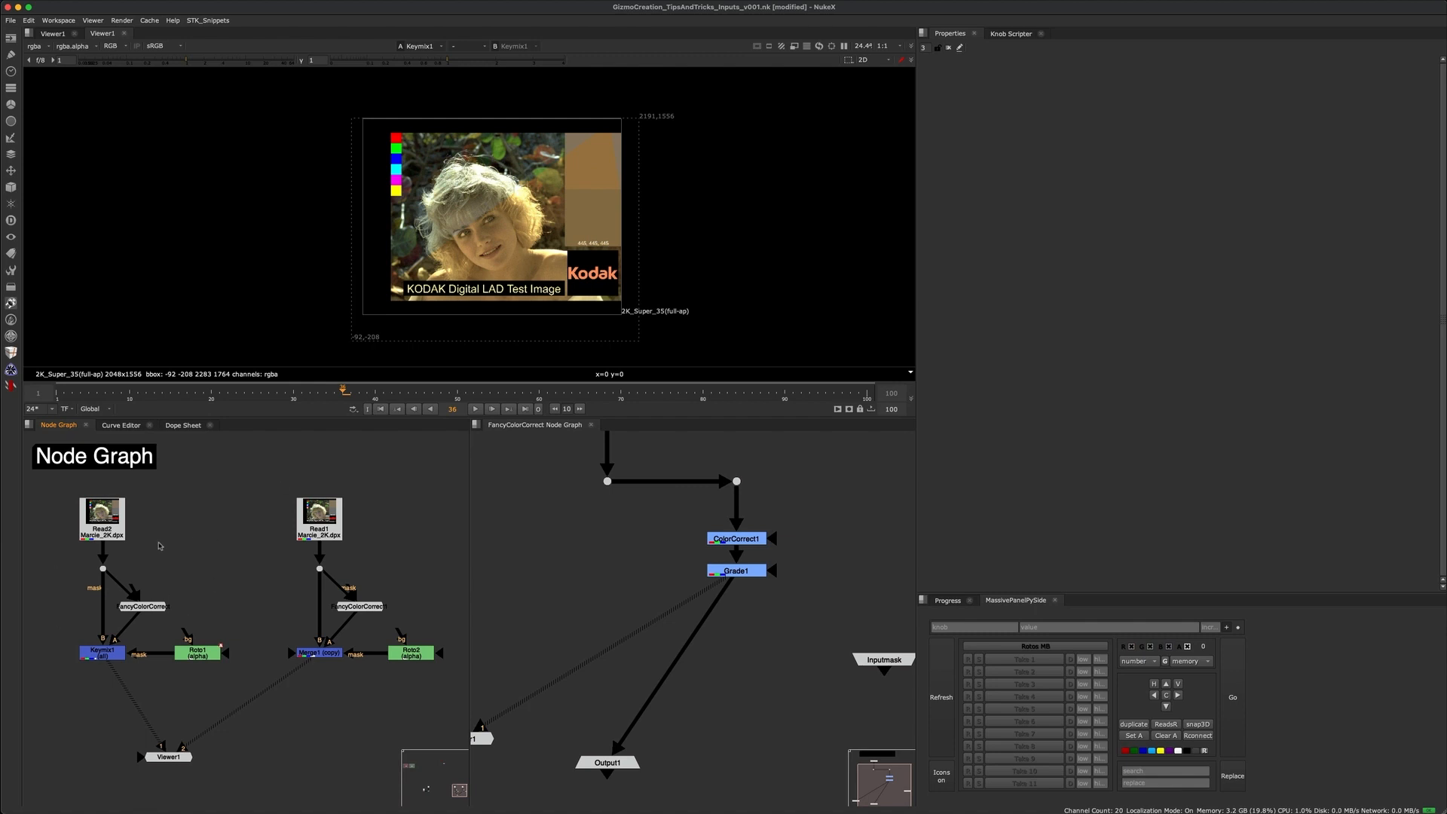
- Switch the viewer between Keymix1 on input 1 and Merge1 on input 2 to compare the two masked color corrections
drag(61, 571, 172, 681)
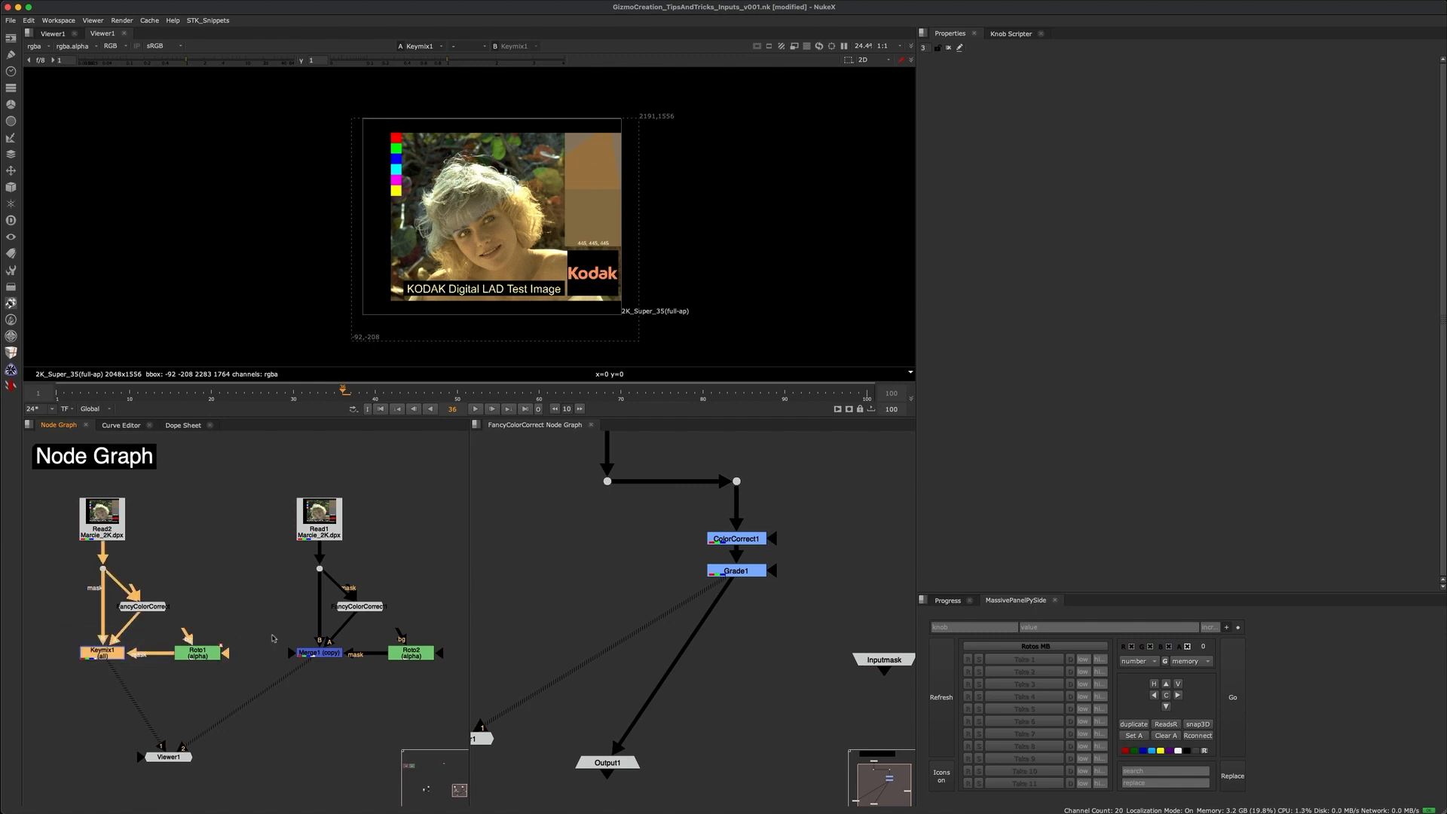
drag(260, 625, 367, 681)
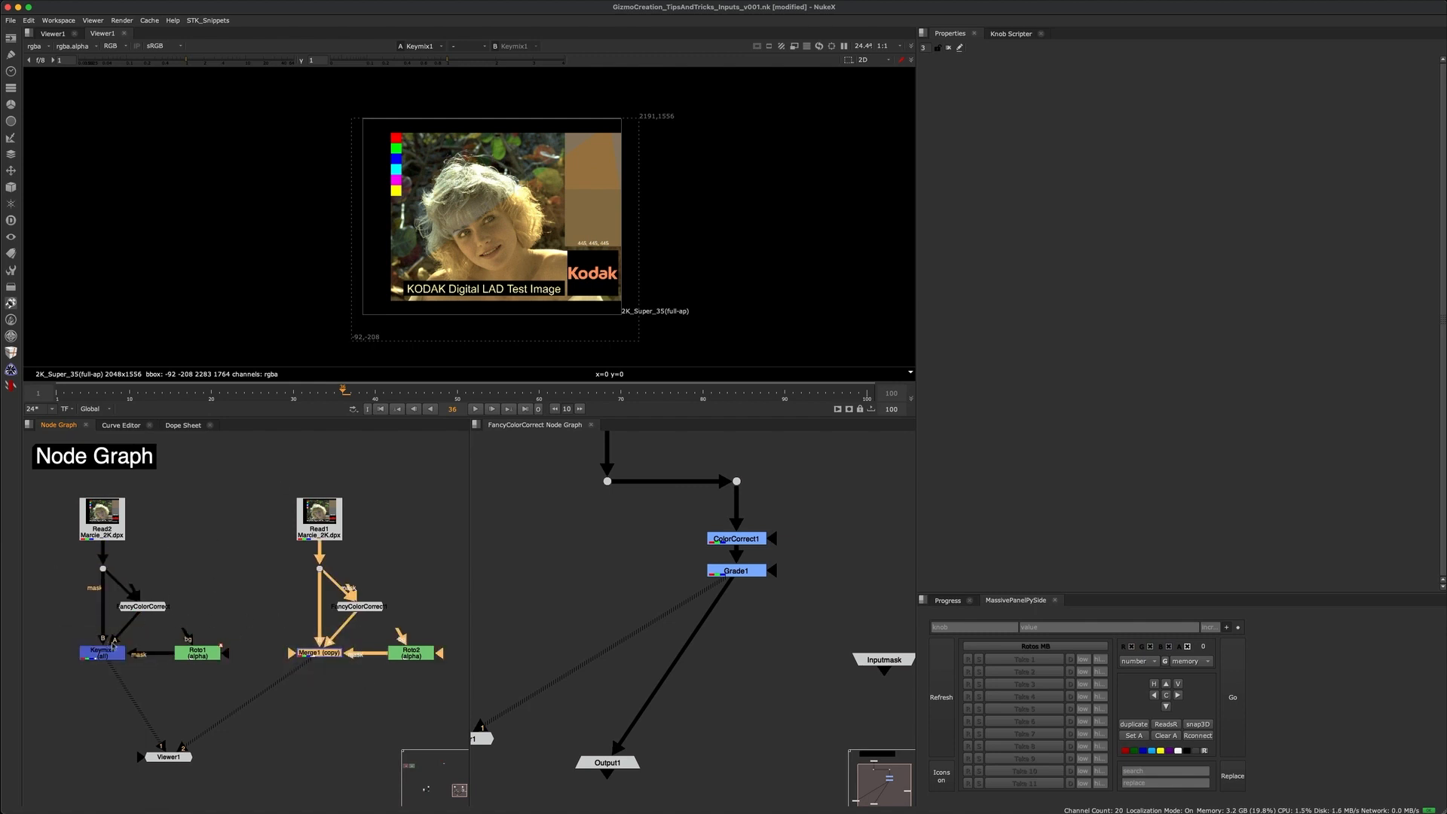
drag(63, 636, 164, 678)
key(1)
drag(266, 624, 357, 678)
key(2)
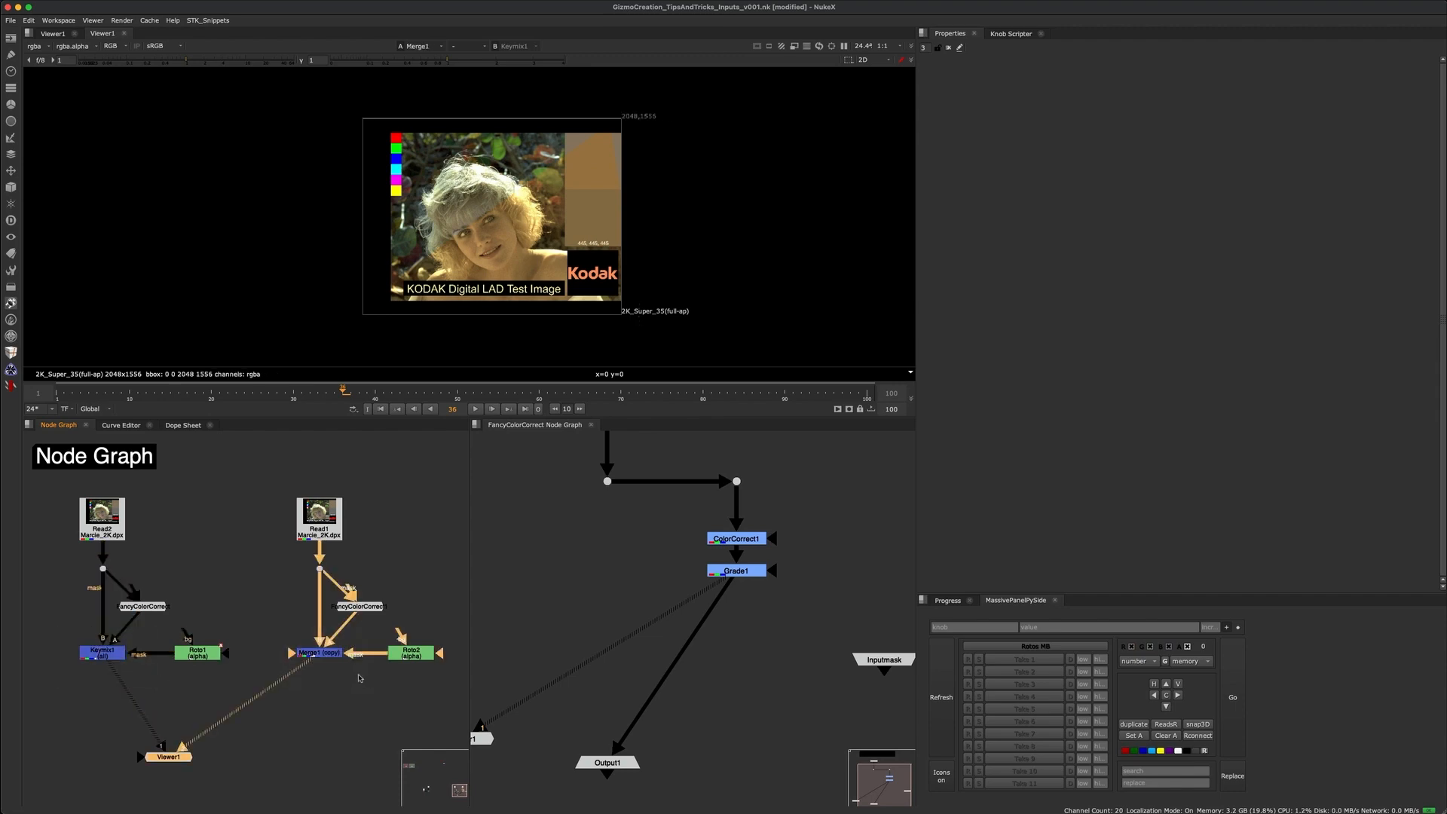
key(1)
key(2)
key(1)
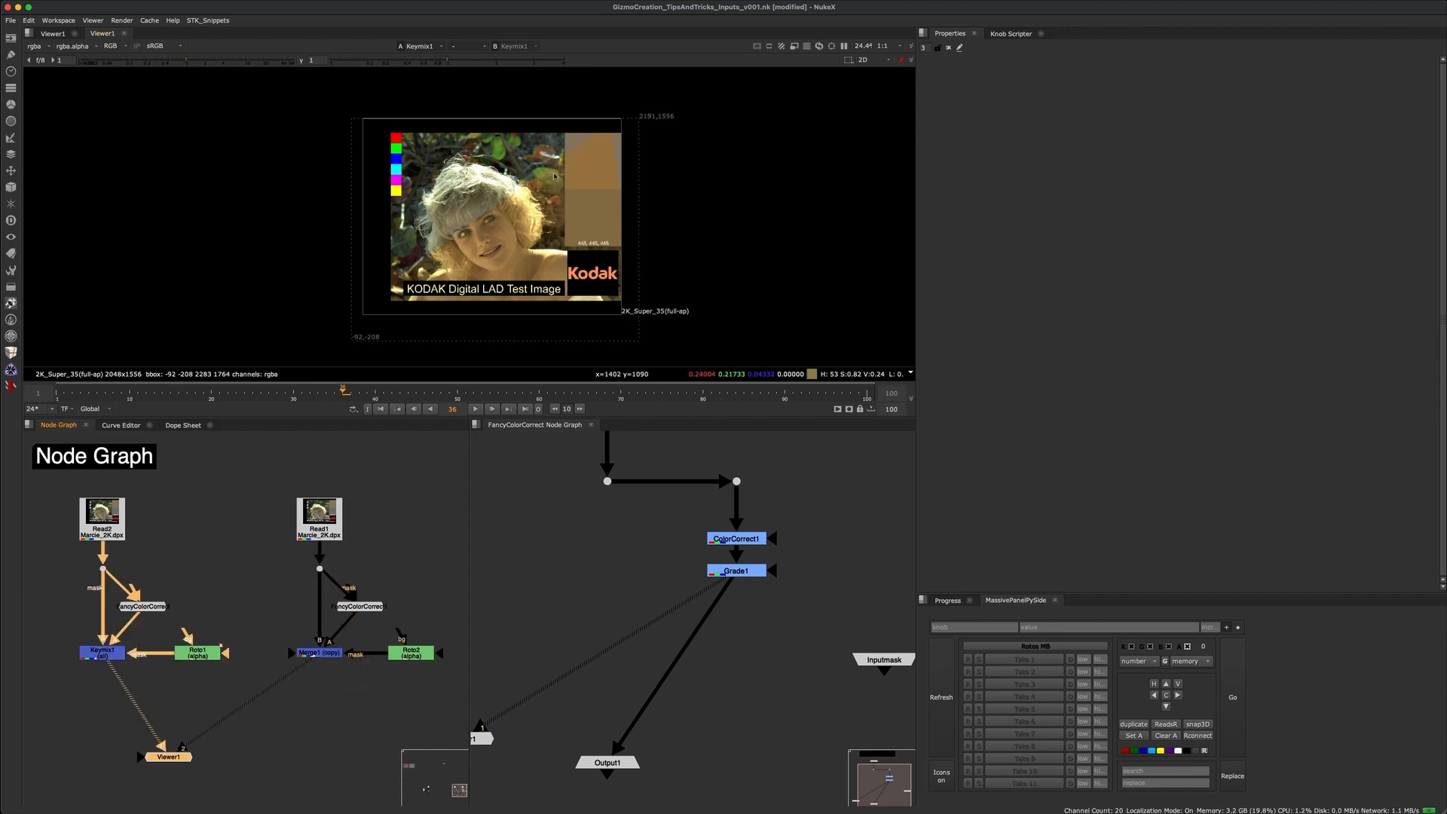
scroll(587, 177, up, 5)
key(2)
key(1)
scroll(428, 249, down, 2)
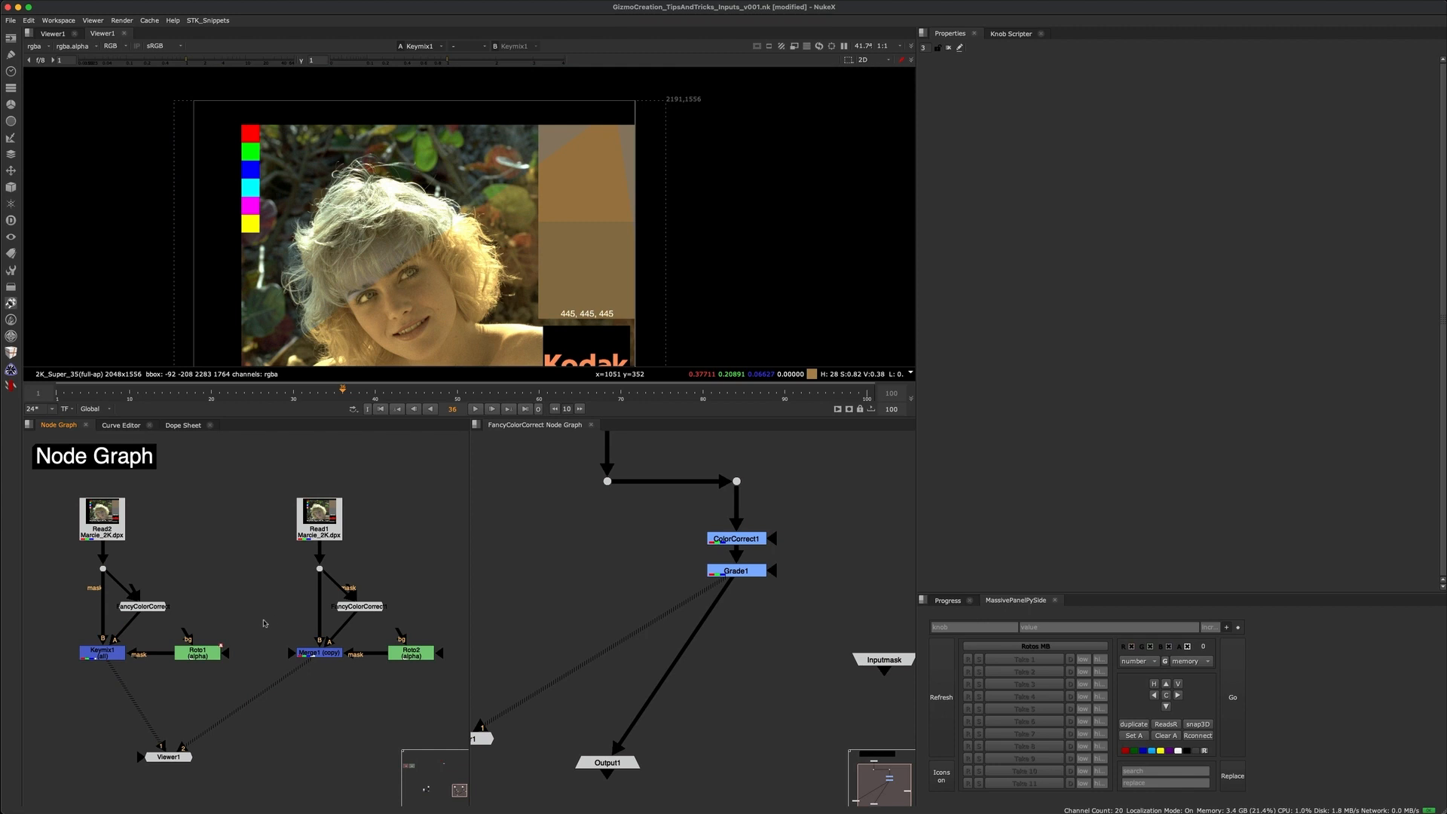
drag(264, 623, 378, 681)
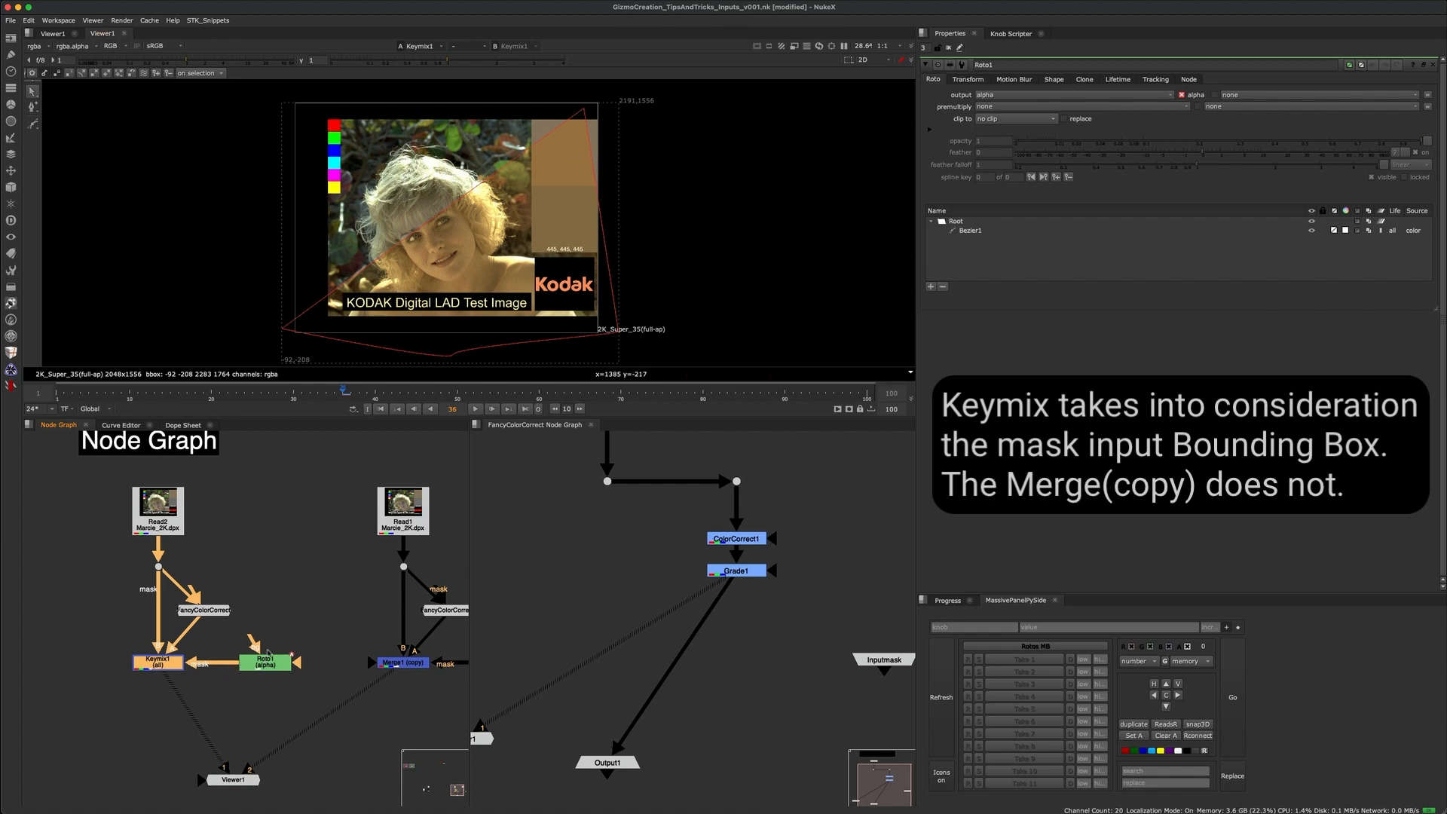
- View the first Dot and FancyColorCorrect in turn, examining their bounding boxes against the Roto1 shape
drag(268, 653, 272, 653)
scroll(653, 188, down, 3)
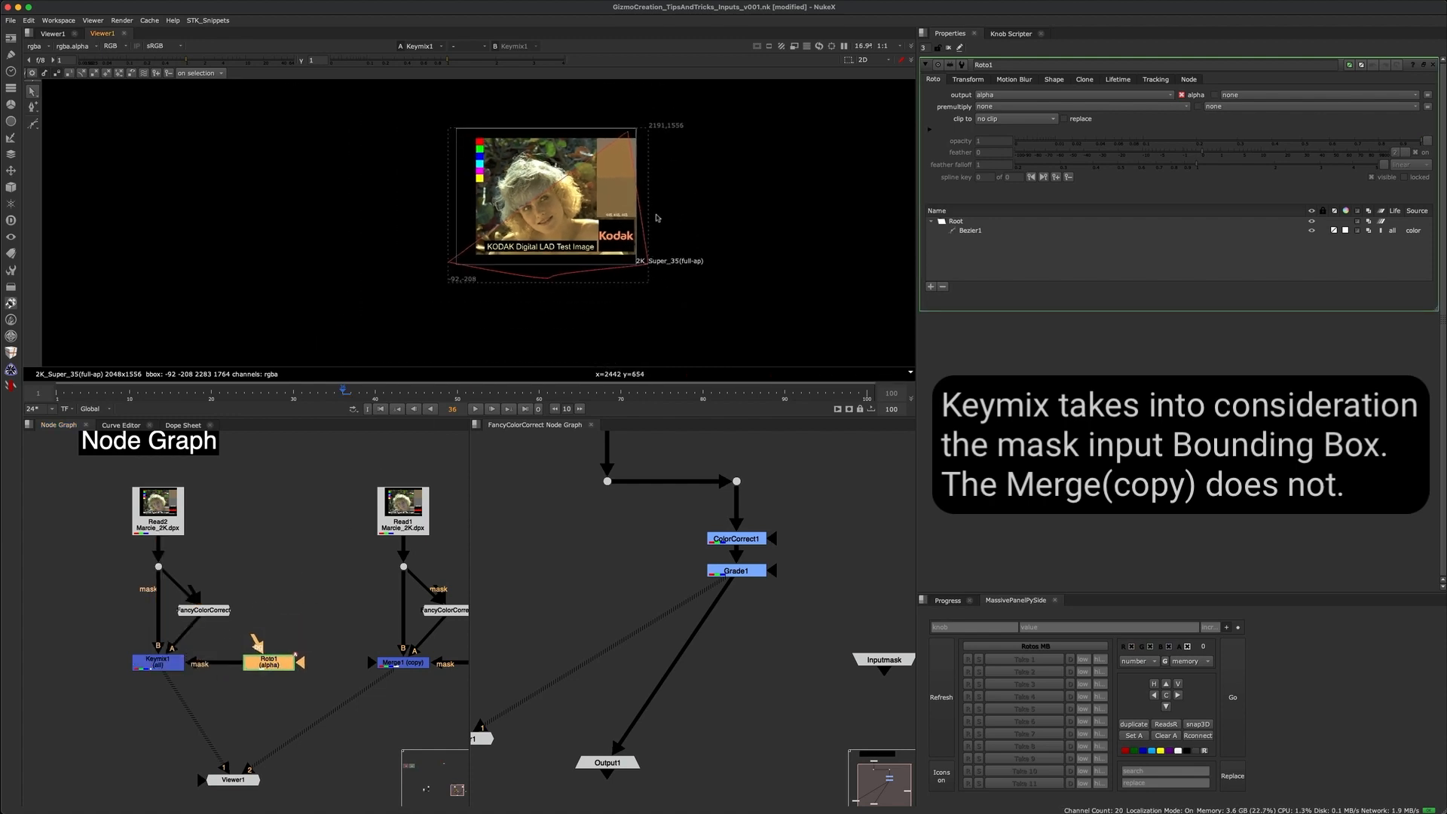
click(158, 566)
key(1)
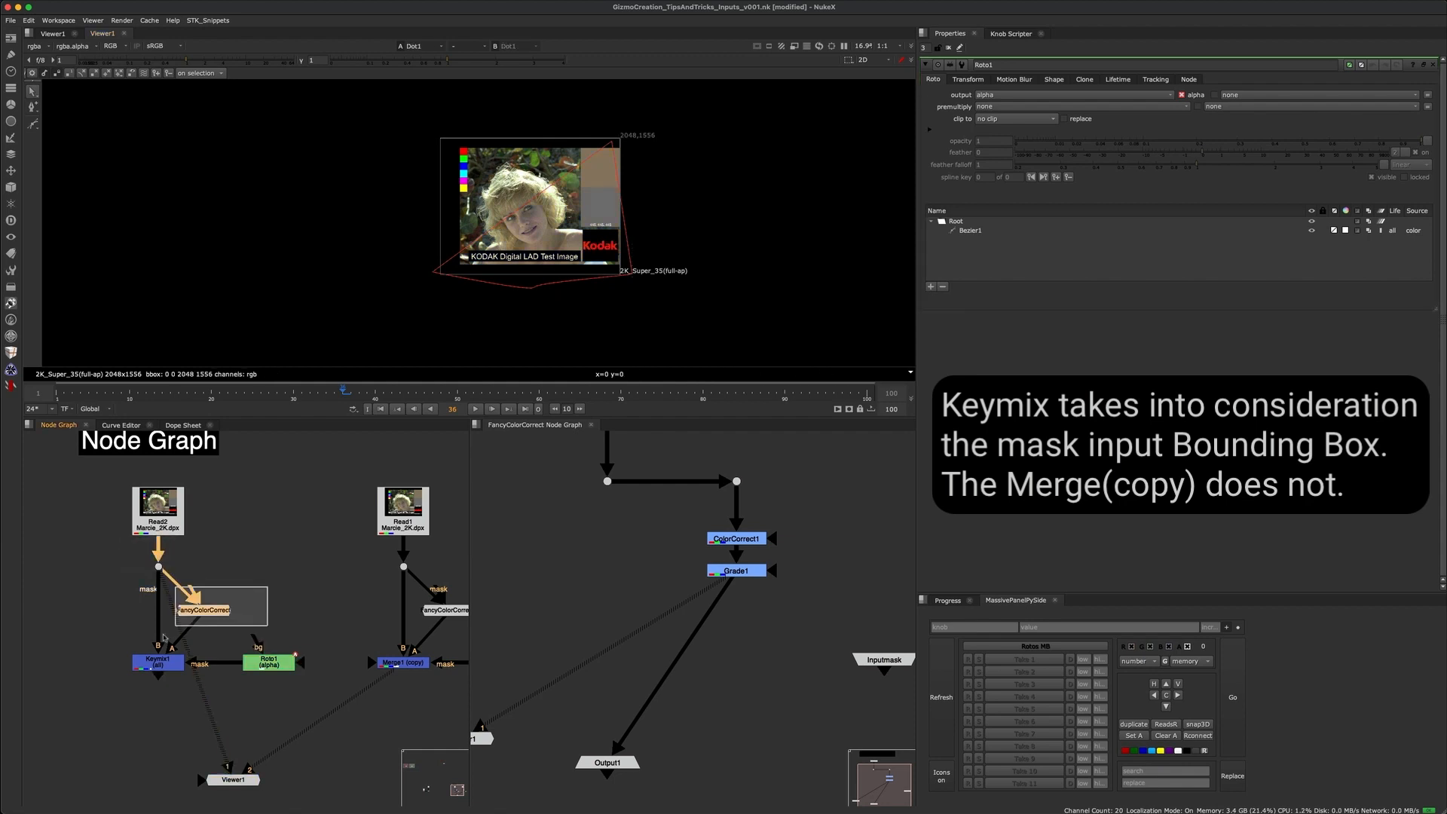
click(203, 609)
key(1)
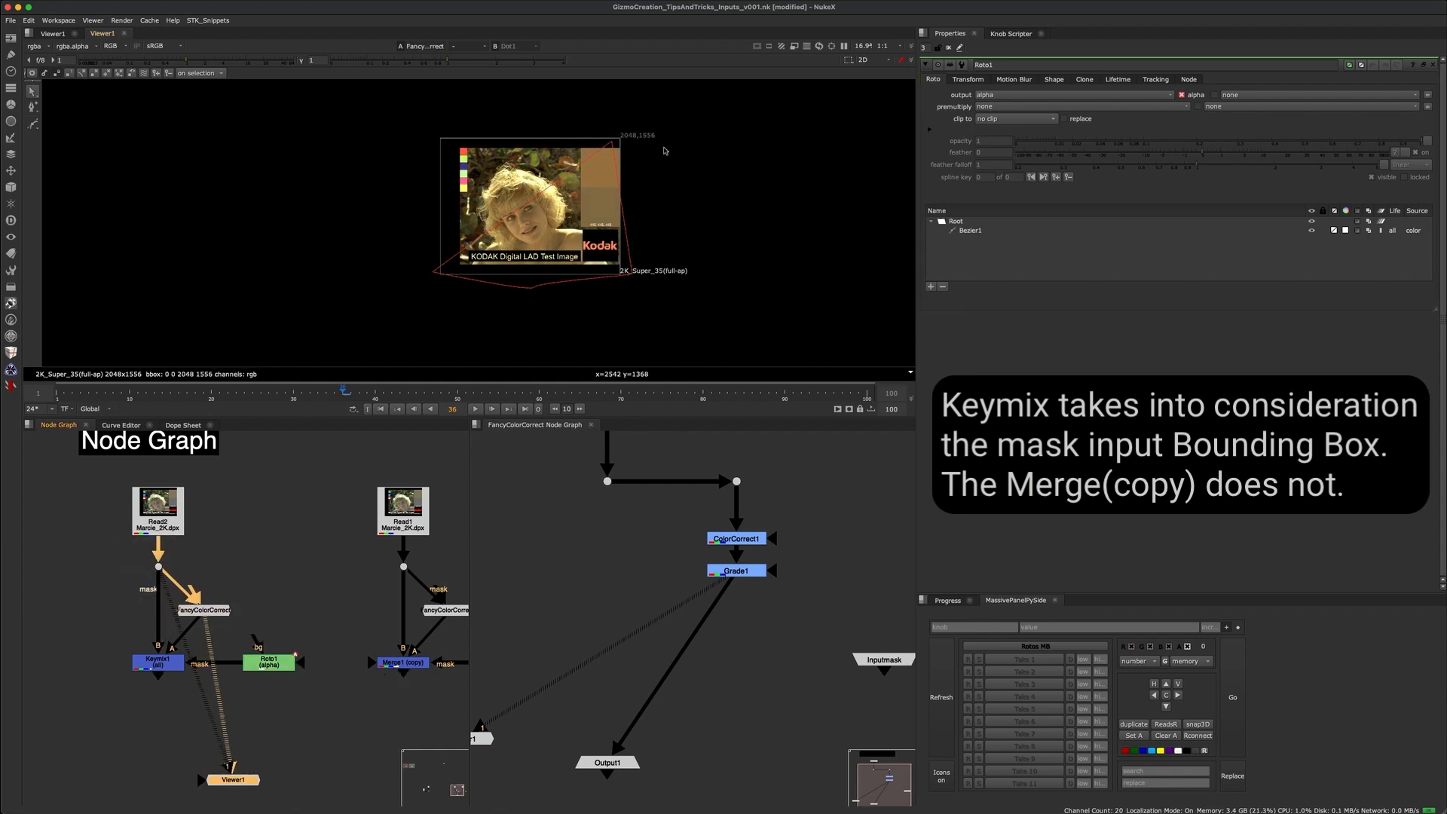
drag(388, 334, 390, 330)
click(719, 219)
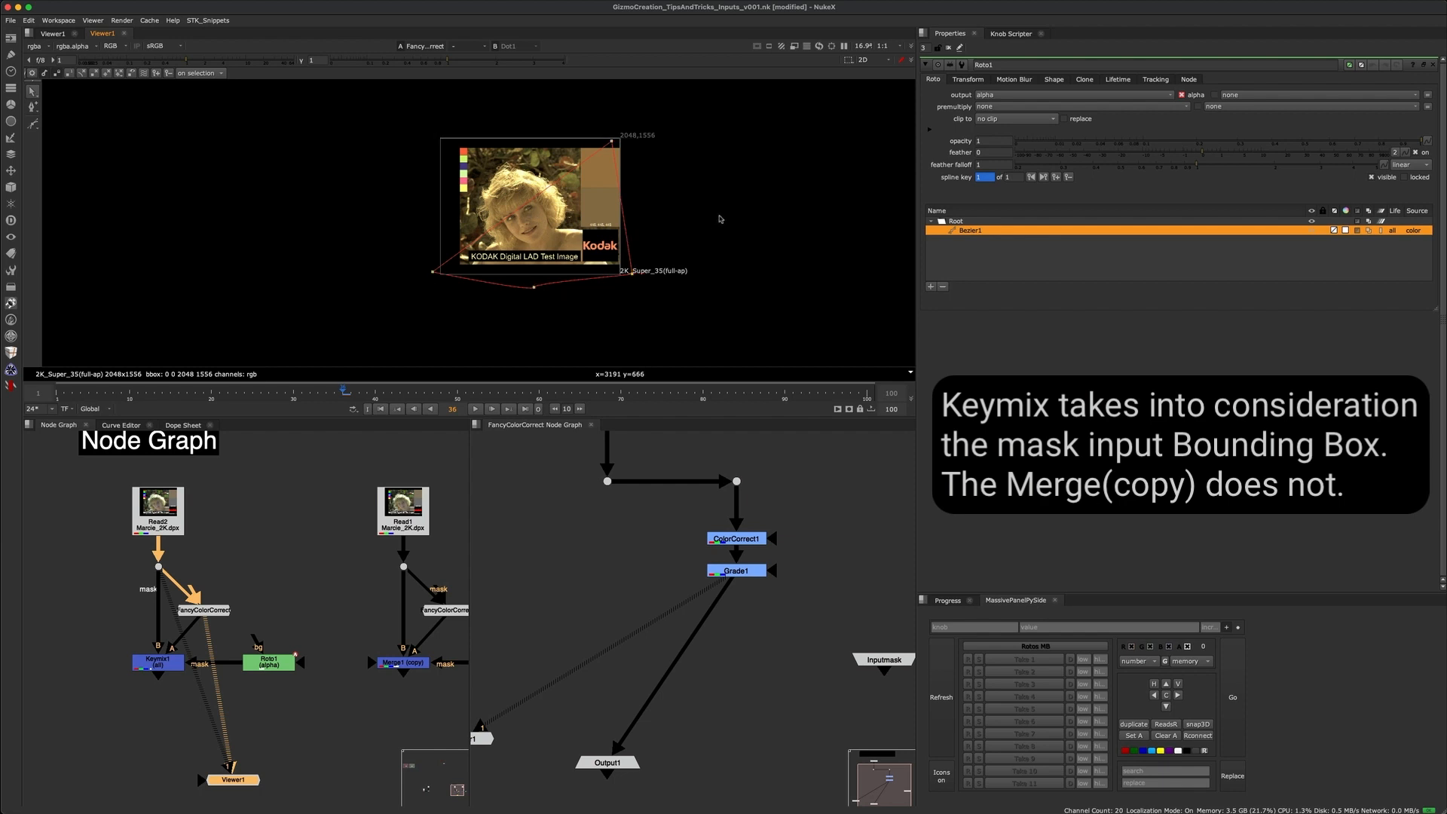
- View Keymix1 and examine how its bounding box relates to the Roto1 mask shape
drag(115, 635, 214, 700)
key(1)
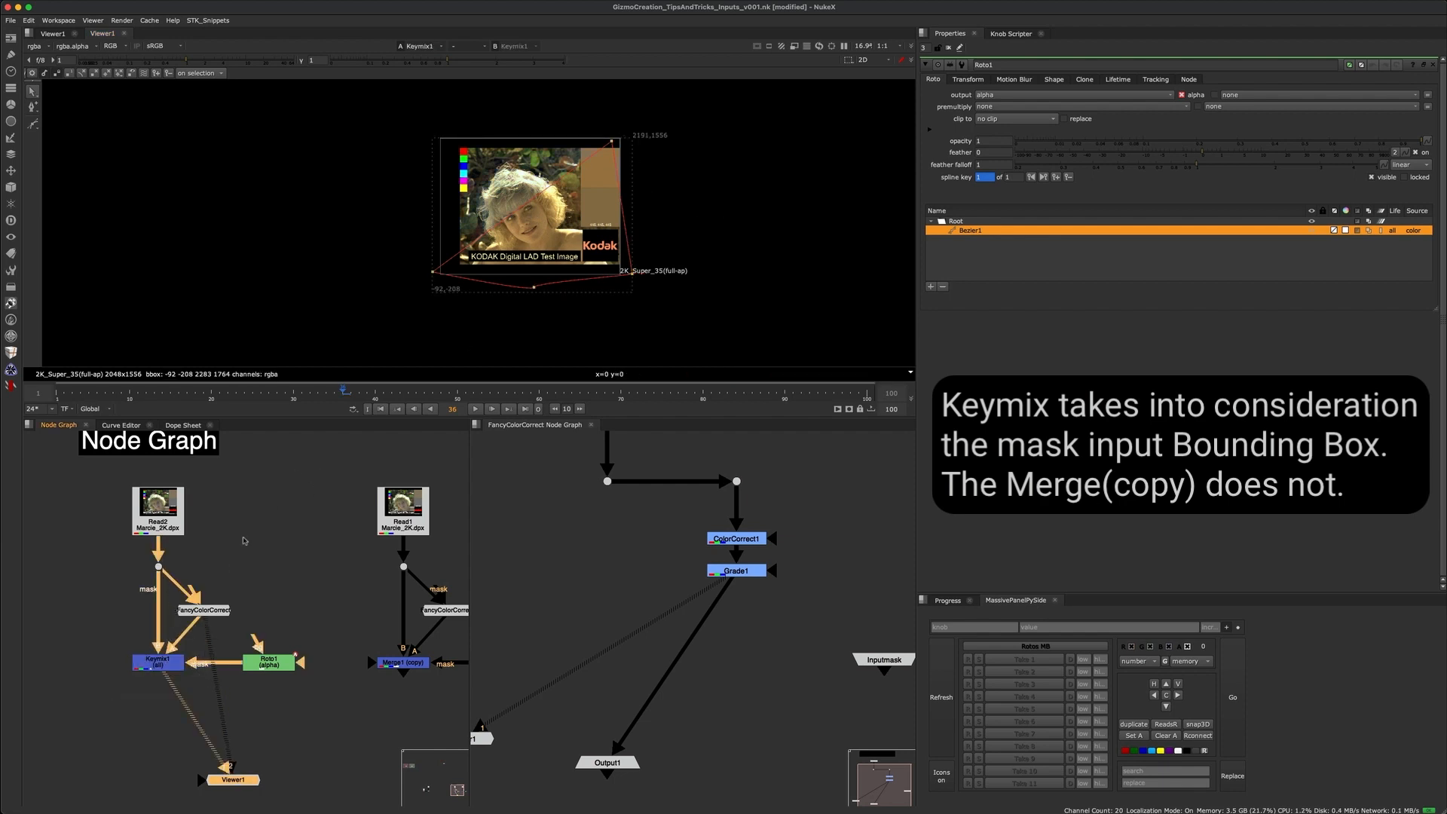
scroll(171, 626, up, 3)
click(313, 676)
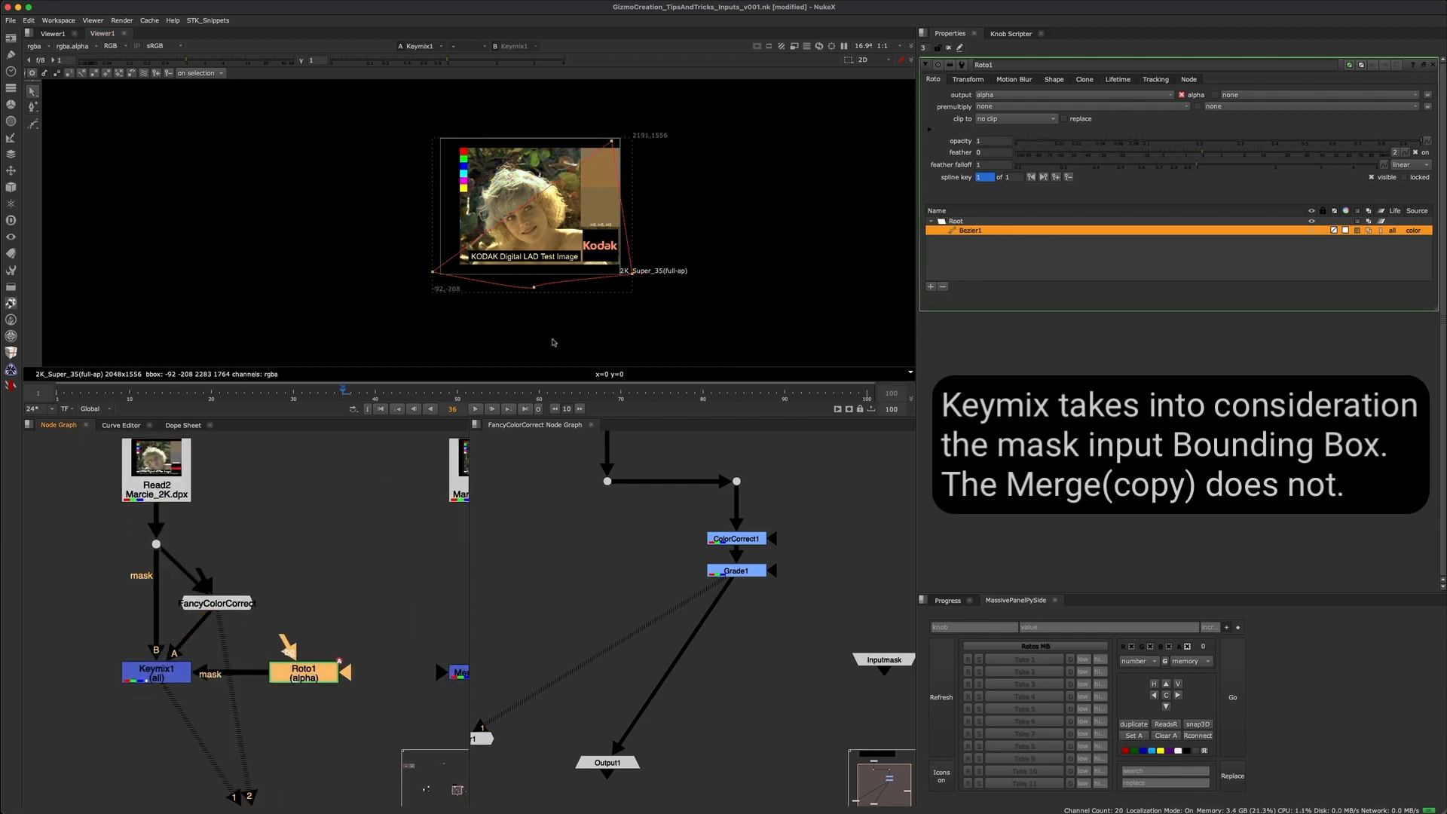
scroll(646, 259, up, 2)
scroll(324, 567, down, 3)
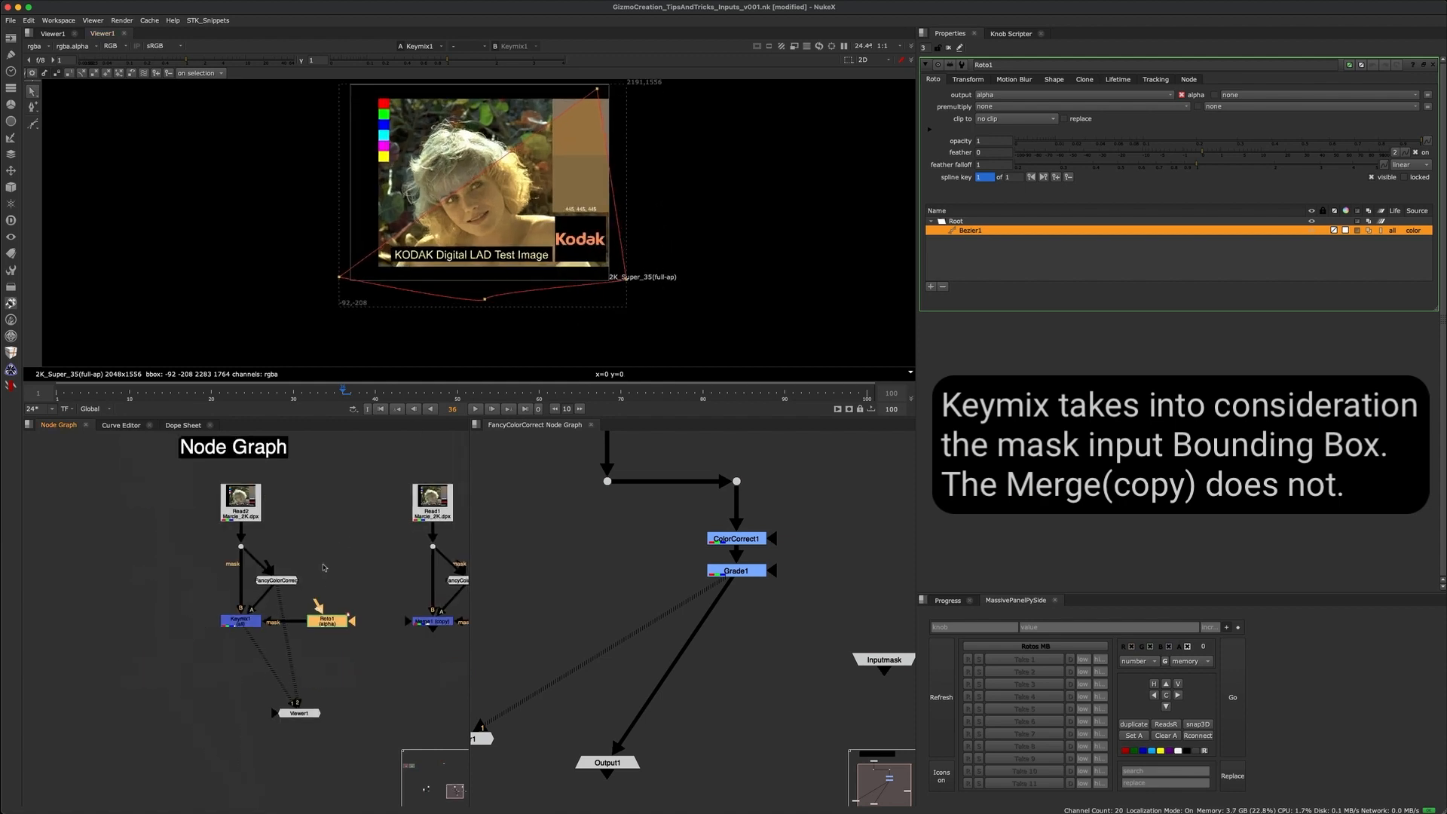
- View the Dot, FancyColorCorrect and Merge1 in the Merge (copy) setup in turn, examining their bounding boxes against the roto shape
middle_drag(324, 567, 190, 575)
scroll(305, 624, up, 3)
middle_drag(296, 625, 257, 657)
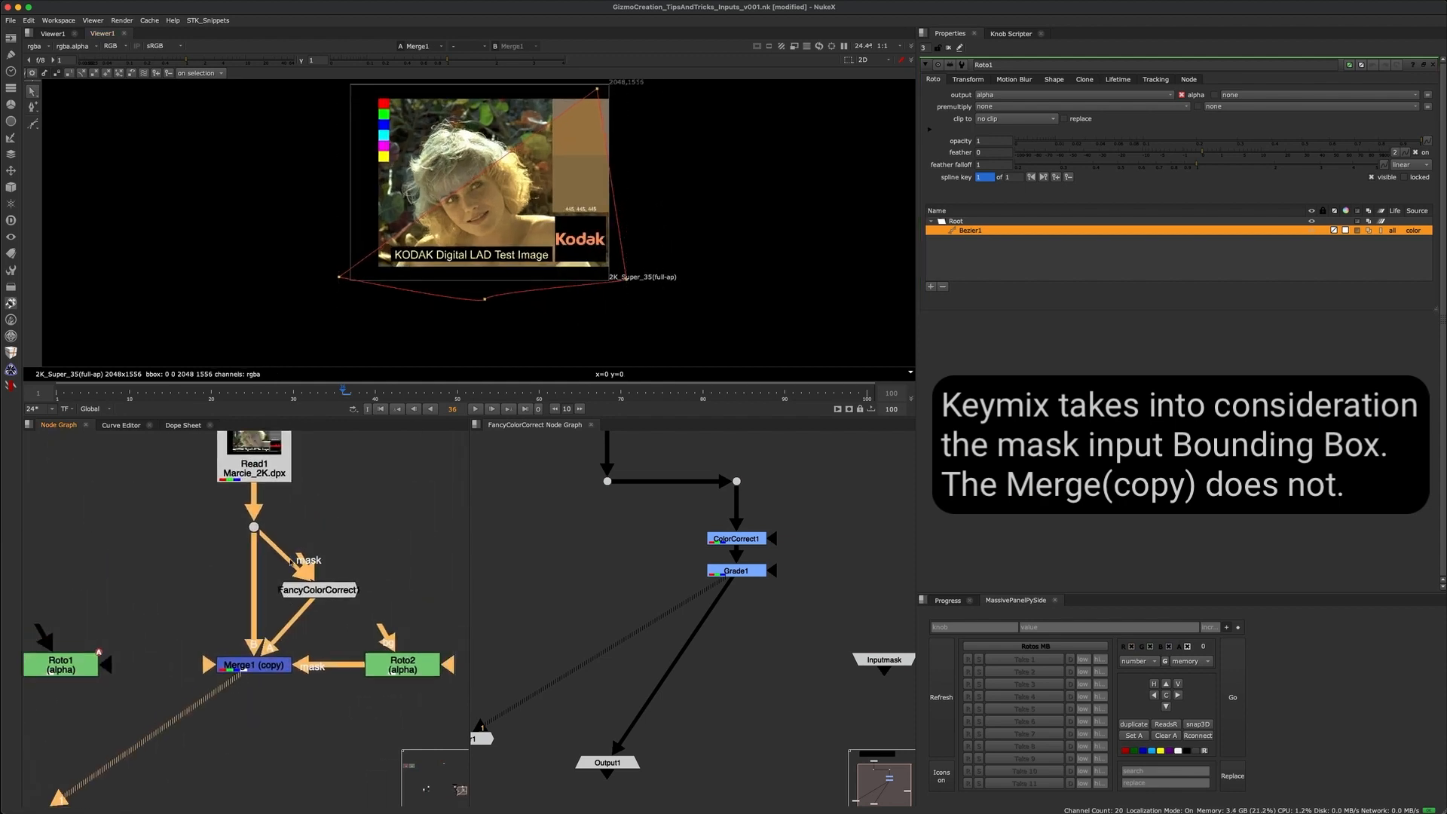
drag(267, 514, 242, 548)
key(1)
drag(408, 563, 288, 608)
key(1)
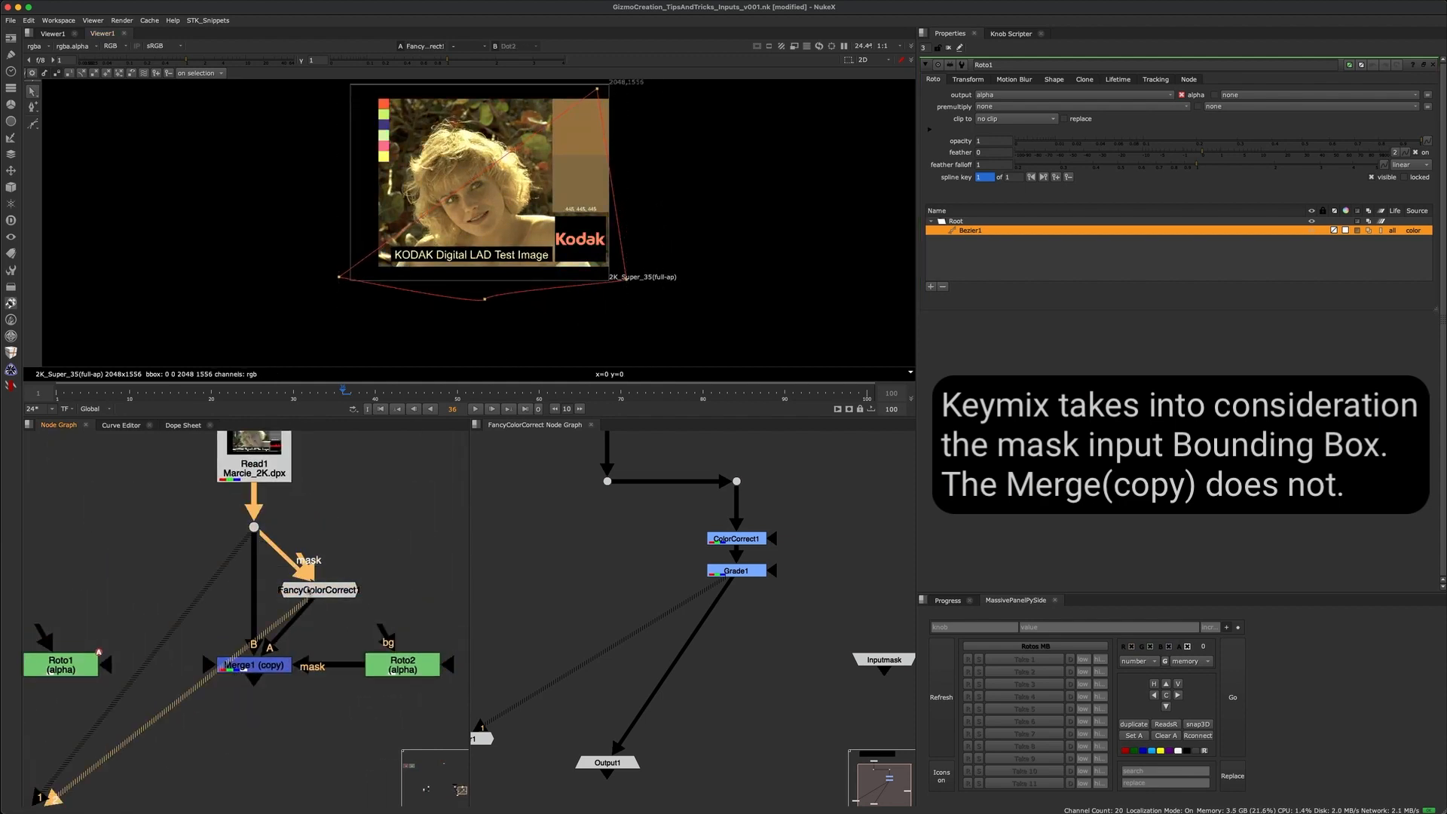
scroll(656, 171, up, 2)
middle_drag(657, 170, 679, 188)
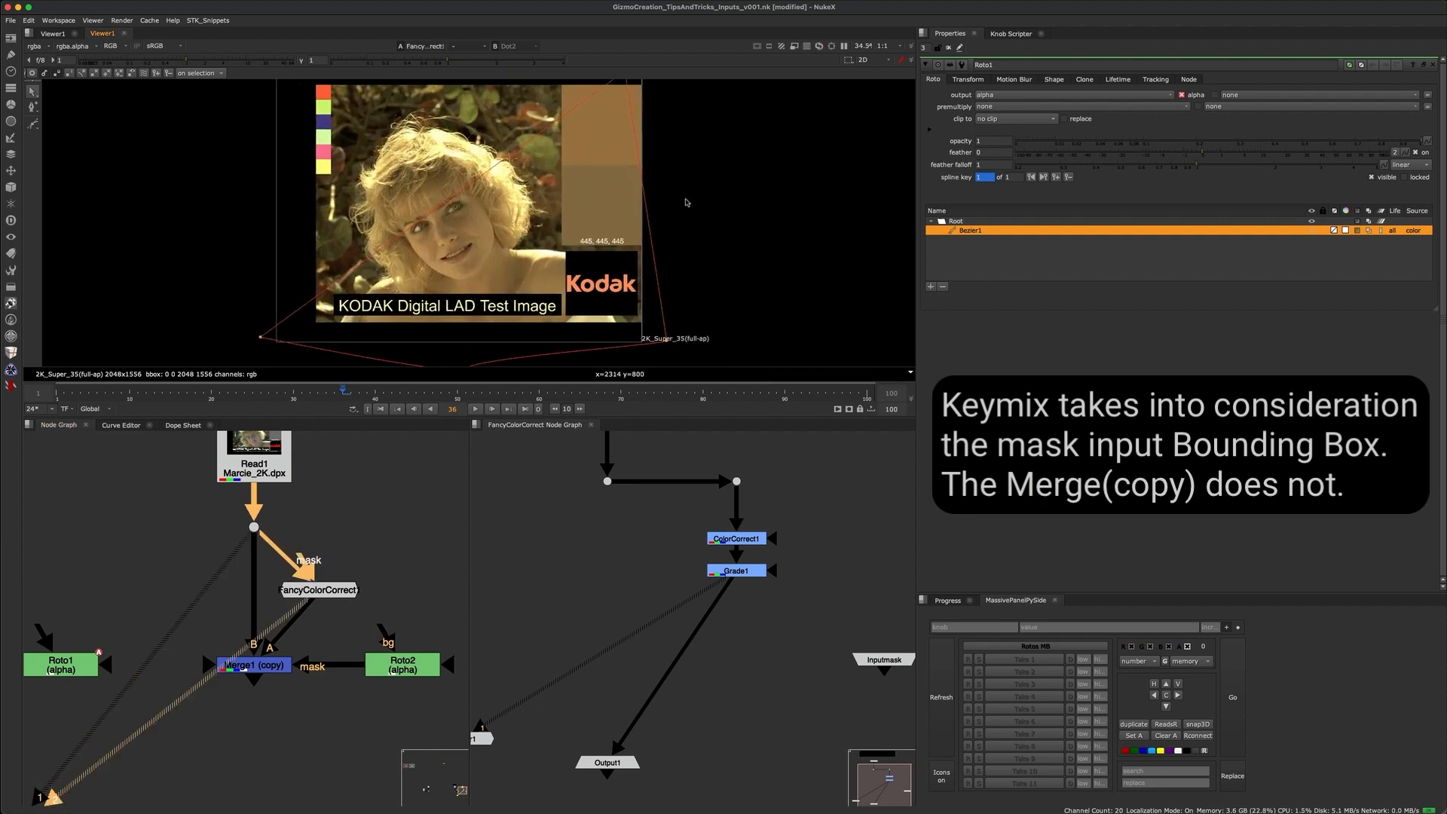
drag(233, 624, 330, 685)
key(1)
scroll(743, 219, down, 4)
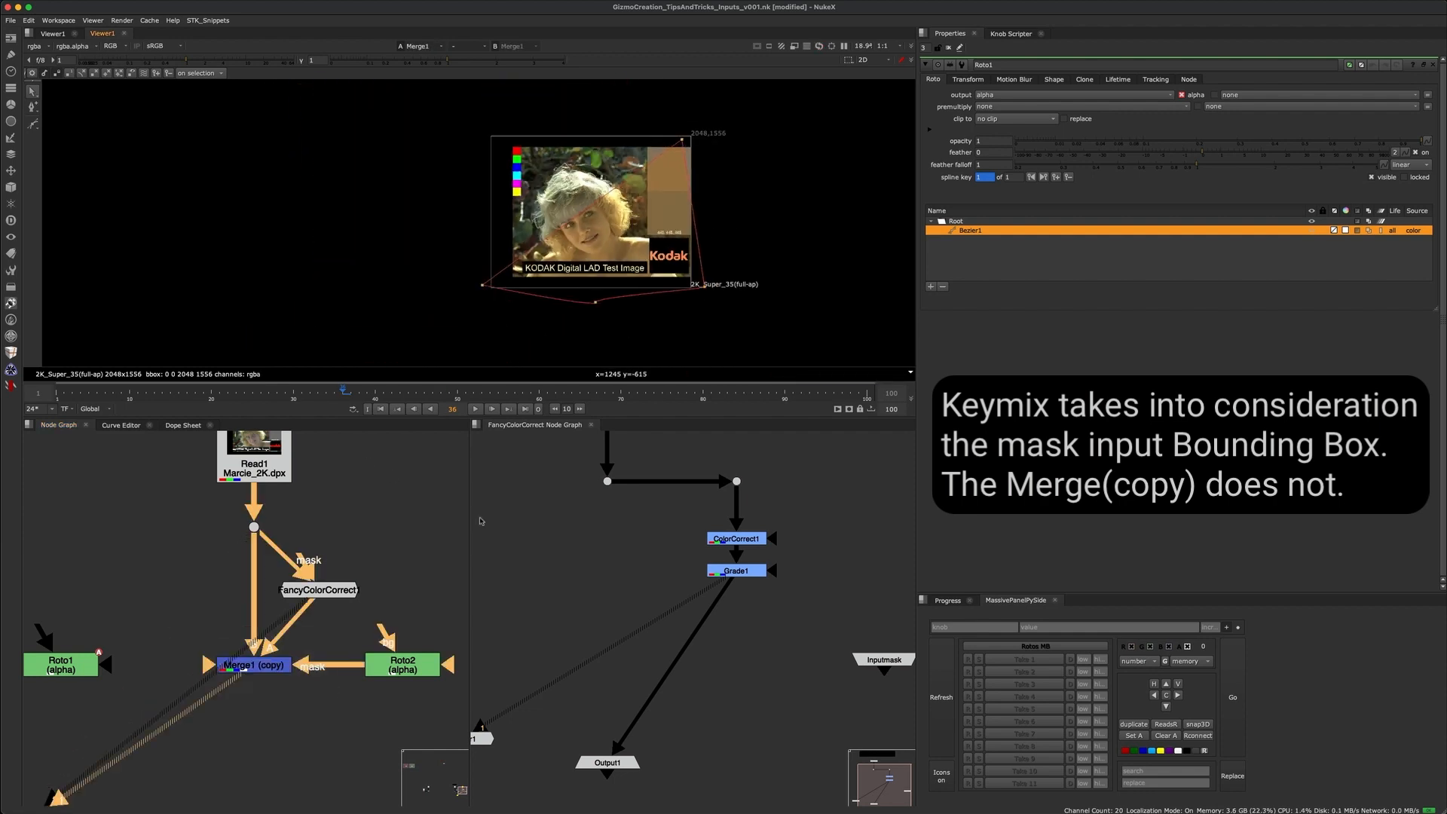
- Open Roto2's properties in place of Roto1's and pull its two lower Bezier points further outside the image frame
double_click(397, 667)
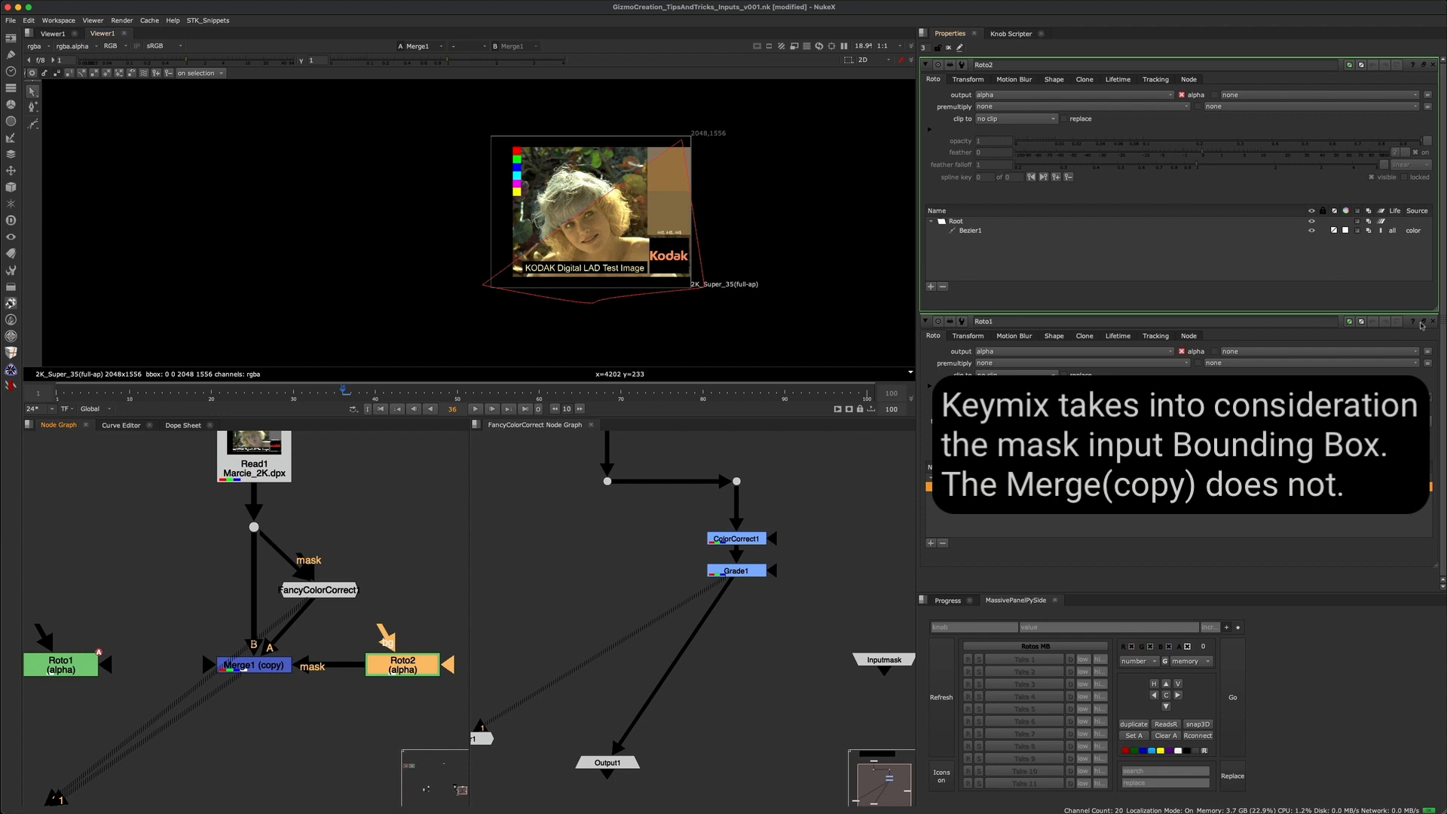
click(1431, 323)
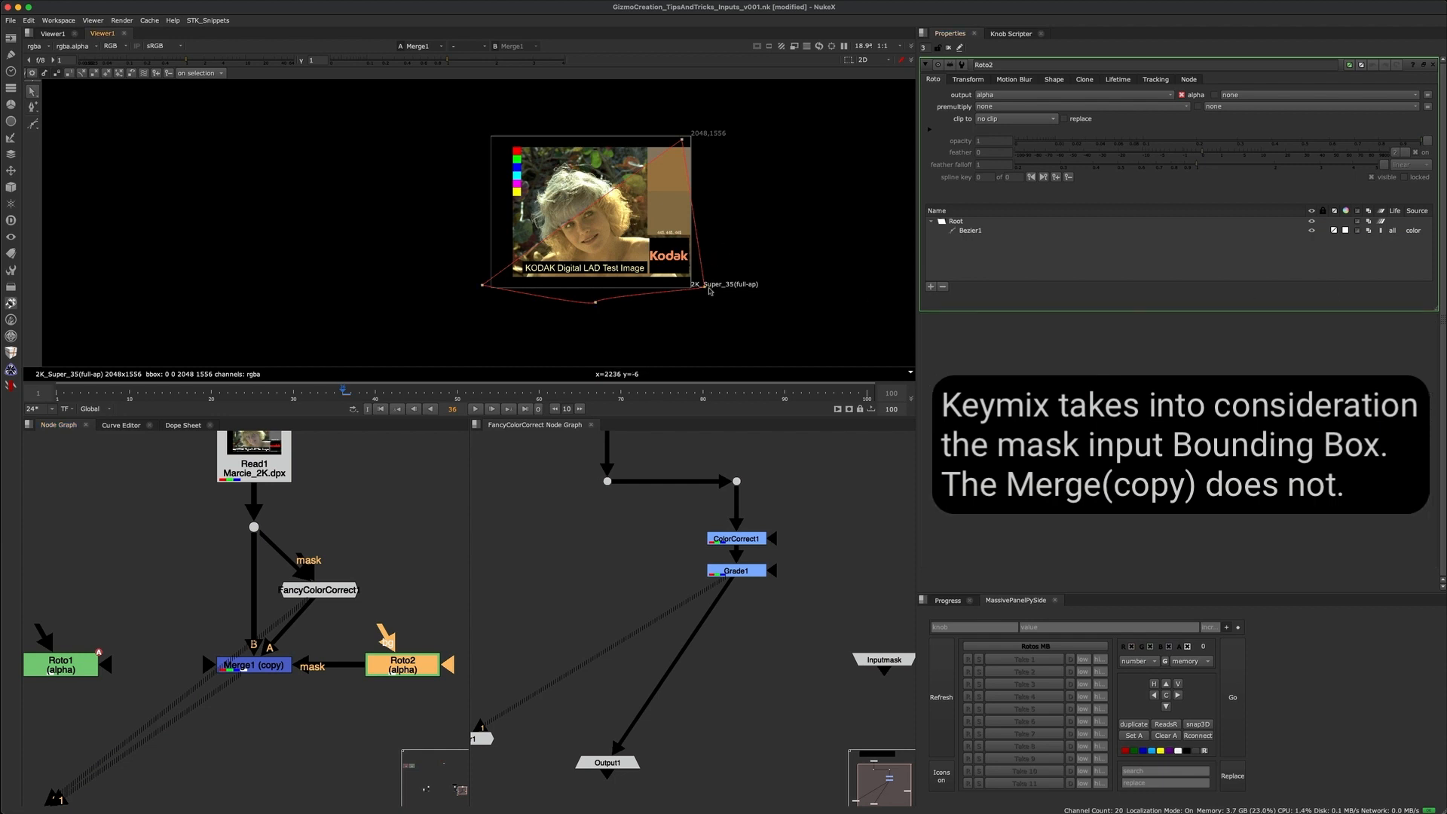
click(708, 290)
drag(707, 290, 799, 321)
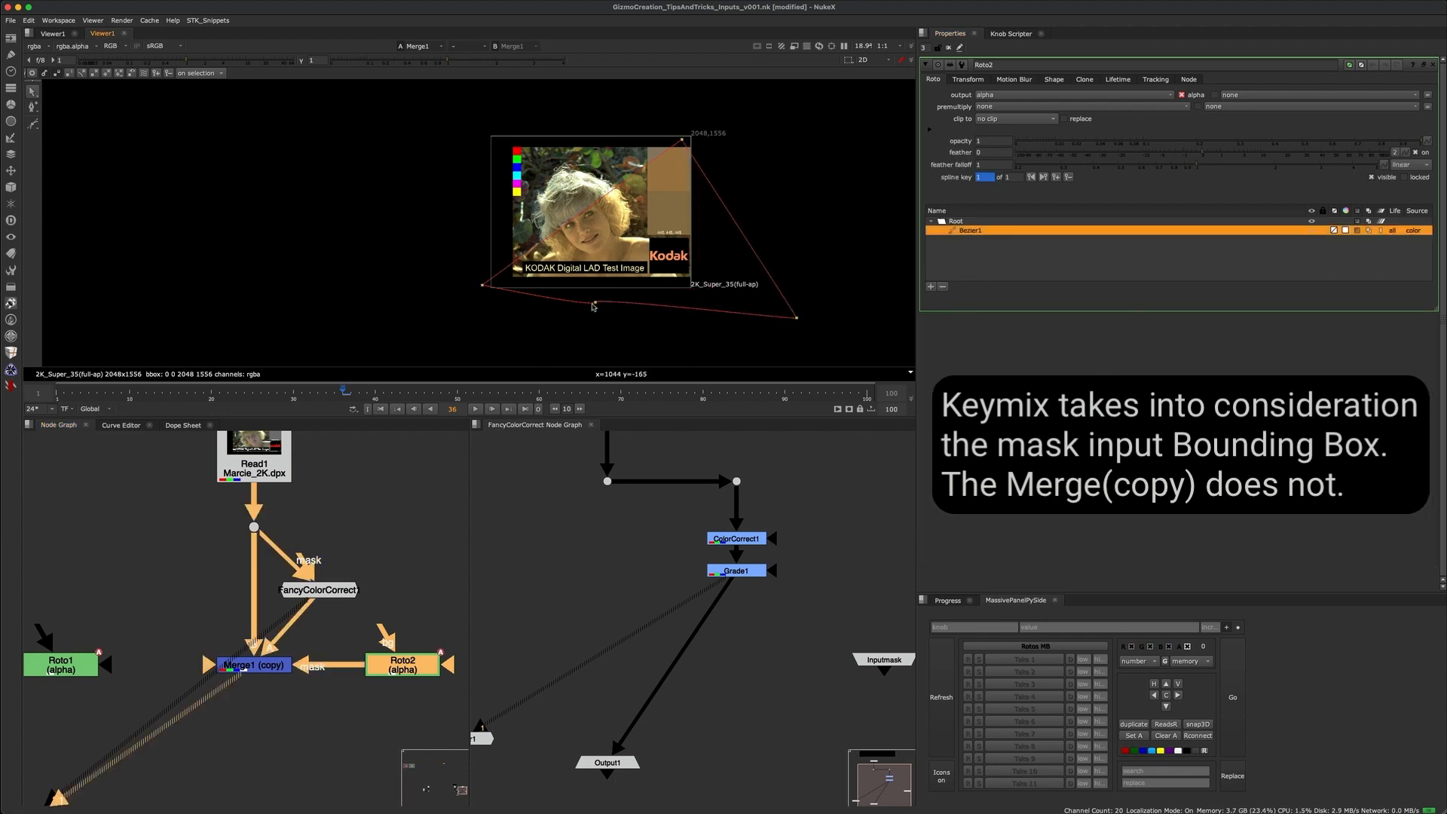
drag(596, 302, 609, 330)
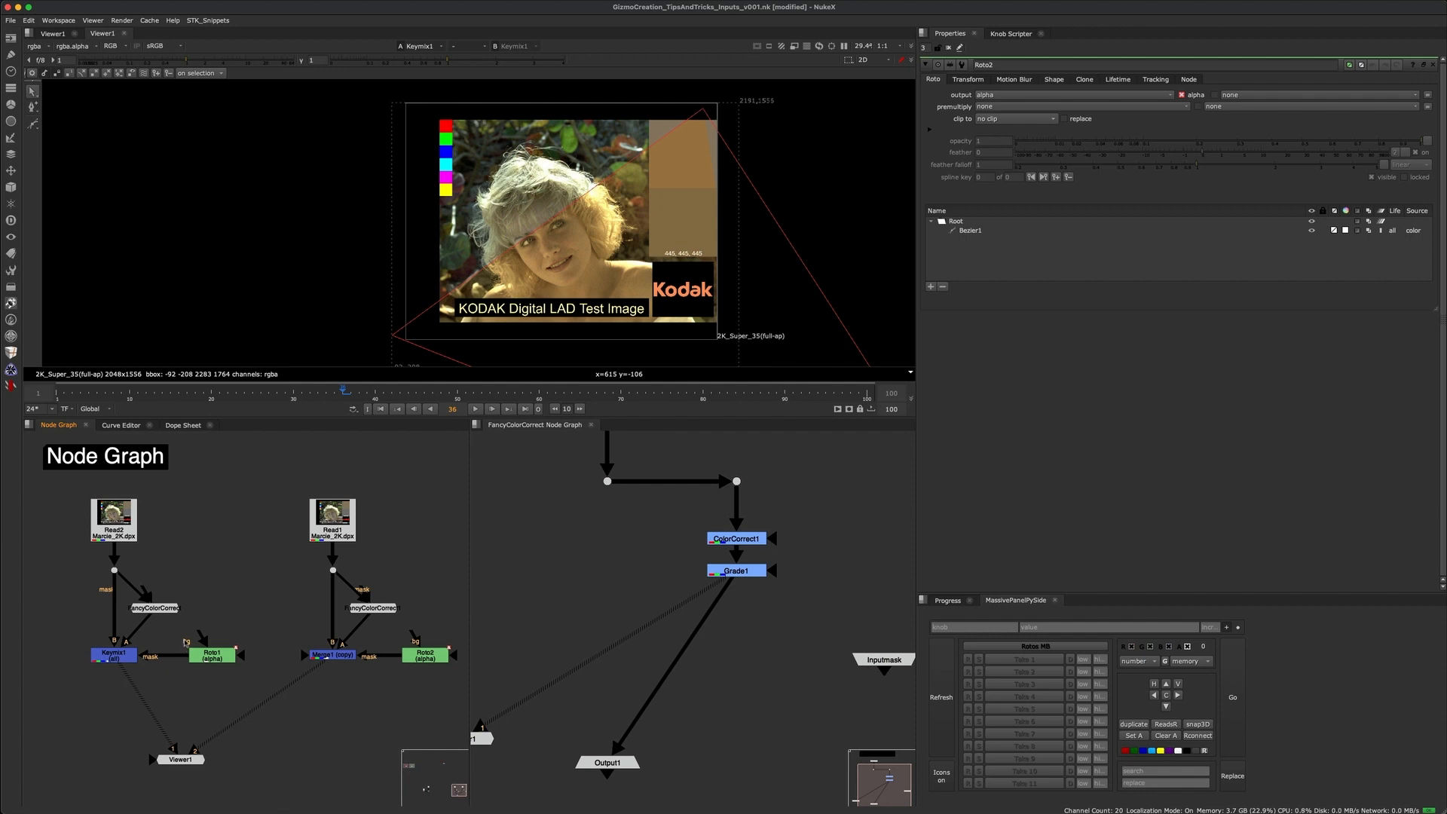
- Disconnect Roto1 from Keymix1's mask input, comparing the Keymix result with and without a mask
scroll(177, 645, up, 3)
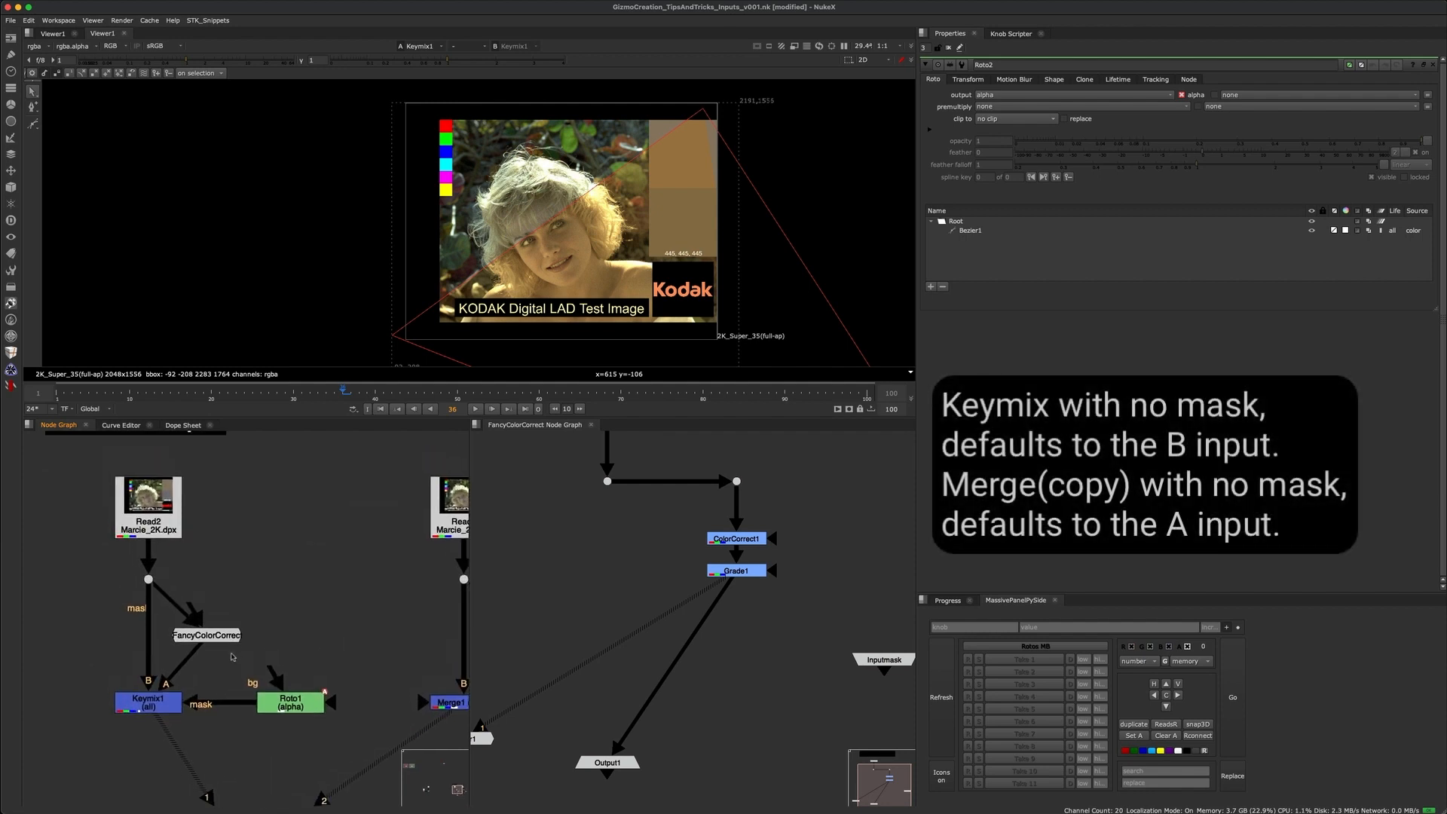
middle_drag(232, 658, 250, 674)
drag(261, 719, 241, 745)
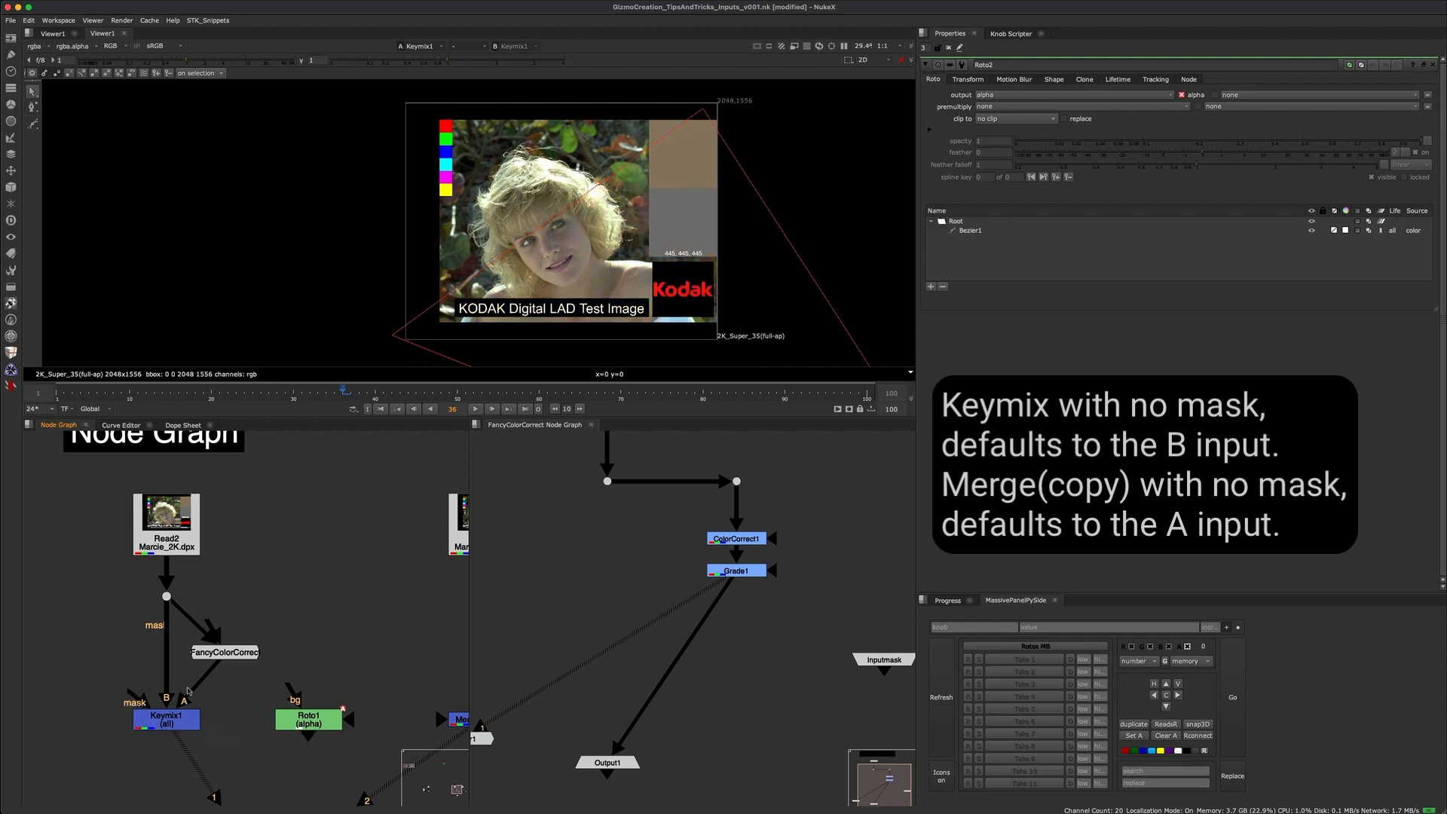
drag(96, 680, 240, 747)
click(248, 699)
scroll(196, 655, up, 3)
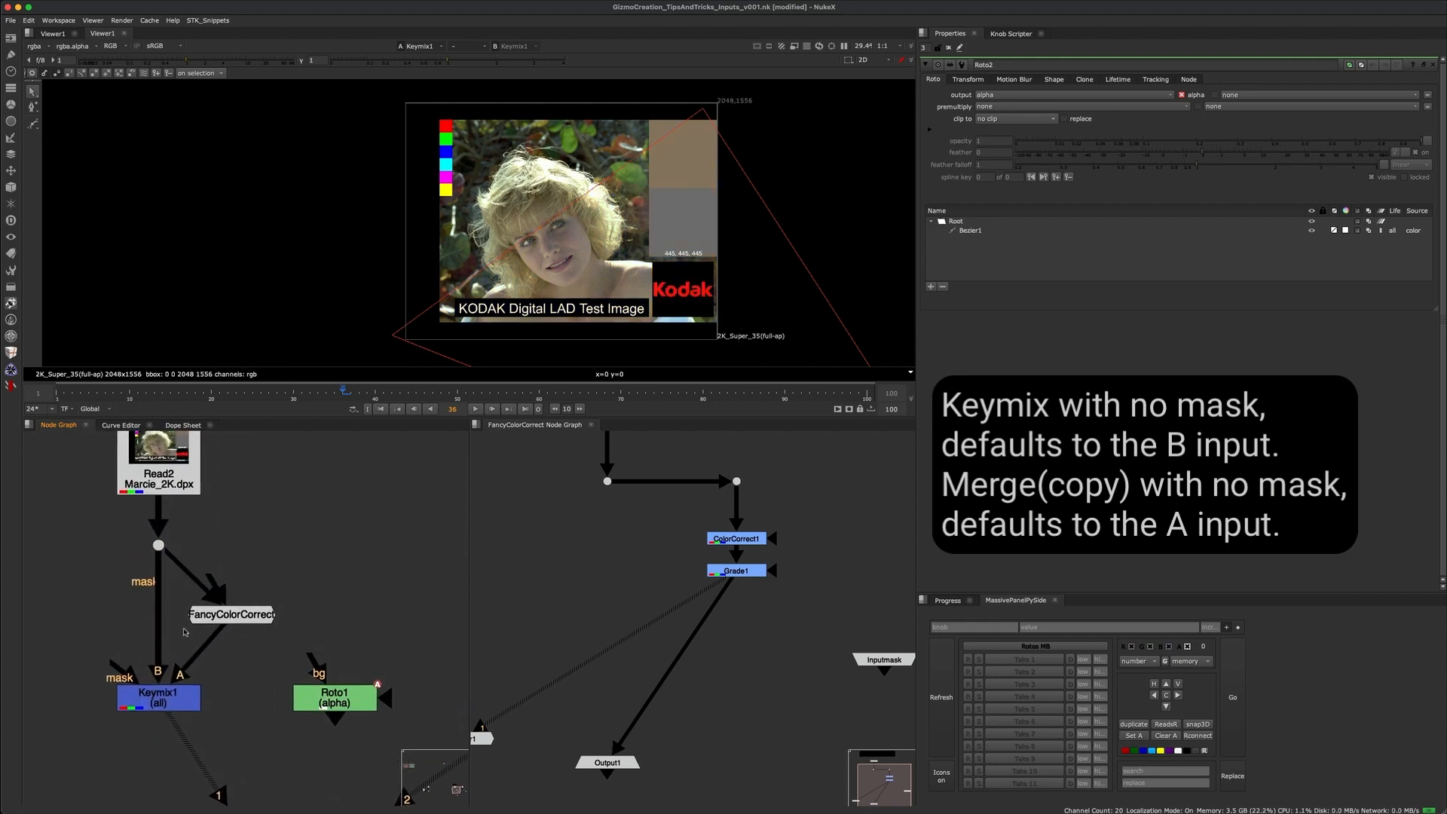
drag(124, 672, 333, 700)
drag(226, 697, 159, 692)
- View Merge1 (copy), unplug Roto2 from its mask input to check the unmasked result, and plug it back in
middle_drag(362, 570, 143, 596)
scroll(305, 570, down, 3)
scroll(292, 635, up, 2)
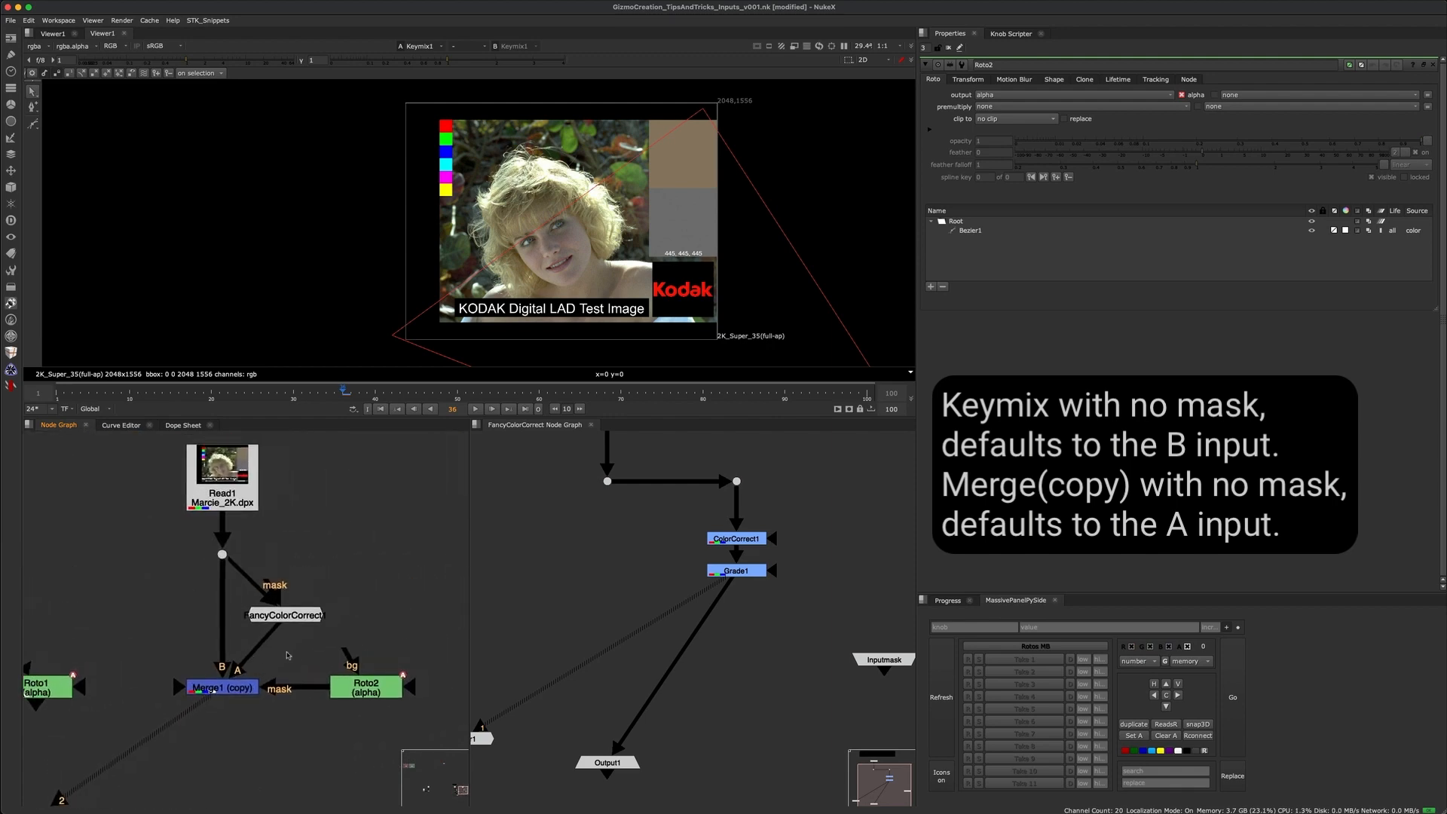
key(2)
scroll(287, 659, up, 2)
click(187, 699)
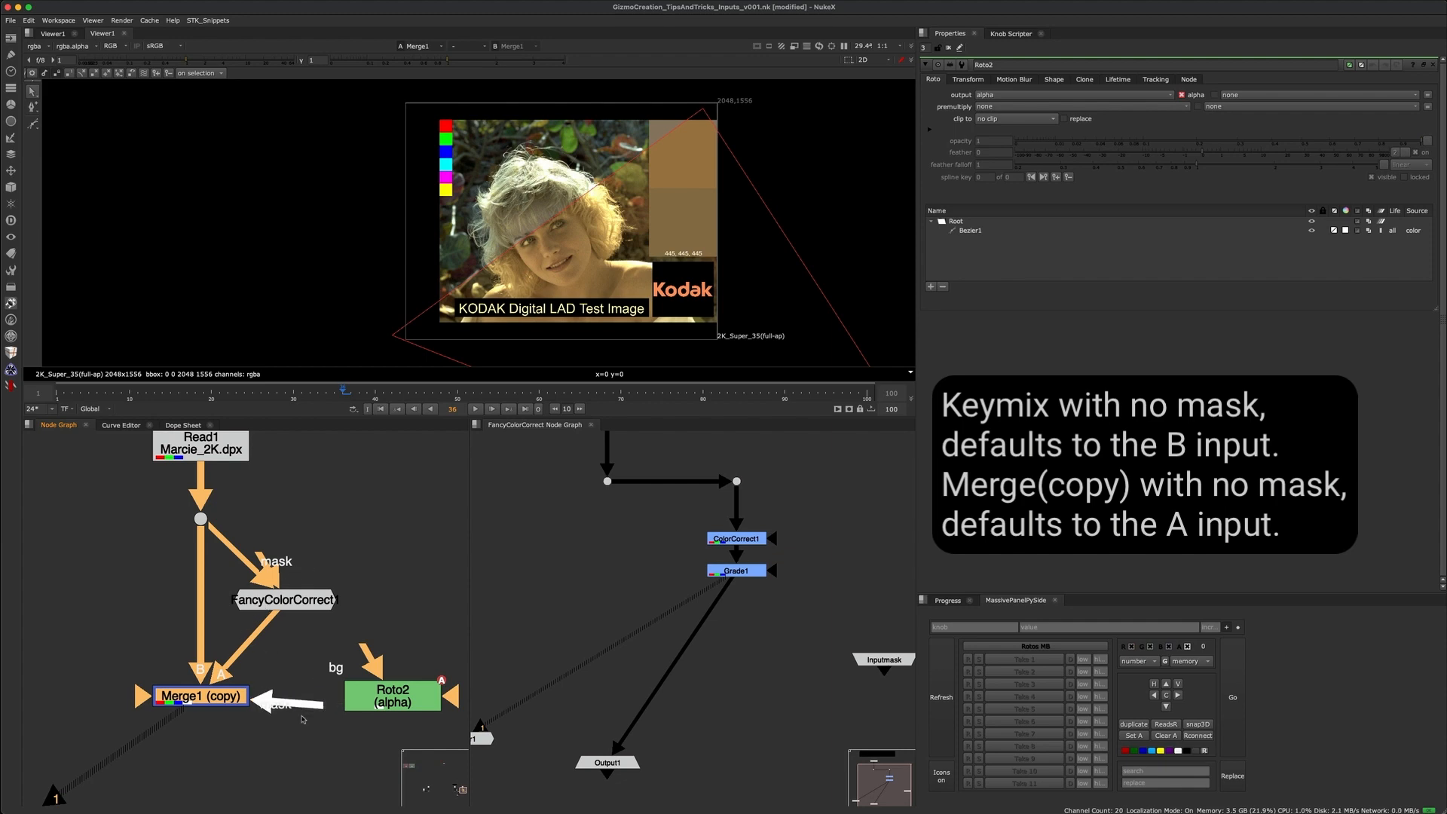
drag(326, 702, 292, 712)
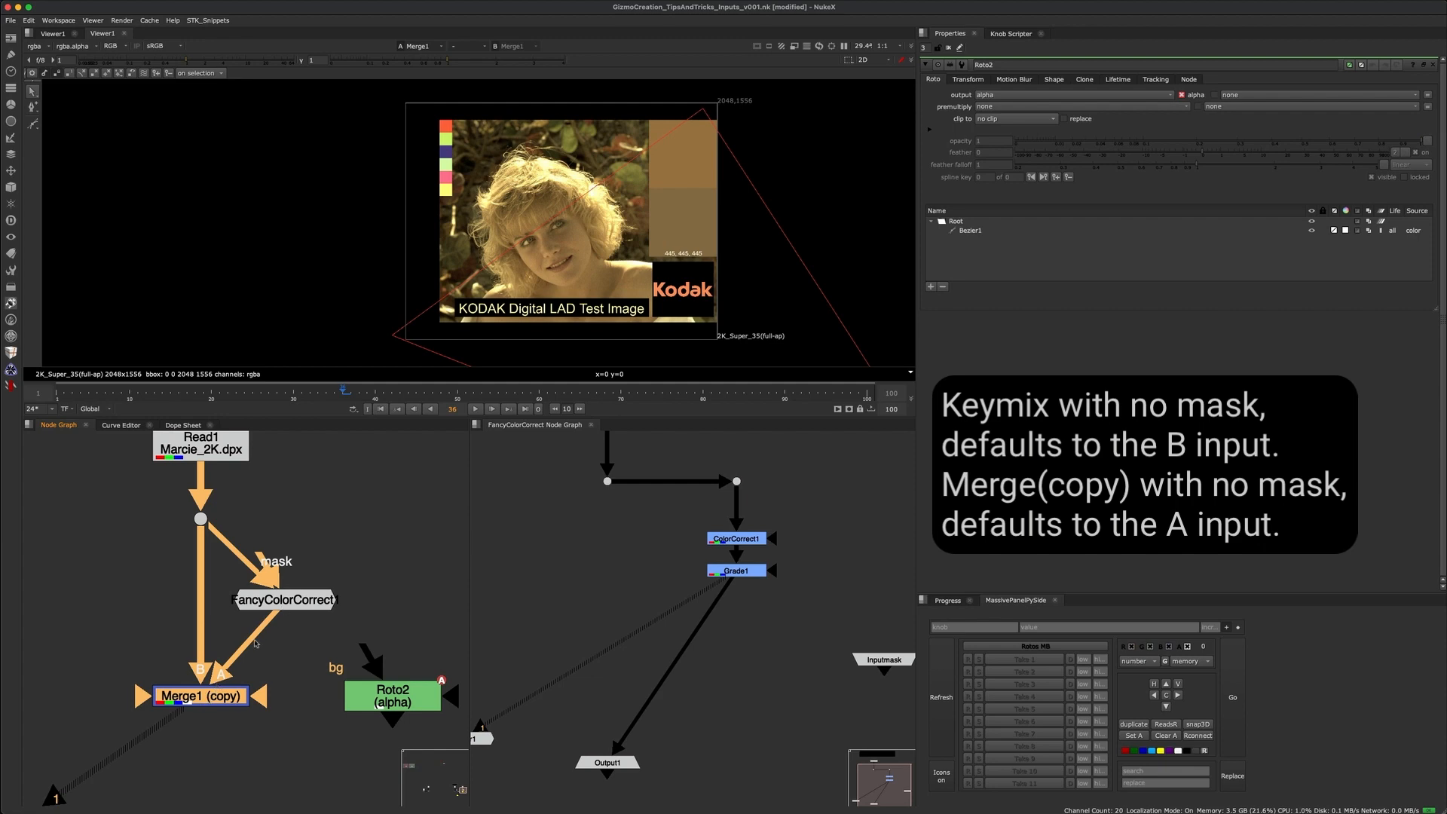
drag(258, 696, 380, 697)
click(311, 637)
- Break the mask connection between Roto2 and Merge1 once more for comparison and restore it
scroll(294, 624, down, 5)
middle_drag(294, 623, 384, 613)
drag(74, 632, 142, 640)
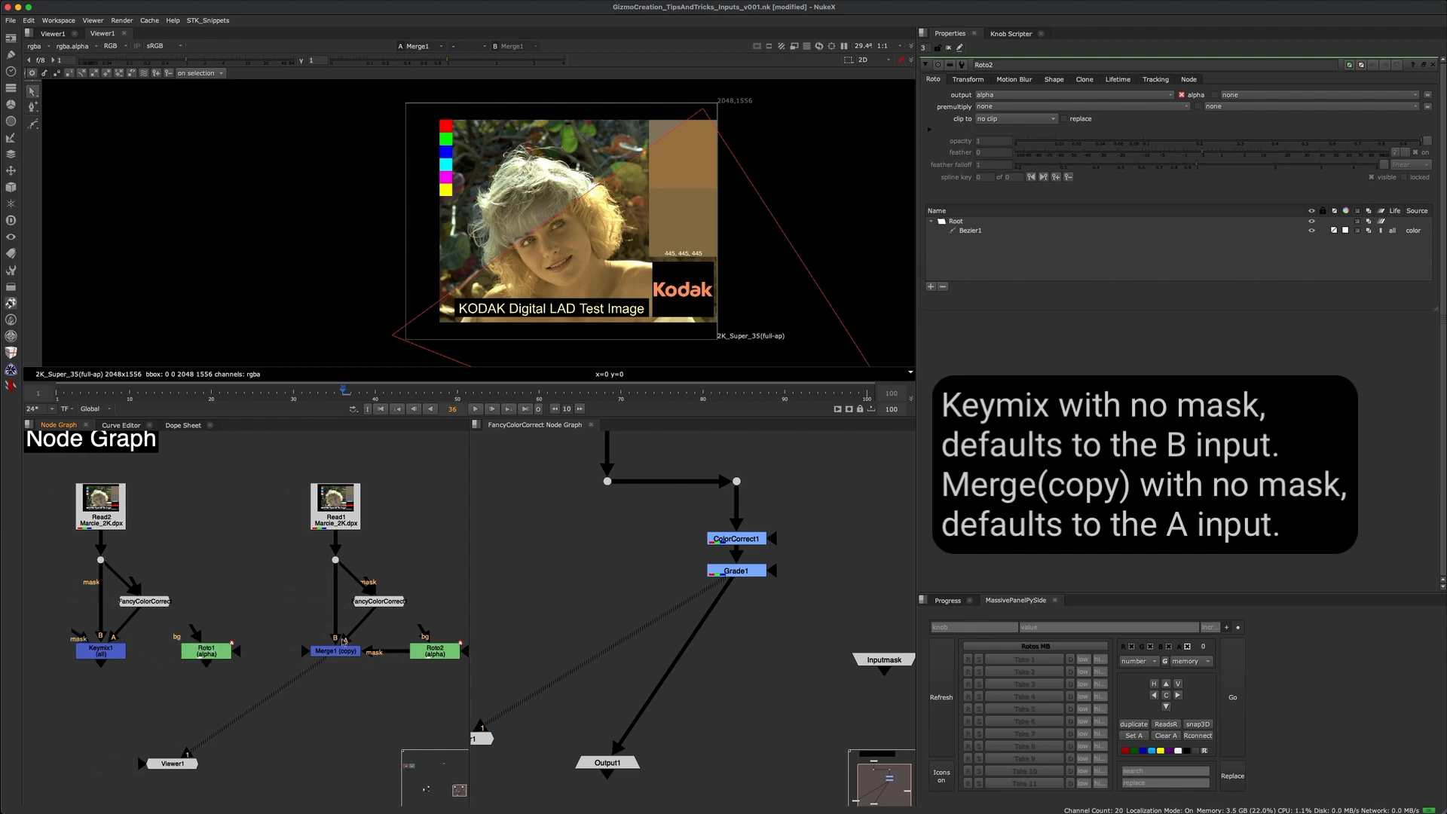
scroll(305, 623, up, 4)
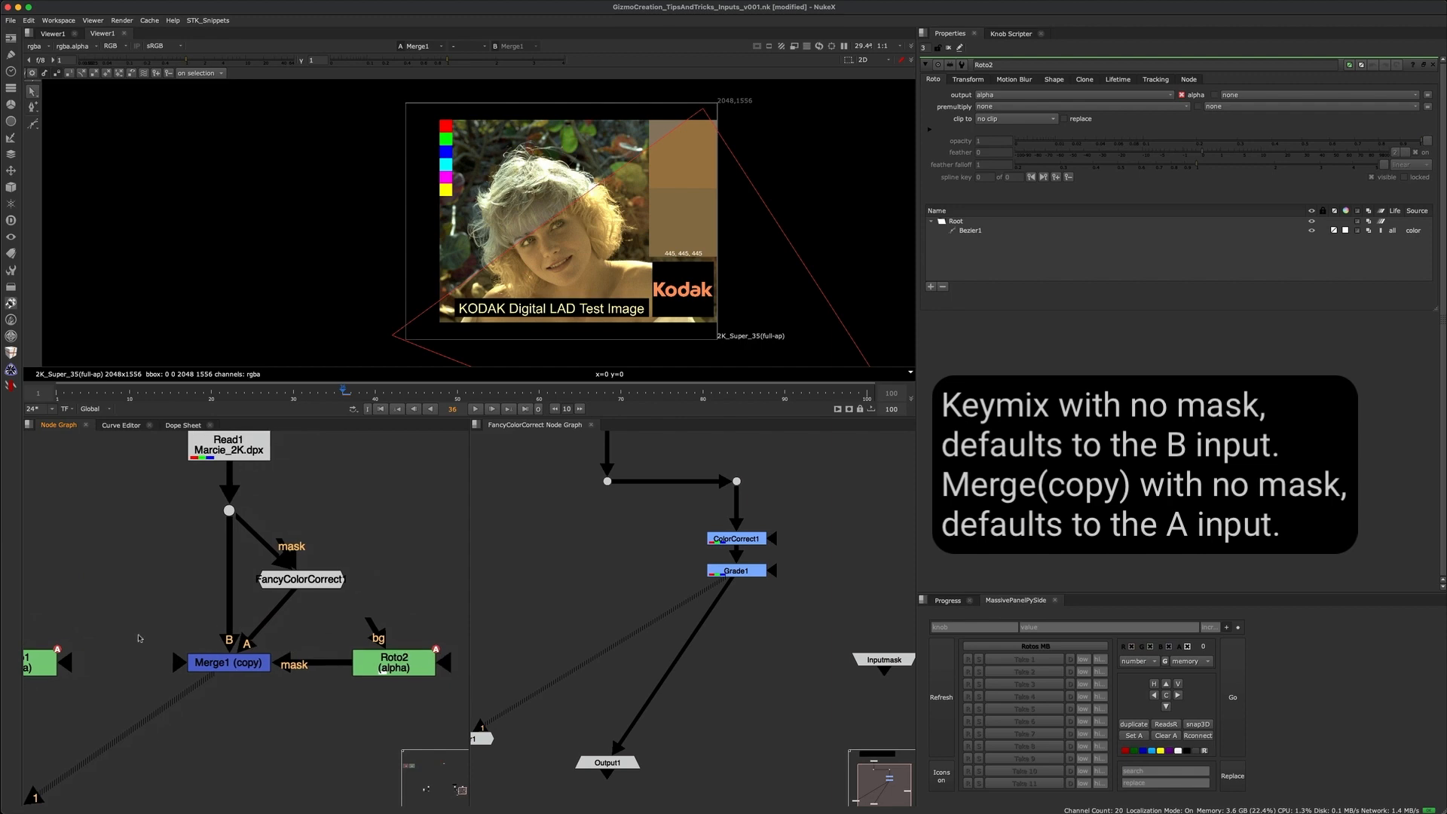
drag(138, 622, 297, 696)
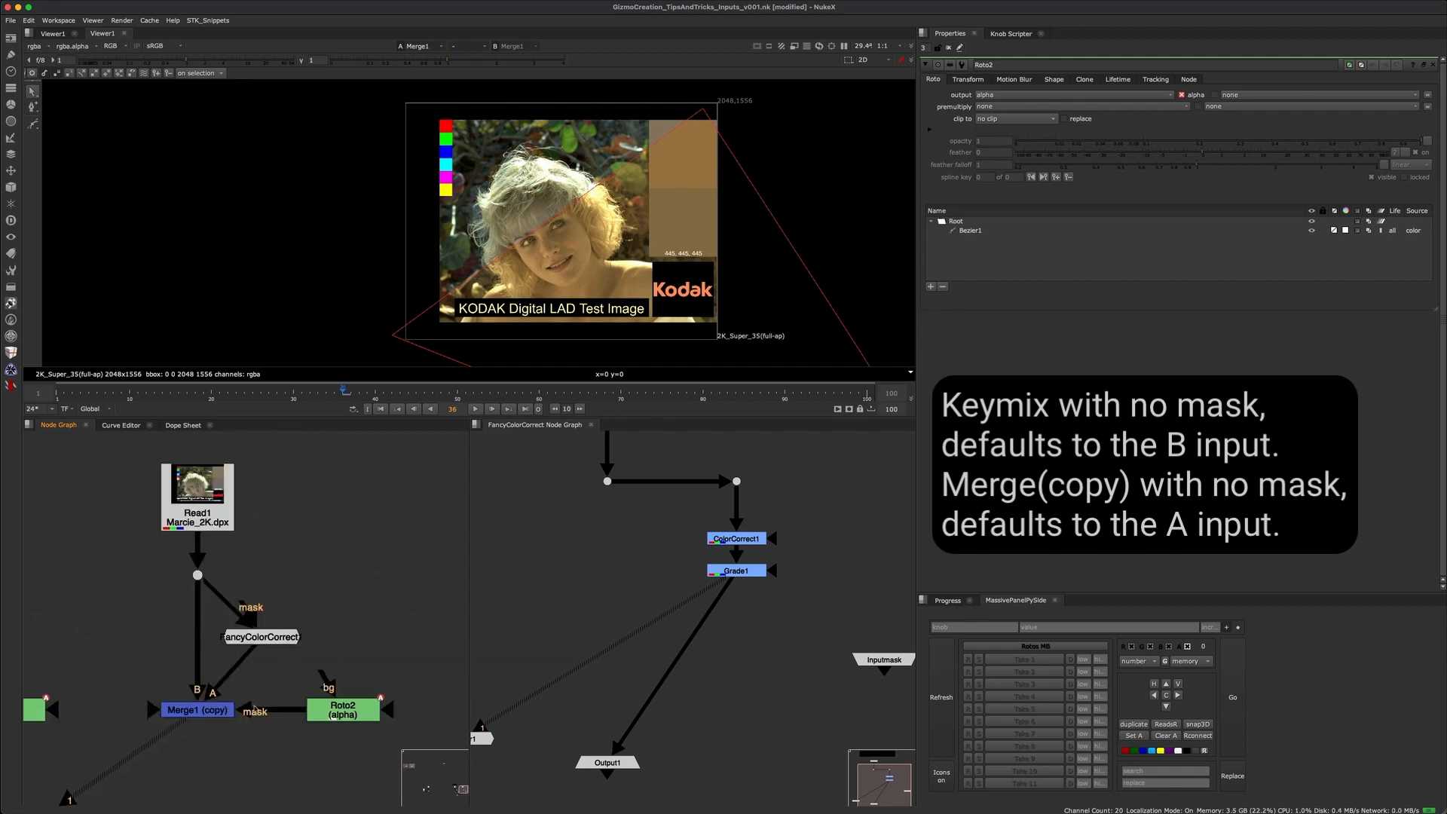
click(295, 713)
key(Delete)
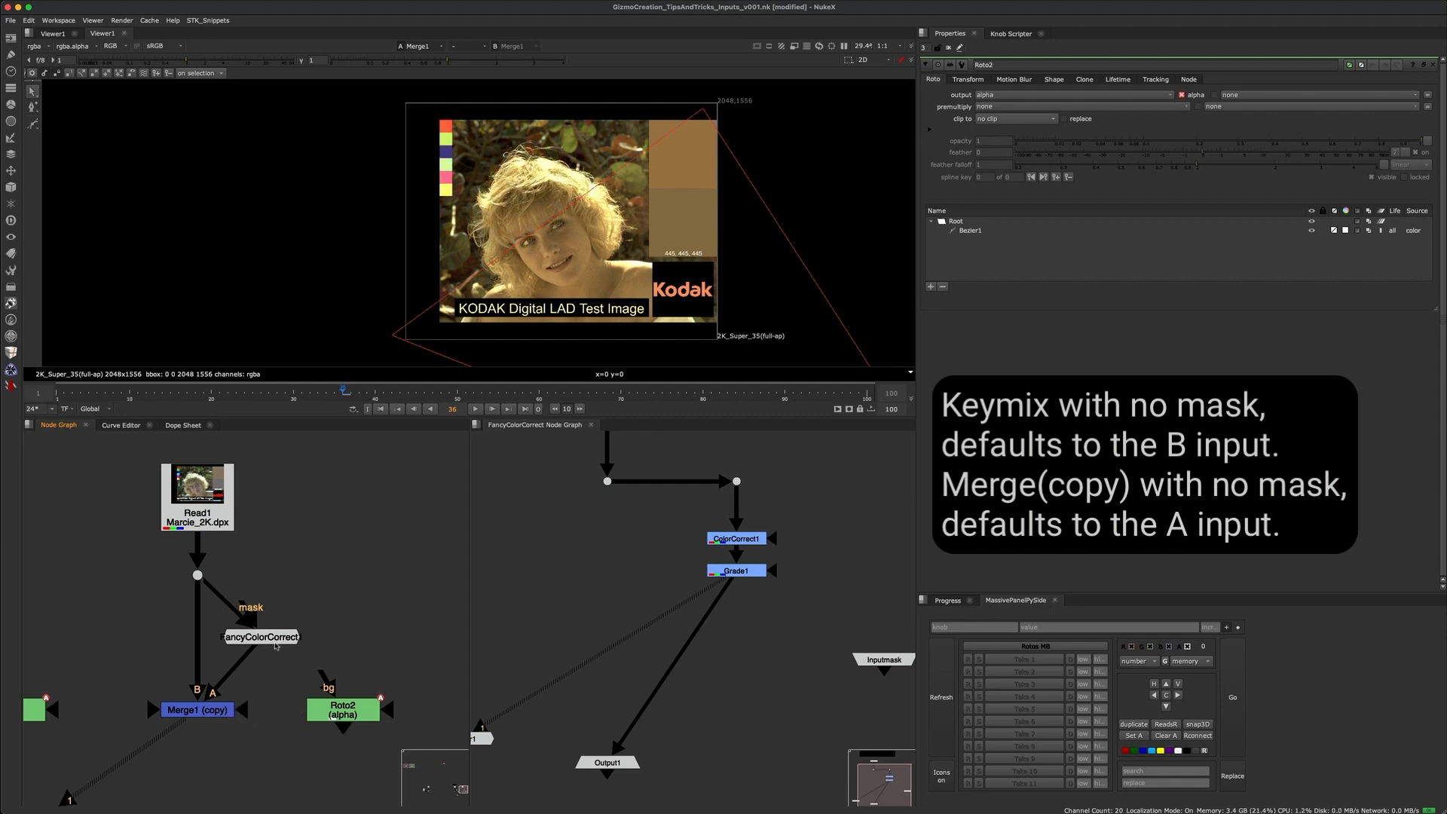
drag(243, 709, 348, 710)
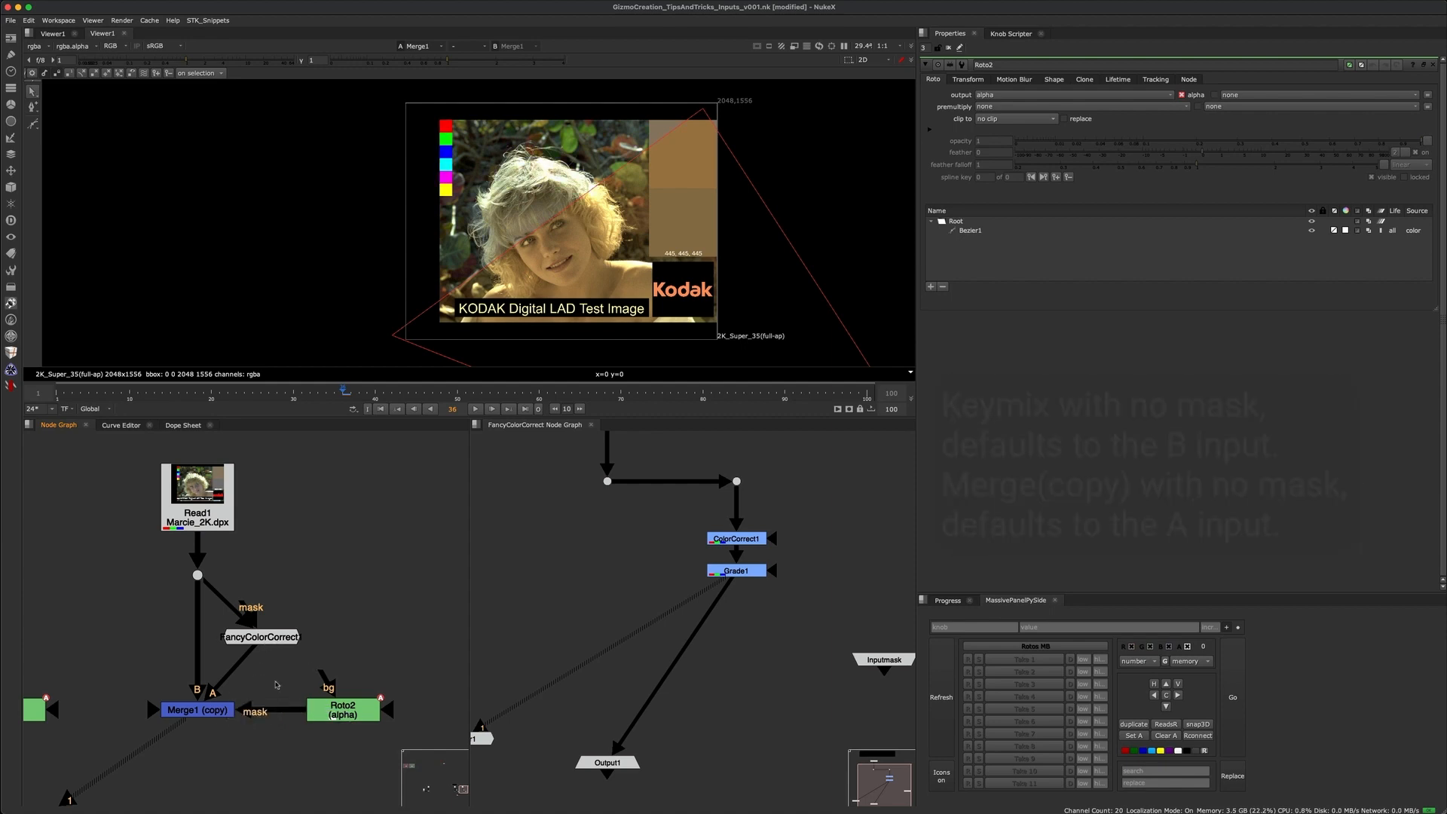
drag(279, 673, 141, 742)
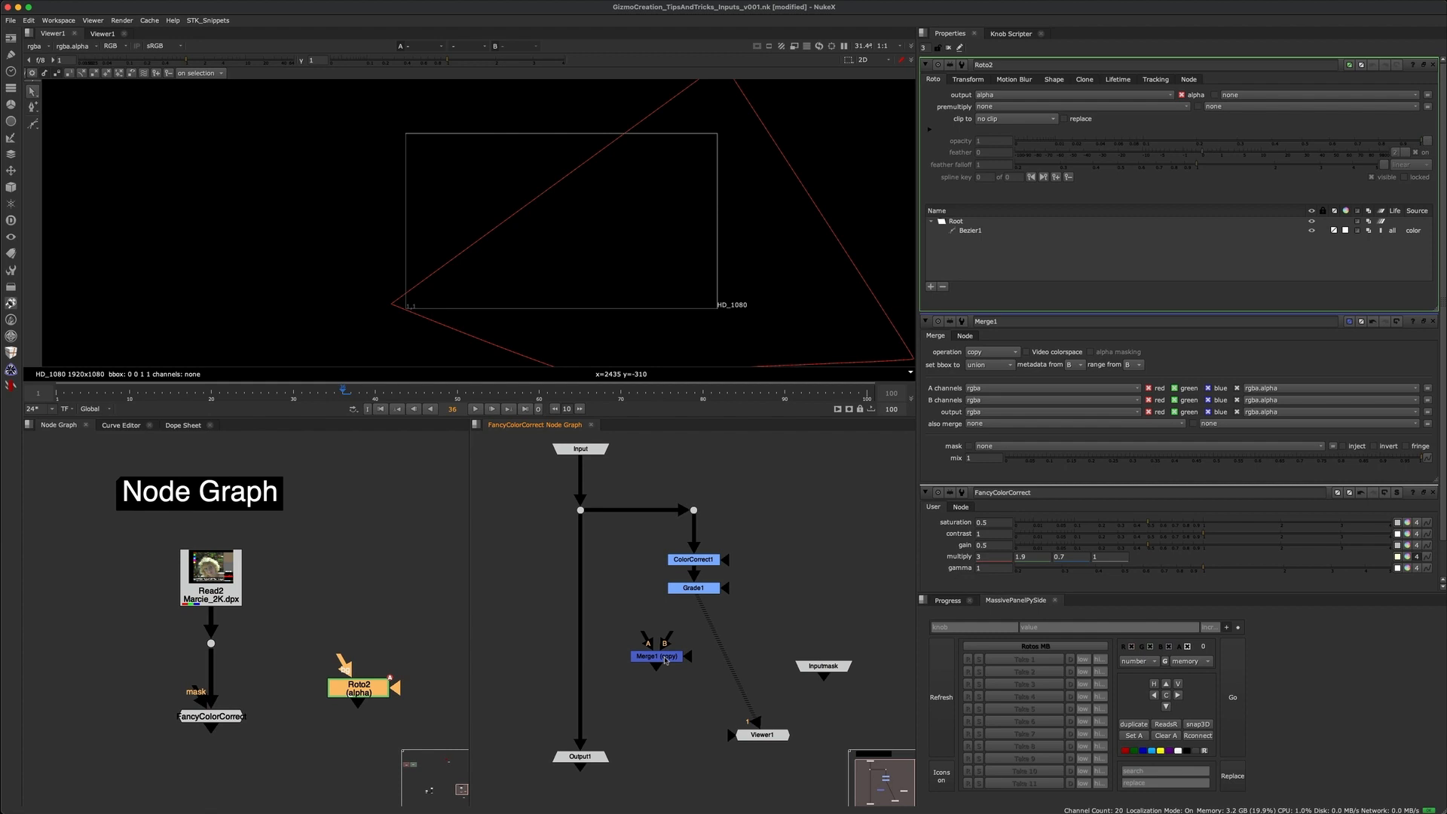
- Insert Merge1 (copy) into the main pipe between the Input's Dot and Output1 inside the FancyColorCorrect graph
click(652, 654)
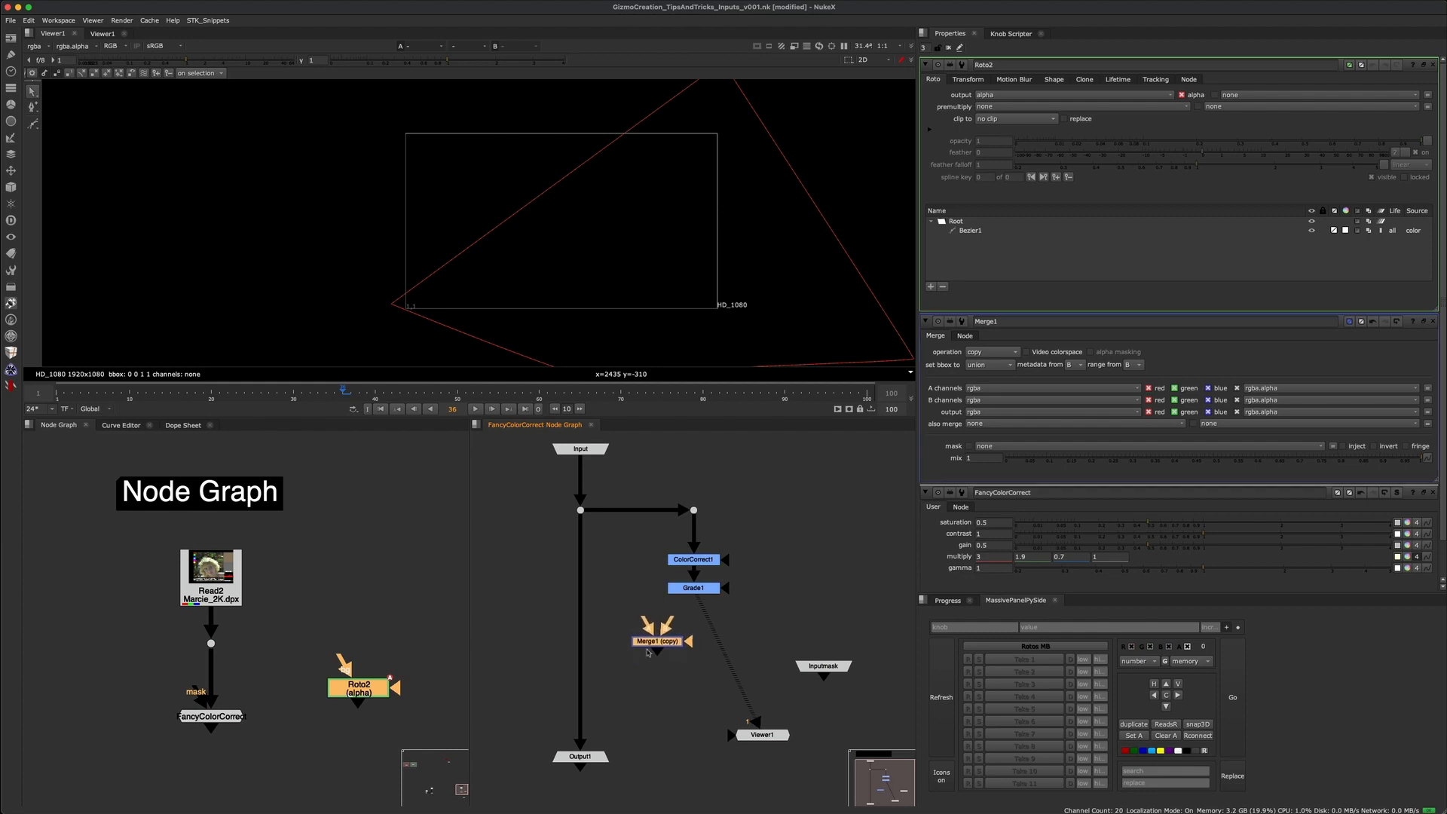
drag(653, 657, 585, 643)
click(608, 614)
drag(643, 602, 501, 689)
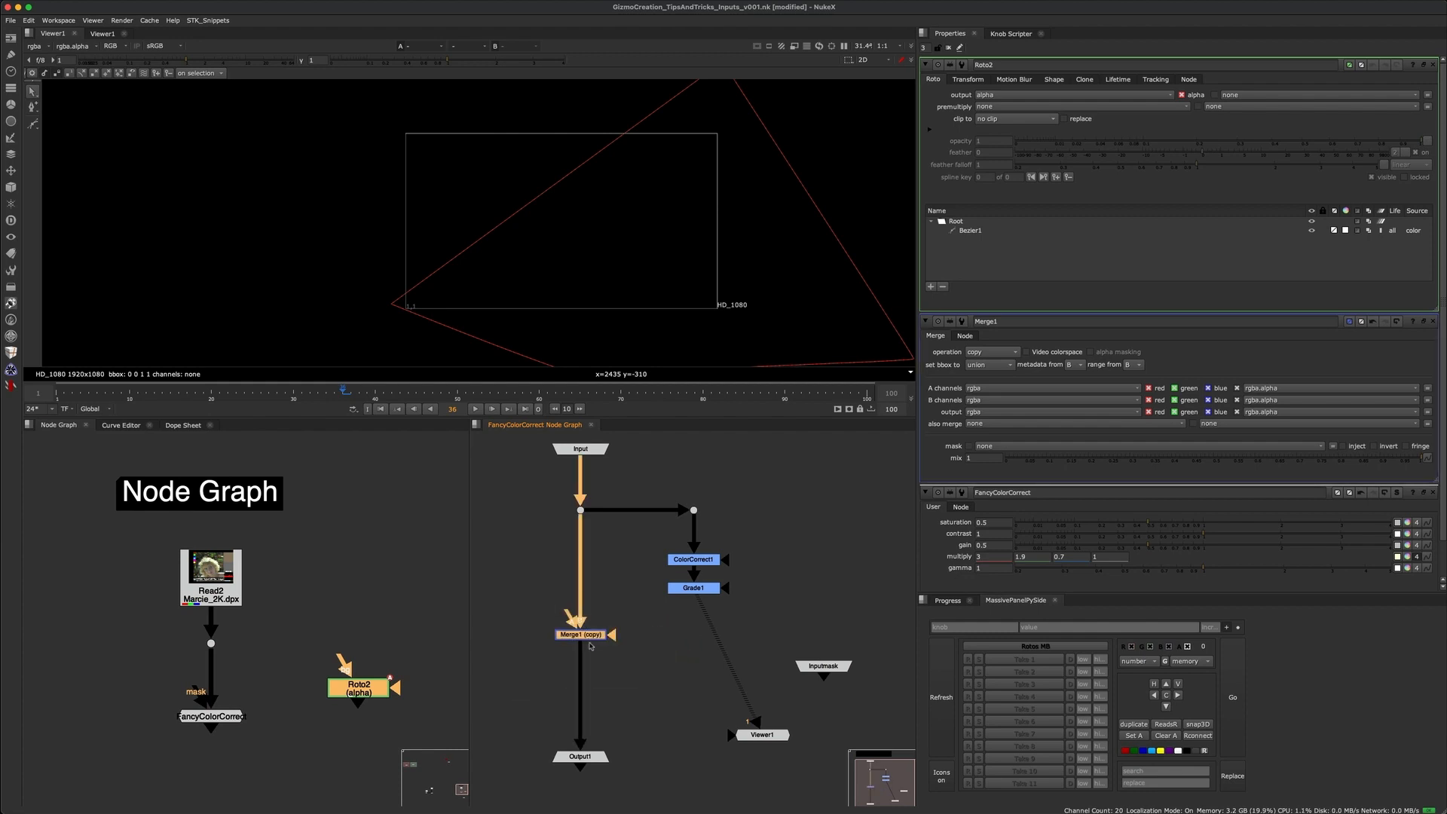
drag(538, 484, 645, 437)
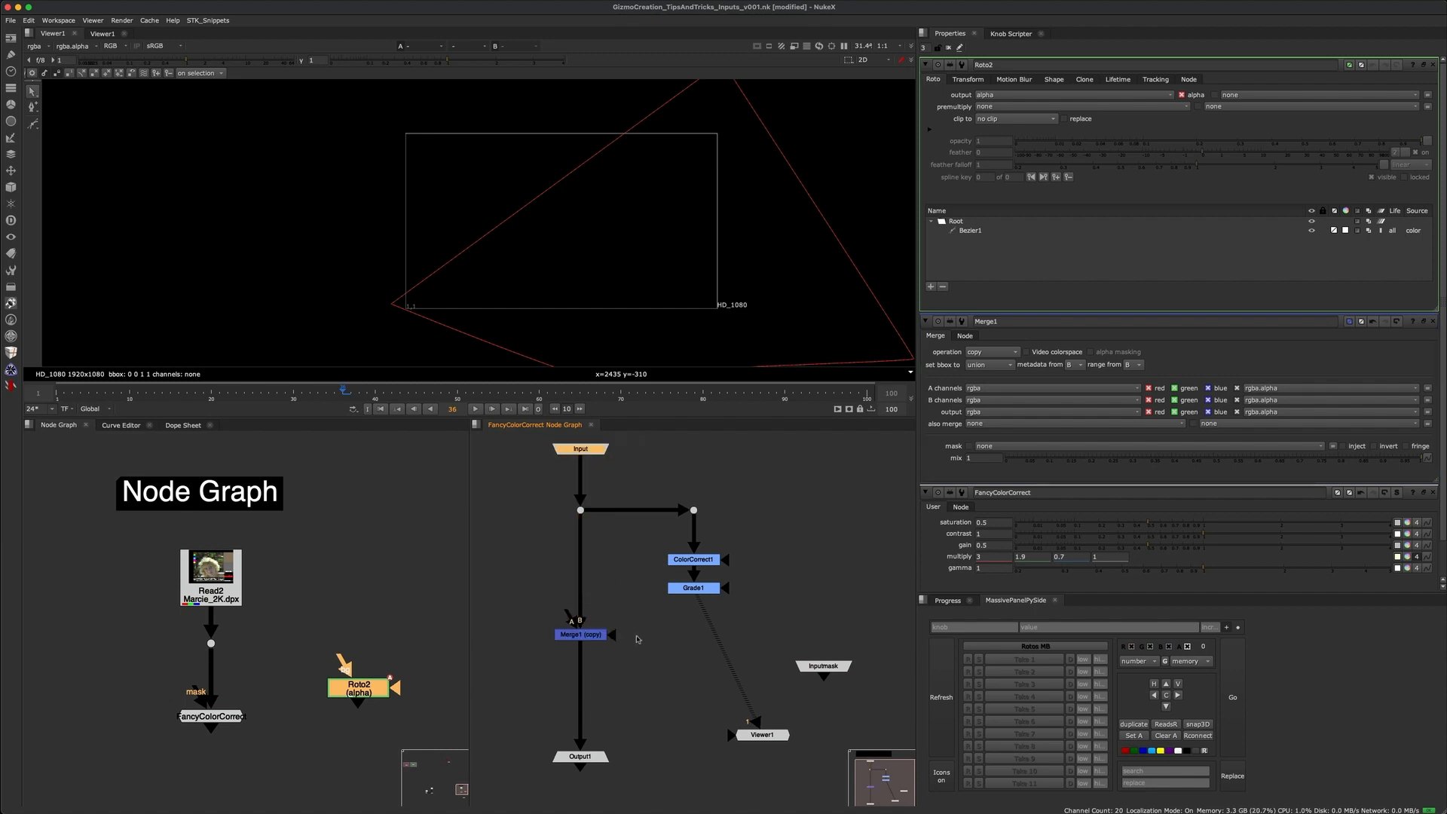
- Connect the internal Merge1's A input to Grade1 and its mask input to the Inputmask node
drag(598, 635, 676, 593)
drag(770, 505, 656, 627)
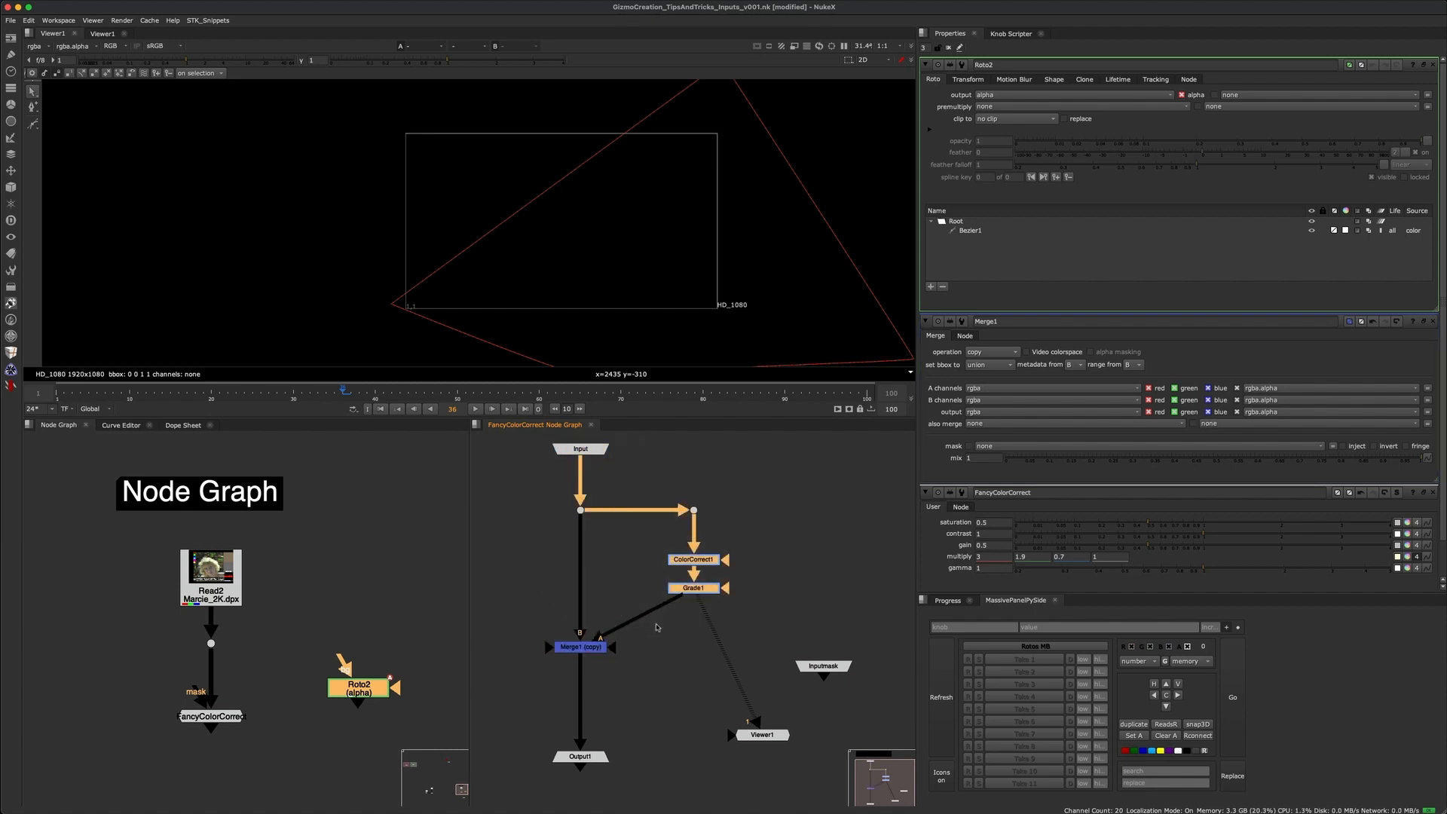
drag(780, 491, 592, 665)
click(667, 658)
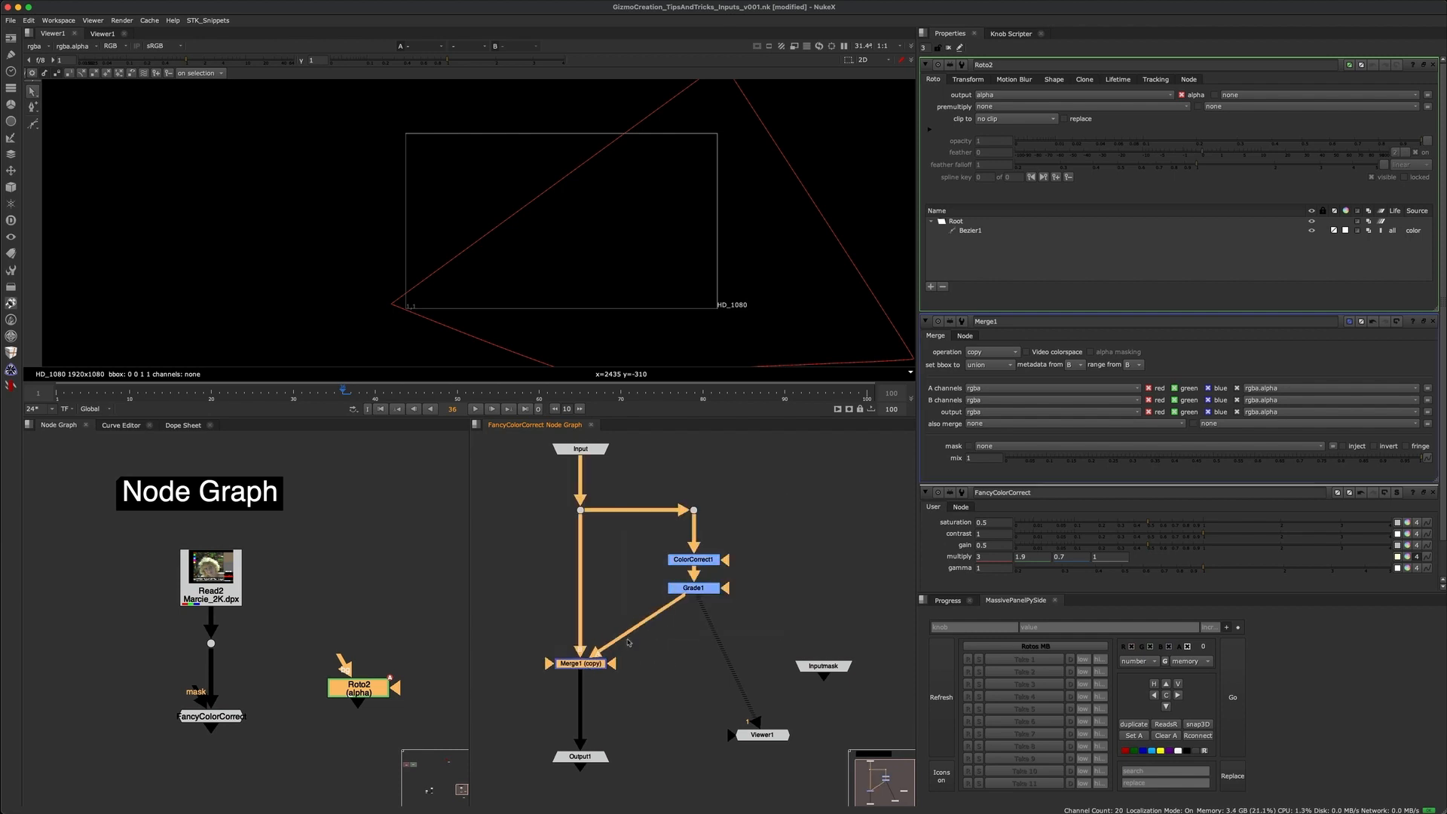
click(780, 576)
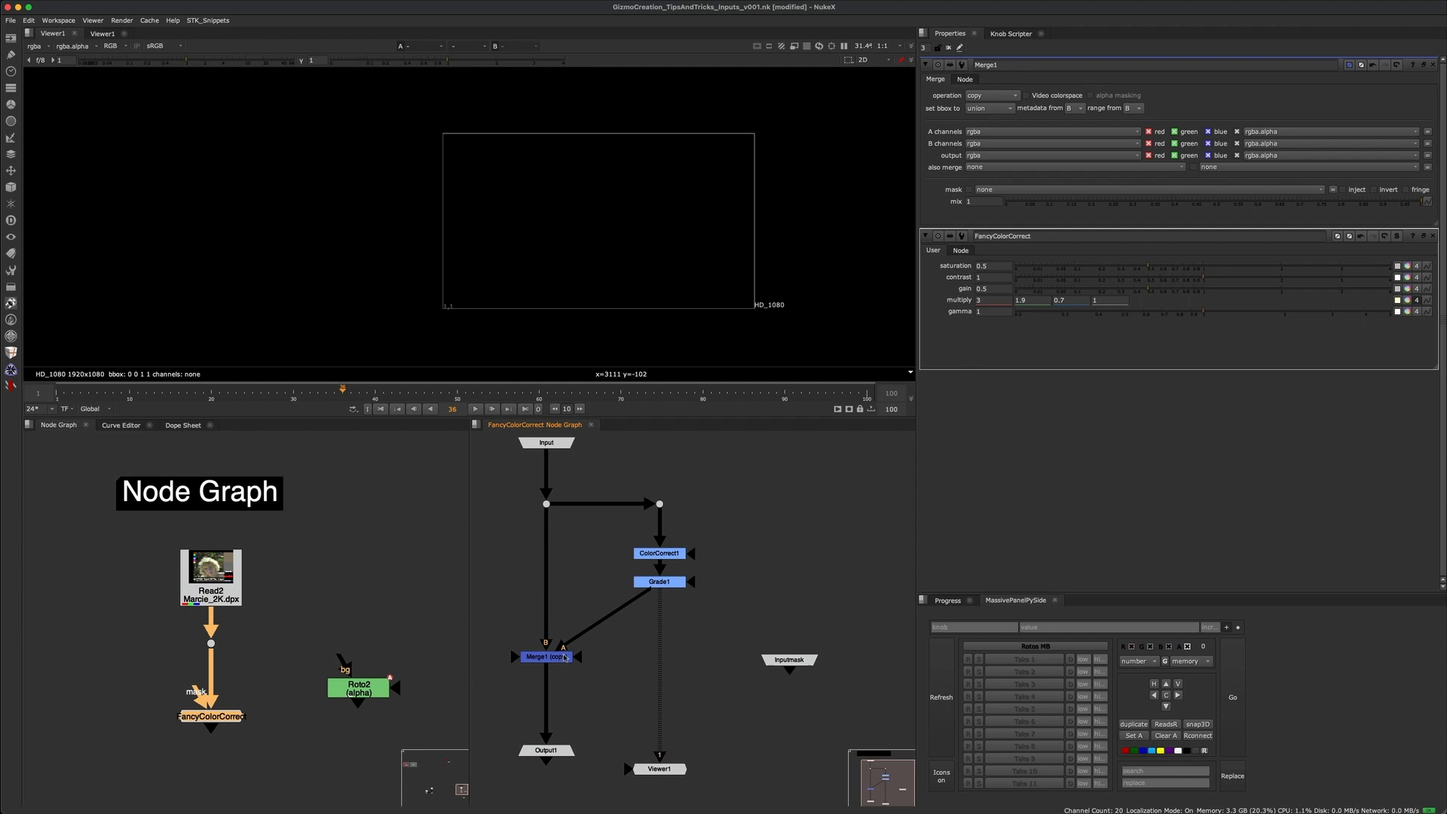
drag(577, 657, 734, 652)
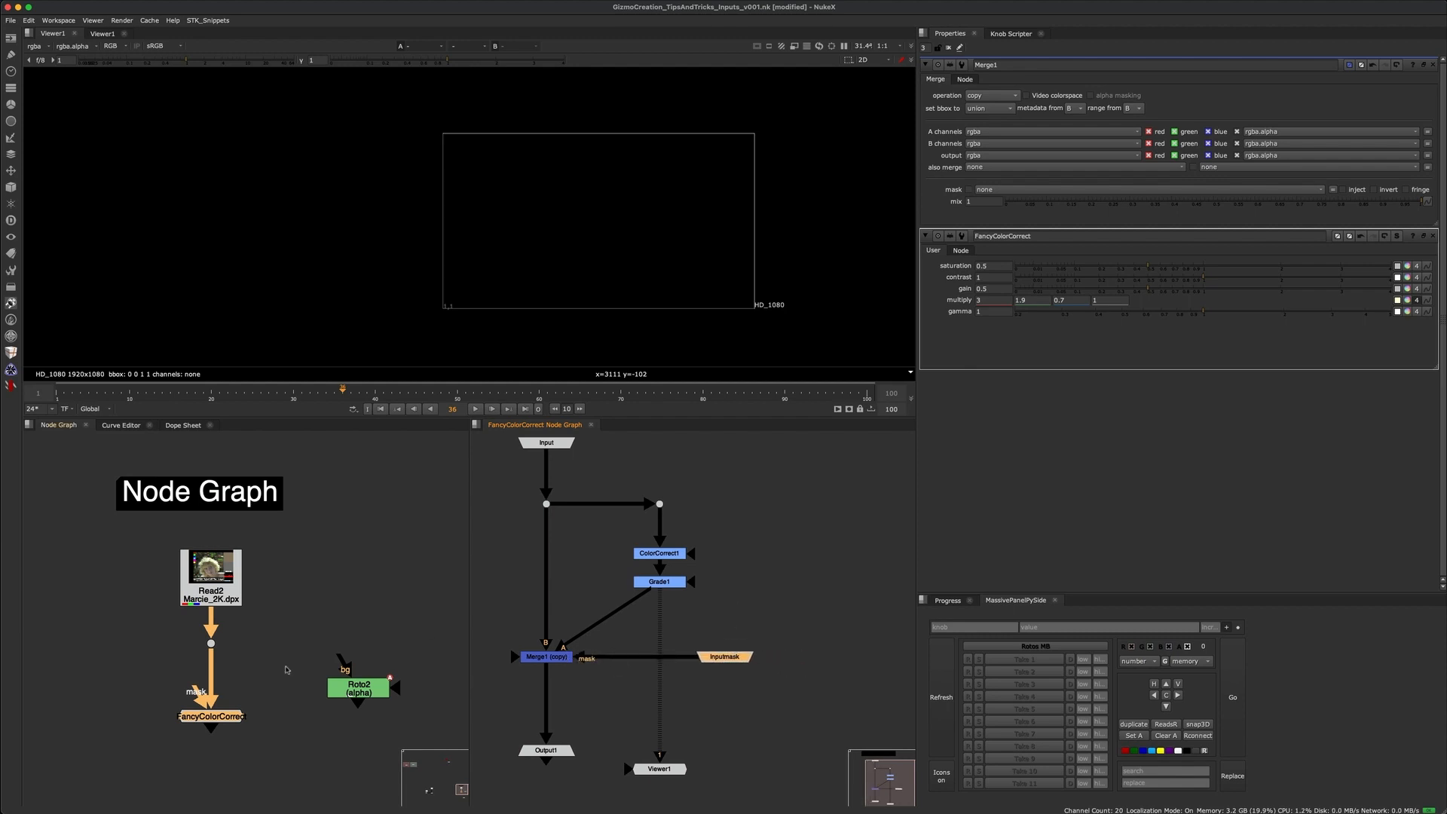
- View FancyColorCorrect in the main node graph and connect its mask input to Roto2
drag(304, 666, 118, 772)
key(1)
middle_drag(275, 658, 255, 654)
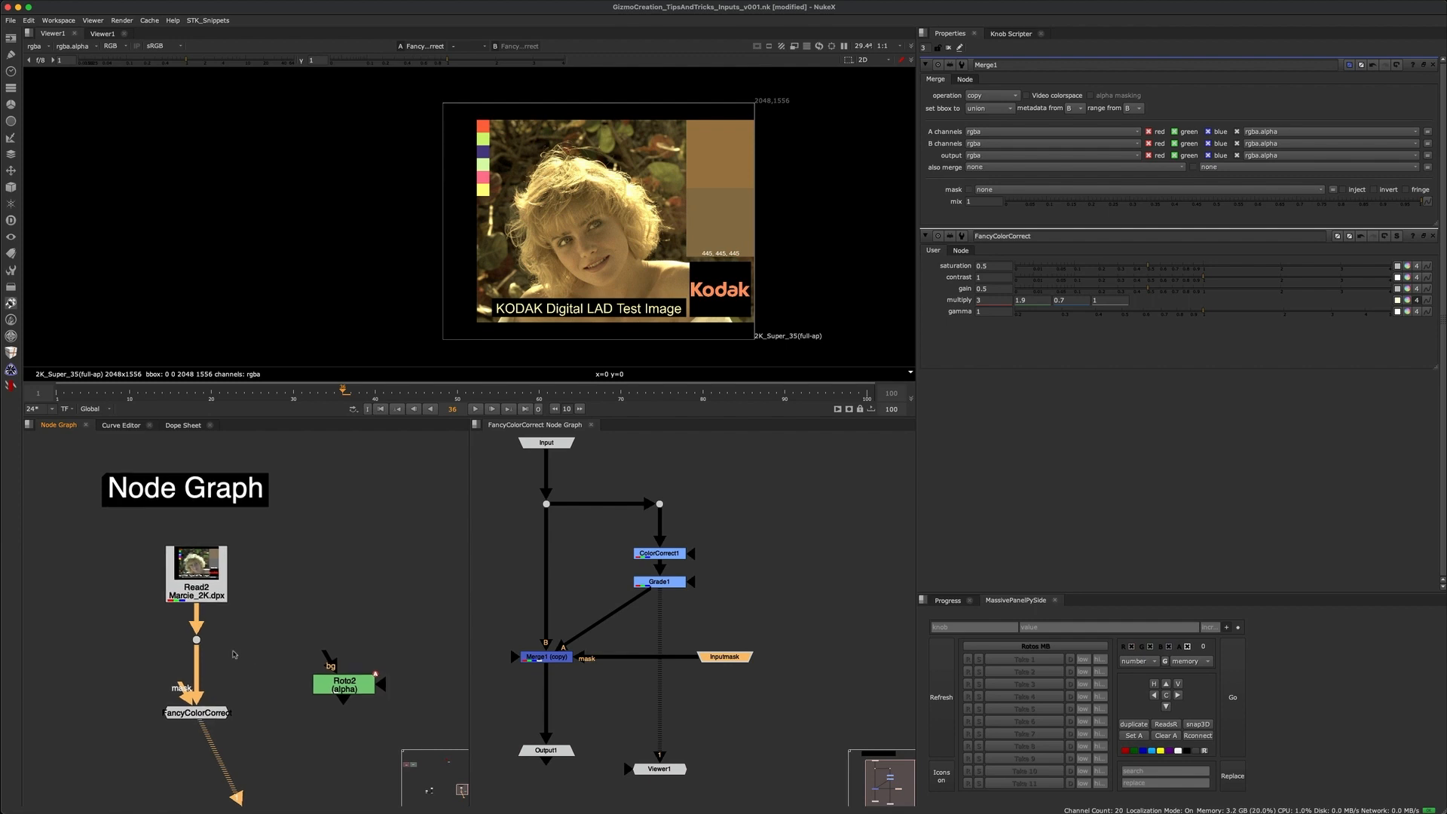
drag(182, 688, 300, 688)
click(317, 695)
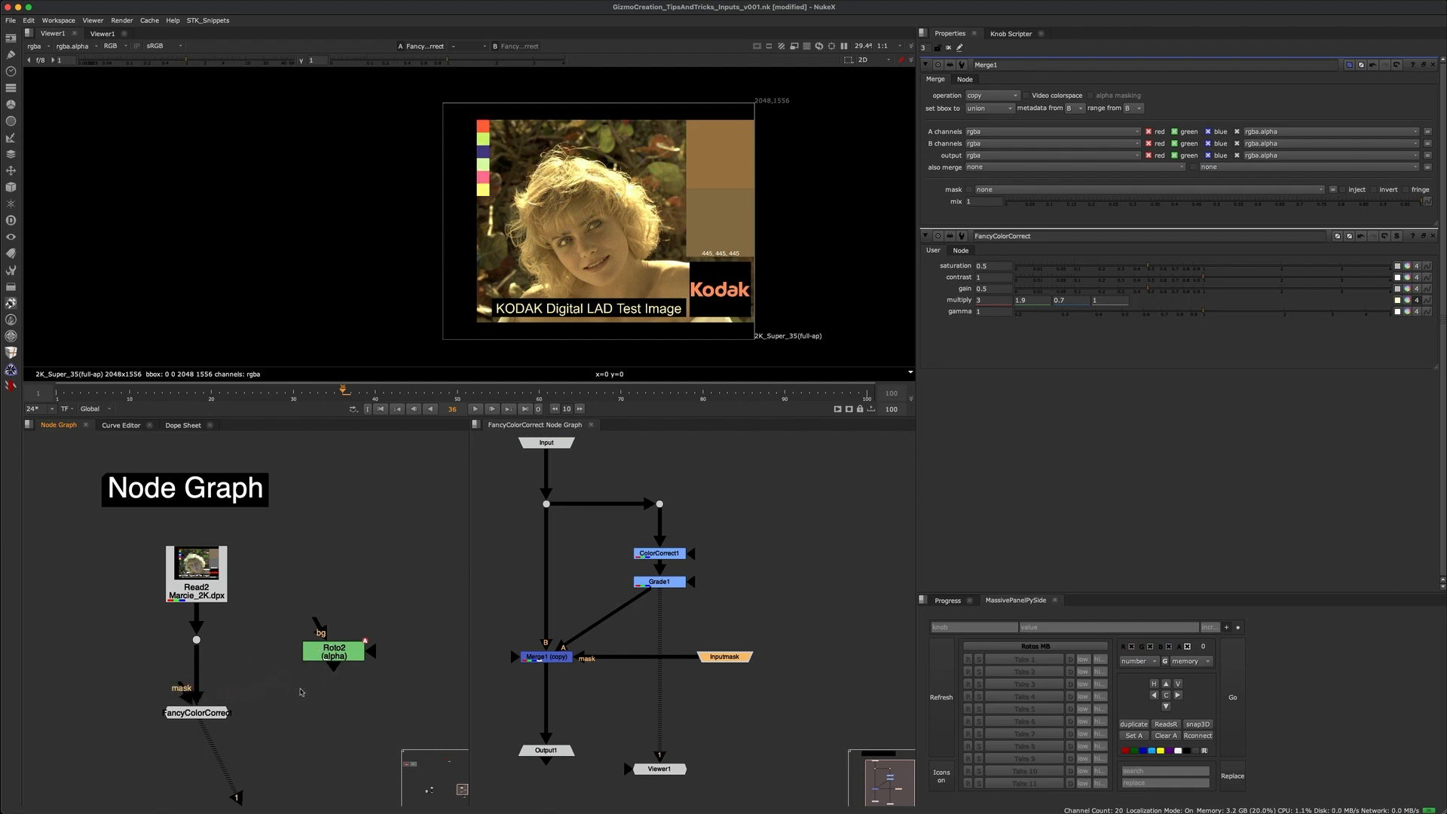
drag(186, 694, 332, 652)
- Open Roto2's properties and move the upper corner point of its Bezier shape inward over the image
double_click(332, 653)
scroll(734, 111, up, 3)
drag(760, 121, 611, 186)
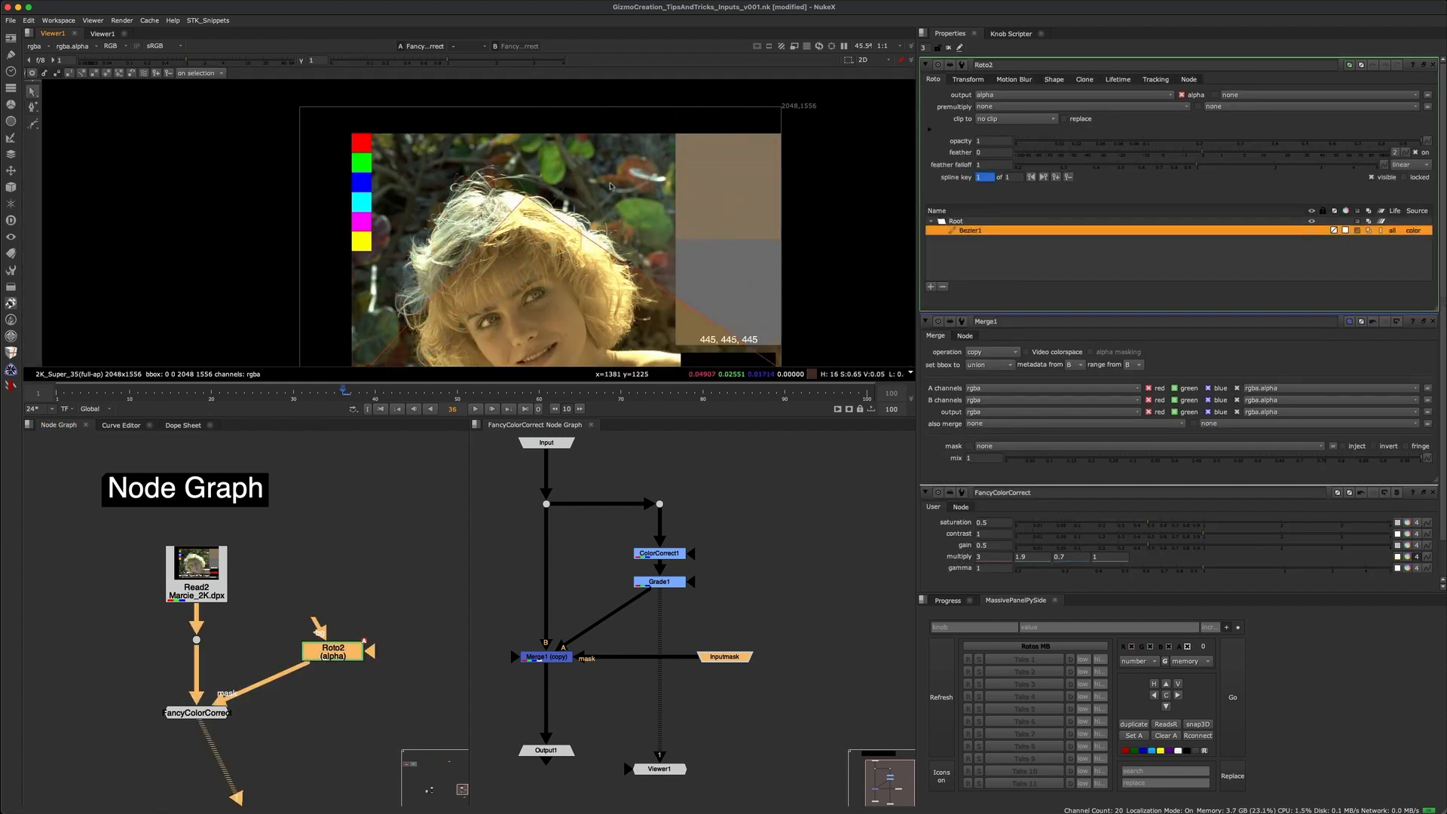
- Unplug Roto2 from FancyColorCorrect's mask input and inspect the nodes feeding Merge1 inside the gizmo
drag(292, 668, 253, 695)
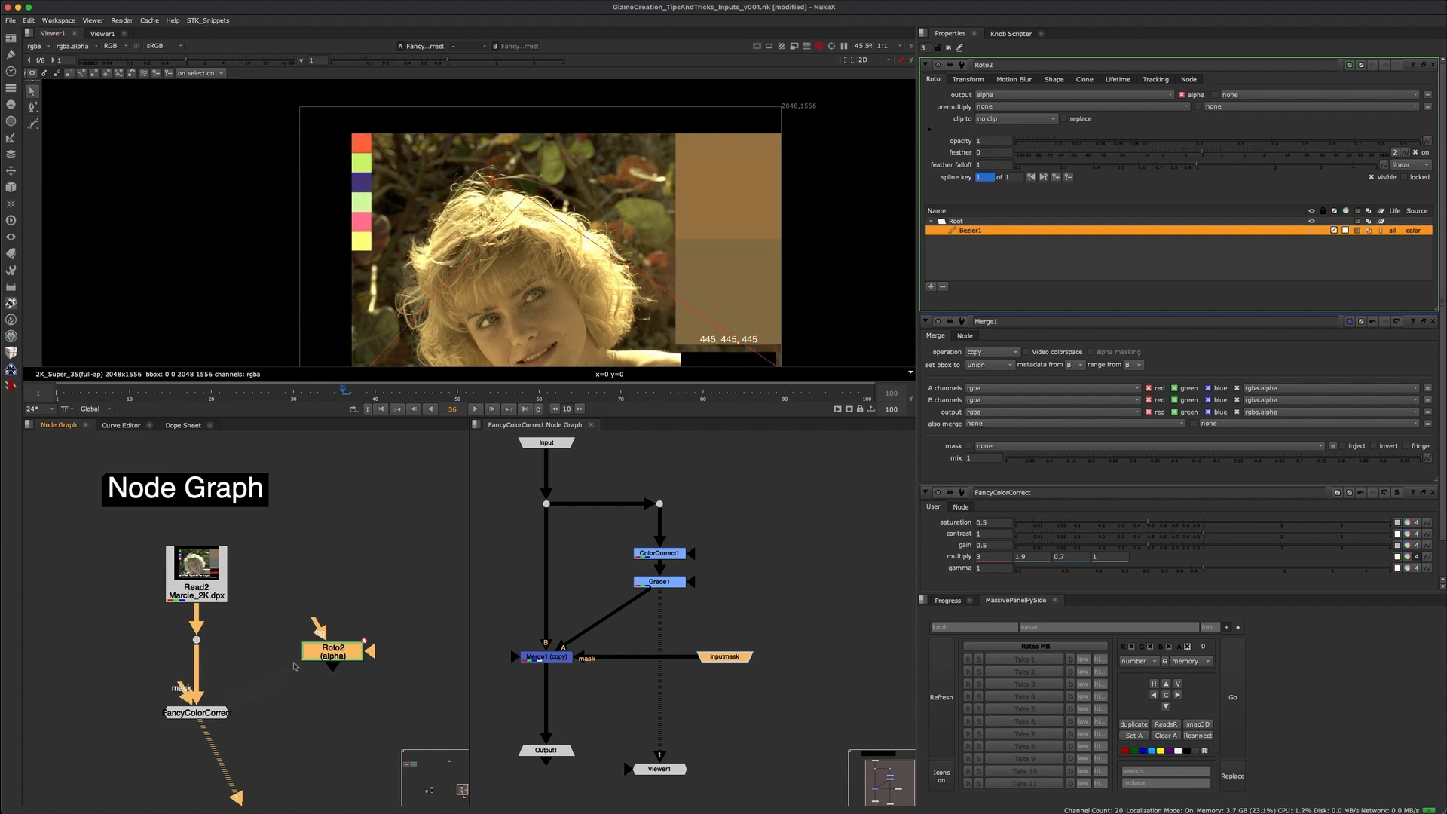
click(196, 712)
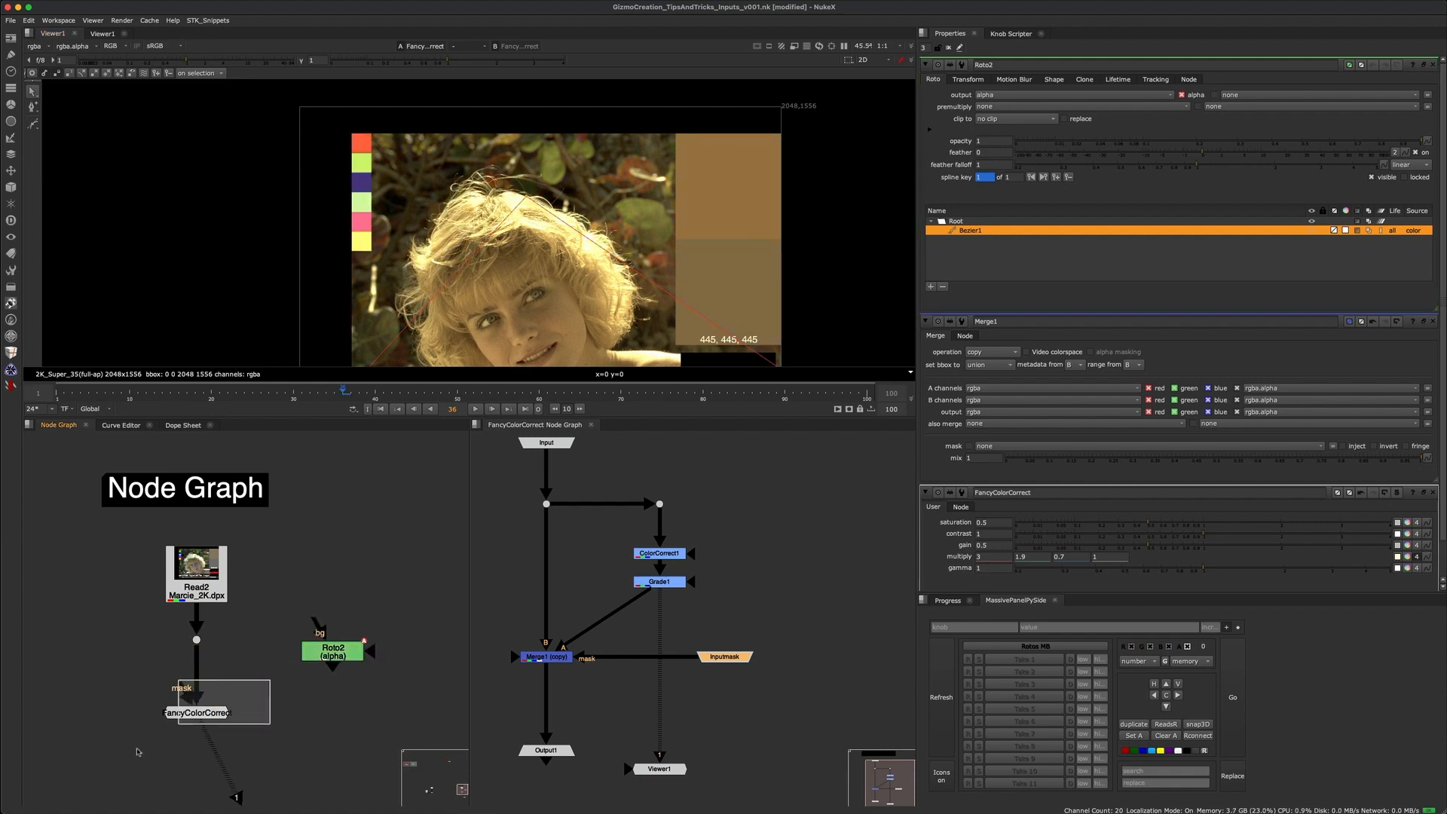
scroll(196, 712, up, 3)
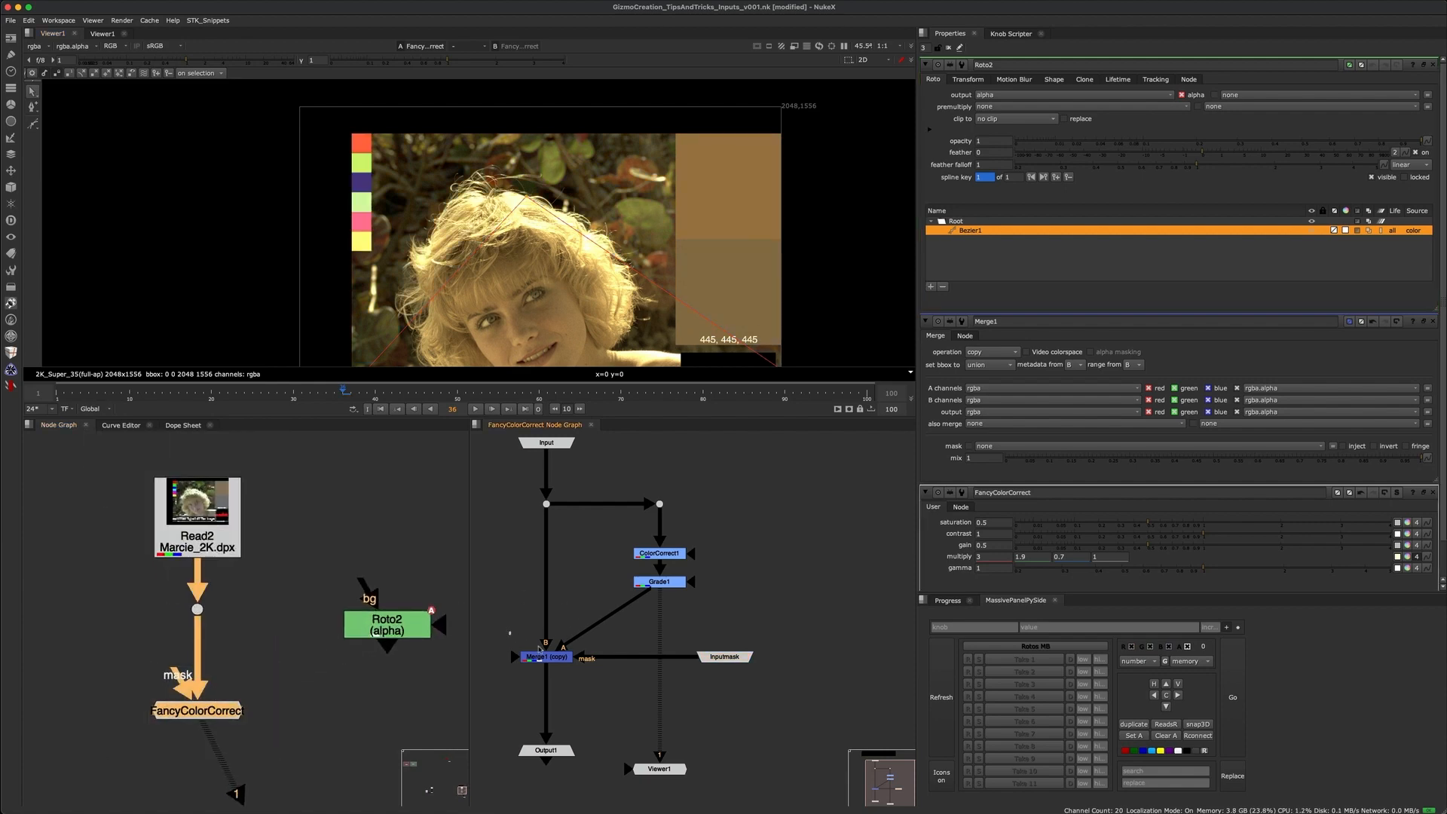
super+click(563, 656)
click(526, 681)
drag(721, 536, 616, 590)
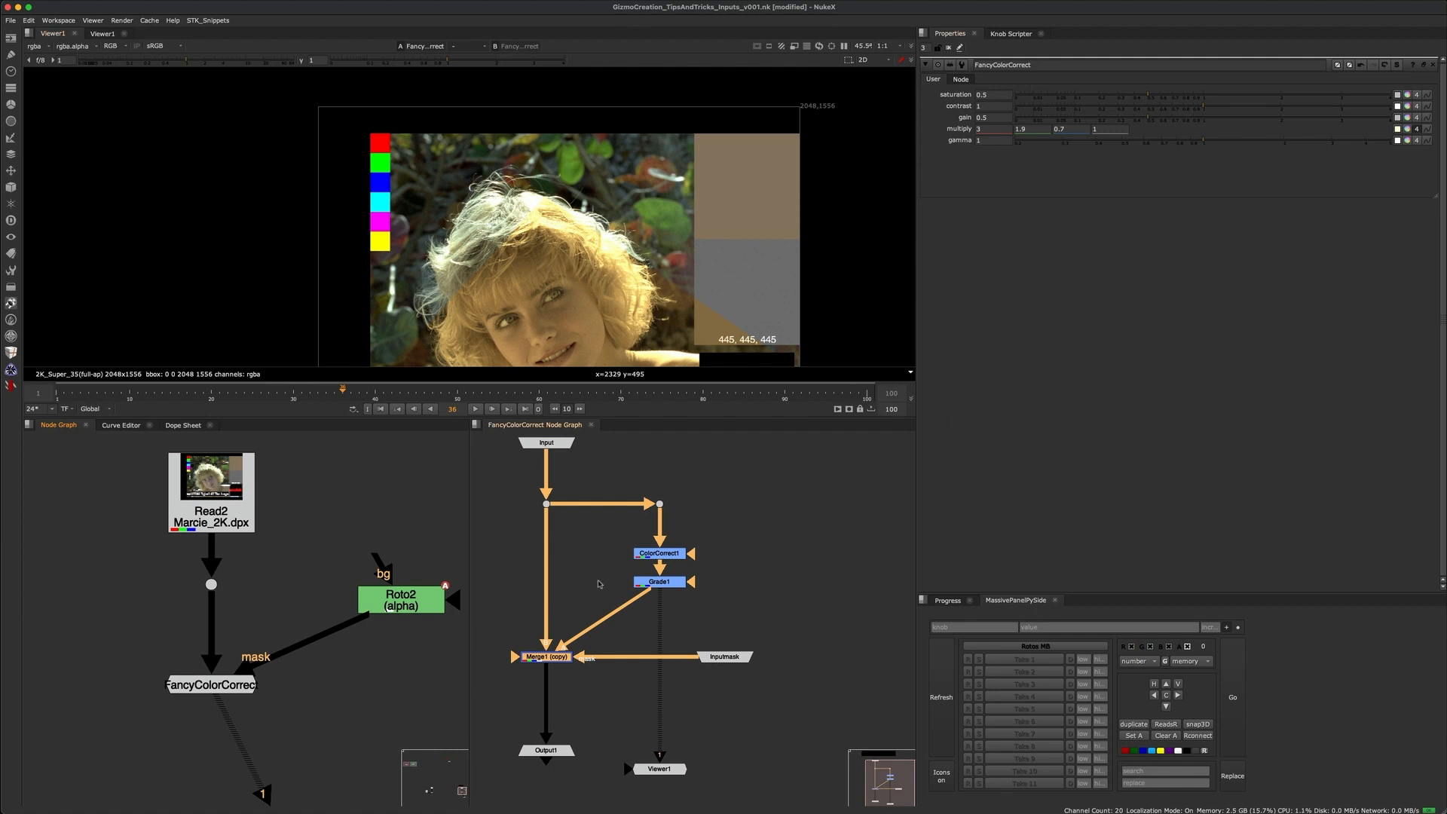
click(512, 634)
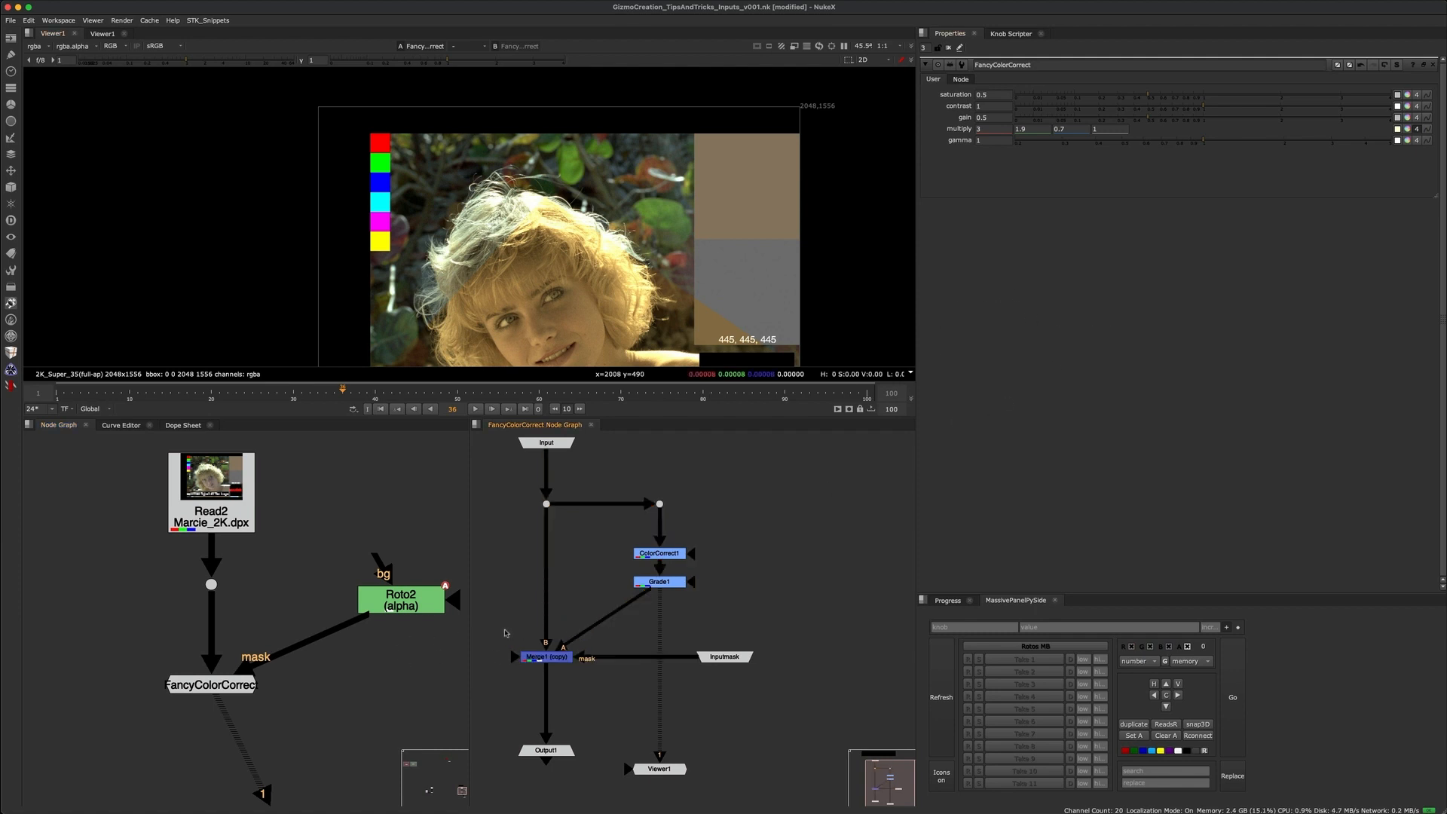
- Expose the internal Merge1's mask and mix controls in FancyColorCorrect's own properties and finish editing its interface
drag(483, 619, 613, 689)
key(Return)
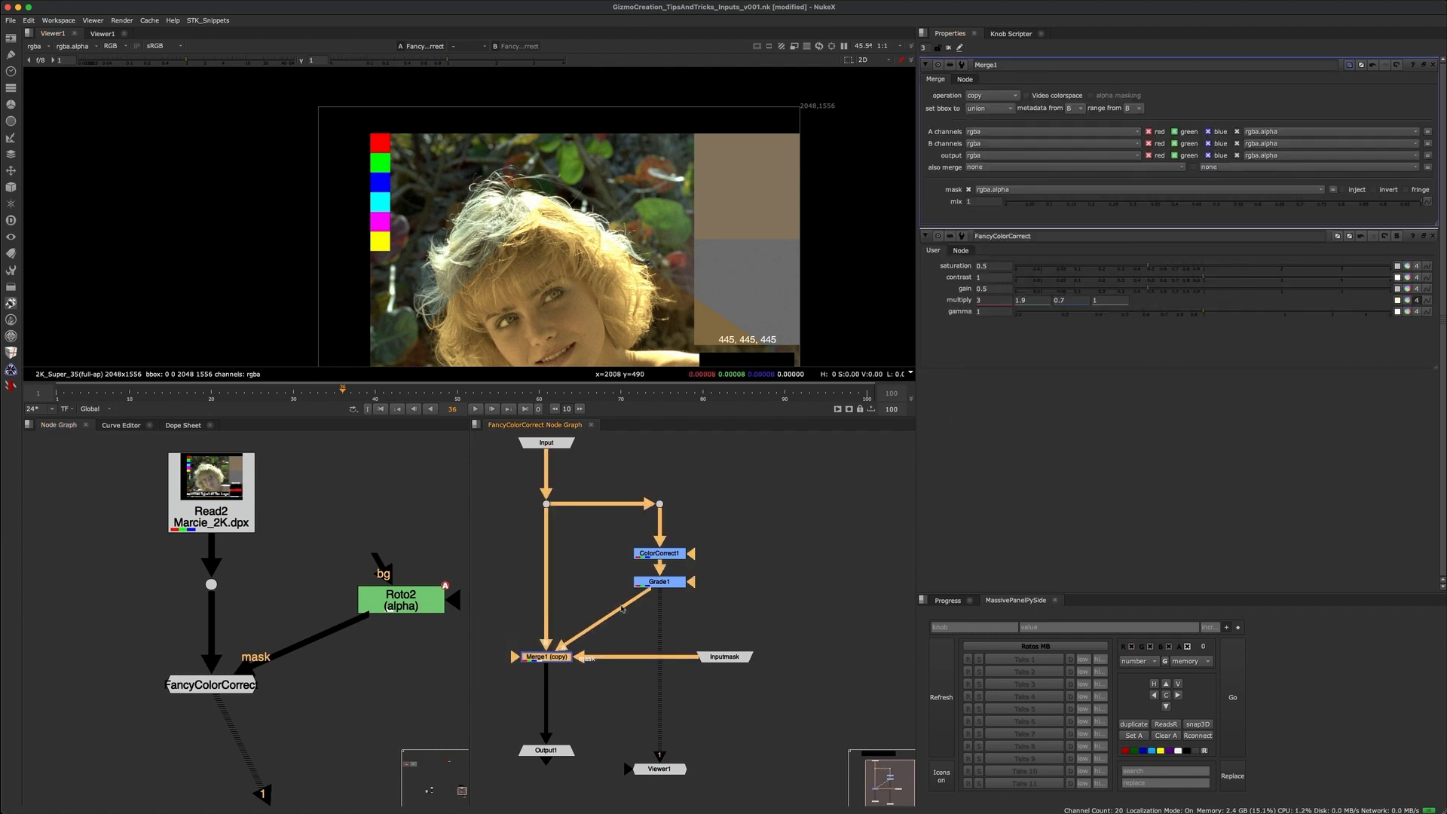
click(960, 47)
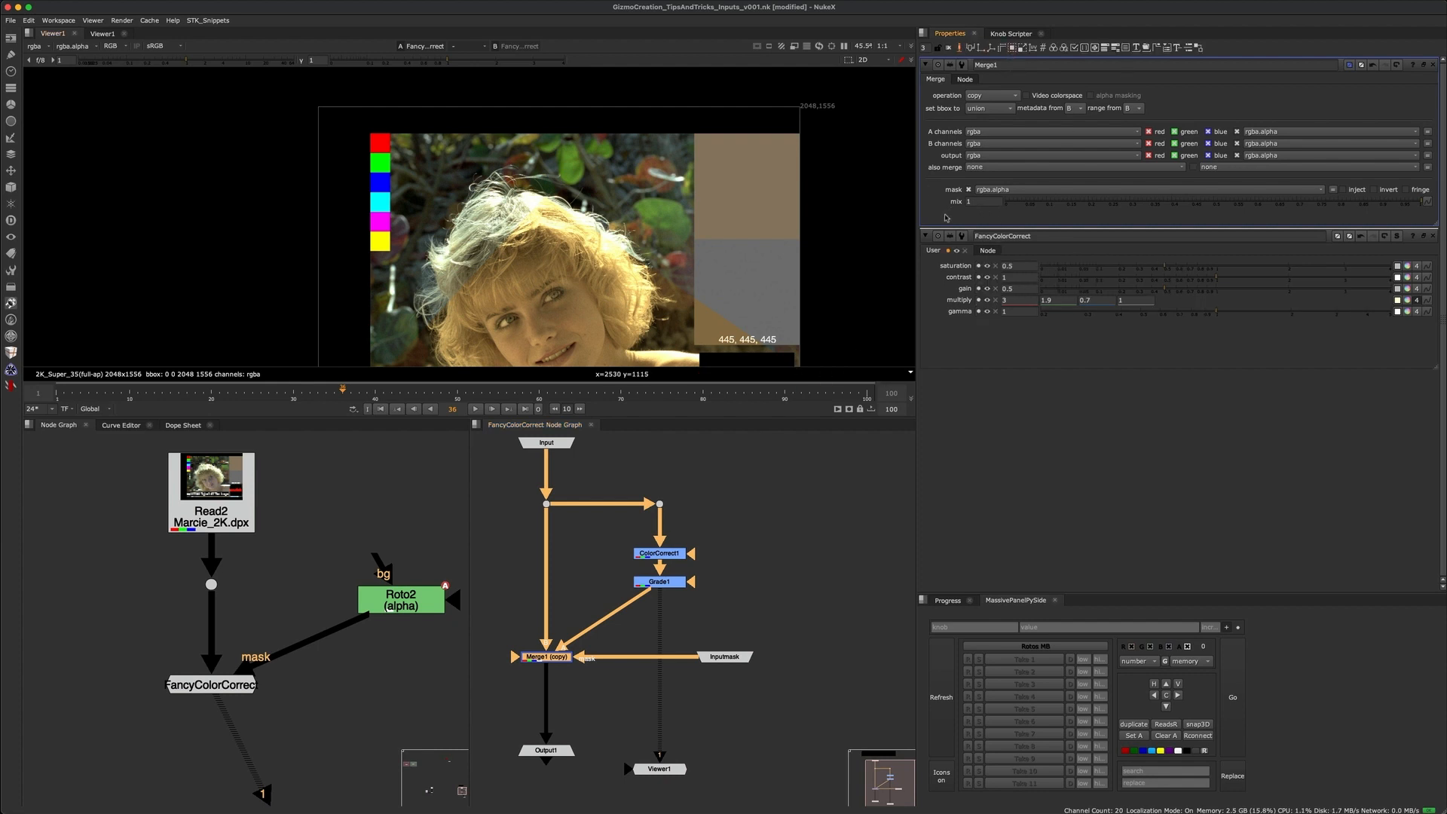
drag(947, 216, 1430, 179)
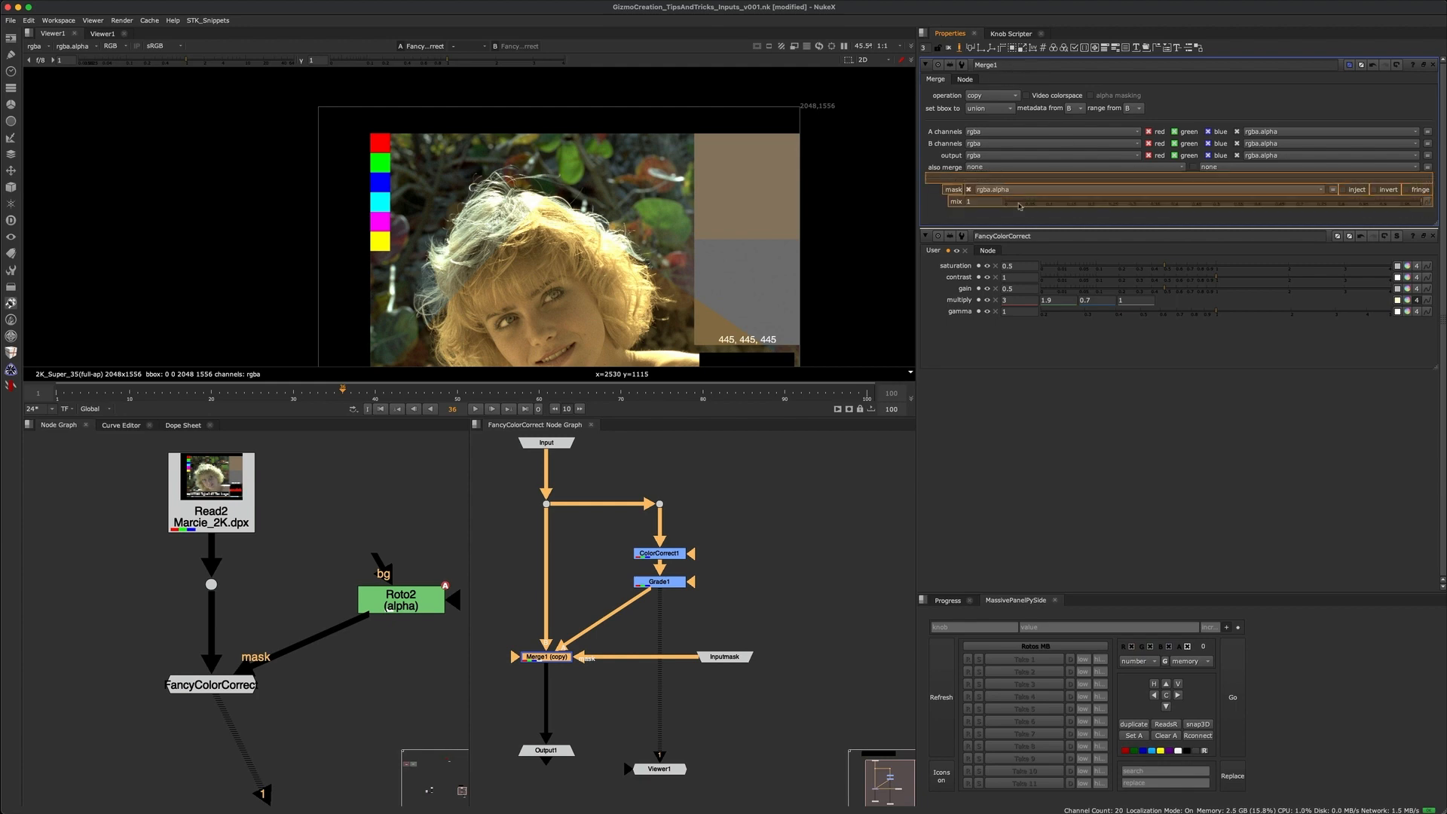
drag(1010, 181, 1036, 322)
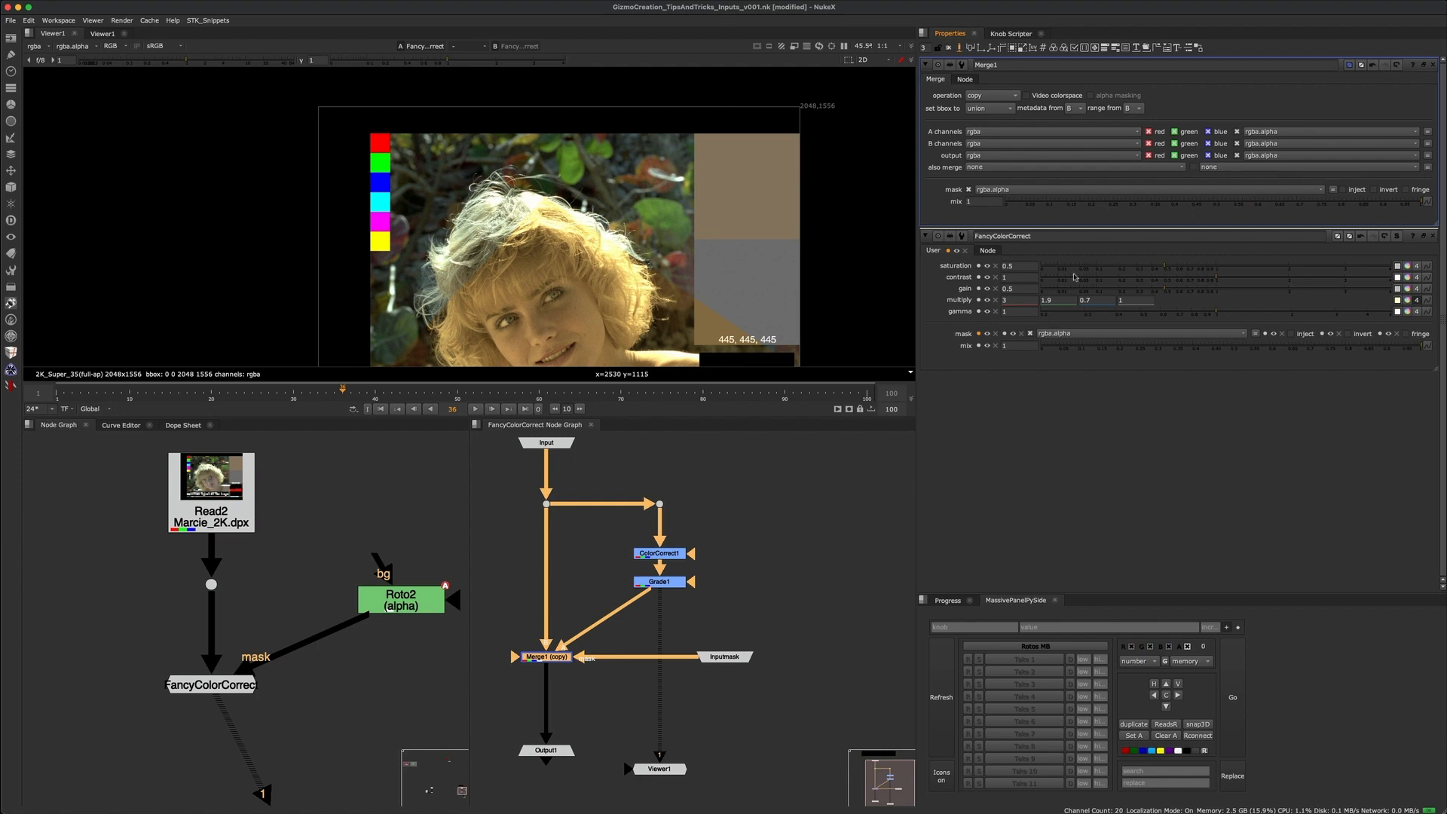
click(959, 47)
click(959, 47)
drag(982, 216, 1239, 176)
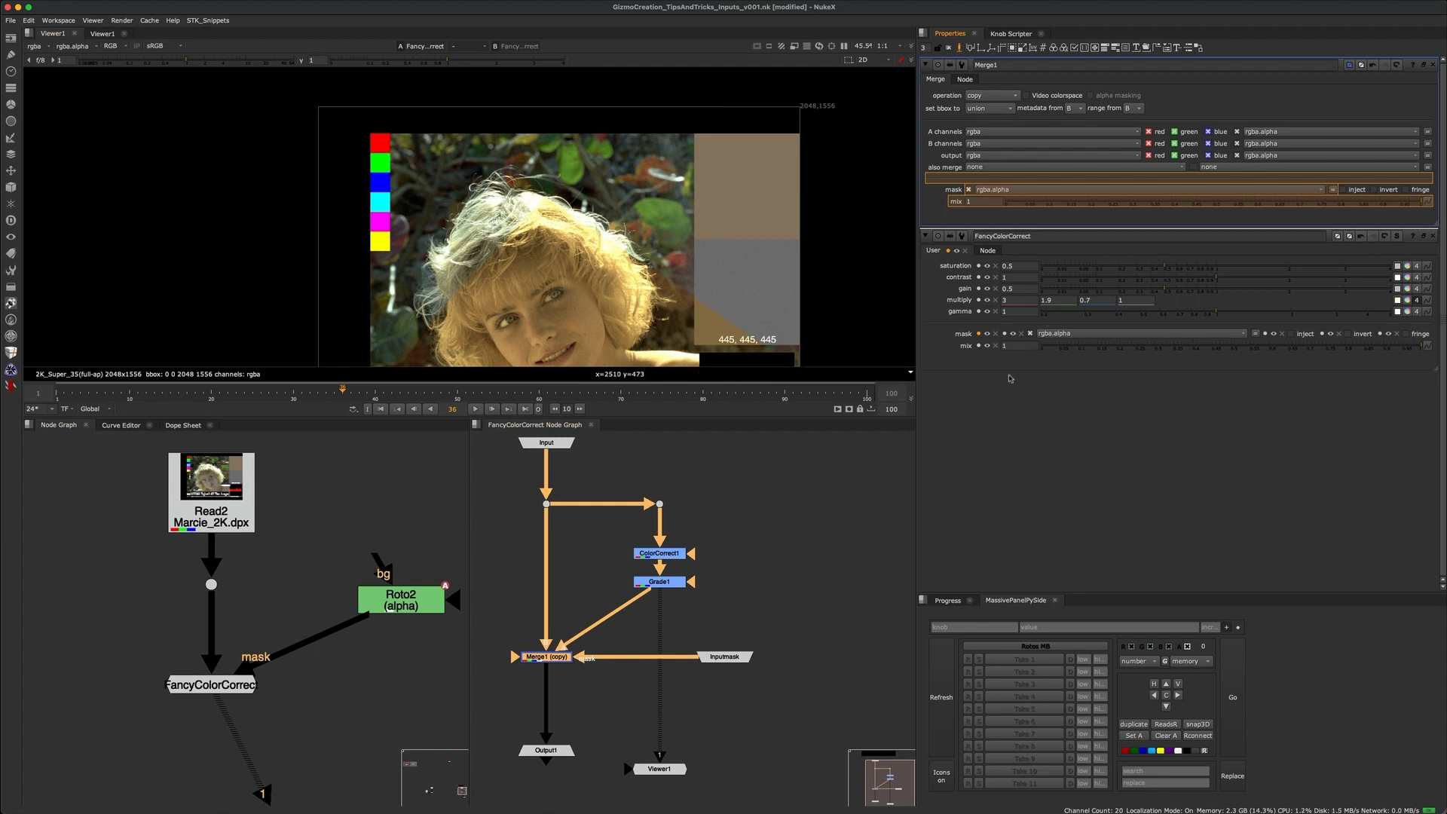
drag(1005, 366, 1145, 321)
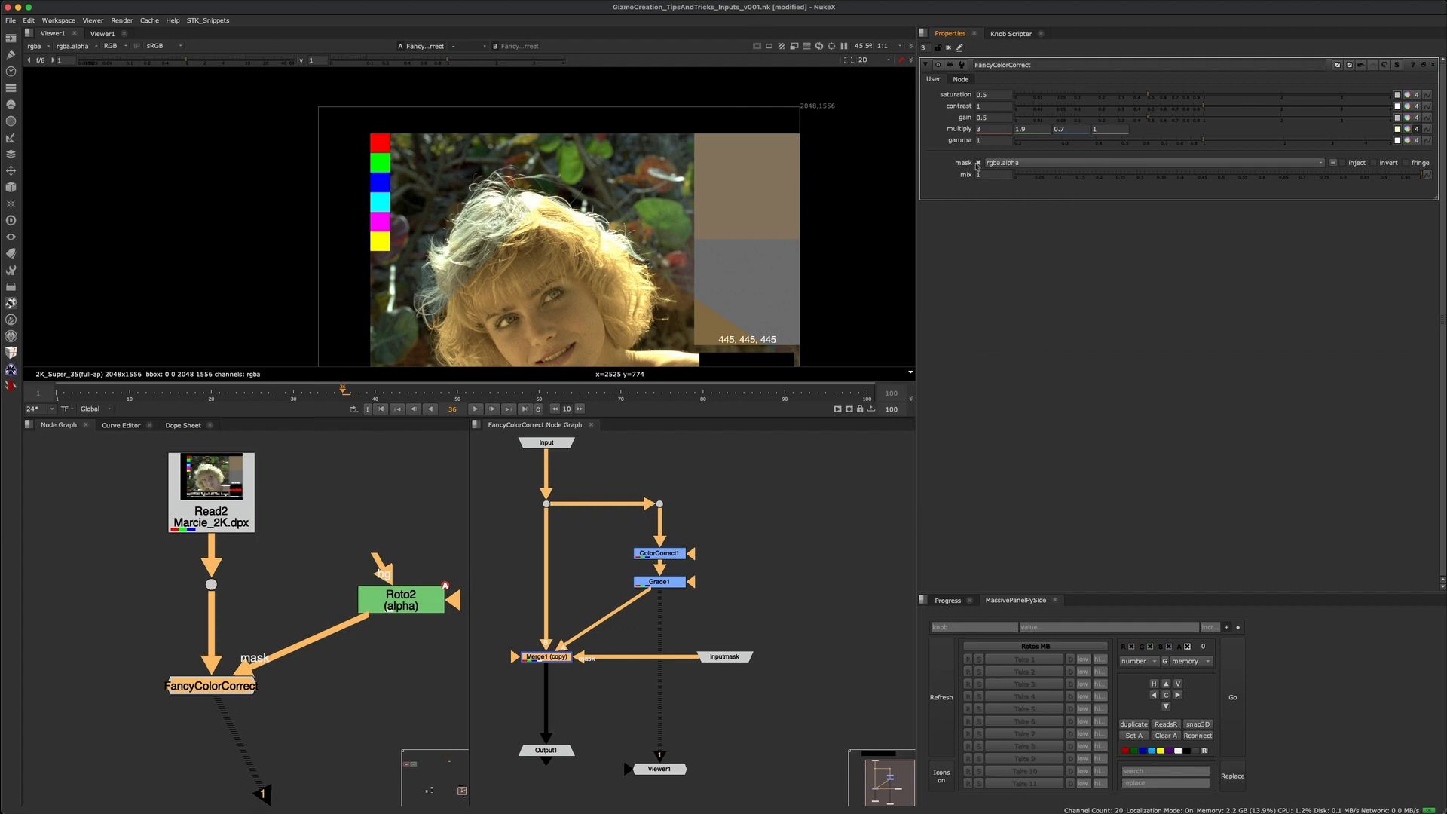
- Test FancyColorCorrect's exposed controls by checking the mask channel options, lowering mix and restoring it to 1
click(1053, 164)
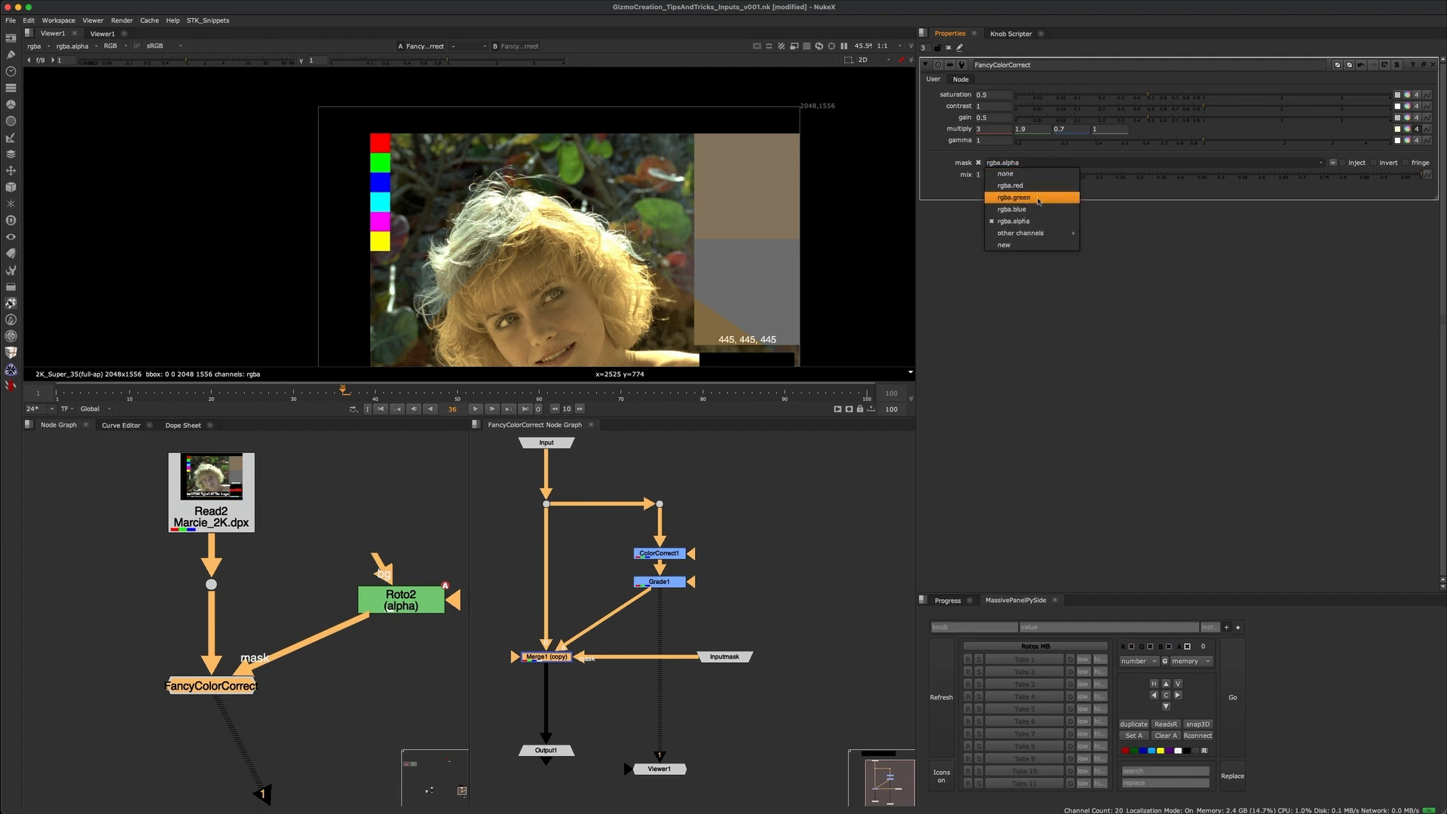
click(1168, 229)
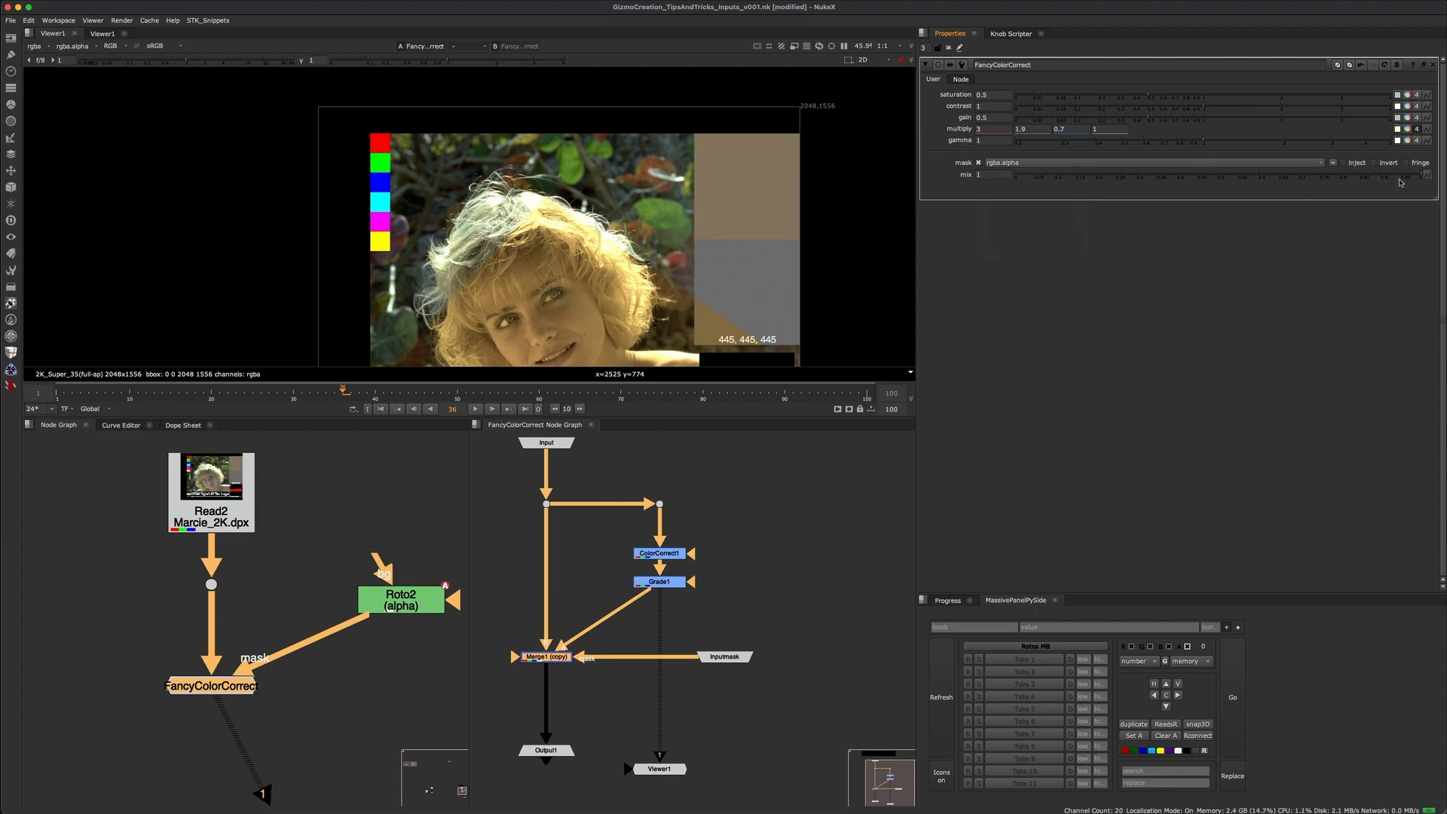
click(1393, 177)
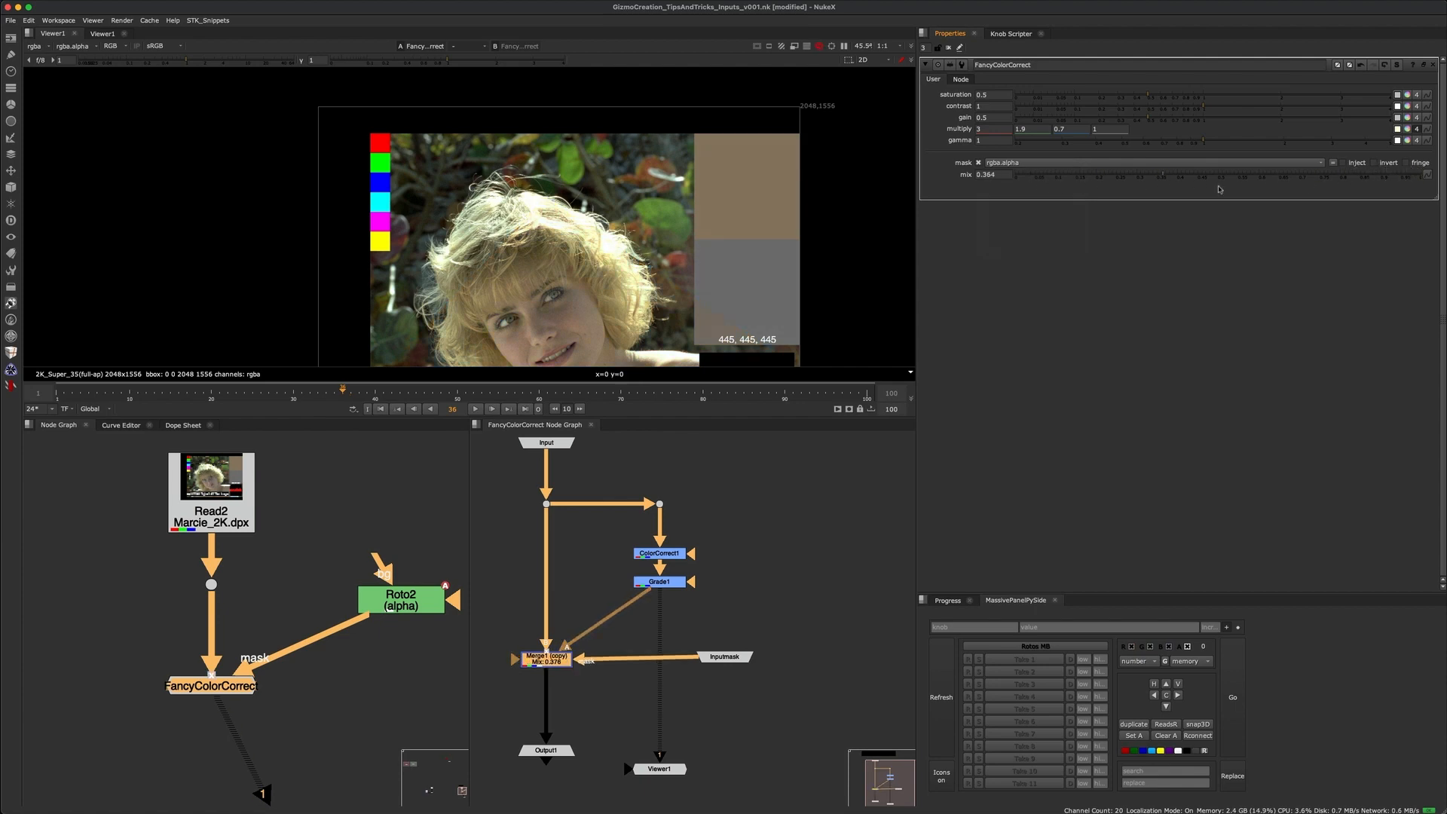
click(1428, 178)
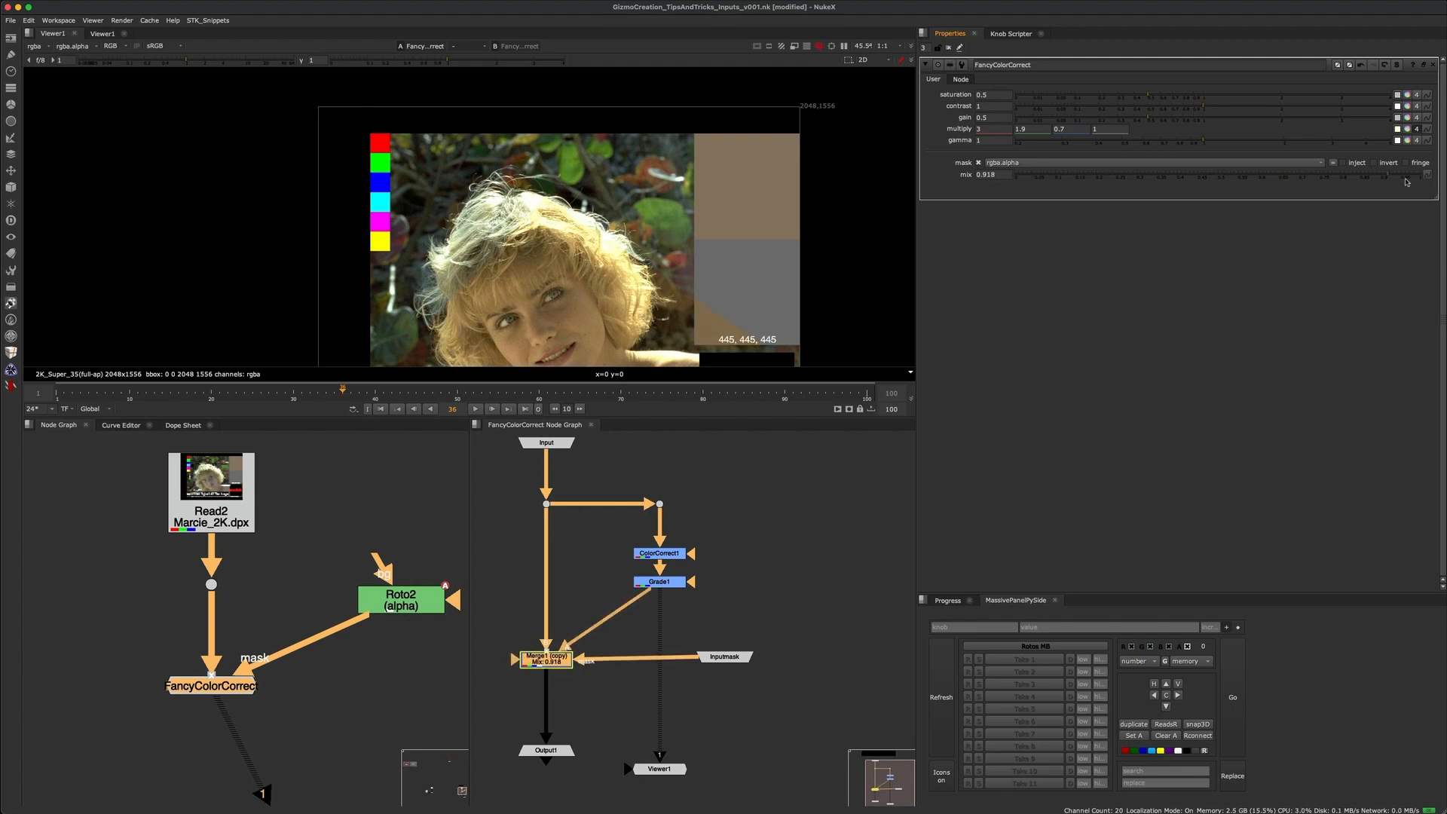
middle_drag(488, 639, 514, 620)
drag(489, 591, 619, 677)
click(640, 657)
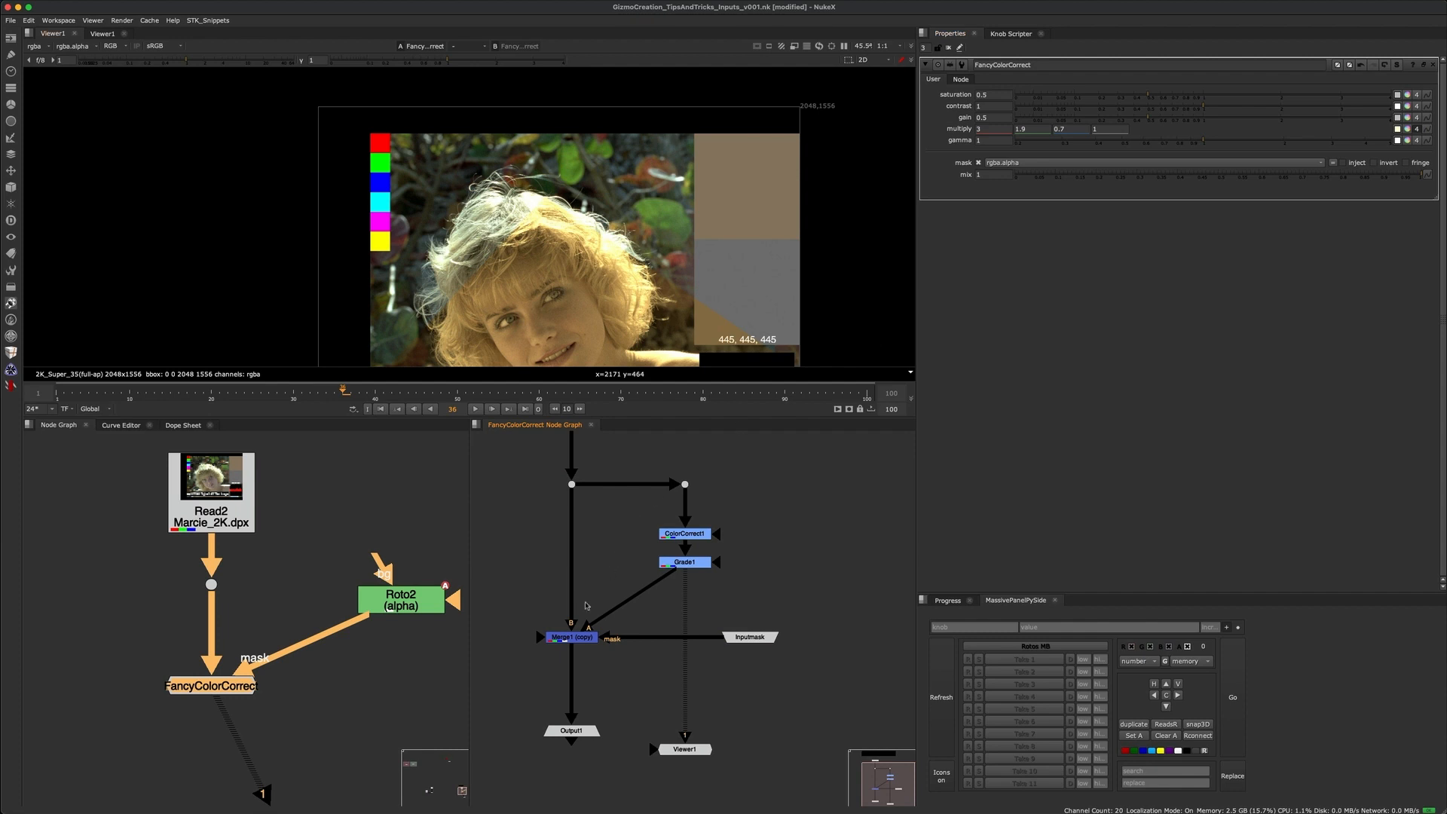
drag(527, 652, 723, 488)
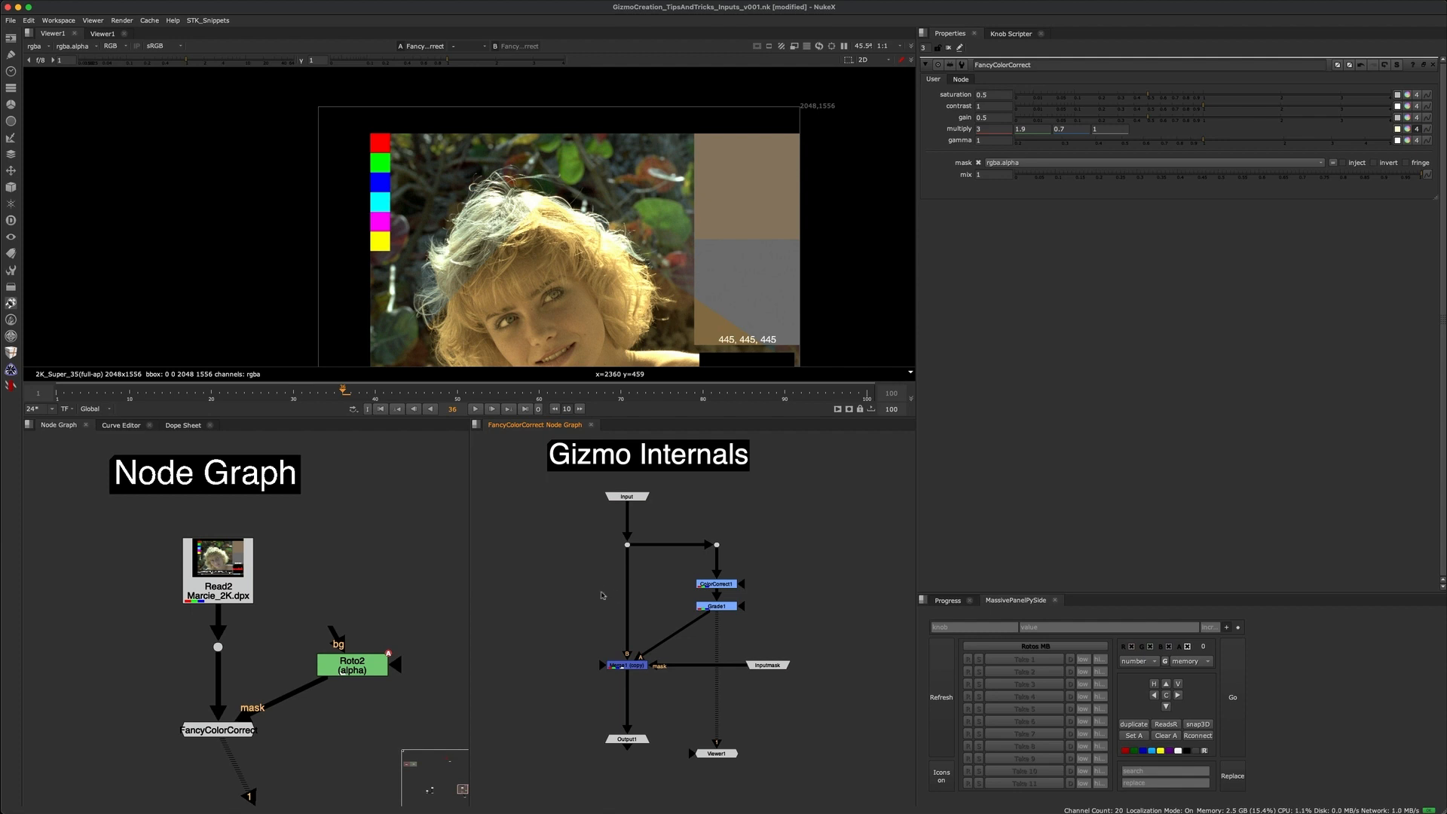
scroll(602, 657, up, 3)
drag(545, 592, 715, 709)
click(716, 708)
key(f)
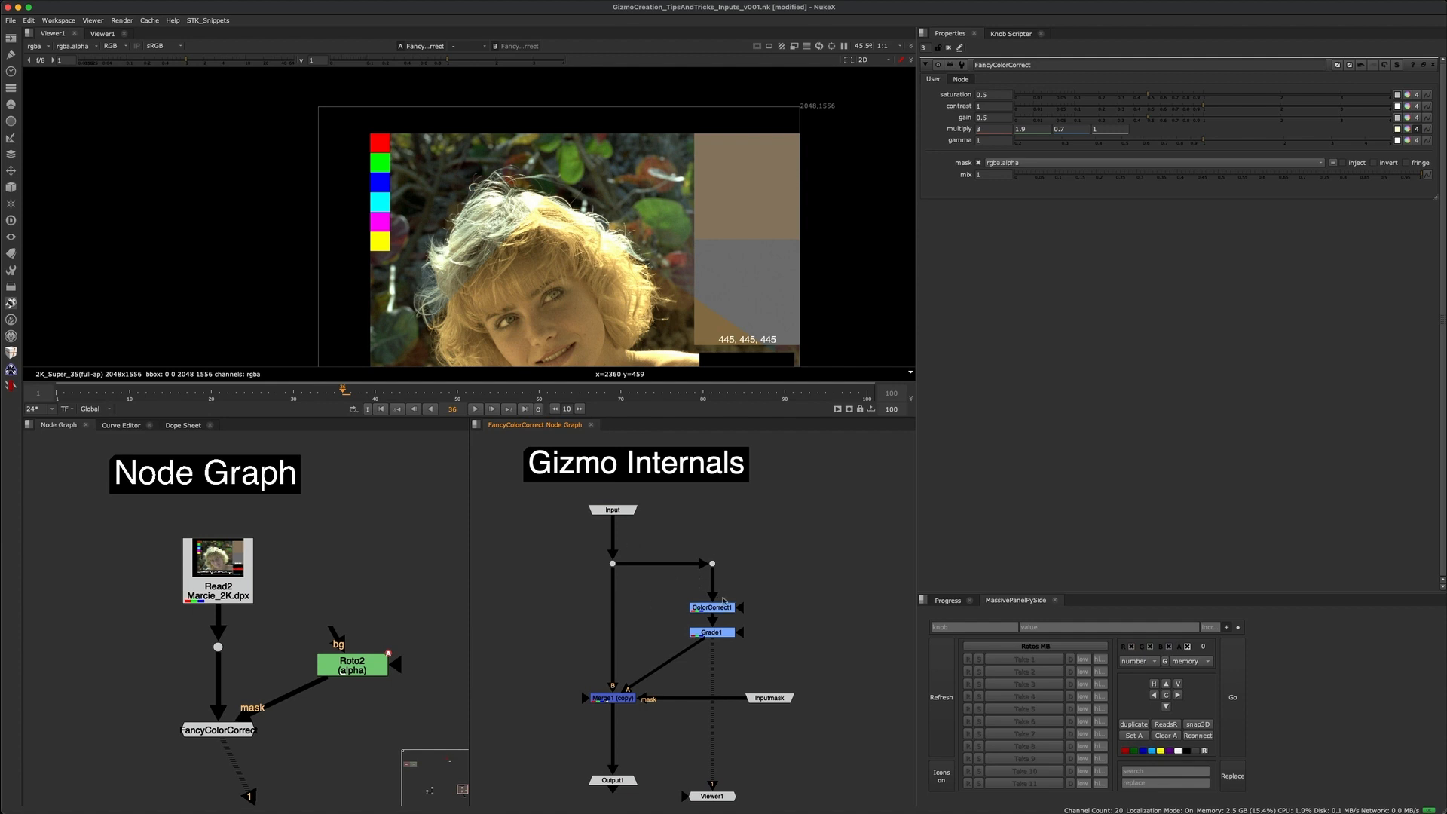
- Set the channels of ColorCorrect1 inside the gizmo to all
scroll(723, 599, up, 4)
click(708, 600)
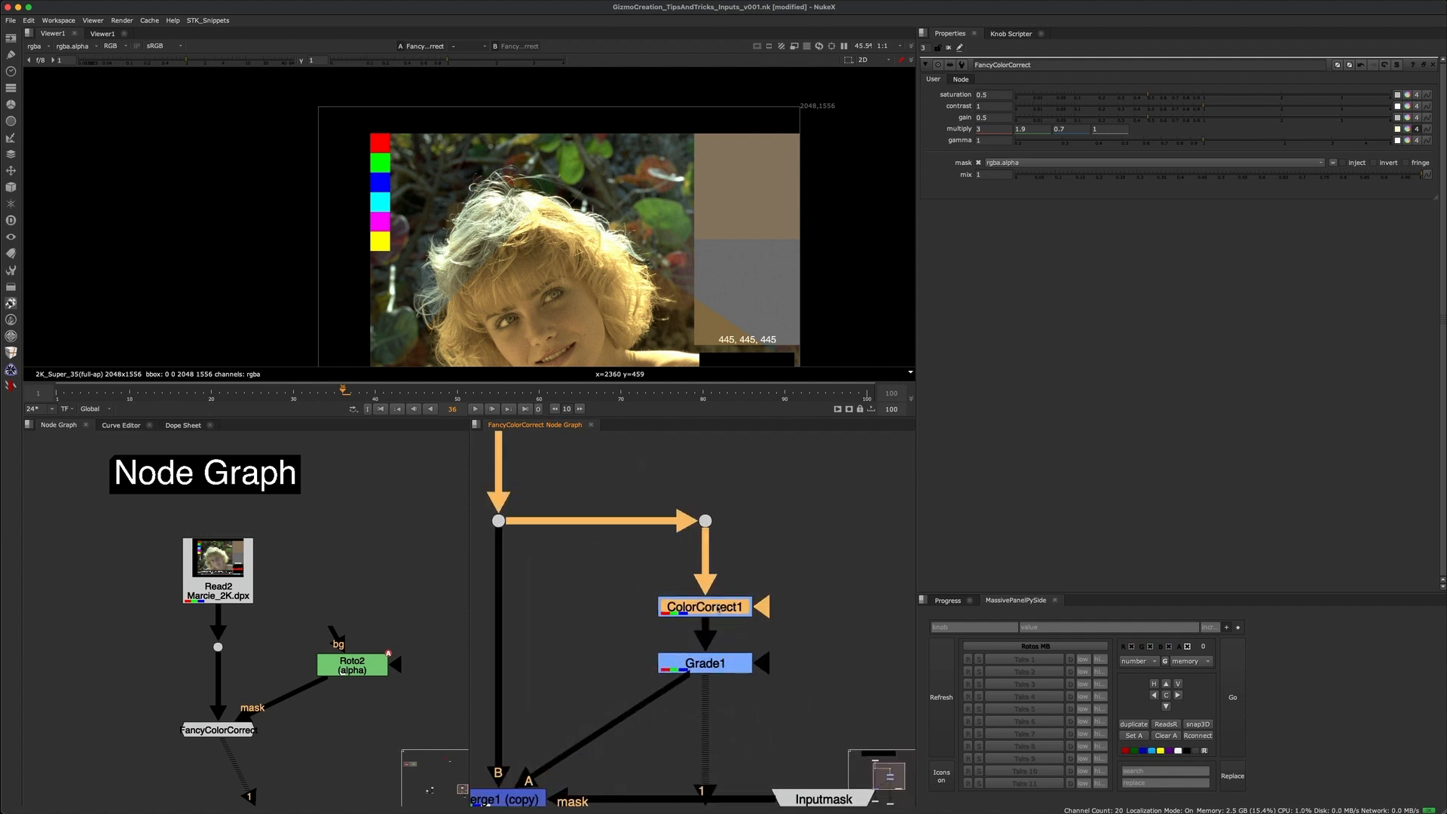
double_click(708, 597)
click(993, 96)
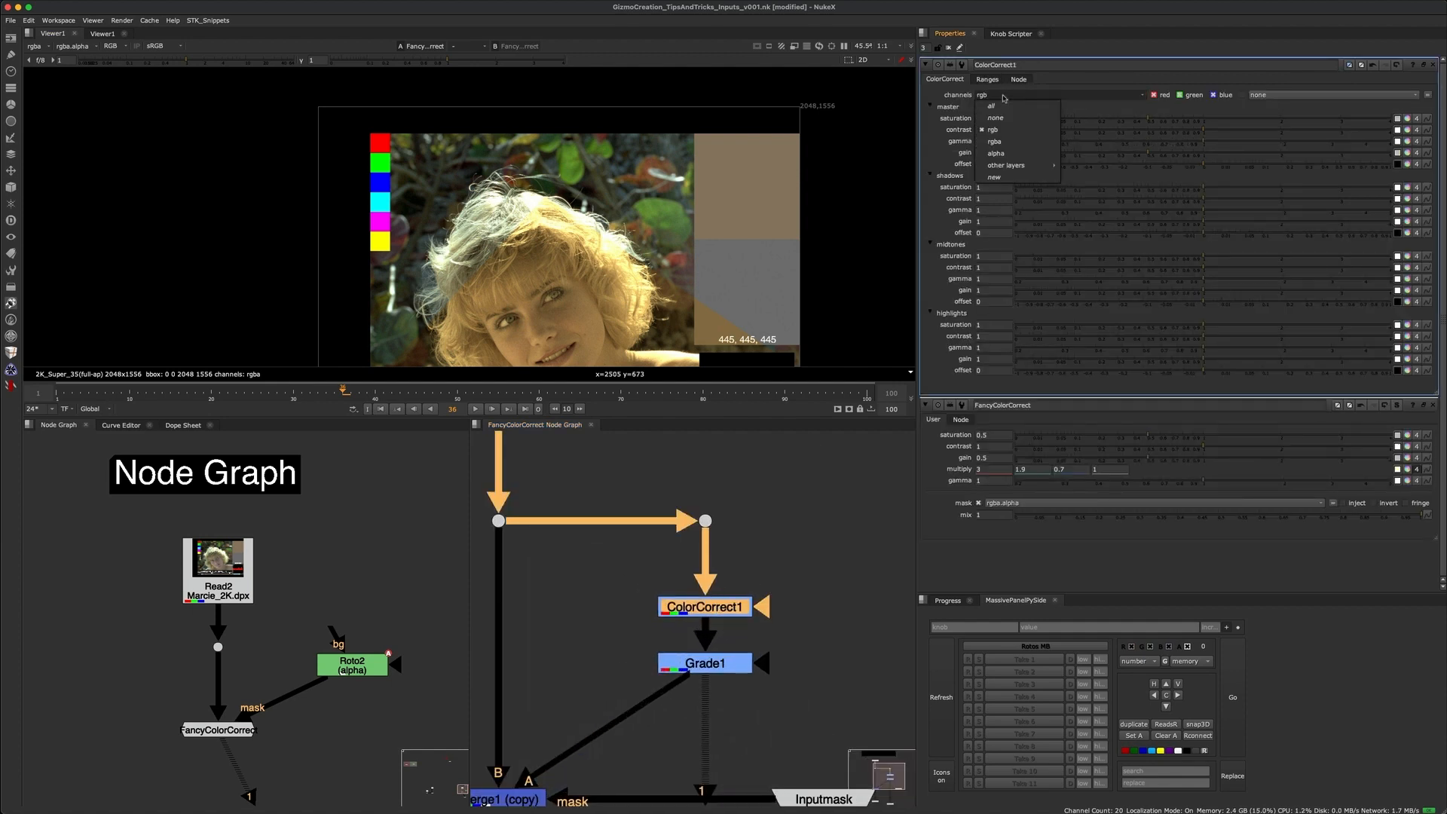
click(1007, 107)
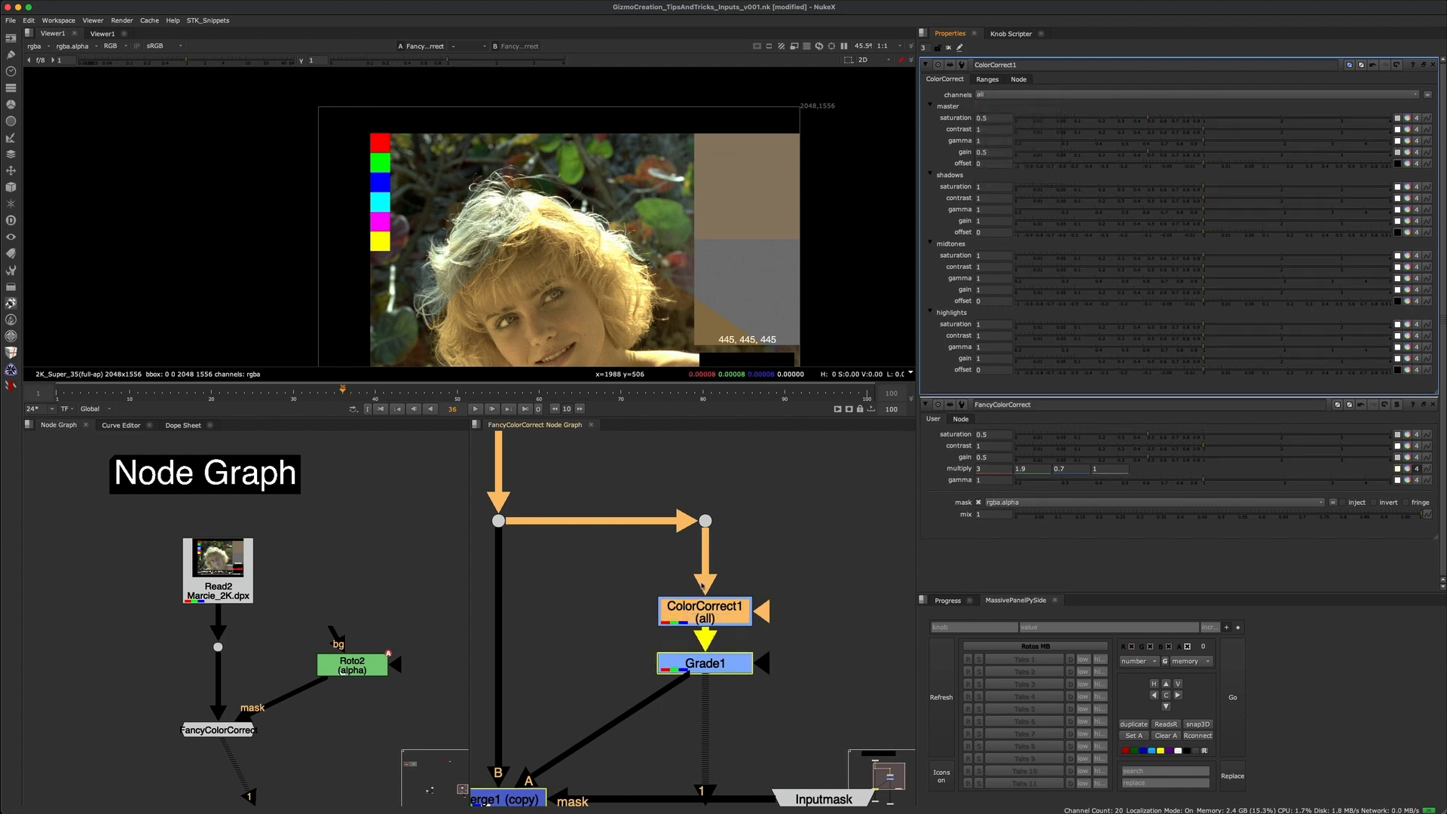
- Space ColorCorrect1 above Grade1 and set Grade1's channels to all
click(733, 628)
click(704, 663)
double_click(704, 663)
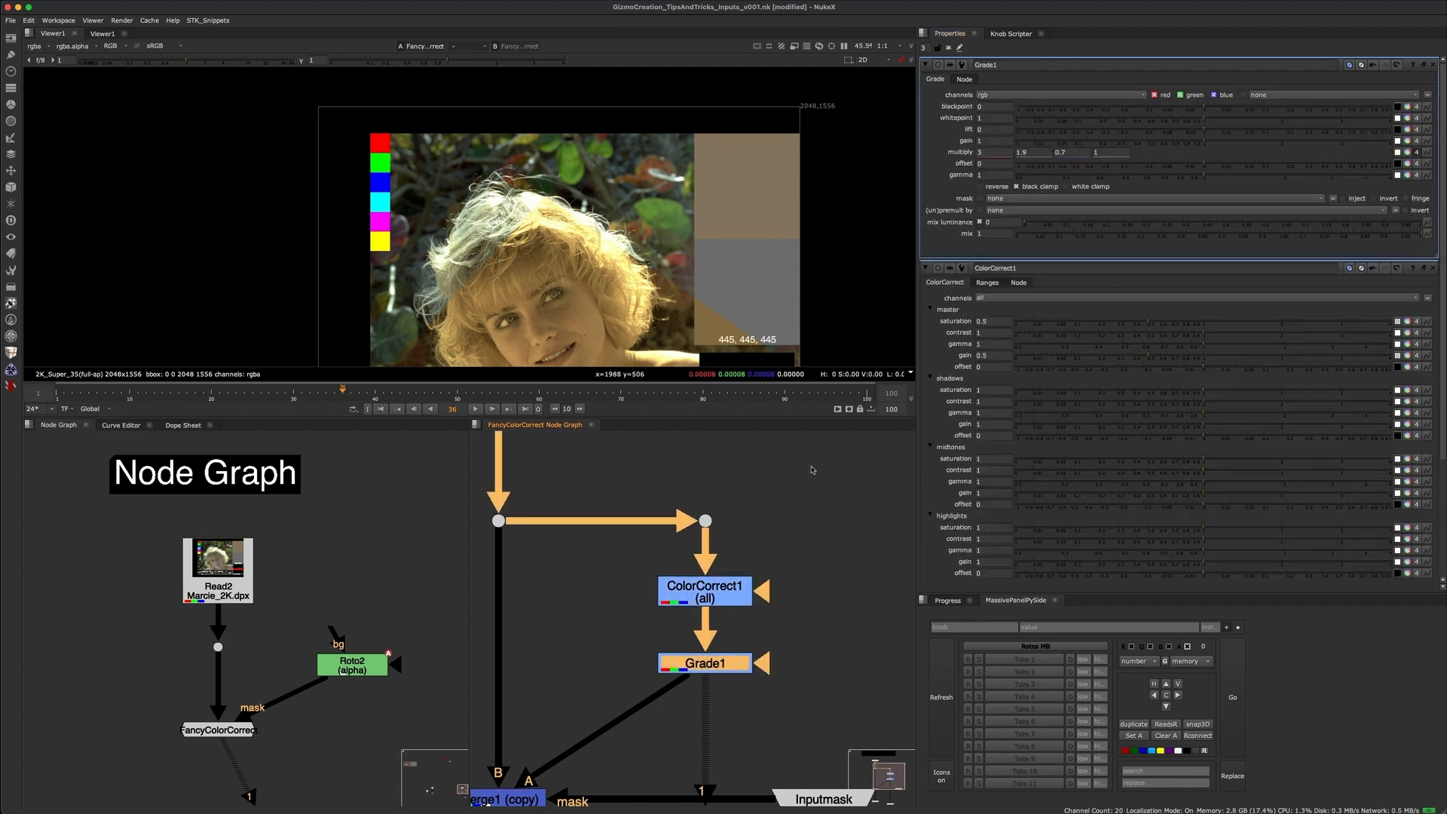
click(1004, 96)
click(992, 106)
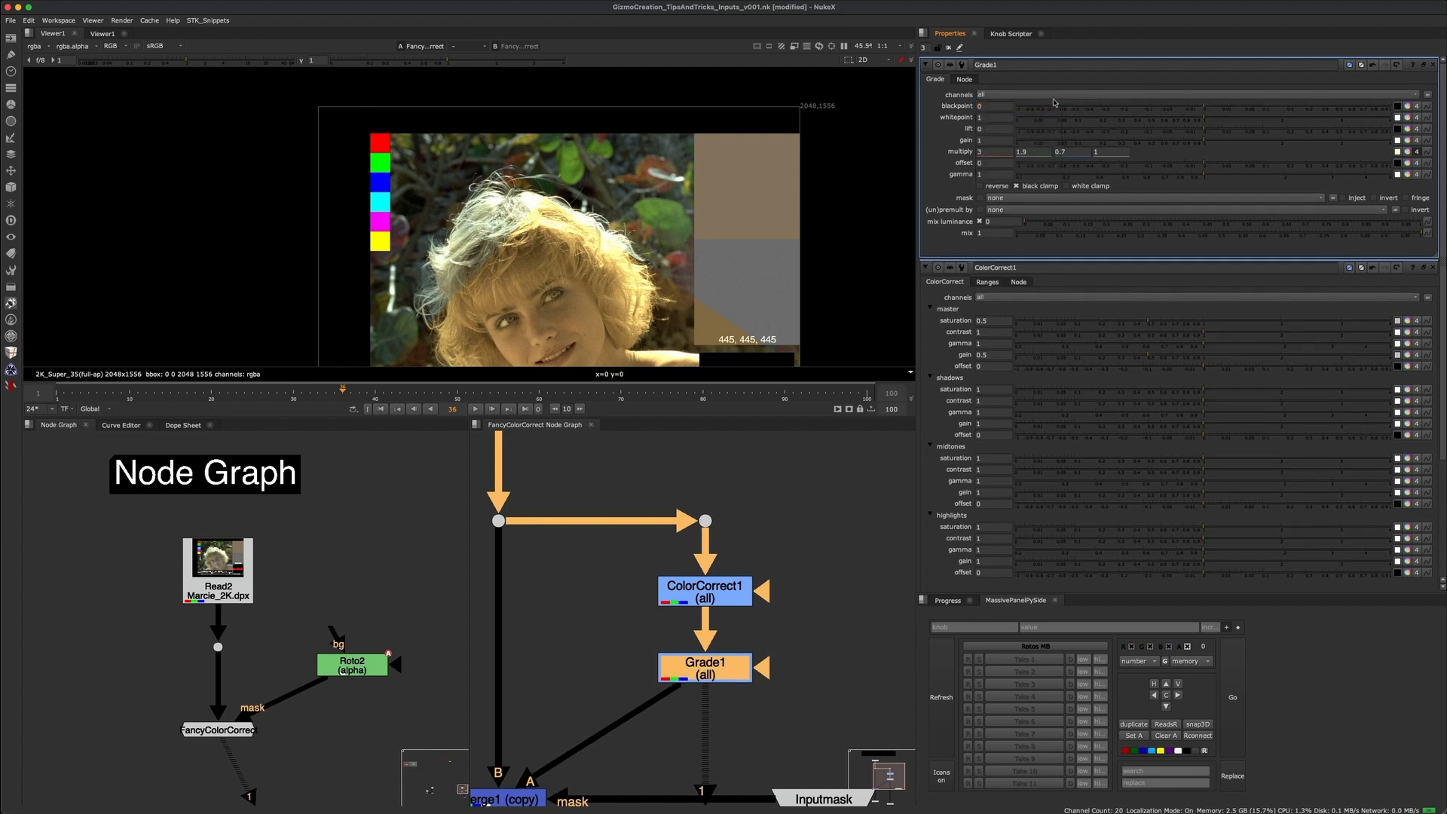
- Insert a Blur node between Grade1 and Merge1's A input and set its size to 4.5
middle_drag(797, 633, 805, 585)
drag(714, 625, 714, 612)
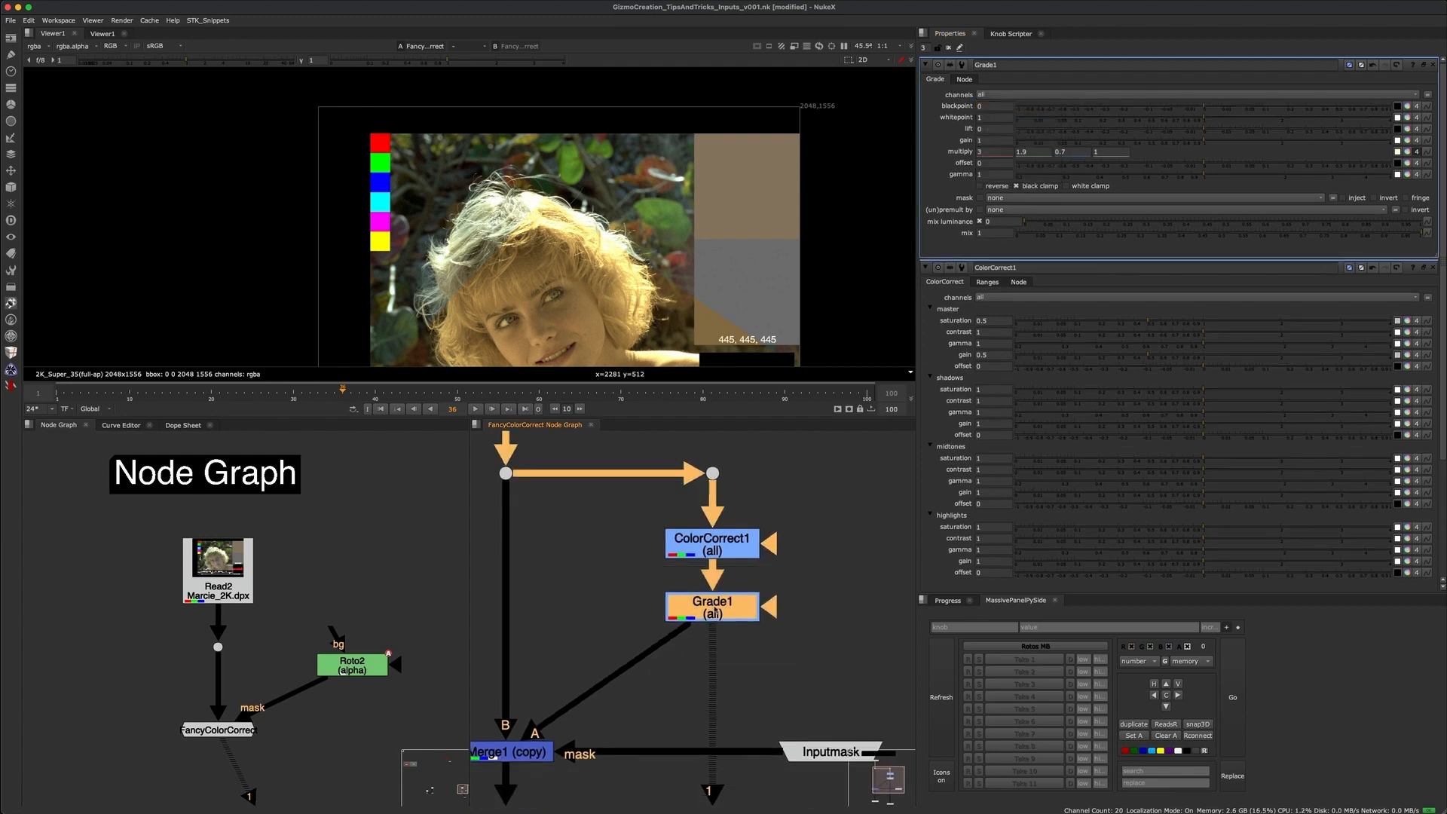
key(b)
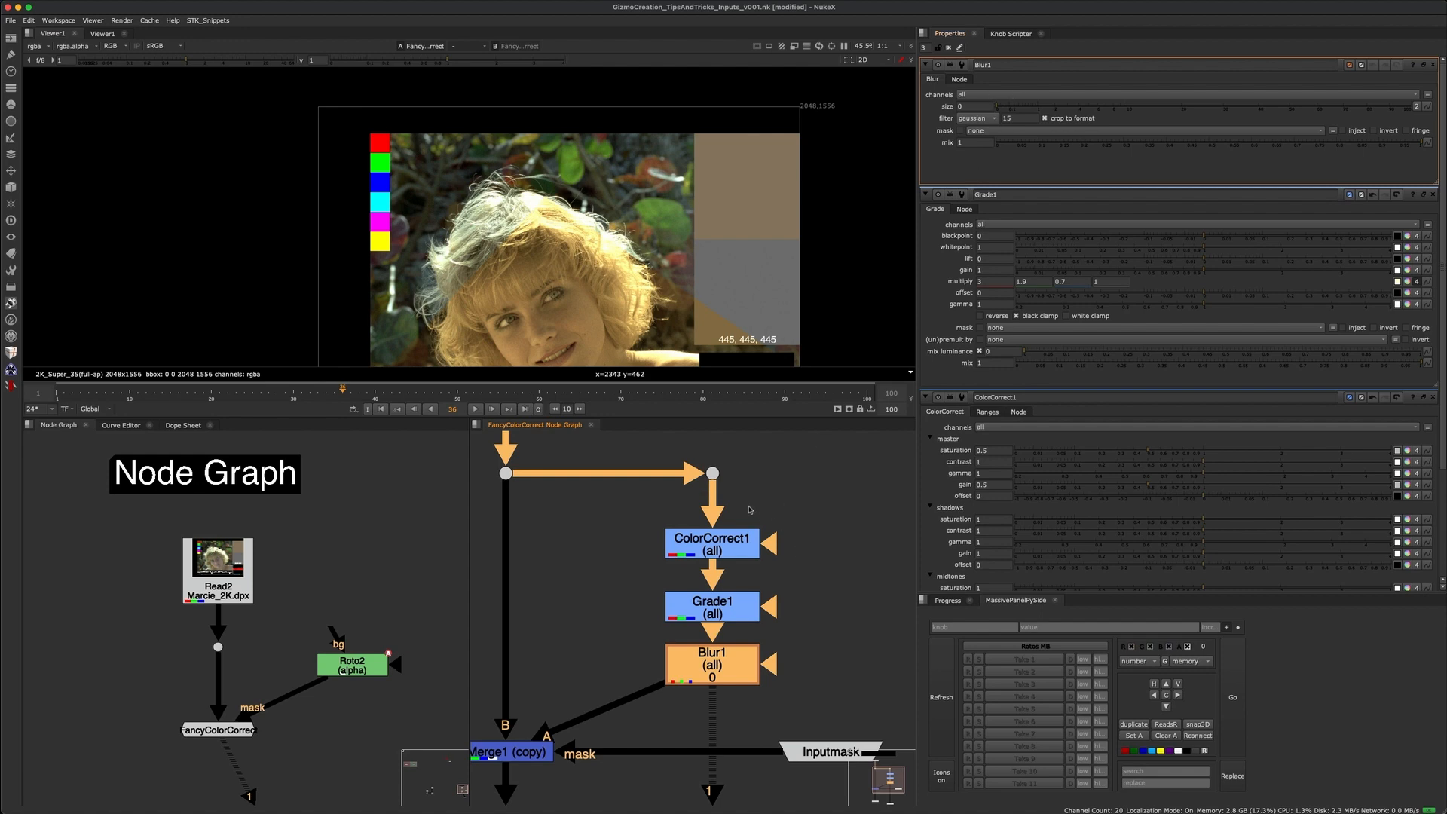
middle_drag(749, 510, 700, 508)
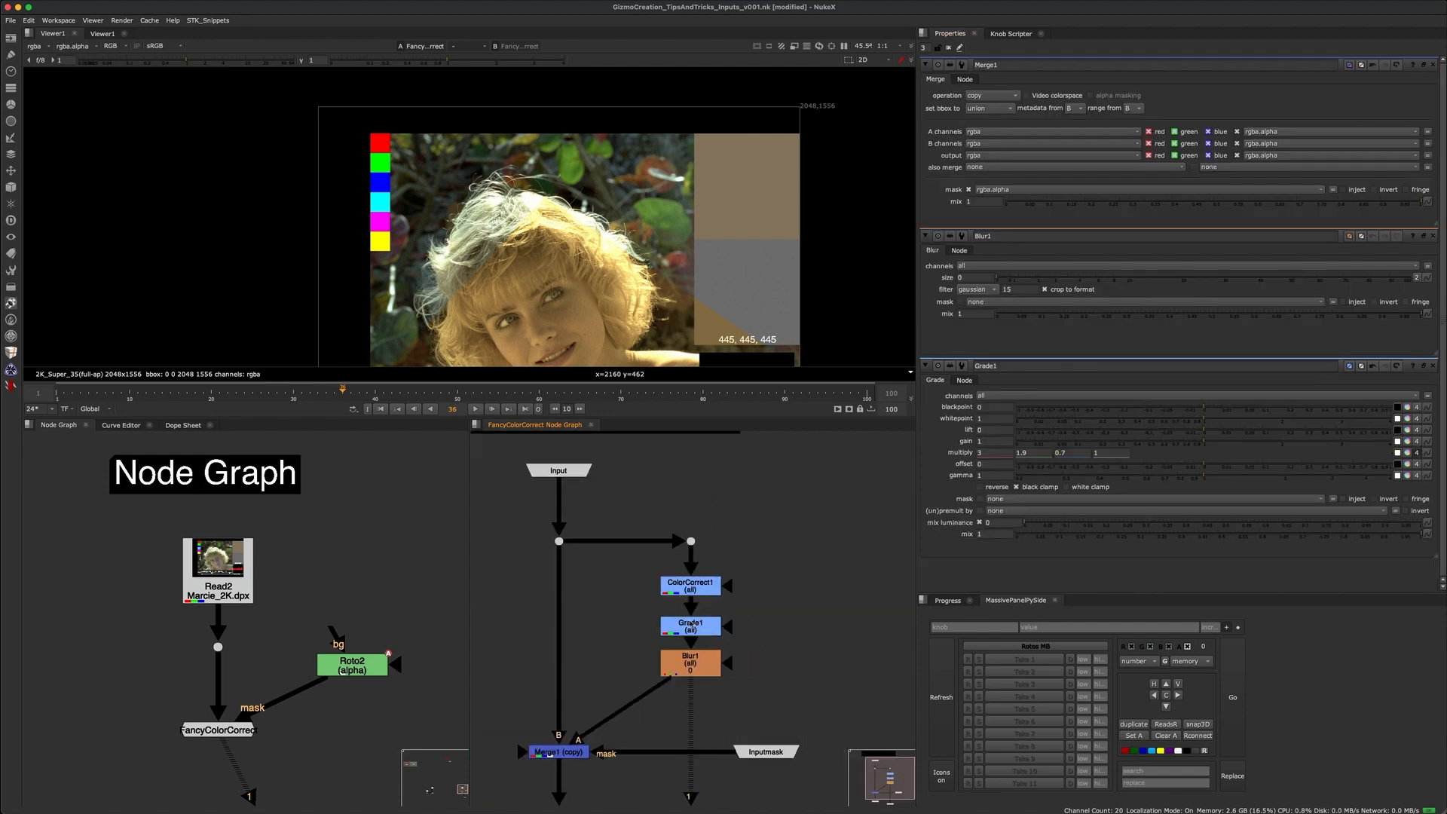
double_click(691, 663)
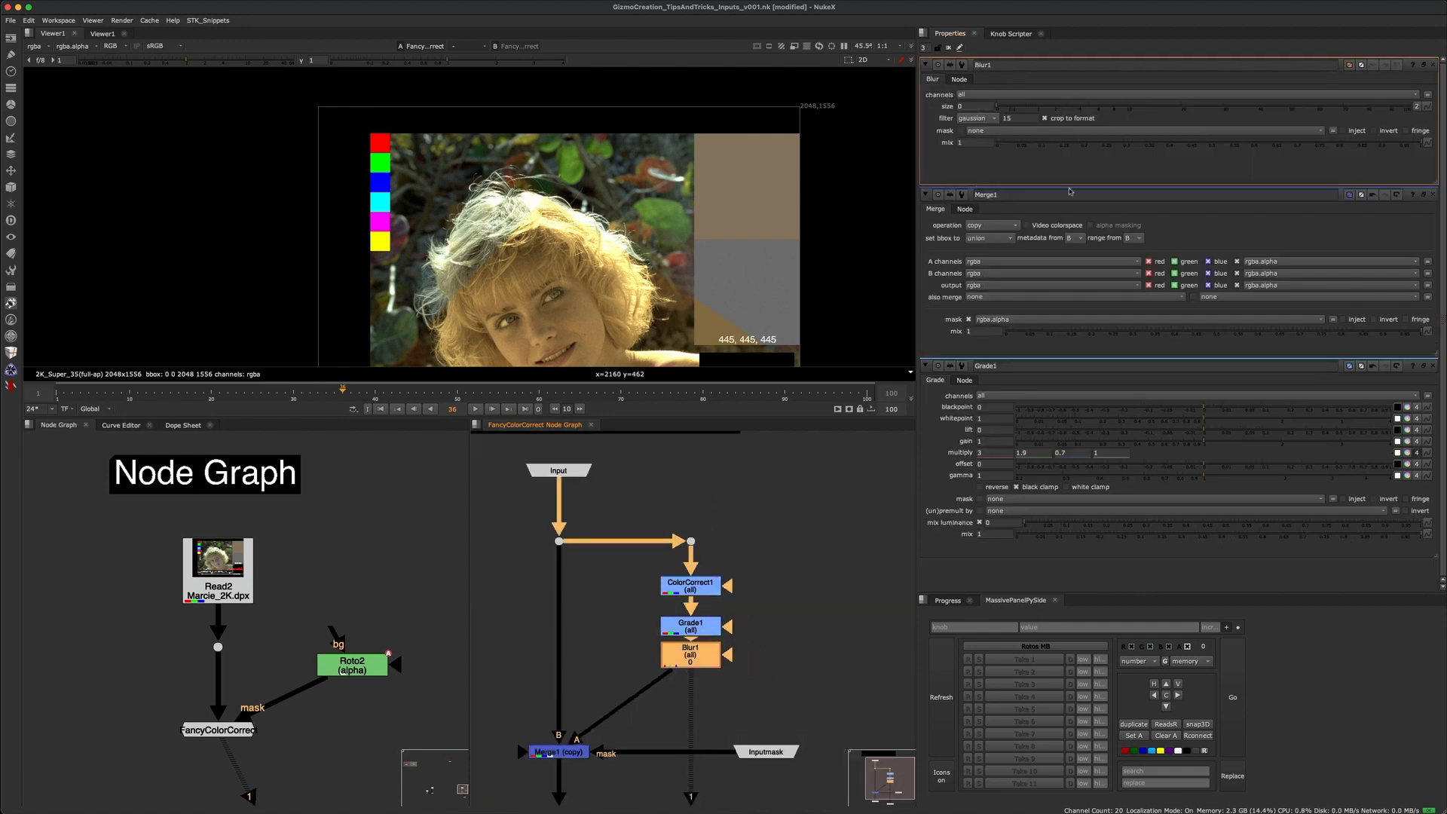
click(1084, 107)
- Open the internal Merge1's properties and move Blur1 slightly farther below Grade1
middle_drag(643, 660, 663, 622)
scroll(587, 708, up, 2)
double_click(580, 712)
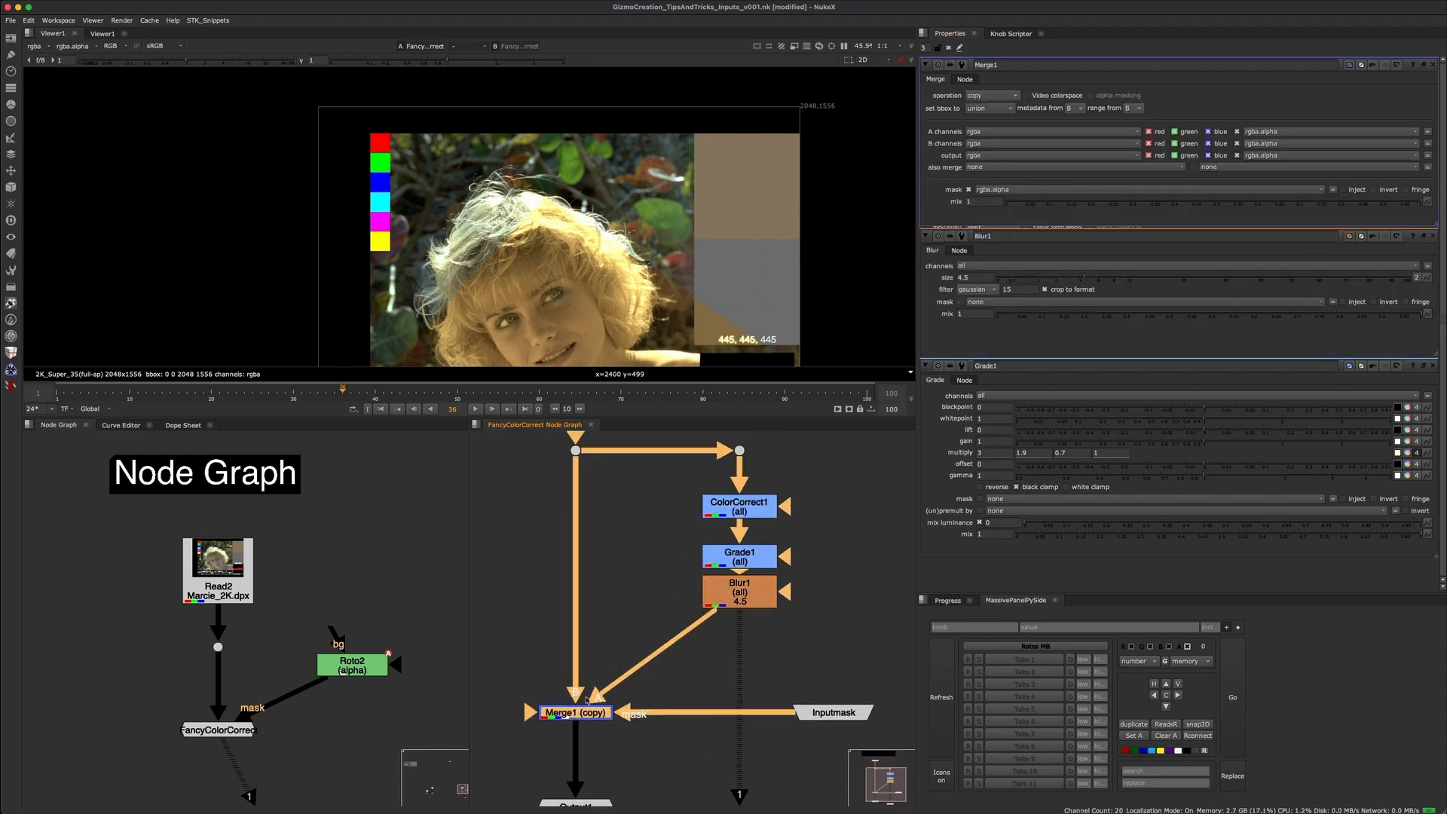
drag(746, 596, 746, 616)
click(750, 571)
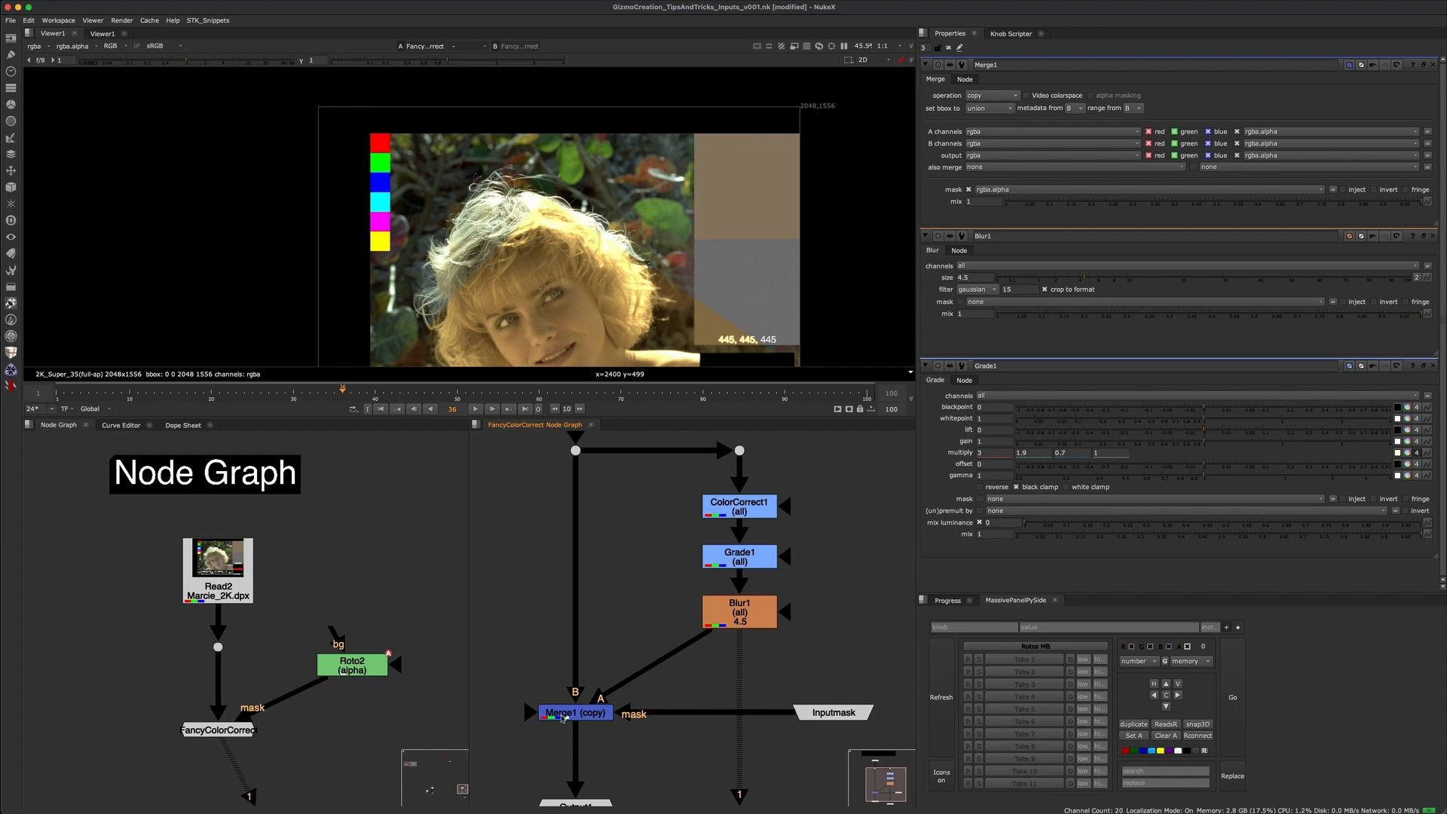
drag(553, 692, 638, 714)
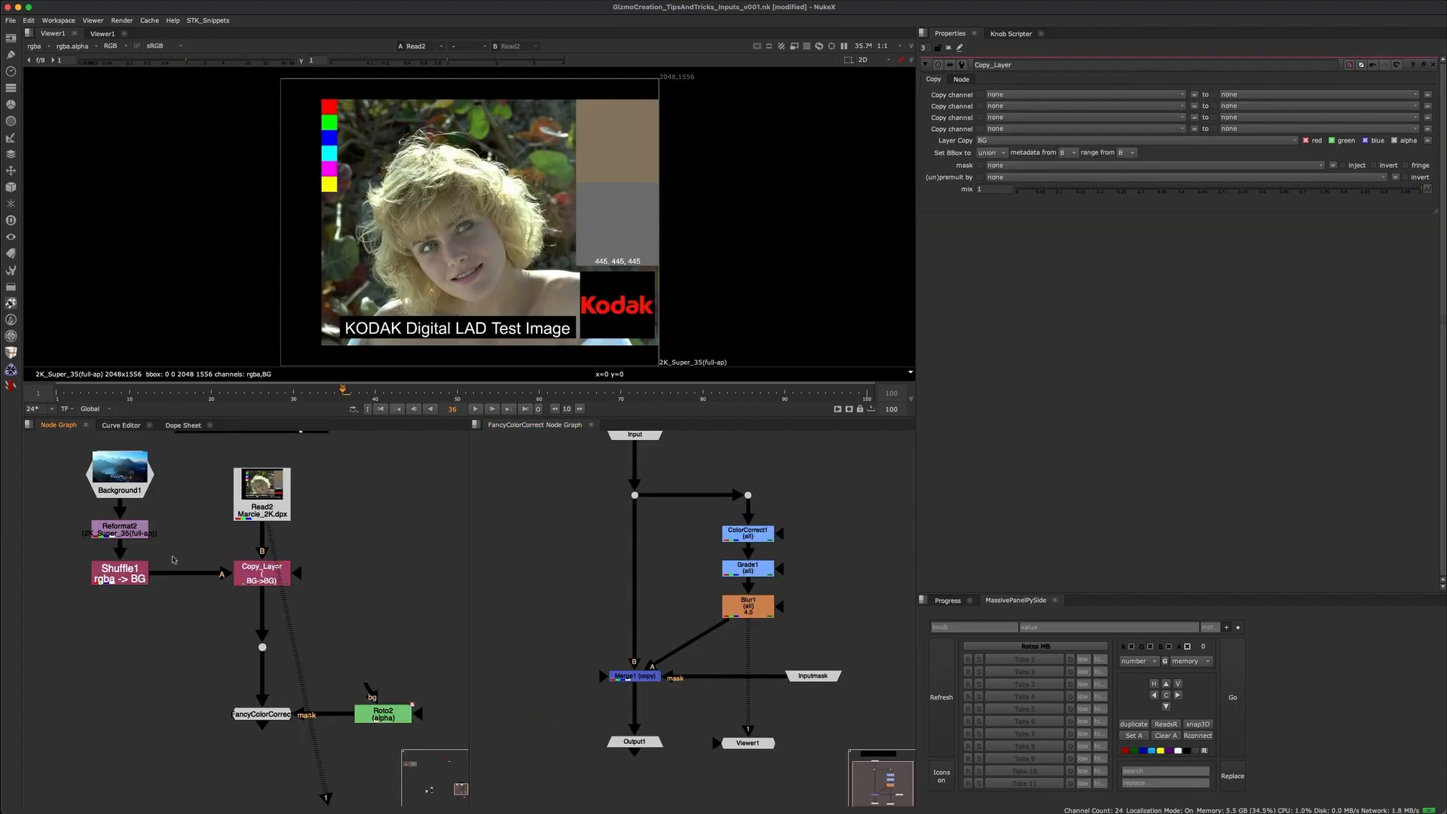
- View Copy_Layer and Shuffle1 in turn in the main node graph, ending on Copy_Layer
drag(338, 548, 287, 593)
key(1)
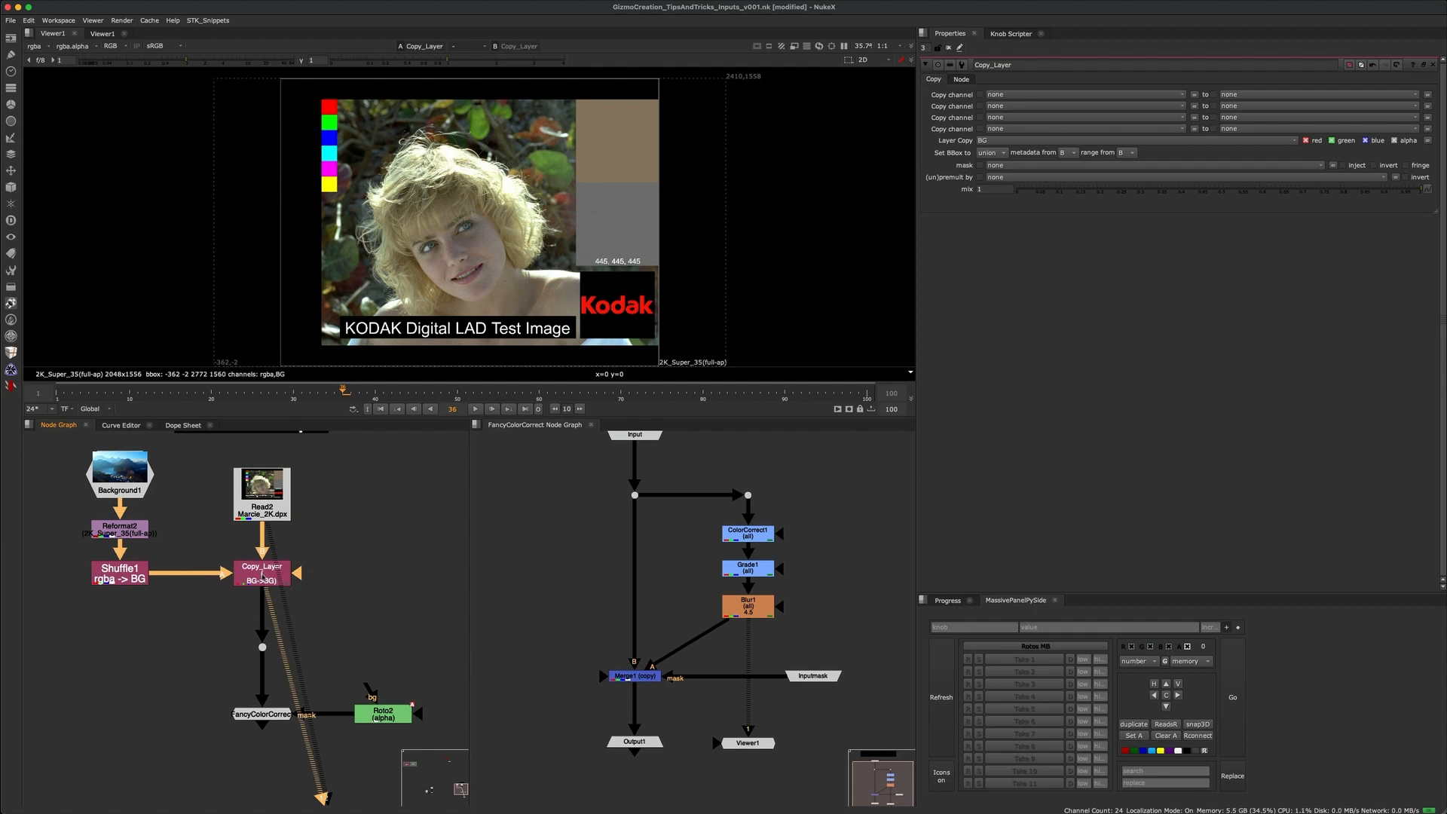
click(127, 572)
key(1)
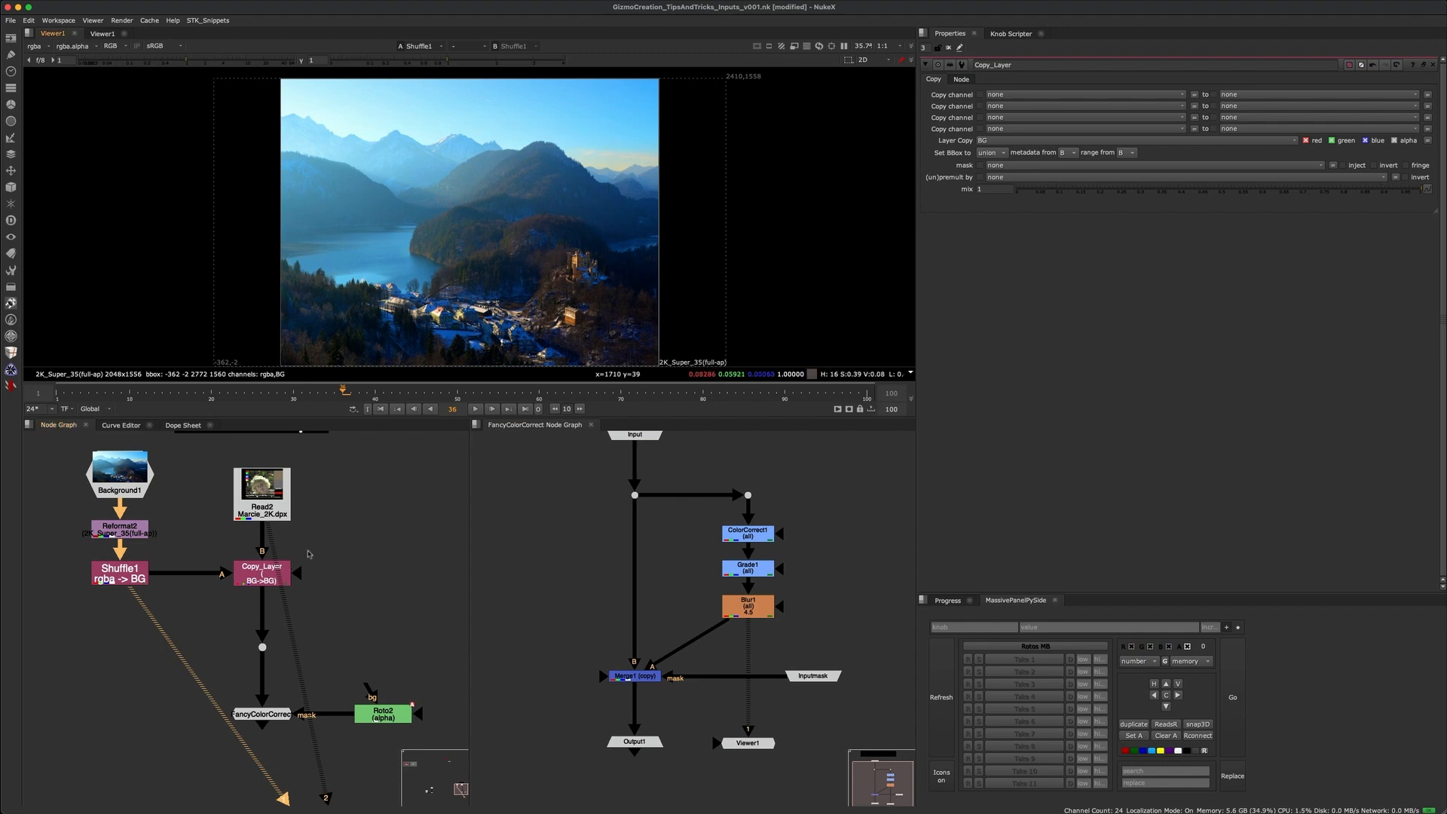
click(240, 581)
key(1)
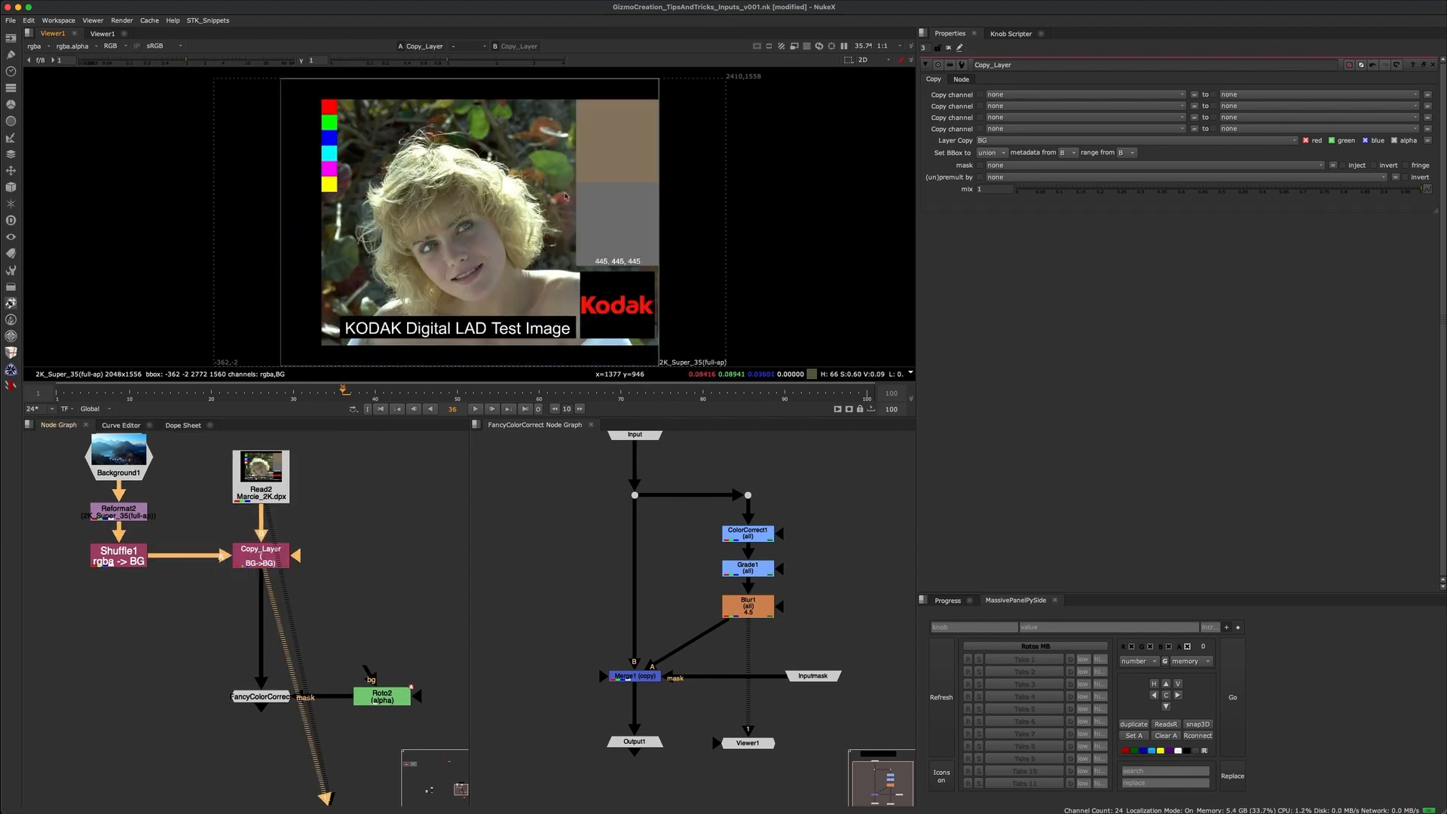
- Display Copy_Layer's BG layer in the viewer and switch back to rgba
click(35, 47)
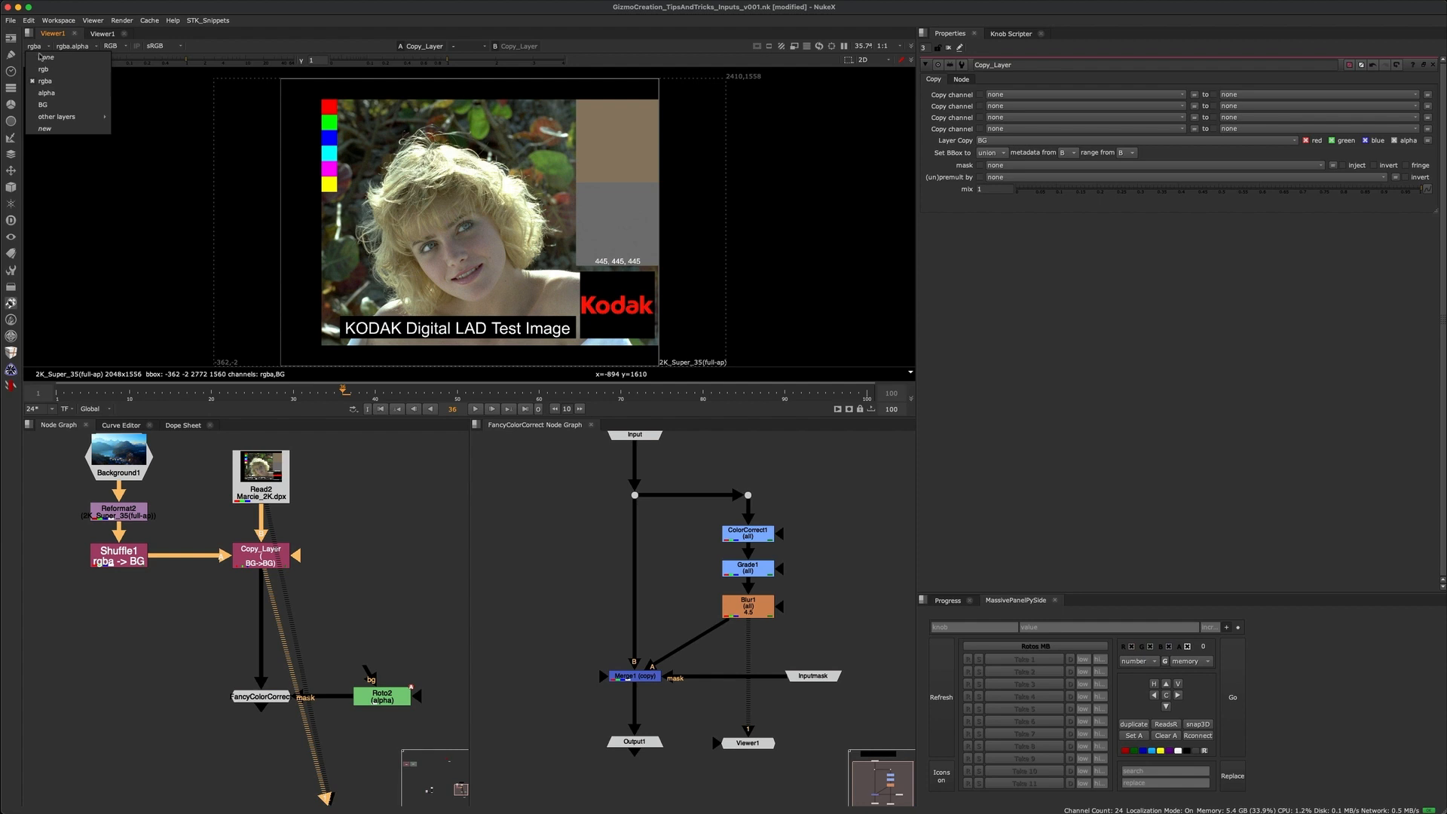
click(44, 105)
click(37, 46)
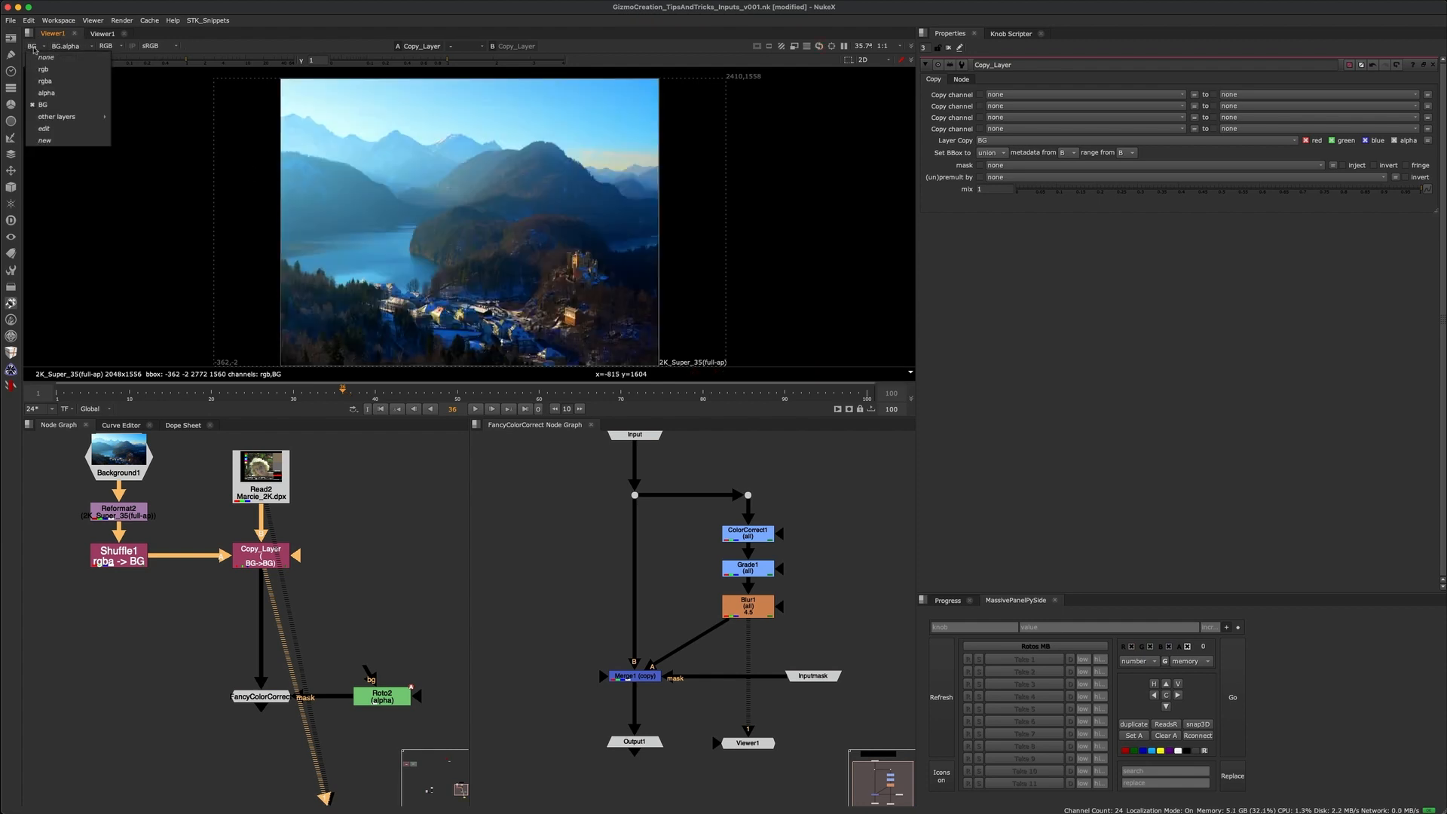
click(43, 84)
- View FancyColorCorrect's output in the viewer and open its properties
middle_drag(308, 623, 327, 580)
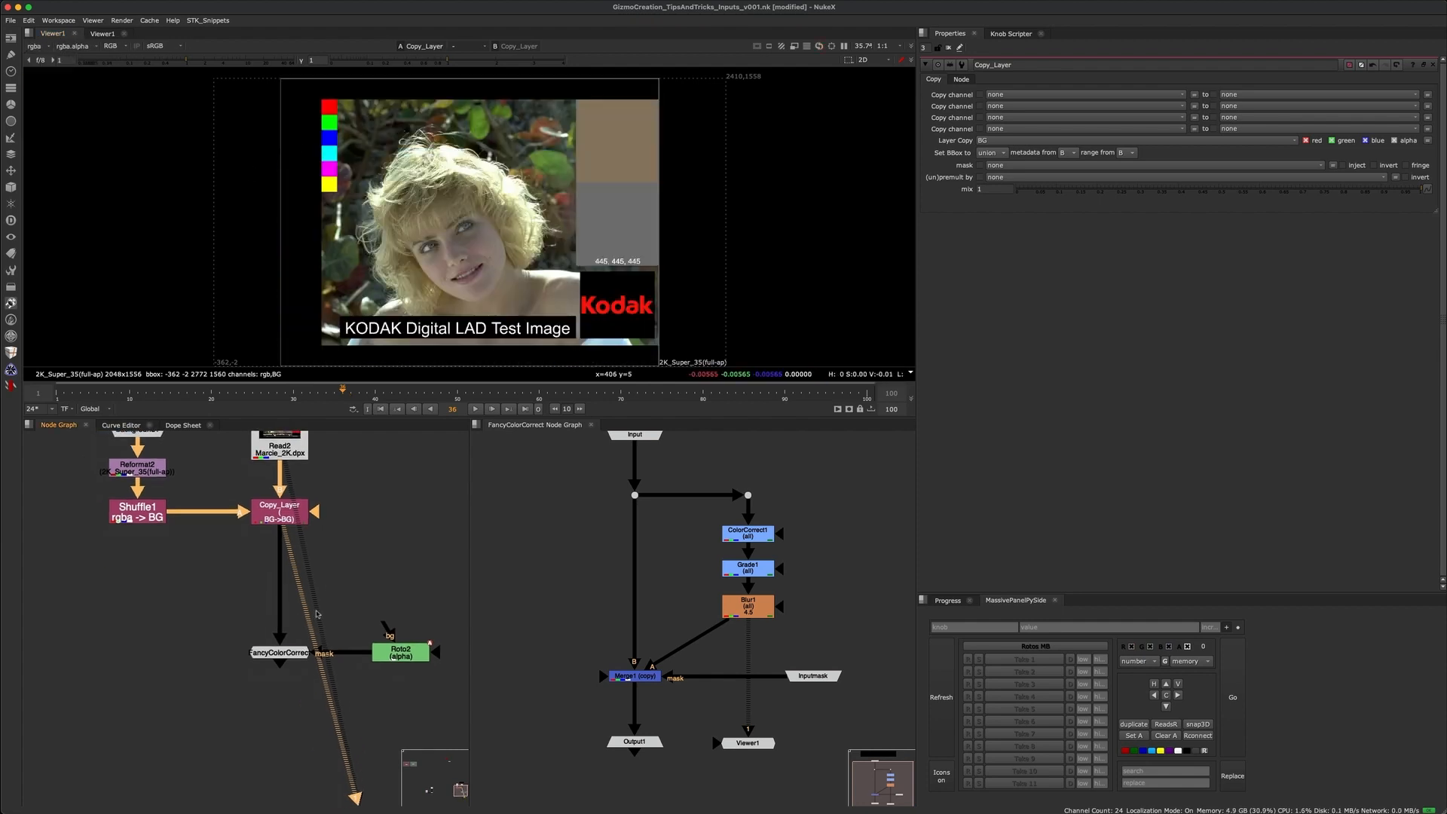
click(287, 654)
key(1)
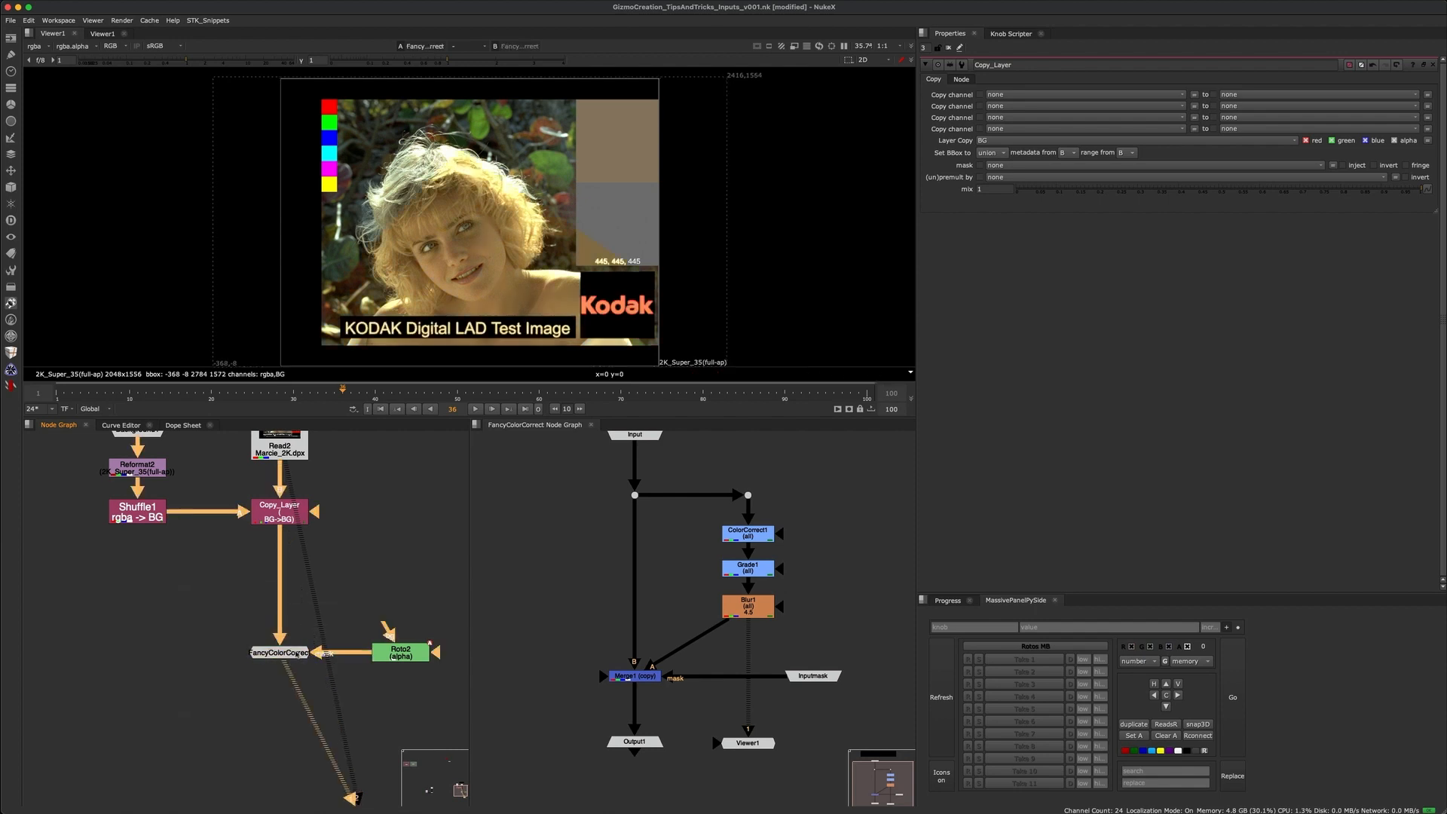
scroll(293, 669, up, 3)
double_click(287, 646)
middle_drag(305, 628, 245, 618)
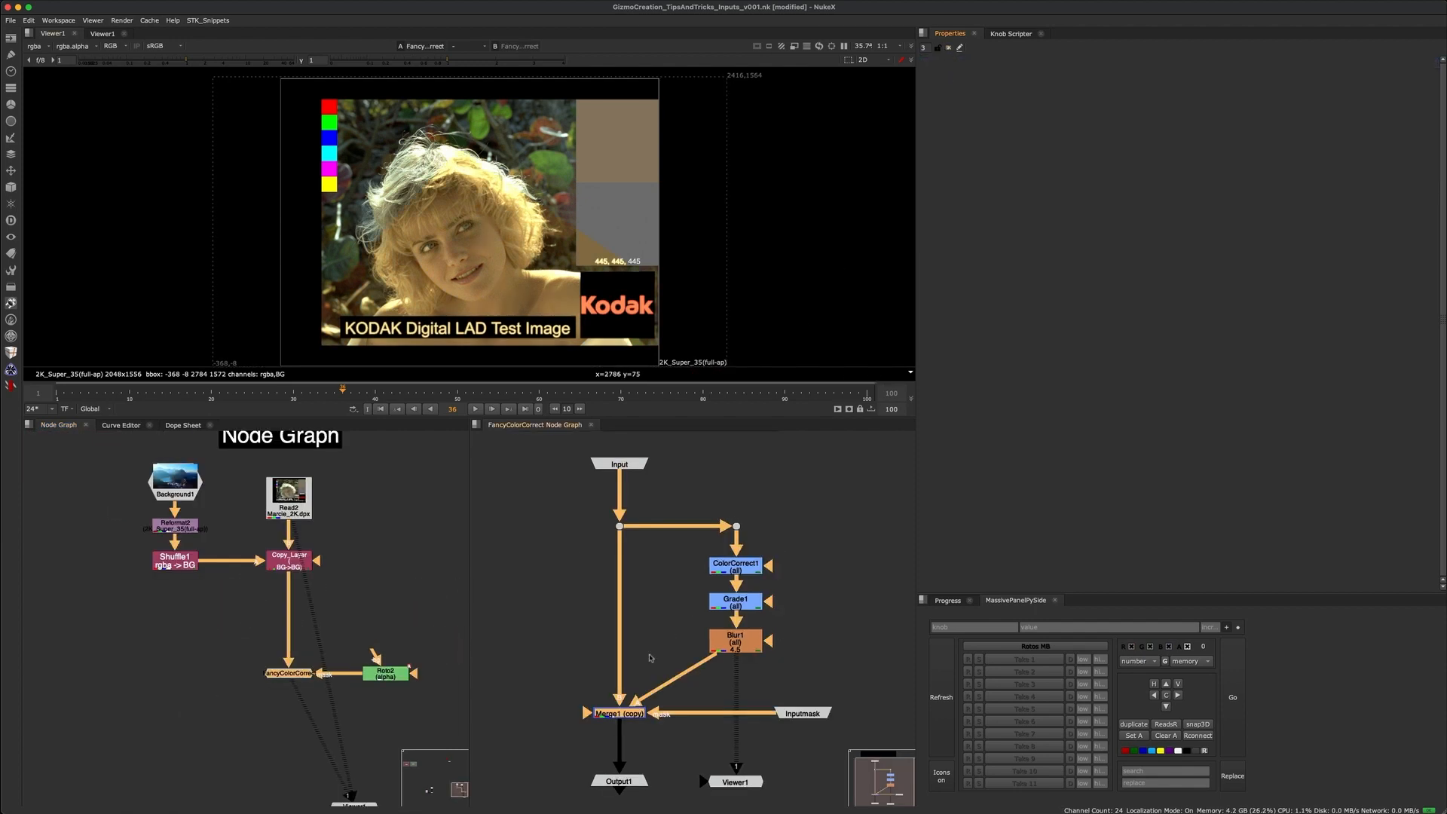
- Open the internal Merge1's properties and set its A channels, B channels and output to none
drag(553, 683, 684, 749)
key(Return)
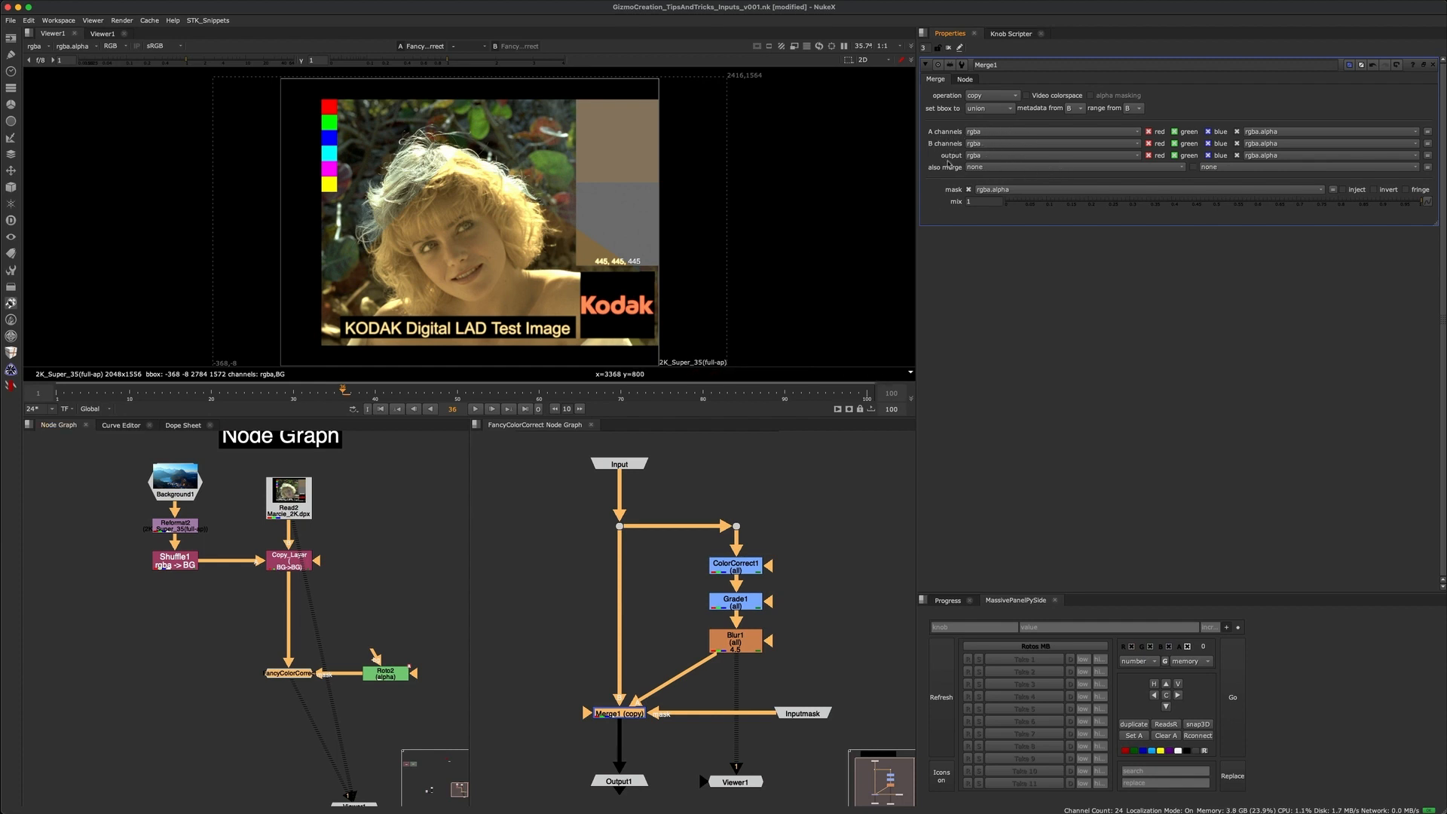
click(991, 133)
click(985, 132)
click(985, 143)
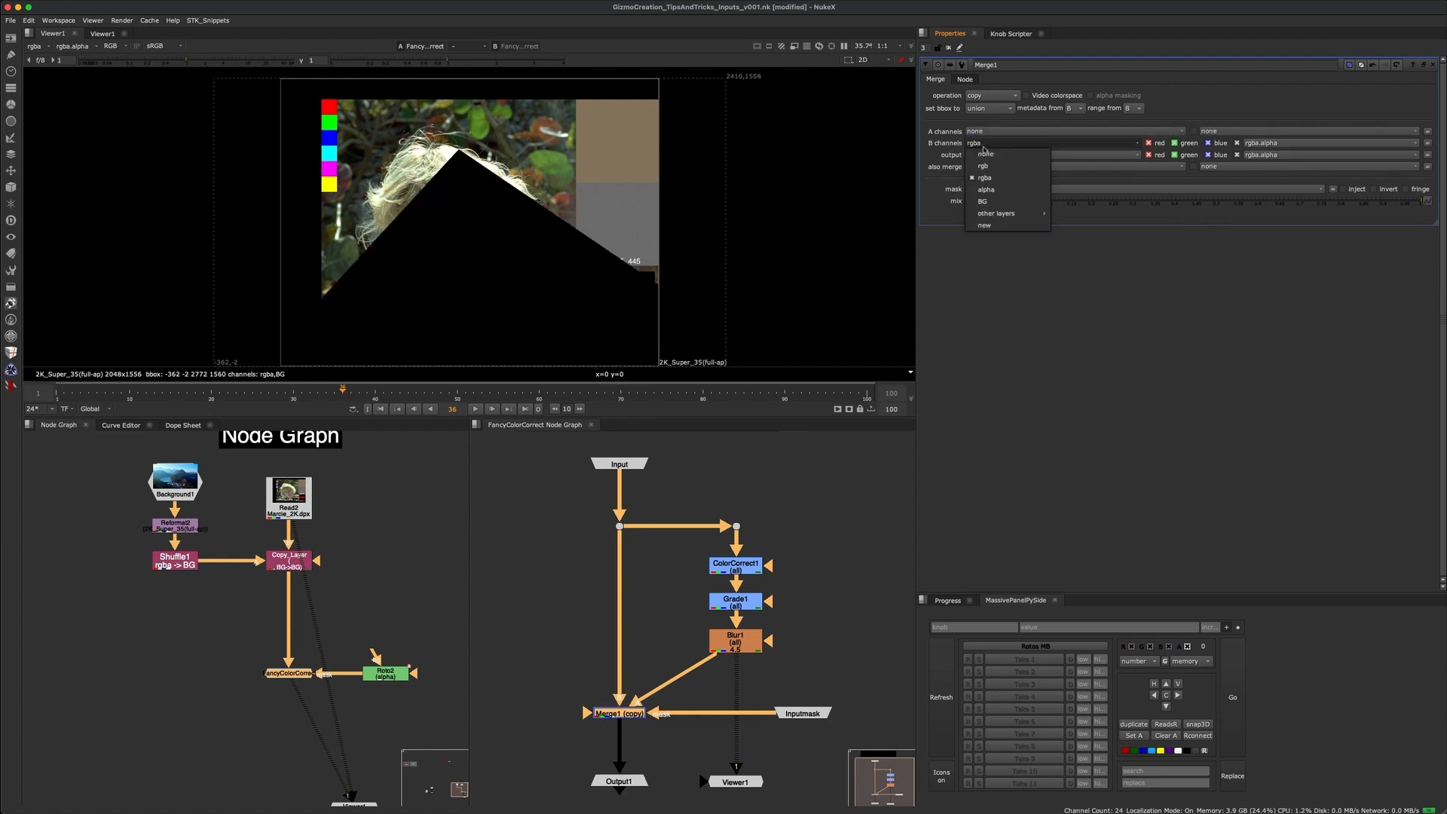
click(986, 155)
click(987, 154)
click(981, 164)
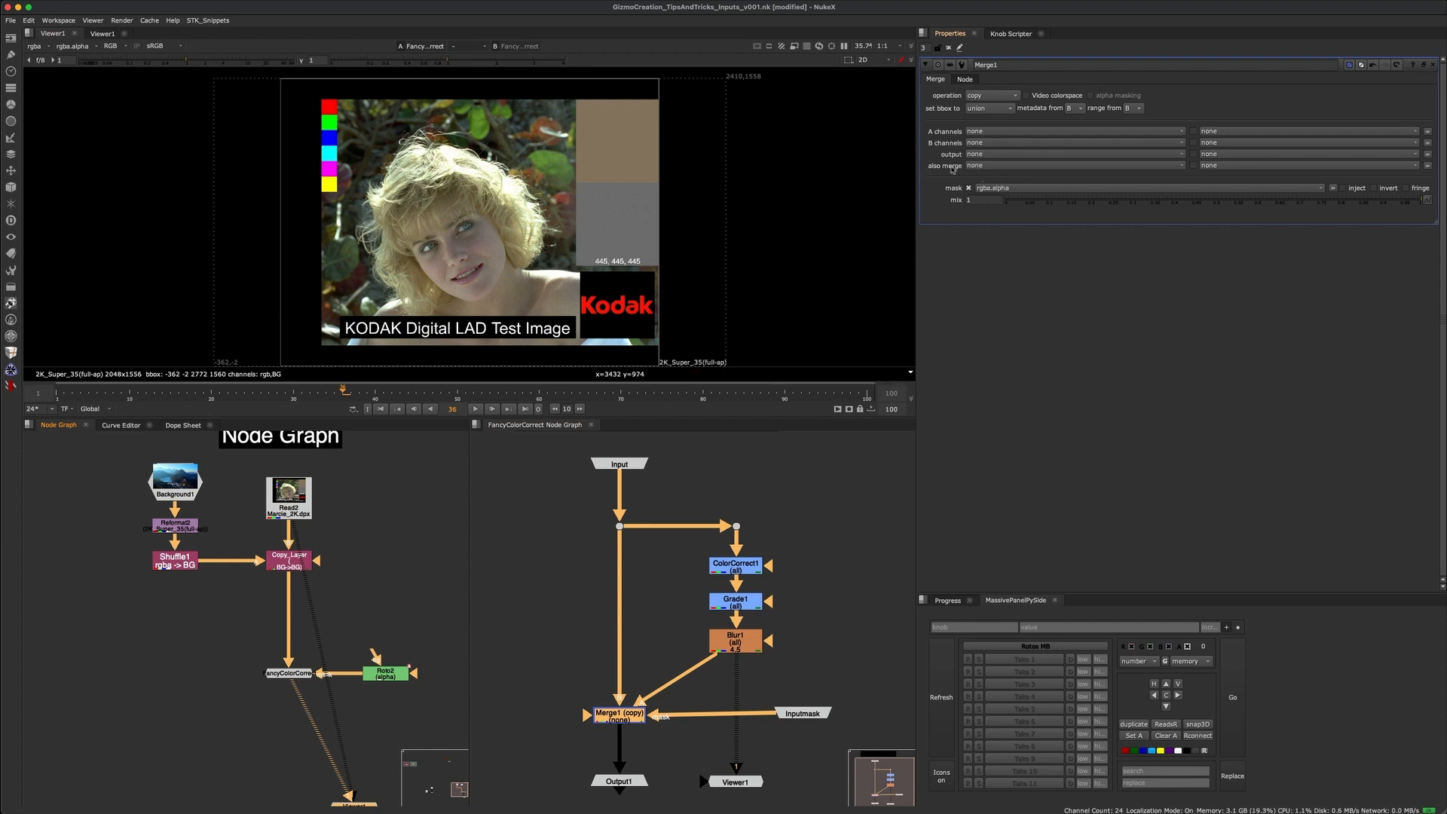
- Set Merge1's also merge to all, try it with BG, and return it to all
click(1000, 167)
click(997, 178)
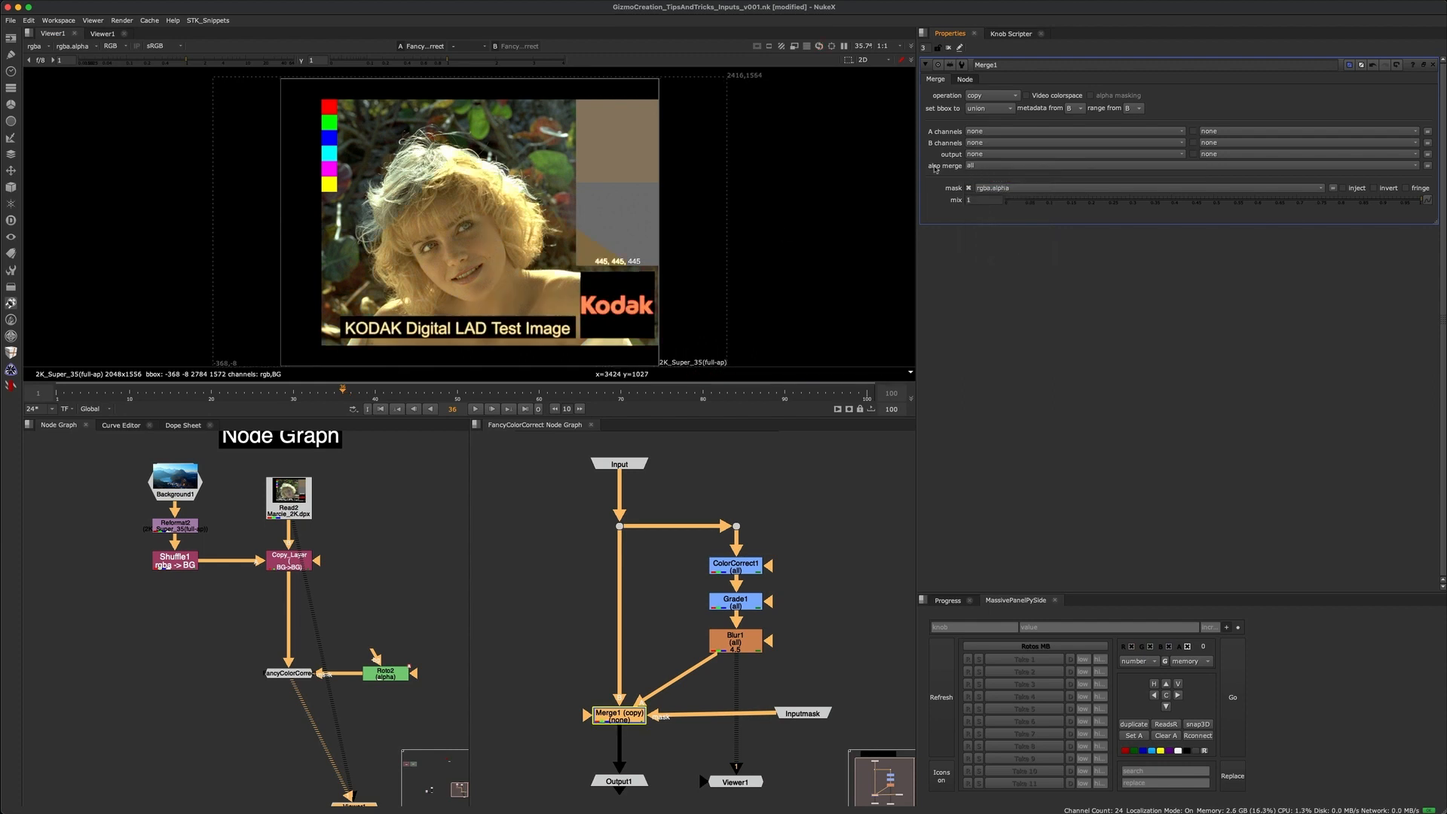
click(970, 167)
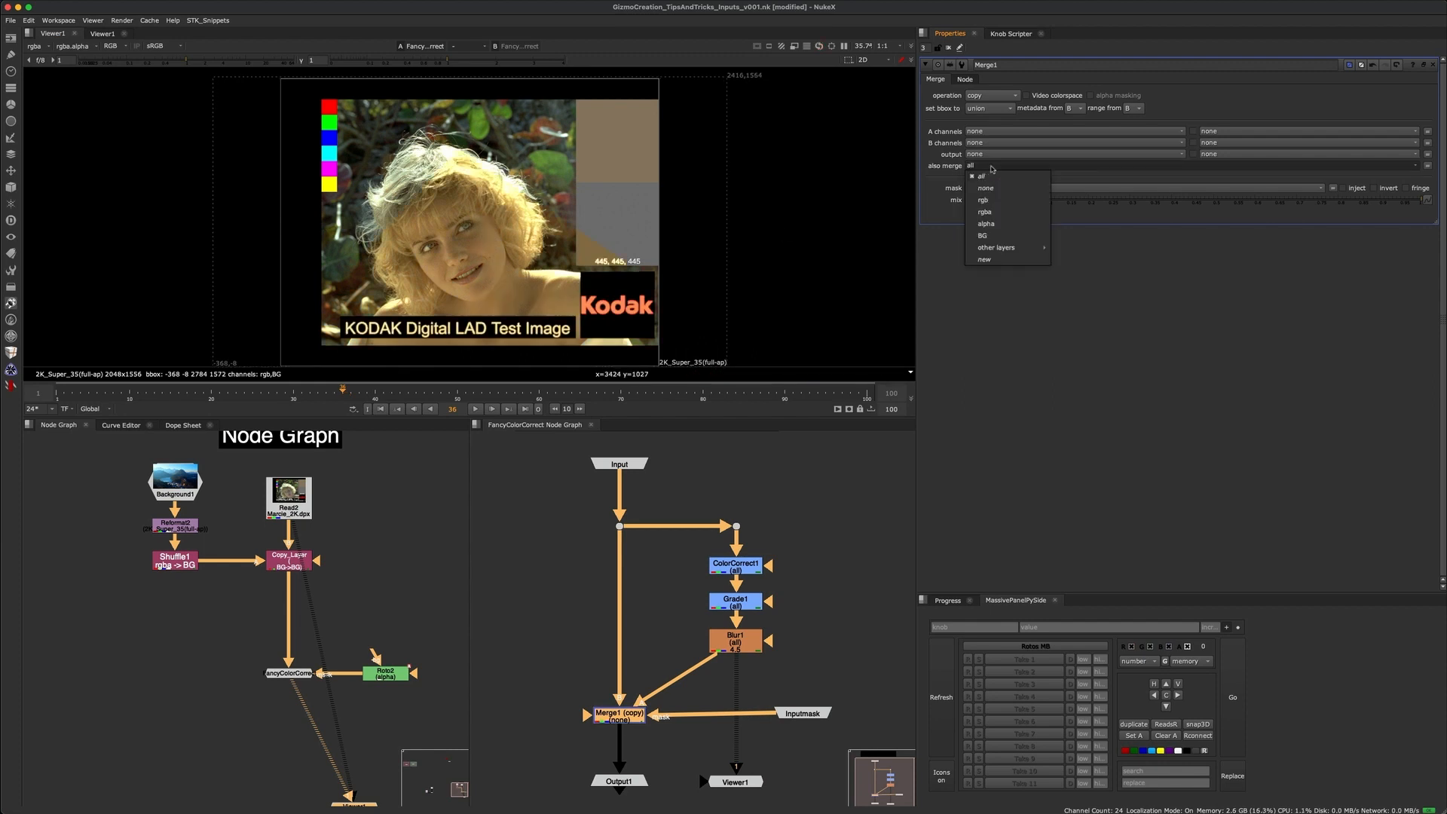
click(1001, 236)
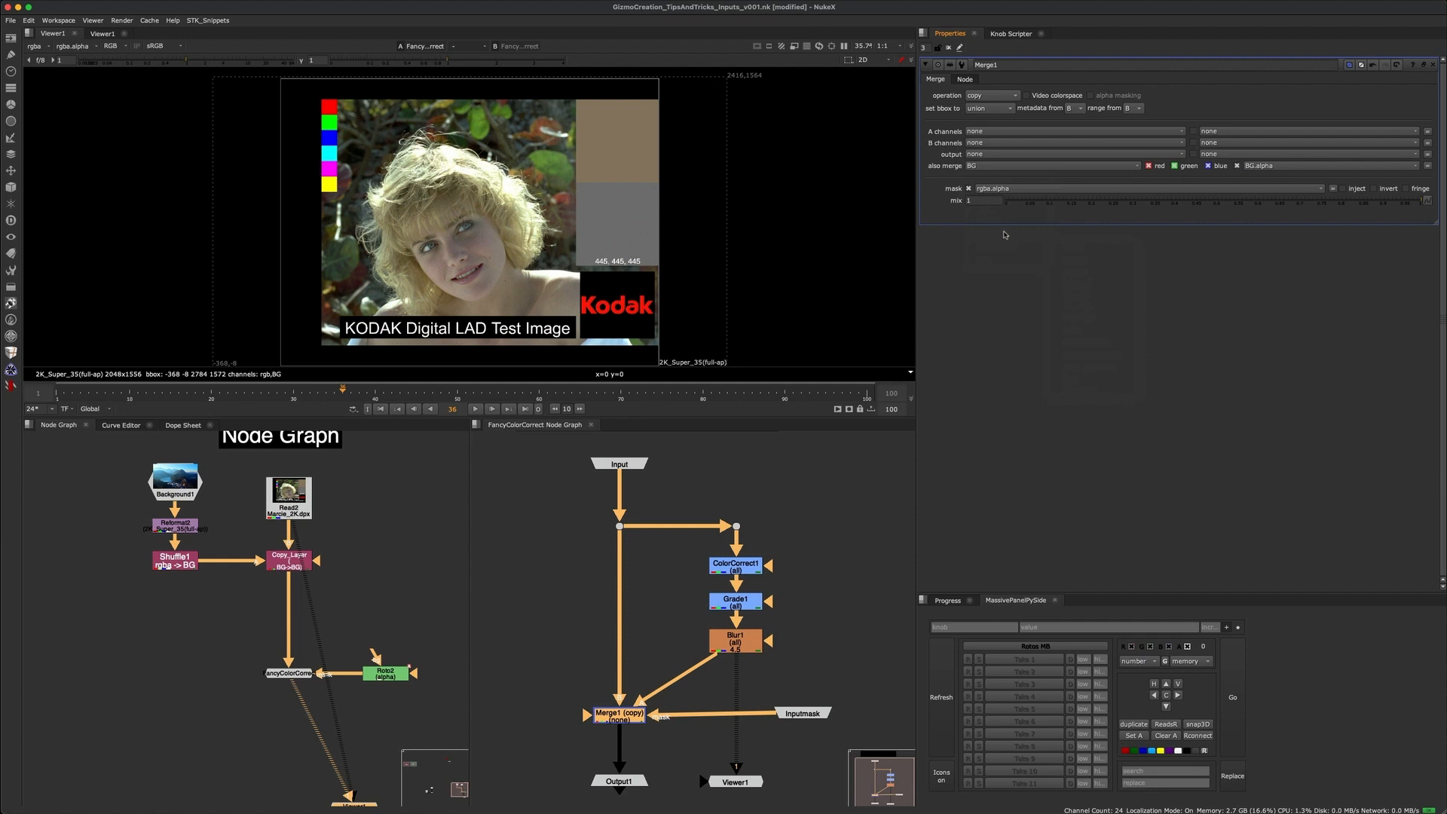
click(989, 167)
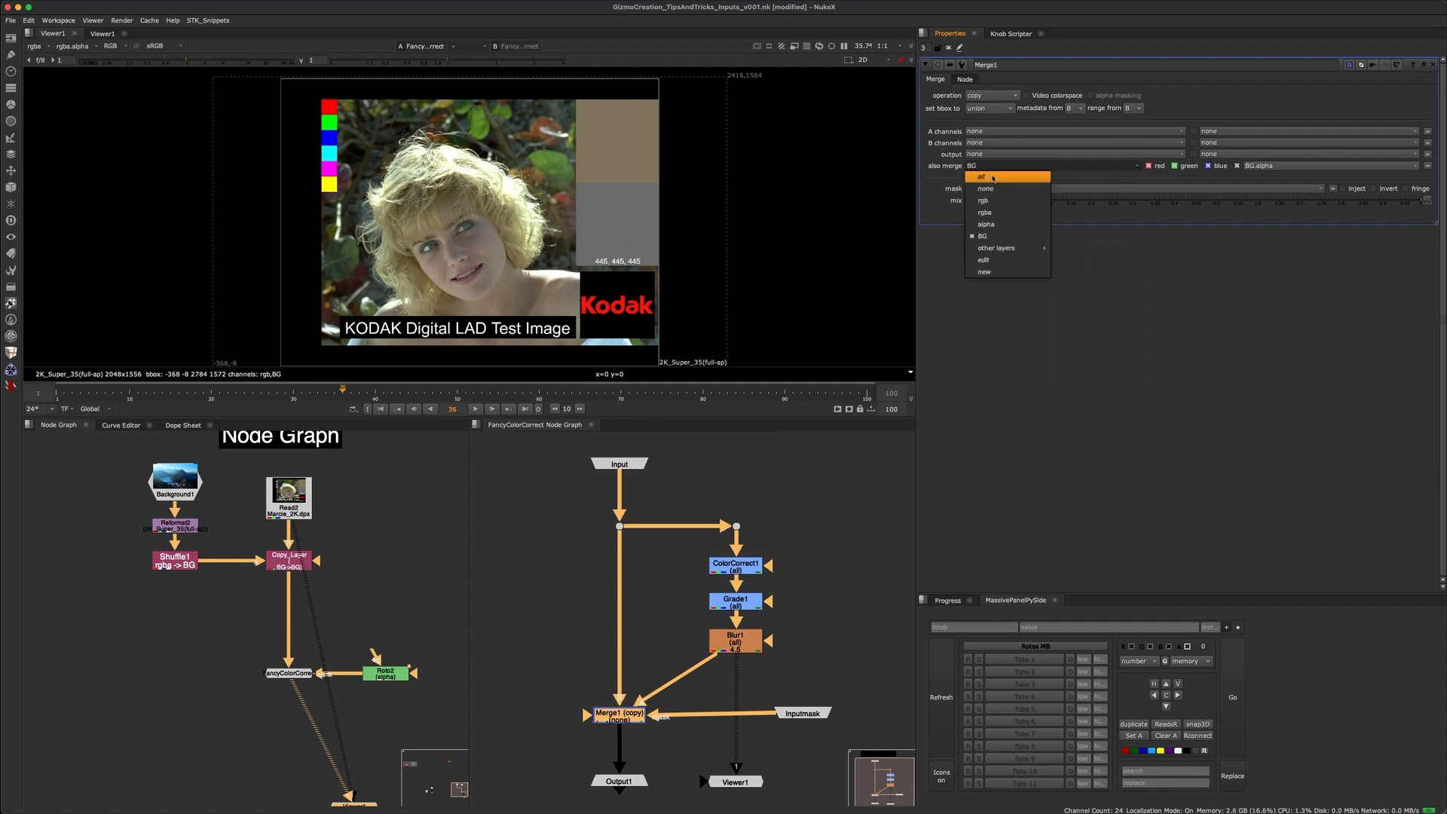
click(1002, 177)
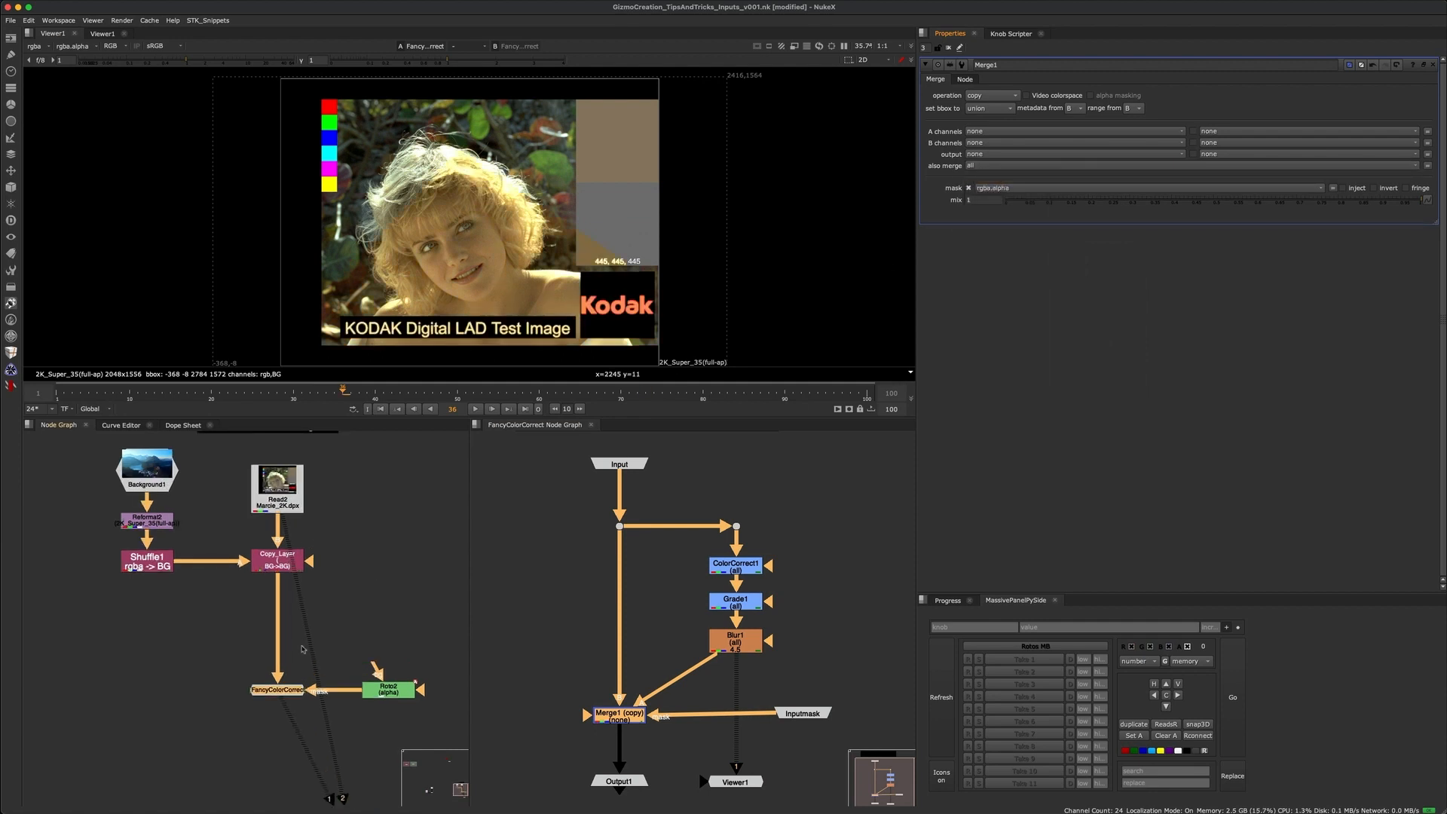
- Open FancyColorCorrect's properties for knob editing and expose Merge1's also merge knob above saturation
middle_drag(278, 671, 236, 680)
double_click(245, 701)
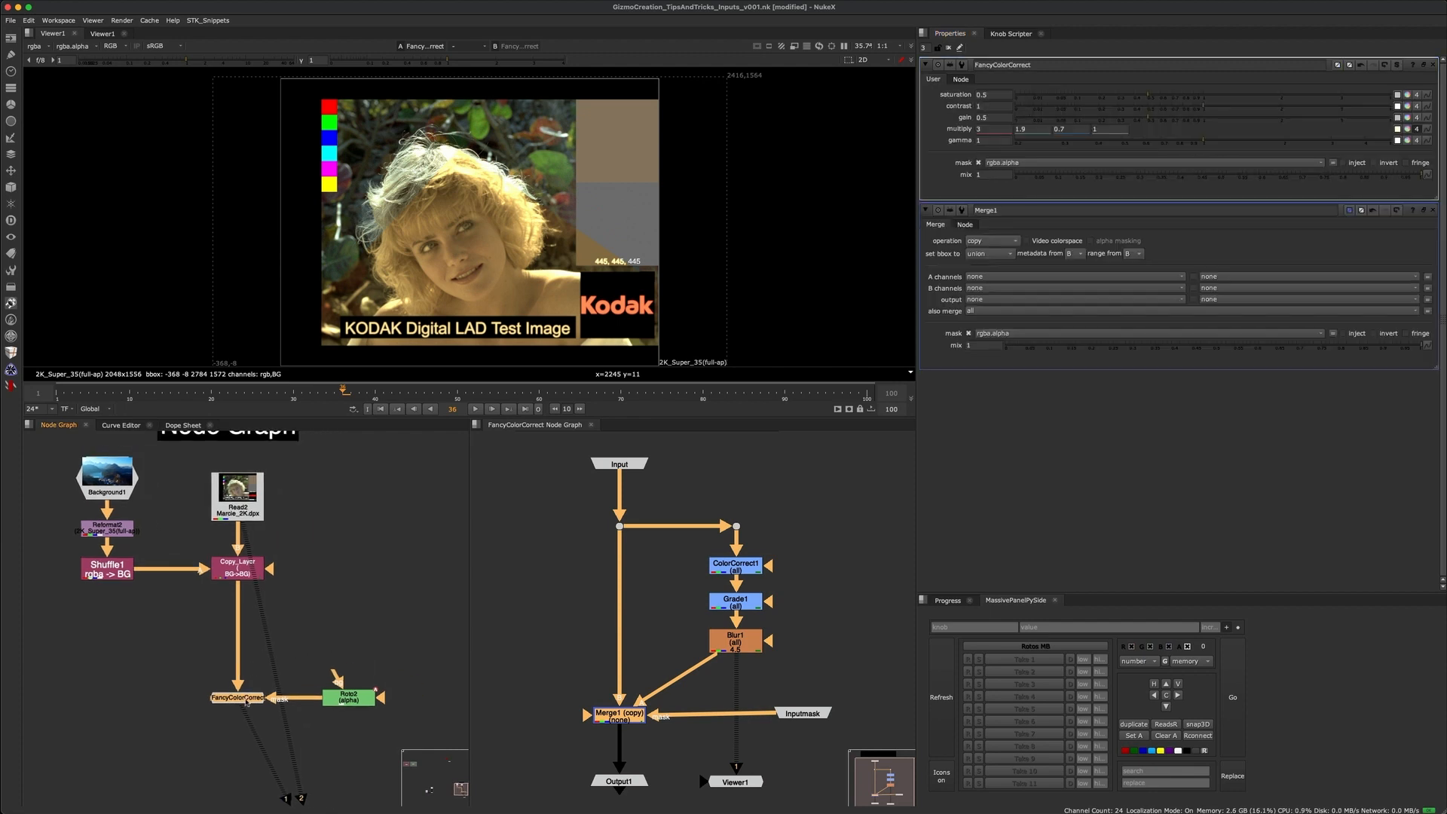
click(959, 48)
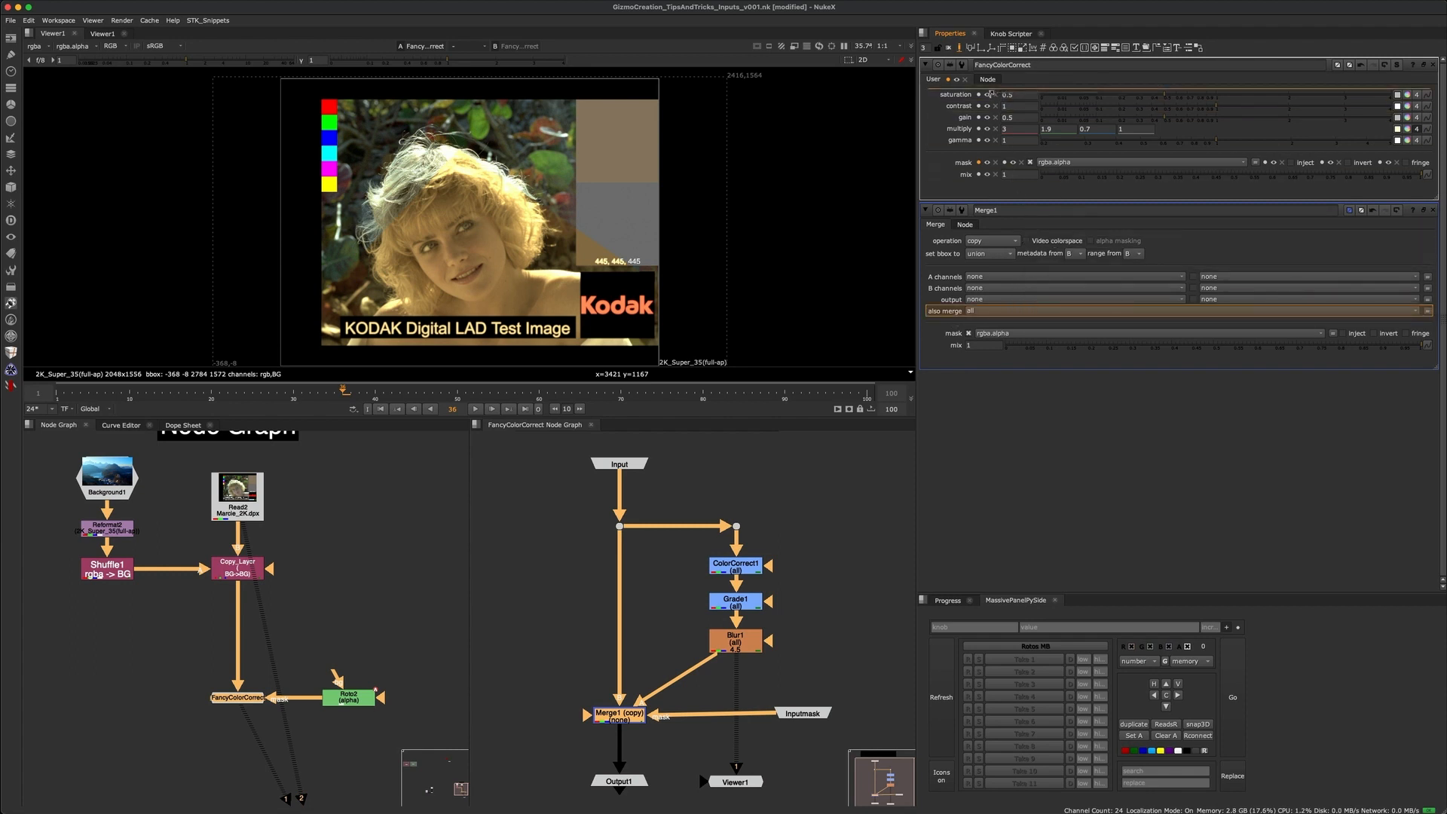
drag(983, 88, 986, 91)
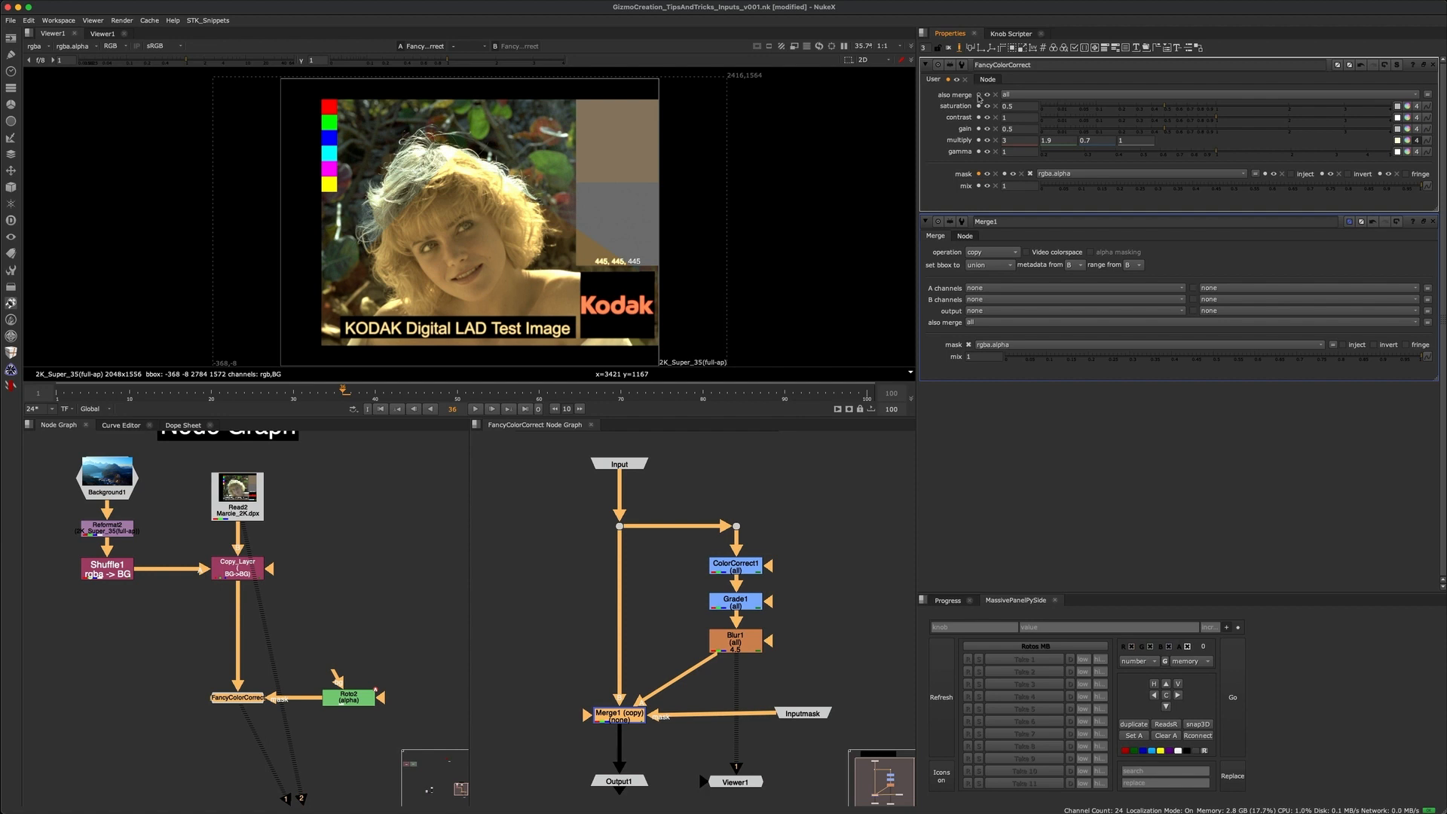
- Change both the name and the label of the exposed also merge knob to channels
click(982, 95)
drag(965, 135, 807, 130)
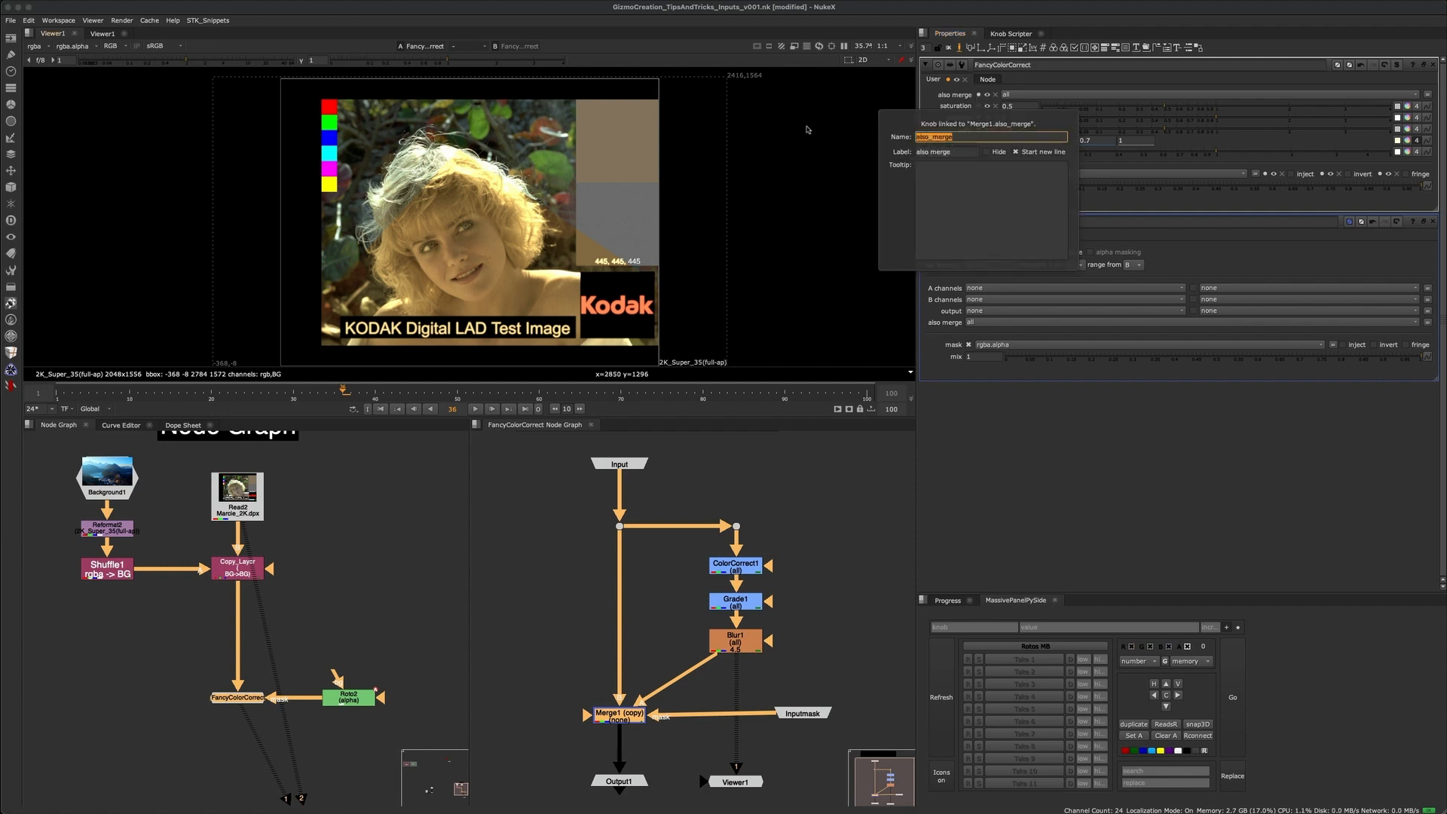
text(channels)
key(Tab)
text(chan)
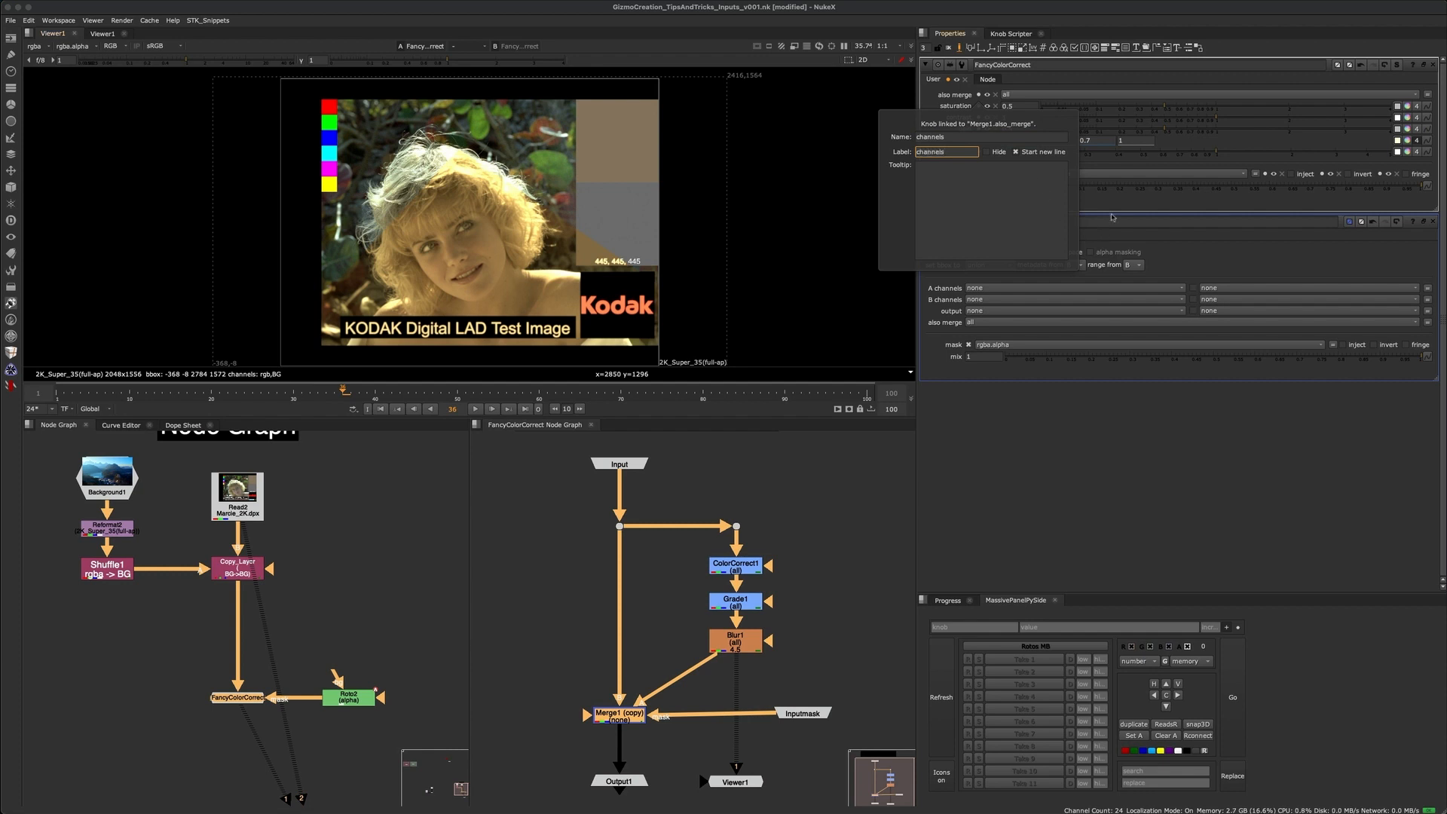
key(Return)
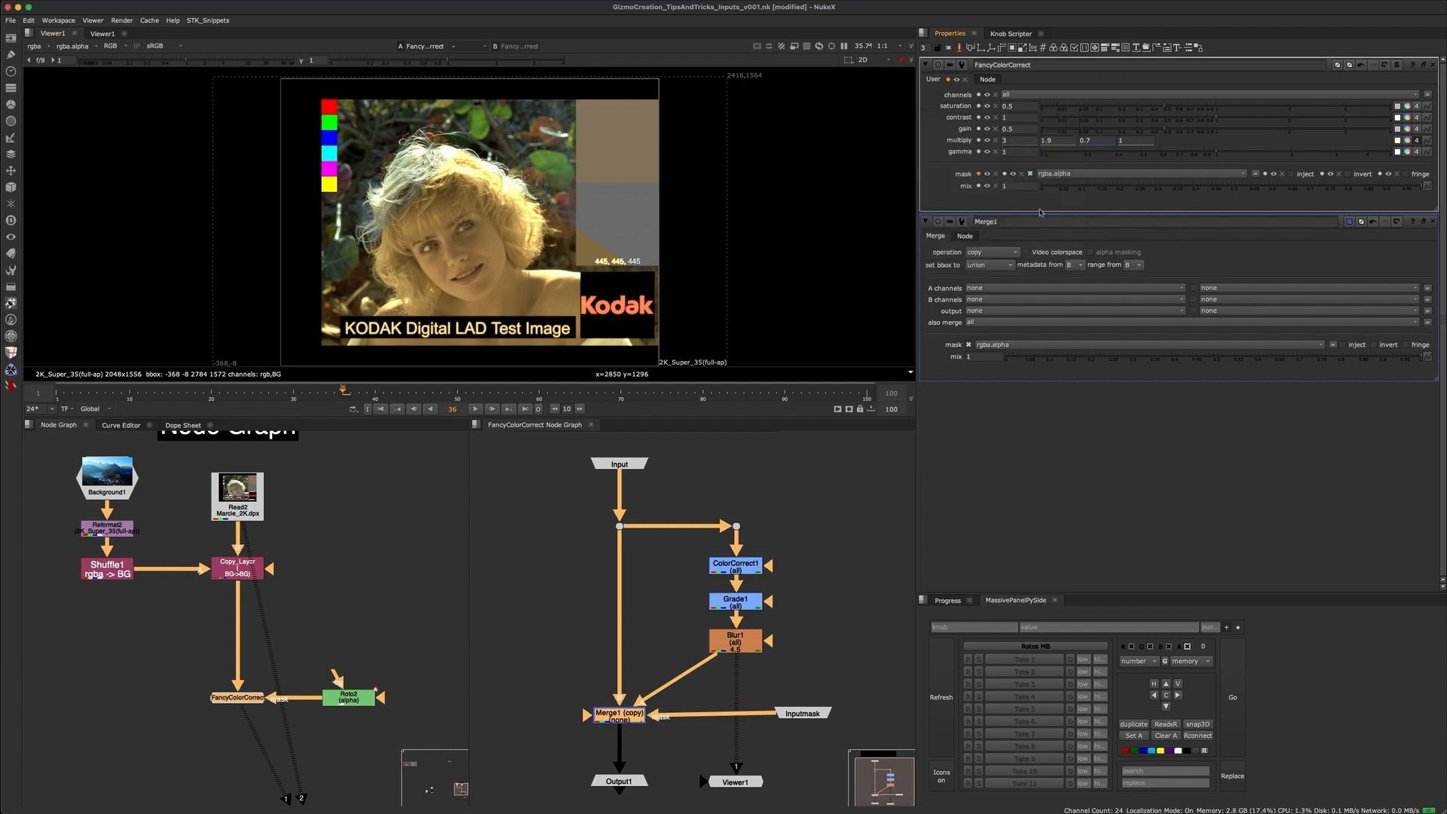
- Add a divider between the channels and saturation knobs and leave FancyColorCorrect's knob editing mode
click(960, 47)
click(960, 49)
drag(1188, 46, 1019, 94)
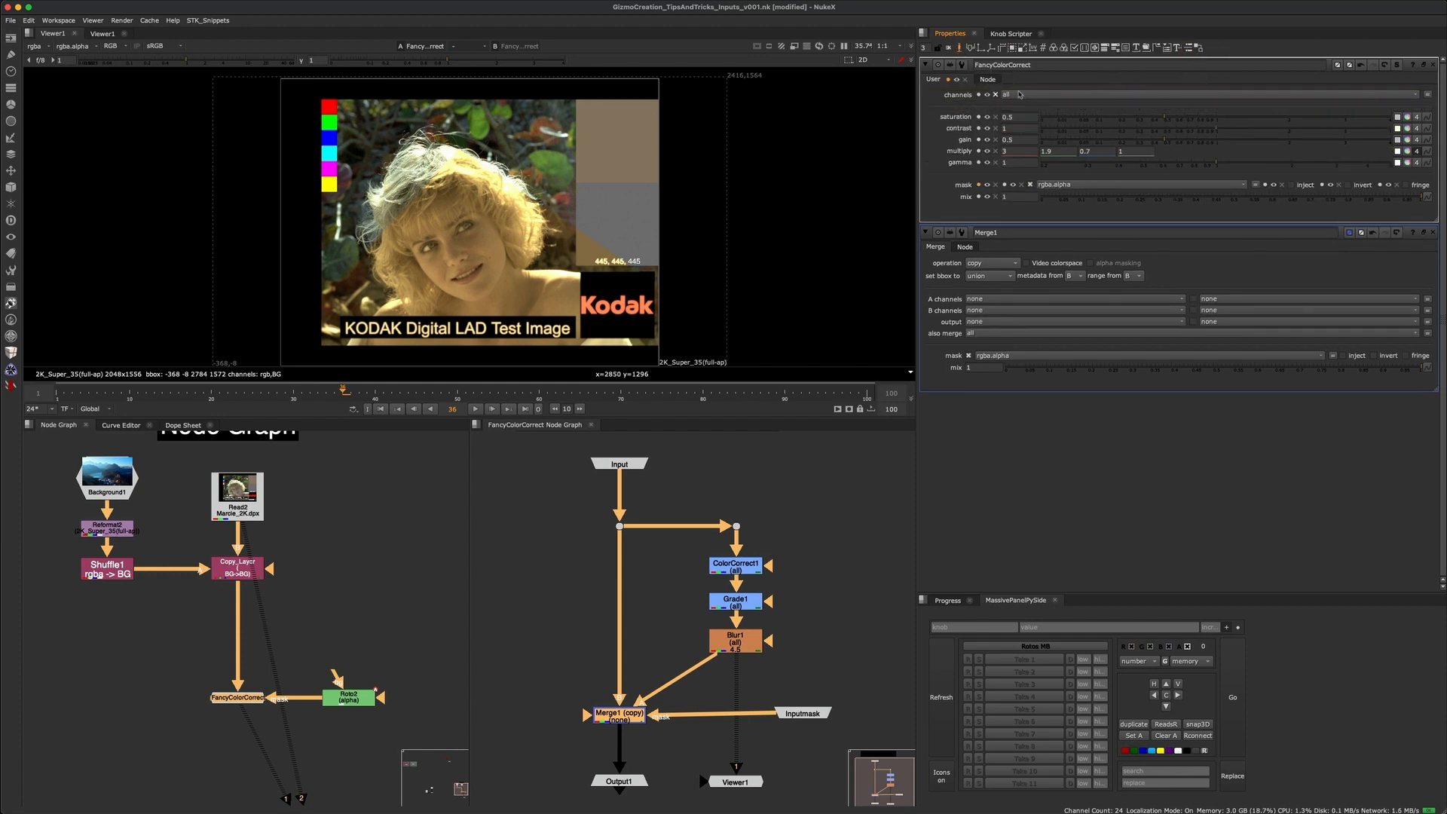
click(959, 48)
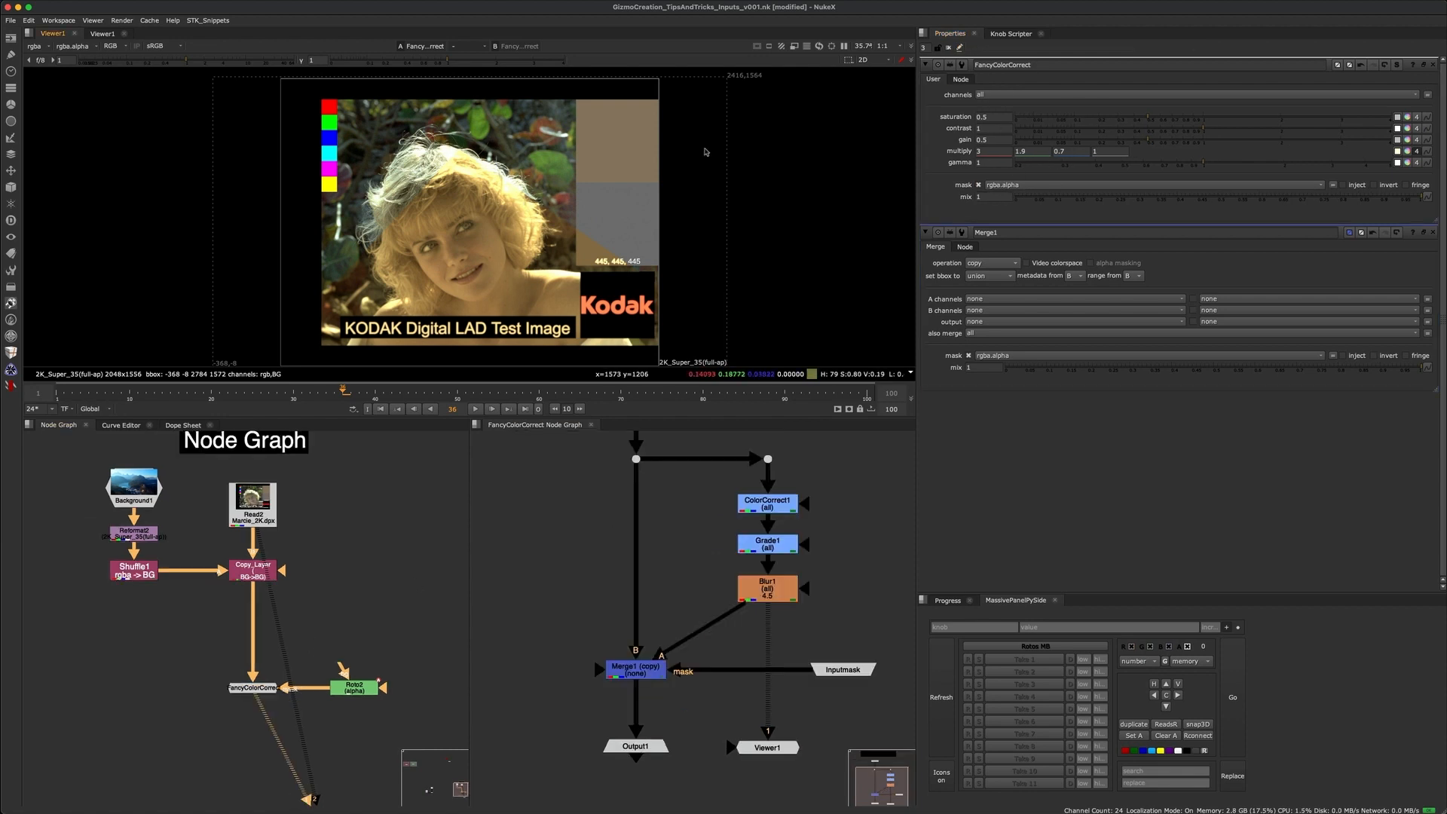
- Display the BG layer in the viewer and test FancyColorCorrect's channels knob with rgba and BG
click(41, 51)
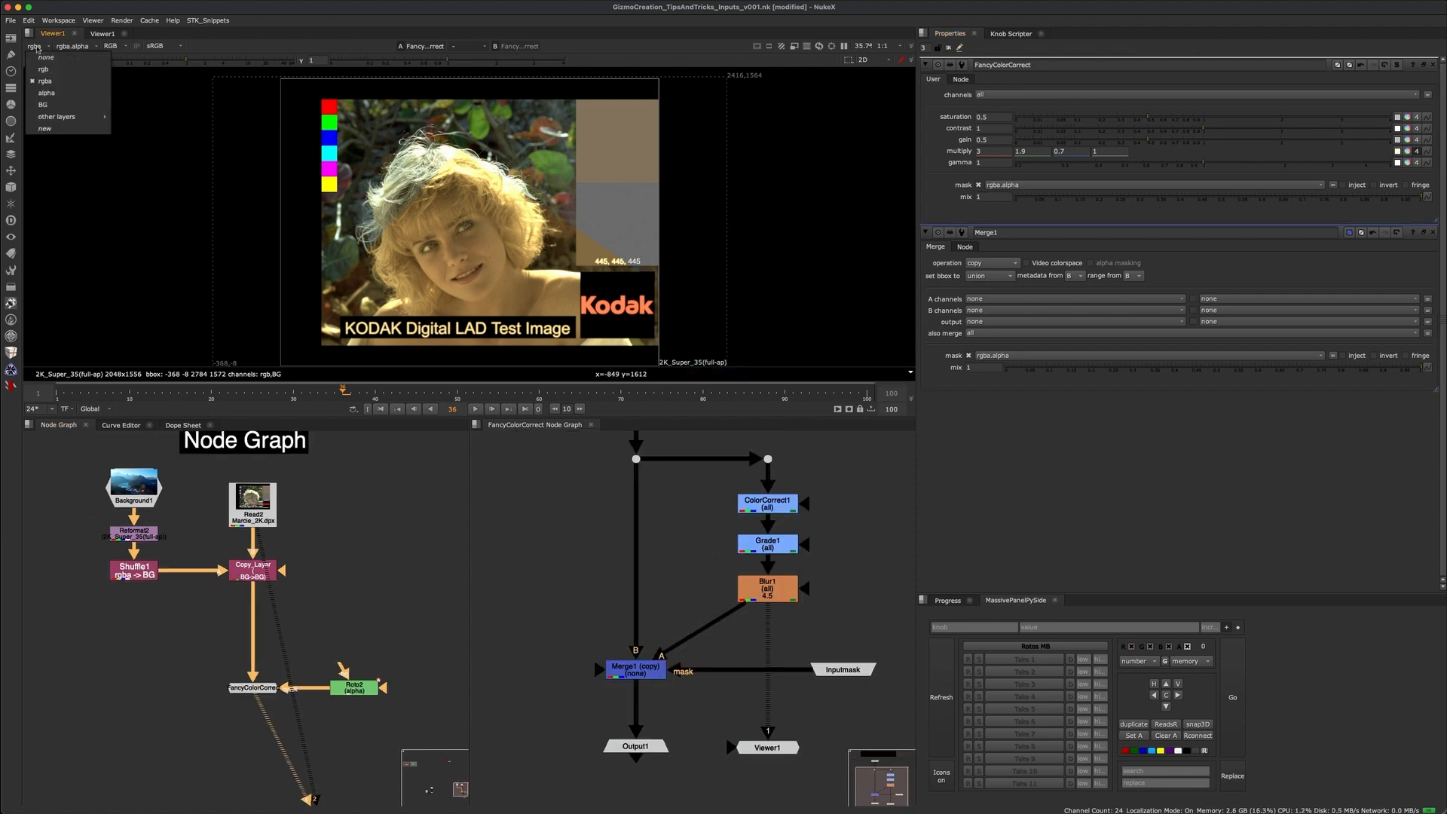
click(53, 108)
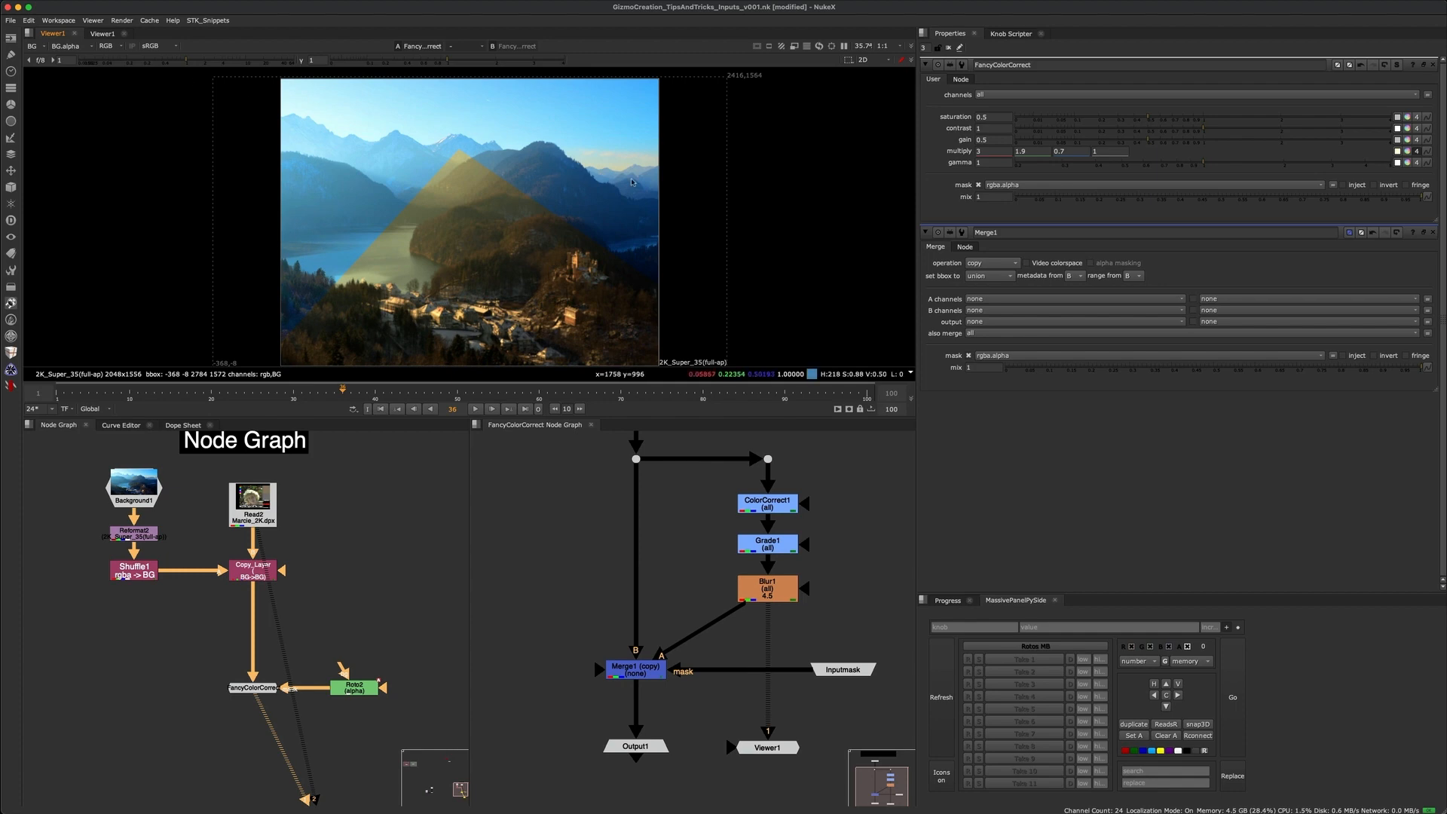
click(1002, 95)
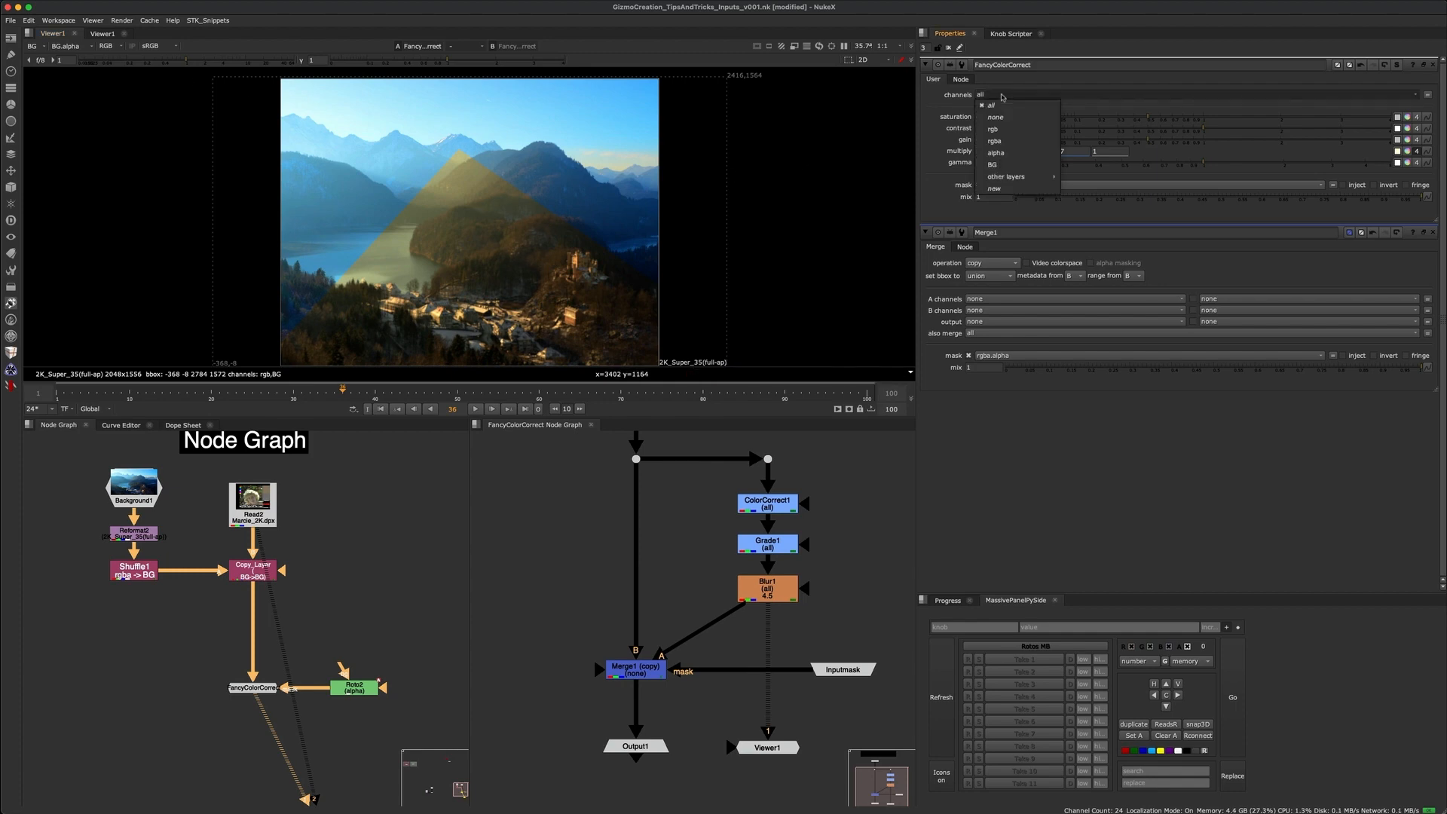
click(995, 141)
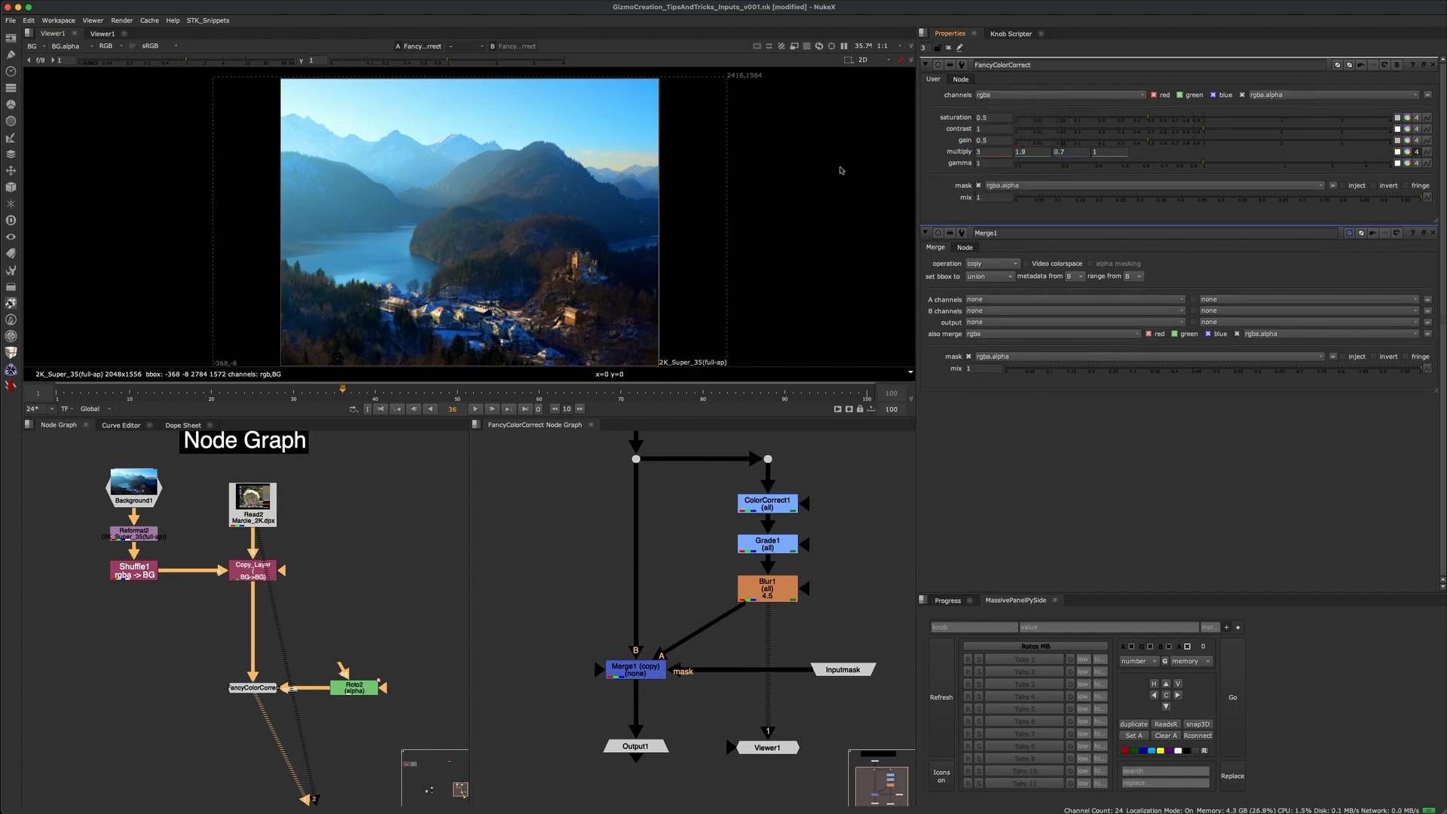
click(1000, 96)
click(1000, 166)
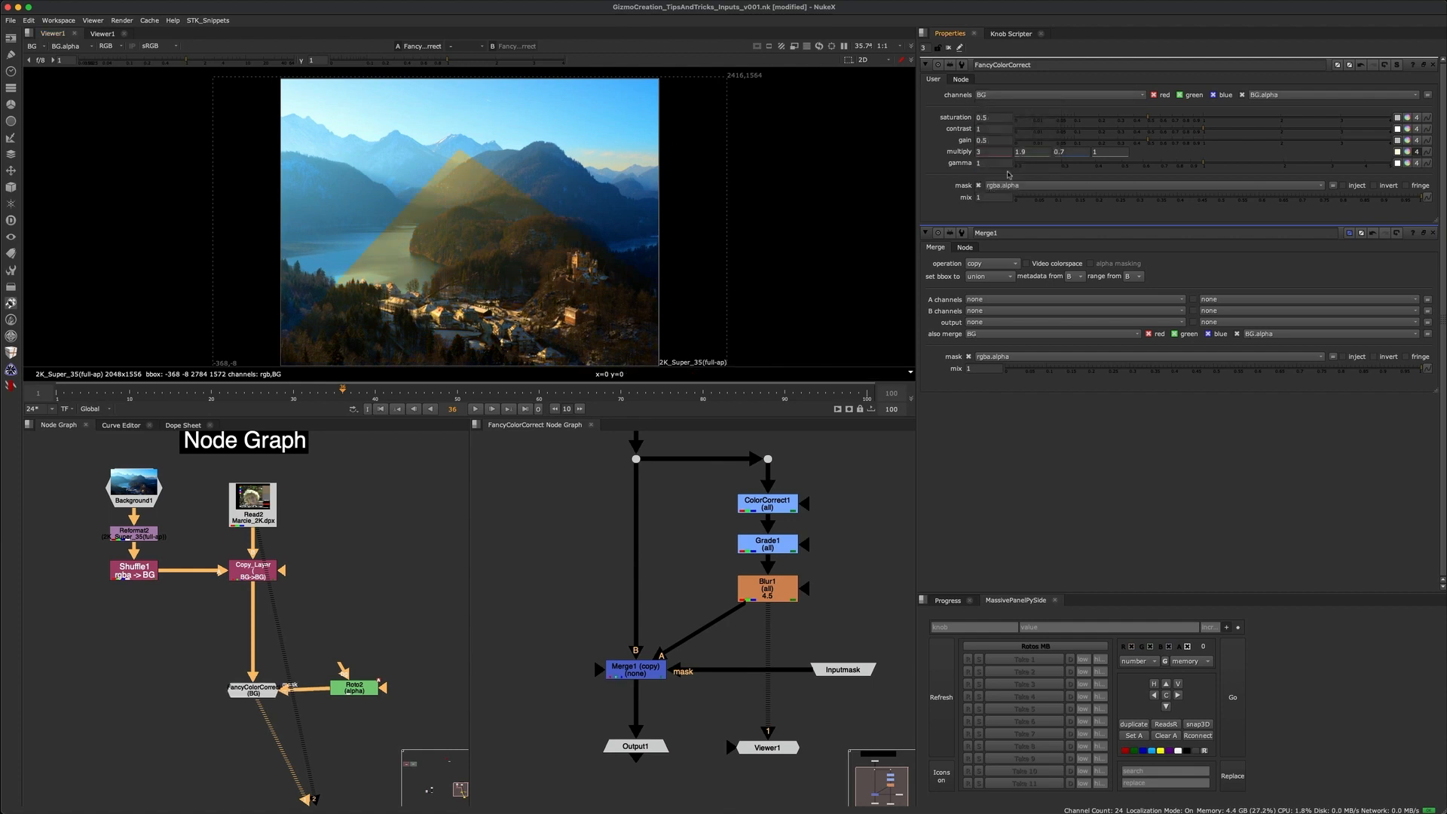
- Switch the viewer to rgba and test FancyColorCorrect's channels knob with rgba and all, ending on rgba
click(33, 47)
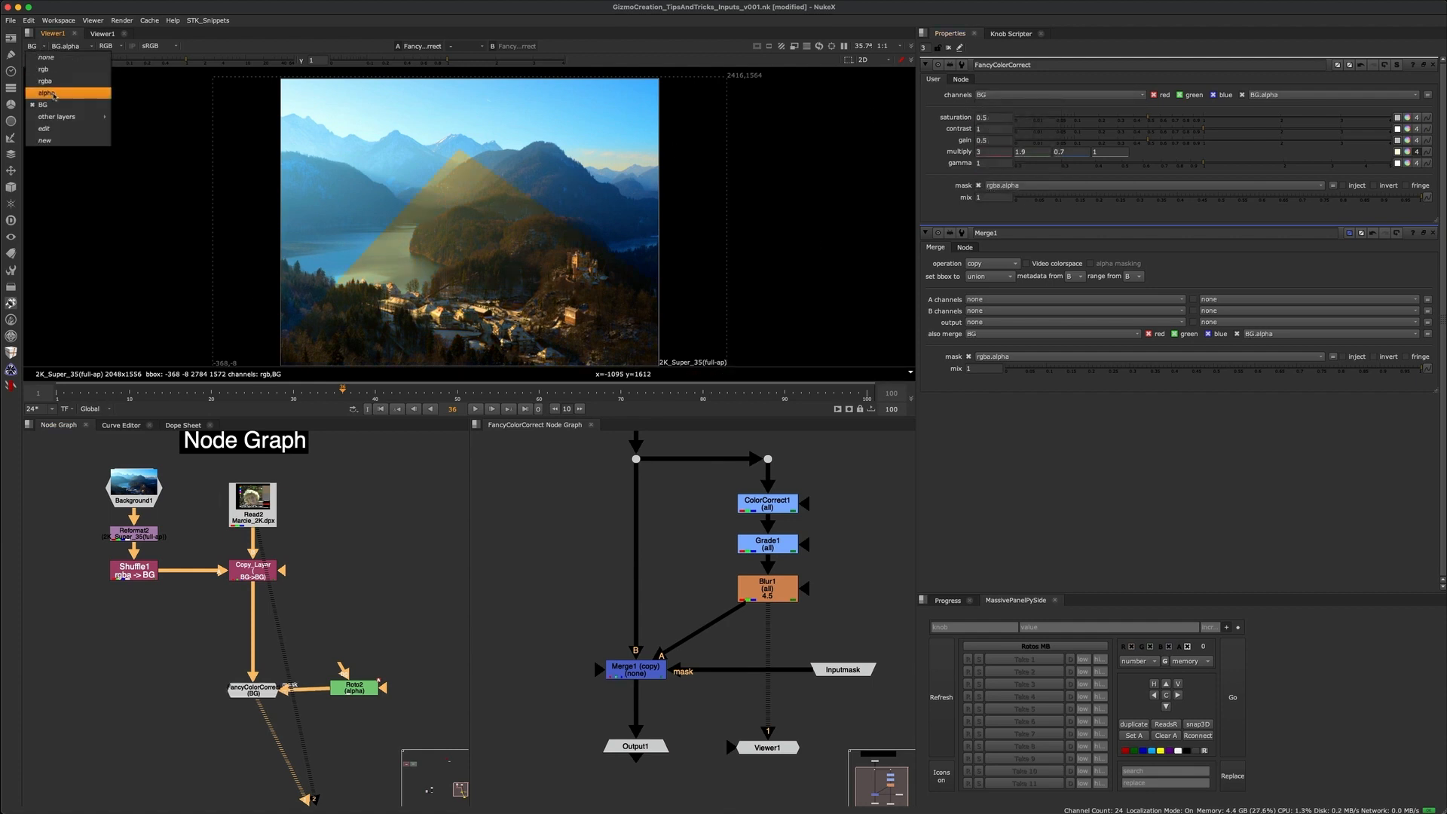
click(45, 80)
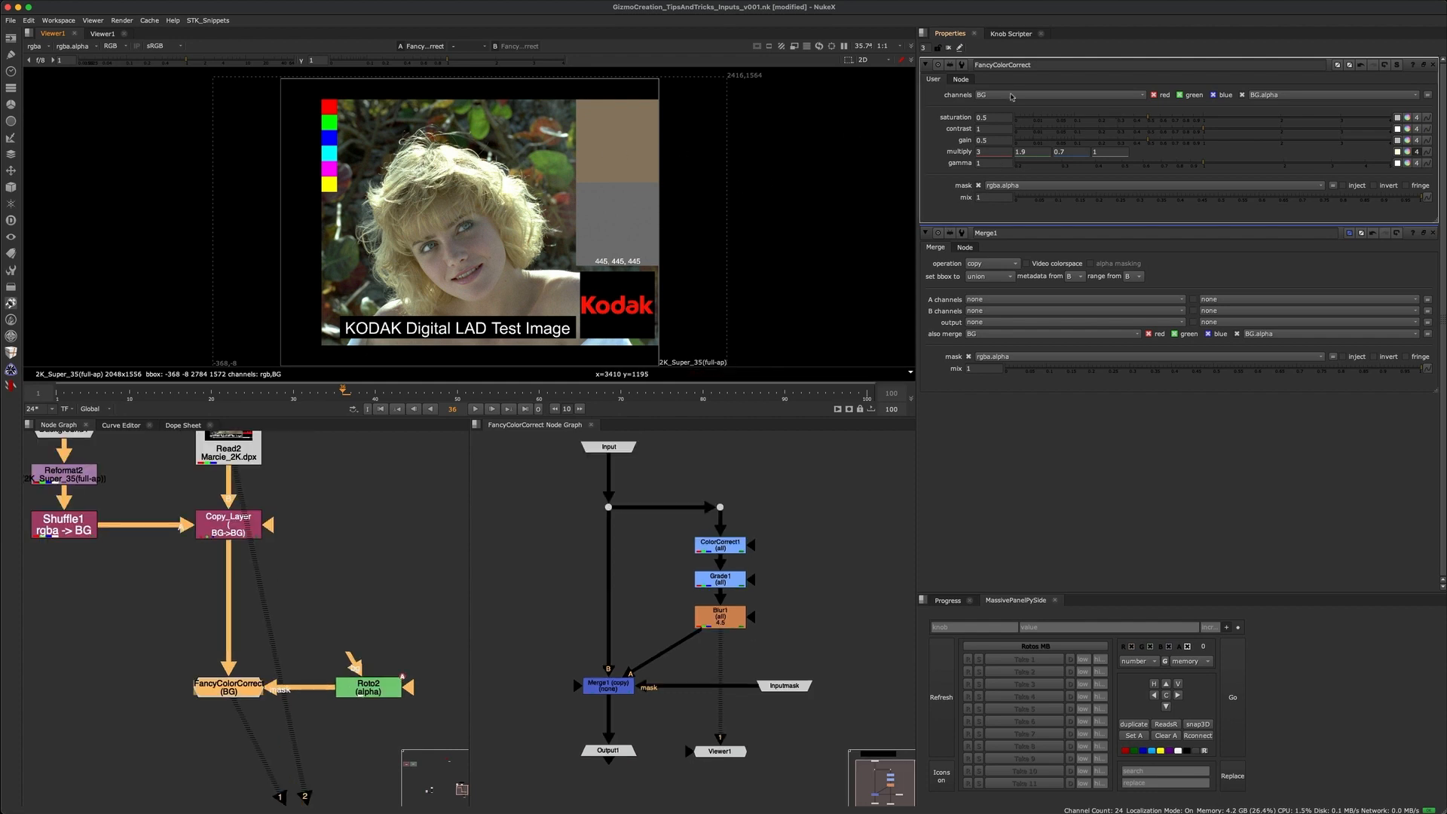
click(1011, 96)
click(1009, 137)
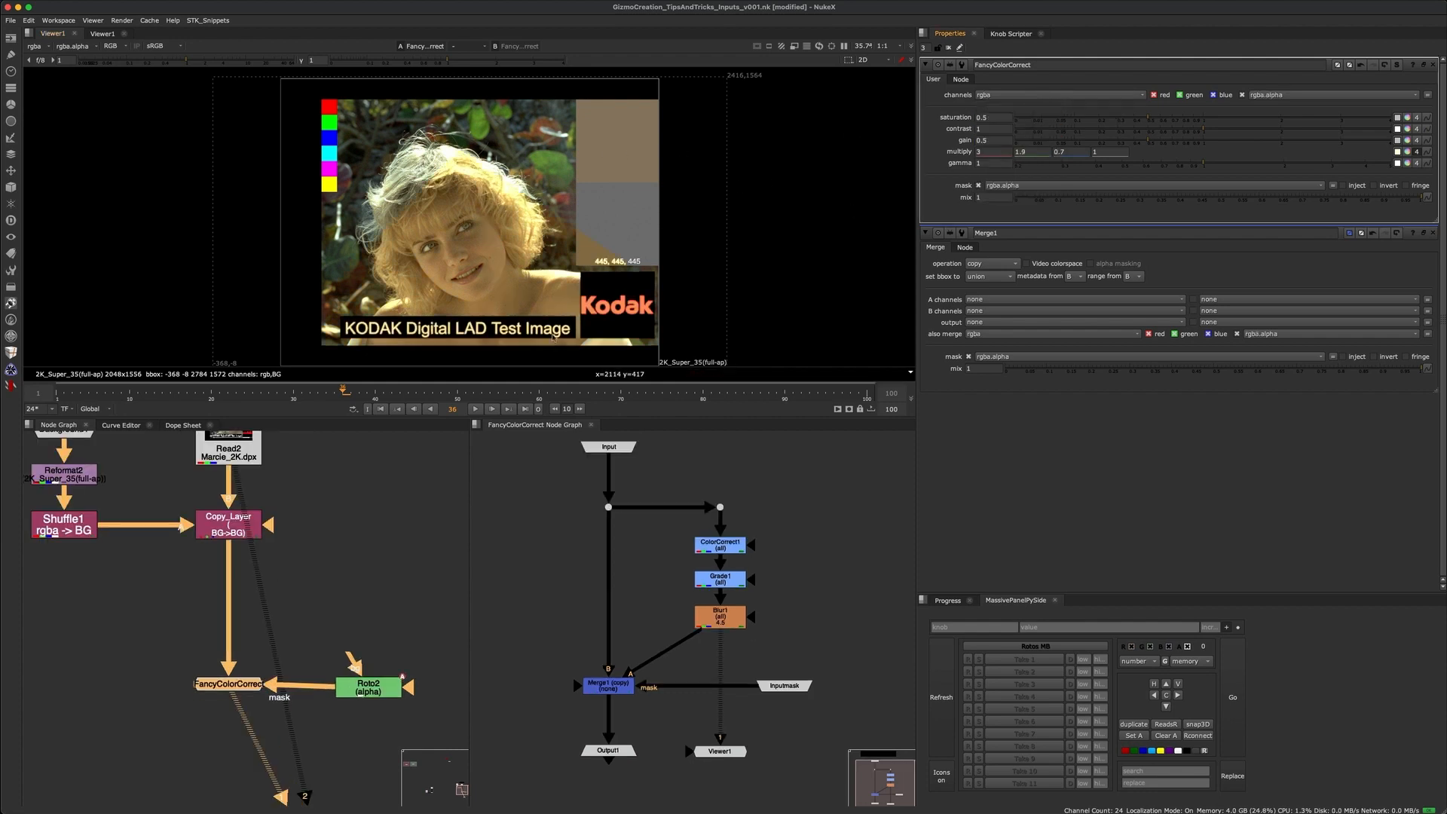
click(997, 97)
click(991, 105)
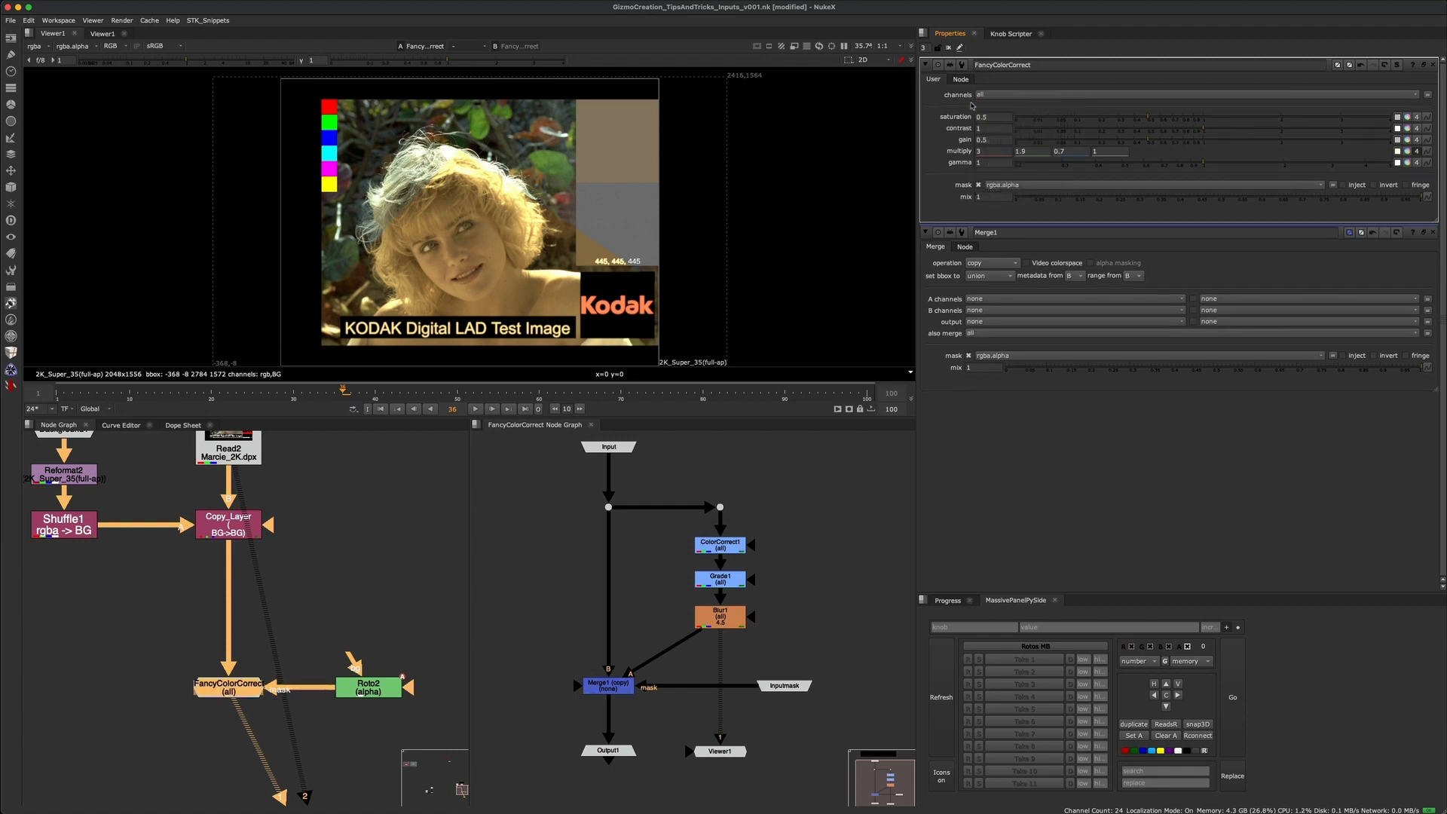
click(995, 95)
click(994, 141)
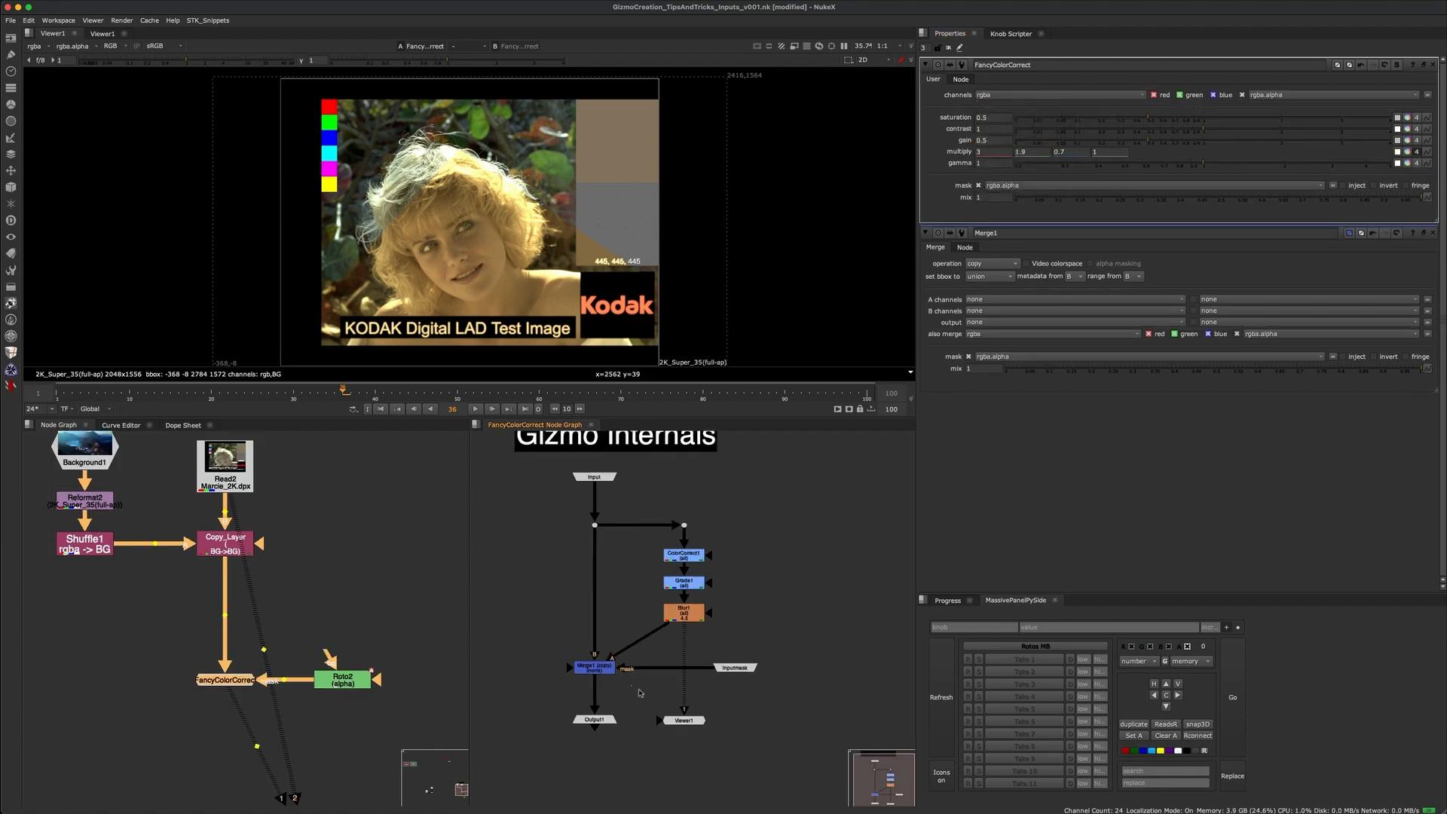
- Delete the Viewer1 node inside the FancyColorCorrect group and select the internal Merge1
click(720, 752)
scroll(725, 732, down, 2)
key(Delete)
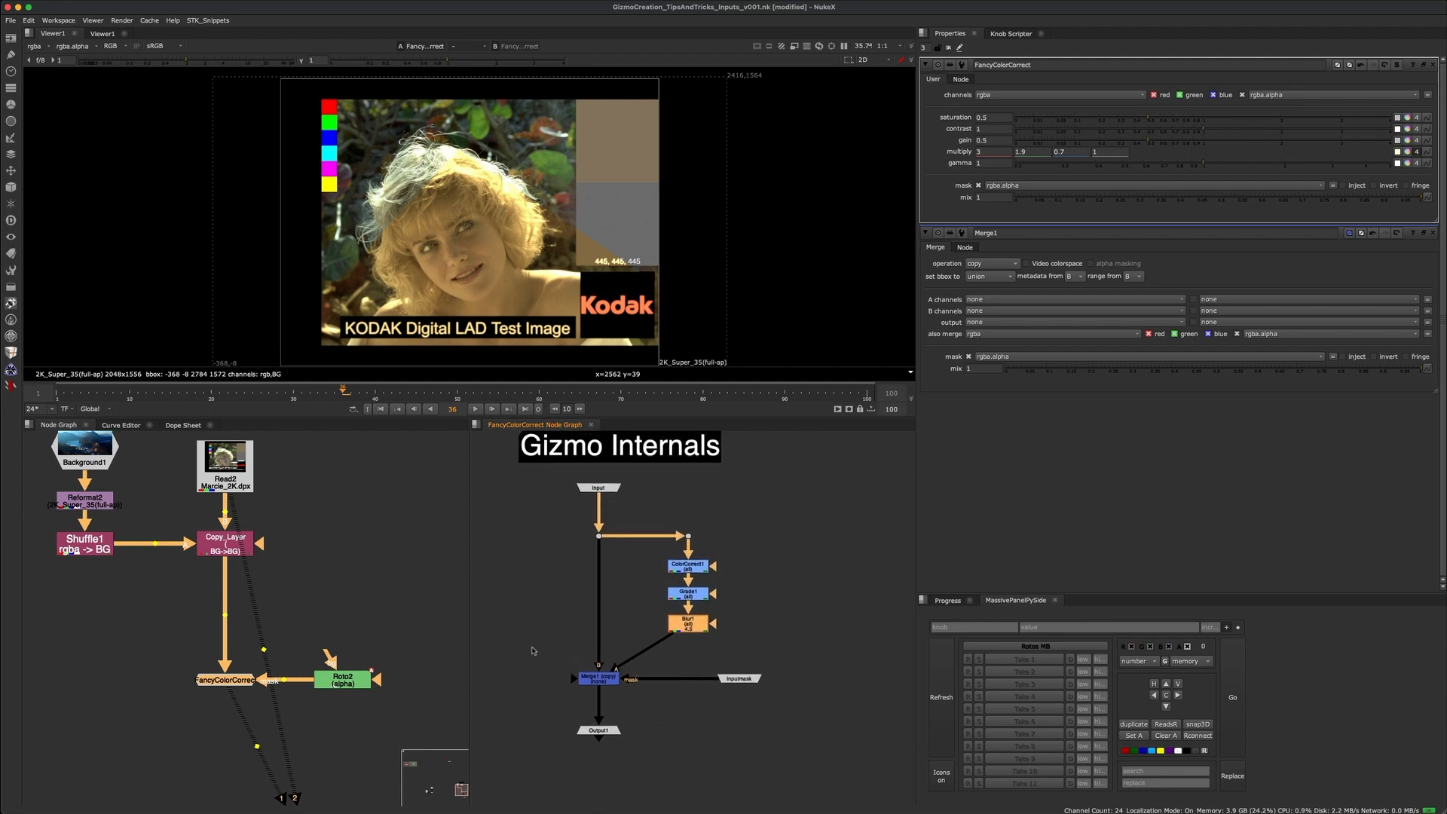
drag(532, 650, 640, 703)
drag(549, 709, 656, 647)
- Enable knob editing in the properties and highlight FancyColorCorrect's mask and mix knobs, followed by its channels knob
click(962, 47)
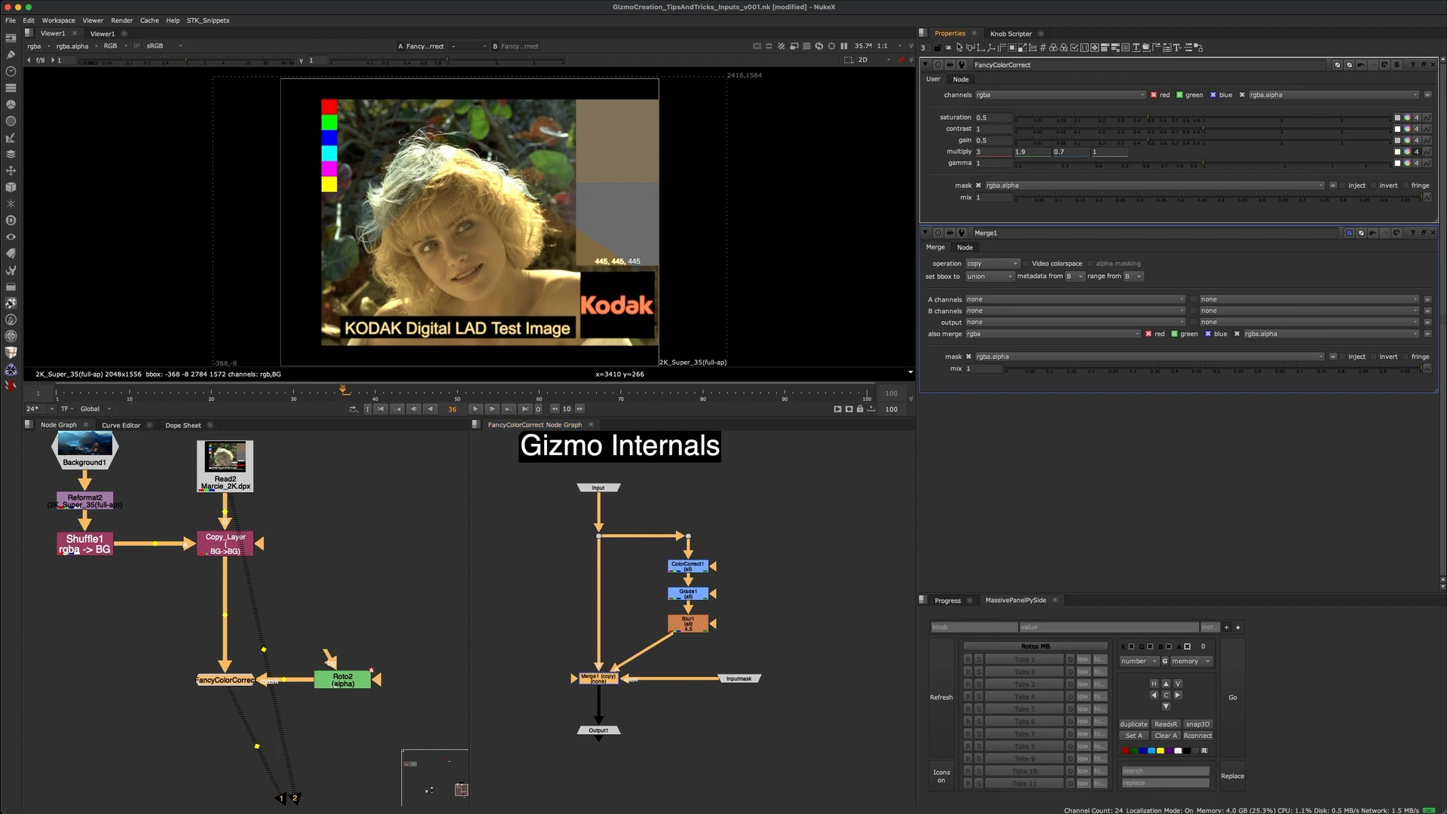
drag(955, 190, 1426, 210)
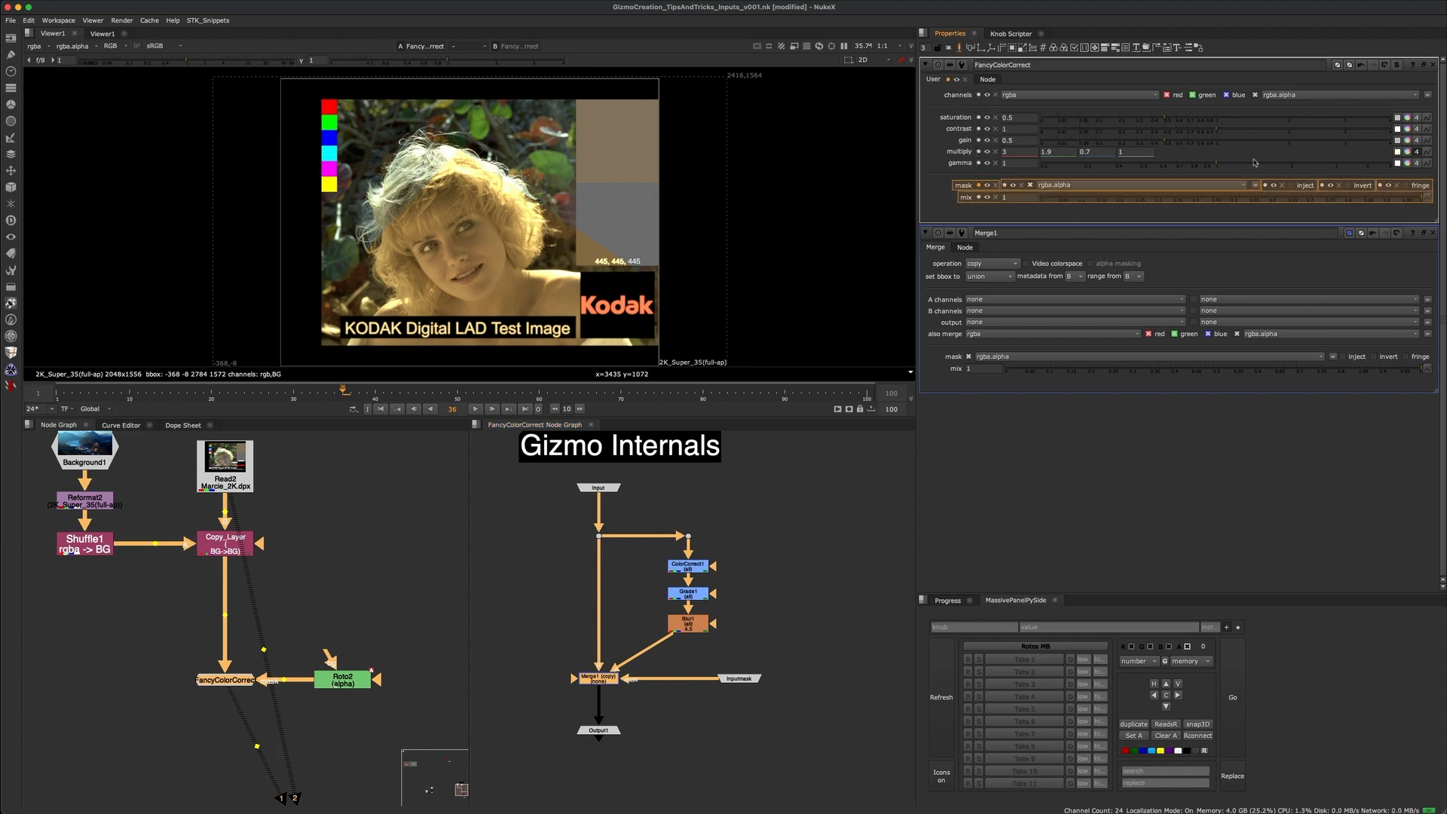
drag(929, 92, 1152, 96)
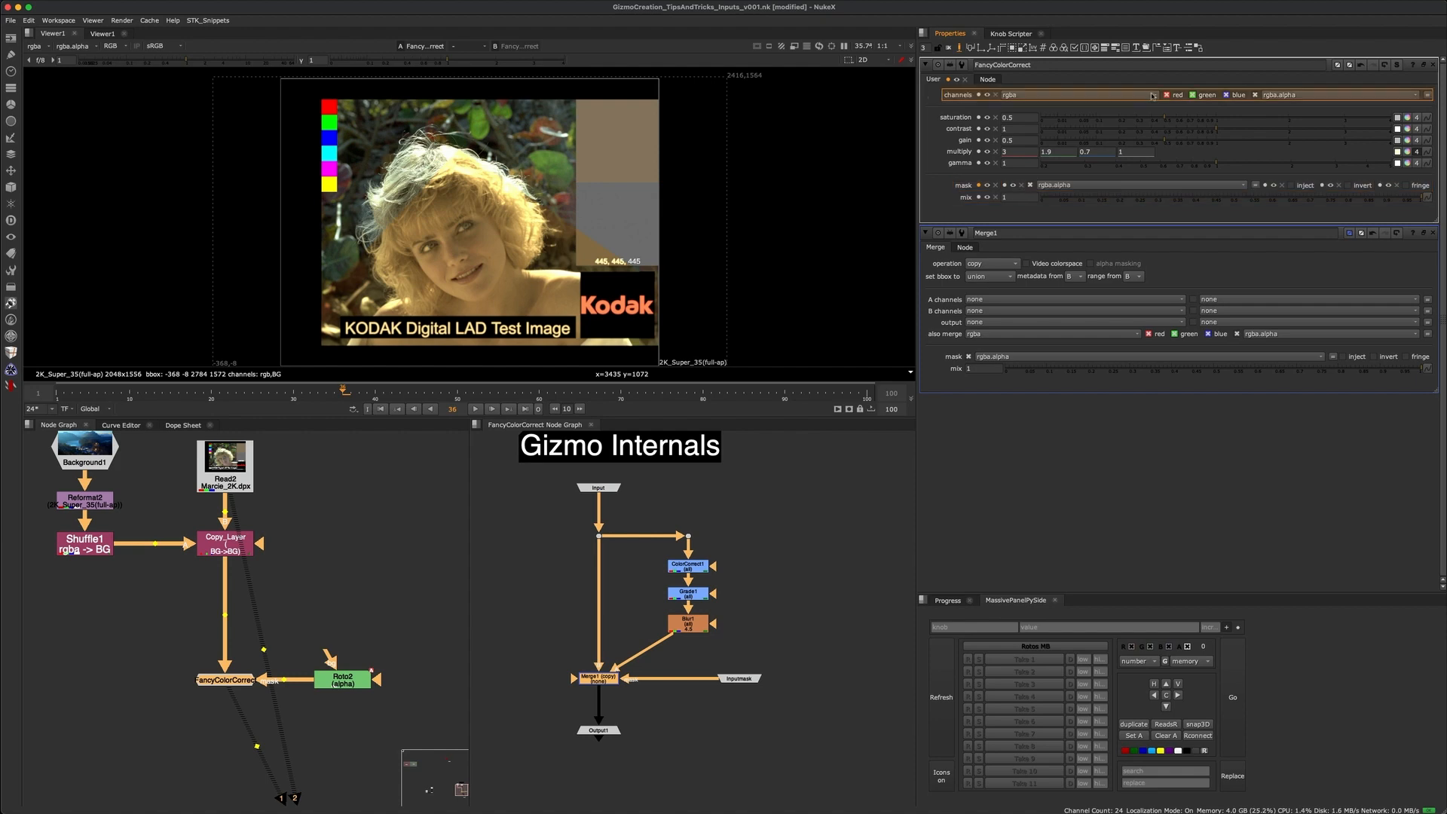